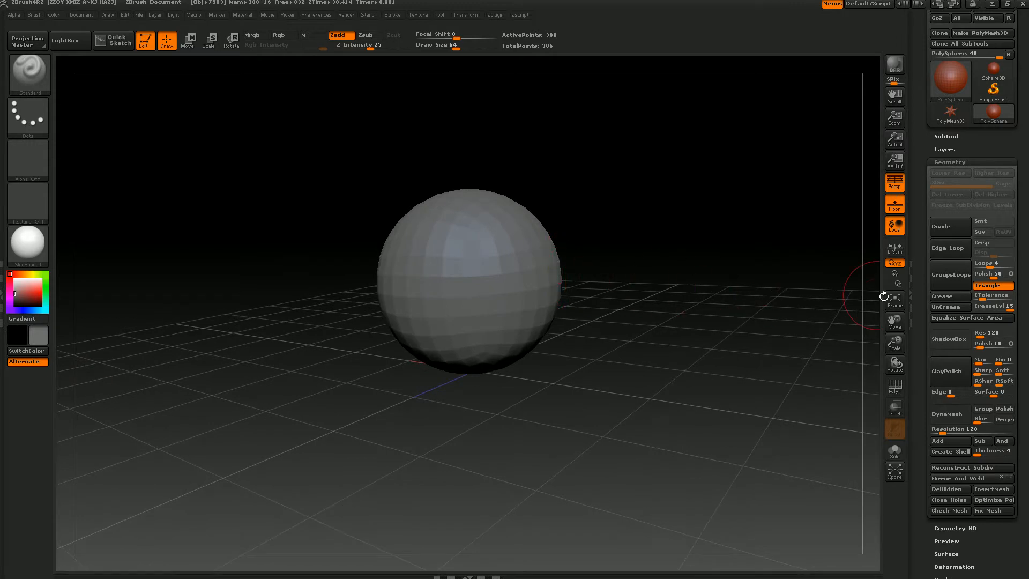
Sculpt the sphere into a rough head shape with the Standard brush at draw size 64
drag(895, 343, 741, 300)
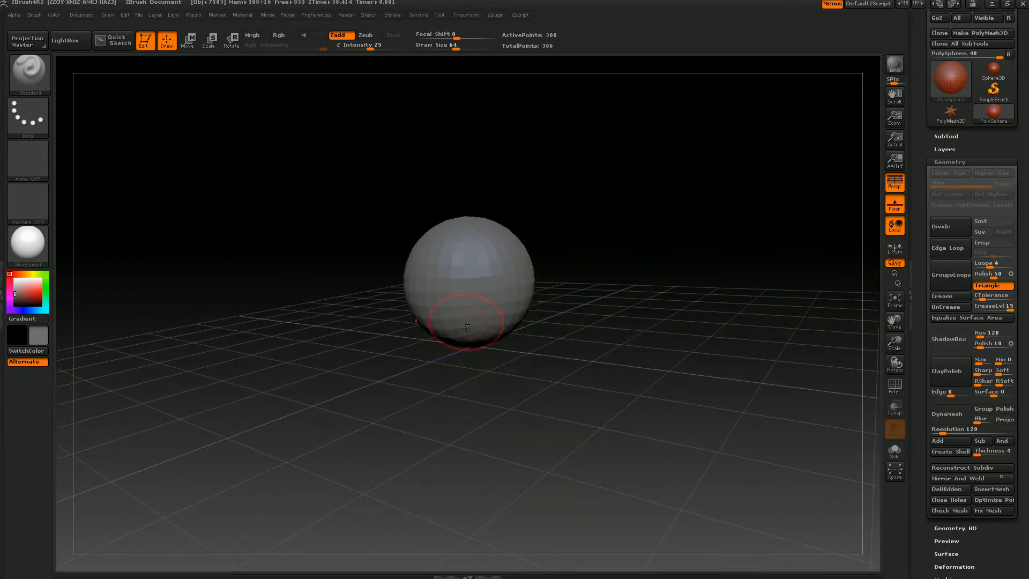
mouse_move(471, 326)
mouse_down()
mouse_move(423, 327)
mouse_move(490, 343)
mouse_move(423, 252)
mouse_move(461, 236)
mouse_up()
mouse_move(581, 276)
mouse_down()
mouse_move(611, 293)
mouse_move(618, 318)
mouse_move(491, 354)
mouse_up()
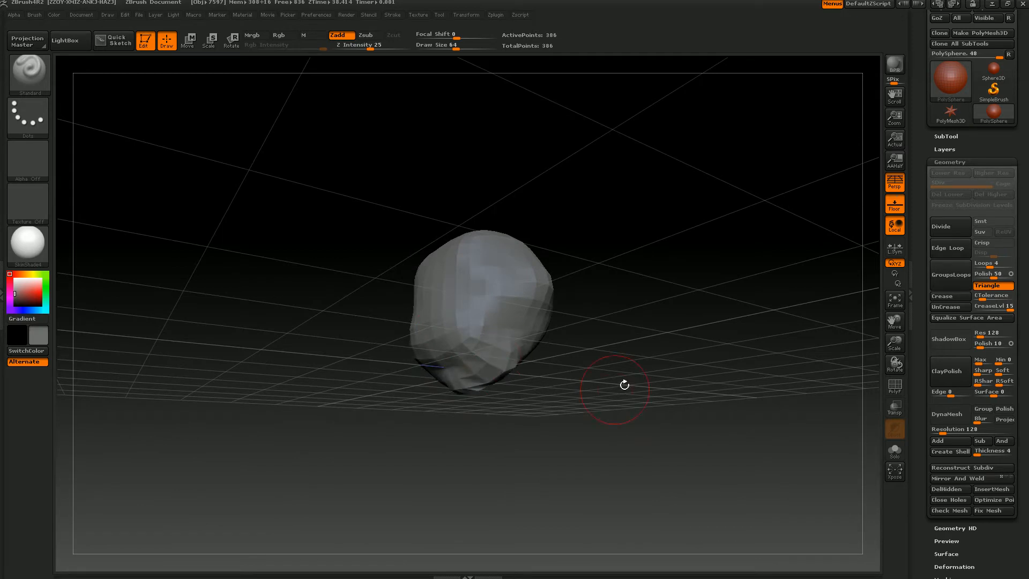
drag(624, 385, 857, 362)
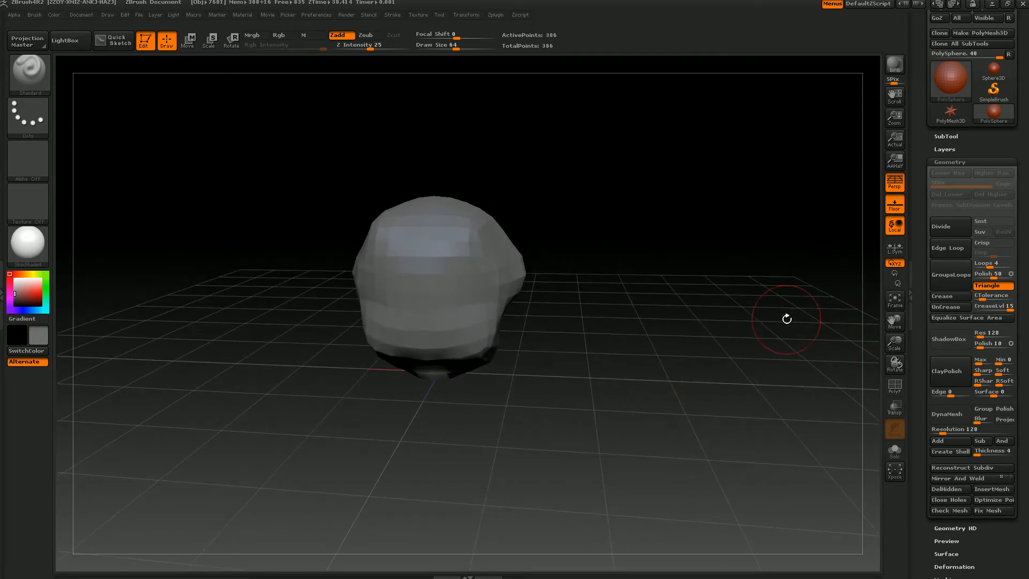
Hide the floor grid while keeping perspective view enabled
click(895, 181)
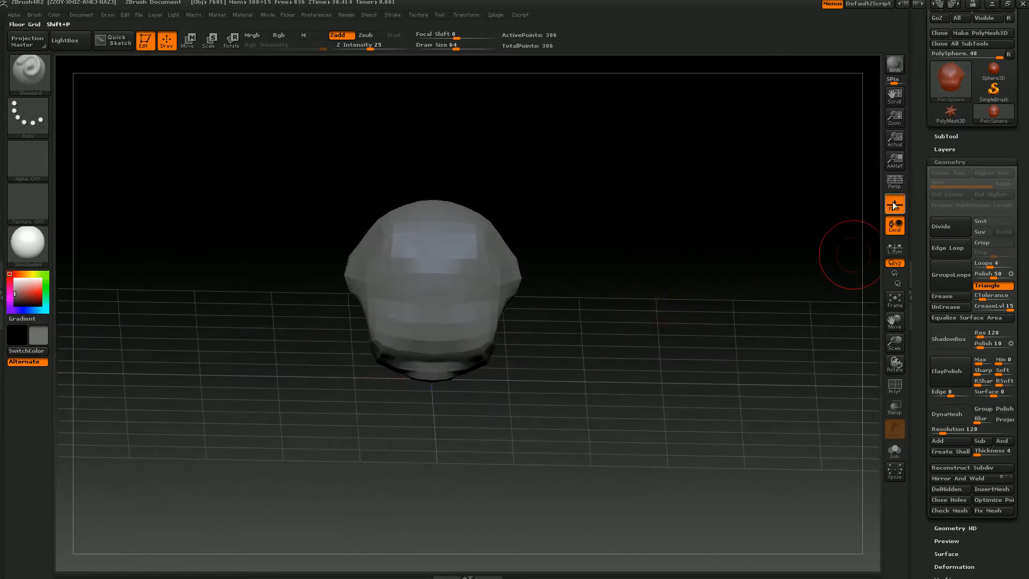
key(shift+p)
key(p)
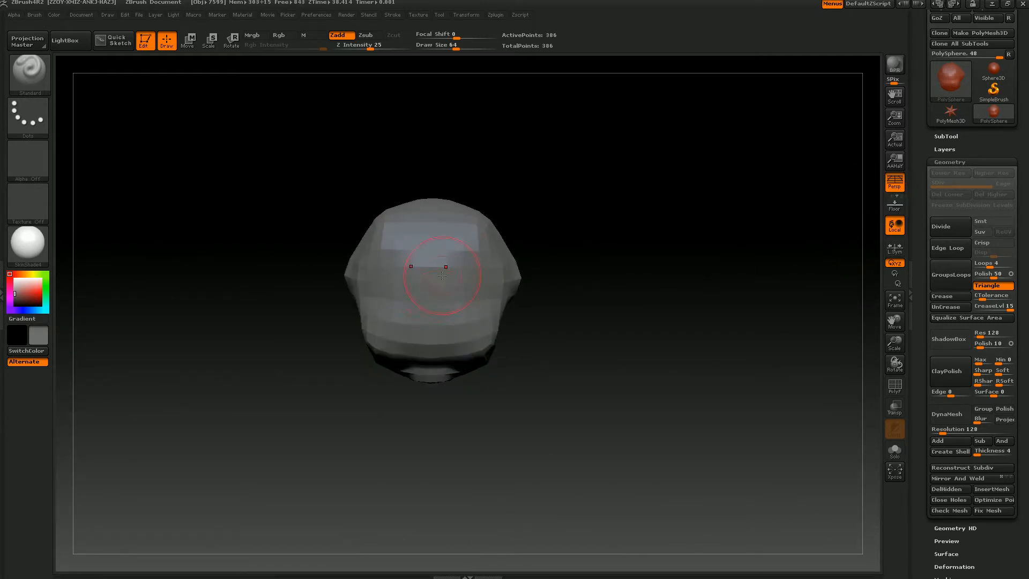
Subdivide the head to level 2 and sculpt the basic brow, eye sockets, nose, mouth and chin with the Standard brush
drag(446, 298, 476, 289)
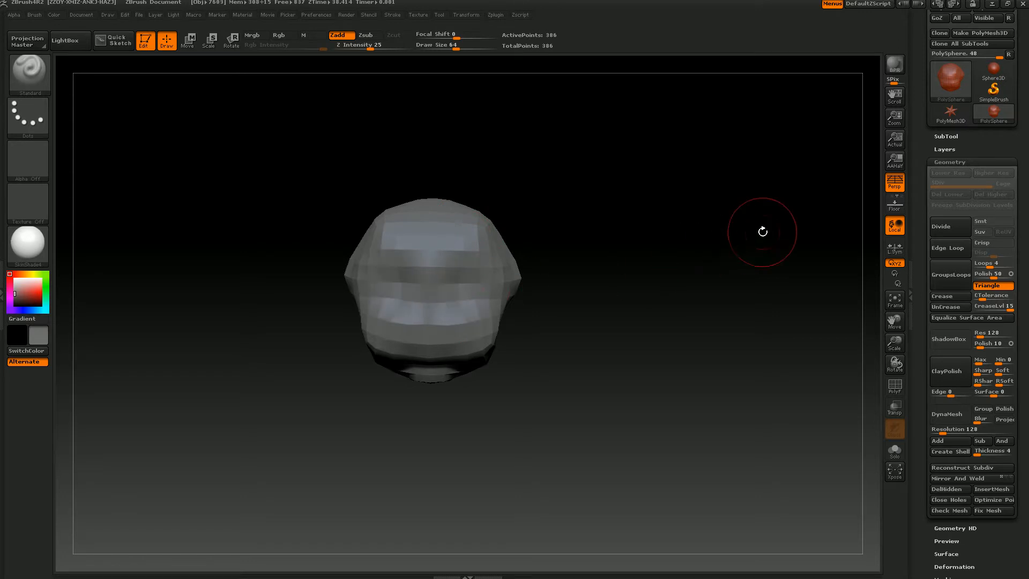
click(940, 231)
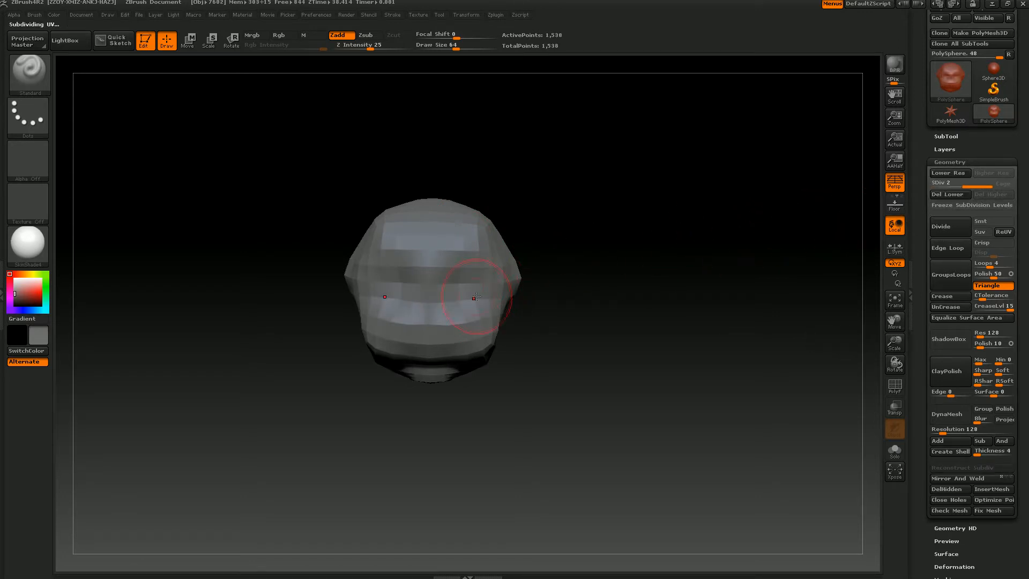
mouse_move(459, 278)
mouse_down()
mouse_move(488, 273)
mouse_move(442, 275)
mouse_move(431, 289)
mouse_up()
drag(431, 344, 475, 364)
drag(505, 425, 503, 379)
mouse_move(445, 383)
mouse_down()
mouse_move(441, 410)
mouse_move(467, 411)
mouse_move(481, 360)
mouse_up()
mouse_move(556, 418)
mouse_down()
mouse_move(541, 433)
mouse_move(529, 411)
mouse_up()
drag(478, 352, 486, 334)
drag(567, 390, 584, 399)
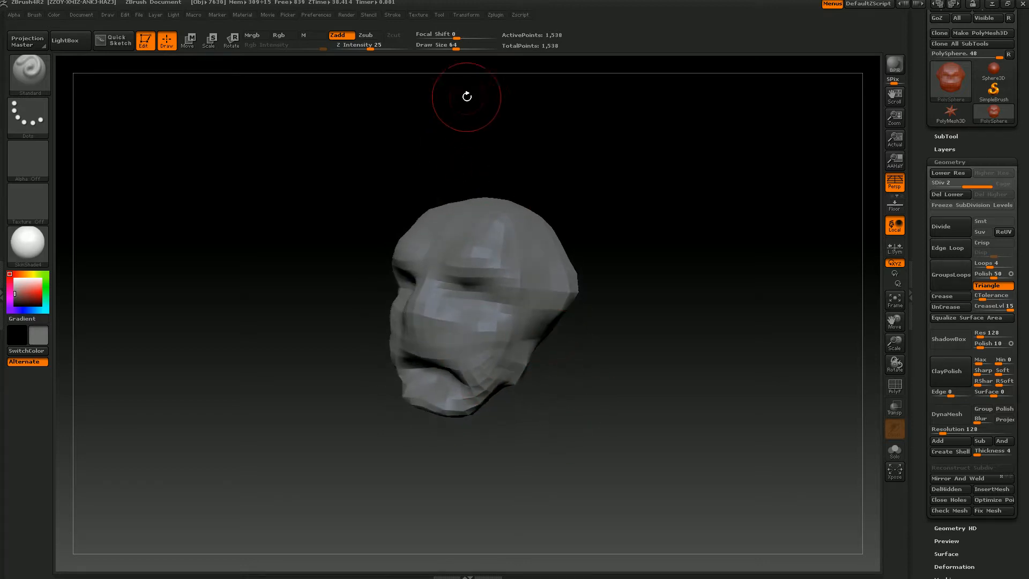
Set the draw size to 37 and convert the head to DynaMesh at resolution 128, freezing its subdivision levels
drag(456, 49, 441, 50)
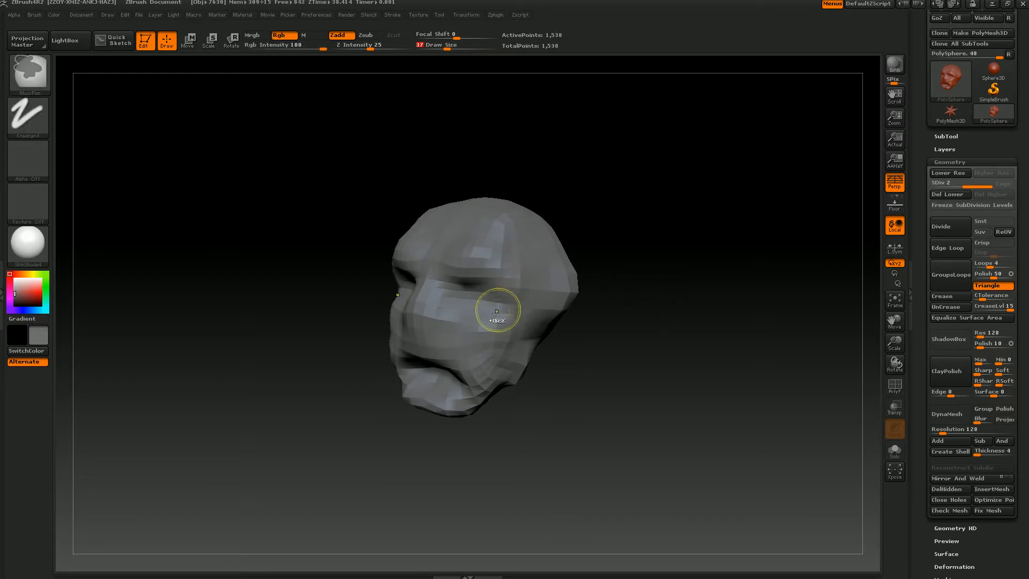
click(944, 414)
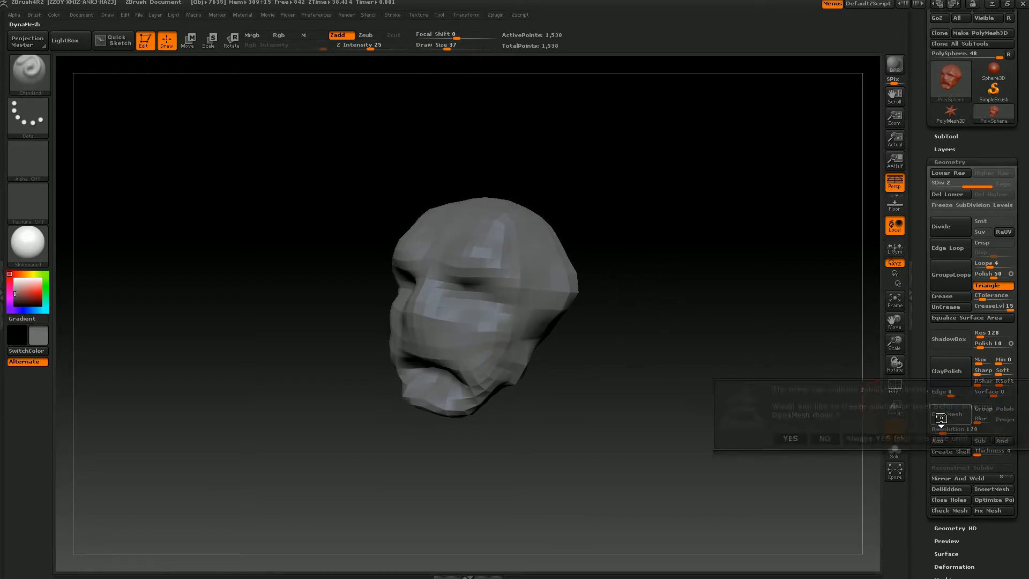
click(790, 438)
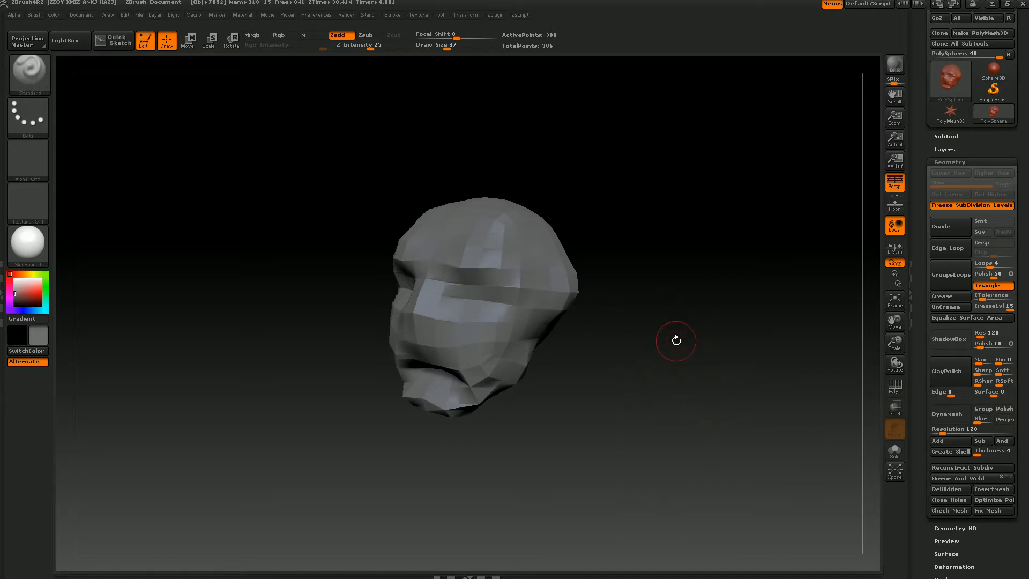
drag(676, 340, 678, 337)
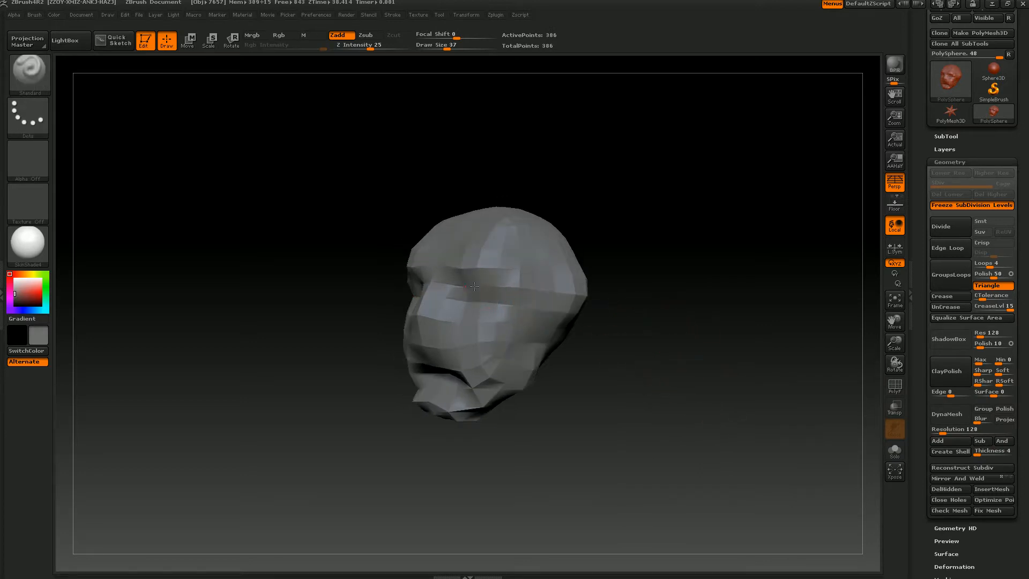
key(ctrl)
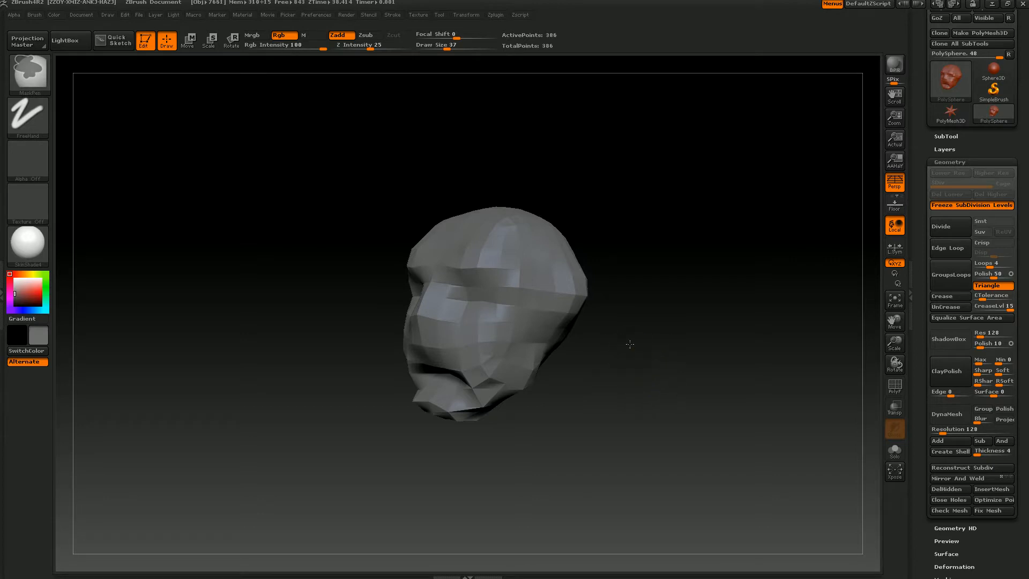
click(948, 422)
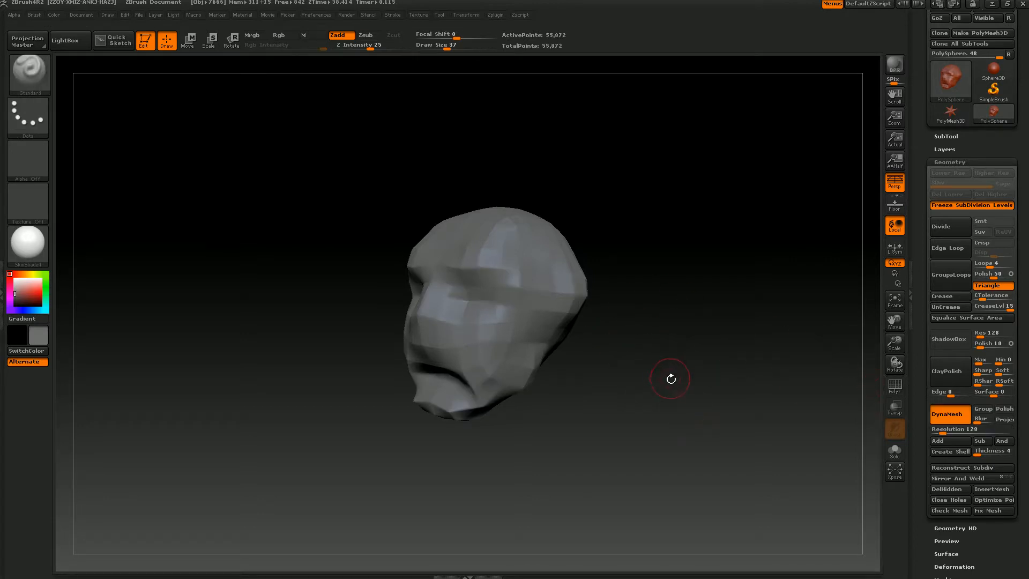
drag(690, 390, 613, 359)
mouse_move(477, 316)
ctrl+mouse_down()
mouse_move(466, 327)
mouse_move(474, 317)
ctrl+mouse_up()
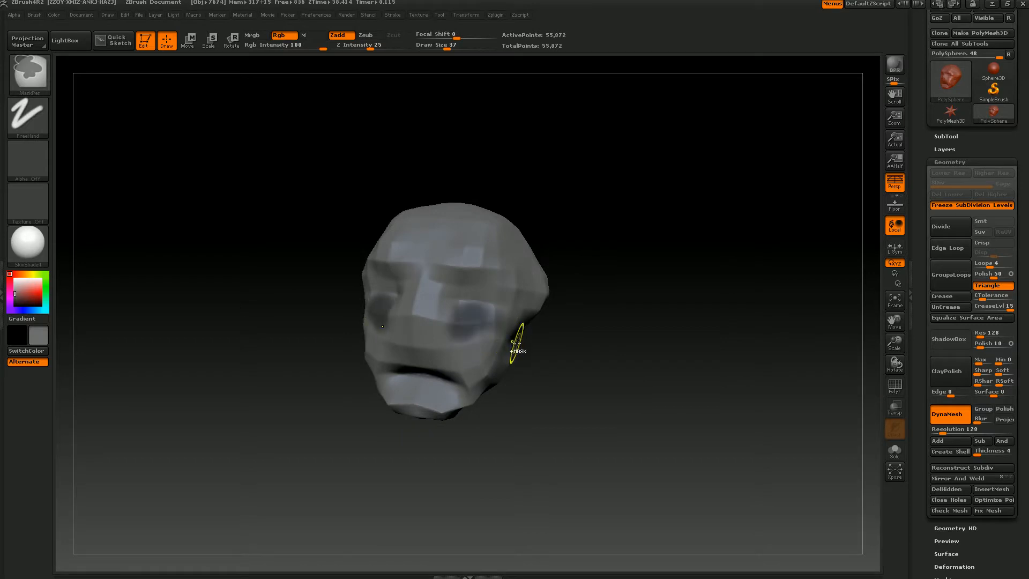
ctrl+drag(519, 345, 530, 349)
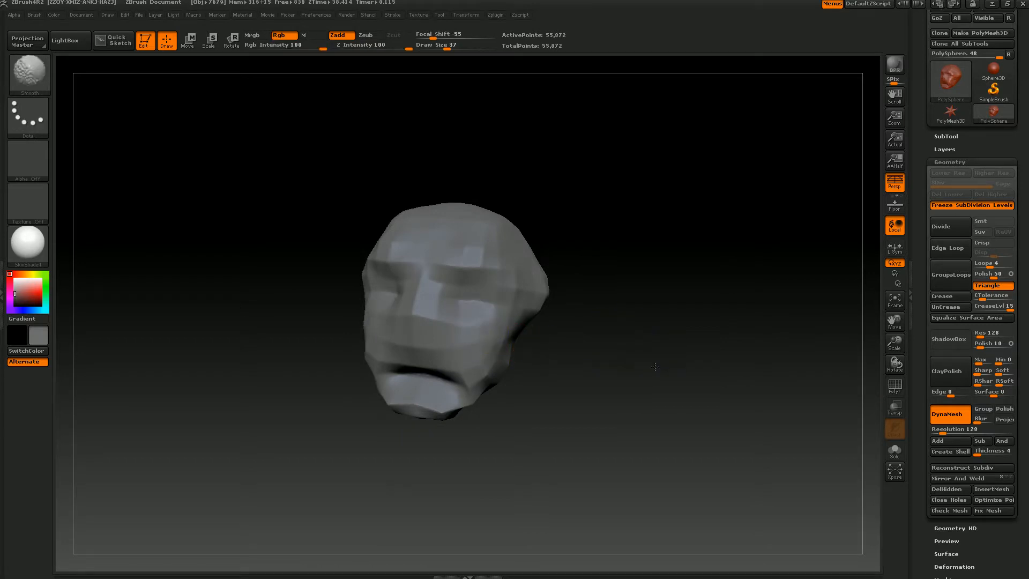
Carve the eye sockets and hollow cheeks symmetrically and extend the chin with the Standard brush
shift+drag(654, 367, 659, 375)
mouse_move(468, 297)
alt+mouse_down()
mouse_move(476, 302)
mouse_move(460, 294)
mouse_move(433, 310)
mouse_move(458, 358)
mouse_move(469, 351)
alt+mouse_up()
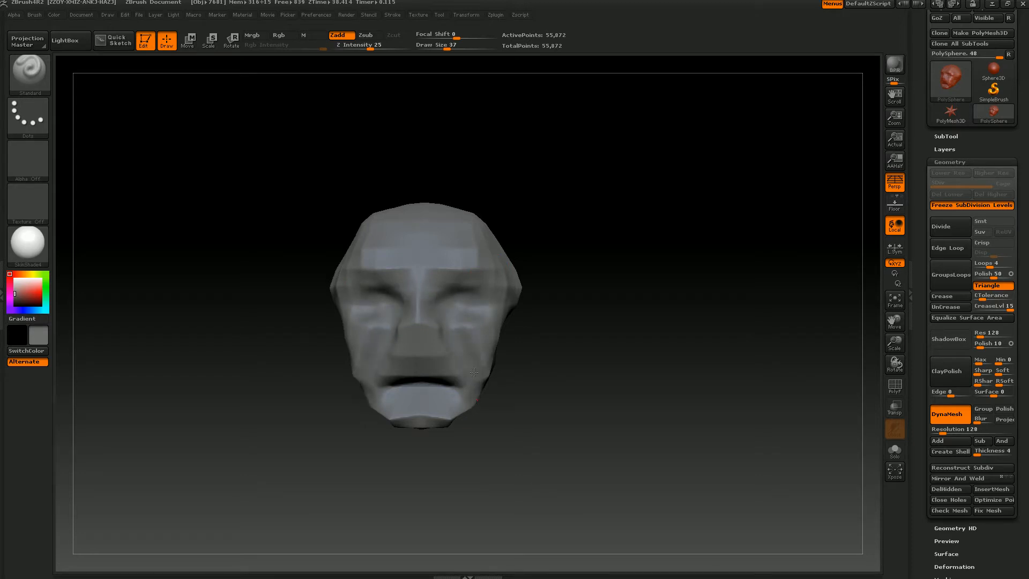
mouse_move(436, 416)
mouse_down()
mouse_move(426, 422)
mouse_move(467, 403)
mouse_up()
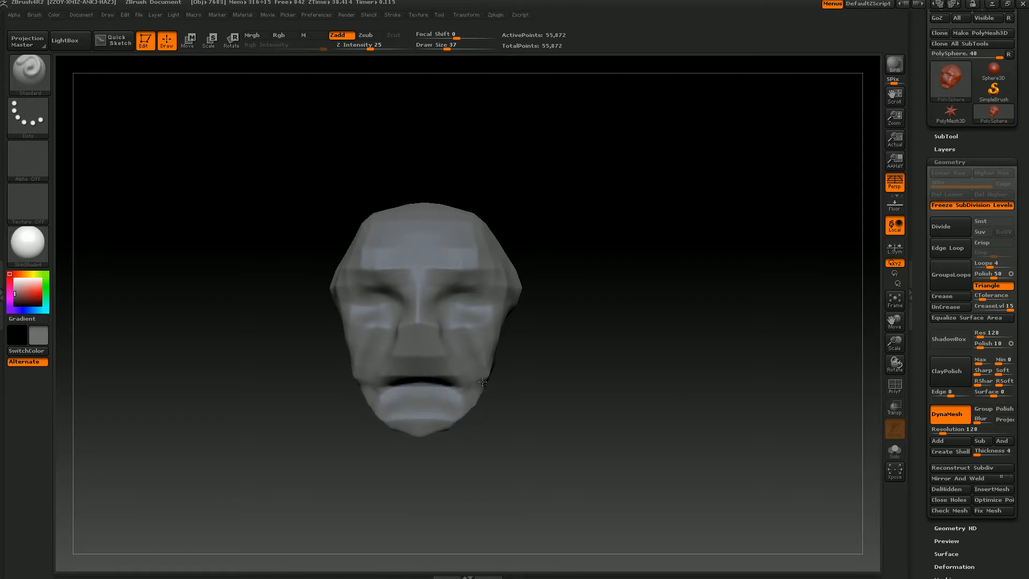
mouse_move(548, 394)
mouse_down()
mouse_move(529, 416)
mouse_move(452, 409)
mouse_up()
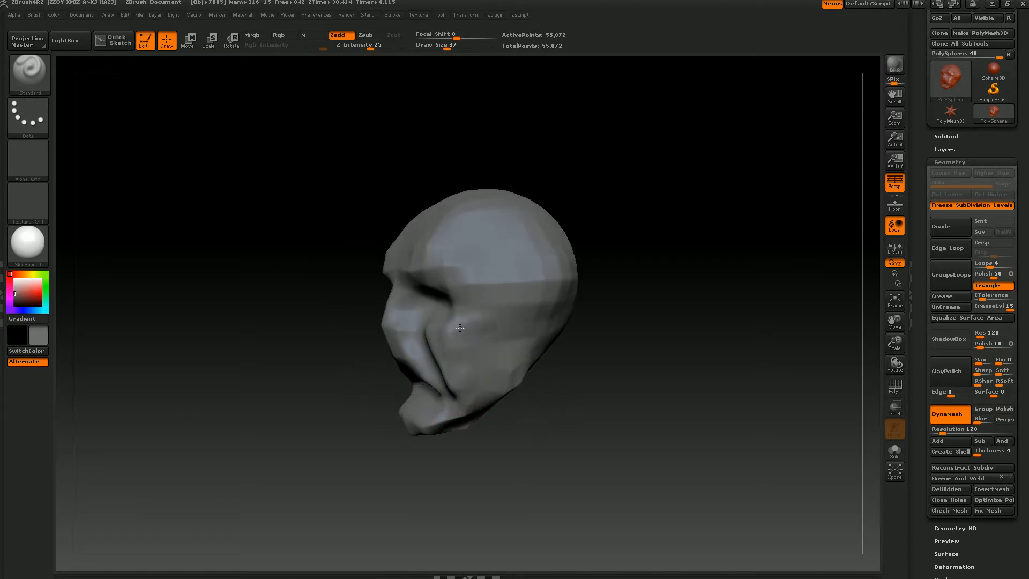
mouse_move(472, 323)
alt+mouse_down()
mouse_move(477, 298)
mouse_move(462, 298)
mouse_move(489, 251)
mouse_move(503, 266)
mouse_move(513, 330)
mouse_move(506, 343)
mouse_move(495, 315)
mouse_move(485, 329)
alt+mouse_up()
Build up the nose, brow and cheekbones, define the temples, and smooth the side of the head
drag(600, 373, 617, 374)
mouse_move(378, 322)
mouse_down()
mouse_move(378, 354)
mouse_move(394, 361)
mouse_move(436, 291)
mouse_move(474, 284)
mouse_up()
mouse_move(427, 313)
mouse_down()
mouse_move(465, 311)
mouse_move(453, 332)
mouse_up()
key(shift)
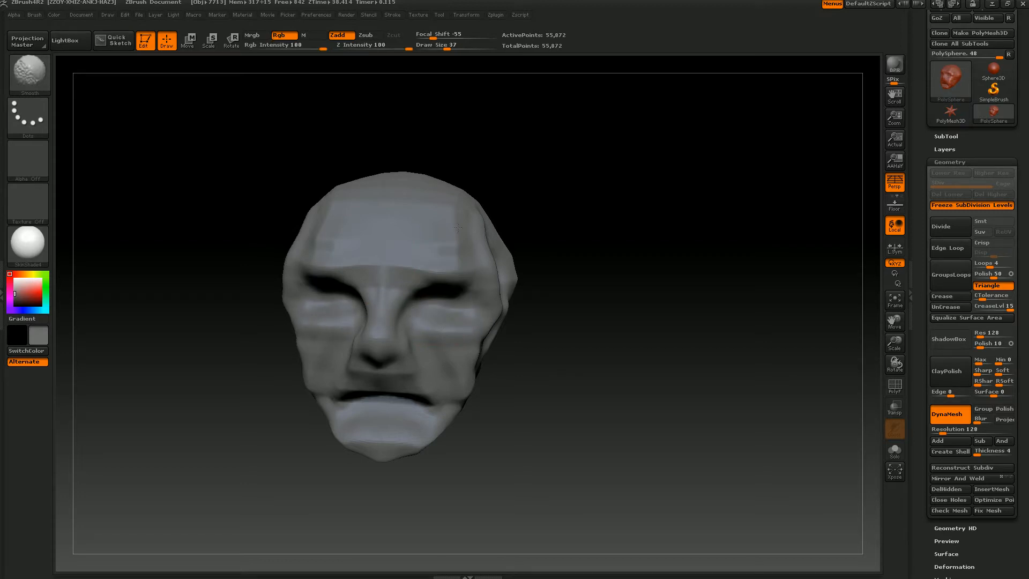
drag(586, 343, 472, 337)
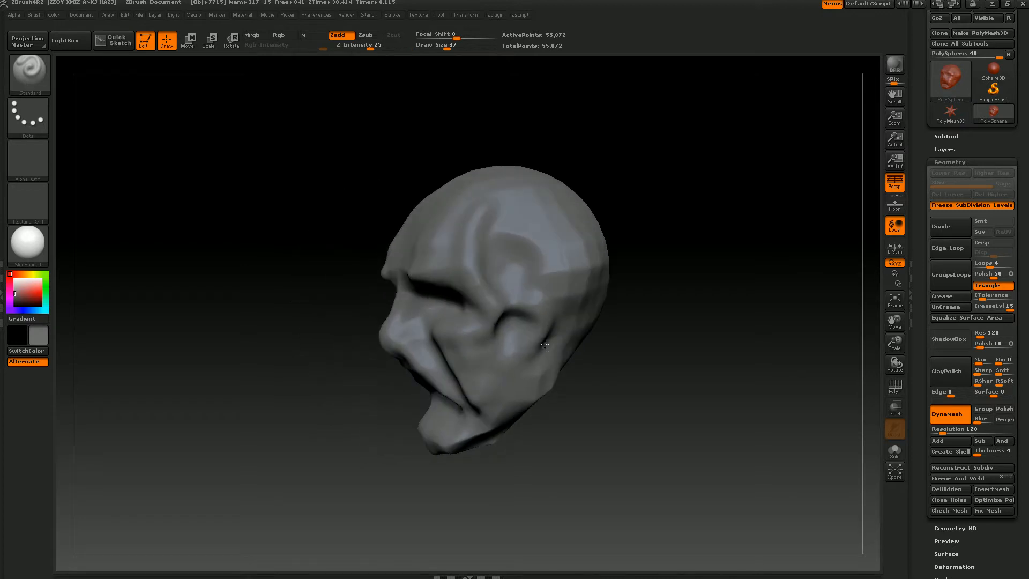
key(shift)
key(shift)
key(shift)
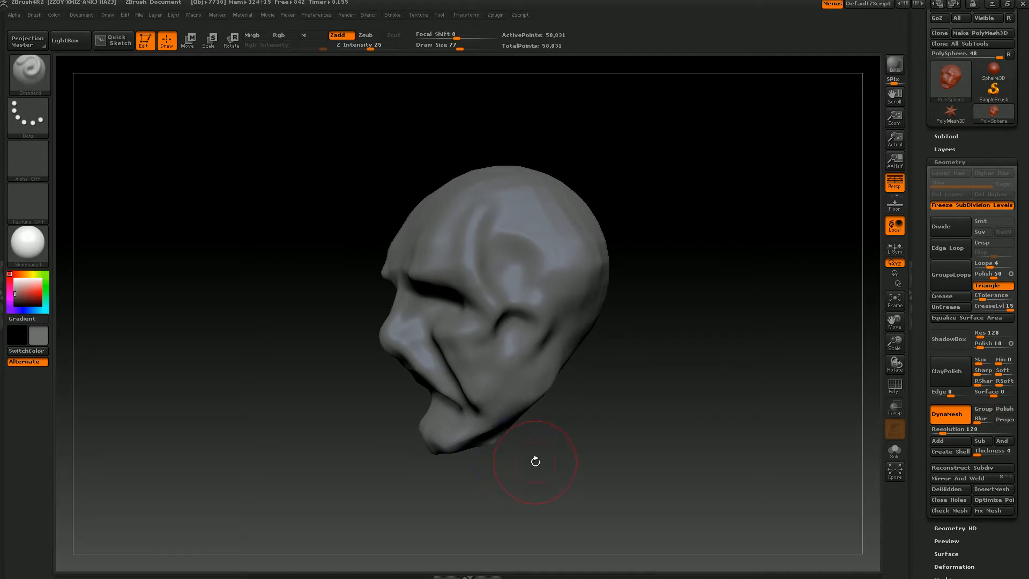
Smooth the side of the face and jaw, and build up the back of the skull at draw size 77
drag(532, 460, 489, 441)
key(shift)
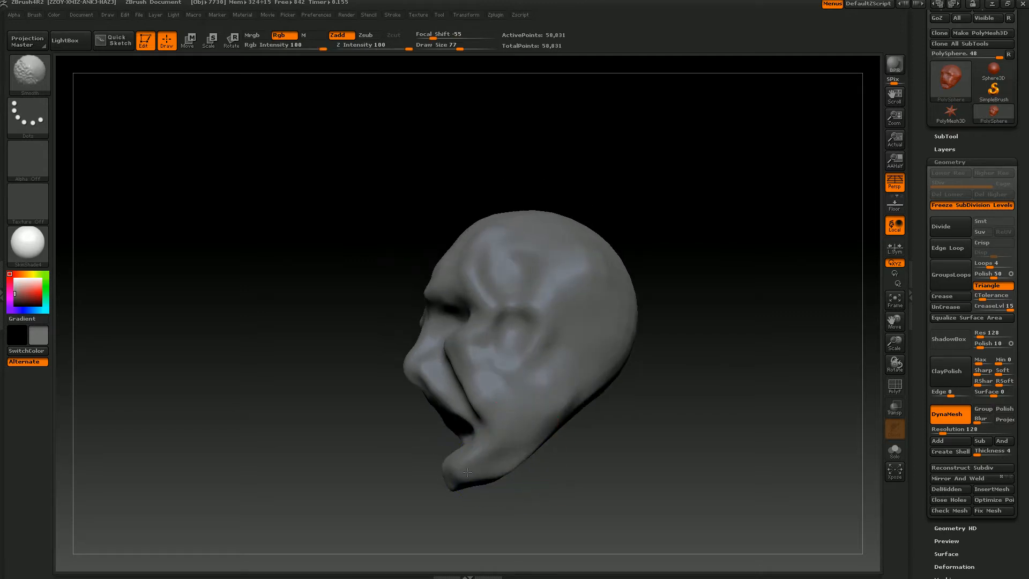
mouse_move(590, 454)
mouse_down()
mouse_move(576, 442)
mouse_move(540, 451)
mouse_up()
key(shift)
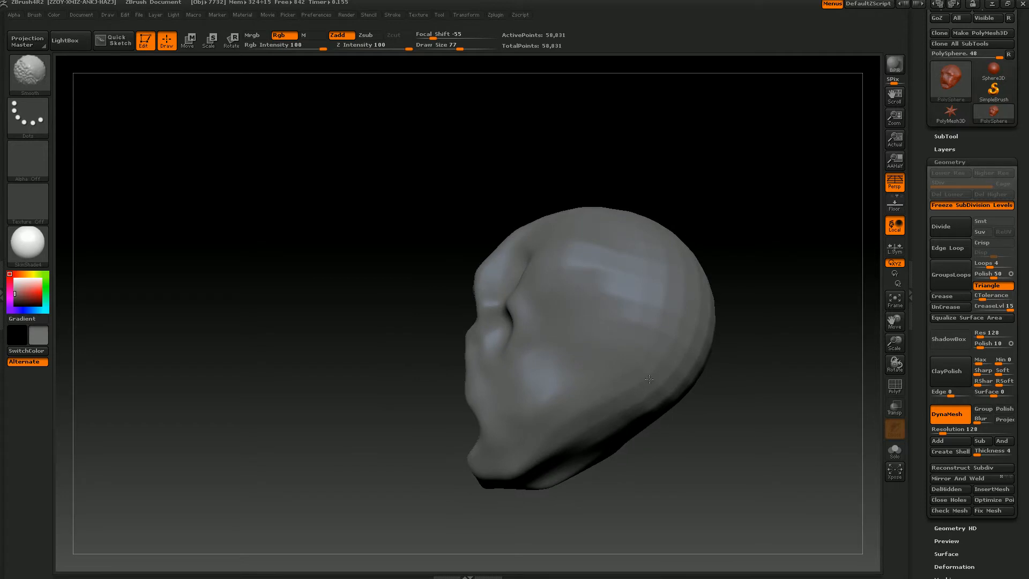
drag(692, 371, 592, 338)
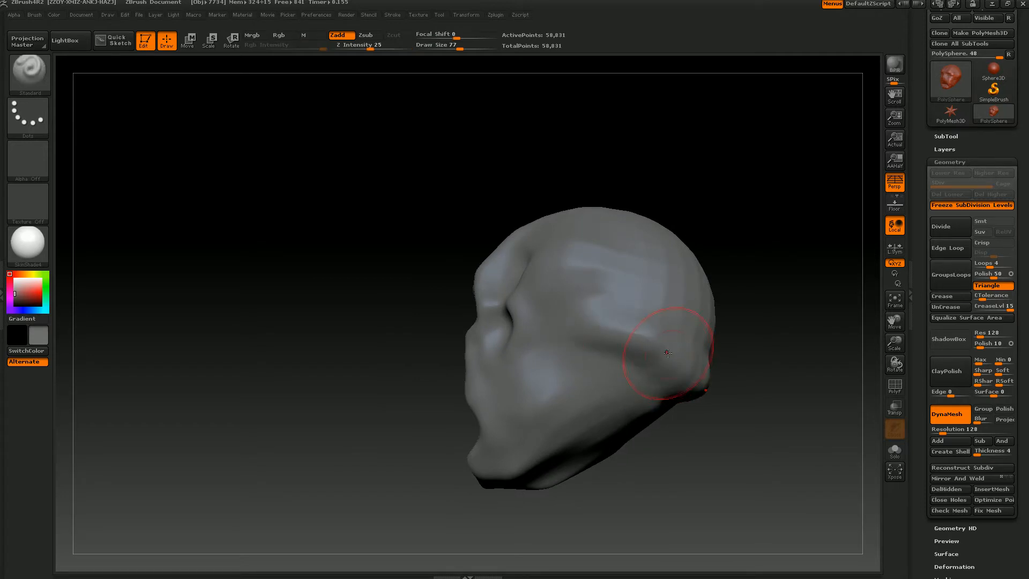
drag(746, 388, 709, 386)
drag(706, 245, 700, 229)
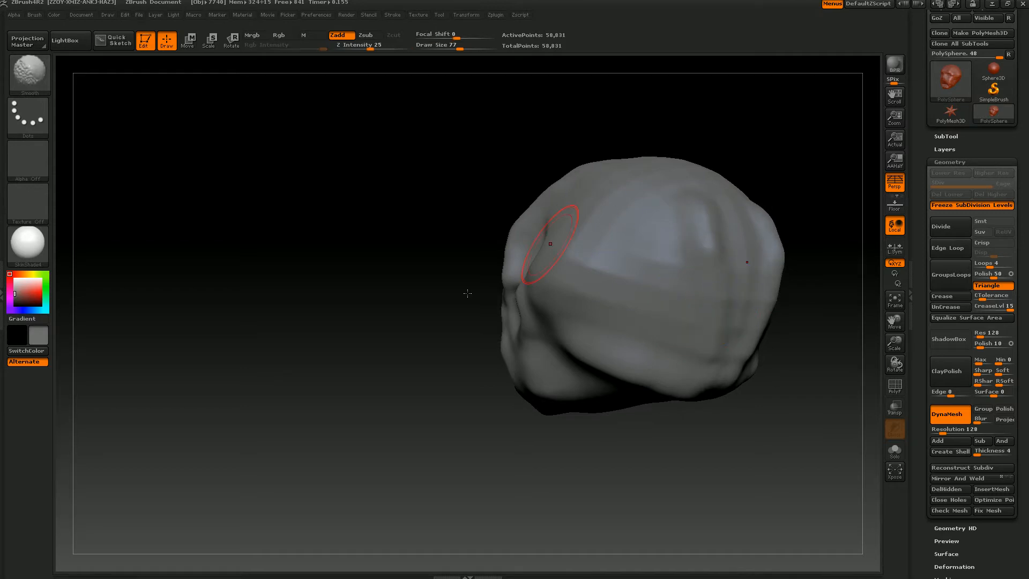
Deepen the eye sockets and shape the brow ridge with the Standard brush at draw size 47
mouse_move(466, 292)
mouse_down()
mouse_move(460, 344)
mouse_move(568, 322)
mouse_up()
alt+drag(343, 300, 358, 346)
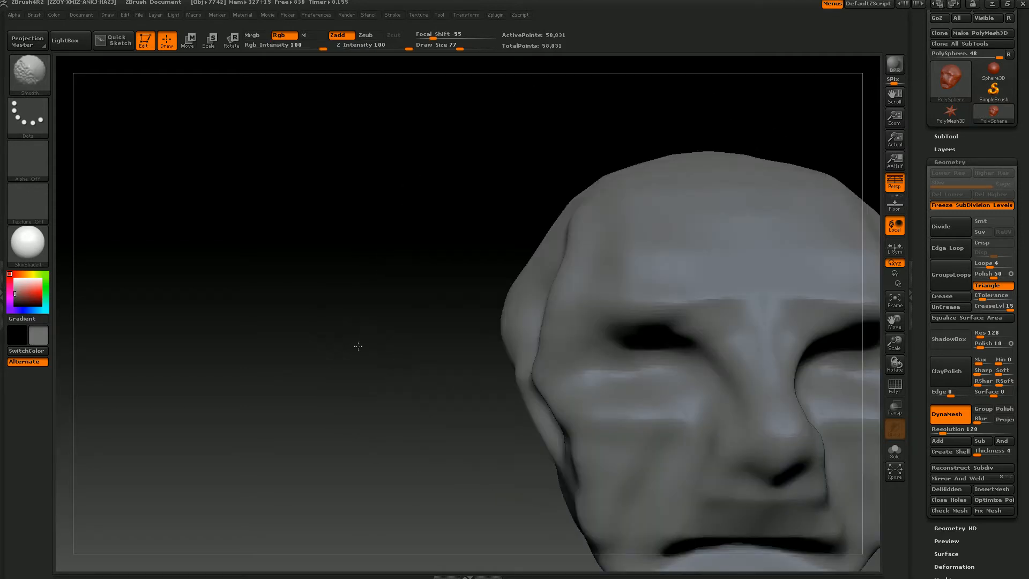
click(894, 300)
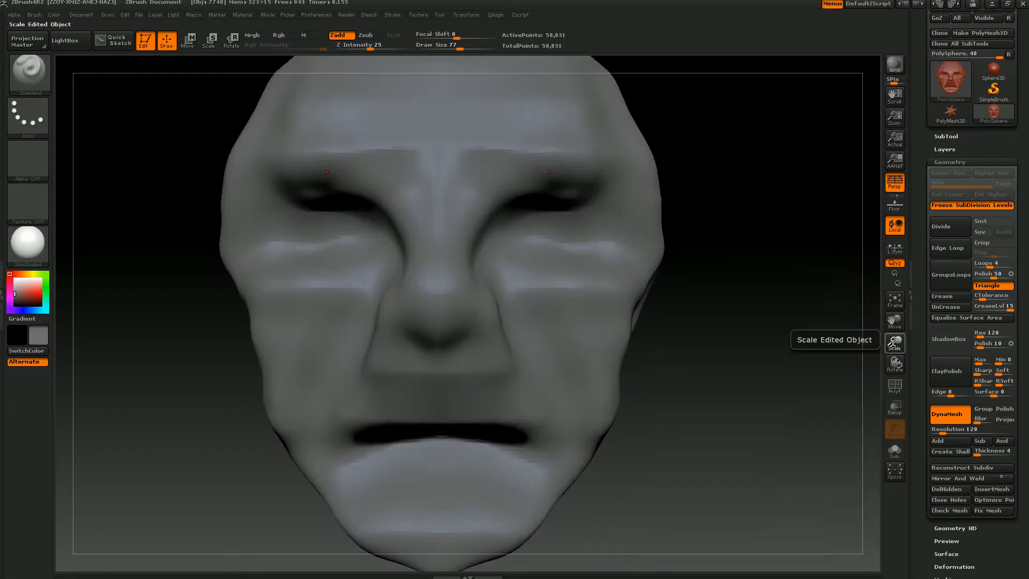
mouse_move(894, 342)
mouse_down()
mouse_move(894, 362)
mouse_move(908, 298)
mouse_up()
key([)
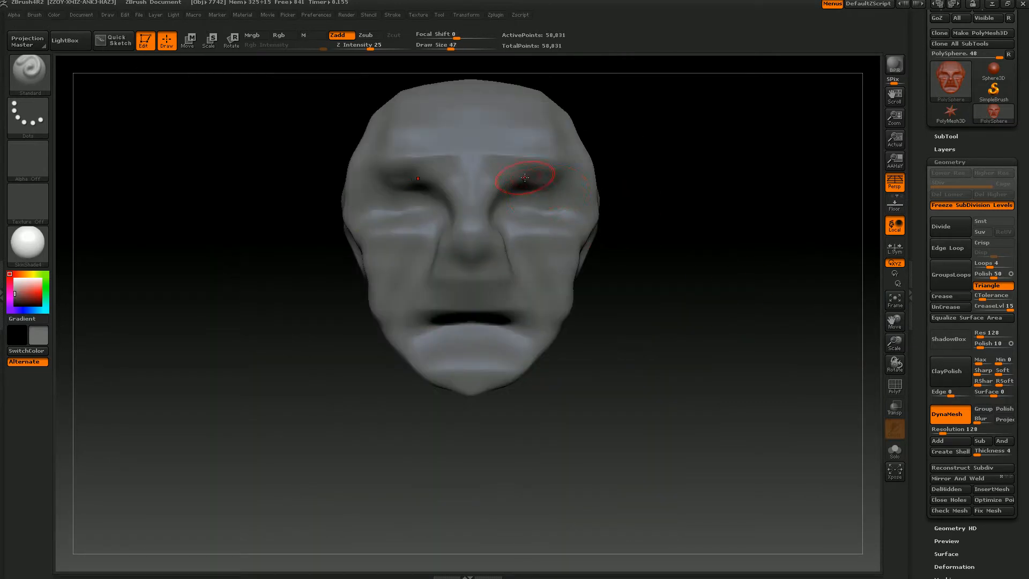
mouse_move(498, 179)
alt+mouse_down()
mouse_move(564, 178)
mouse_move(527, 168)
mouse_move(500, 186)
mouse_move(559, 175)
mouse_move(533, 179)
alt+mouse_up()
drag(679, 227, 666, 245)
mouse_move(895, 343)
mouse_down()
mouse_move(899, 365)
mouse_move(897, 340)
mouse_up()
drag(774, 413, 780, 398)
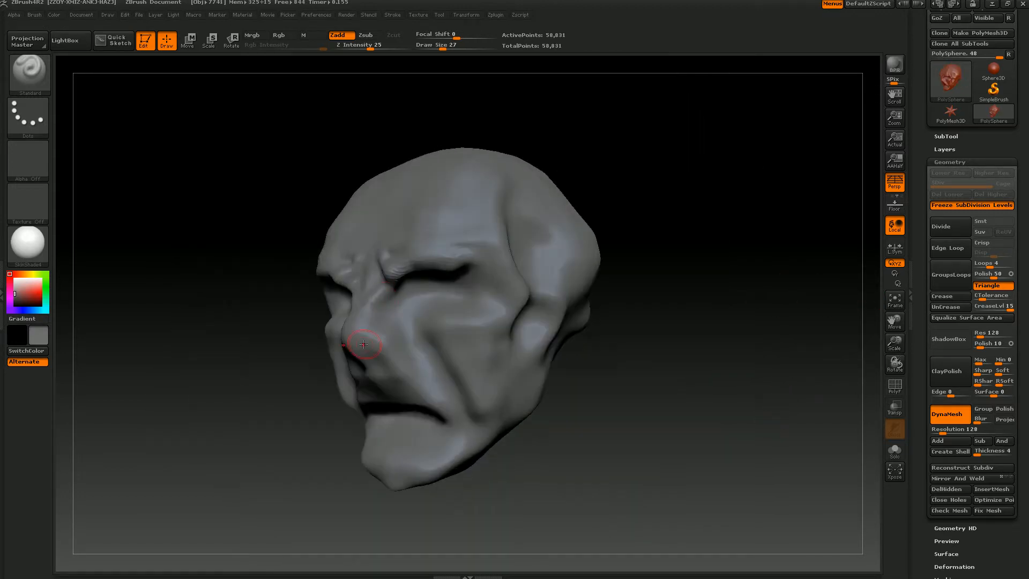
Sculpt the nostrils, cheek folds and rounded inner-eye lumps at draw size 27, and update the DynaMesh
mouse_move(351, 344)
mouse_down()
mouse_move(374, 367)
mouse_move(387, 351)
mouse_up()
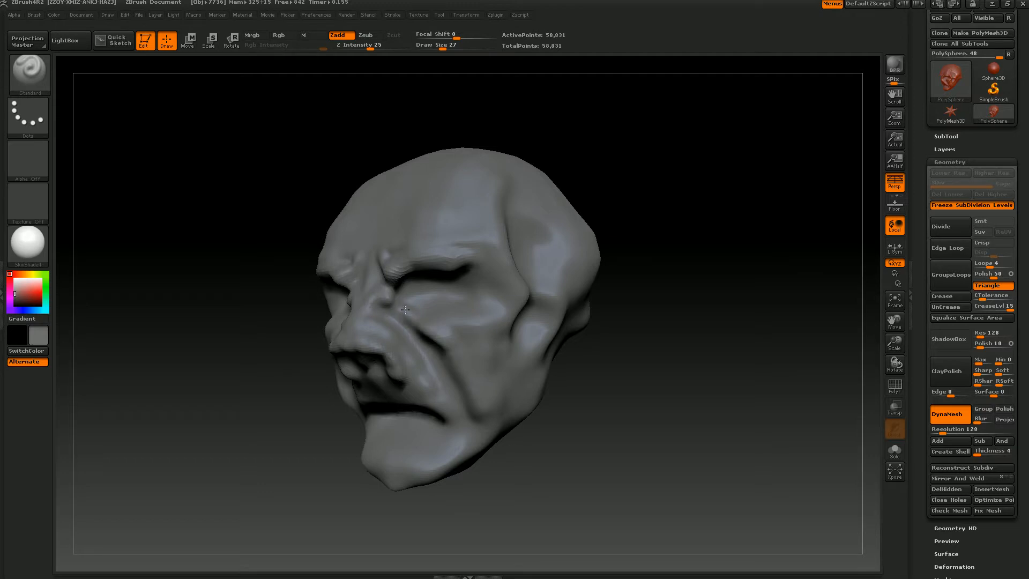
mouse_move(405, 310)
mouse_down()
mouse_move(381, 294)
mouse_move(406, 299)
mouse_move(391, 289)
mouse_up()
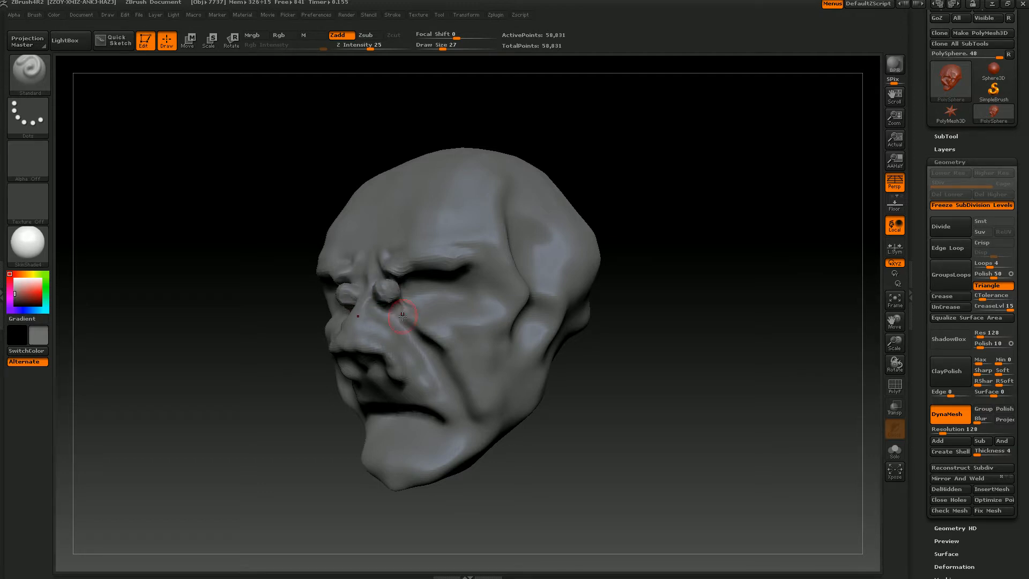
ctrl+drag(624, 367, 671, 422)
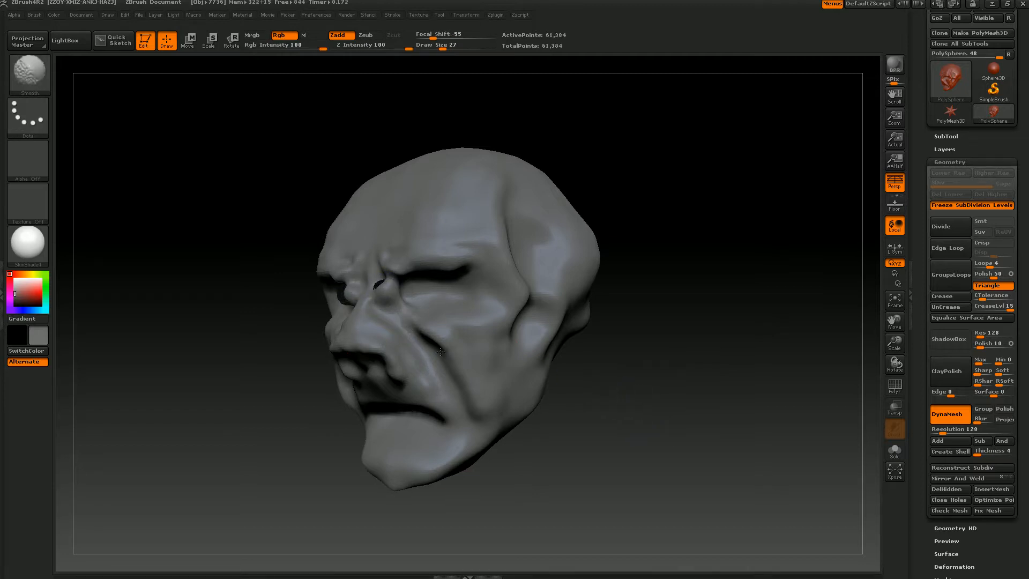
Pull the back of the skull outward and upward with the Move brush at draw size 256
mouse_move(642, 370)
mouse_down()
mouse_move(624, 386)
mouse_move(606, 379)
mouse_move(487, 271)
mouse_up()
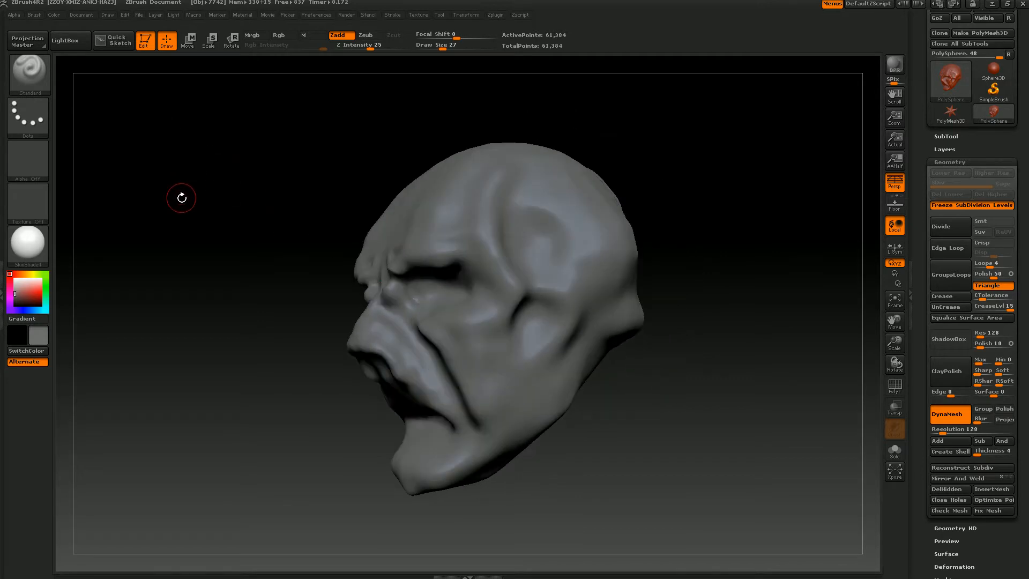
key(b)
key(m)
key(v)
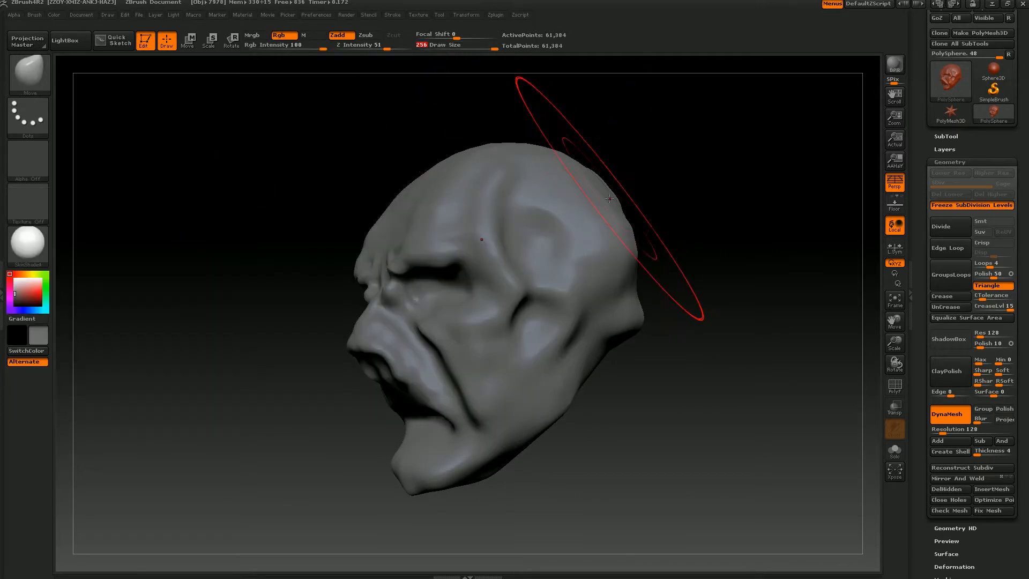
drag(609, 198, 700, 156)
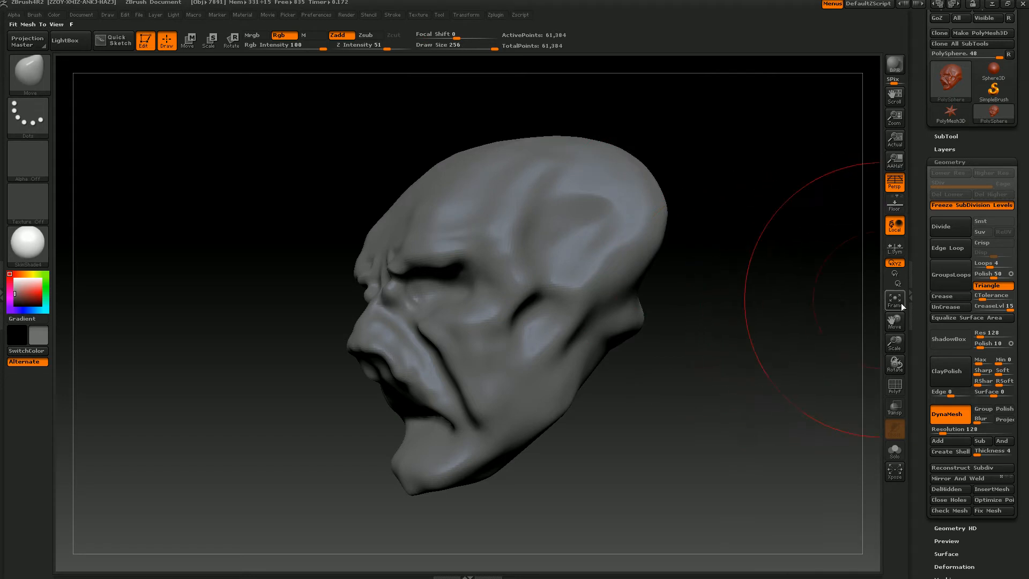
Lengthen the face by pulling the chin and jaw downward, and reshape the underside of the head with the Move brush
drag(897, 348, 863, 303)
mouse_move(773, 325)
mouse_down()
mouse_move(719, 356)
mouse_move(677, 335)
mouse_up()
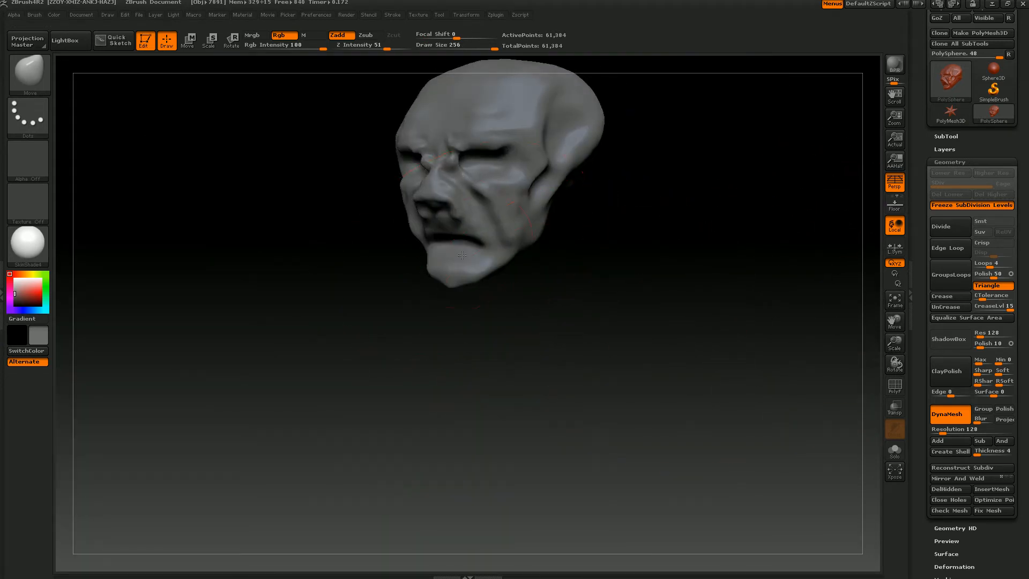
mouse_move(448, 251)
mouse_down()
mouse_move(432, 309)
mouse_move(426, 294)
mouse_up()
mouse_move(528, 333)
mouse_down()
mouse_move(567, 324)
mouse_move(571, 93)
mouse_up()
mouse_move(544, 191)
mouse_down()
mouse_move(524, 174)
mouse_move(546, 188)
mouse_up()
drag(577, 268, 648, 263)
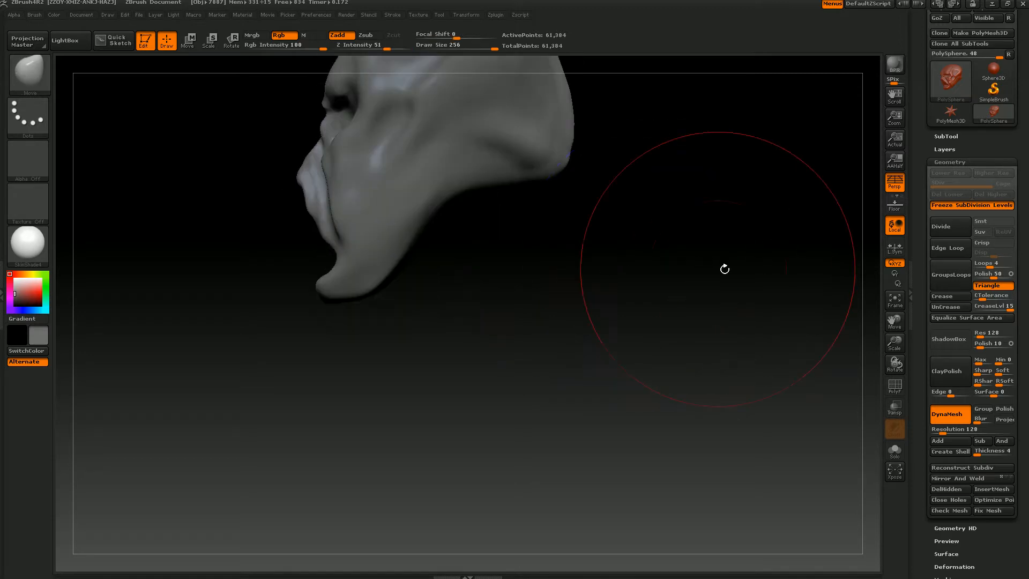
Reshape the chin below the lower lip with the Move brush at draw size 76
click(883, 304)
drag(894, 342, 627, 294)
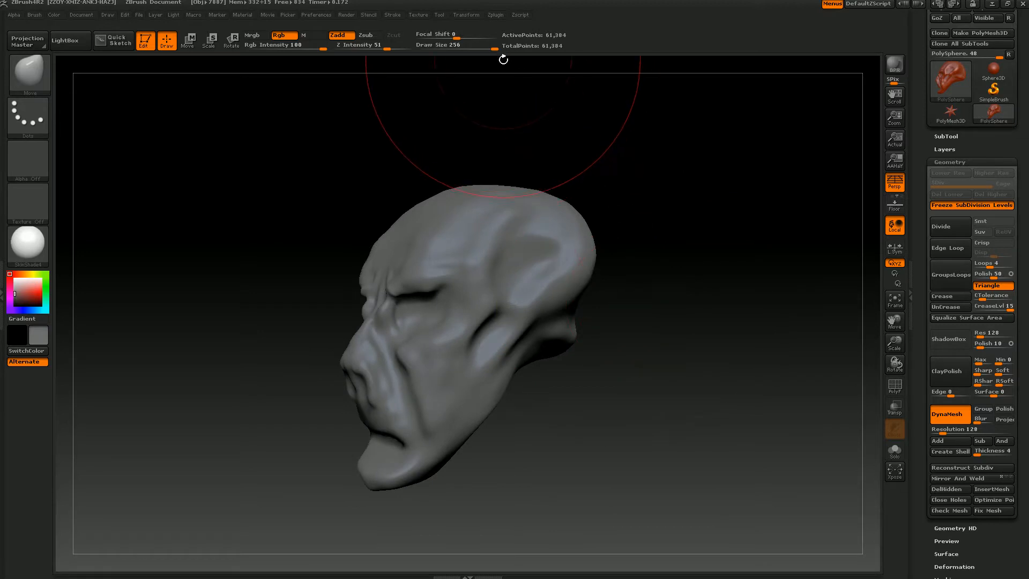
drag(491, 49, 460, 51)
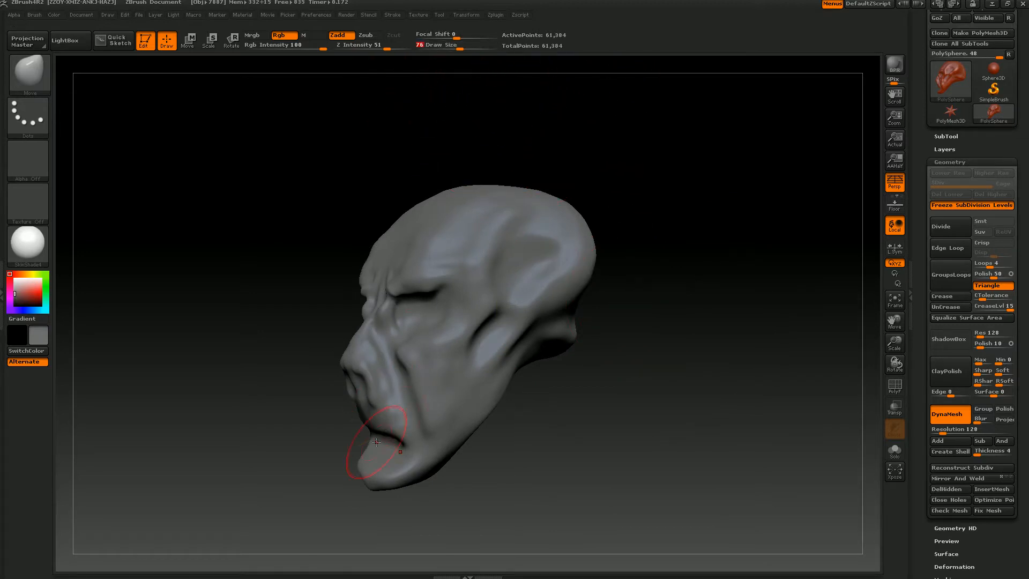
mouse_move(377, 442)
mouse_down()
mouse_move(370, 449)
mouse_move(392, 456)
mouse_move(397, 479)
mouse_up()
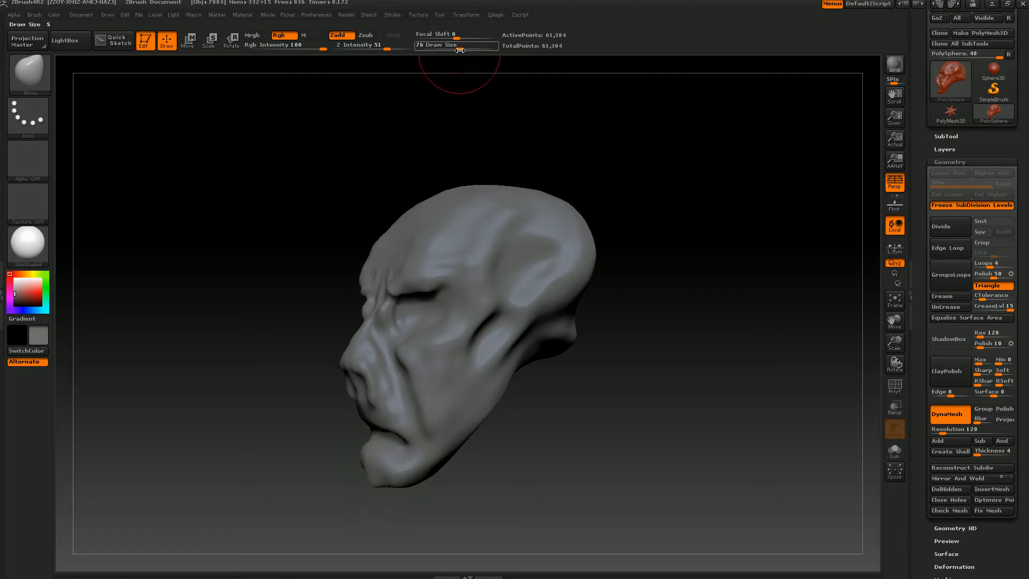
Pull the tip of the nose downward from the front with the Move brush at draw size 44
drag(459, 47, 449, 48)
drag(595, 381, 599, 383)
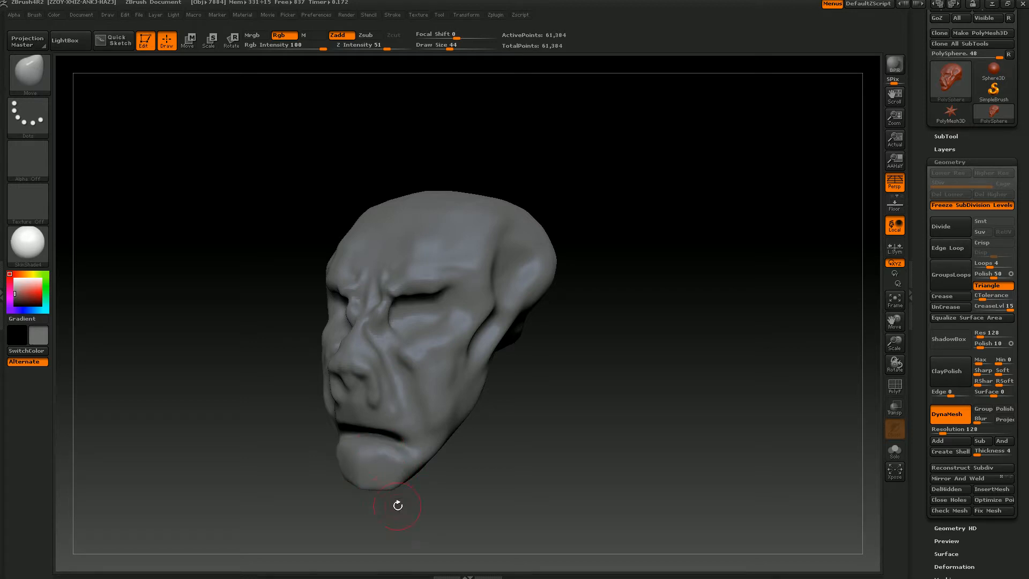
drag(398, 506, 525, 423)
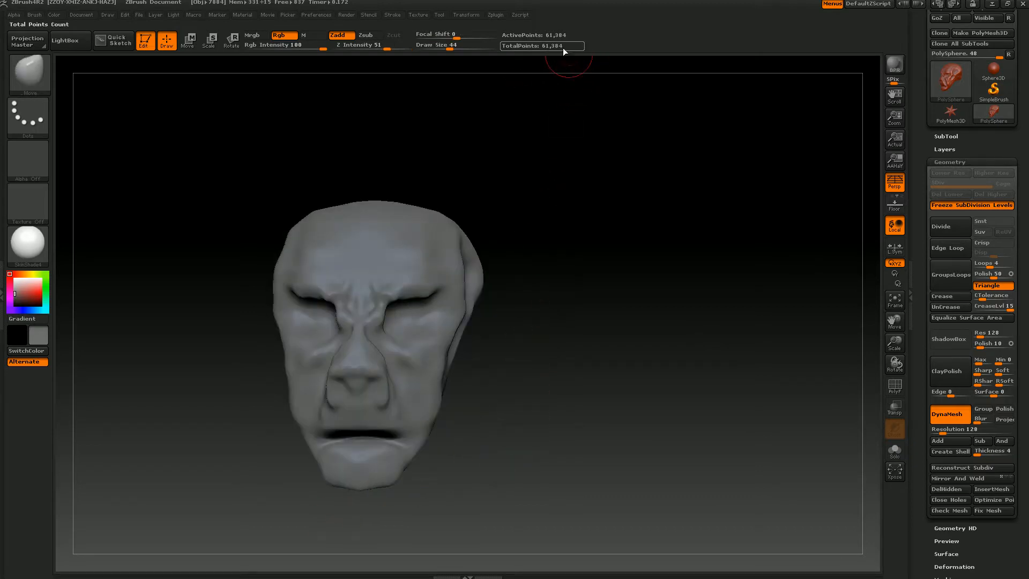
click(893, 303)
drag(898, 348, 914, 297)
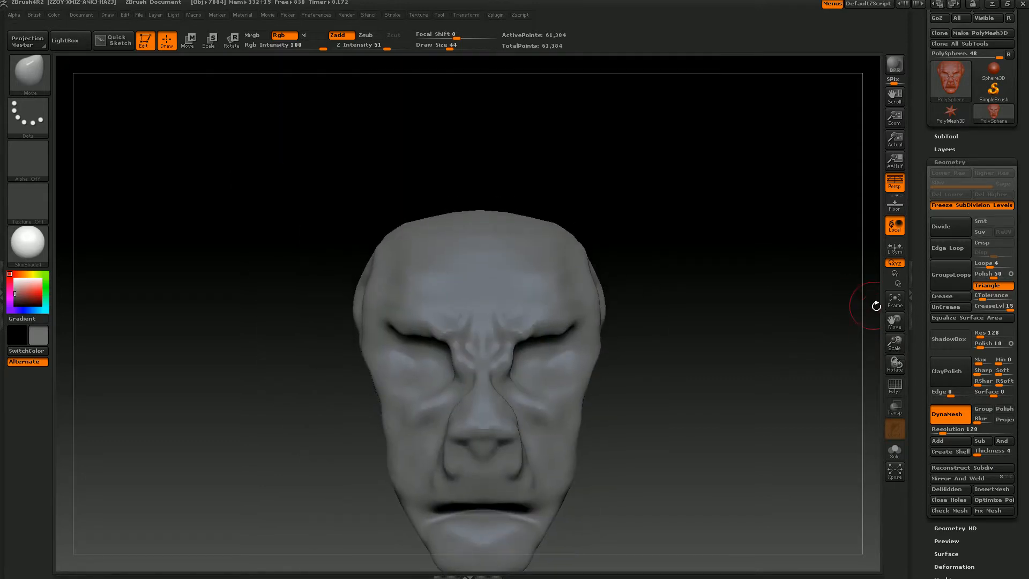
click(896, 299)
drag(893, 339, 856, 288)
mouse_move(476, 292)
mouse_down()
mouse_move(495, 300)
mouse_move(472, 296)
mouse_move(479, 303)
mouse_up()
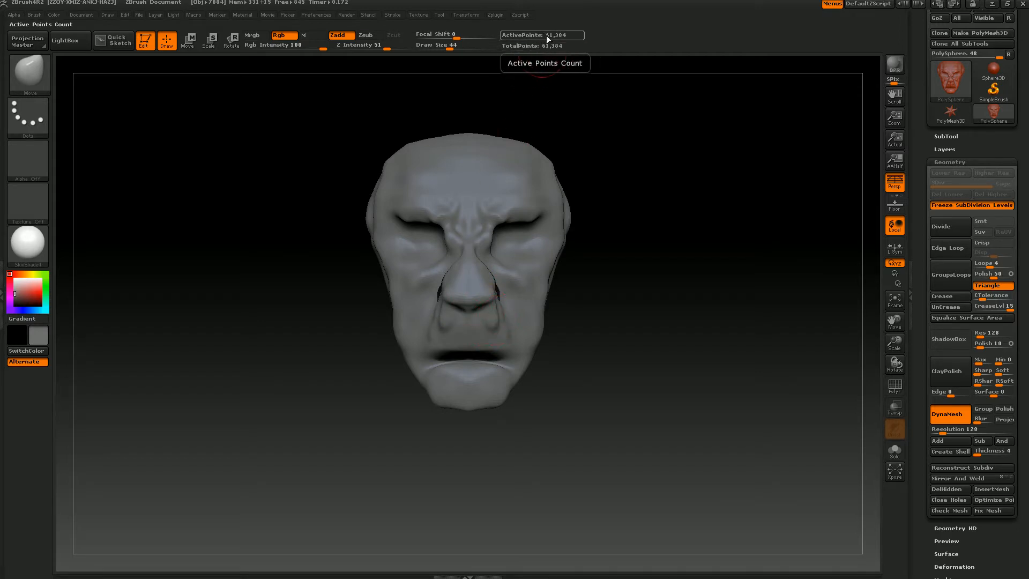
Set Decimation Master to 30.28% decimation, pre-process the current head and decimate it
click(496, 15)
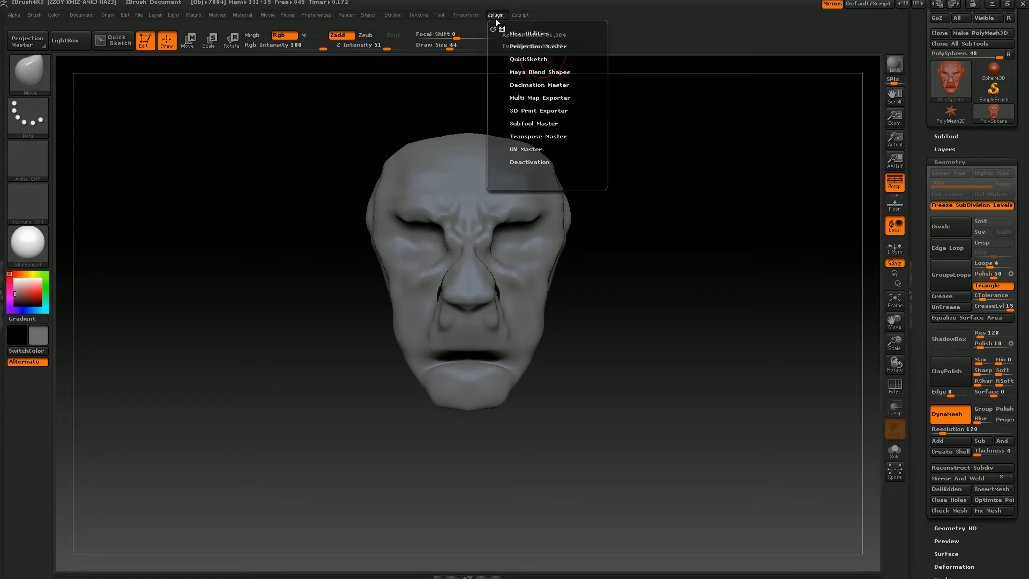
click(535, 84)
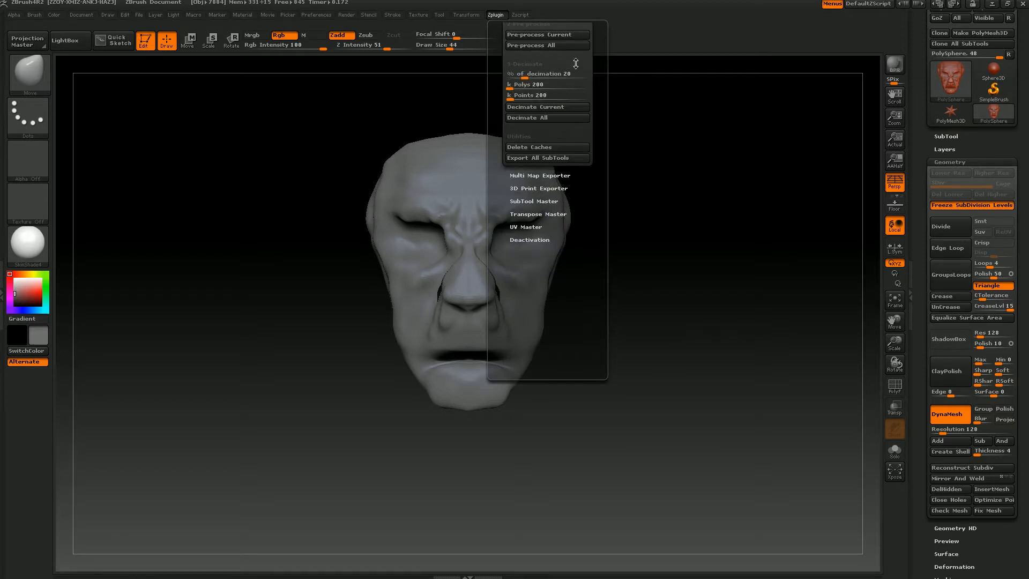
scroll(572, 96, up, 4)
drag(524, 186, 532, 188)
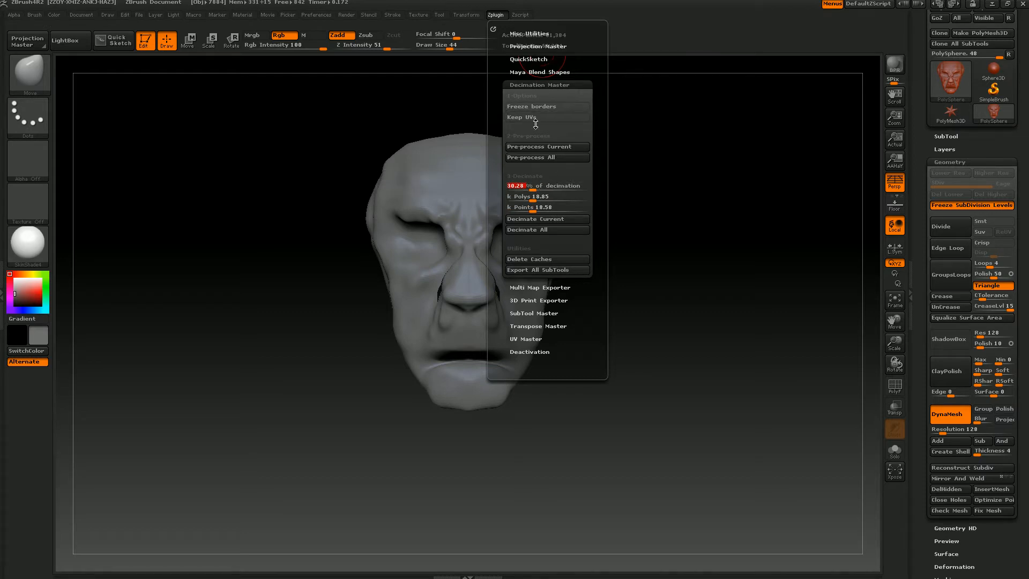
click(551, 148)
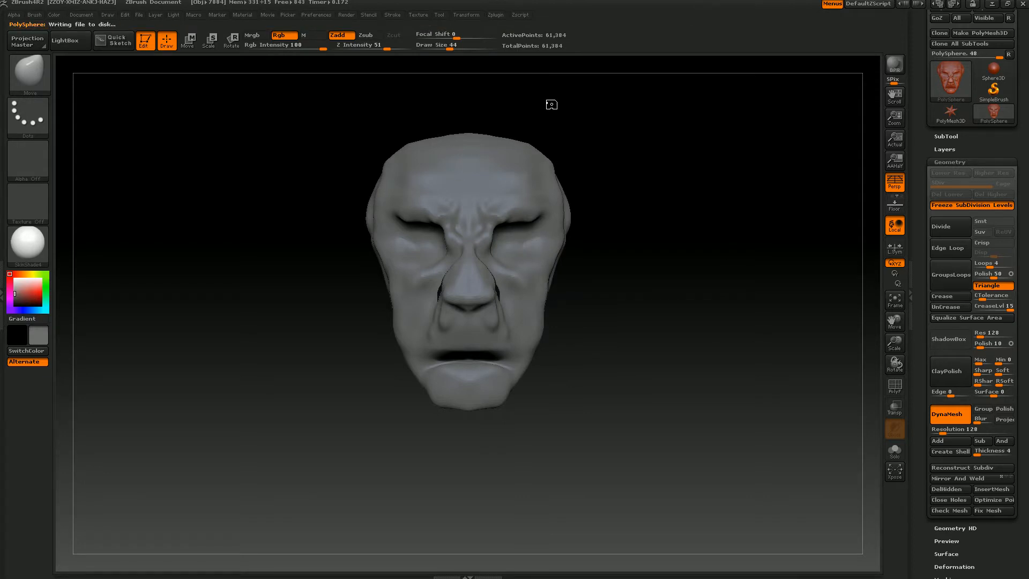
click(496, 15)
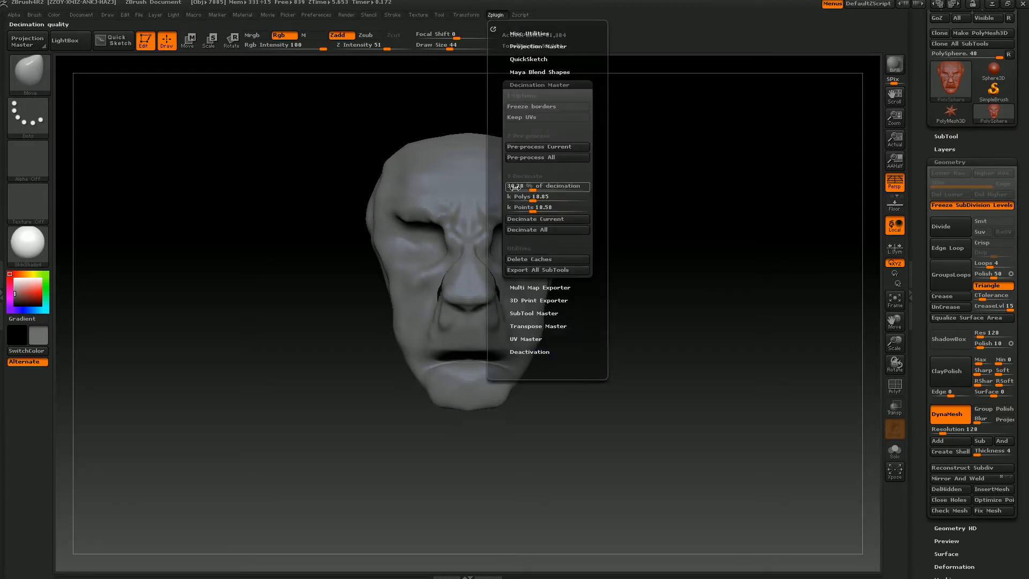
click(533, 220)
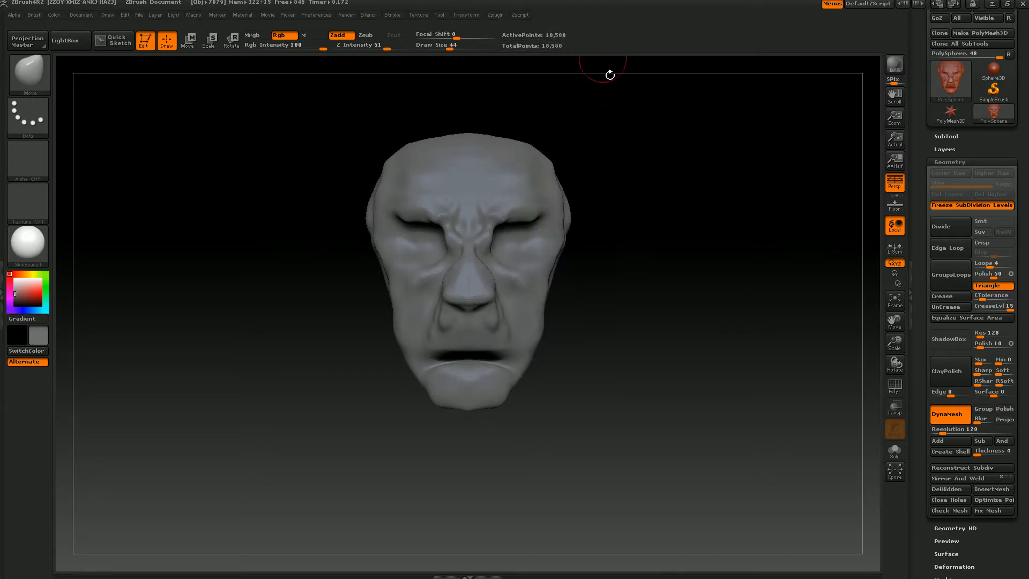
Display the polyframe on the decimated head and examine its triangle distribution up close
mouse_move(616, 259)
mouse_down()
mouse_move(590, 260)
mouse_move(584, 277)
mouse_move(637, 282)
mouse_move(641, 266)
mouse_move(602, 252)
mouse_up()
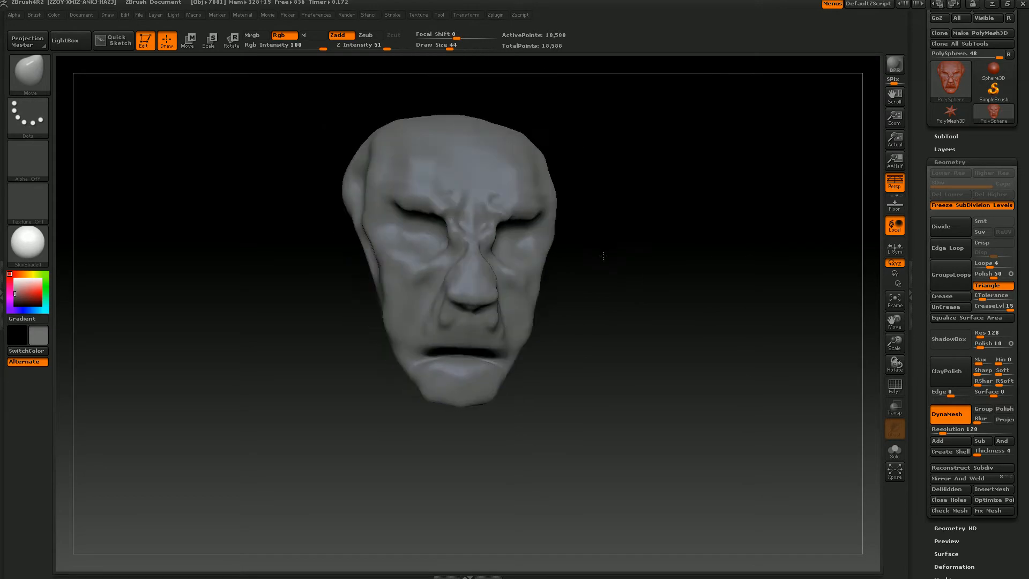
drag(728, 292, 857, 375)
click(895, 394)
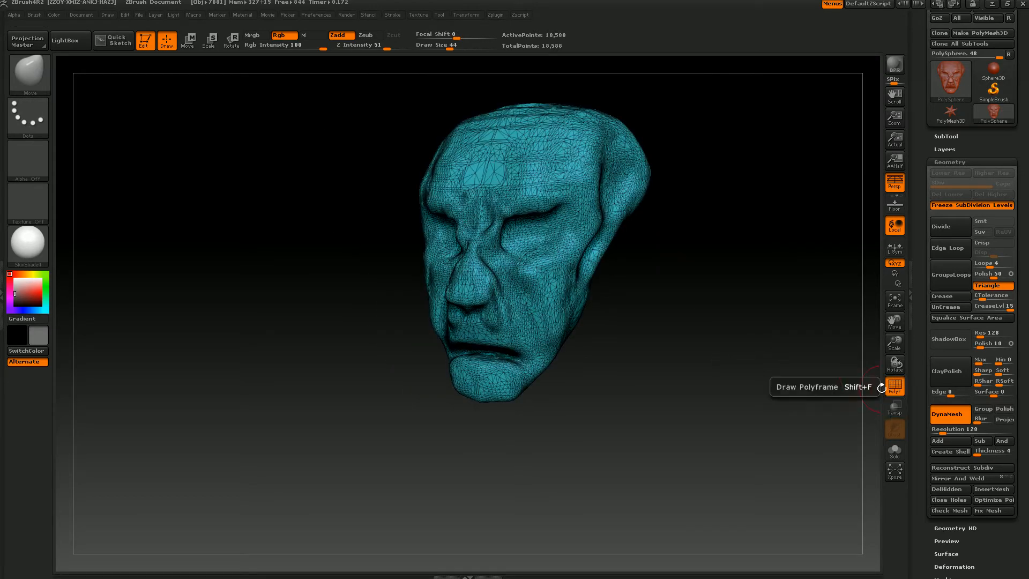
click(896, 301)
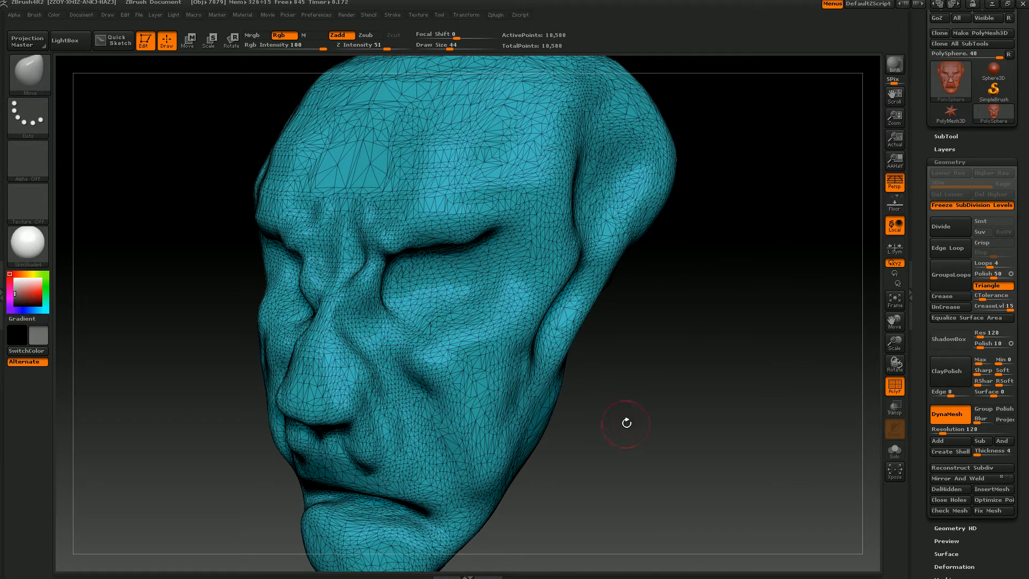
drag(640, 399, 670, 379)
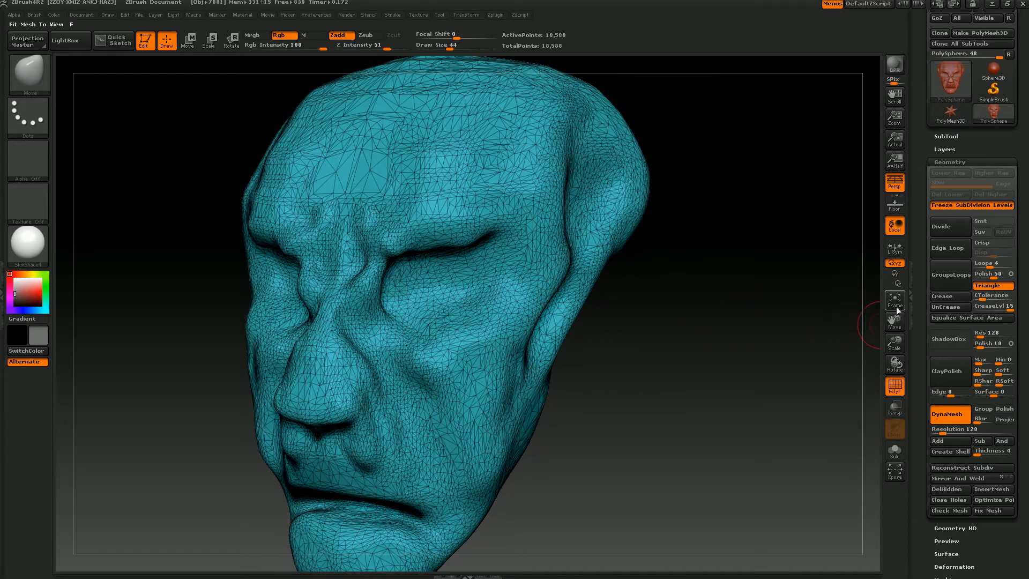
drag(894, 346, 913, 290)
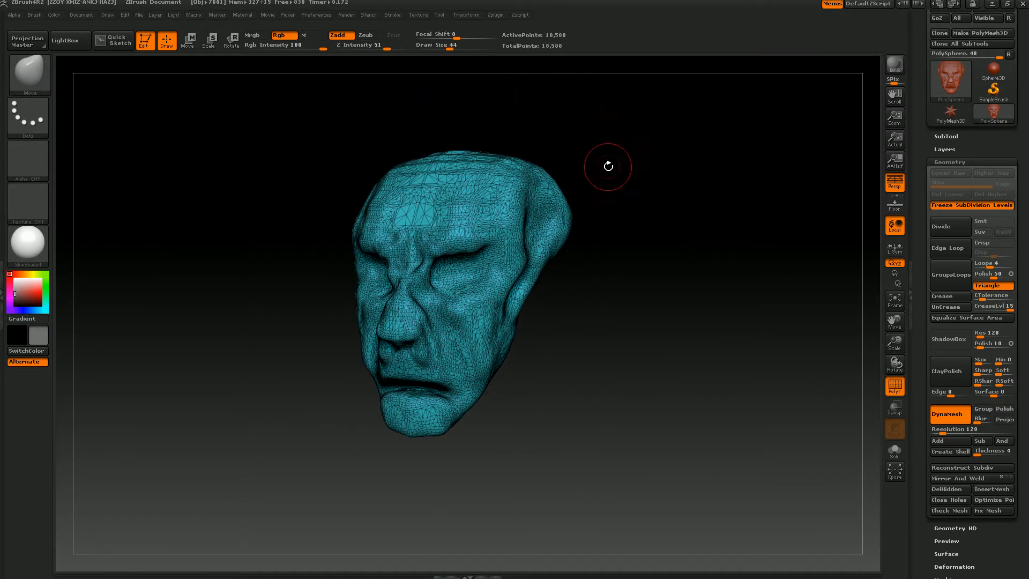
Export the decimated head to the Desktop as an OBJ file named MeshFromZB
drag(924, 137, 916, 208)
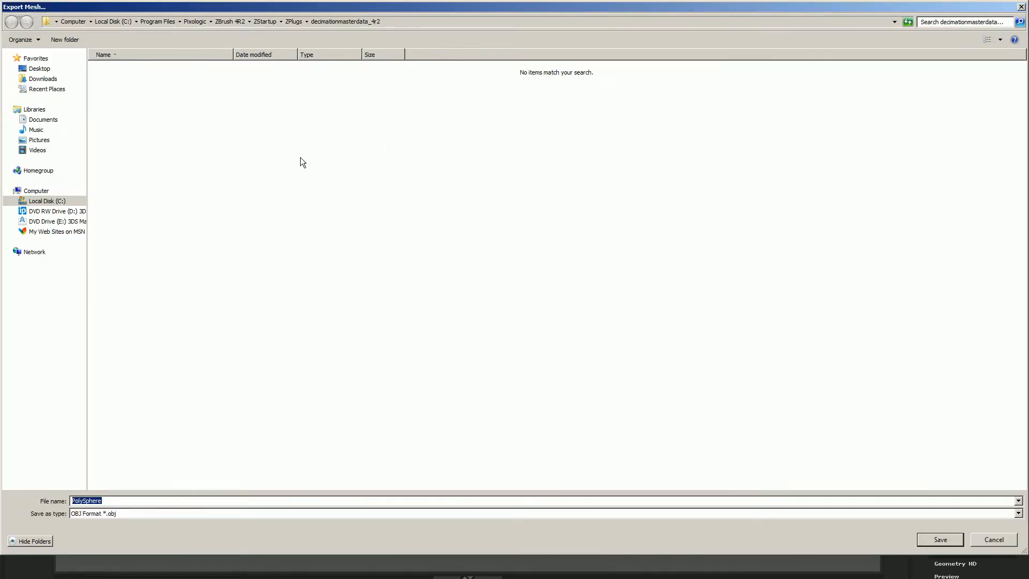
click(40, 68)
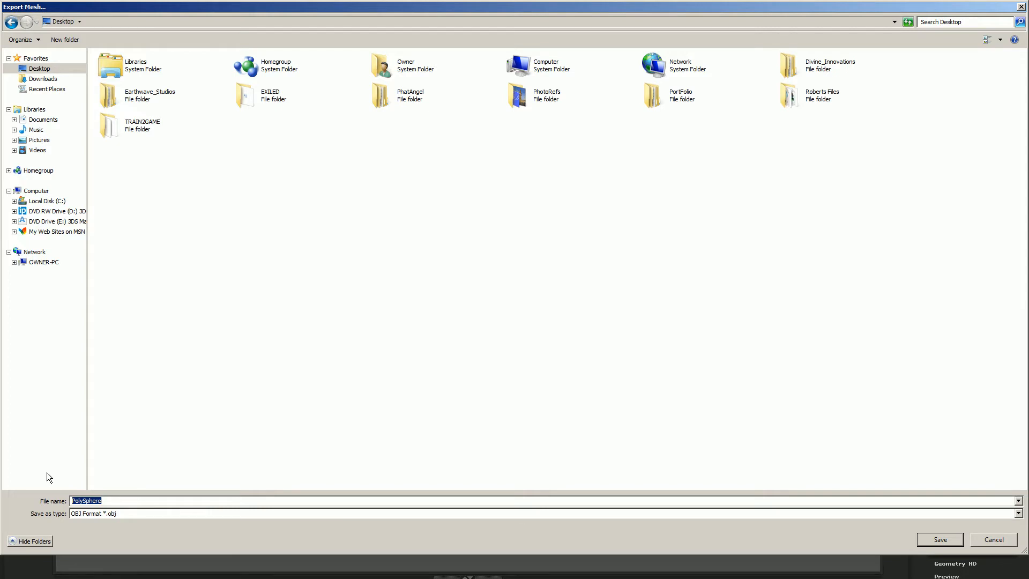
text(MeshFromZB)
key(Return)
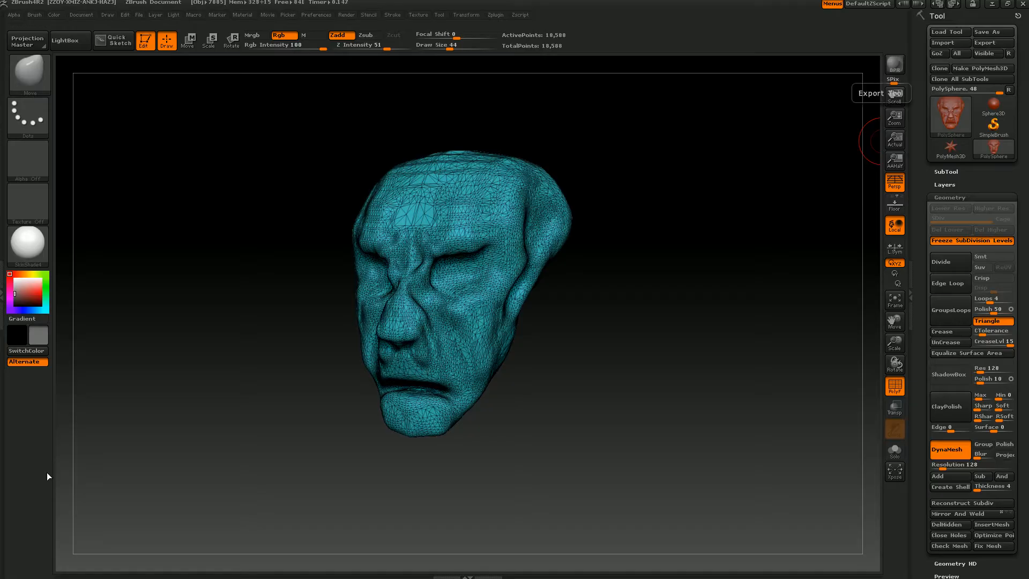
click(993, 4)
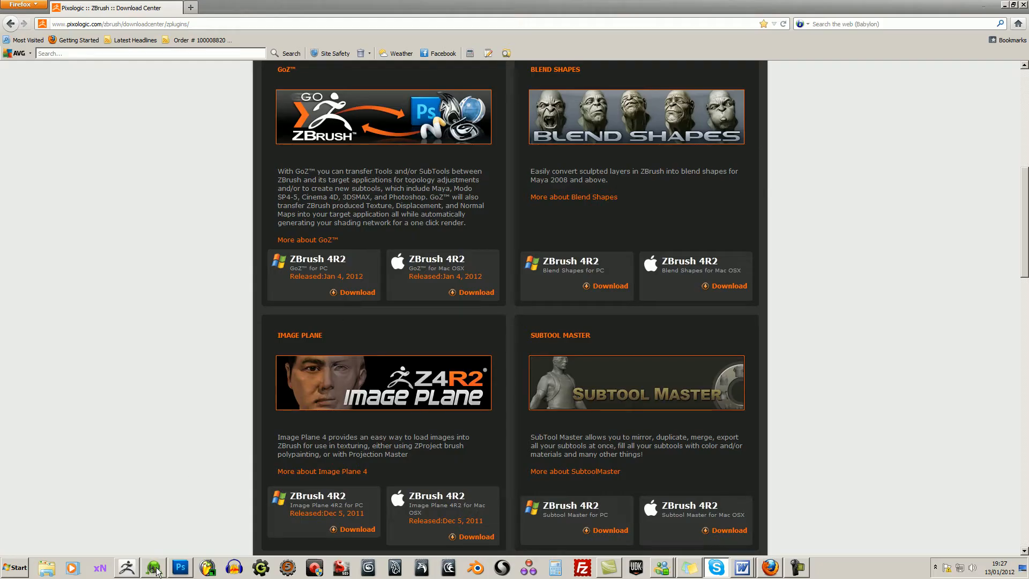
click(257, 24)
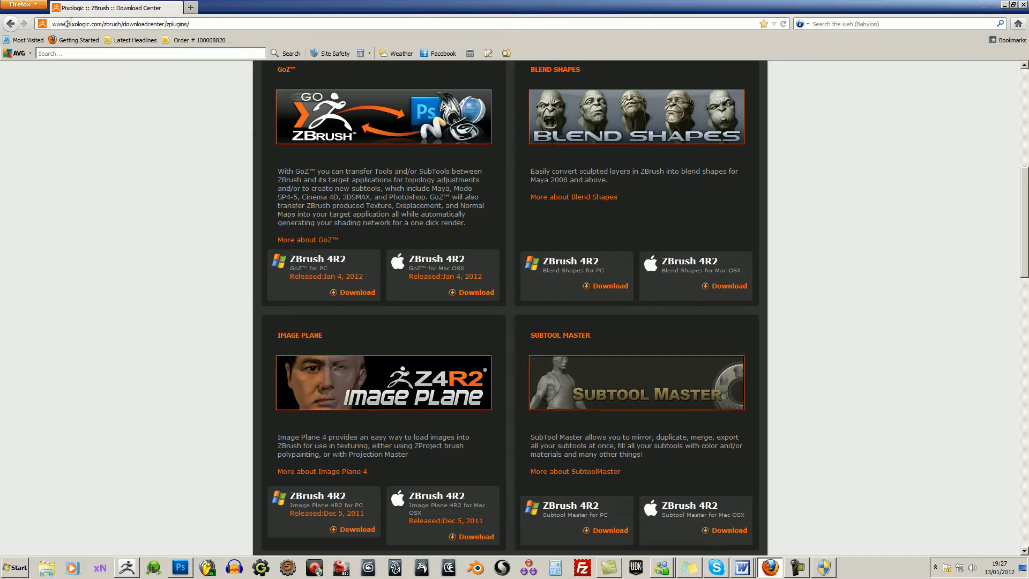
drag(67, 25, 209, 31)
text(3dcoat.com)
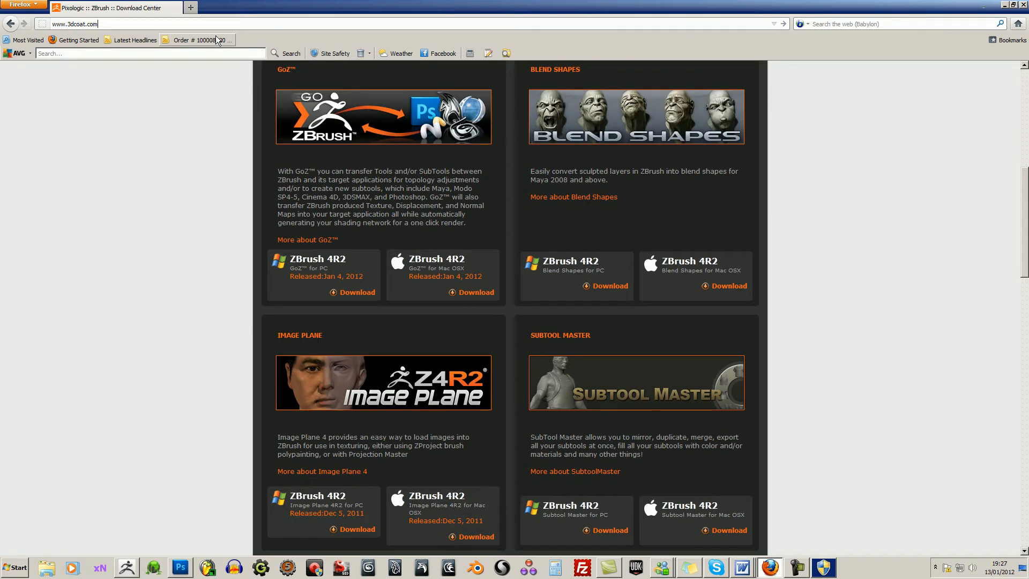
key(Return)
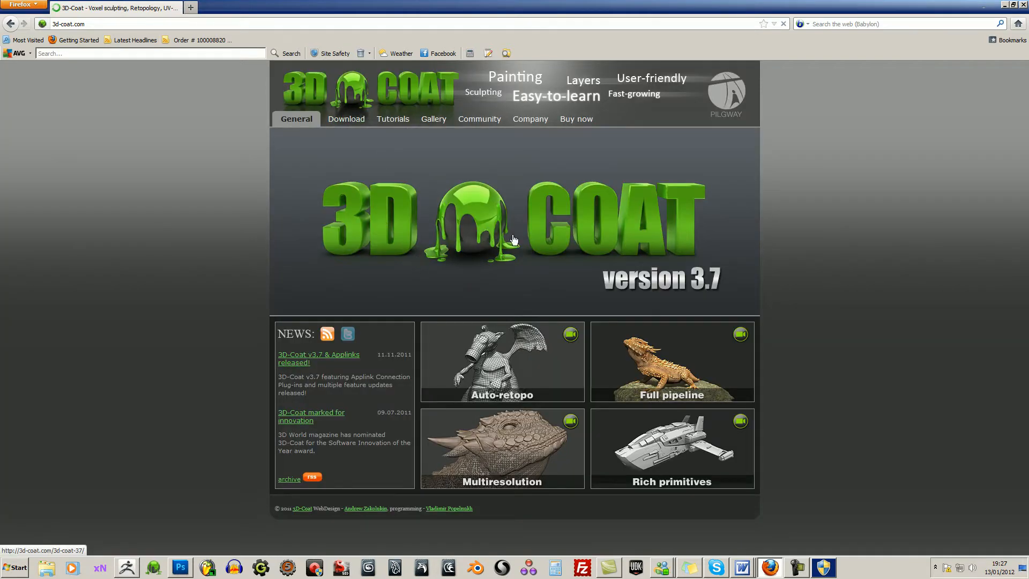
Open the 3D-Coat download page and review the trial version, system requirements and site sections
click(355, 122)
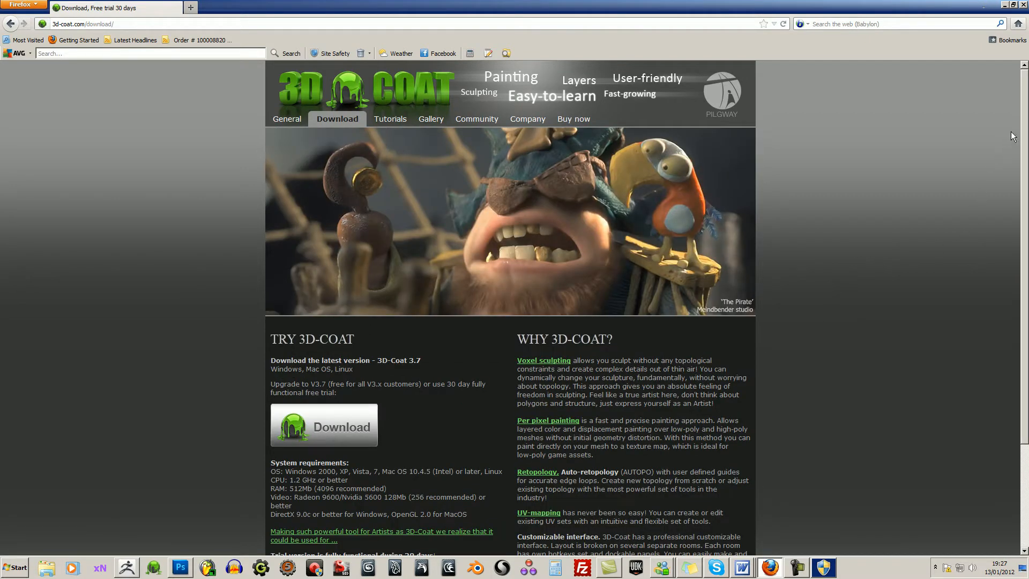
drag(1025, 113, 1005, 258)
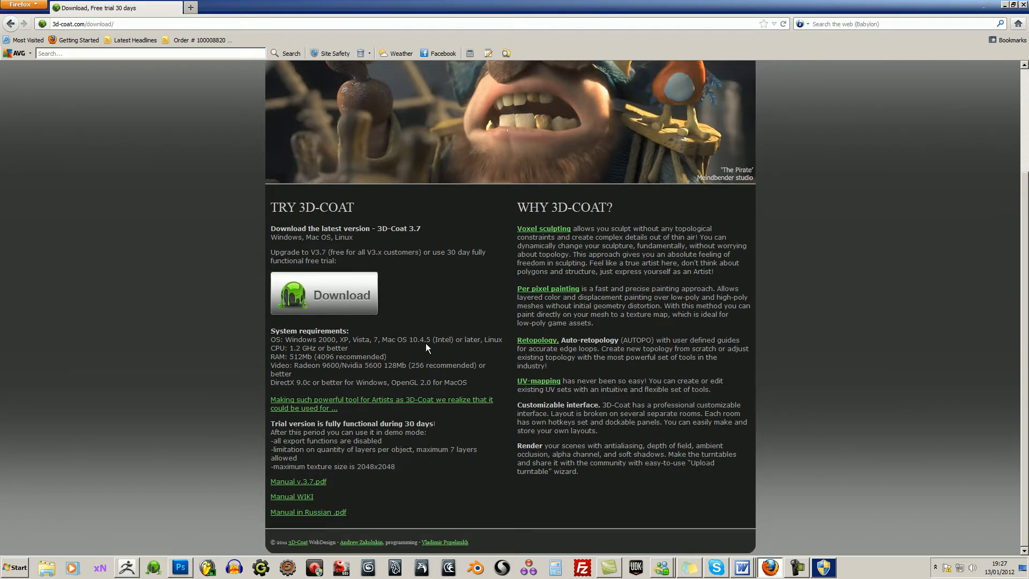
scroll(939, 188, up, 5)
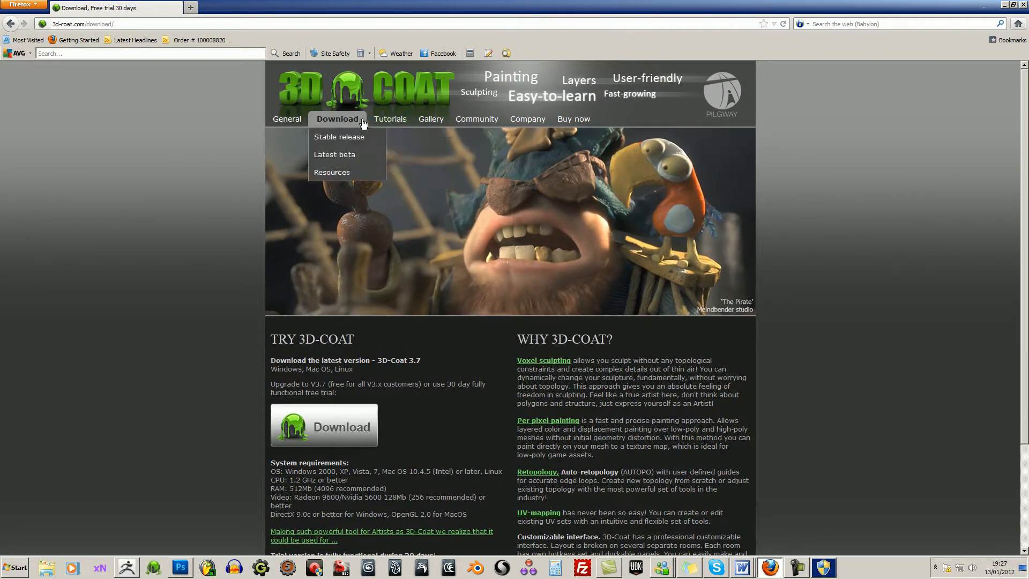
mouse_move(380, 123)
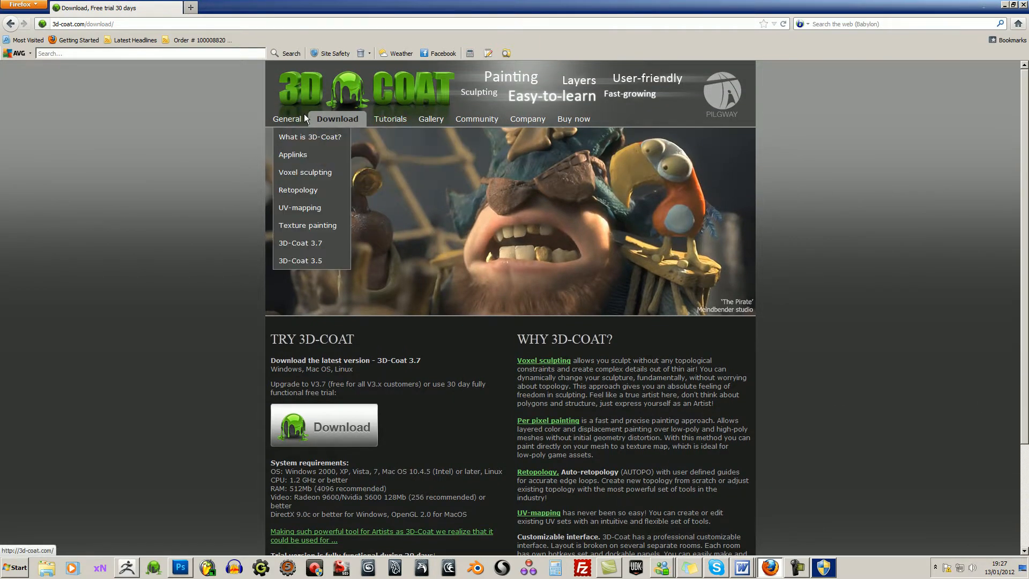
mouse_move(296, 121)
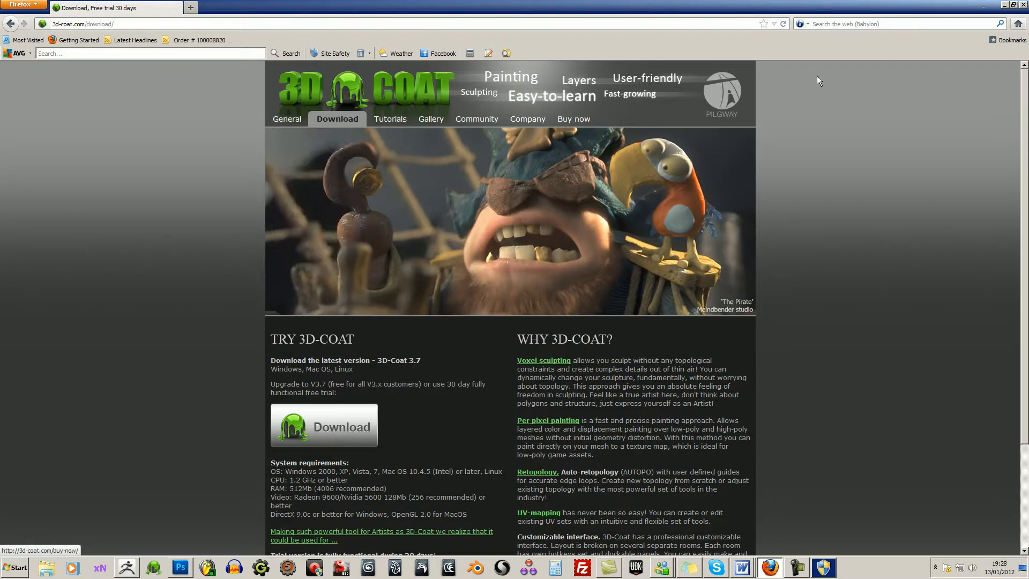
Minimise the Firefox and Word windows and switch to 3D-Coat
click(1004, 5)
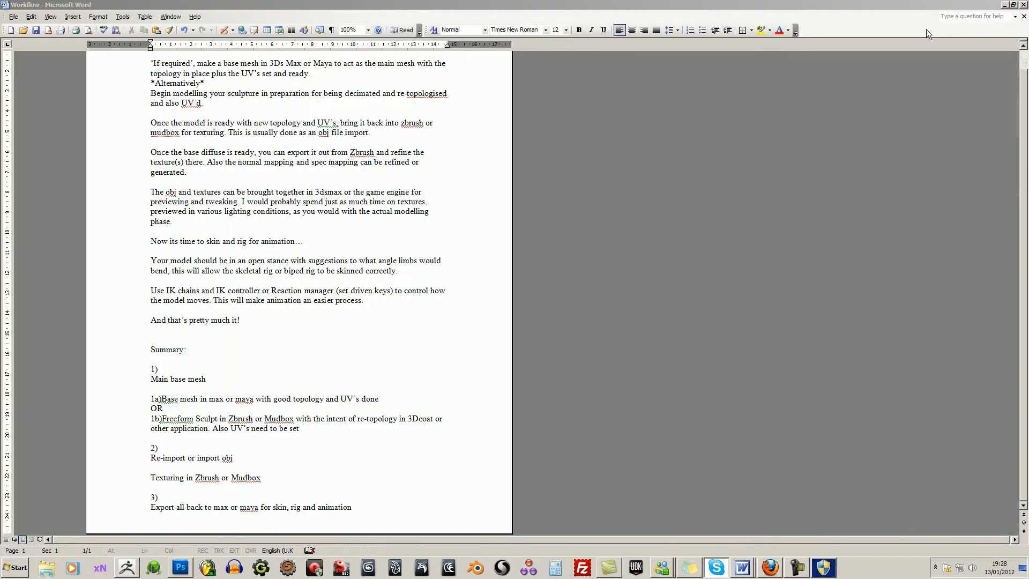
click(1003, 5)
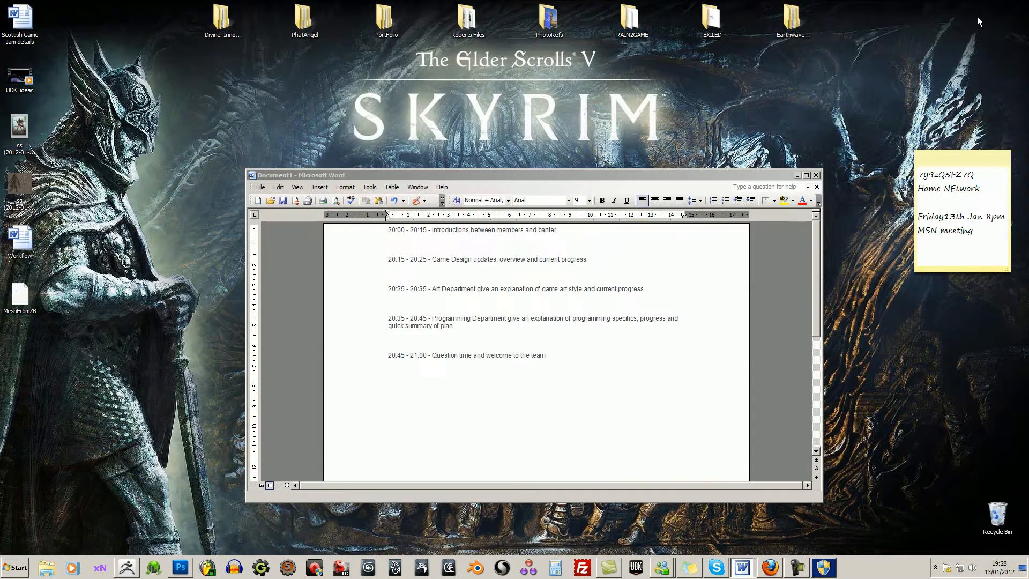
click(797, 176)
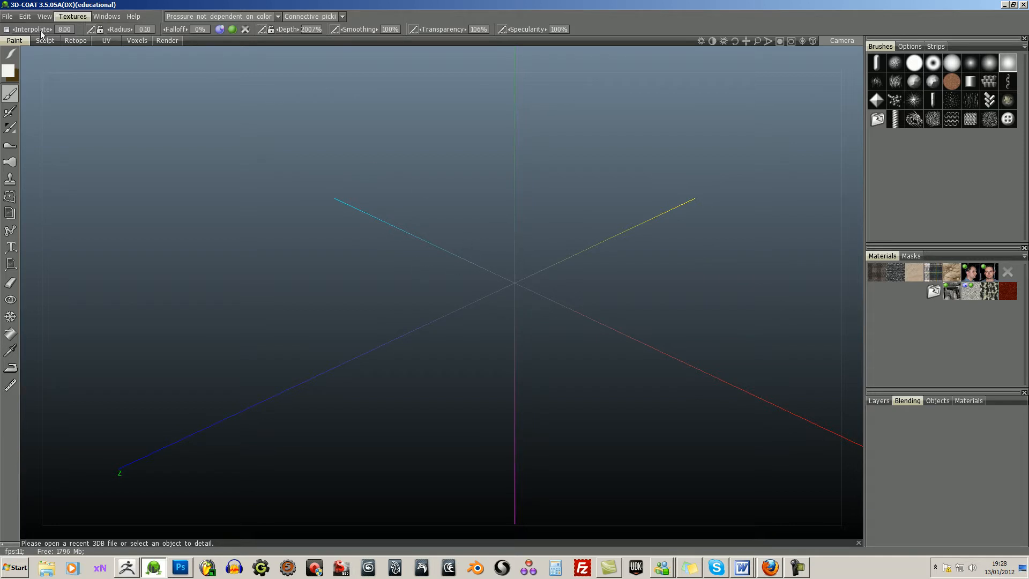
Import the MeshFromZB OBJ file from the Desktop as a reference mesh
click(8, 16)
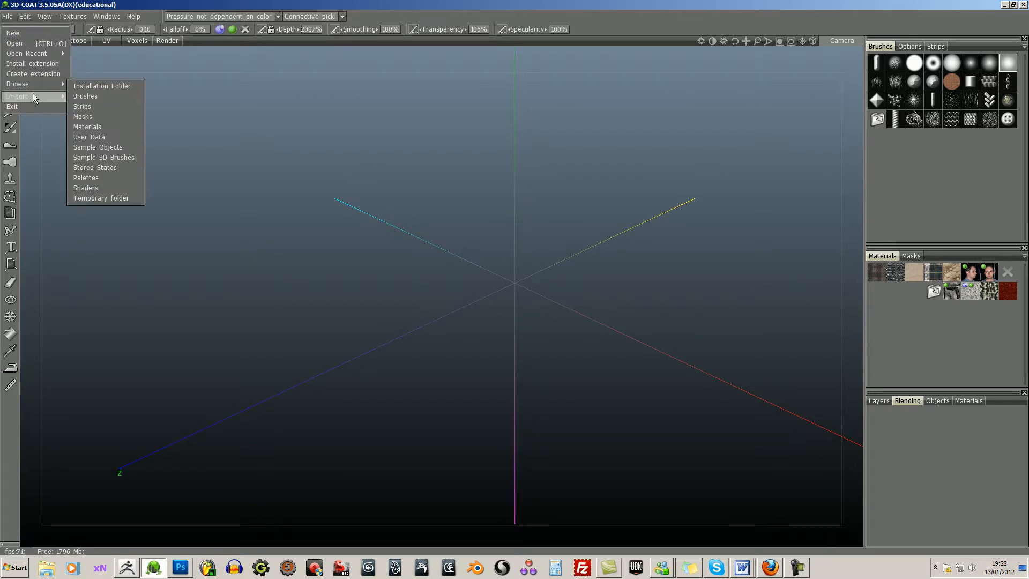
mouse_move(34, 95)
click(116, 140)
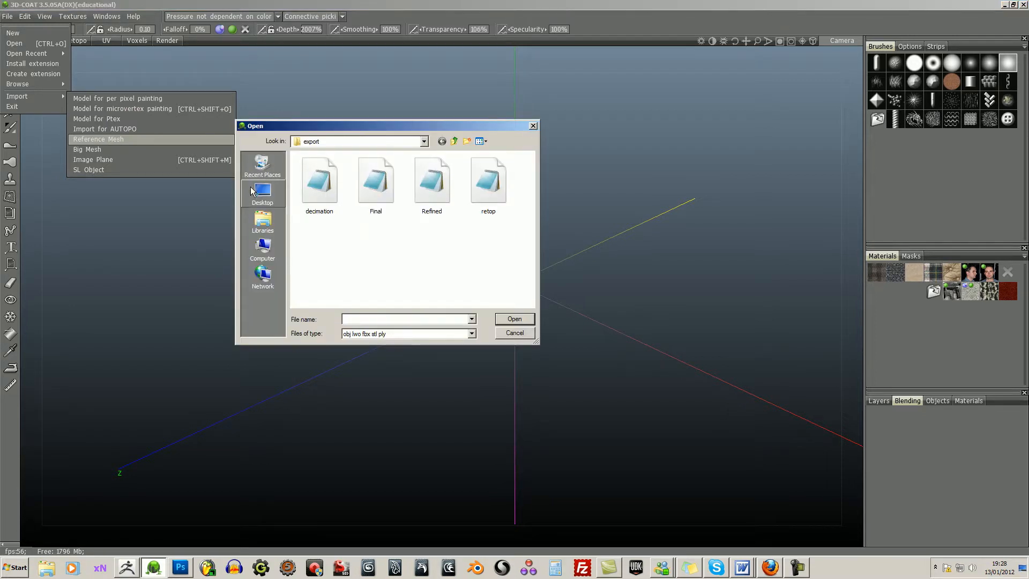
click(273, 197)
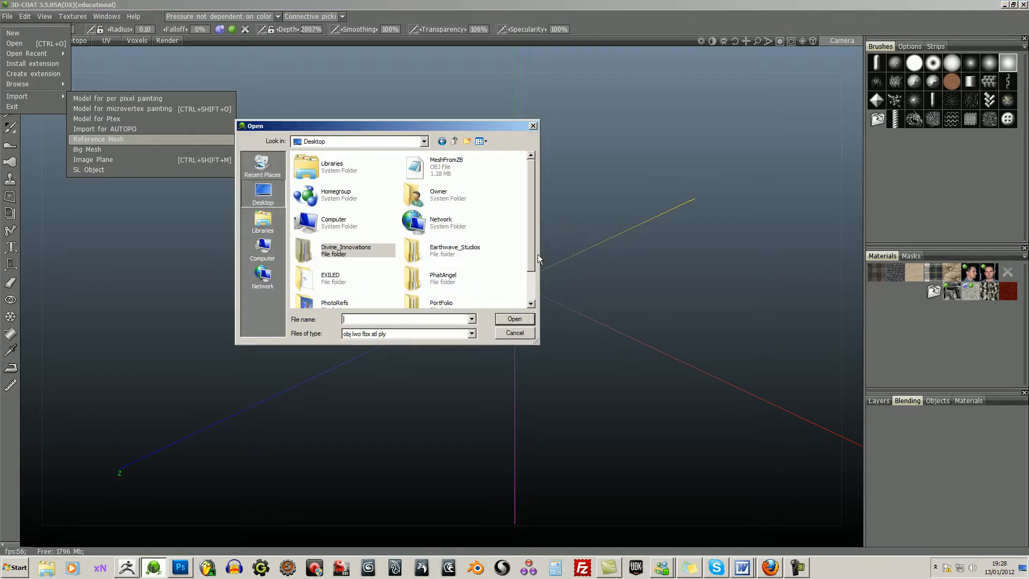
click(530, 297)
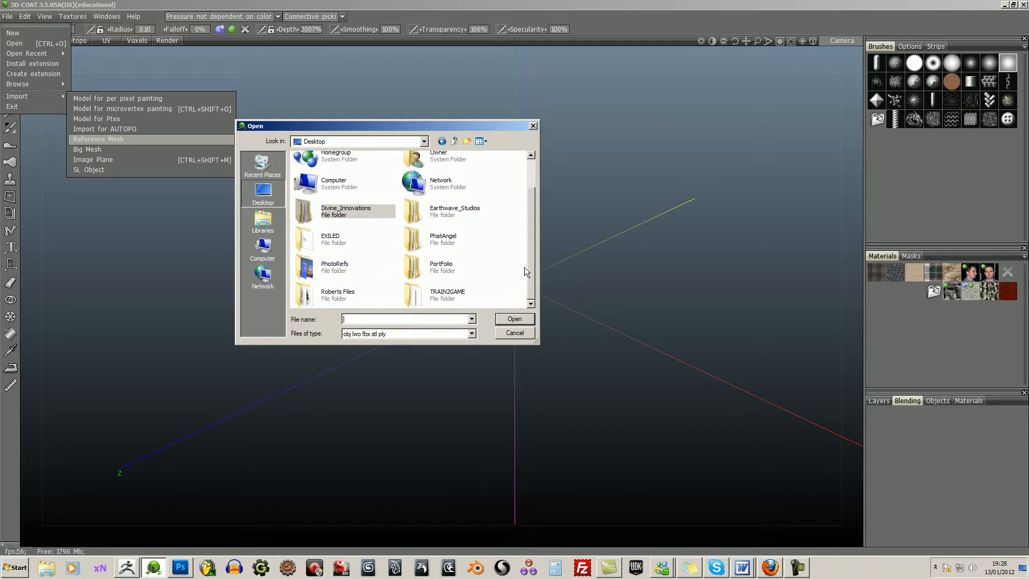
scroll(530, 236, up, 2)
click(422, 168)
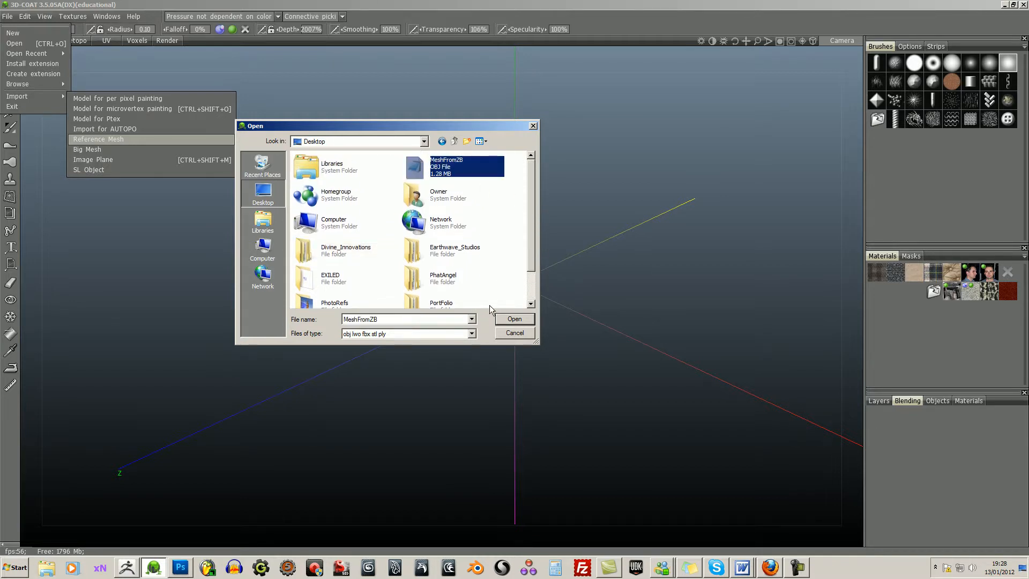
click(909, 343)
click(514, 319)
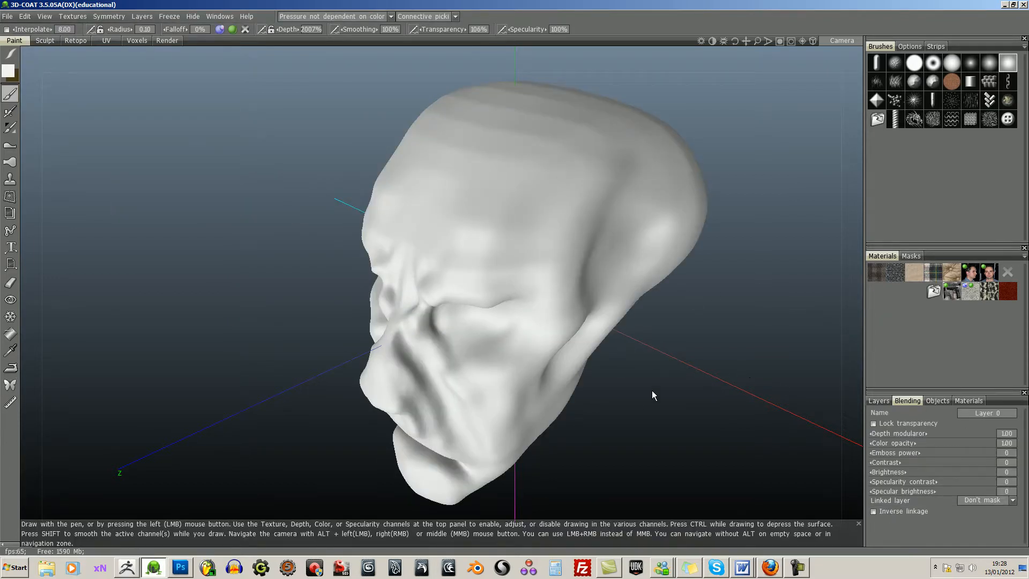
Inspect the imported head from the side and front, and enable symmetry across the X axis
drag(655, 397, 595, 314)
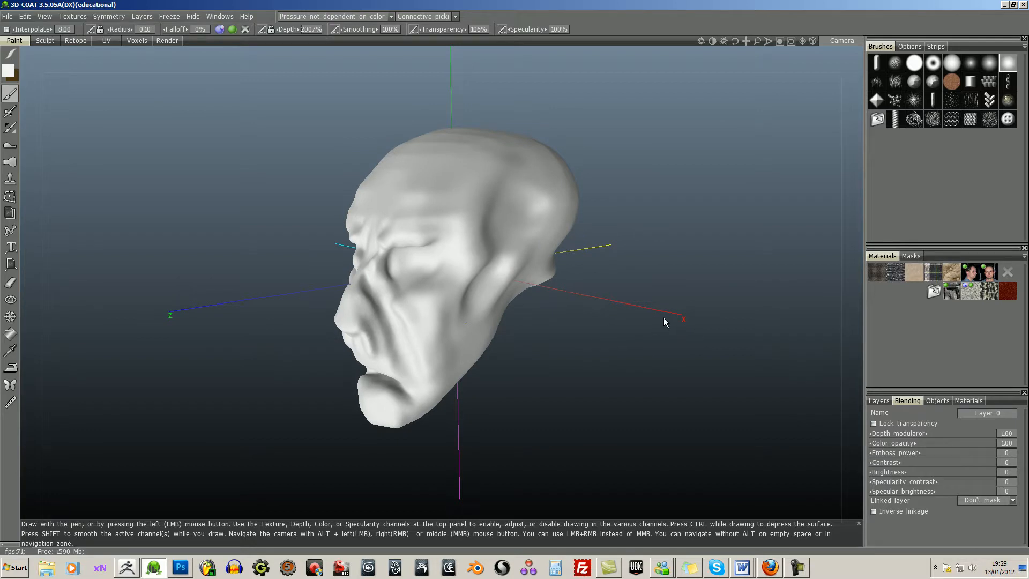
drag(644, 307, 681, 312)
right_drag(650, 362, 633, 425)
drag(615, 360, 649, 347)
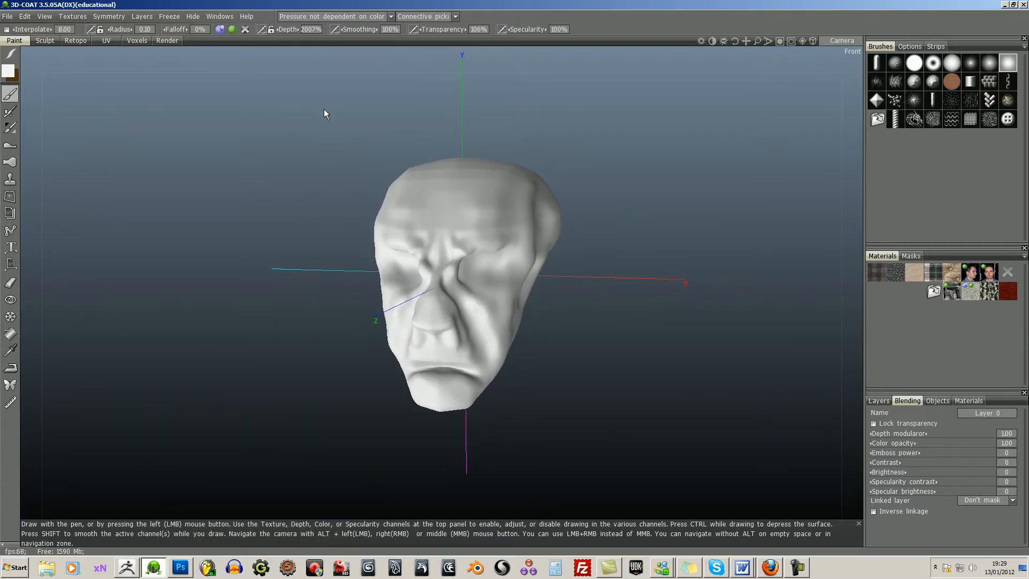
click(110, 17)
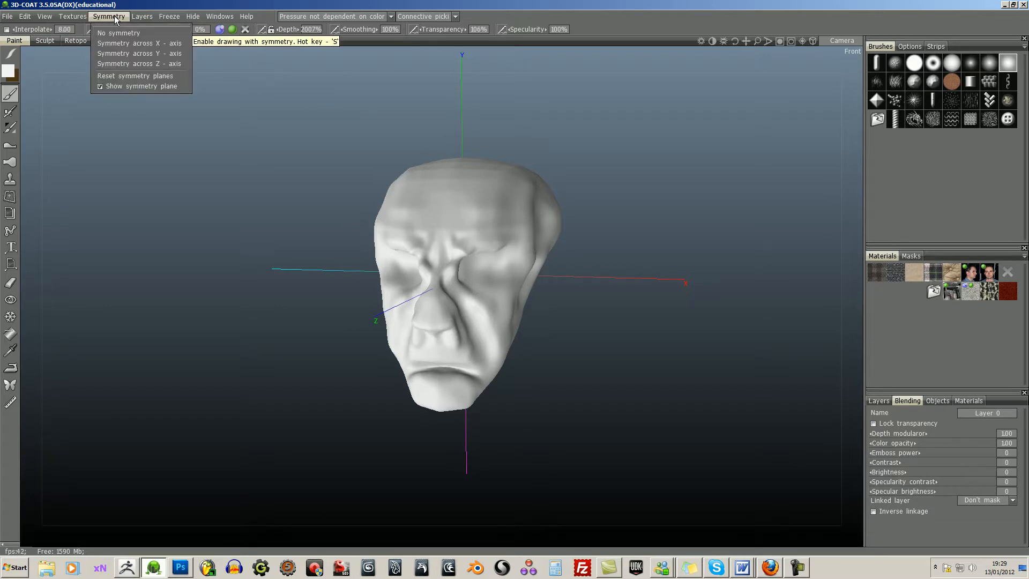
click(133, 43)
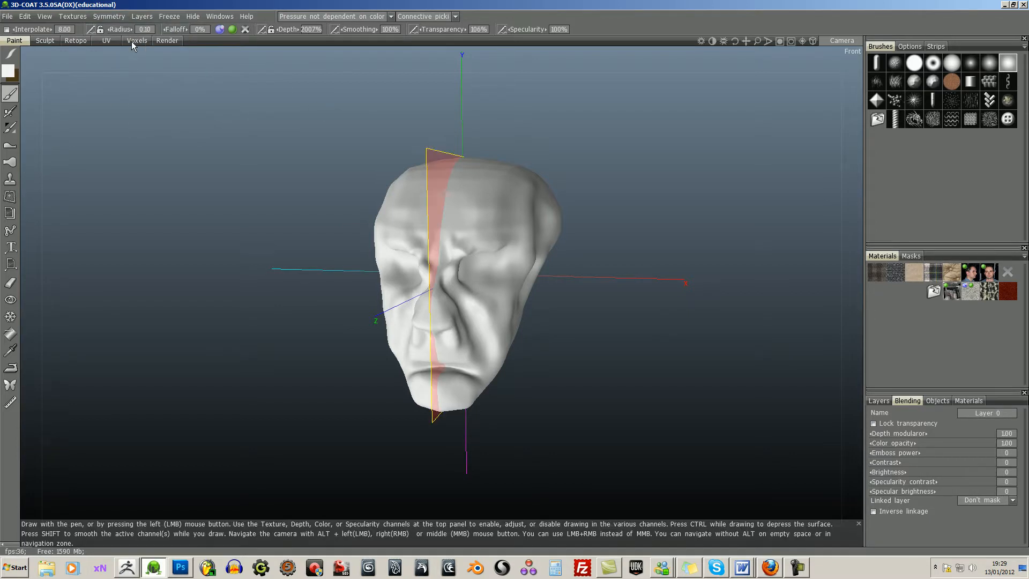
click(109, 19)
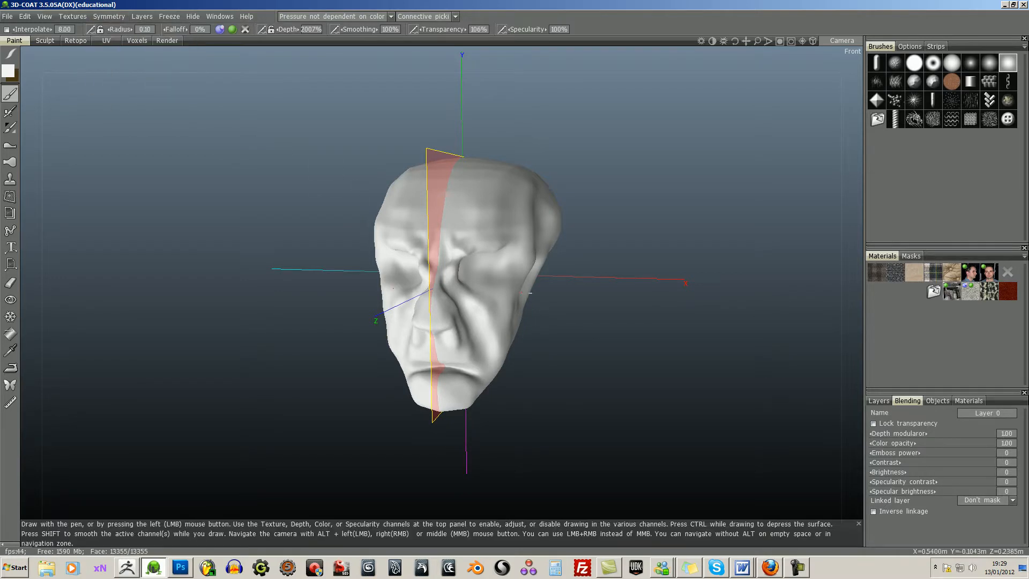
drag(562, 354, 577, 356)
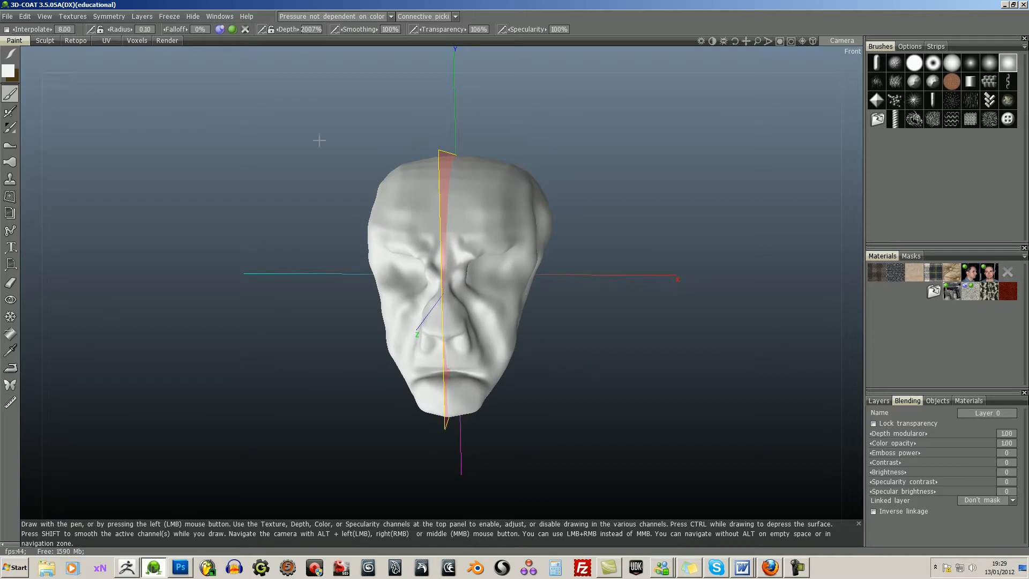
In the Retopo room, create a first quad with Points / Faces beside the symmetry plane, between the eyebrows
click(74, 41)
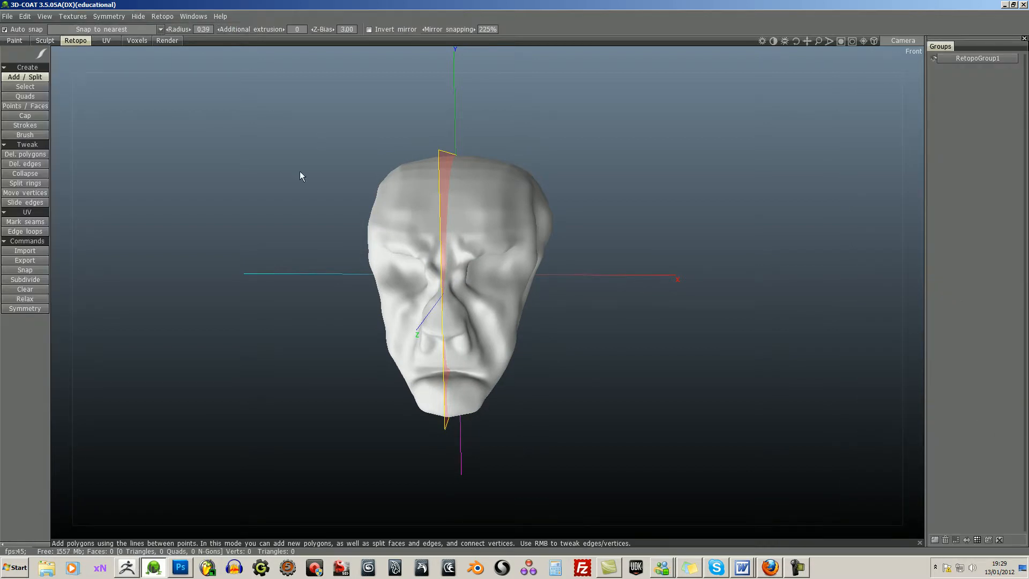
drag(603, 305, 599, 320)
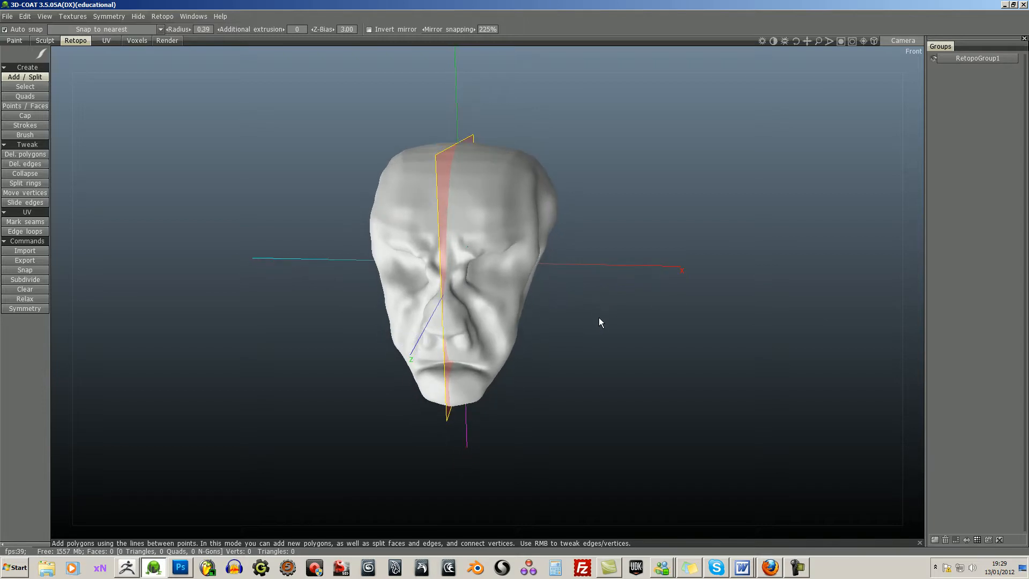
right_drag(599, 317, 607, 222)
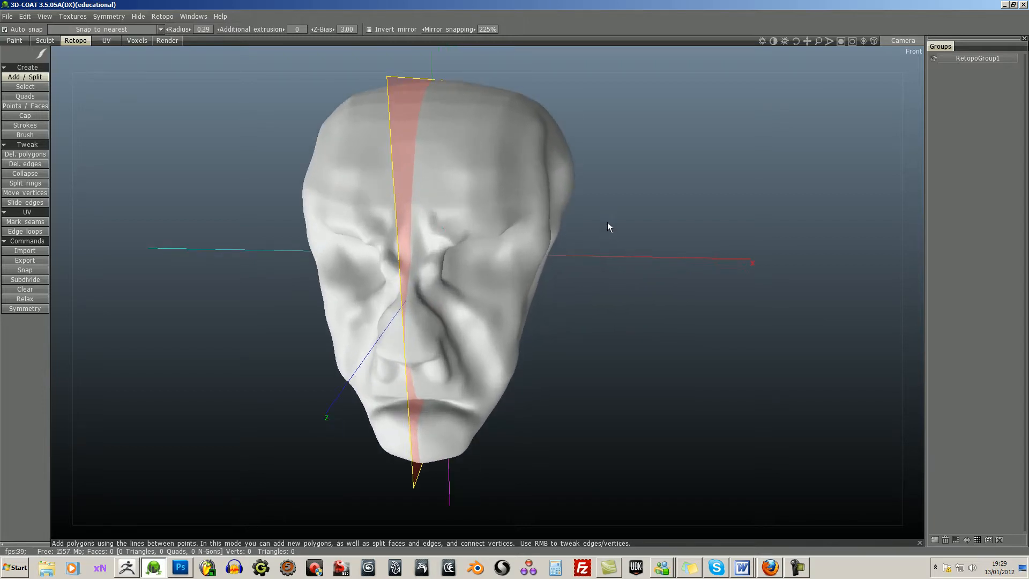
click(35, 107)
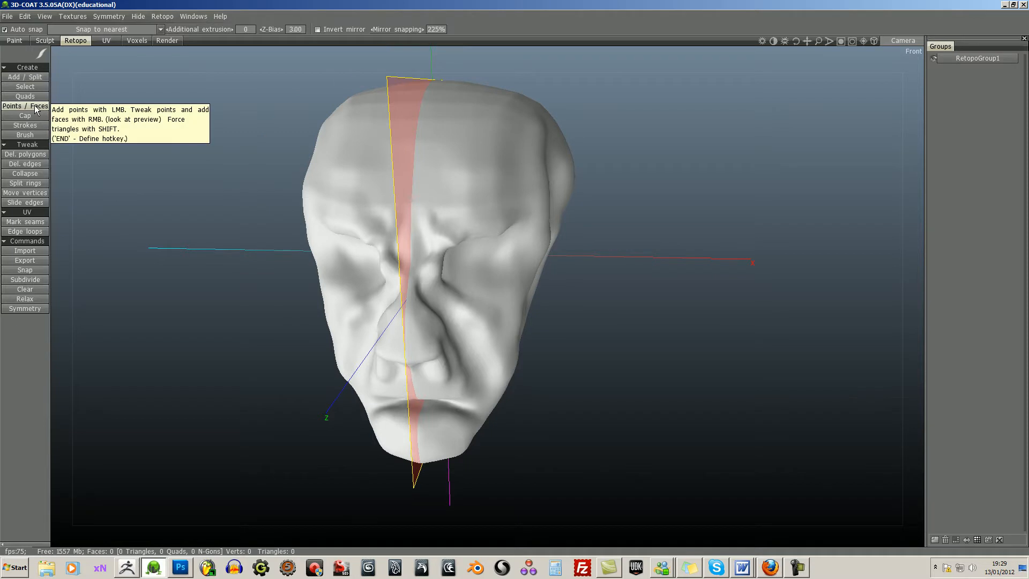
click(411, 232)
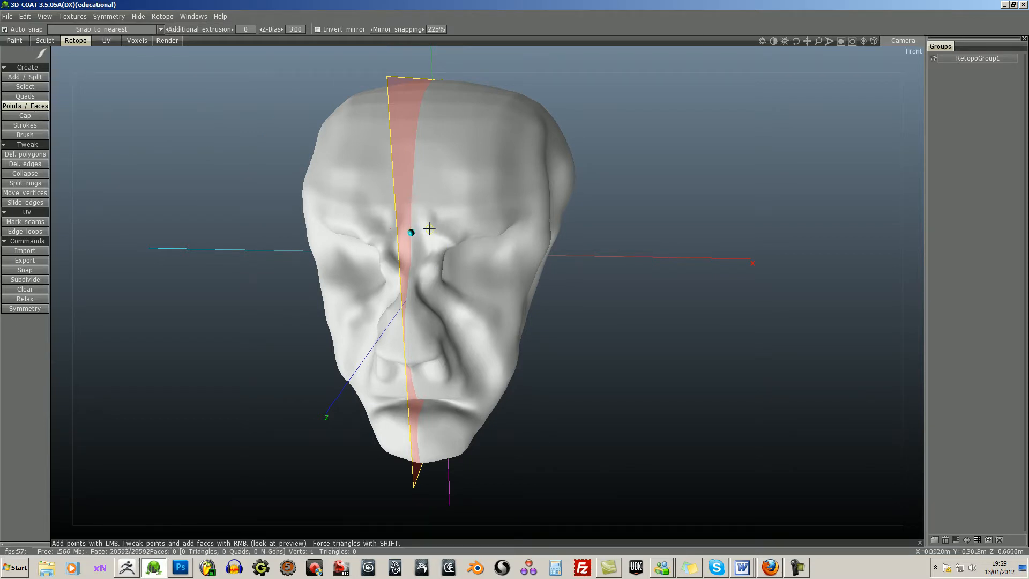
drag(666, 308, 667, 295)
right_drag(667, 297, 676, 250)
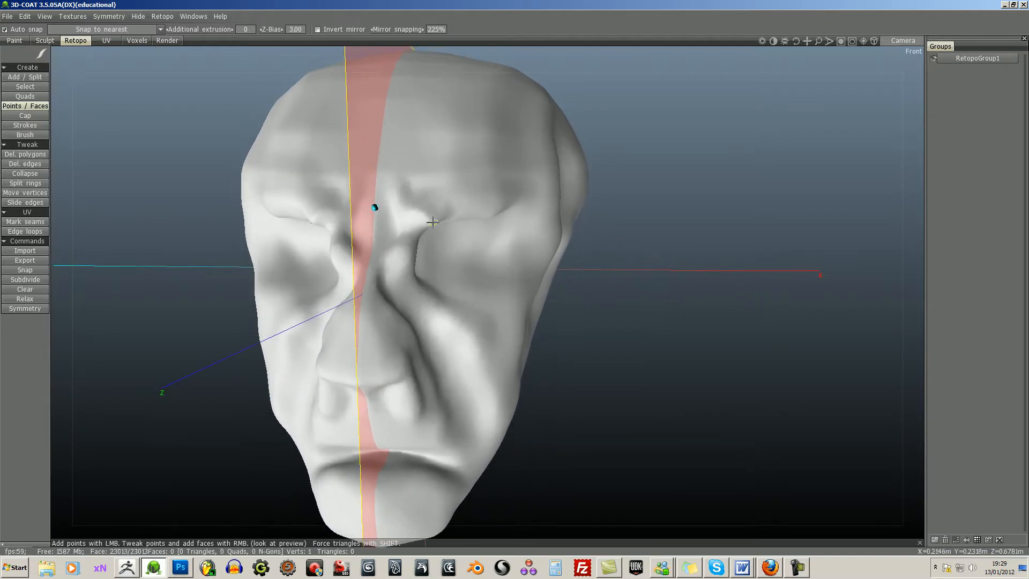
click(394, 211)
click(395, 237)
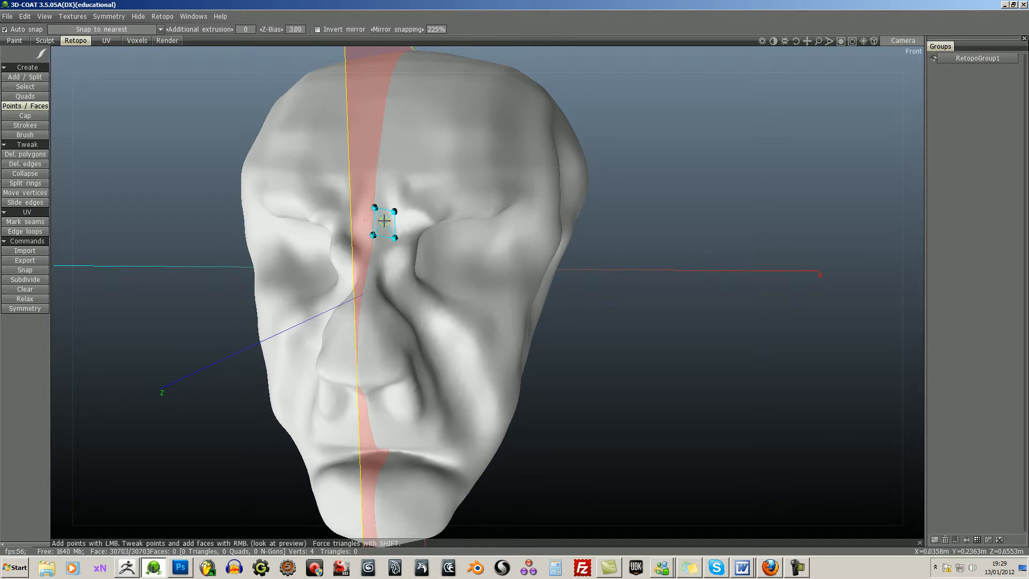
right_click(384, 220)
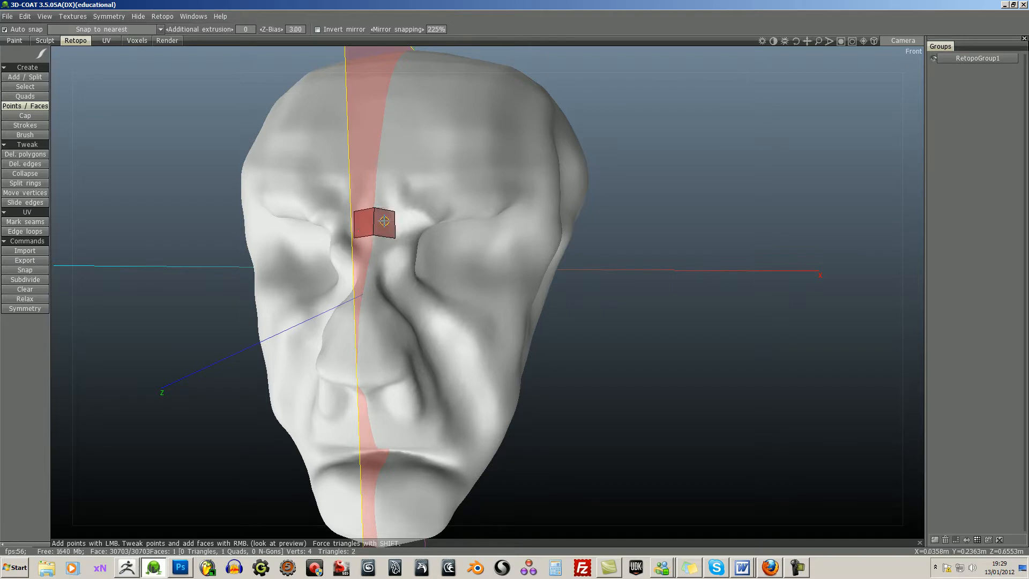
Add two more quads below the first one, running down the symmetry plane towards the bridge of the nose
click(371, 255)
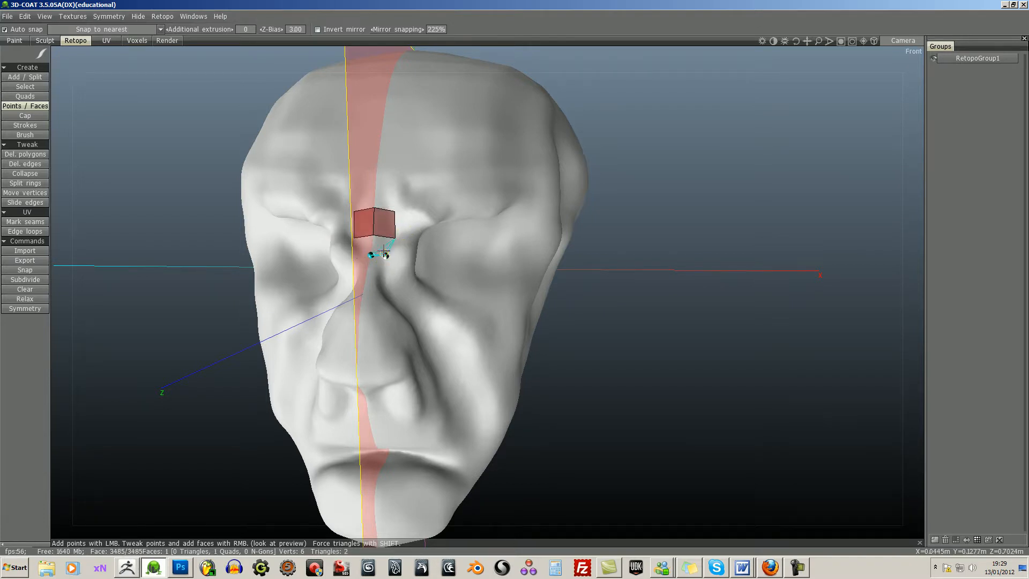
click(387, 255)
right_click(381, 245)
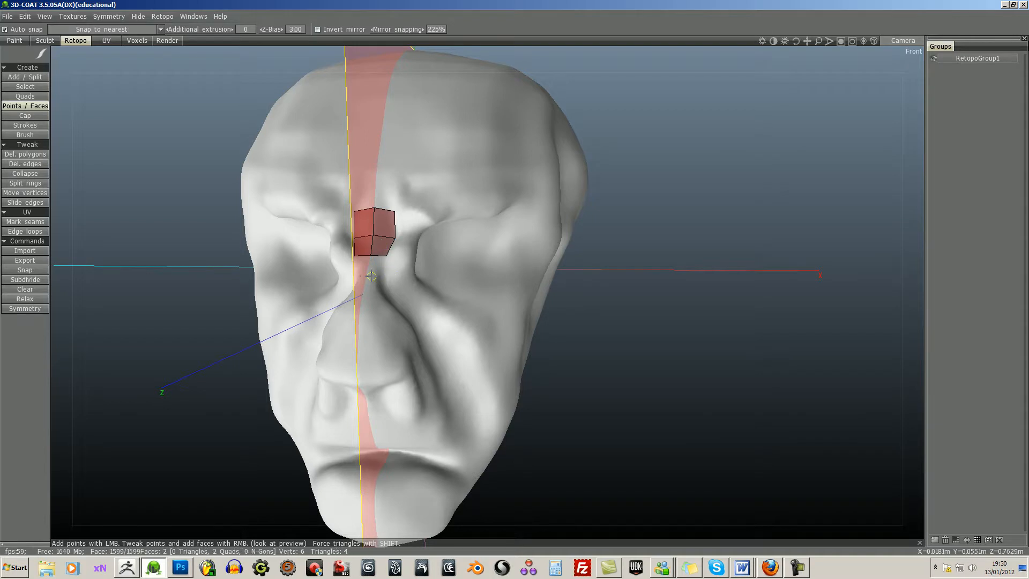
click(368, 274)
click(388, 277)
click(380, 269)
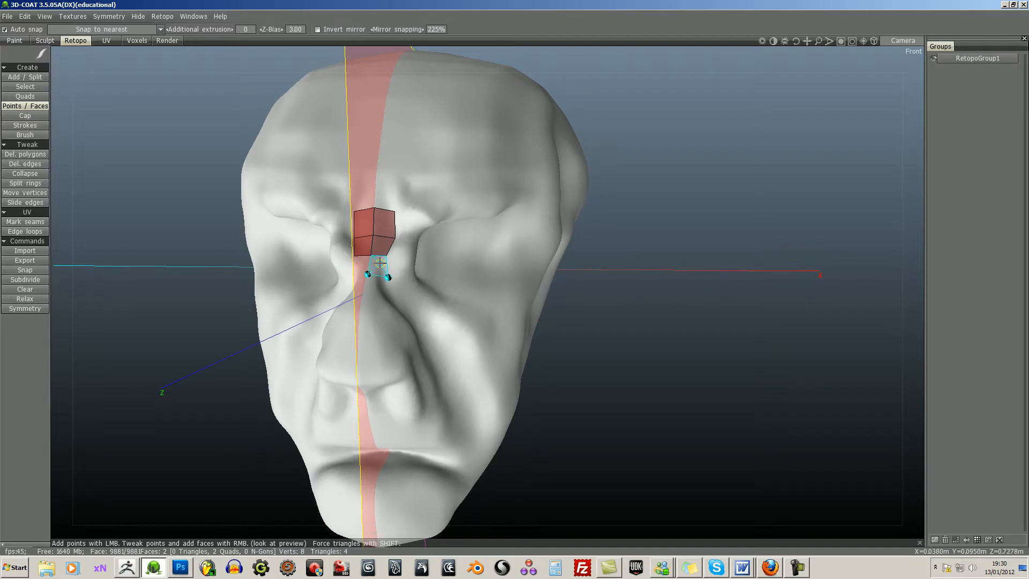
right_click(387, 271)
Rebuild the lowest quad with its outer bottom corner moved inward to narrow the strip at the nose bridge
mouse_move(620, 393)
mouse_down()
mouse_move(635, 376)
mouse_move(623, 401)
mouse_up()
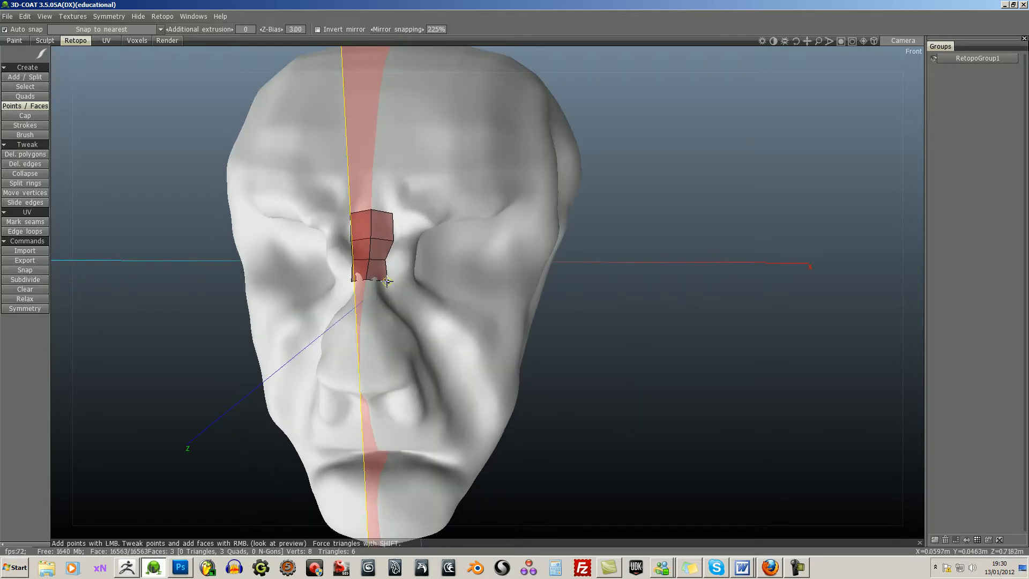
right_drag(387, 282, 380, 276)
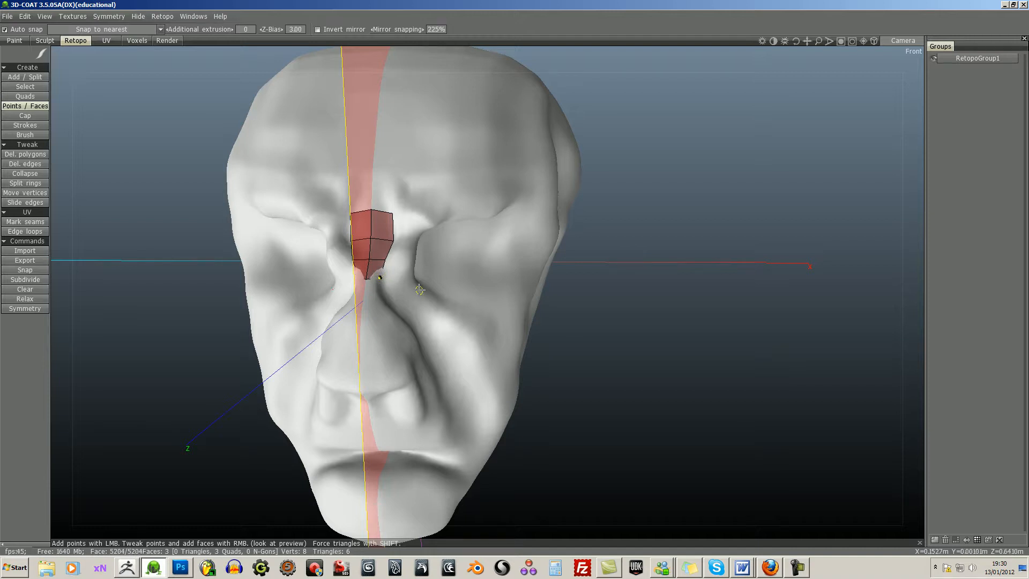
key(ctrl+z)
key(ctrl+z)
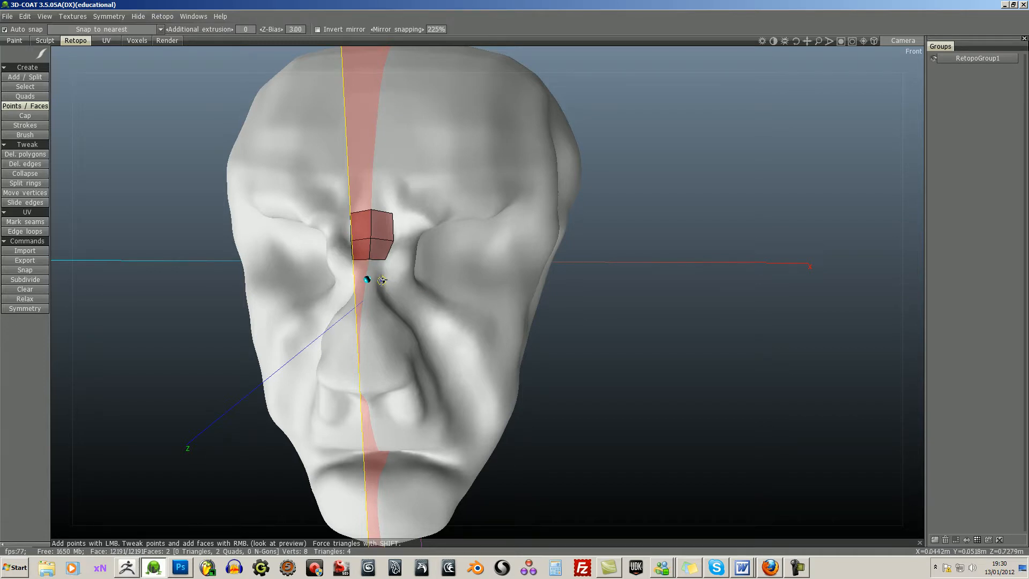
right_click(377, 269)
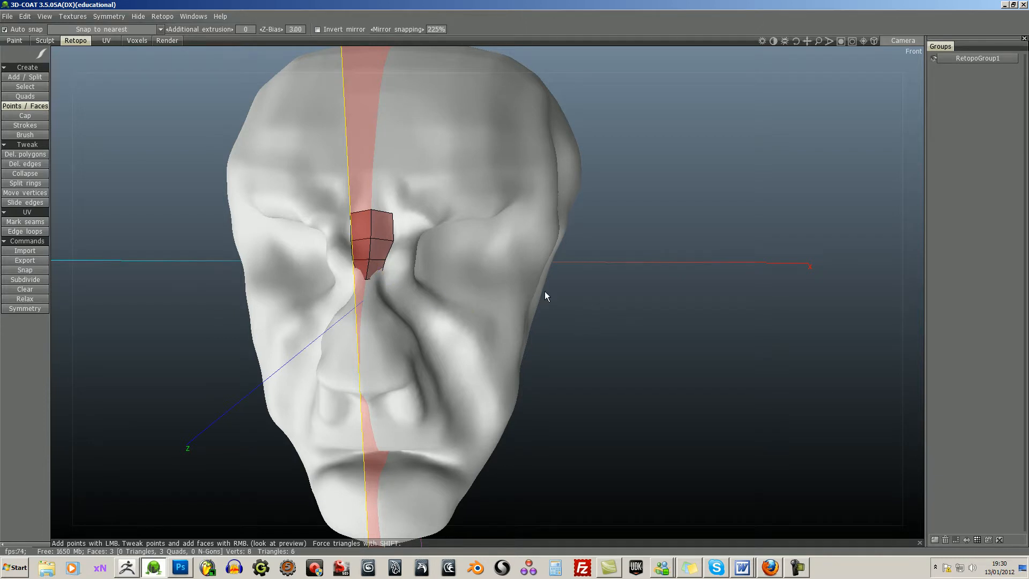
Extend the strip with four more quads along the symmetry plane, widening down the nose to just above its tip
click(379, 295)
click(364, 295)
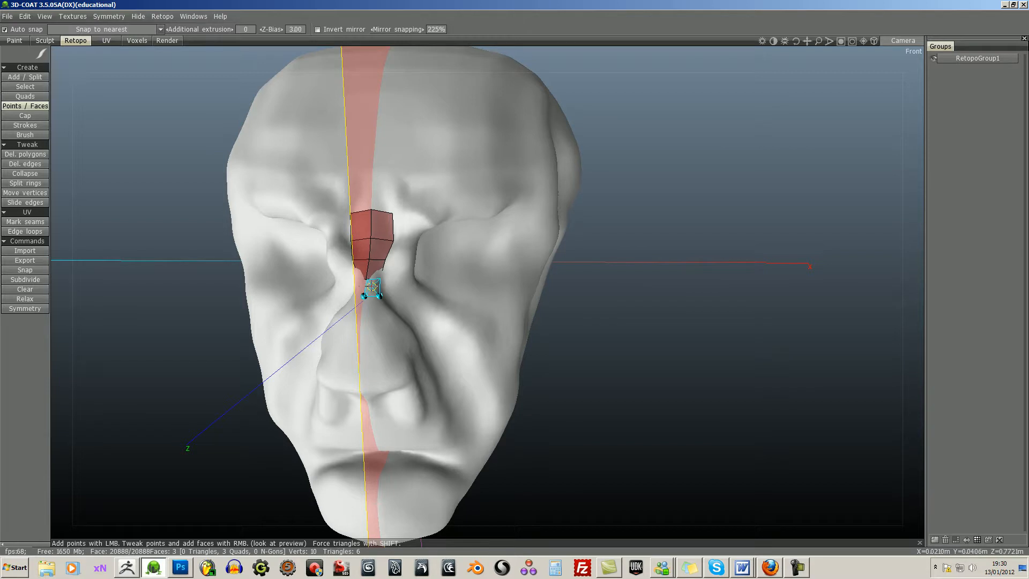
right_click(373, 288)
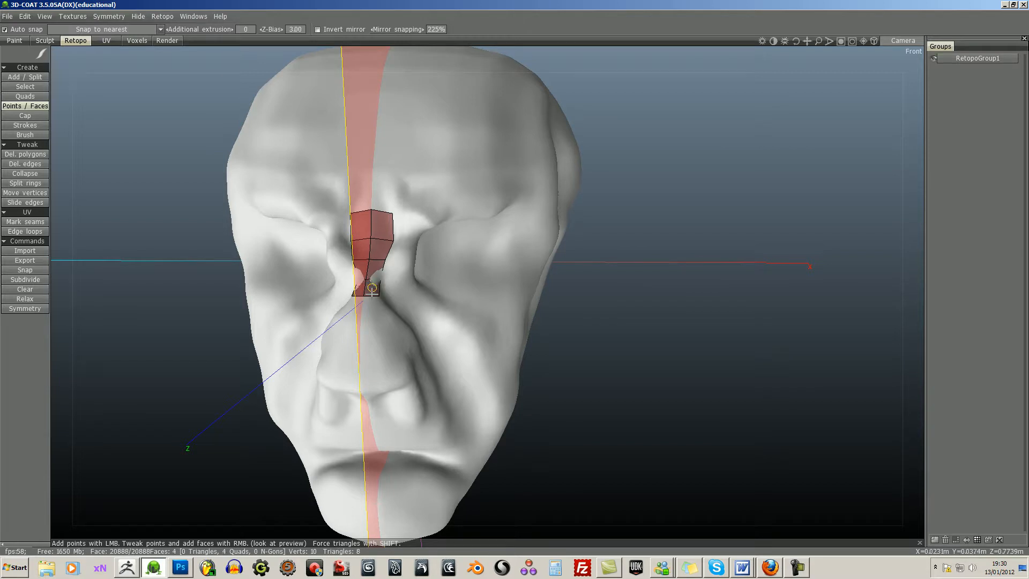
click(380, 315)
right_click(371, 305)
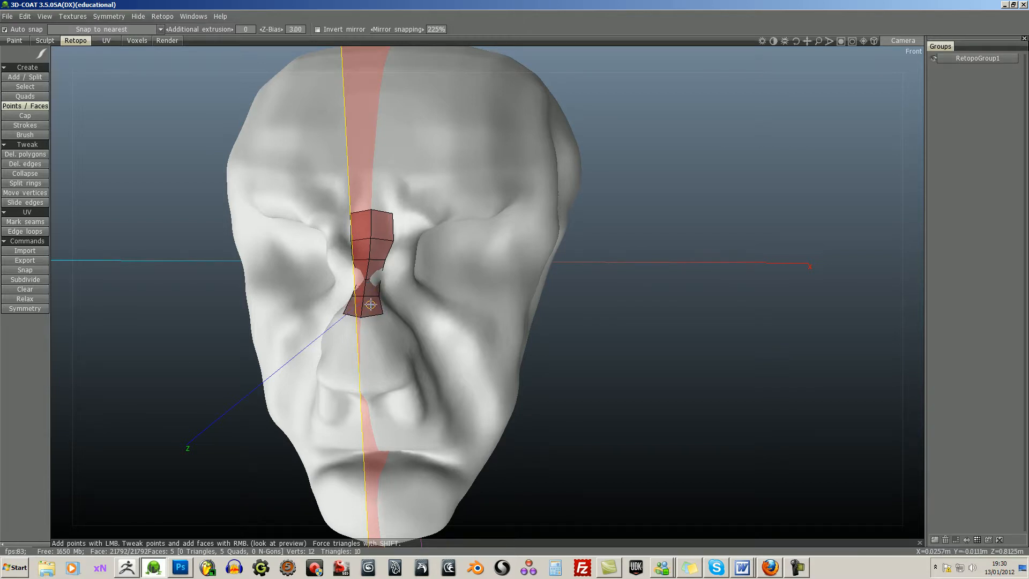
click(388, 343)
right_click(375, 337)
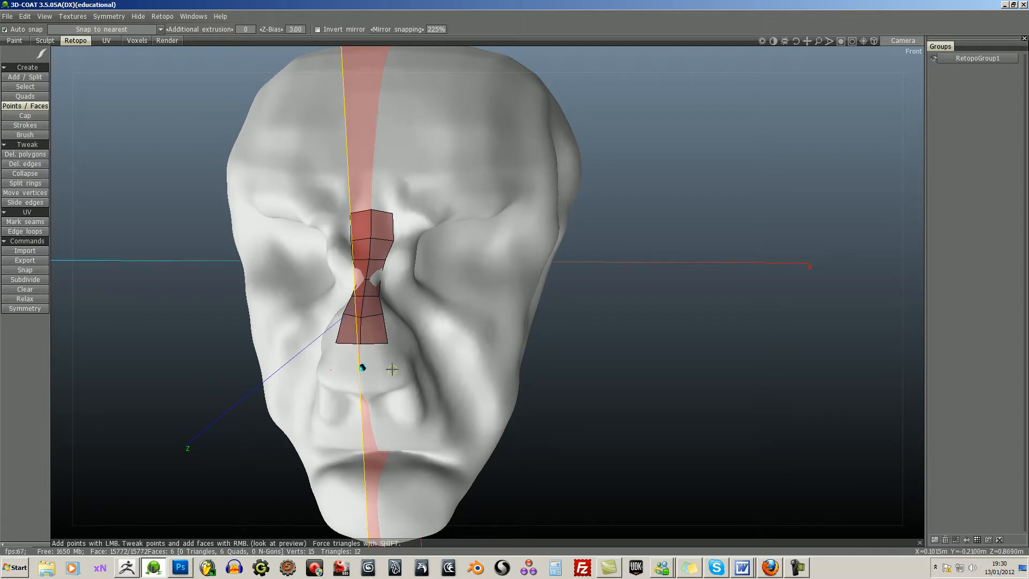
click(393, 369)
right_click(378, 357)
drag(597, 392, 571, 398)
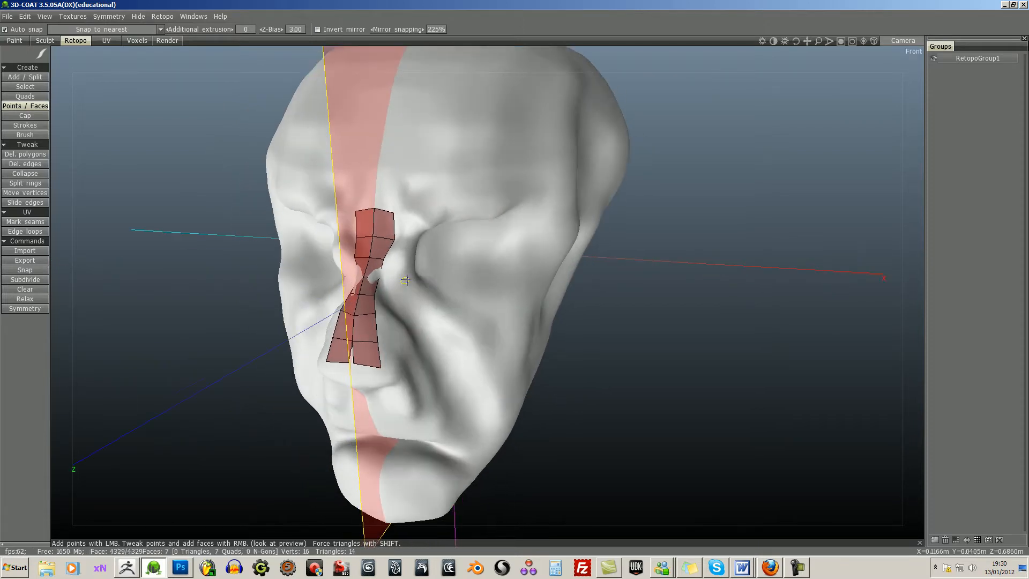
Add a strip of four quads from beside the nose bridge outward along the underside of the eye socket
right_click(395, 289)
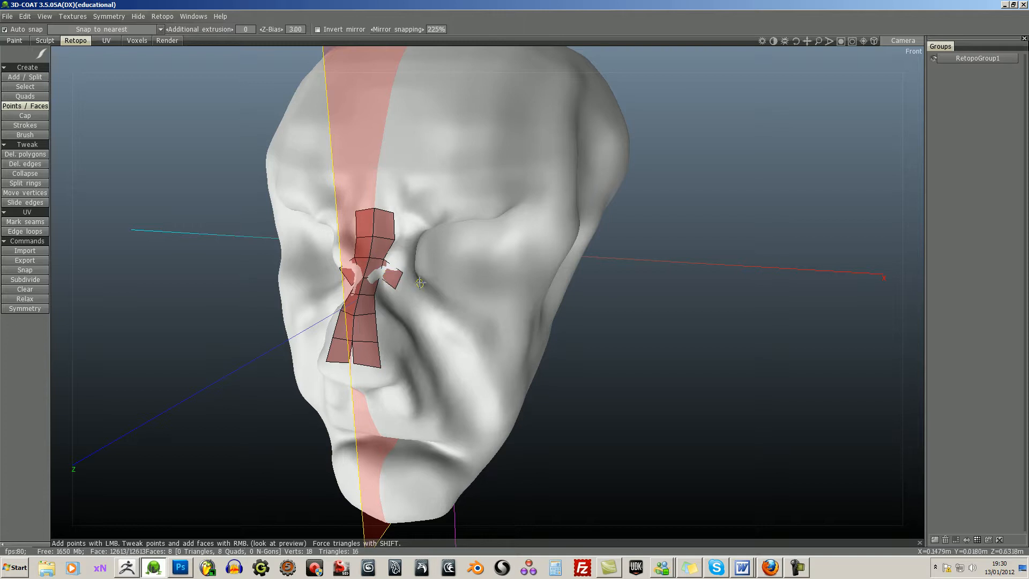
click(413, 300)
right_click(413, 298)
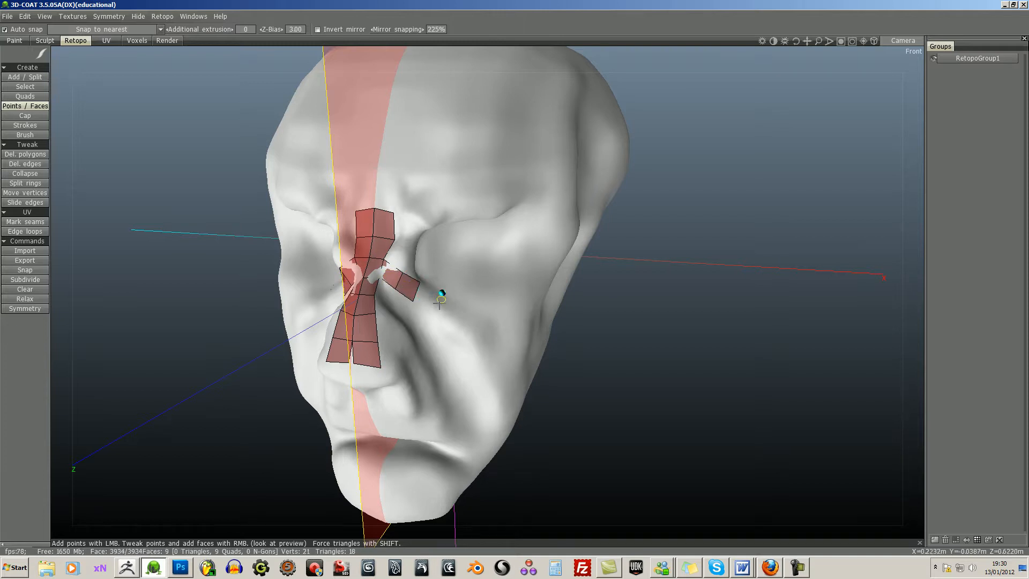
right_click(431, 302)
click(463, 295)
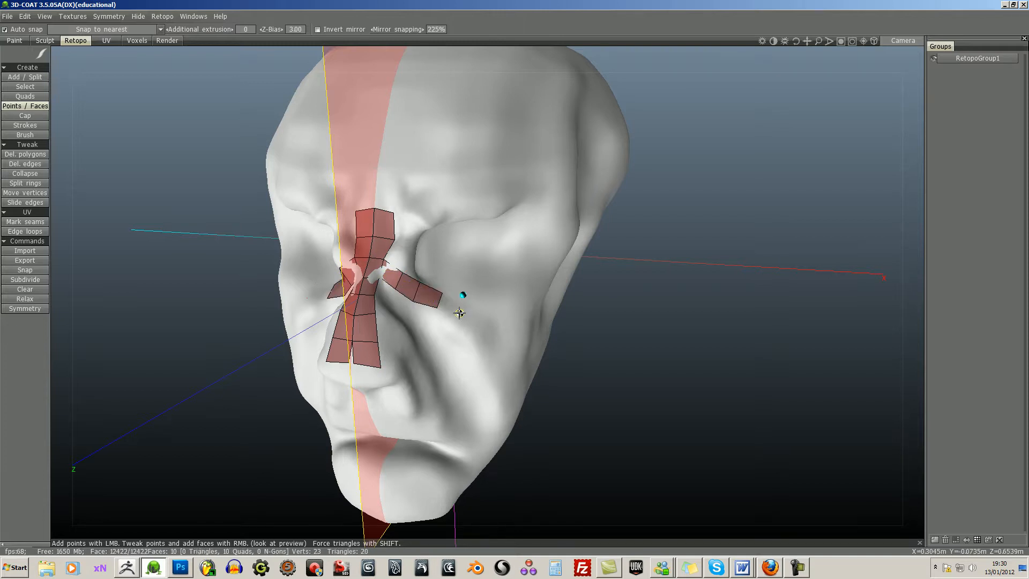
click(461, 312)
right_click(454, 304)
Continue the under-eye strip with three more quads, curving up towards the outer corner of the eye socket
mouse_move(683, 321)
mouse_down()
mouse_move(635, 338)
mouse_move(667, 323)
mouse_up()
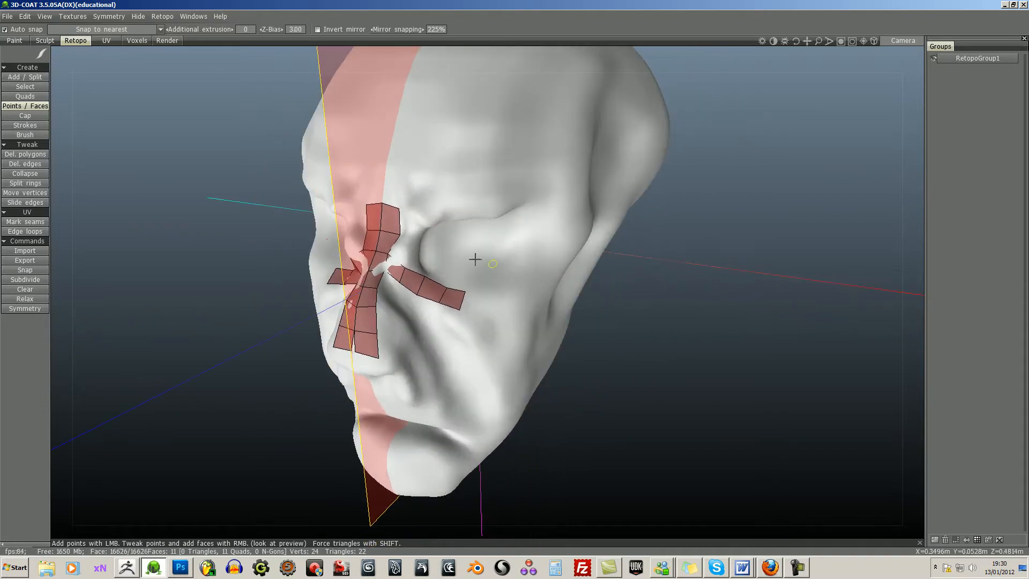
click(488, 283)
click(491, 303)
right_click(477, 296)
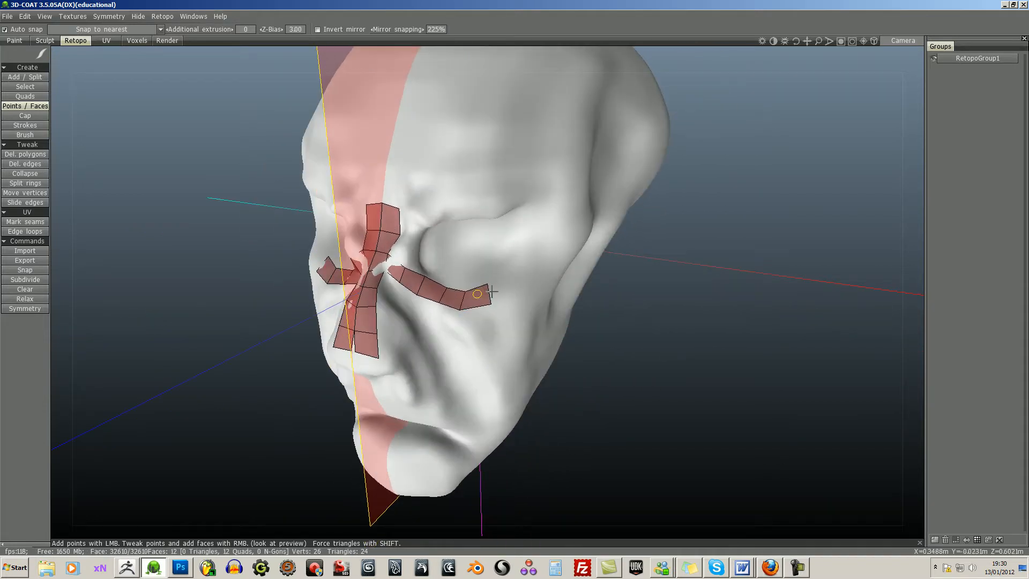
right_click(510, 293)
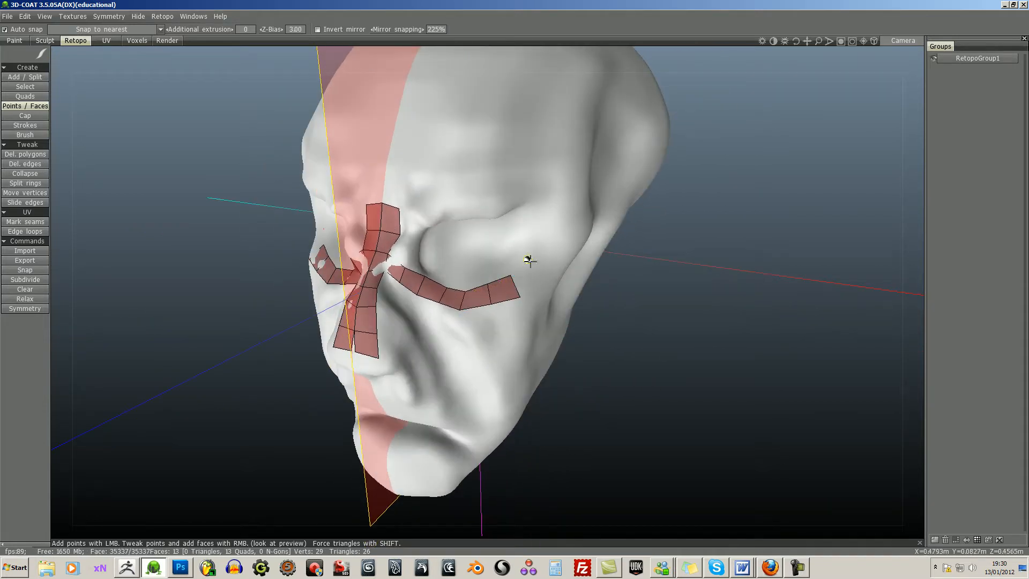
click(545, 275)
right_click(530, 277)
Add three quads up around the outer corner of the eye socket to the end of the eyebrow
click(534, 241)
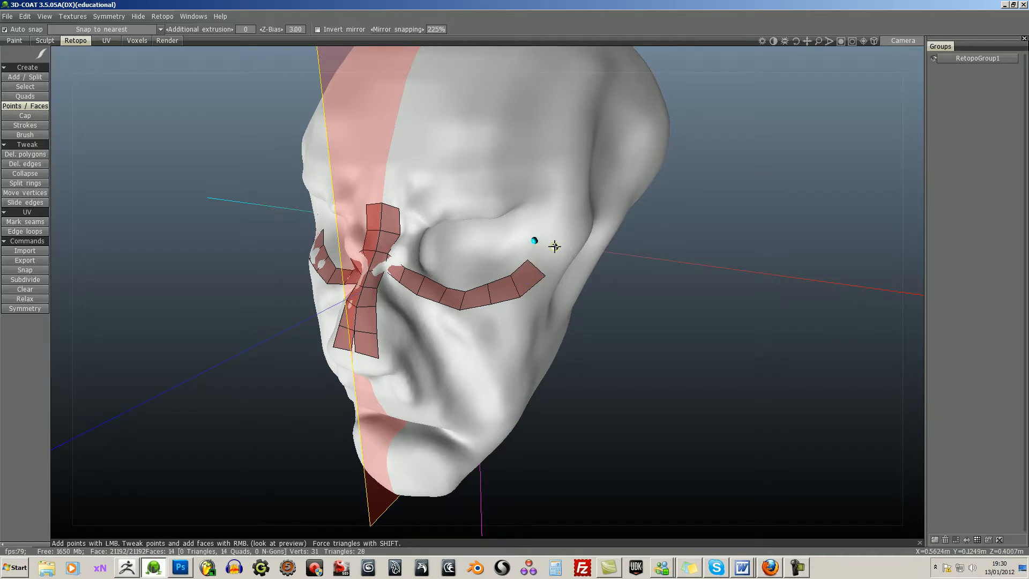
click(555, 246)
right_click(543, 257)
click(557, 215)
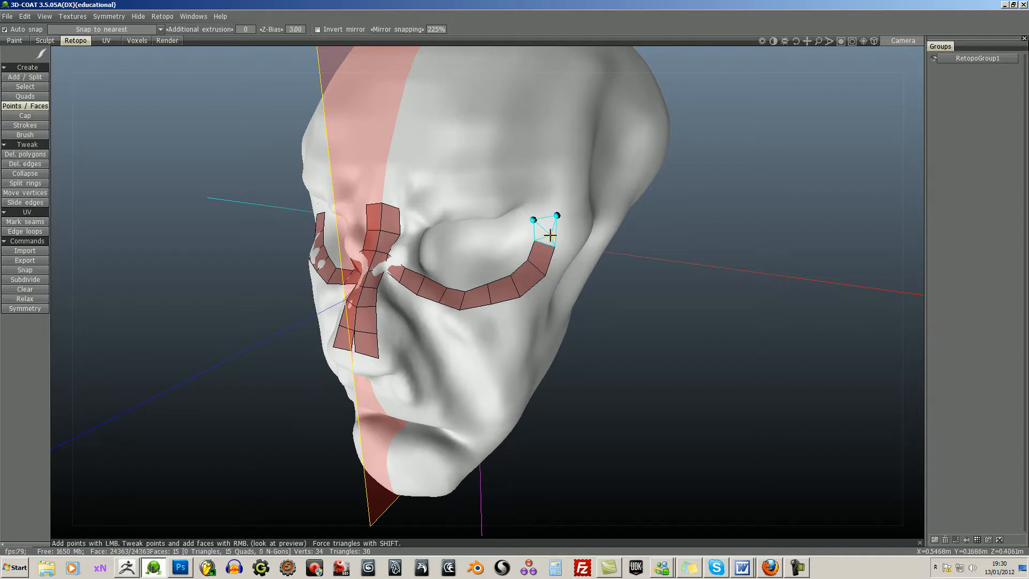
right_click(550, 235)
click(524, 204)
click(542, 186)
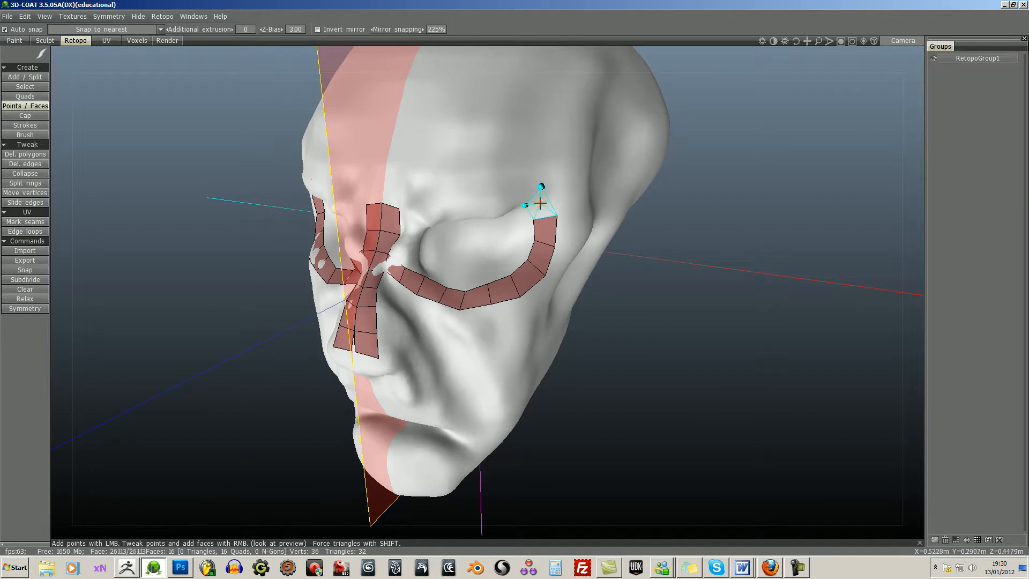
right_click(540, 202)
Extend the eye loop with three quads running inward along the brow above the eye
click(507, 207)
right_click(521, 196)
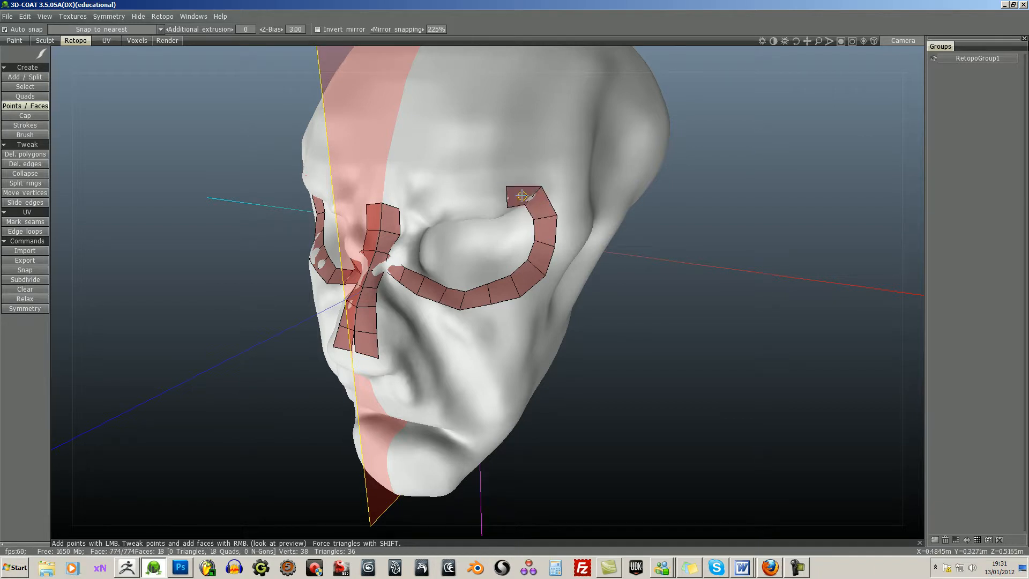
click(479, 191)
click(482, 213)
right_click(488, 202)
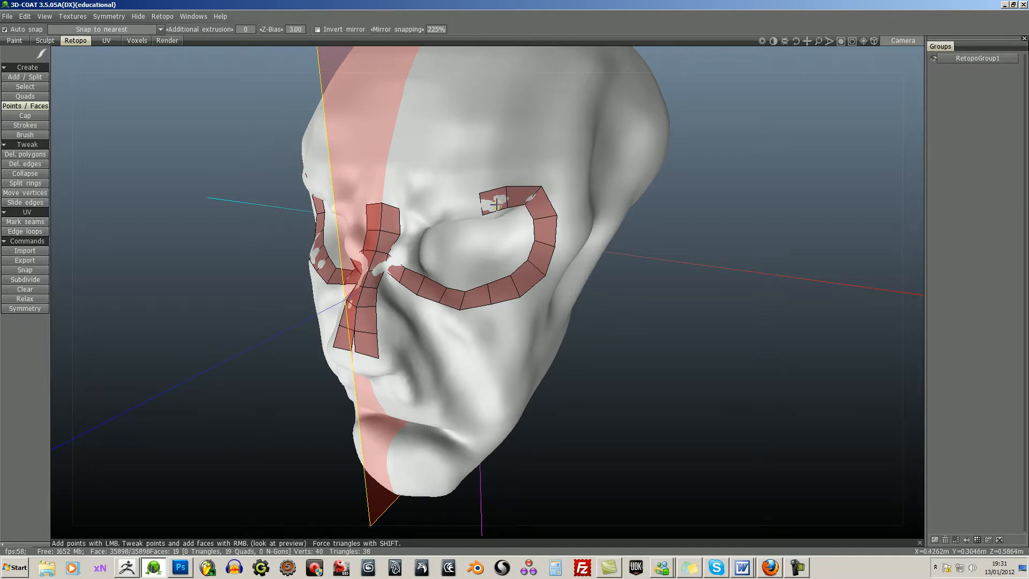
right_click(471, 205)
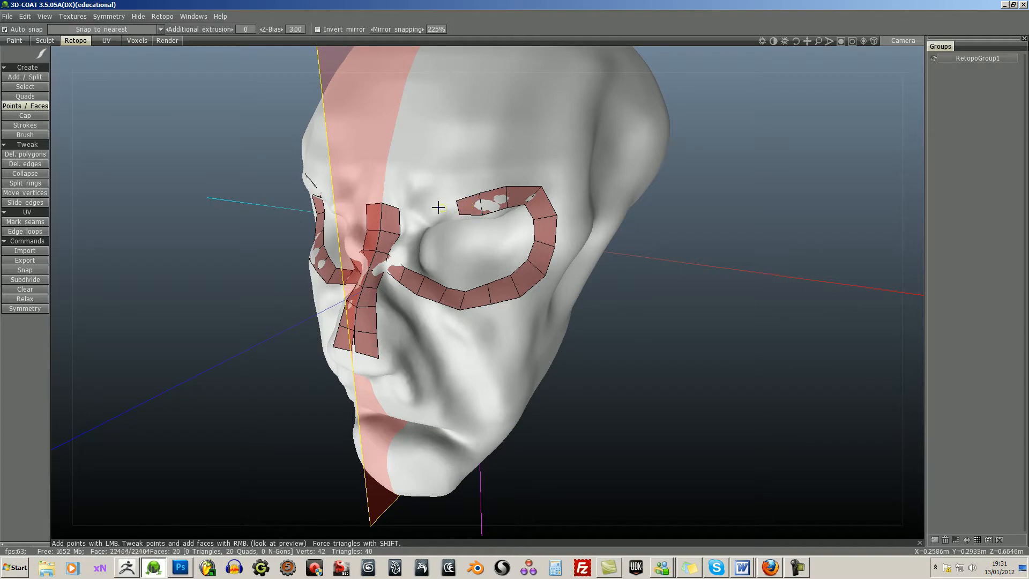
Add the last three brow quads, joining the eye loop to the strip between the eyebrows
click(437, 216)
right_click(434, 209)
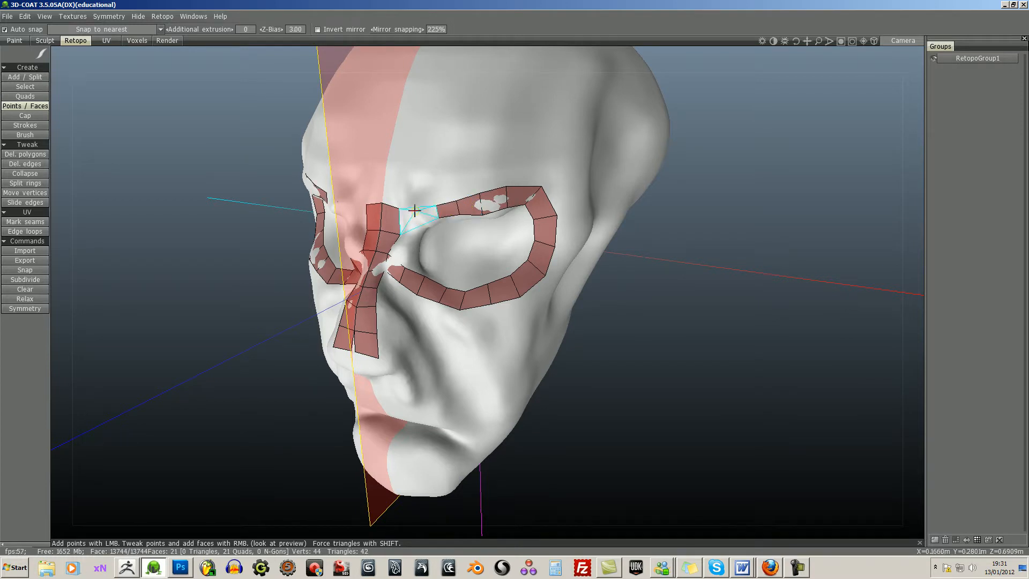
click(422, 224)
right_click(427, 216)
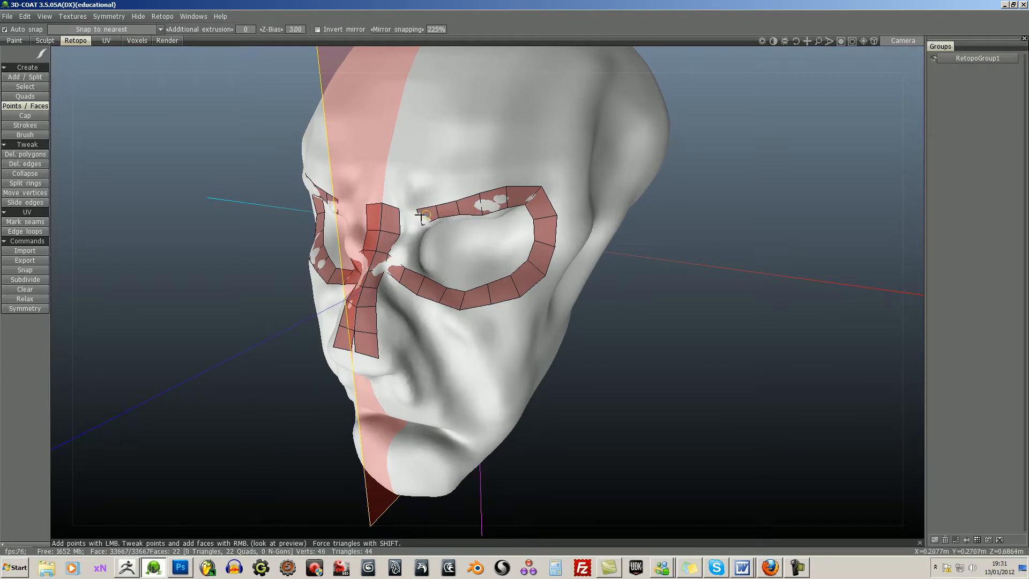
right_click(409, 220)
mouse_move(737, 381)
mouse_down()
mouse_move(734, 370)
mouse_move(746, 363)
mouse_up()
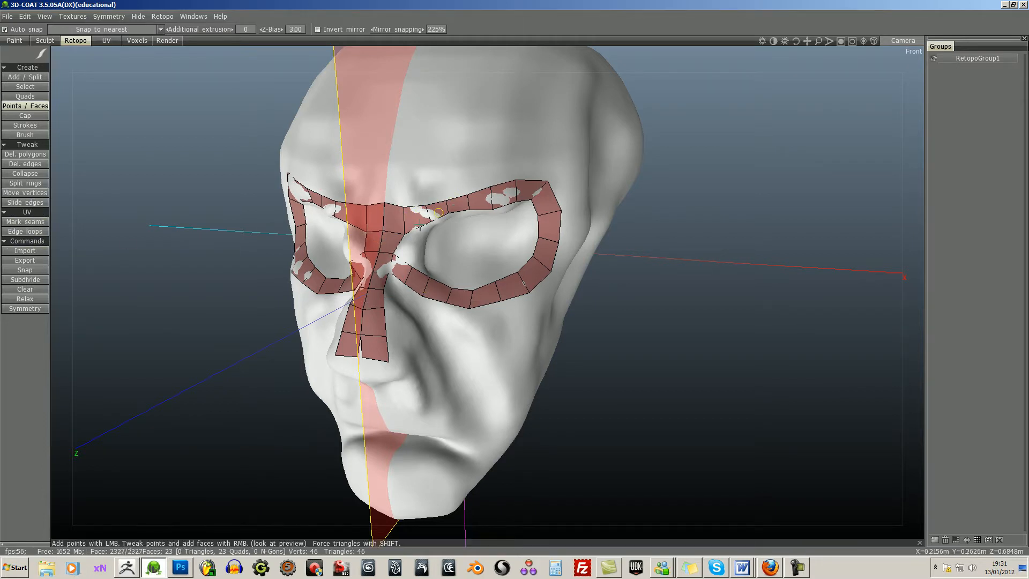
With Points / Faces, start an inner ring with three quads at the eye's inner corner and along its lower edge
click(24, 183)
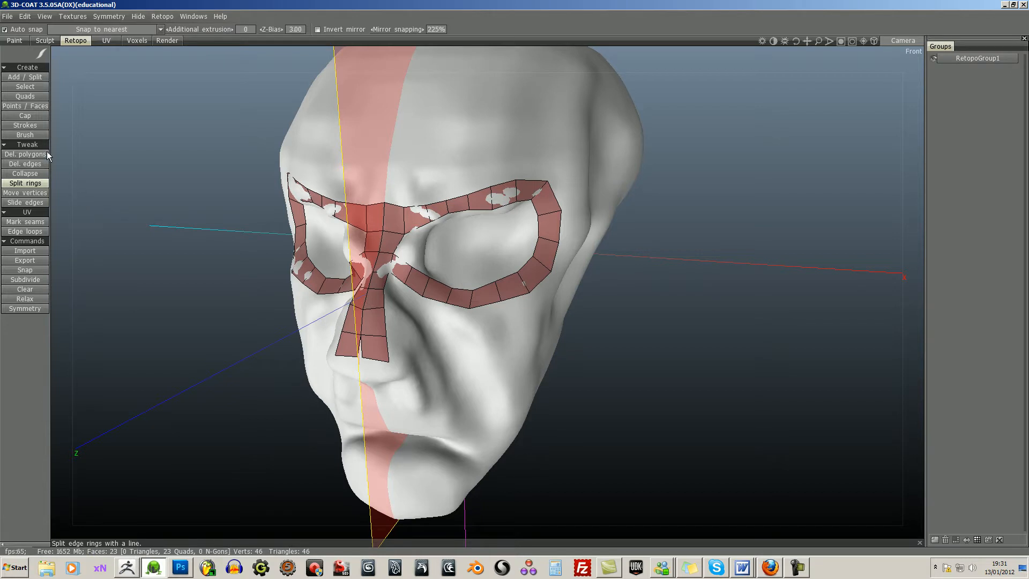
click(34, 107)
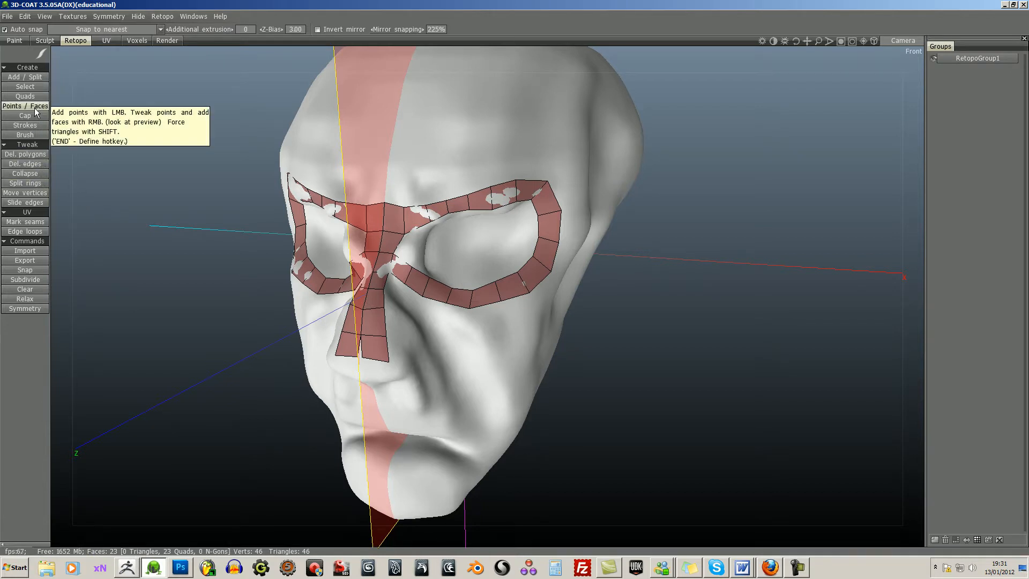
click(415, 250)
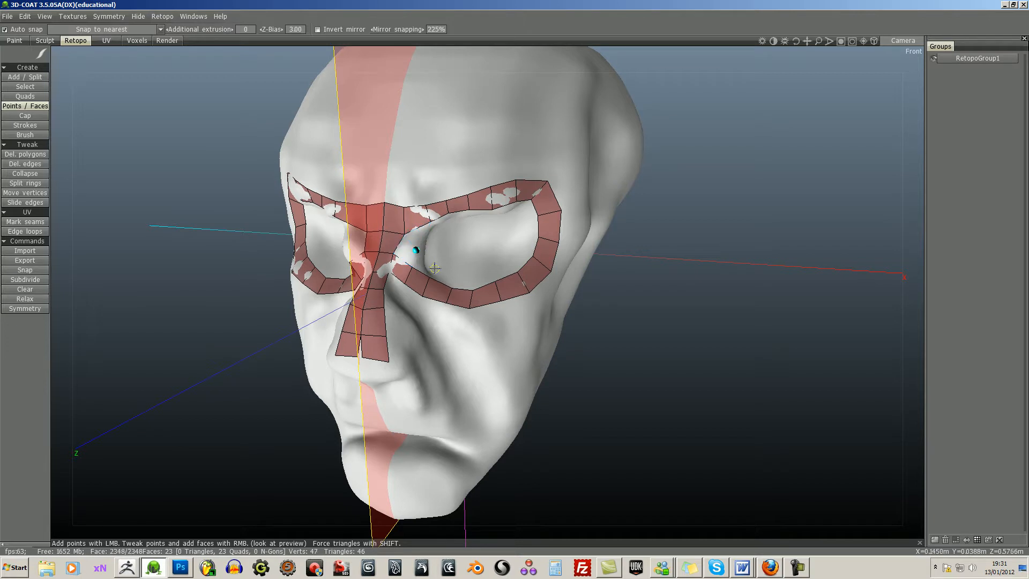
right_click(405, 247)
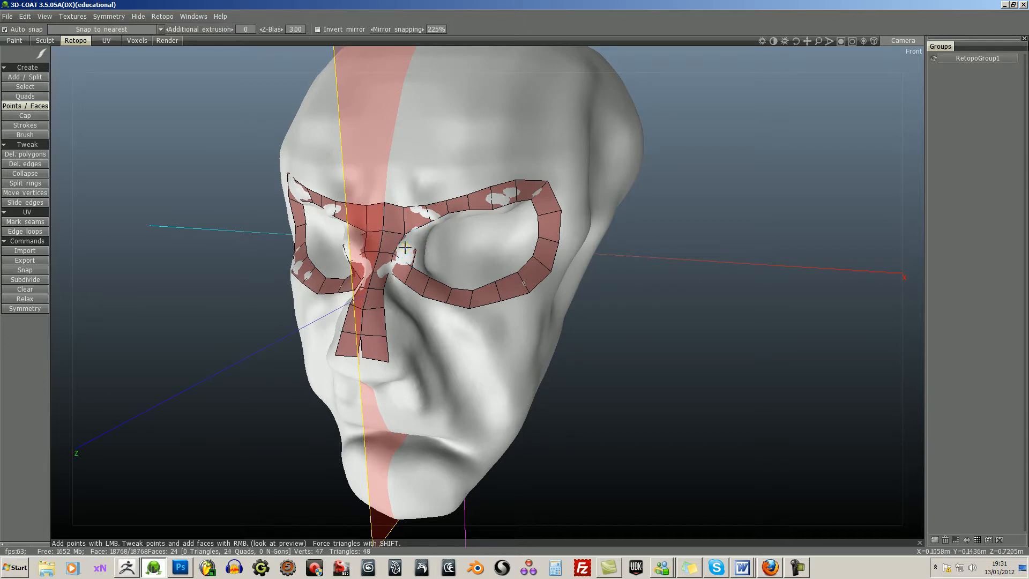
click(431, 262)
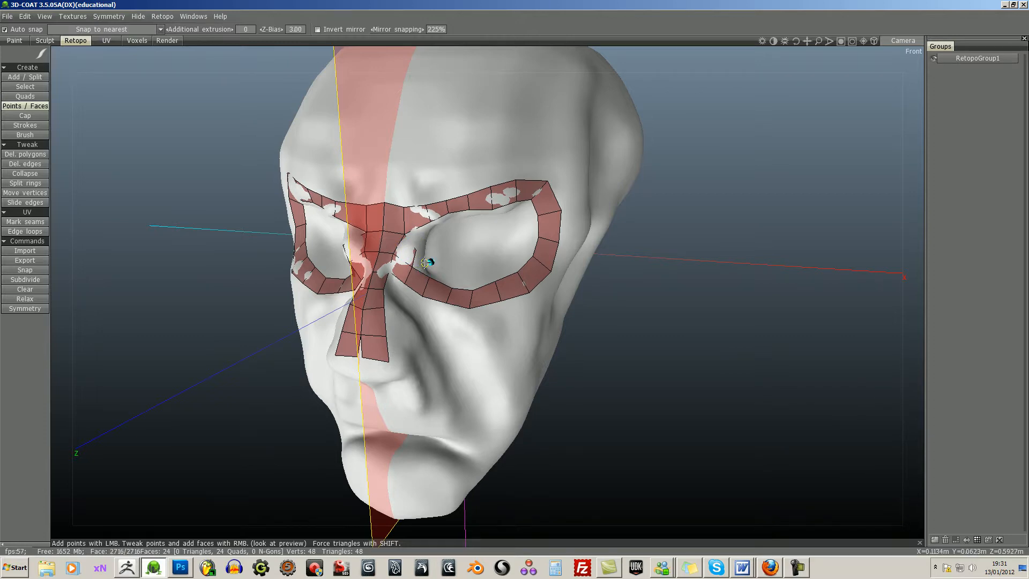
drag(745, 382, 479, 244)
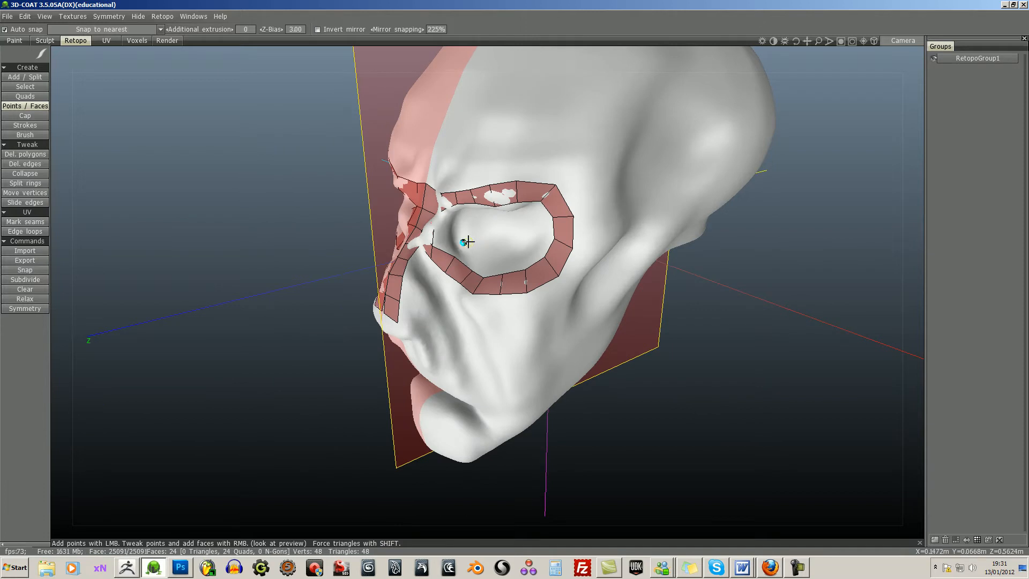
right_click(453, 242)
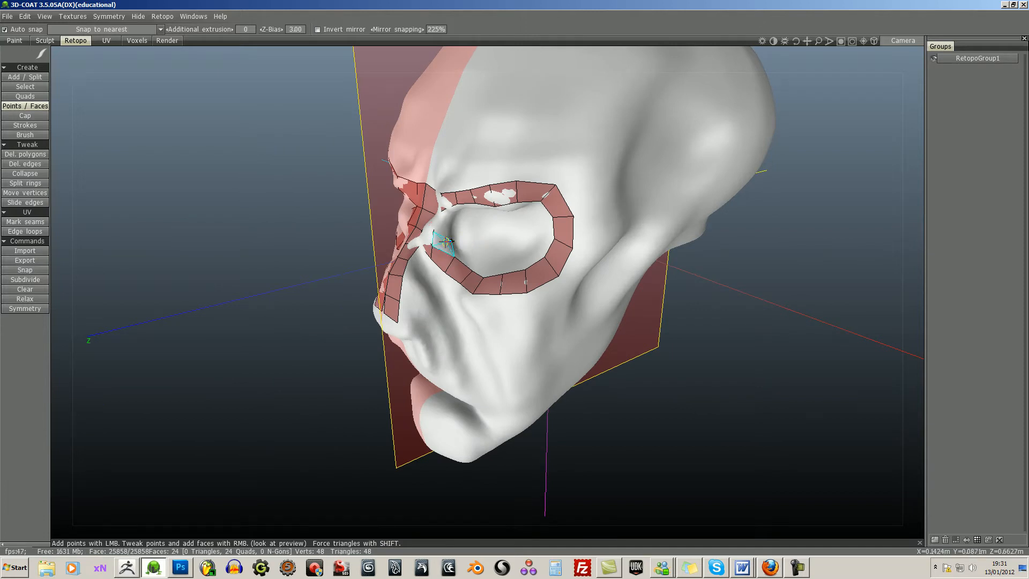
click(466, 252)
right_click(482, 264)
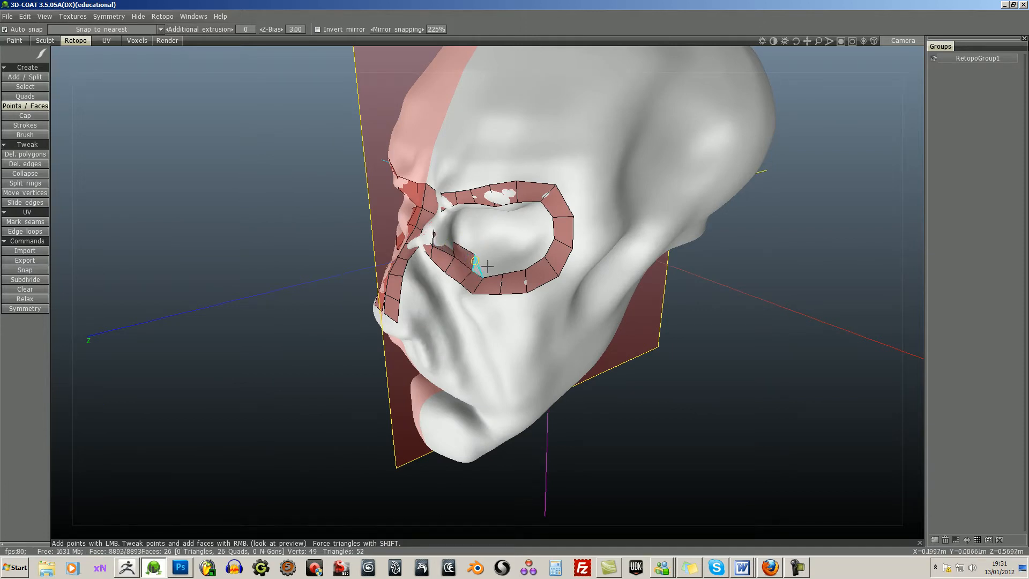
Extend the inner ring with four more quads along the lower eyelid towards the outer corner
drag(754, 367, 721, 329)
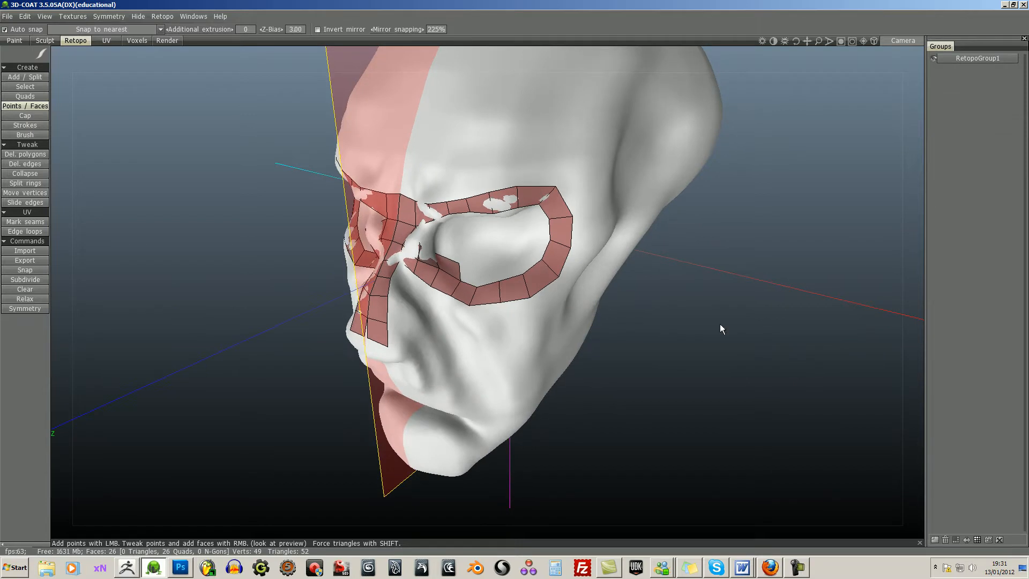
right_click(468, 275)
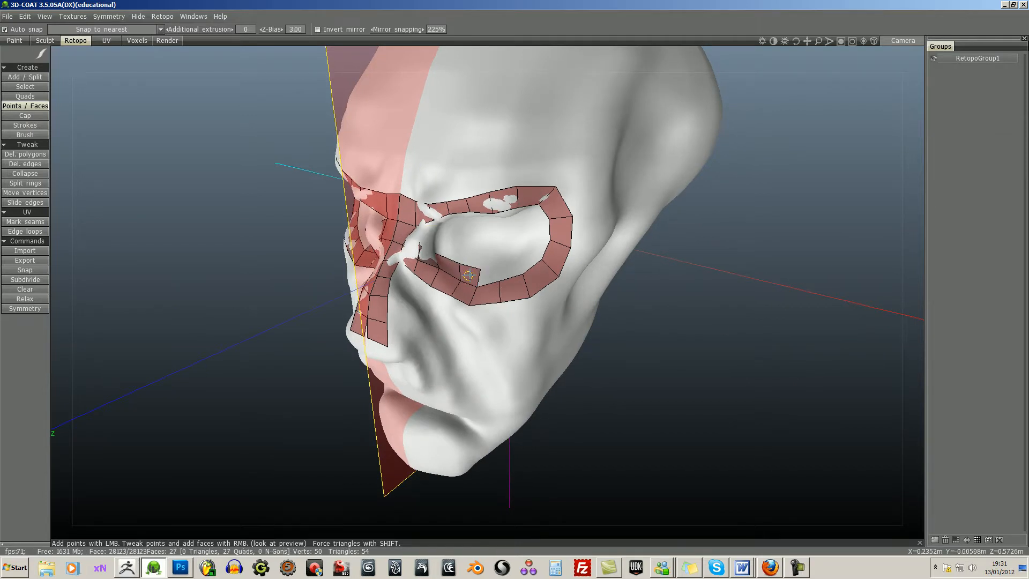
right_click(496, 268)
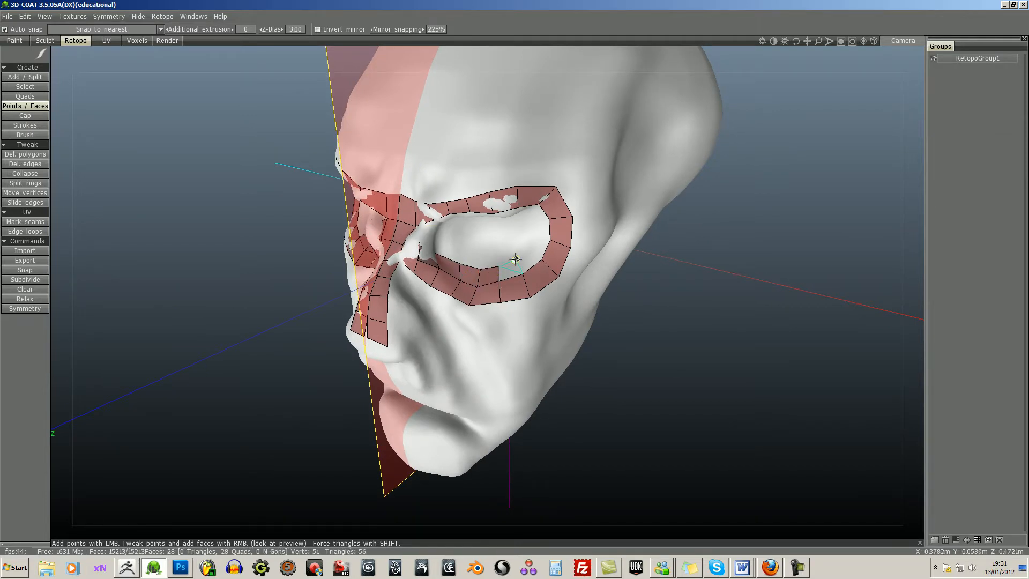
click(516, 260)
right_drag(517, 257, 516, 263)
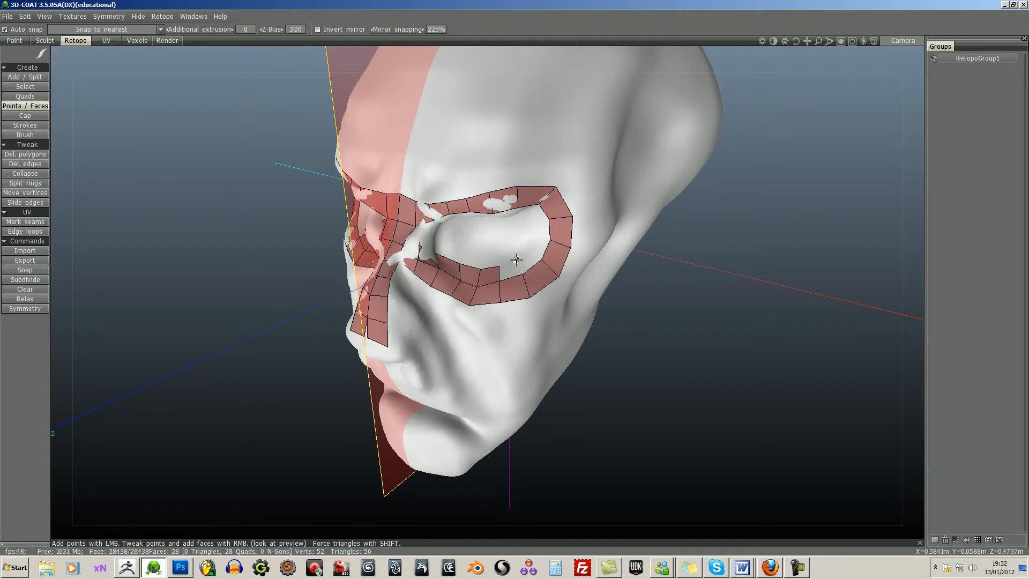
right_click(513, 262)
click(532, 250)
right_click(531, 254)
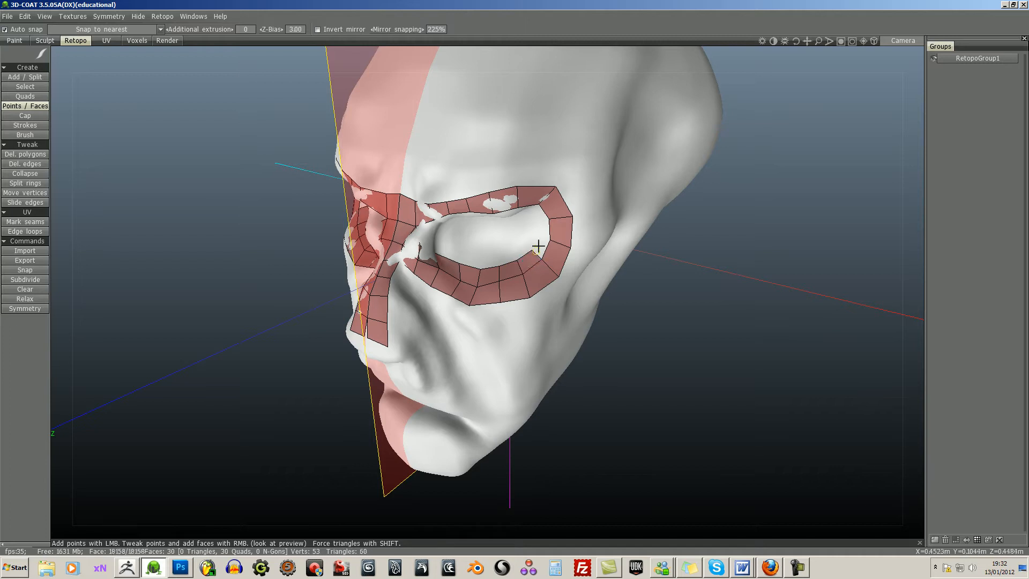
Wrap the inner ring around the eye's outer corner with three quads
click(533, 234)
right_click(537, 244)
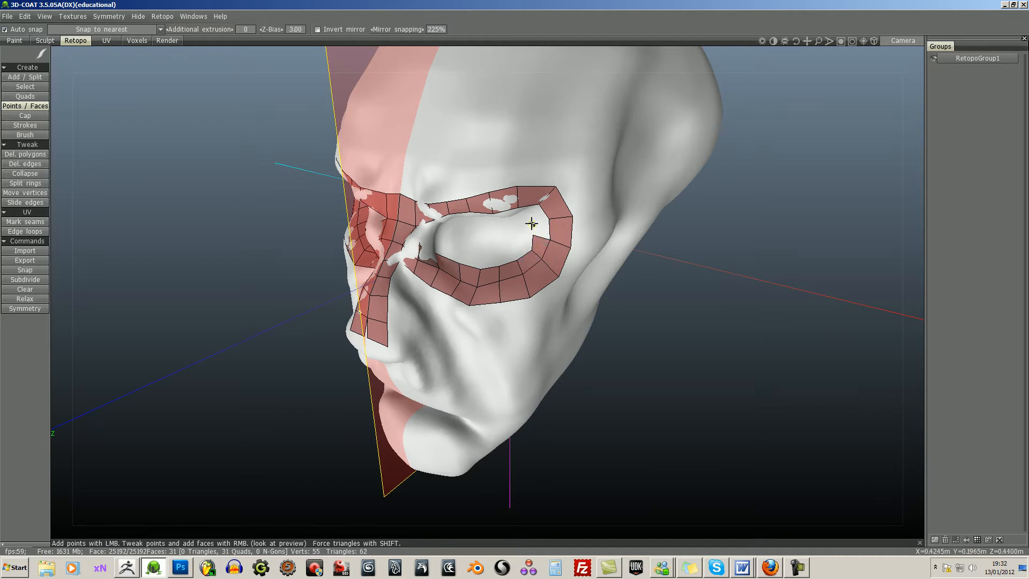
right_click(541, 231)
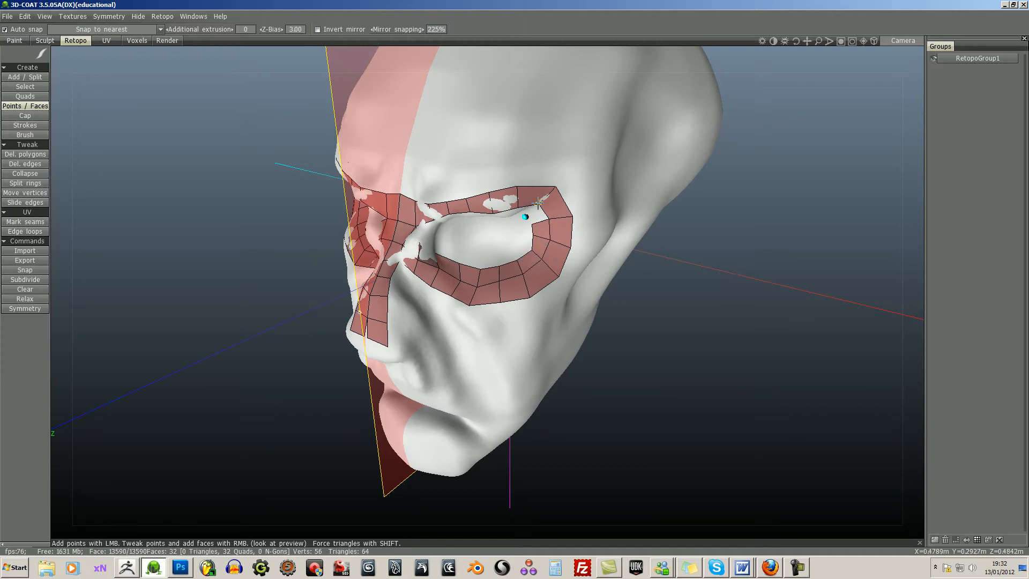
right_click(534, 212)
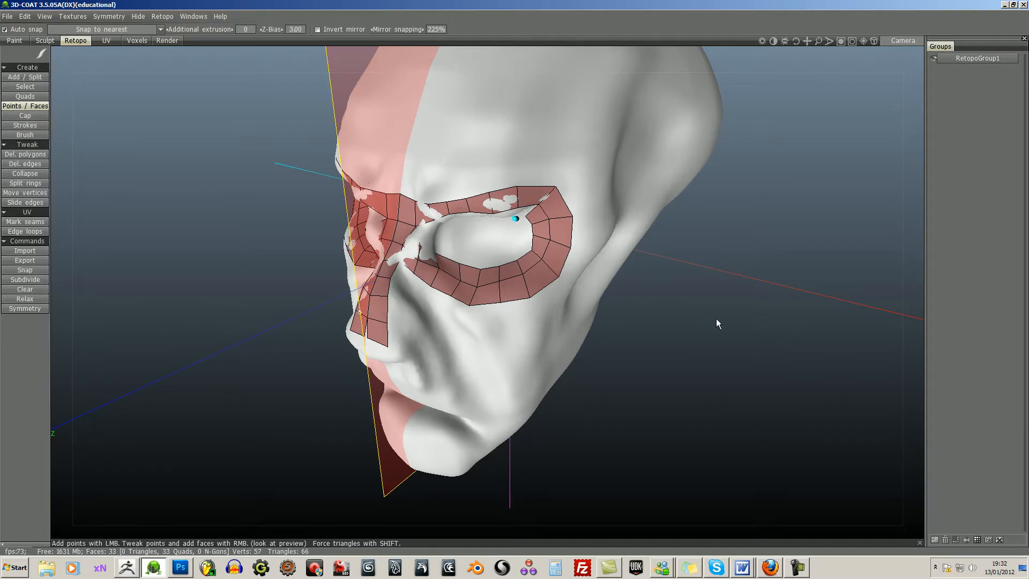
Extend the inner ring with three quads running inward beneath the brow along the upper eyelid
drag(716, 319, 721, 252)
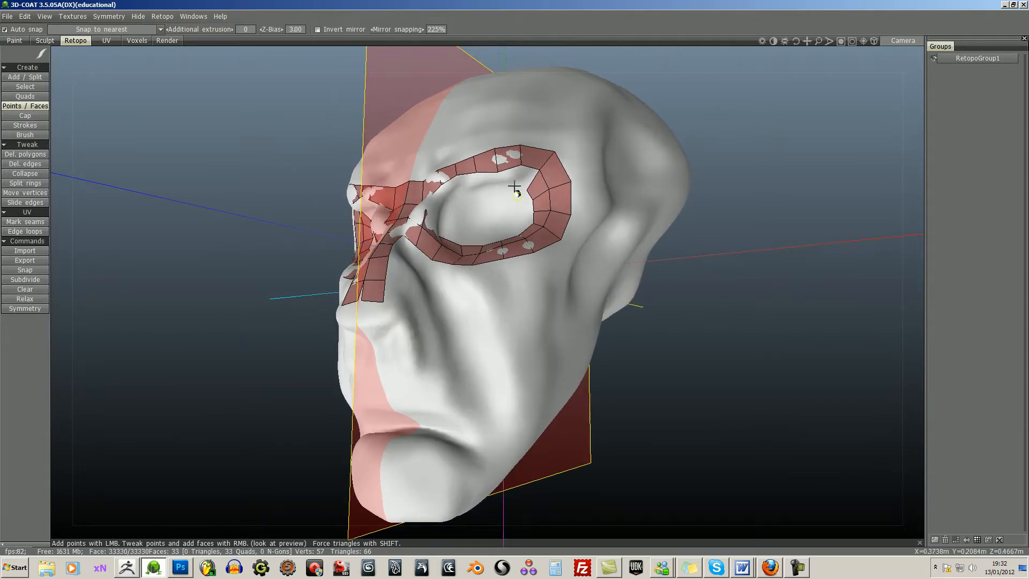
right_drag(514, 186, 513, 181)
right_click(525, 176)
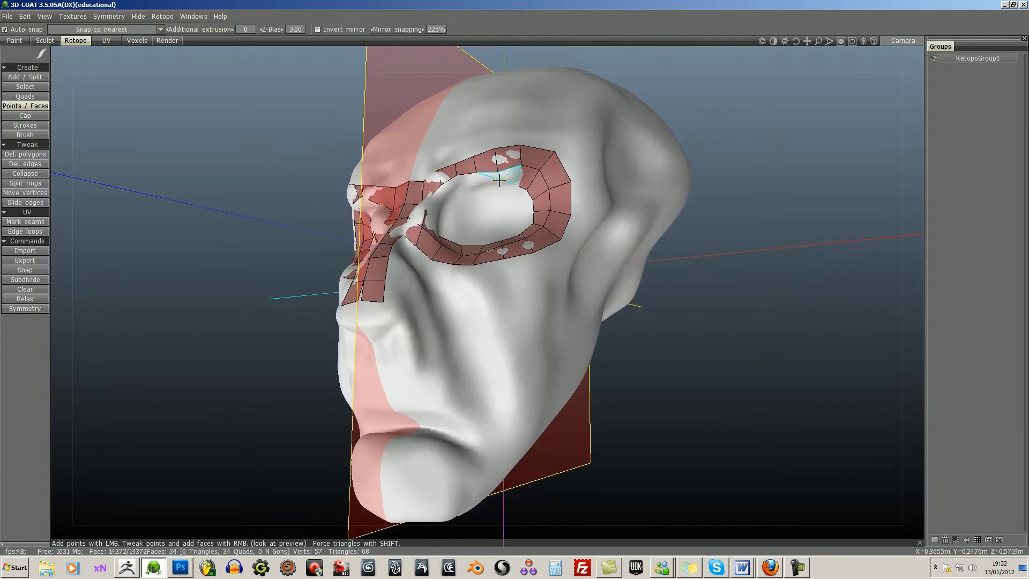
click(497, 184)
right_click(507, 178)
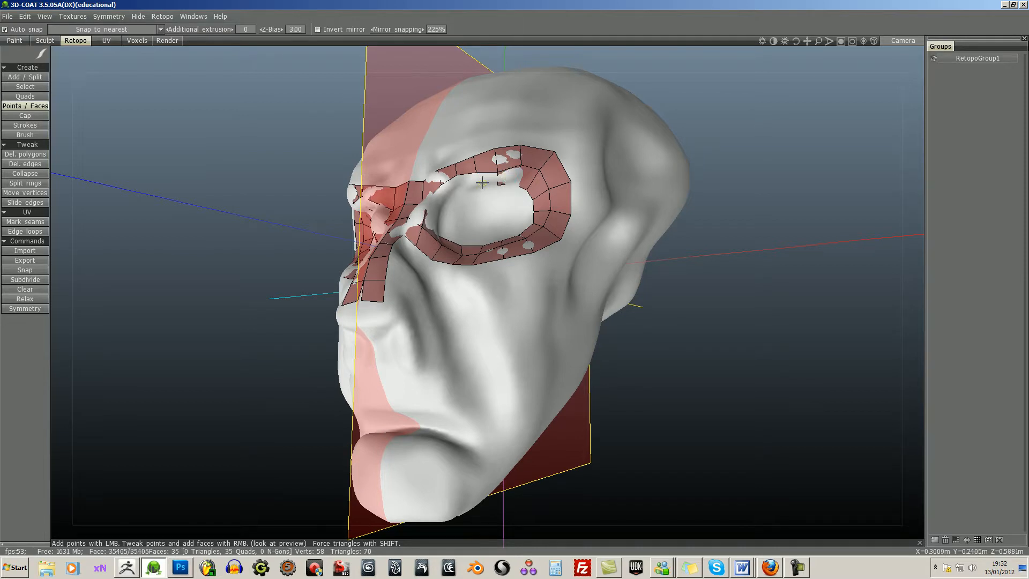
click(482, 182)
right_click(487, 177)
drag(802, 397, 813, 400)
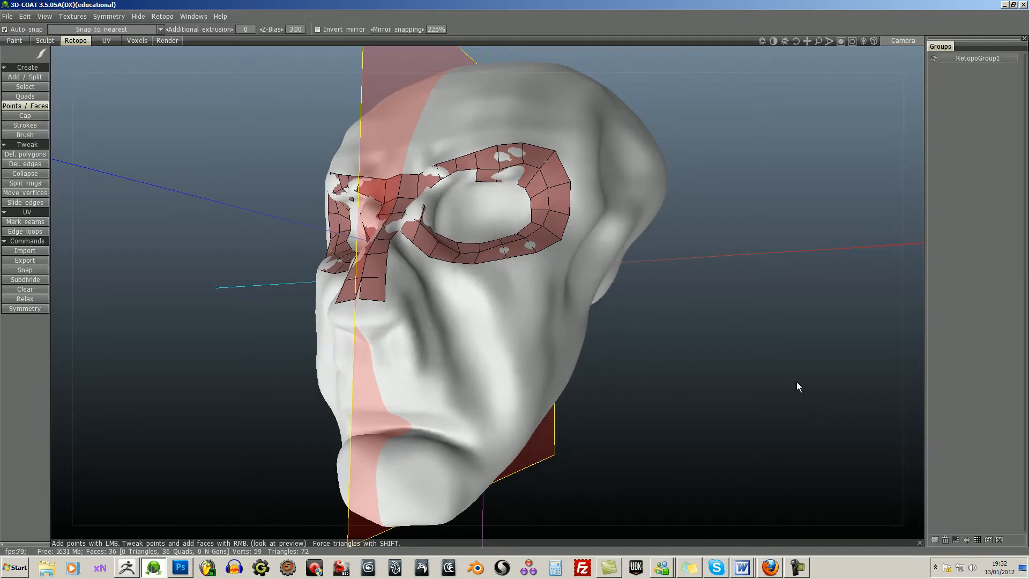
Extend the inner ring along the upper eyelid with two more quads towards the eye's inner corner
click(459, 183)
right_click(461, 181)
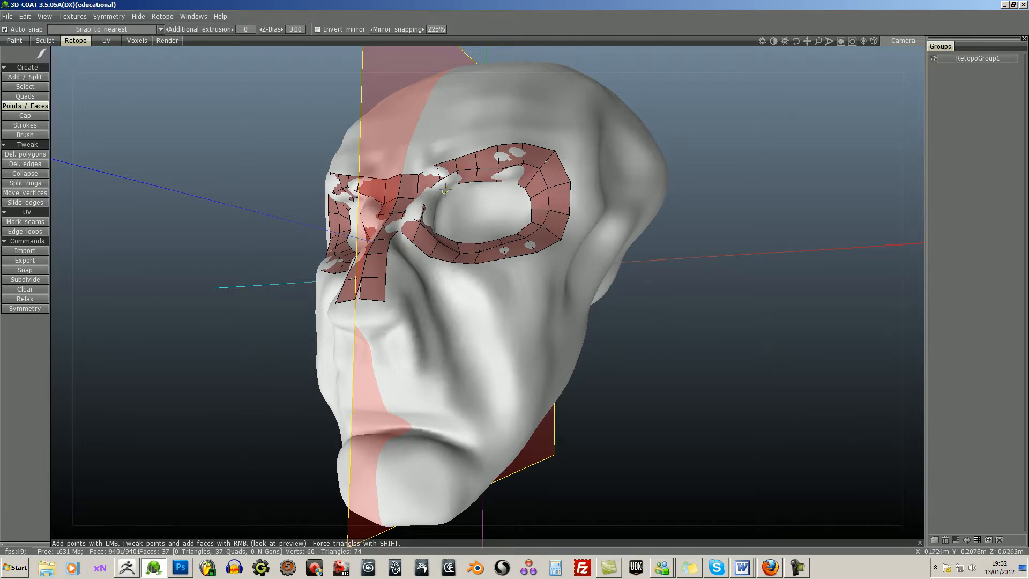
click(445, 189)
right_click(446, 185)
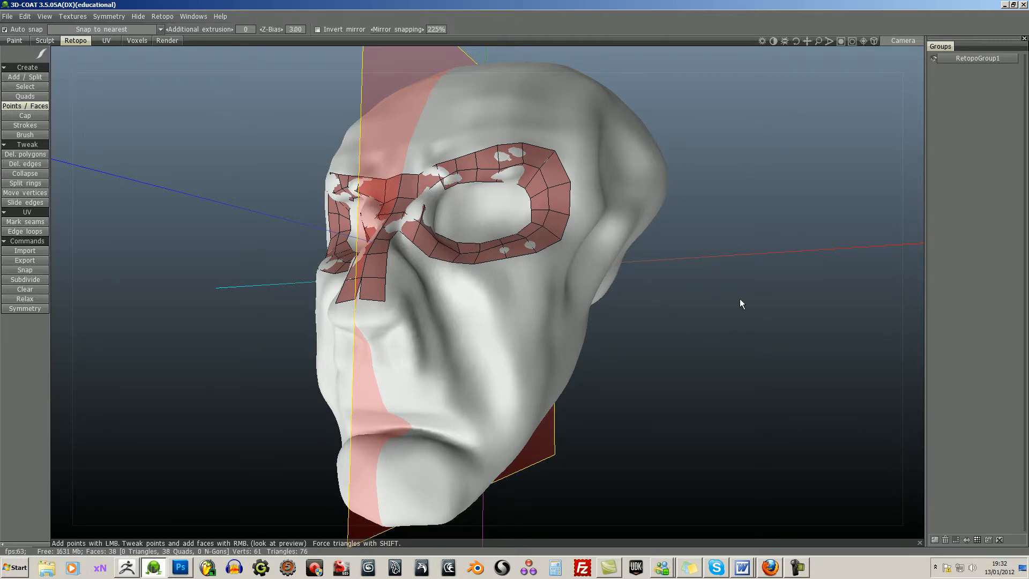
drag(740, 303, 697, 327)
click(433, 237)
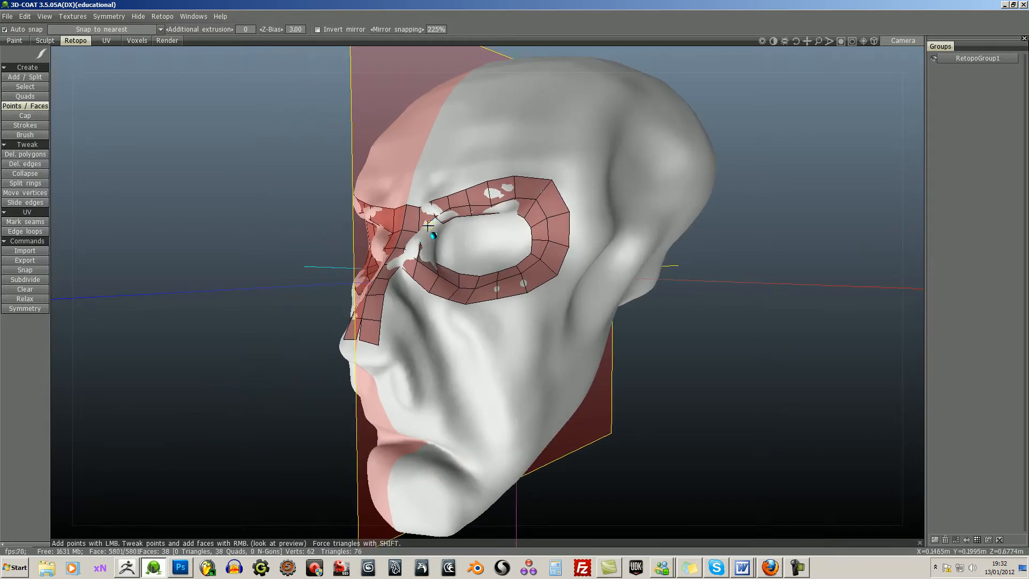
drag(259, 277, 279, 300)
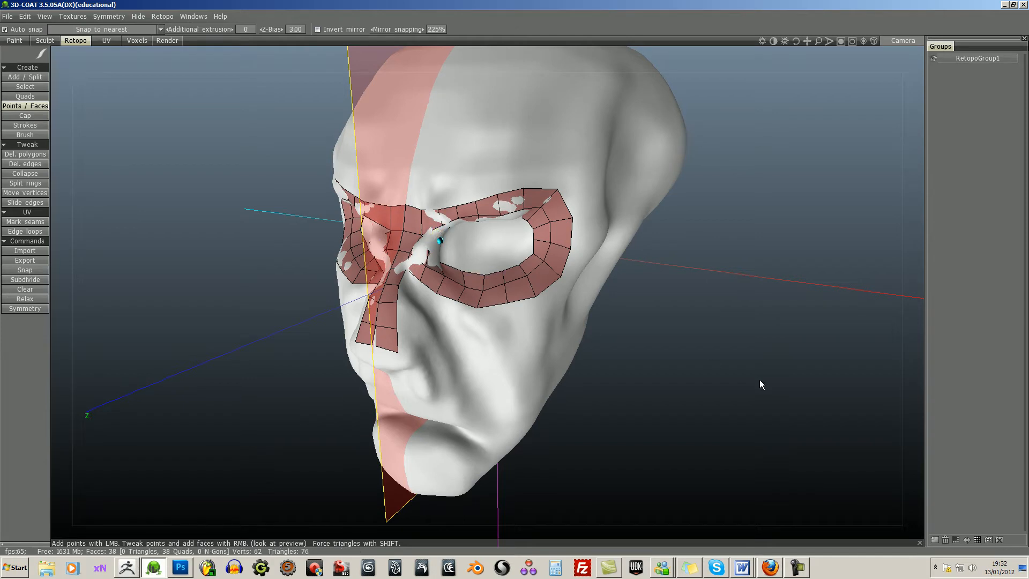
drag(760, 381, 728, 347)
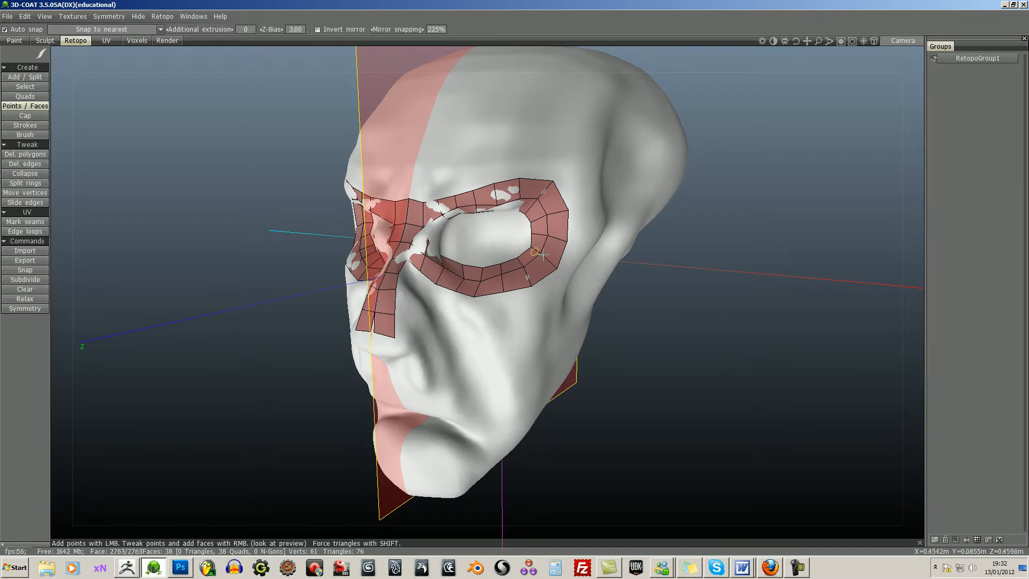
drag(688, 328, 578, 295)
click(431, 249)
click(447, 243)
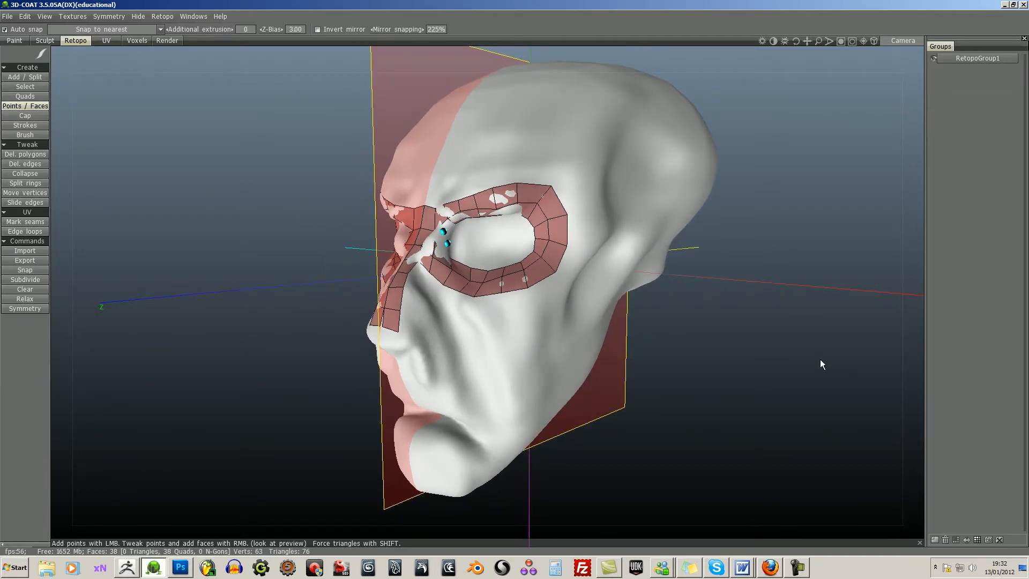
drag(820, 361, 430, 230)
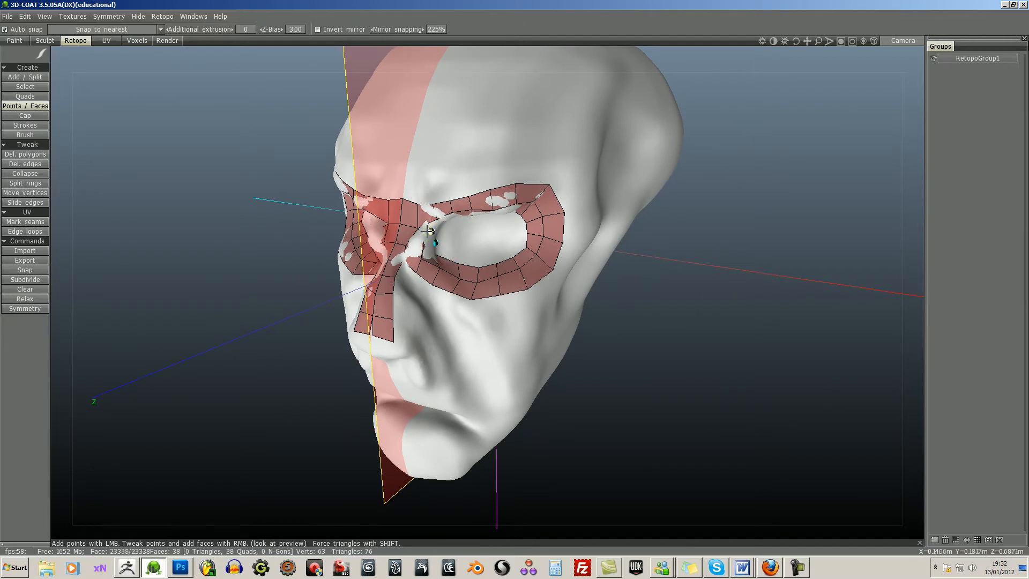
key(ctrl+z)
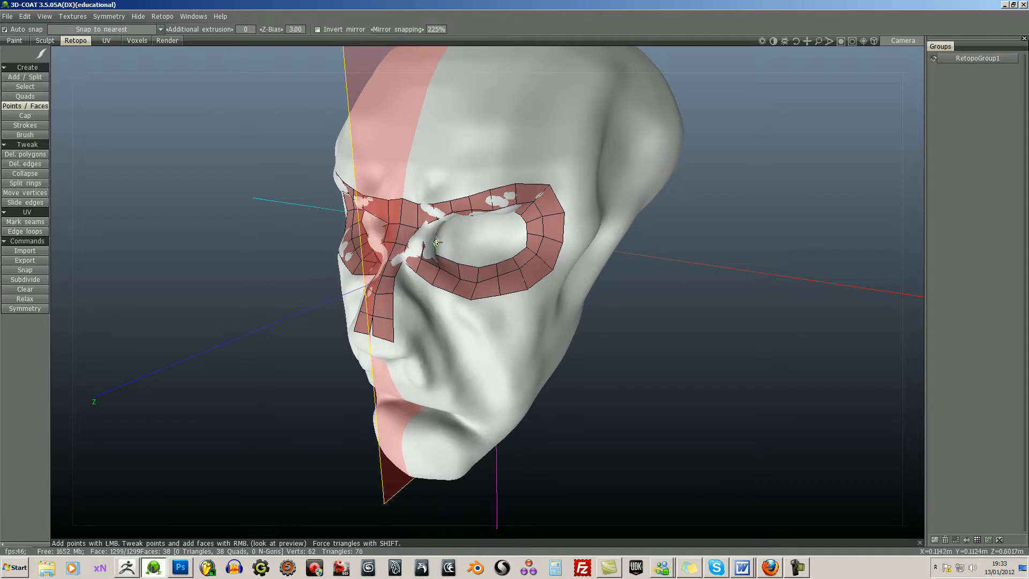
mouse_move(436, 243)
mouse_down()
mouse_move(741, 342)
mouse_move(443, 240)
mouse_up()
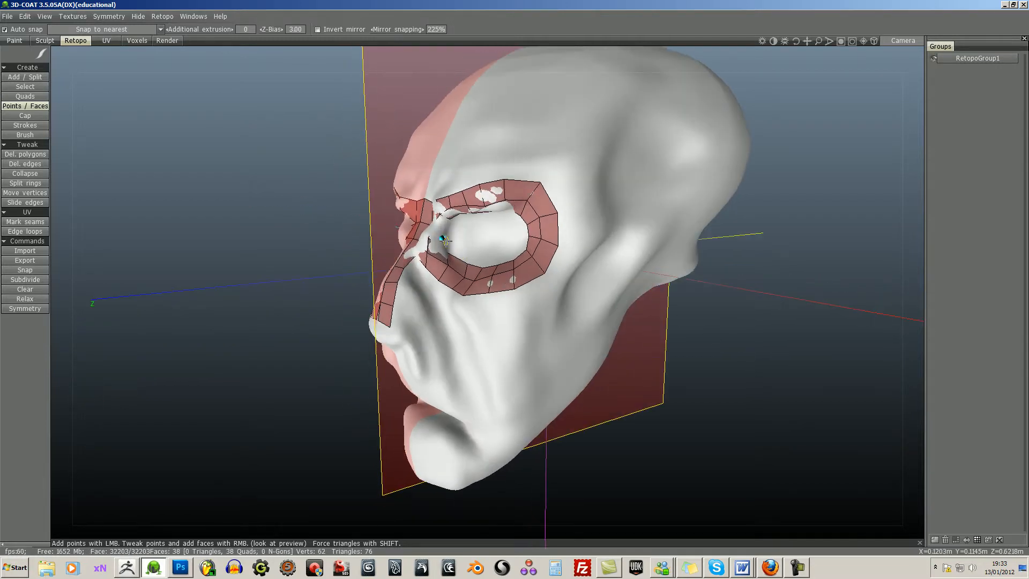
drag(736, 351, 783, 351)
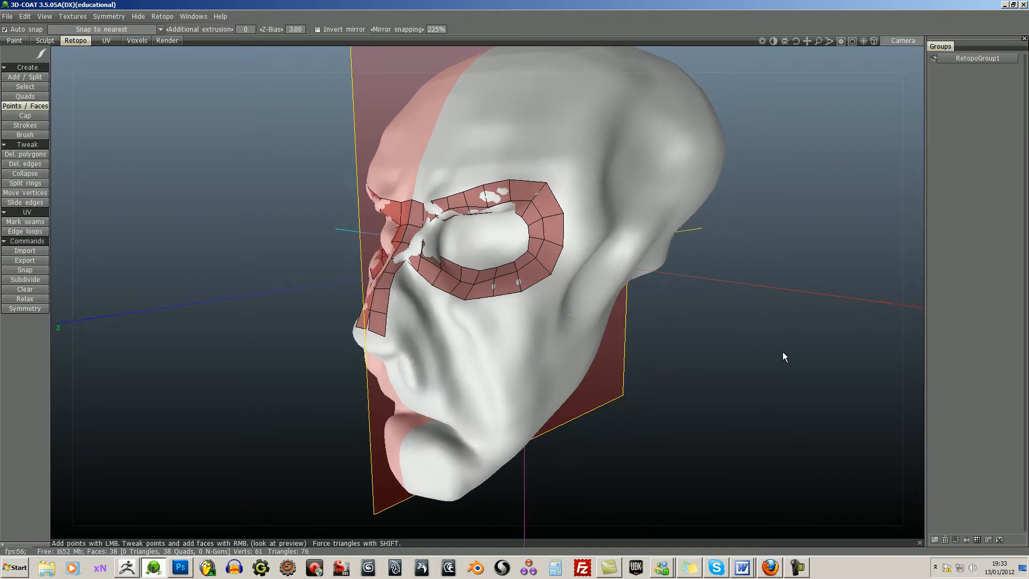
Place a row of points across the eyeball and build four quads inside the lower eyelid ring
click(461, 248)
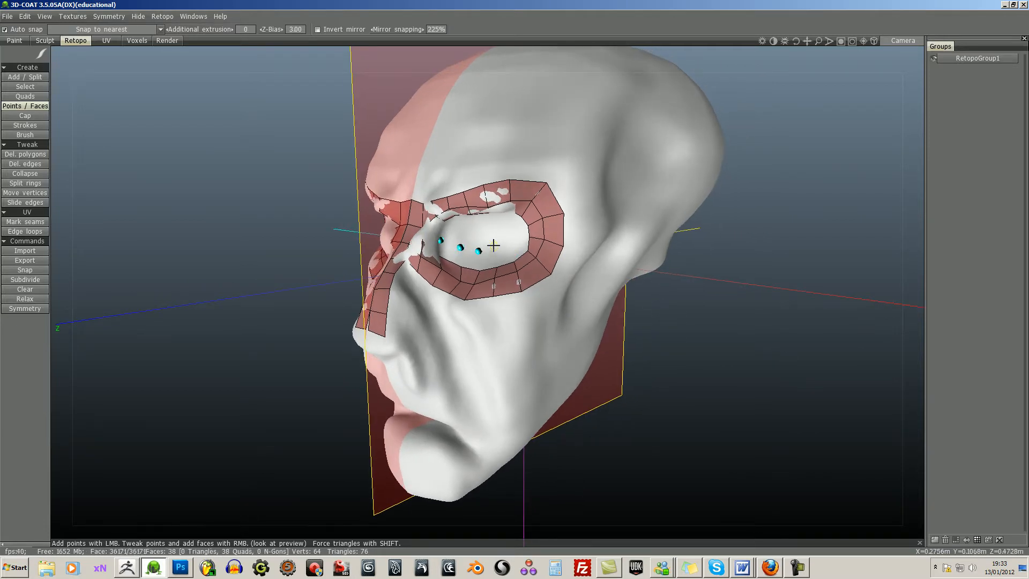
click(494, 246)
click(509, 240)
right_click(502, 259)
right_click(487, 258)
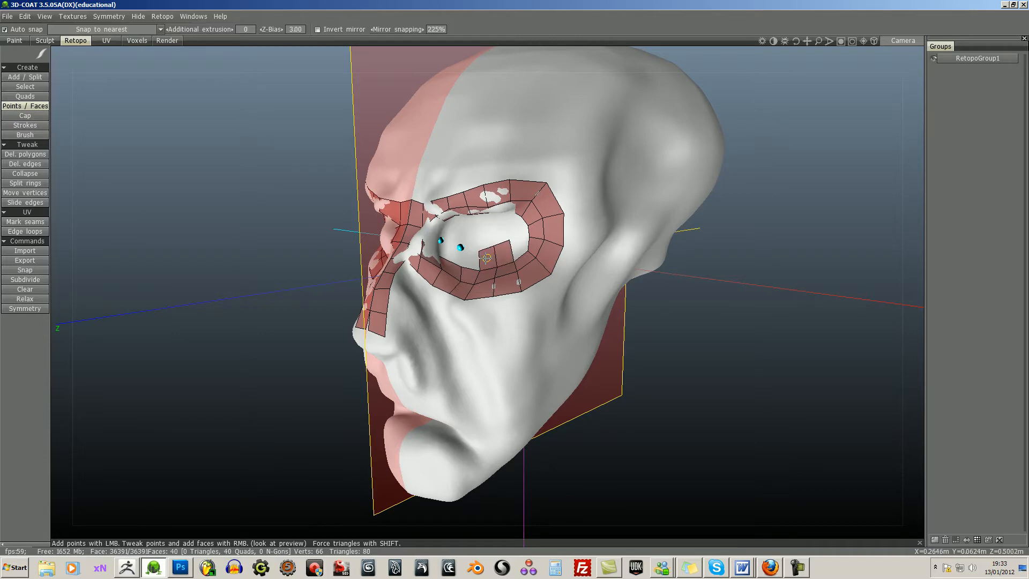
right_click(474, 259)
right_click(453, 255)
Continue the innermost row around the eye's outer corner with three quads
drag(750, 338, 748, 280)
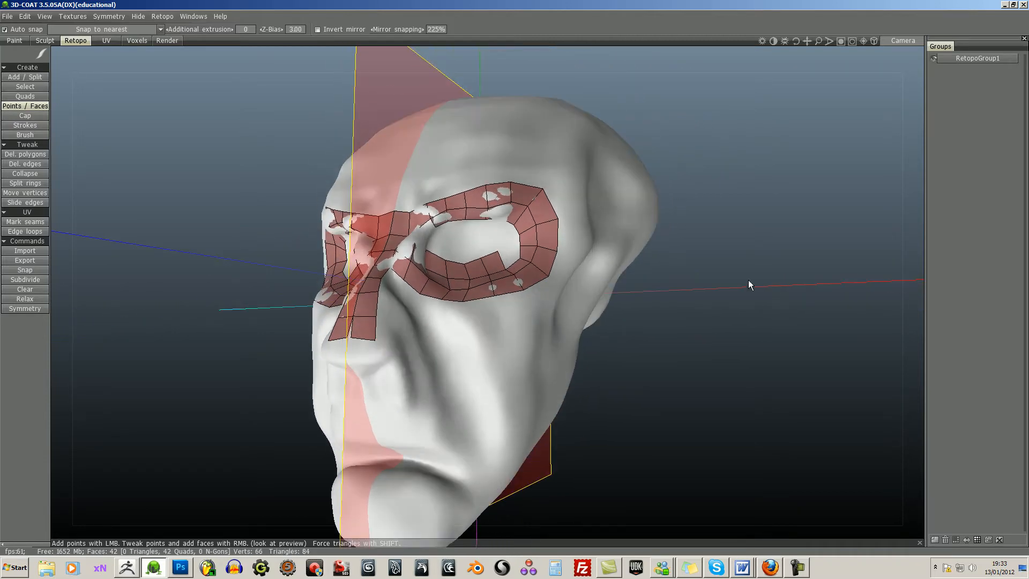
right_click(512, 254)
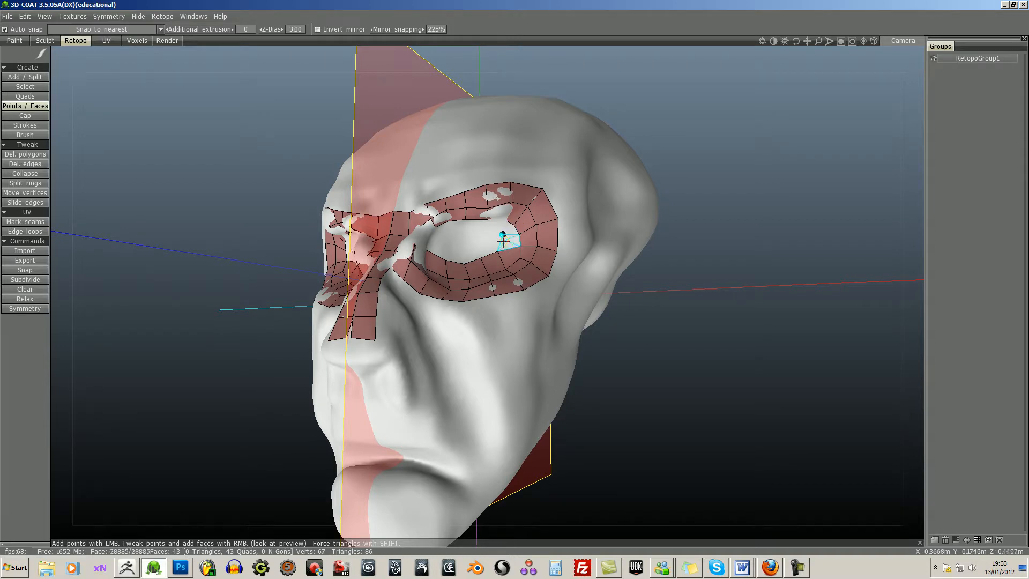
right_click(509, 242)
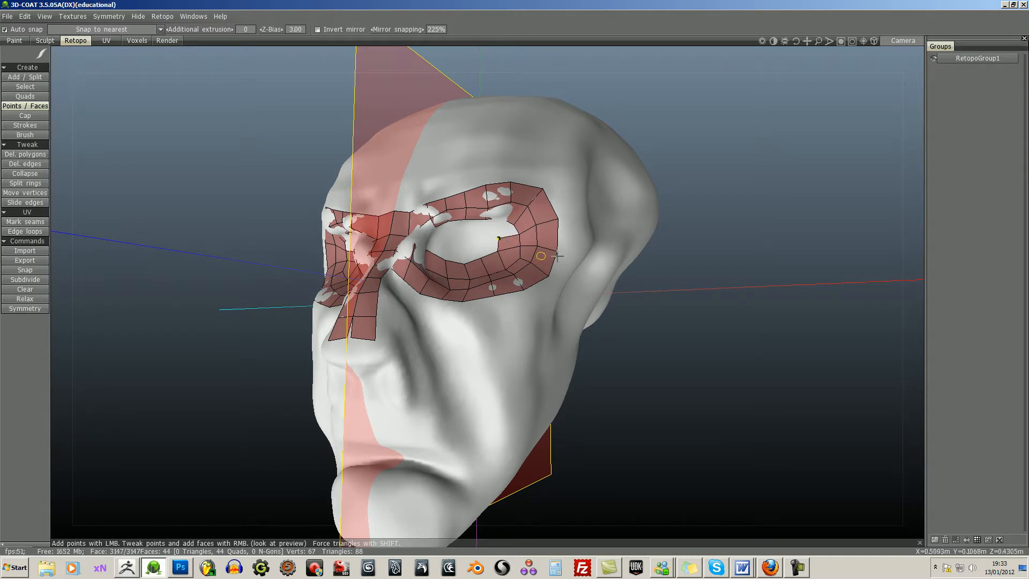
right_click(505, 229)
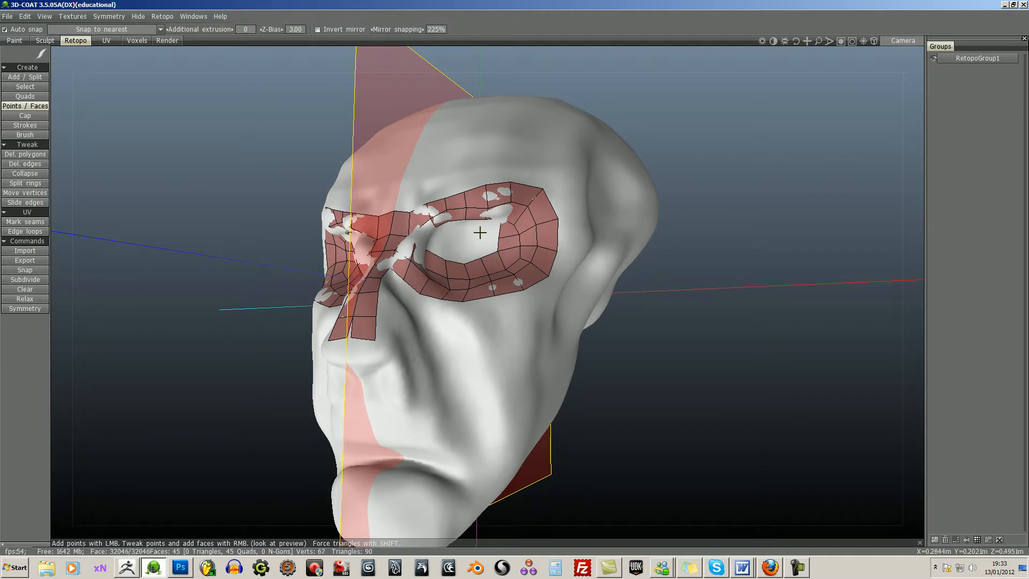
Extend the innermost row beneath the upper eyelid towards the inner corner with four quads
click(481, 232)
right_click(491, 228)
click(463, 234)
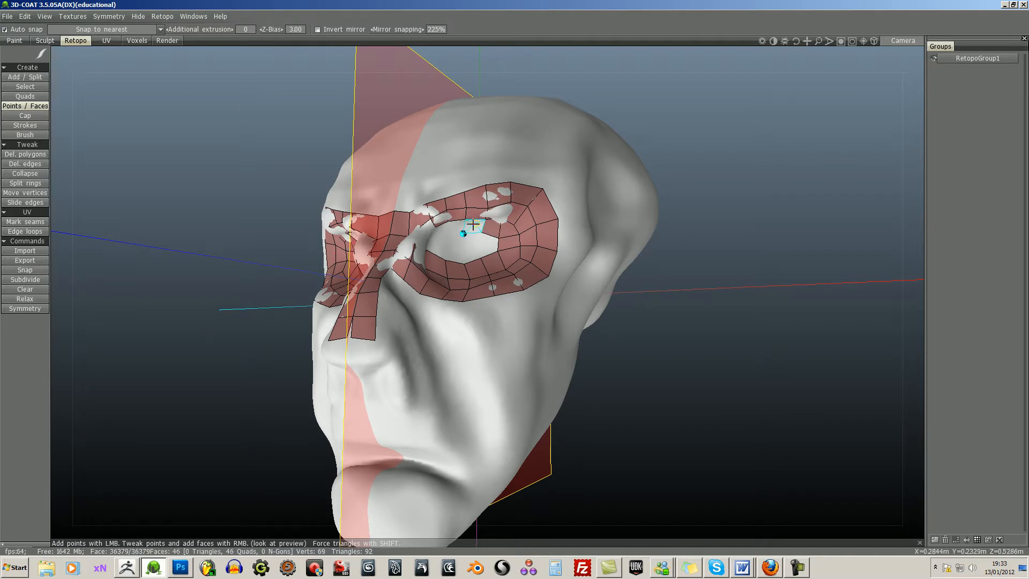
right_click(473, 226)
click(449, 234)
right_click(457, 227)
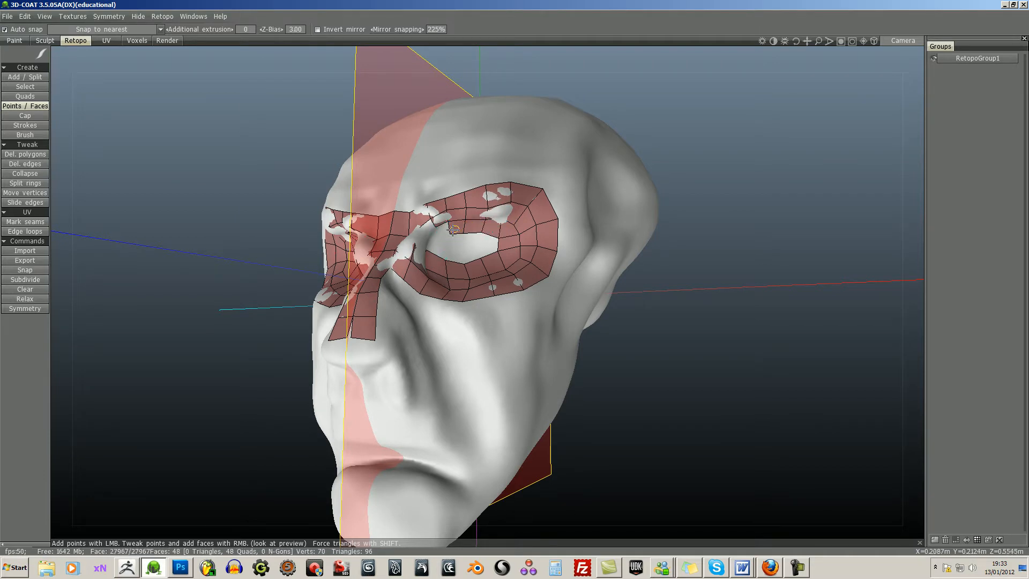
click(441, 237)
right_click(442, 230)
Close the outer end of the gap over the eyeball with two quads
drag(739, 323, 743, 346)
click(482, 254)
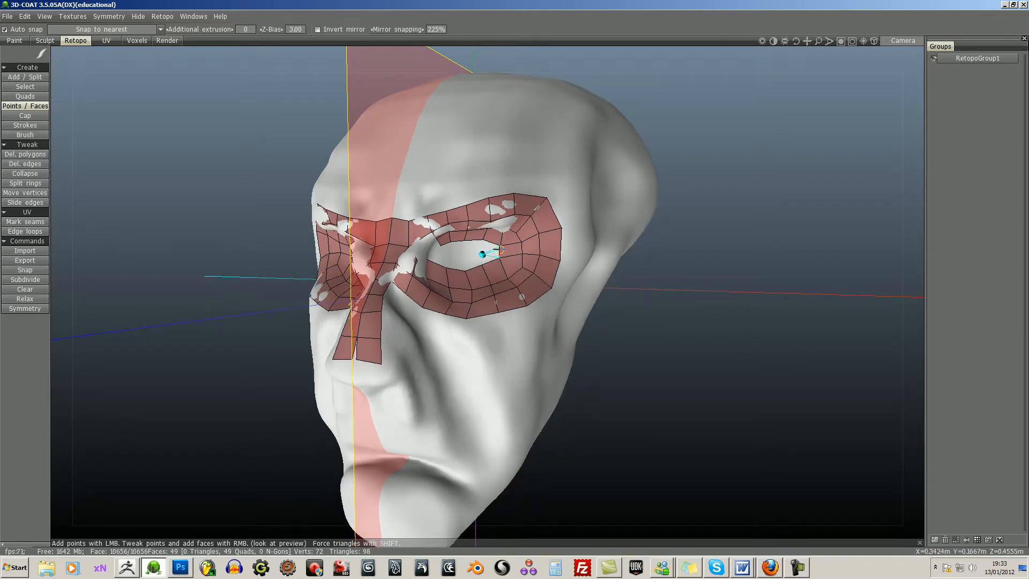
right_click(491, 254)
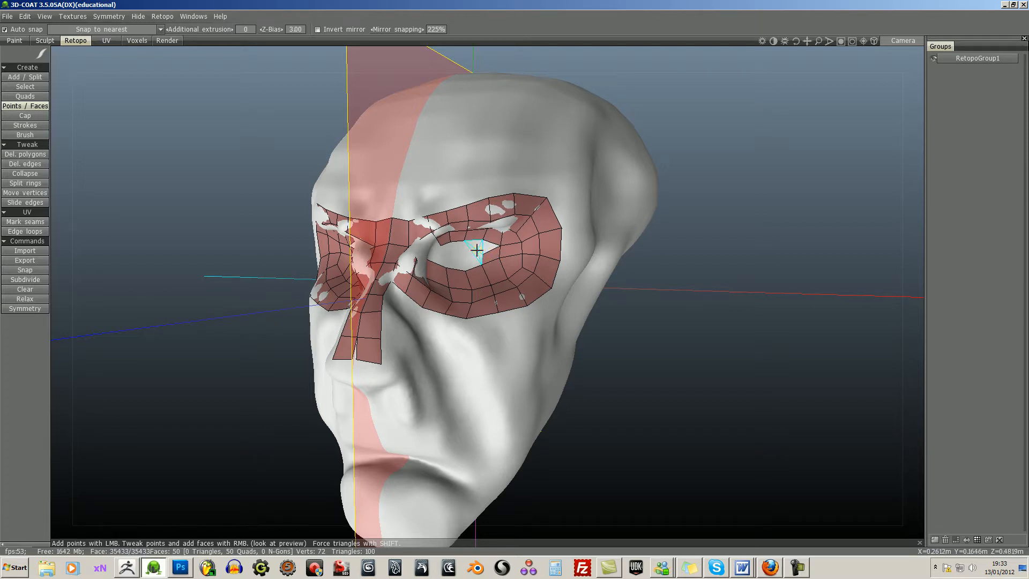
click(476, 251)
right_click(485, 246)
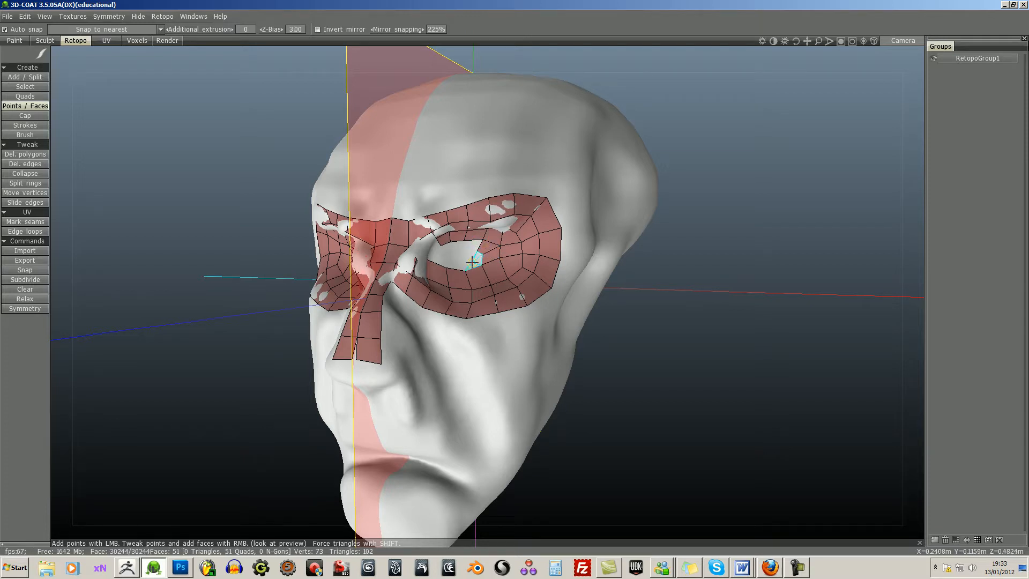
Fill the remaining gap over the eyeball with quads towards the eye's inner corner
click(465, 253)
right_click(470, 245)
right_click(459, 263)
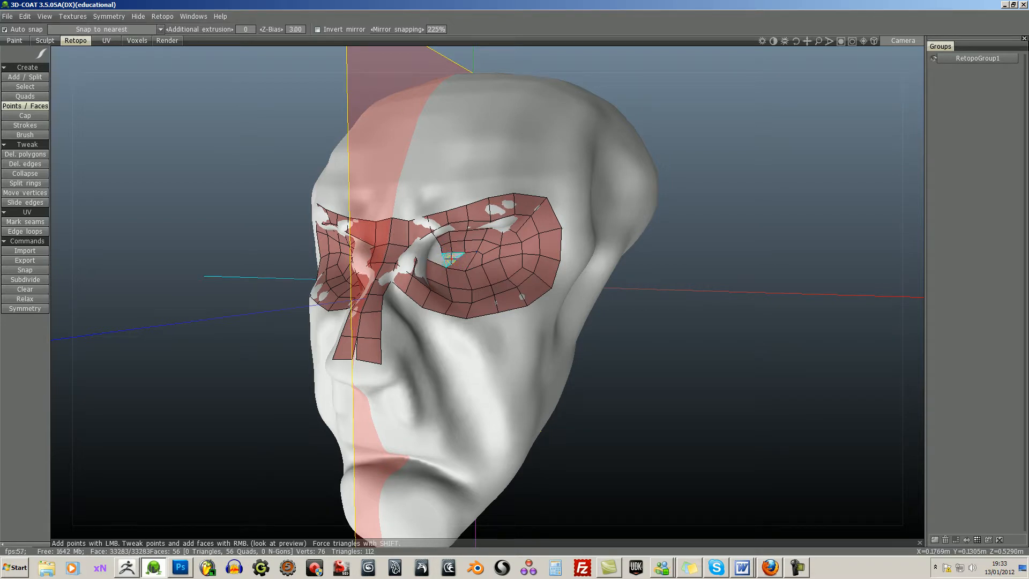
right_click(449, 258)
right_click(437, 258)
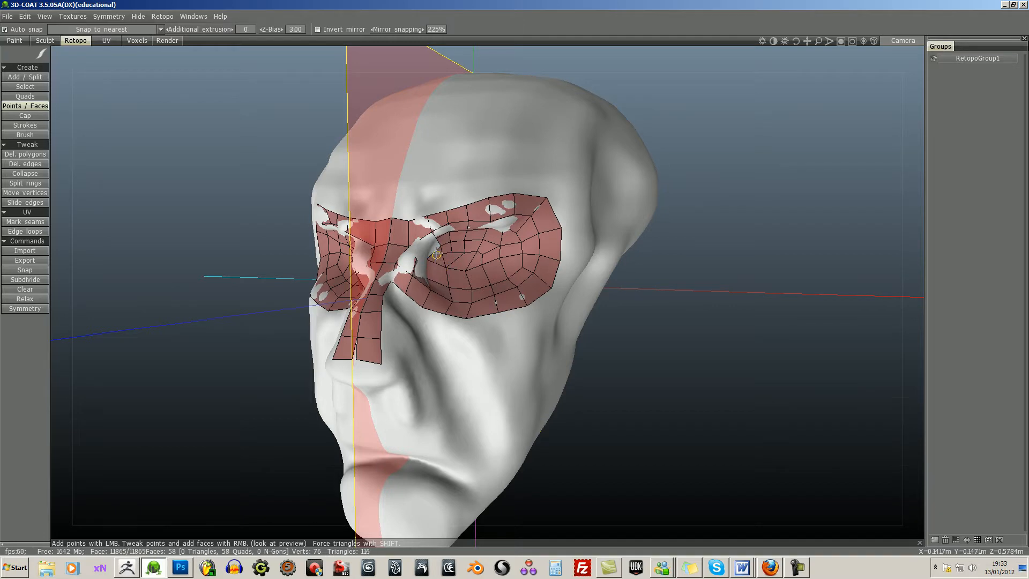
right_click(433, 246)
drag(683, 295, 708, 316)
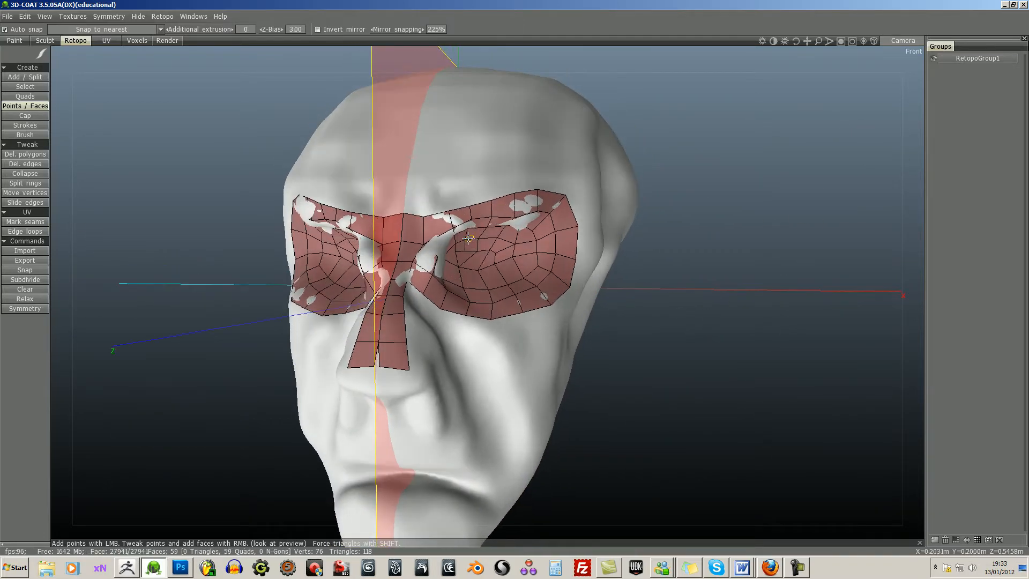
Delete all the quads covering the eyeball, keeping the eyelid rings, with Del. polygons
click(25, 183)
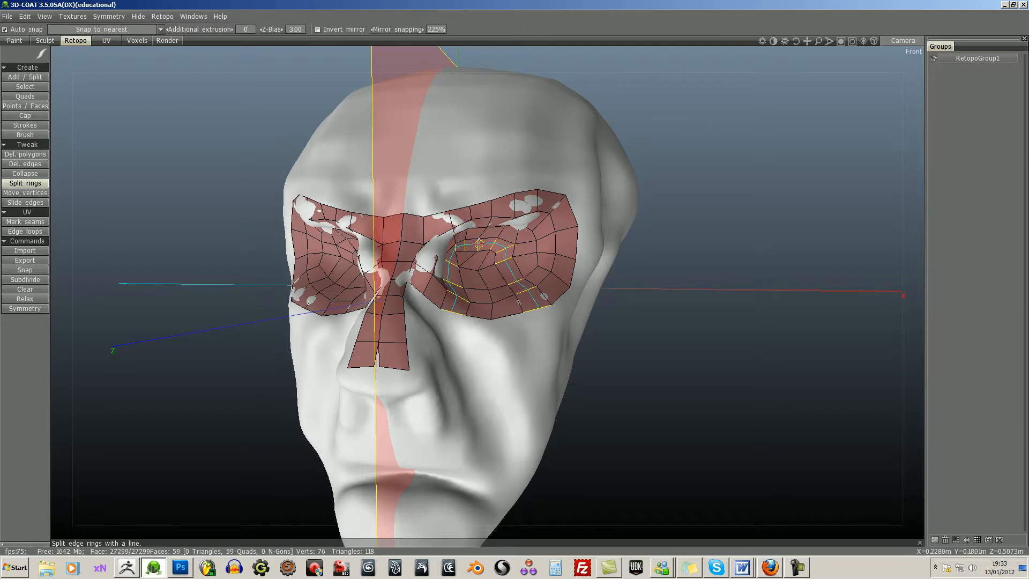
click(33, 156)
click(450, 275)
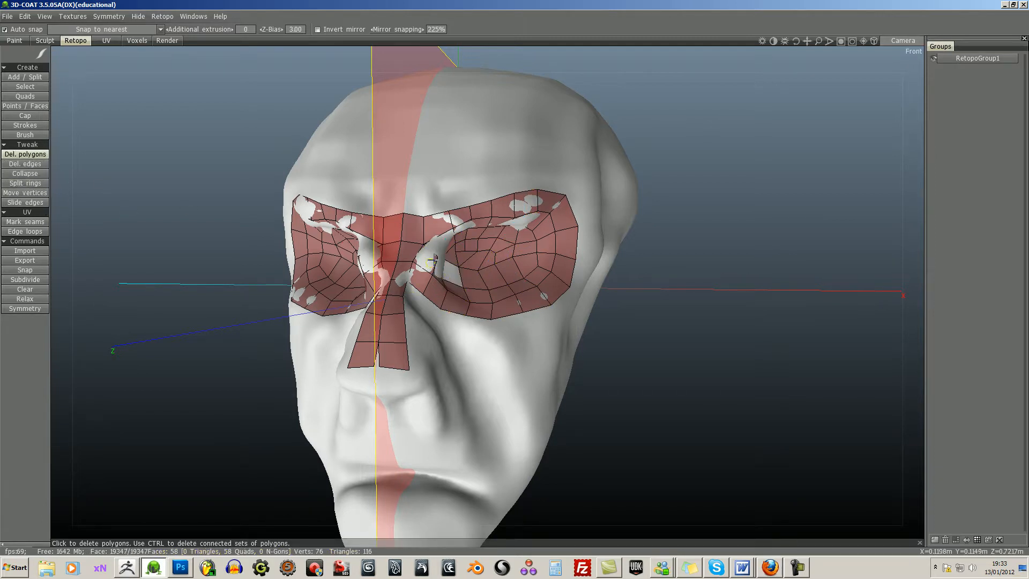
mouse_move(449, 246)
mouse_down()
mouse_move(484, 272)
mouse_move(524, 264)
mouse_move(526, 248)
mouse_move(501, 232)
mouse_move(465, 233)
mouse_move(506, 240)
mouse_up()
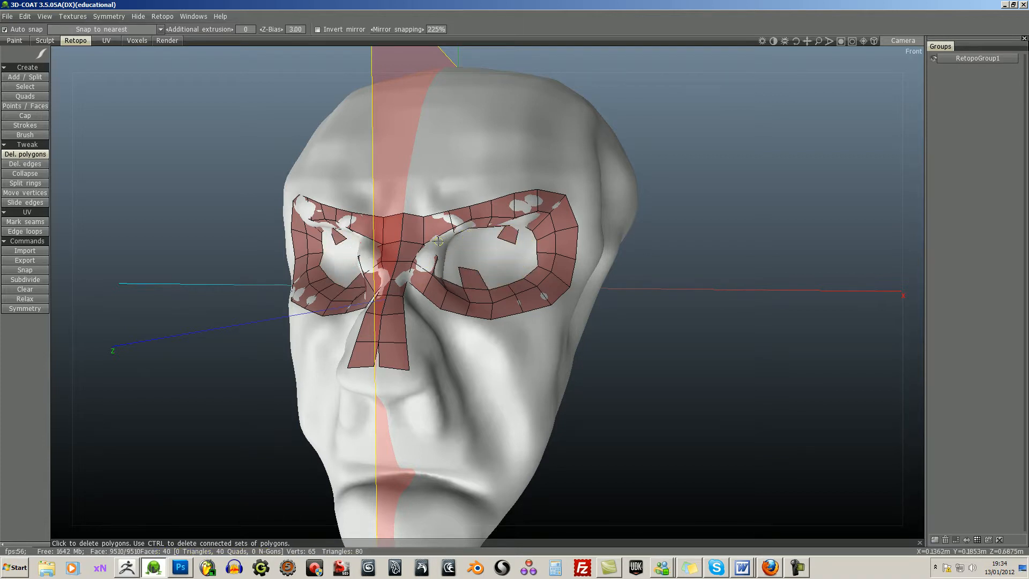
mouse_move(438, 241)
mouse_down()
mouse_move(429, 261)
mouse_move(479, 276)
mouse_move(506, 231)
mouse_up()
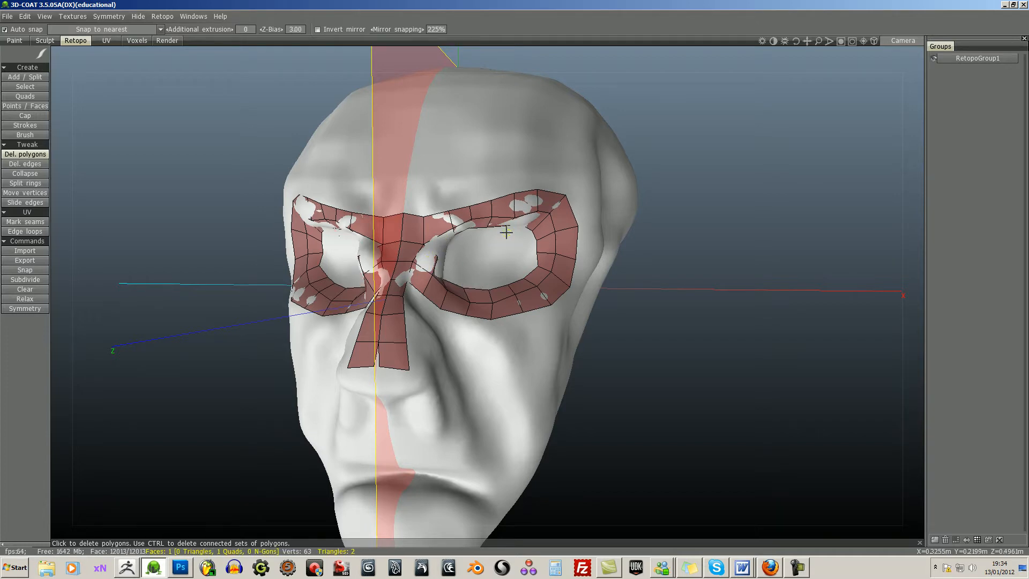
Delete the two inner-ring quads at the eye's inner corner
drag(631, 298, 524, 303)
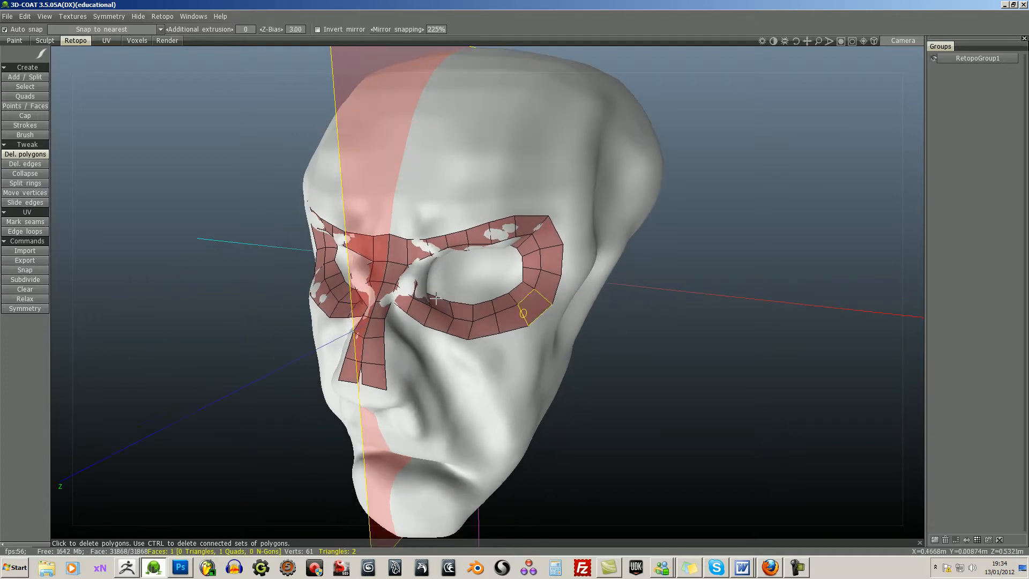
click(413, 279)
drag(640, 384, 659, 408)
click(415, 277)
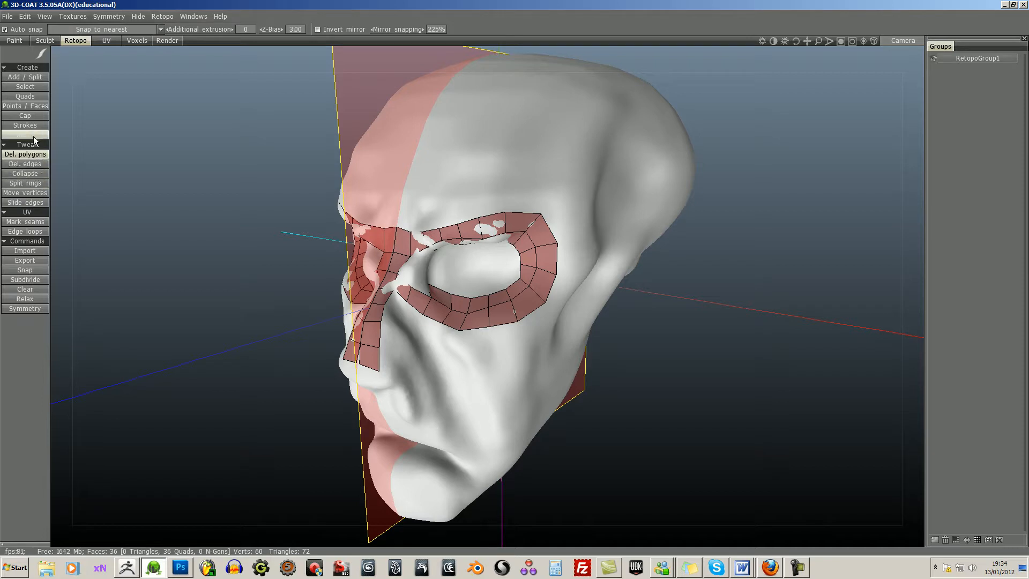
Extrude five inner-ring faces with Quads from the lower eyelid around the eye's outer corner to the upper eyelid
click(37, 107)
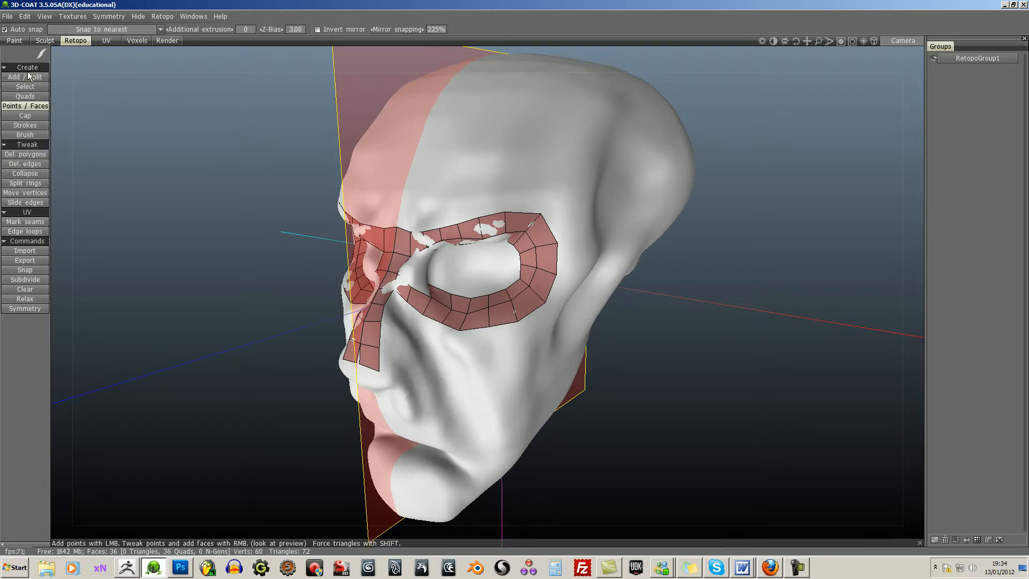
click(30, 97)
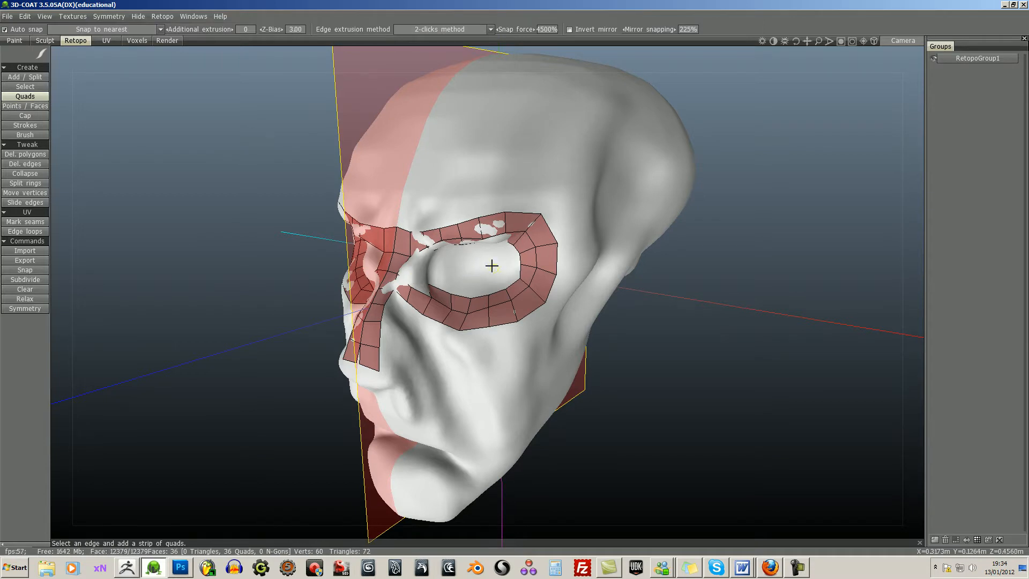
drag(654, 337, 685, 322)
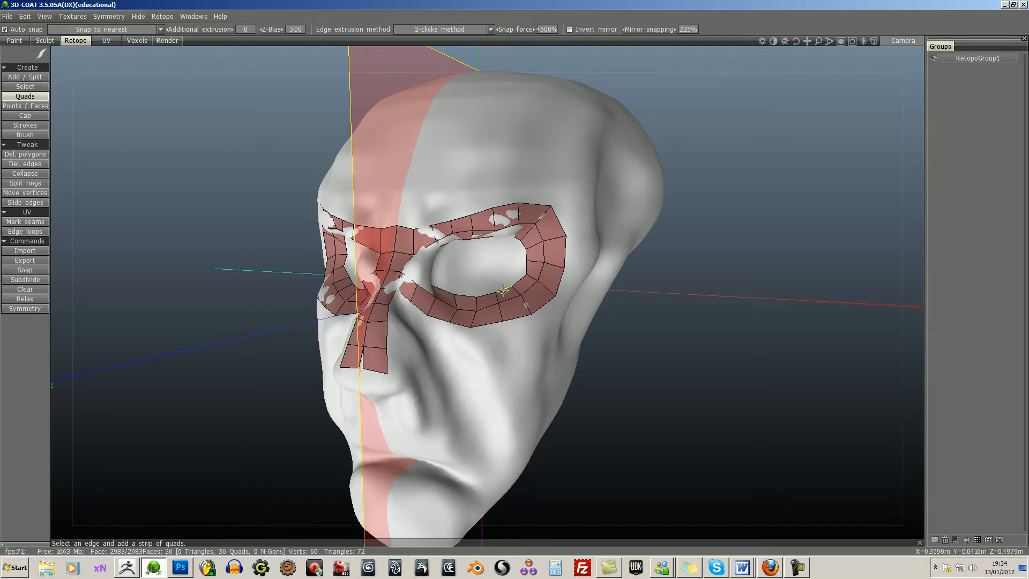
click(503, 290)
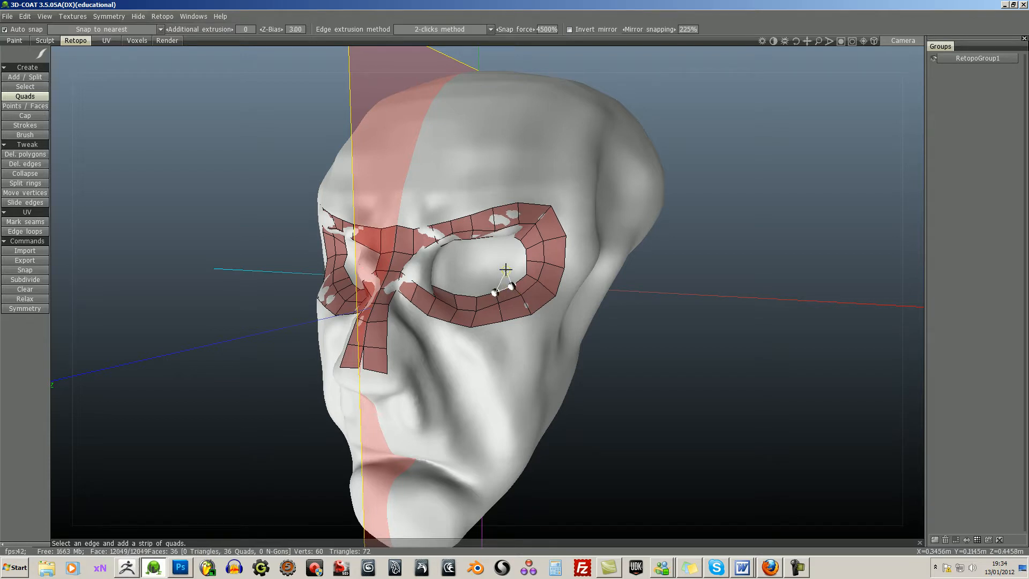
click(489, 273)
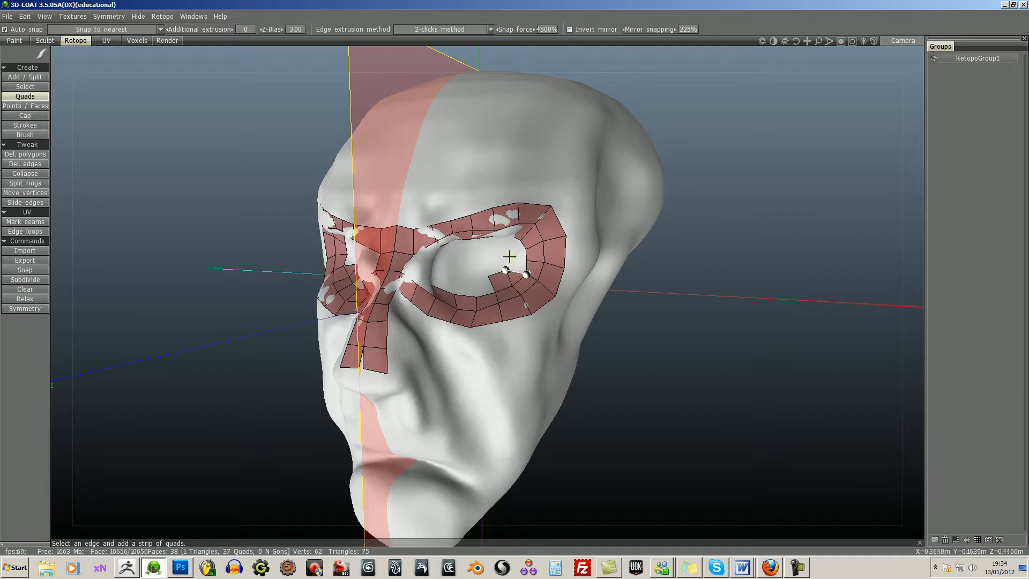
click(528, 261)
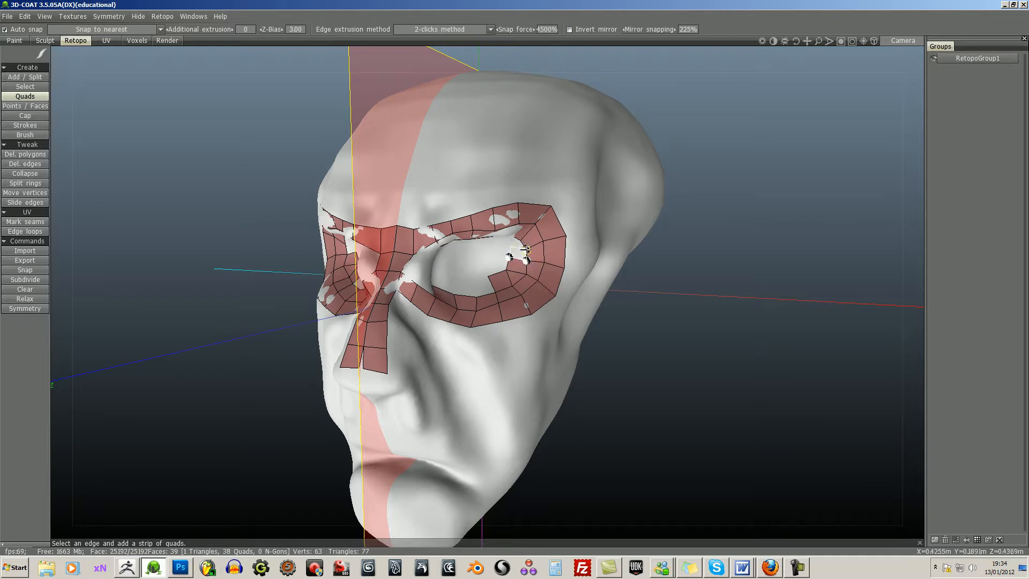
click(512, 248)
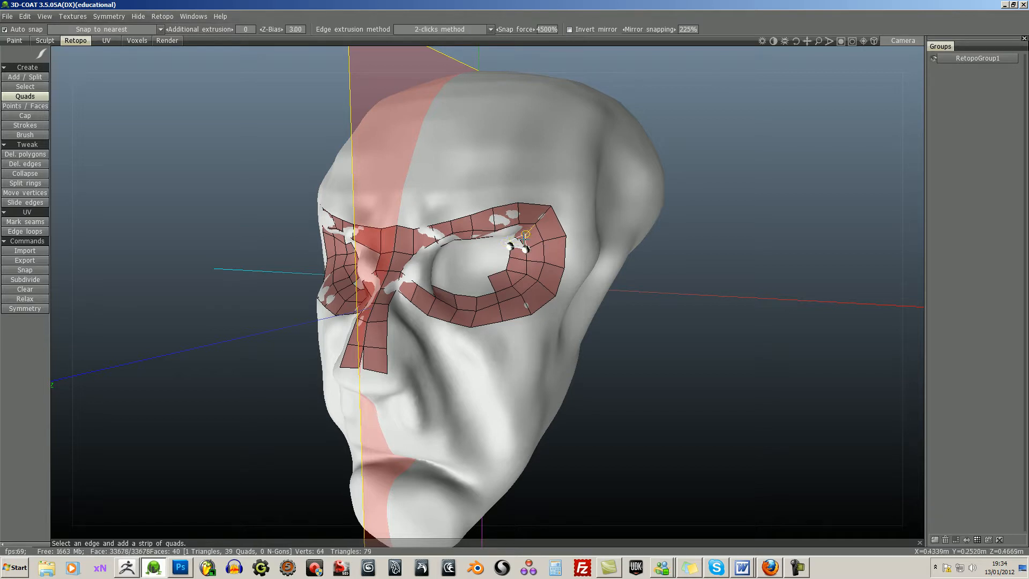
click(505, 242)
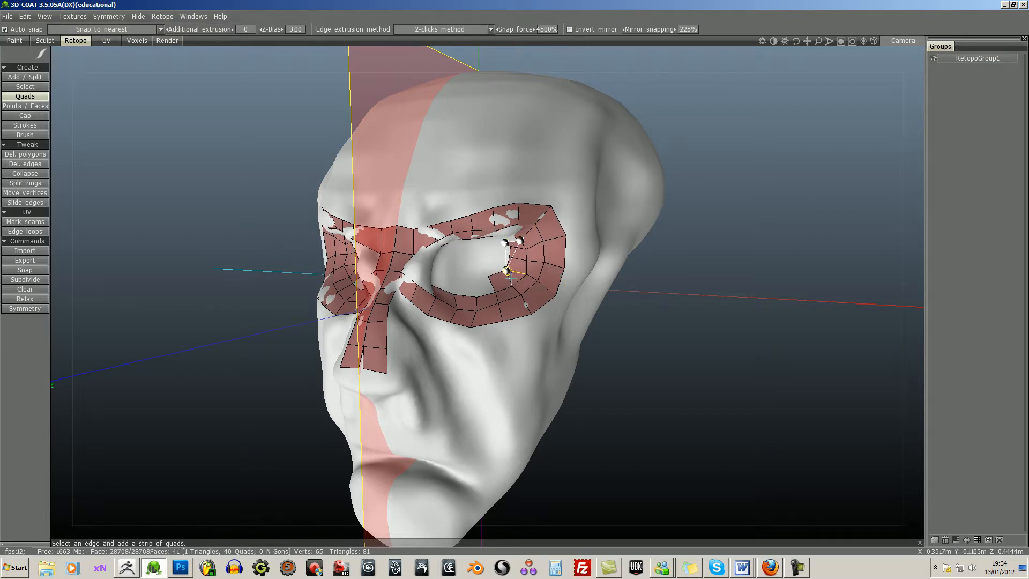
key(Escape)
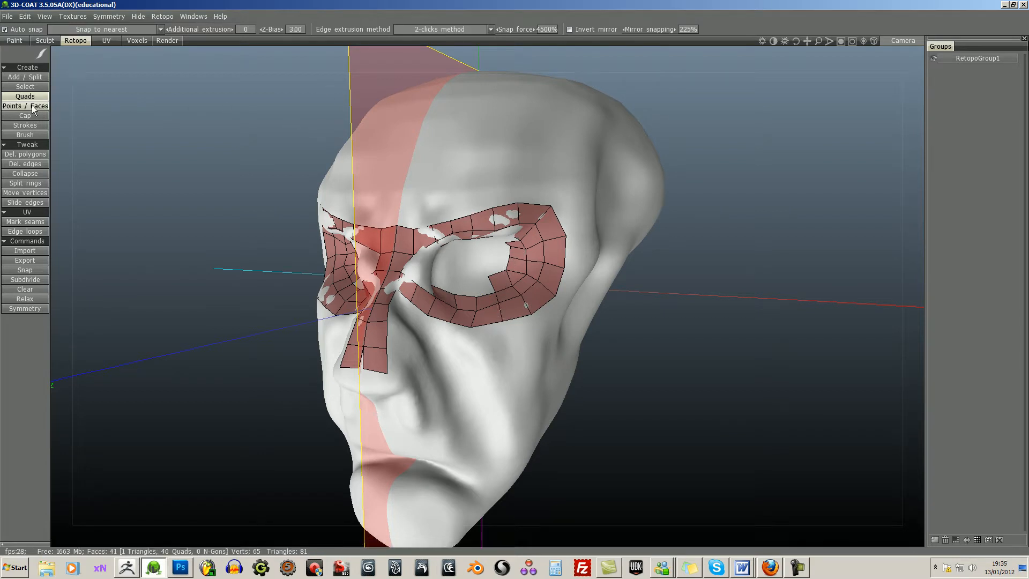
Extend the inner ring along the lower eyelid towards the eye's inner corner with three quads, using Points / Faces
click(25, 106)
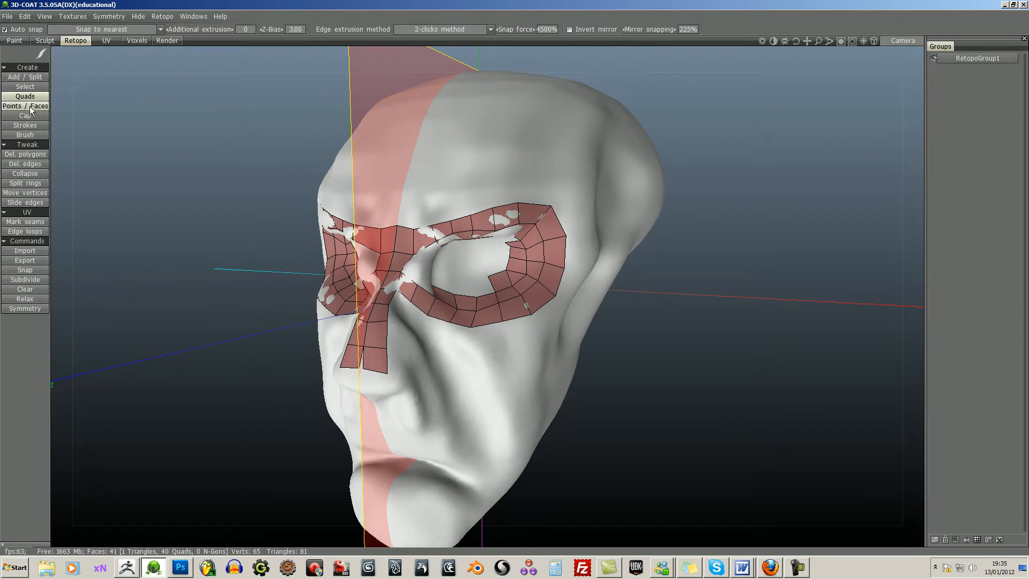
right_click(469, 281)
right_click(452, 276)
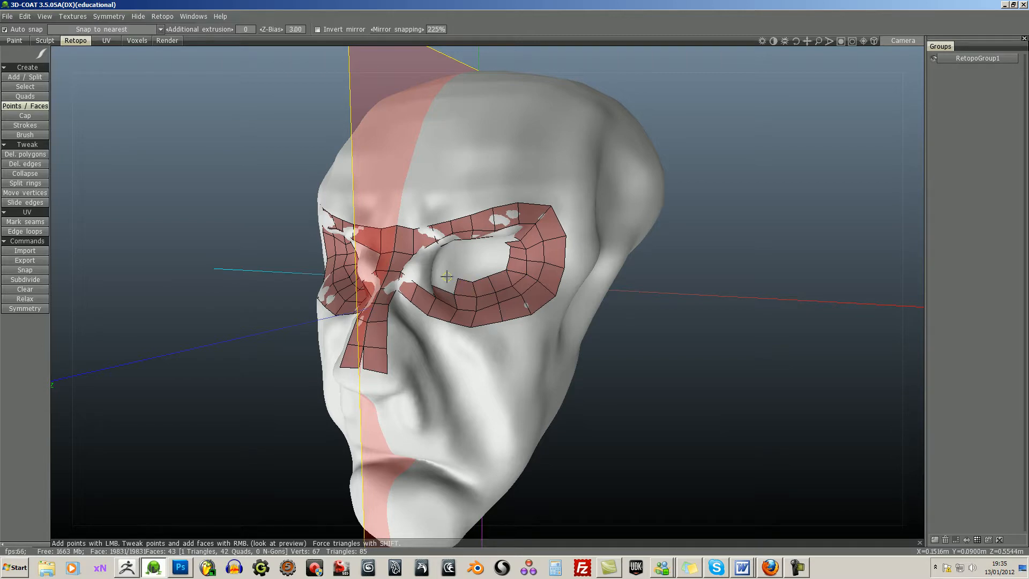
click(438, 272)
right_click(444, 282)
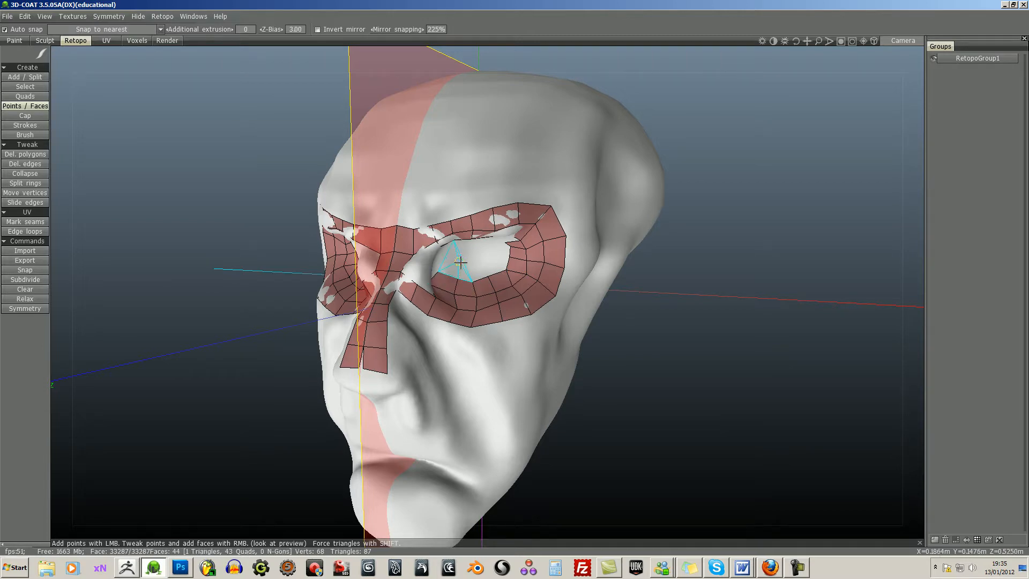
Add points under the upper eyelid and fill the inner ring with five quads from the outer corner inwards
drag(665, 313, 625, 247)
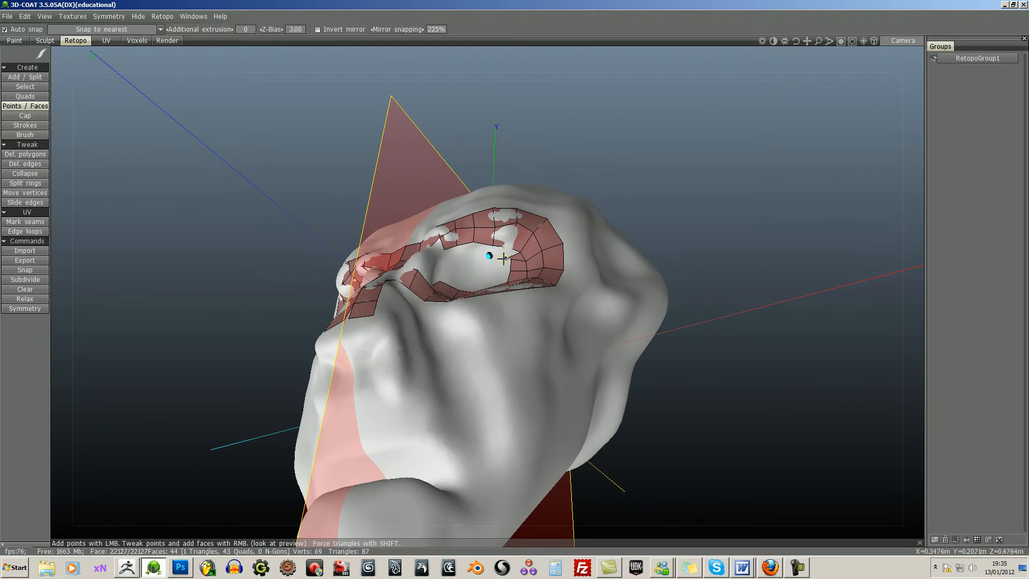
click(498, 257)
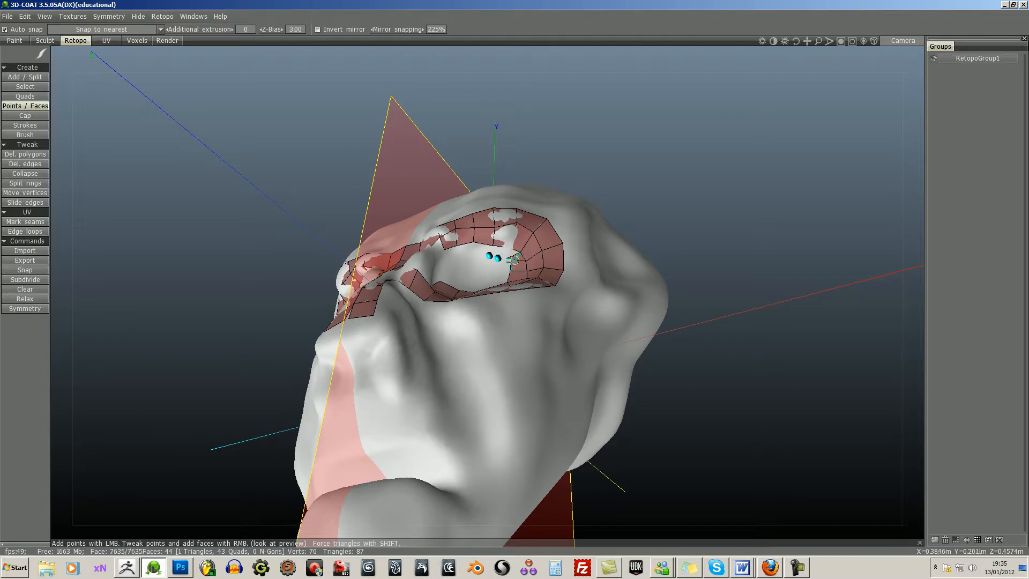
drag(782, 340, 798, 369)
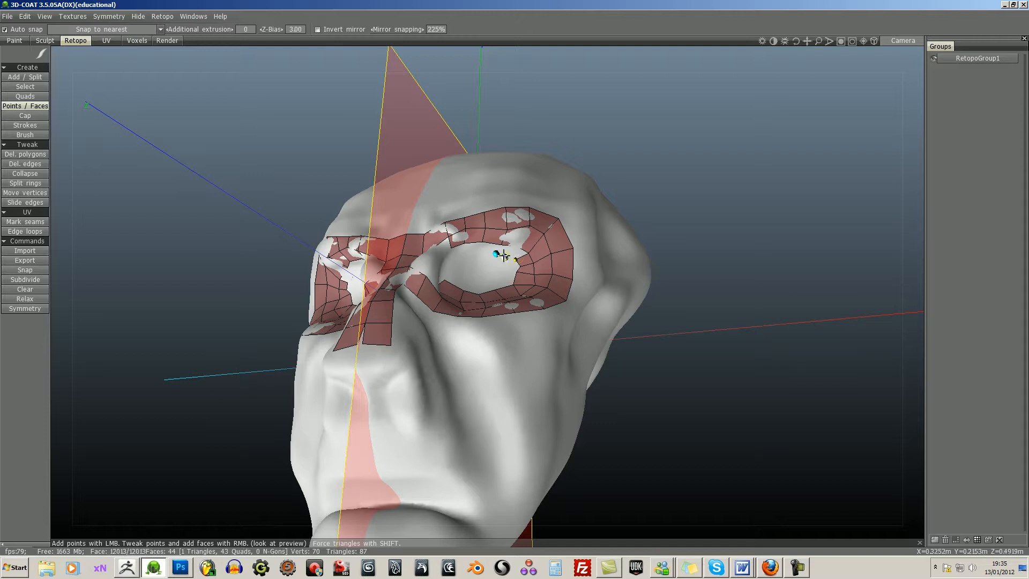
right_click(516, 252)
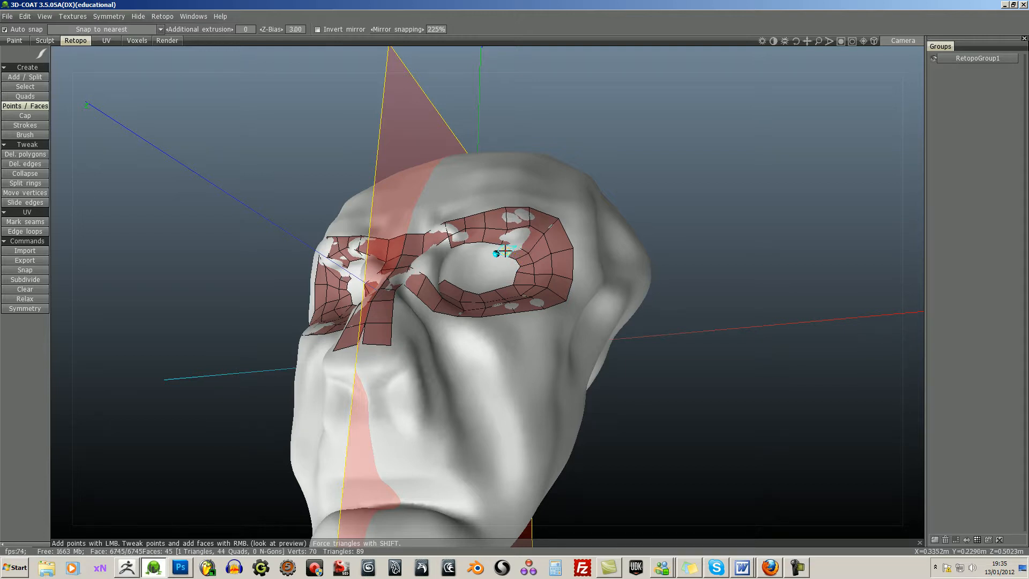
click(481, 253)
right_click(488, 250)
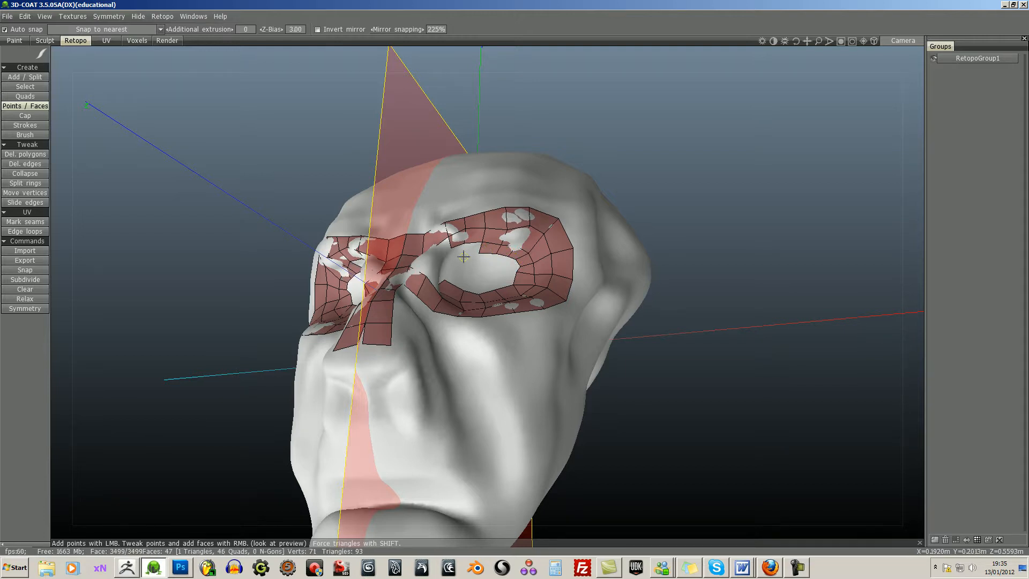
click(465, 256)
right_click(469, 254)
click(453, 262)
right_click(457, 256)
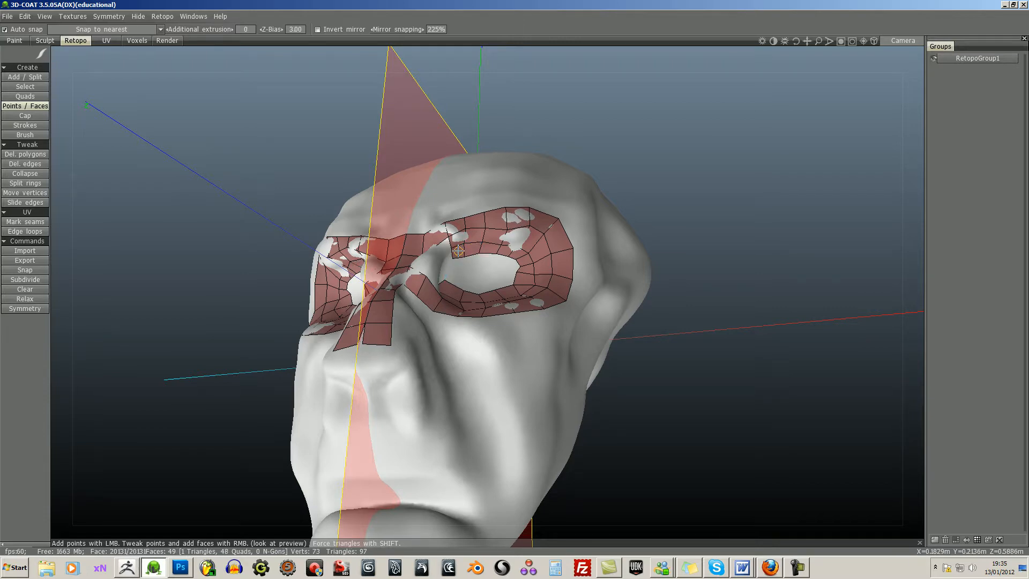
Close the gap at the lower end of the nose strip by moving its centre point onto the symmetry plane
drag(817, 317, 828, 376)
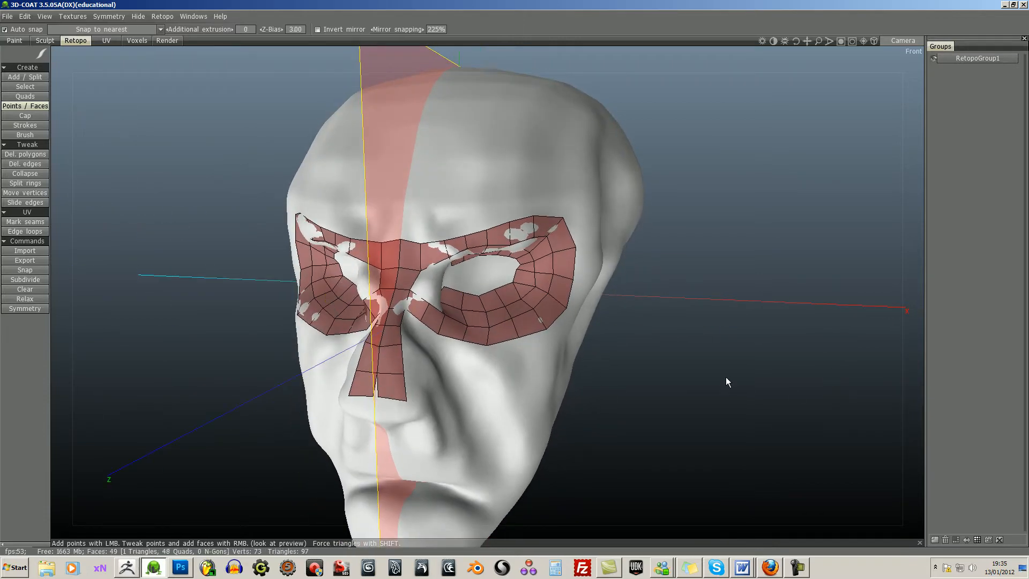
drag(726, 377, 806, 407)
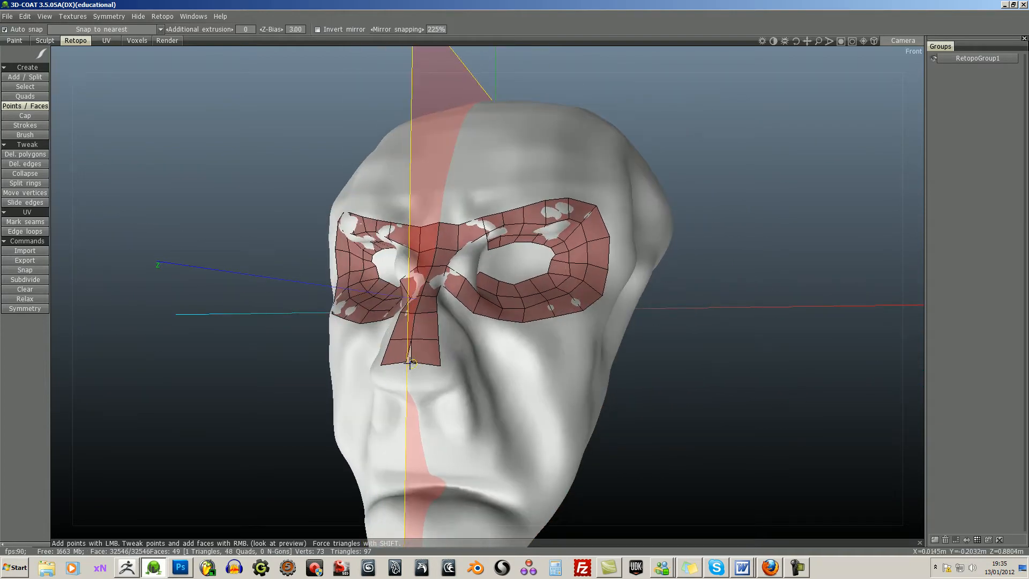
drag(700, 353, 698, 381)
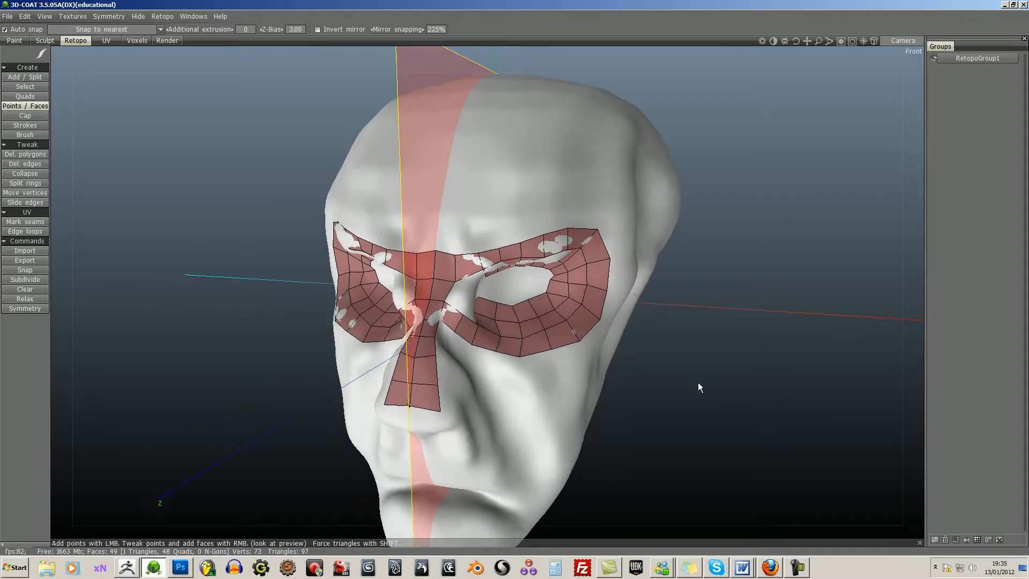
Look at the UV room and return to the Retopo room
click(114, 41)
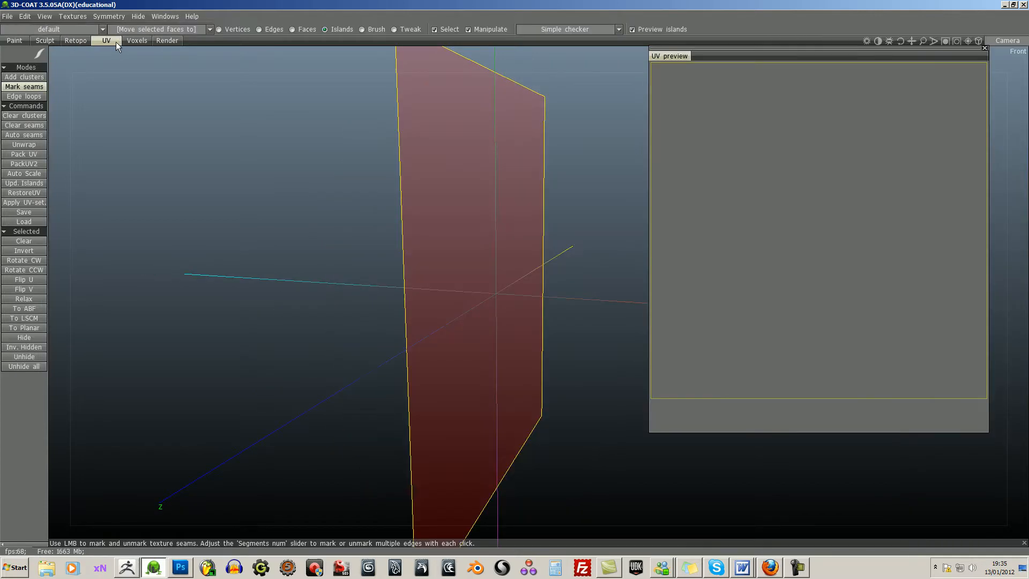
click(76, 43)
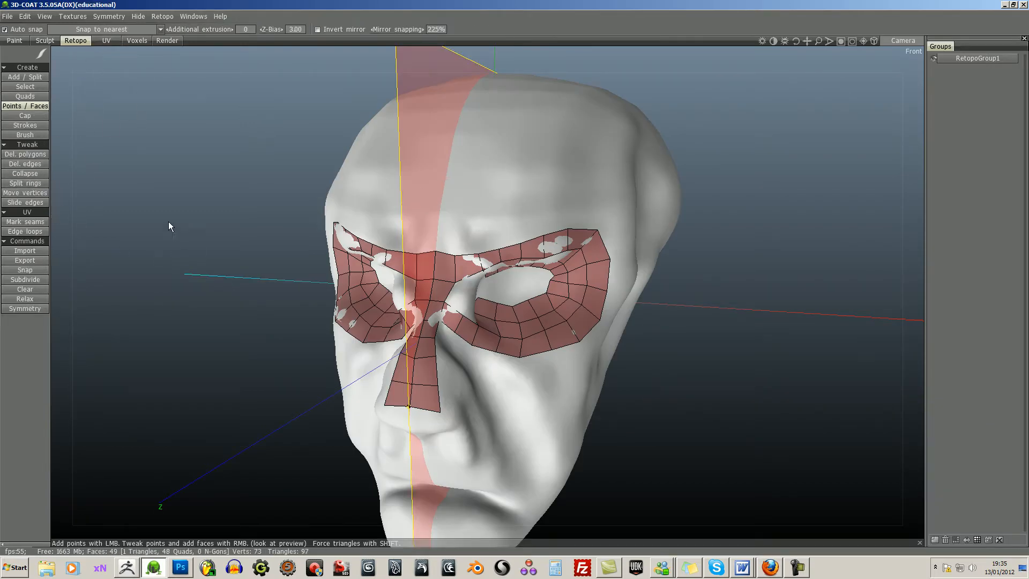
drag(253, 236, 339, 258)
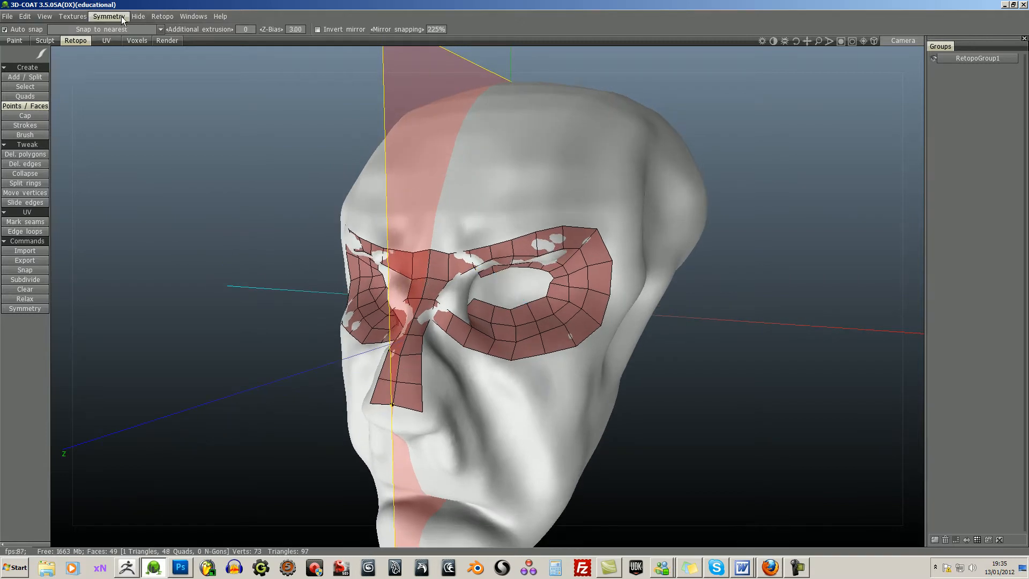
Export the retopology mesh to the Desktop as an OBJ file named MeshFrom3DC
click(161, 16)
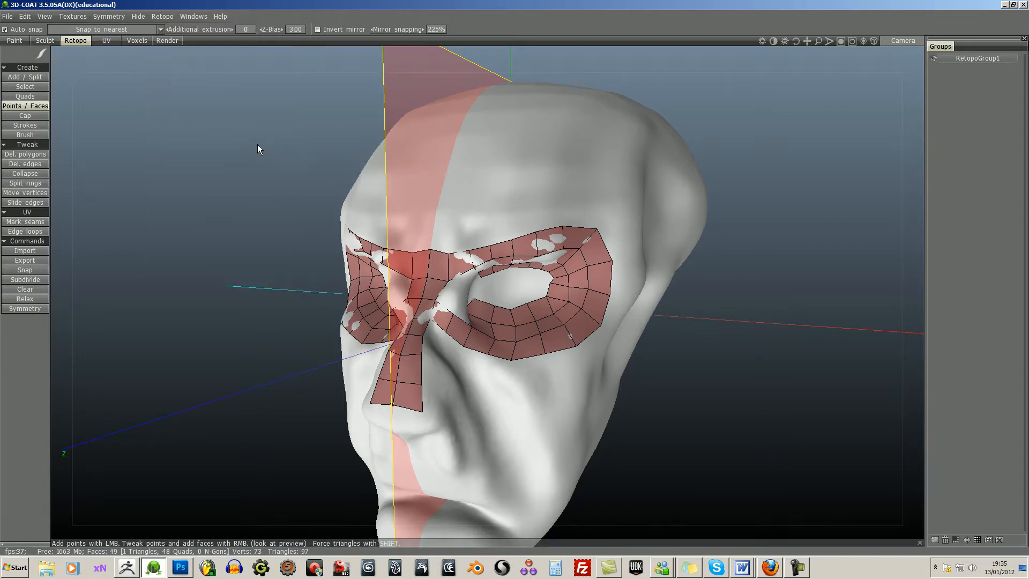
mouse_move(162, 17)
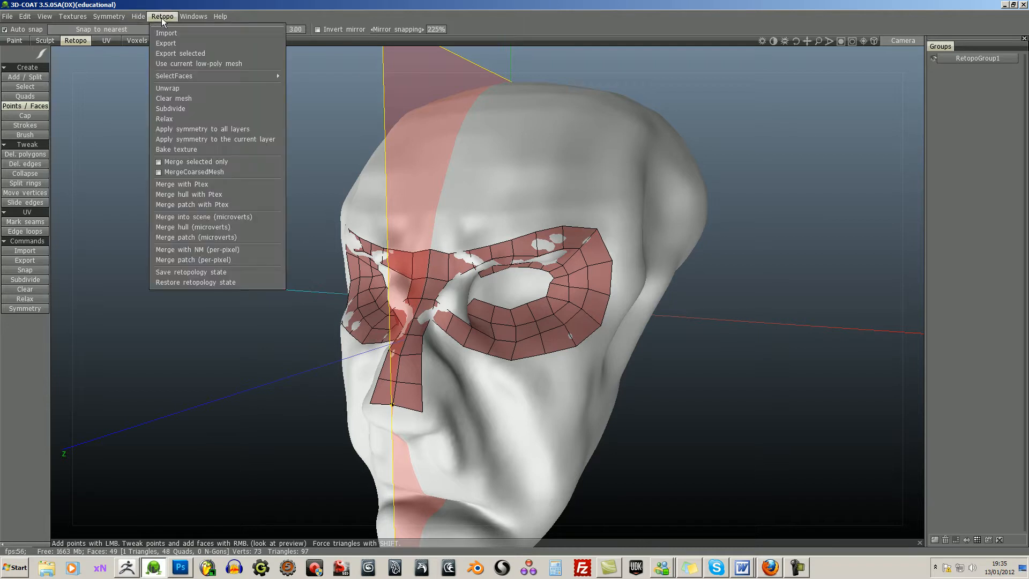
click(169, 45)
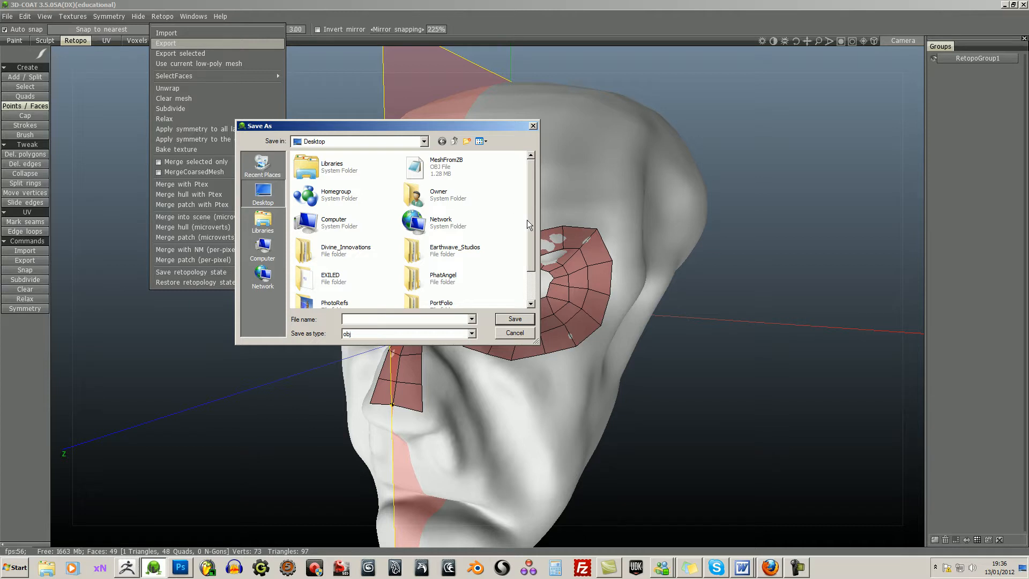
click(419, 170)
click(370, 319)
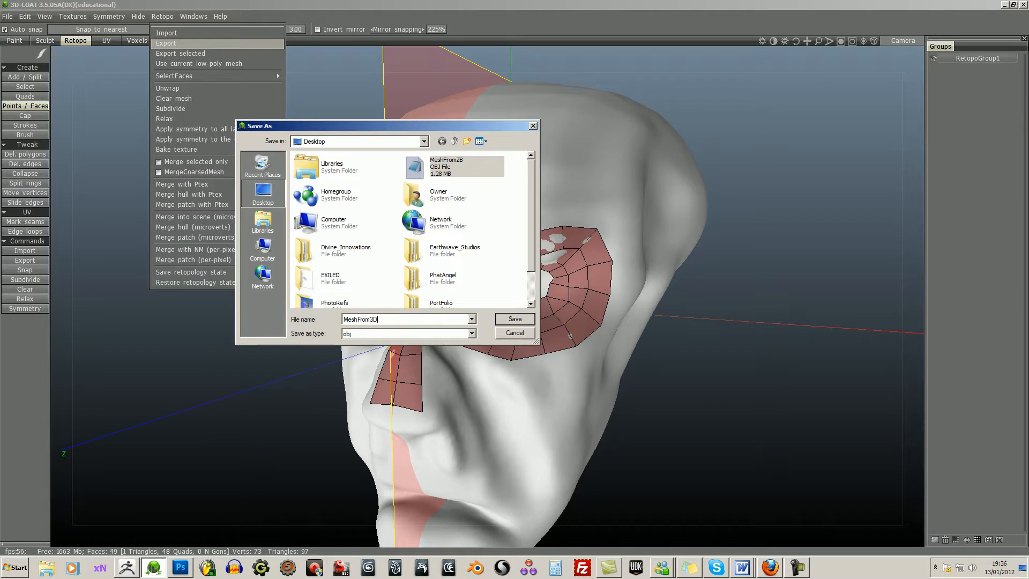
text(3DC)
key(Return)
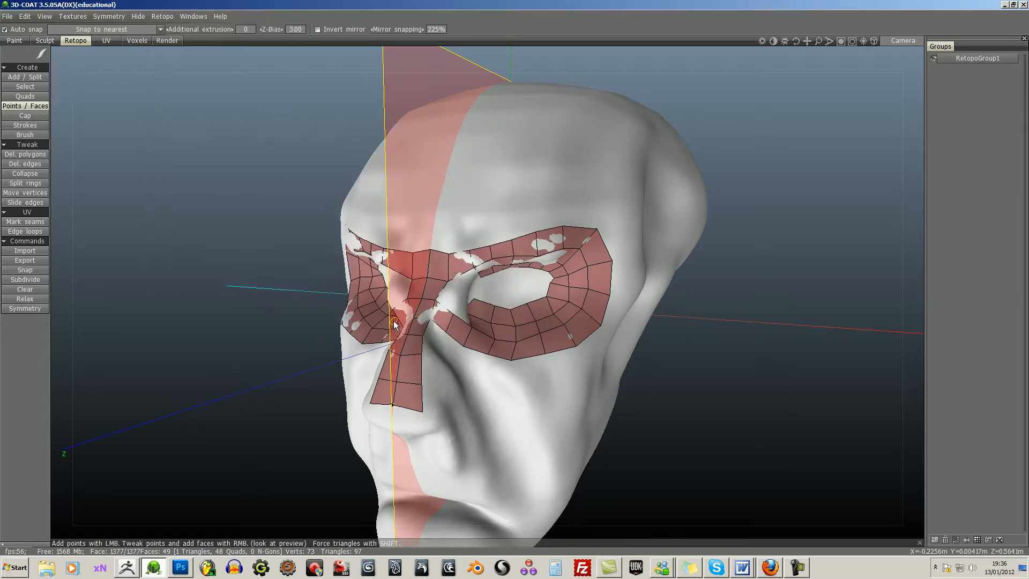
Switch to 3ds Max 2012, continue past its splash screen and exit the XoliulShaderUI dialogs to reach the empty scene
click(1003, 5)
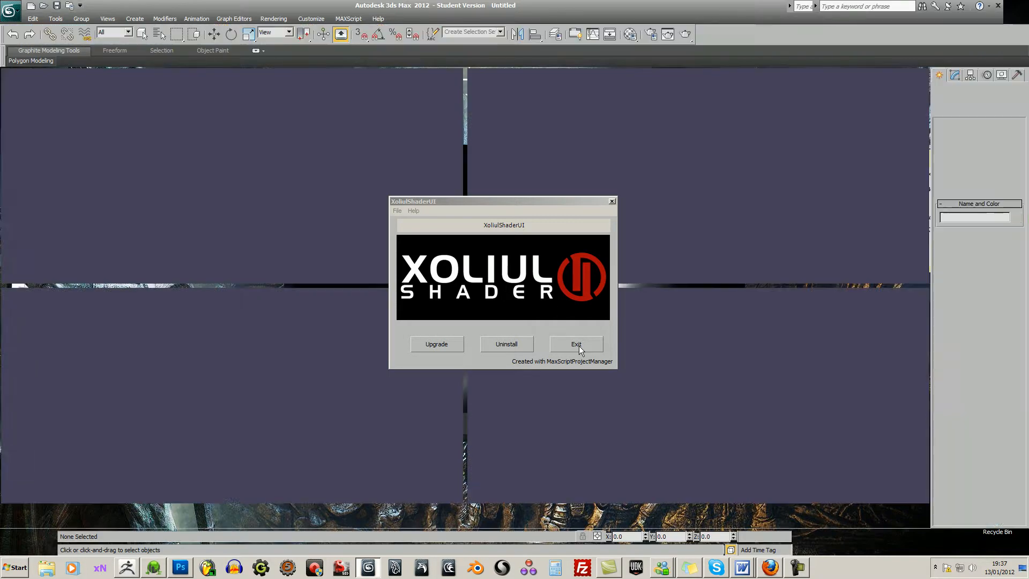
click(576, 344)
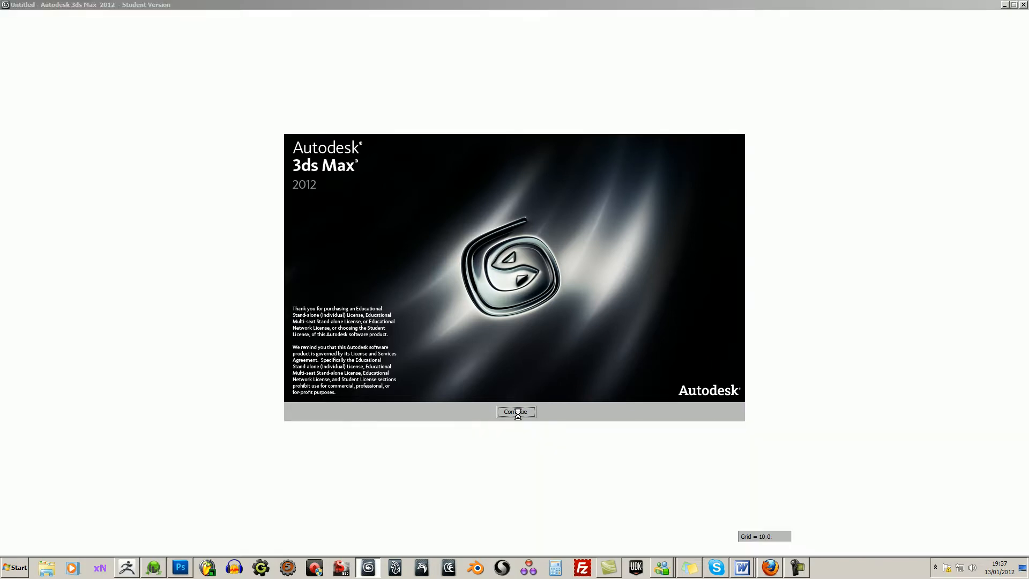
click(519, 413)
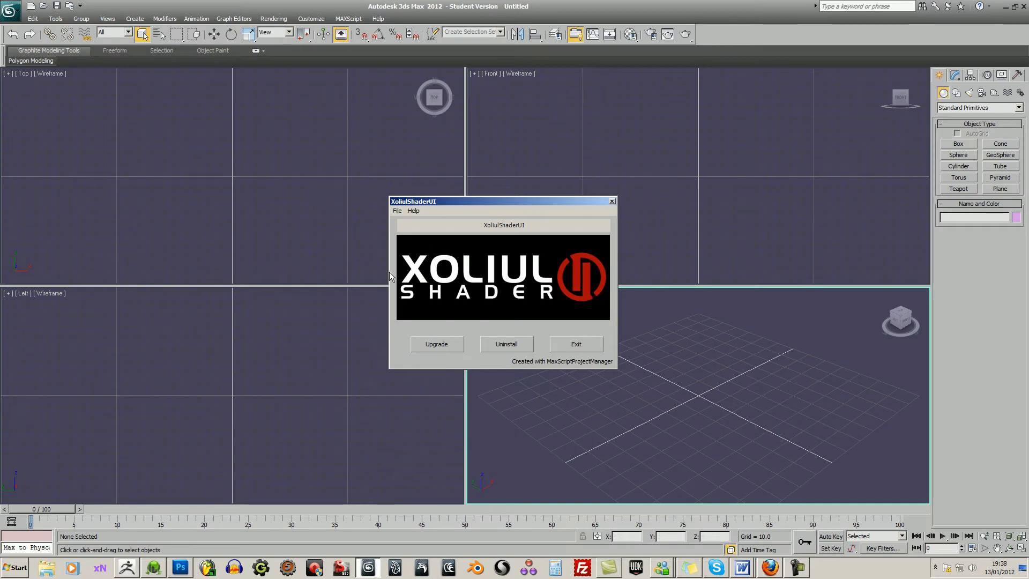
click(575, 344)
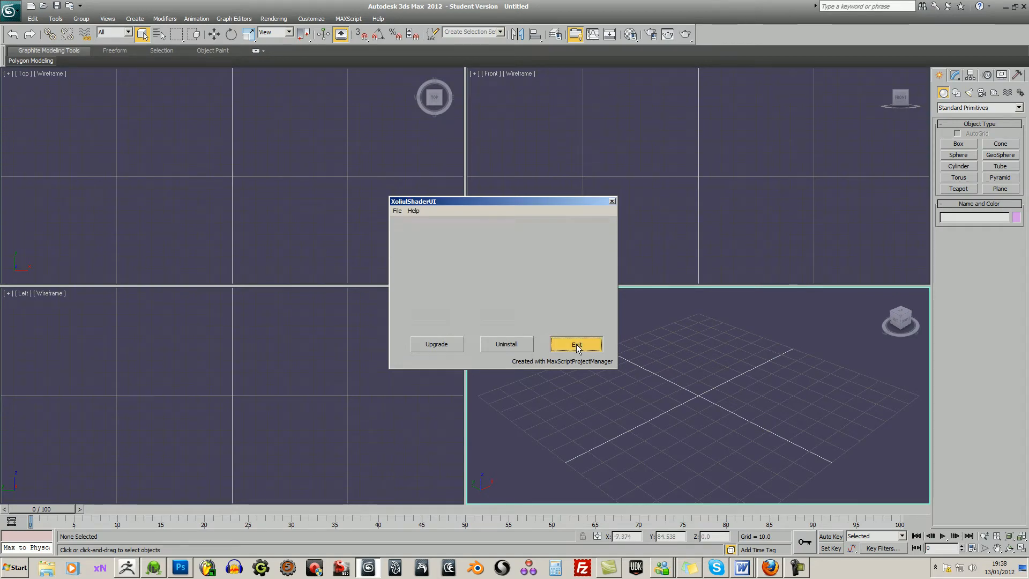
click(425, 237)
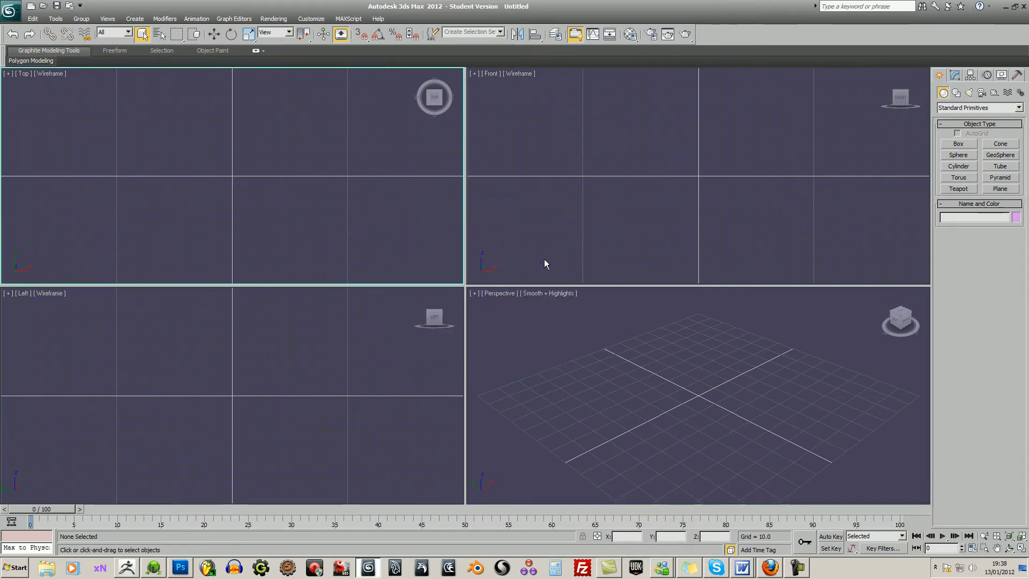
click(622, 263)
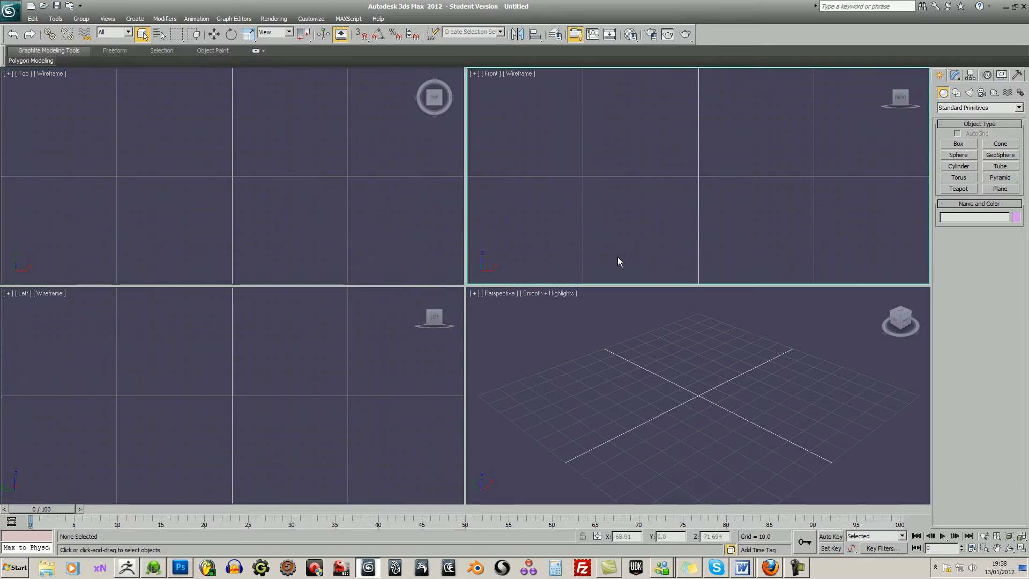
Start a file import into the scene and browse to the Desktop folder with all formats listed
click(431, 266)
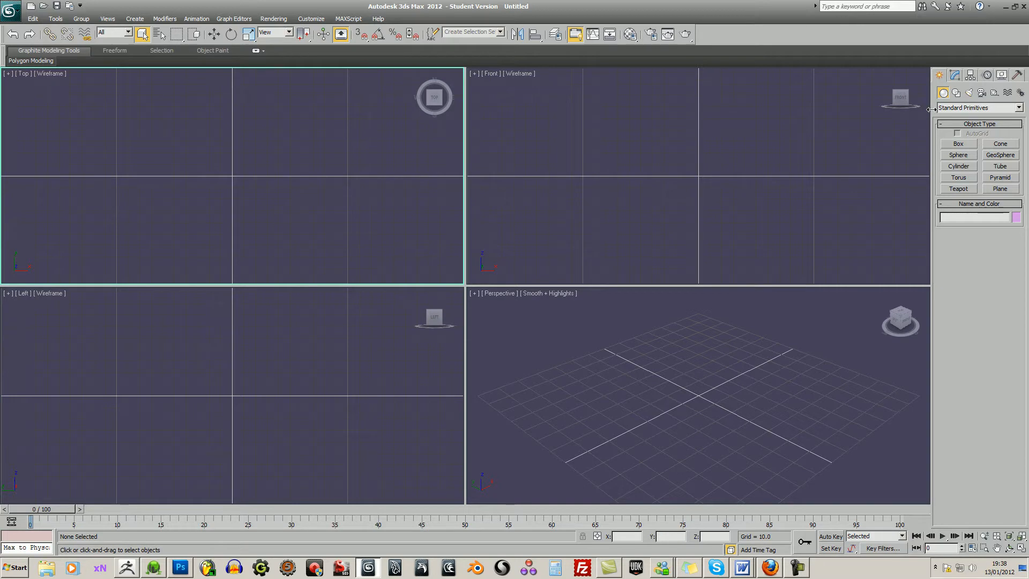
click(18, 12)
mouse_move(22, 76)
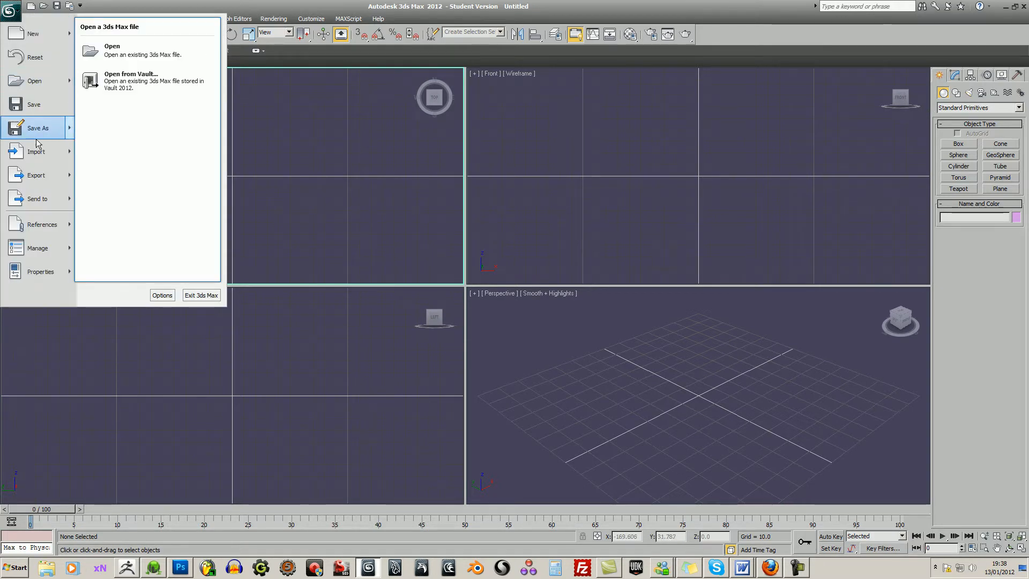
mouse_move(36, 152)
click(171, 54)
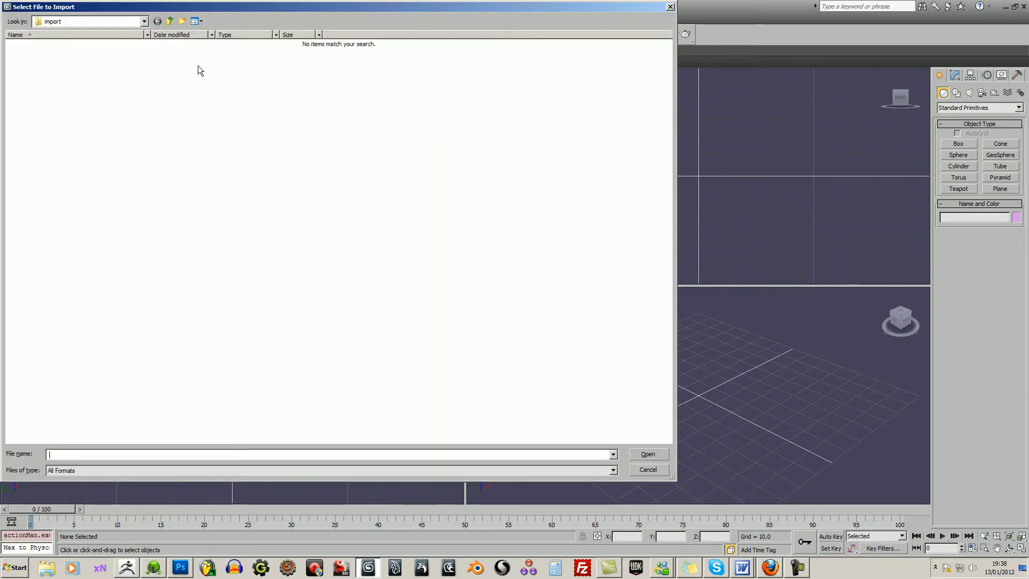
click(143, 22)
click(144, 22)
click(145, 22)
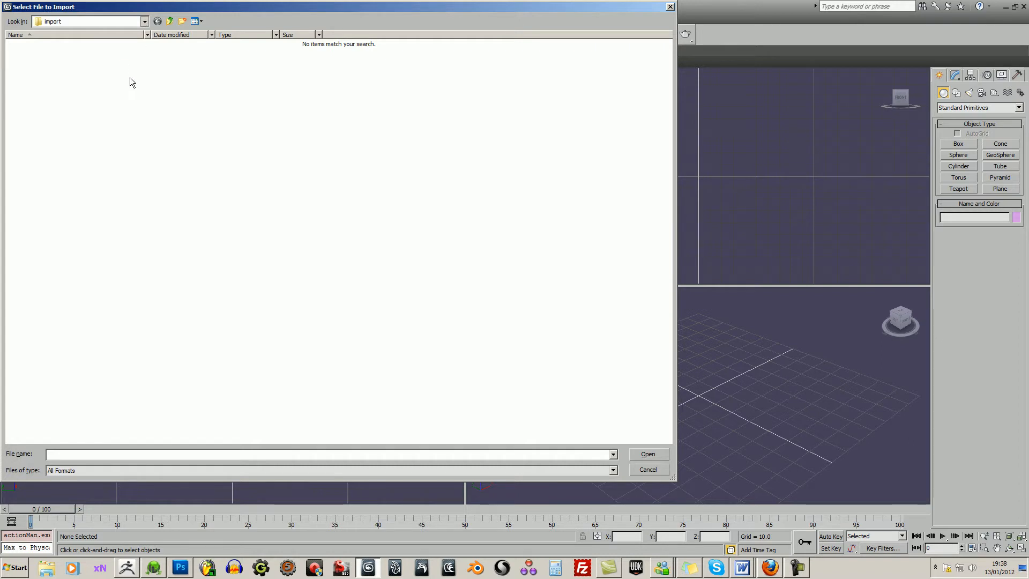
click(144, 22)
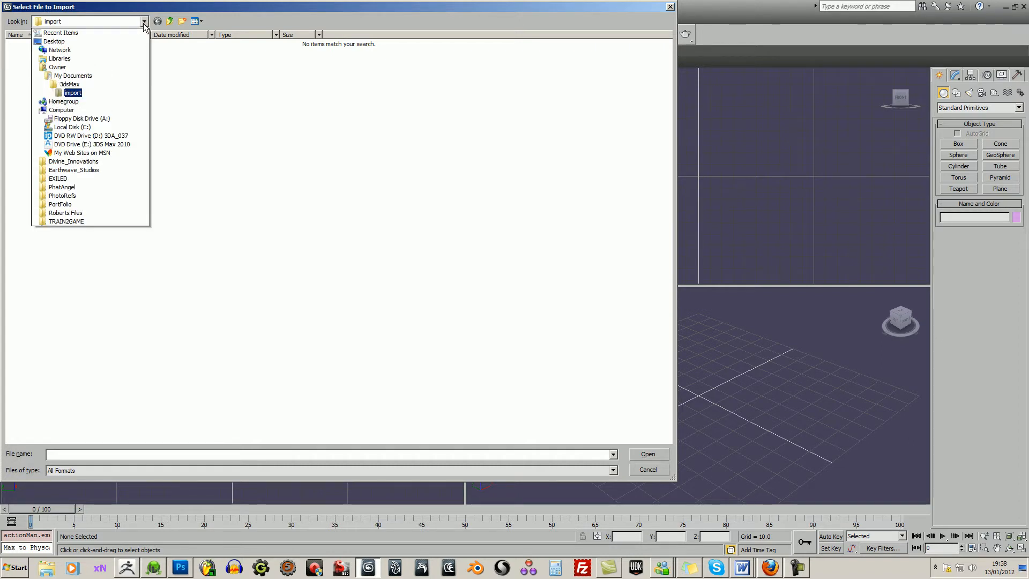
click(116, 41)
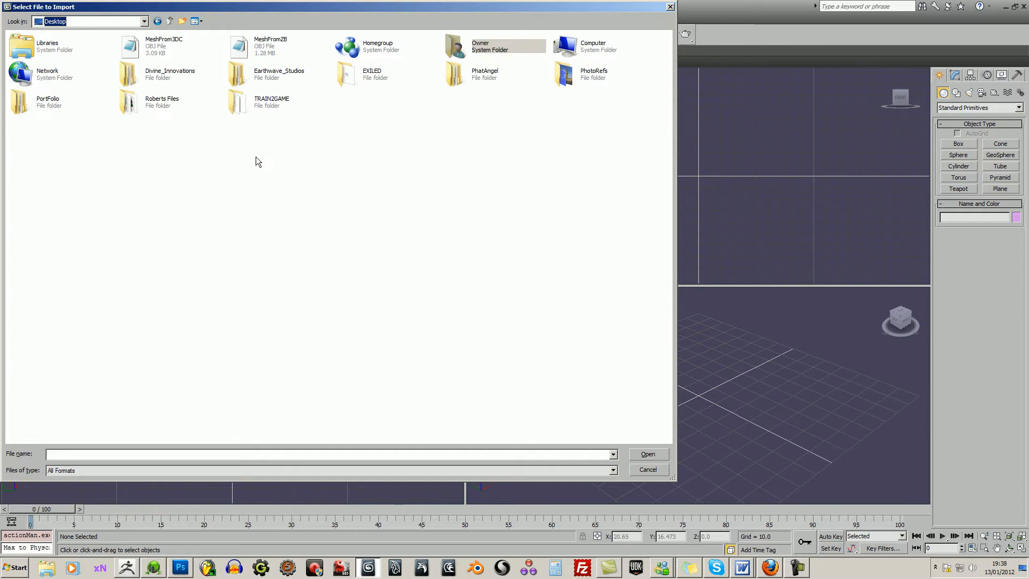
click(455, 472)
click(455, 473)
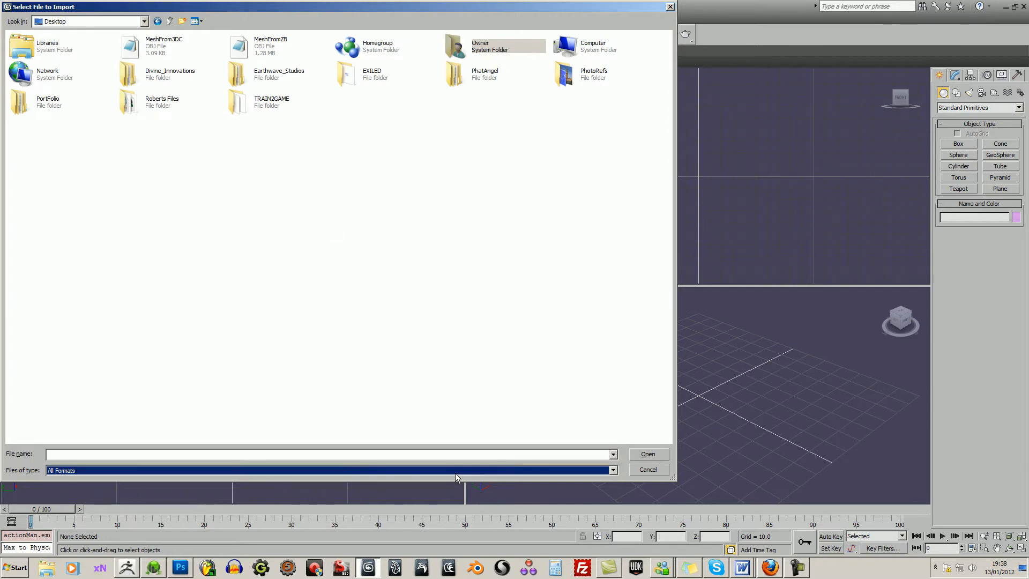
Import the MeshFrom3DC OBJ with the default import options, skipping the missing map and closing the import summary
double_click(142, 46)
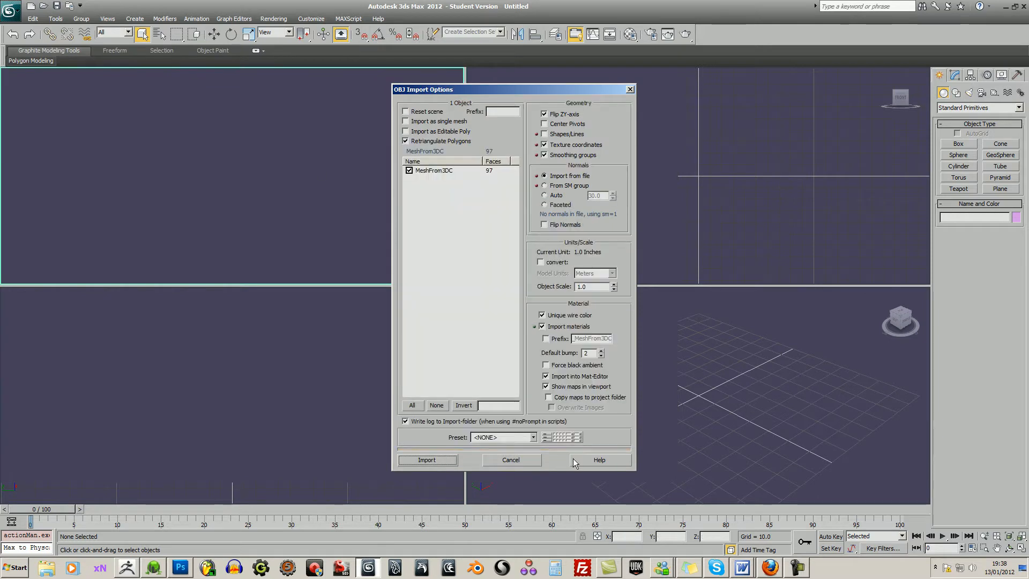
click(452, 461)
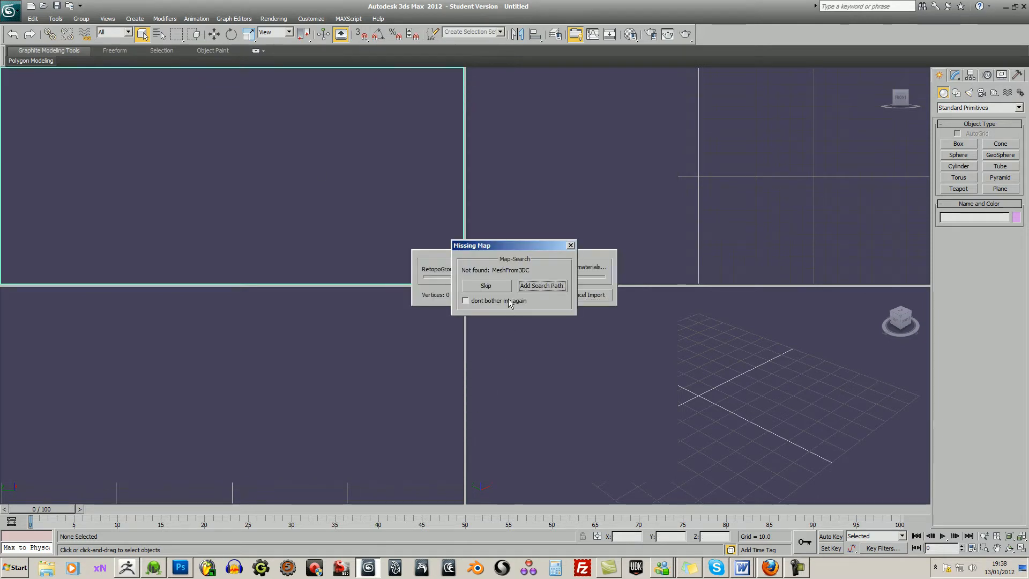
click(506, 286)
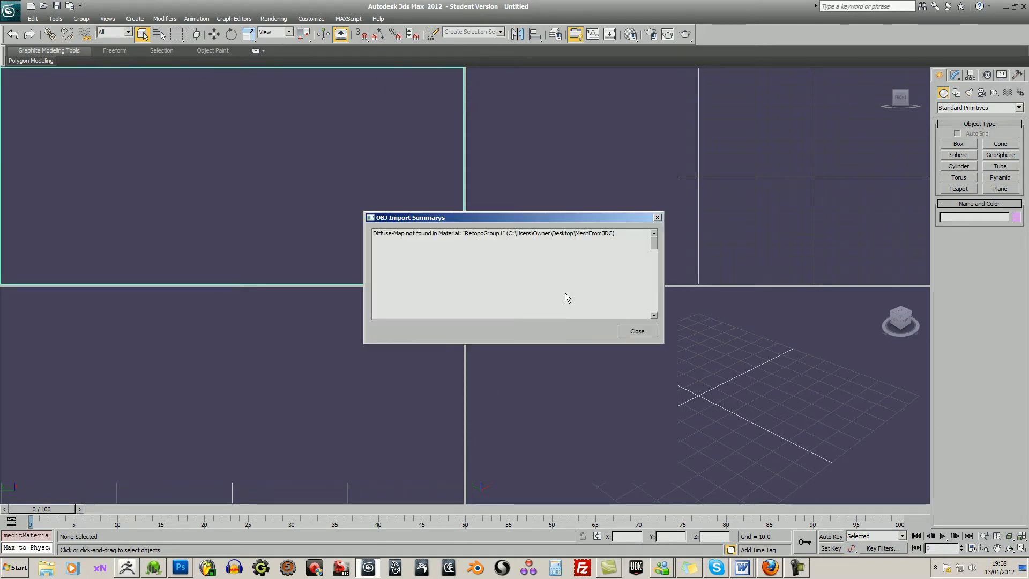
click(643, 332)
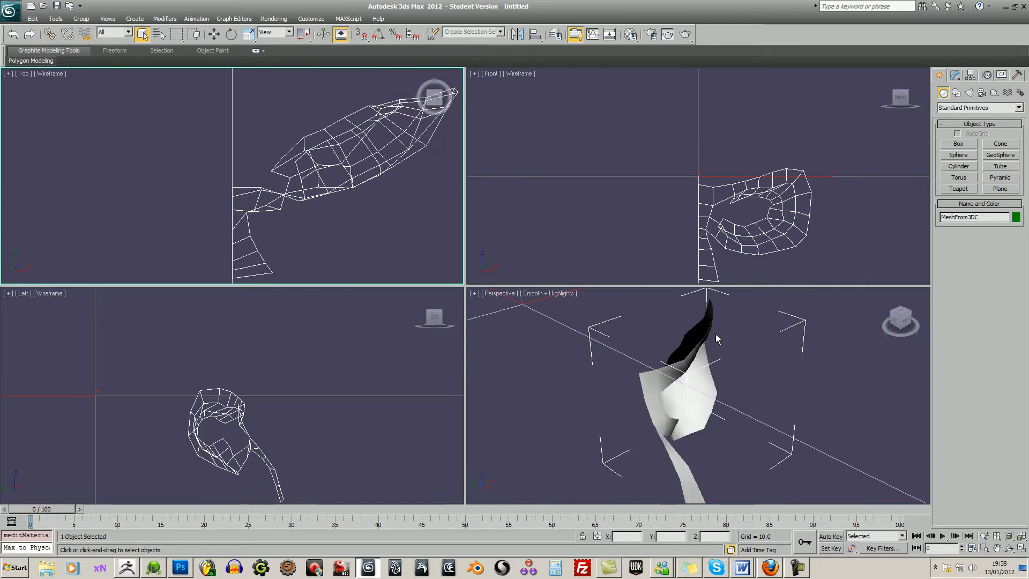
Apply a Symmetry modifier to the imported half mask mesh and expand its sub-levels in the stack
middle_drag(821, 258, 751, 171)
click(782, 192)
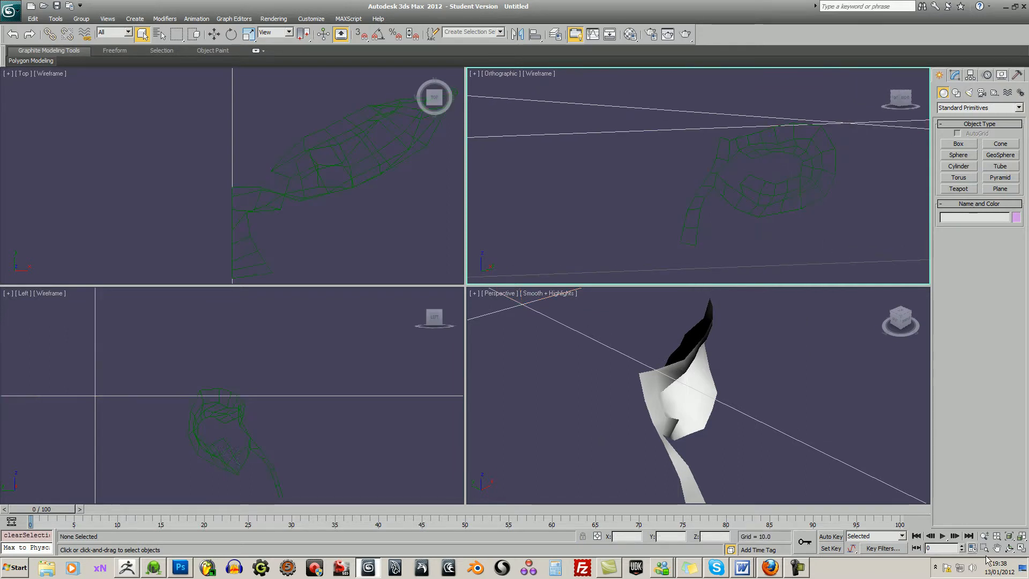
click(815, 172)
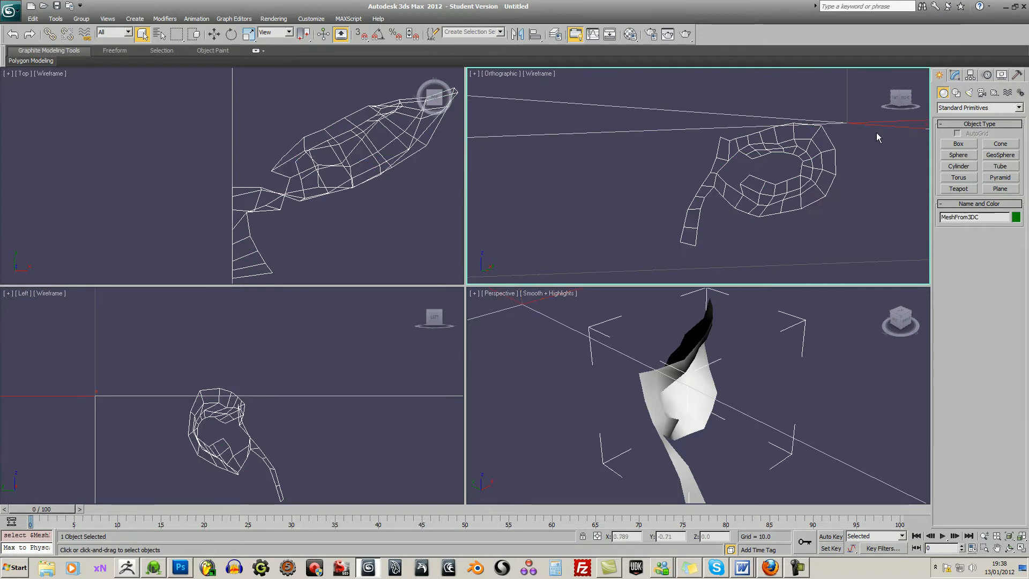
click(955, 75)
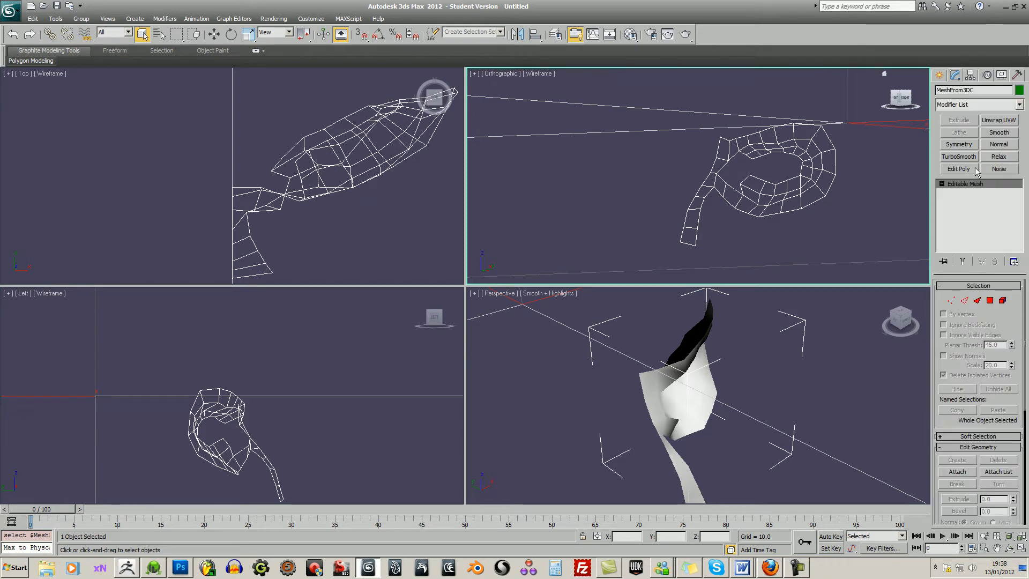
click(973, 144)
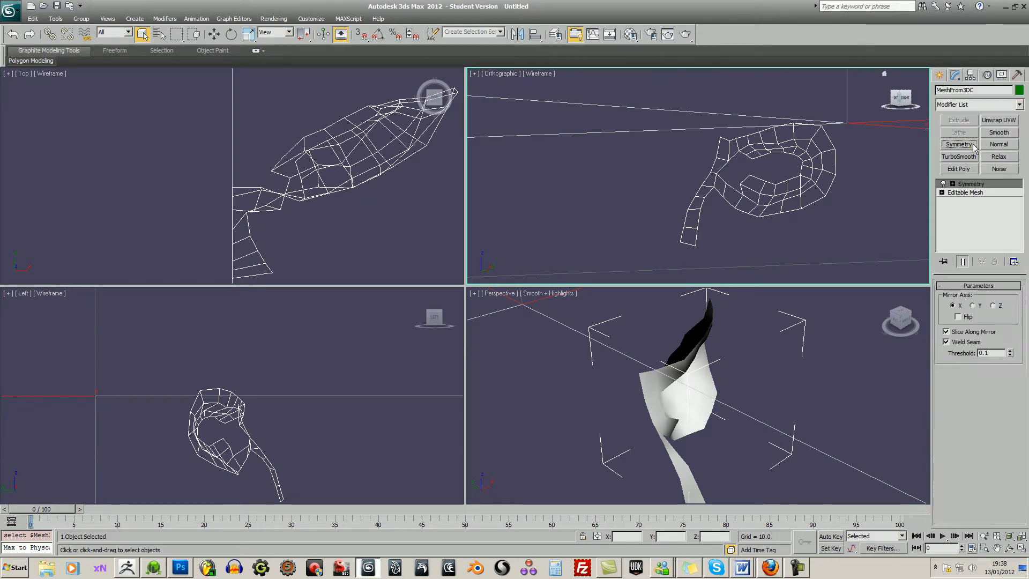
click(953, 184)
Examine the mirrored mask mesh in the perspective and front views, checking the seam along the nose
middle_drag(799, 381, 751, 355)
middle_drag(718, 416, 727, 370)
scroll(727, 370, down, 20)
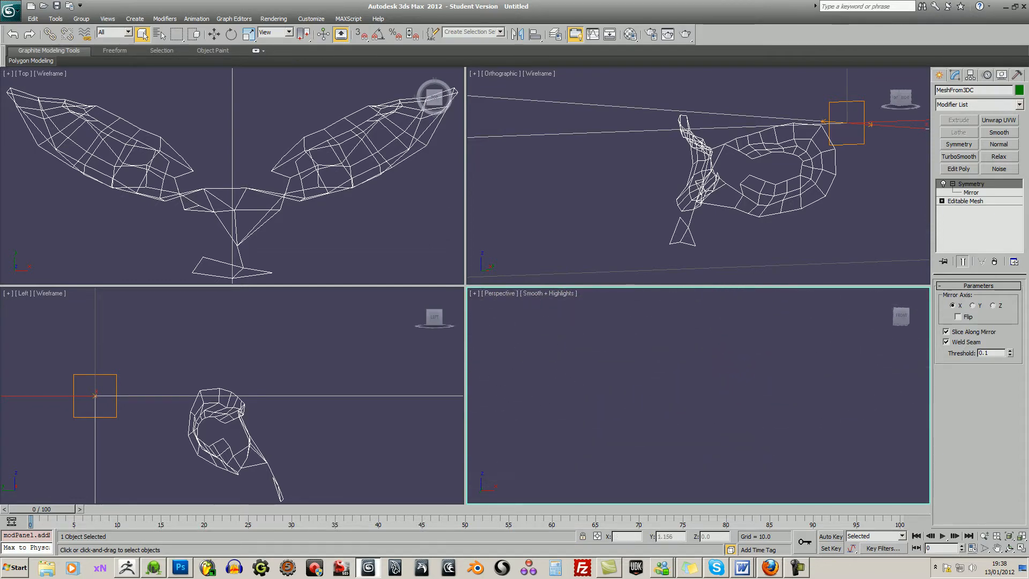
key(z)
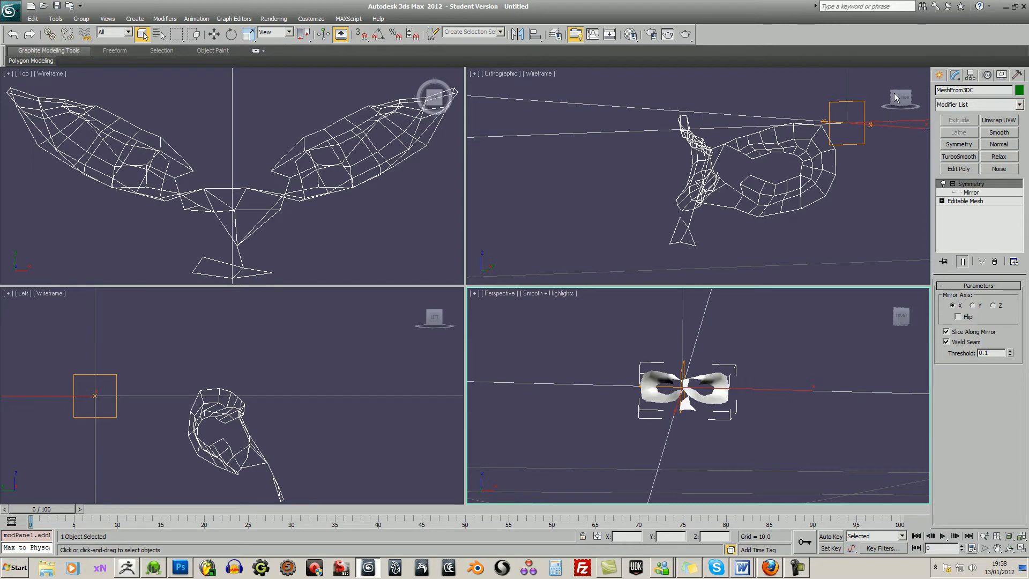
drag(894, 97, 895, 101)
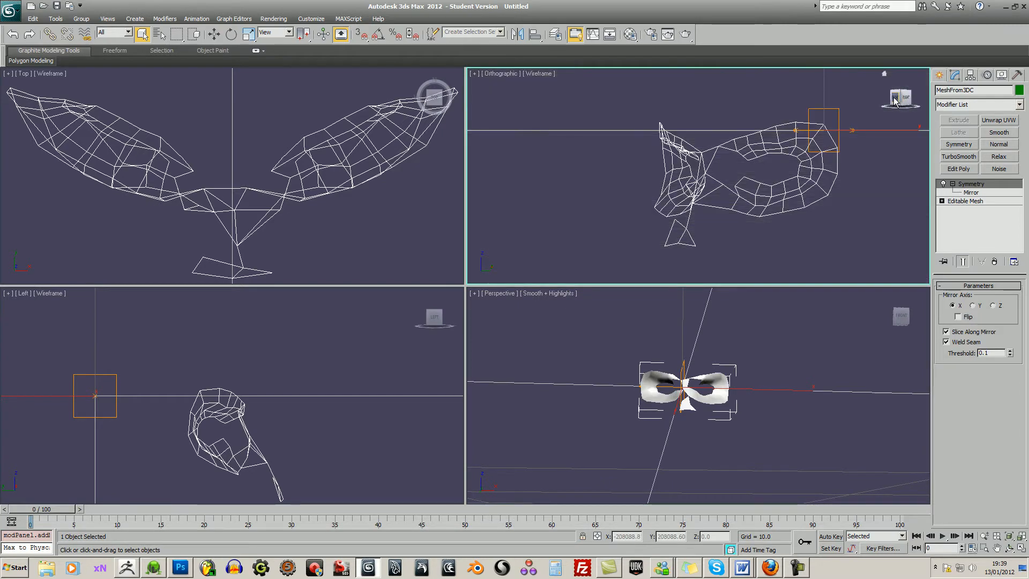
click(894, 100)
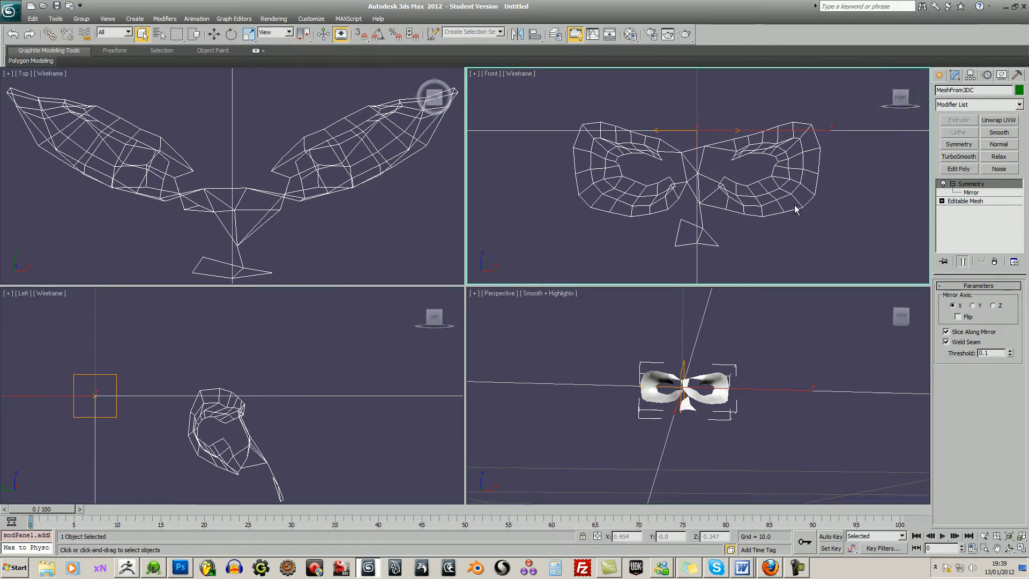
mouse_move(795, 200)
middle_down()
mouse_move(794, 186)
mouse_move(793, 209)
middle_up()
scroll(793, 208, down, 8)
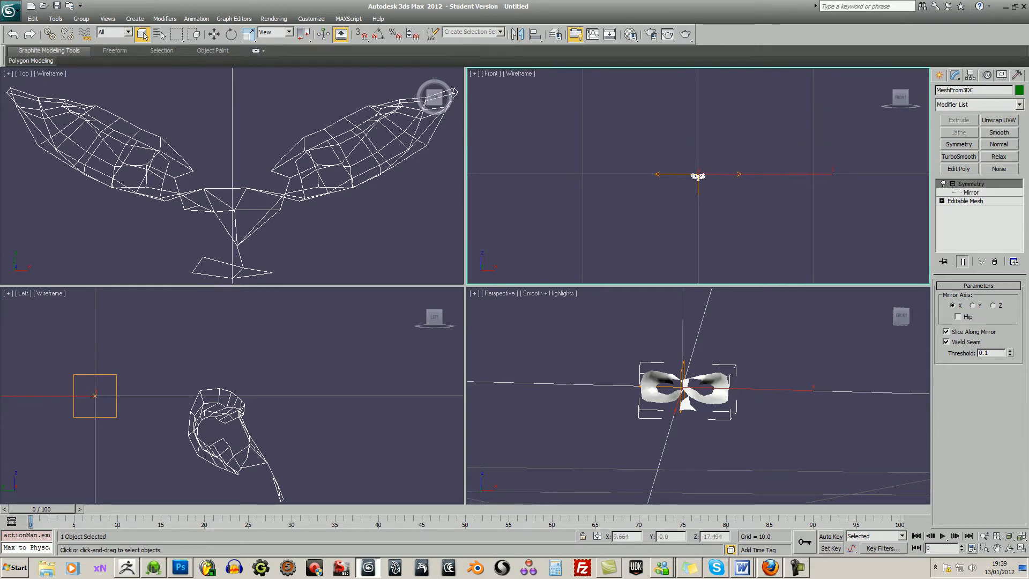
click(953, 201)
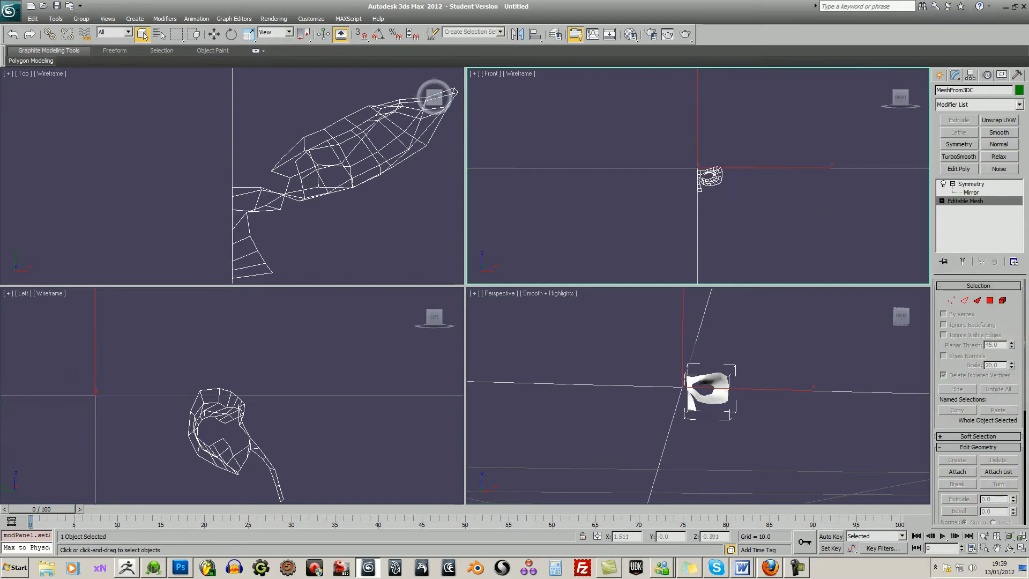
scroll(698, 177, up, 8)
click(941, 201)
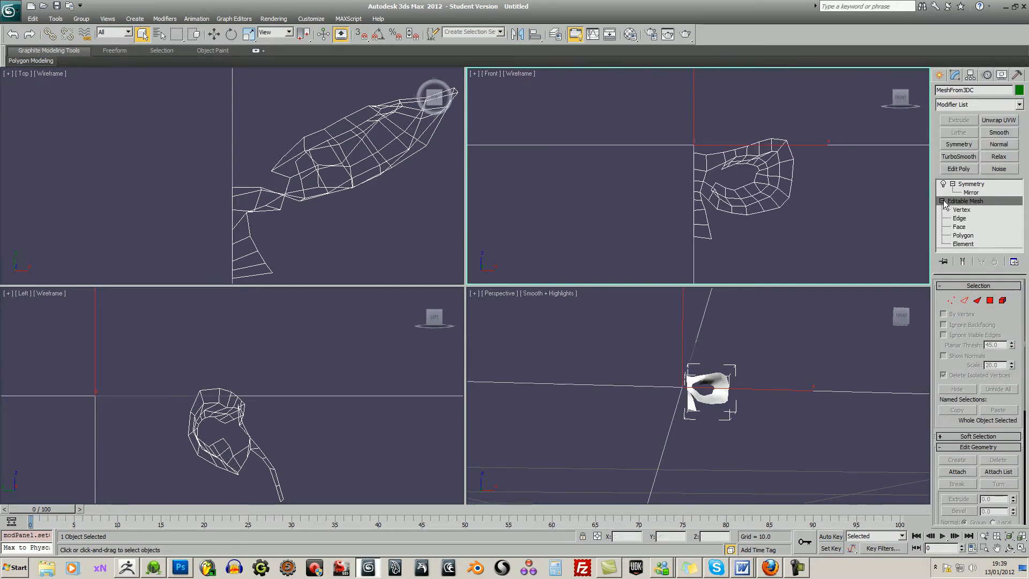
right_click(959, 203)
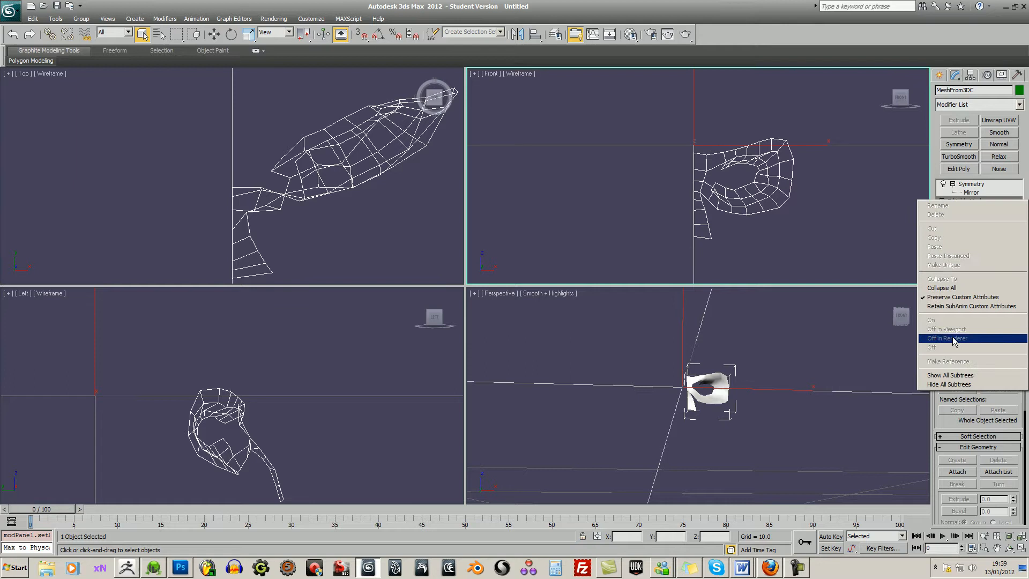
click(966, 197)
click(966, 208)
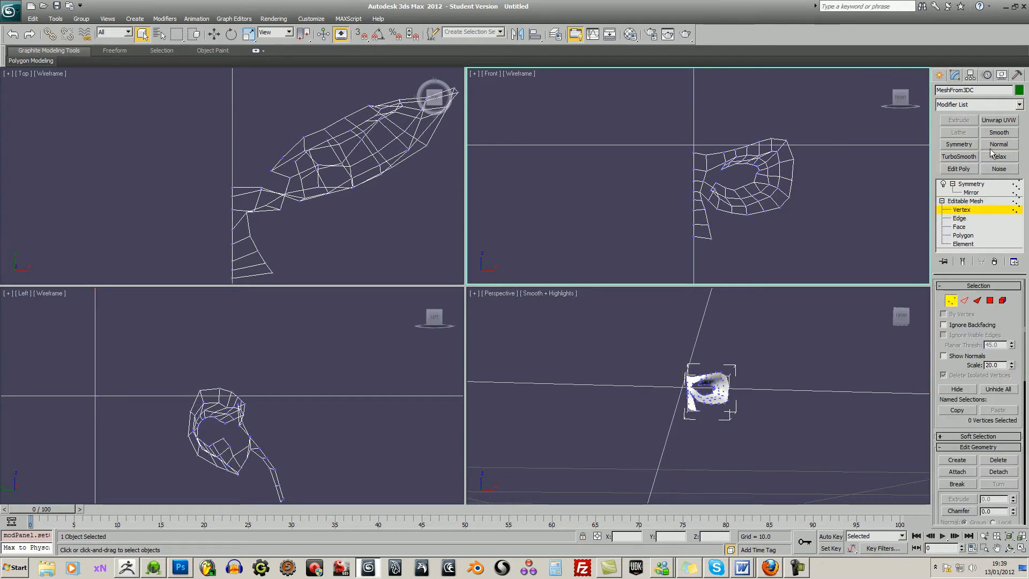
Add an Edit Poly modifier directly above the Editable Mesh and collapse the base of the stack to it
click(965, 201)
click(960, 169)
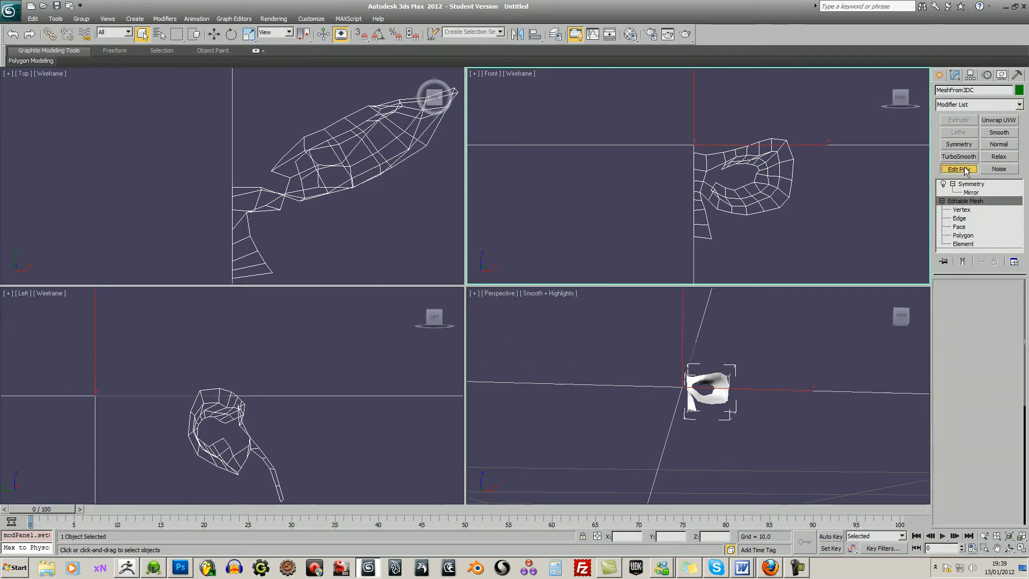
right_click(966, 201)
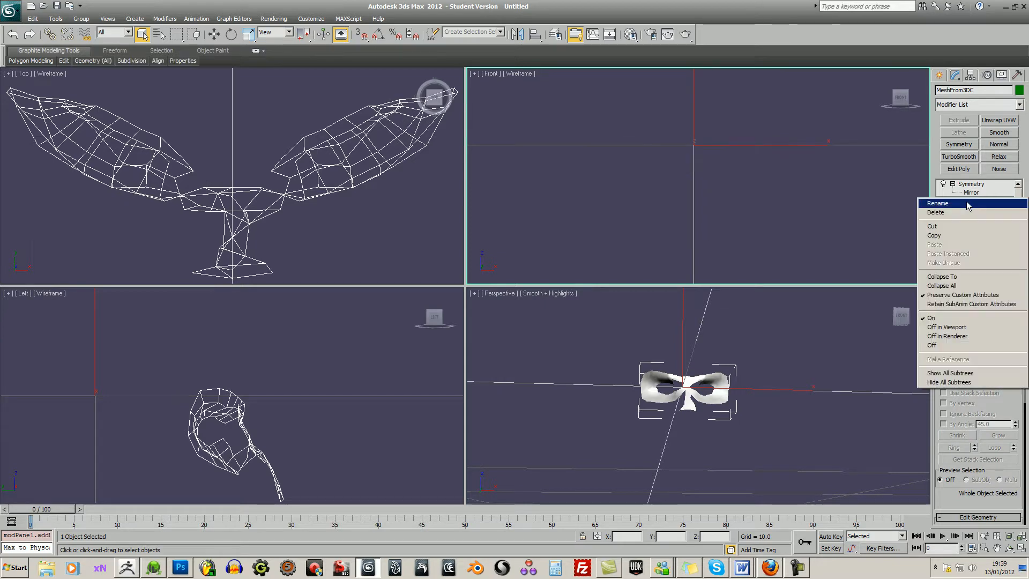
click(961, 278)
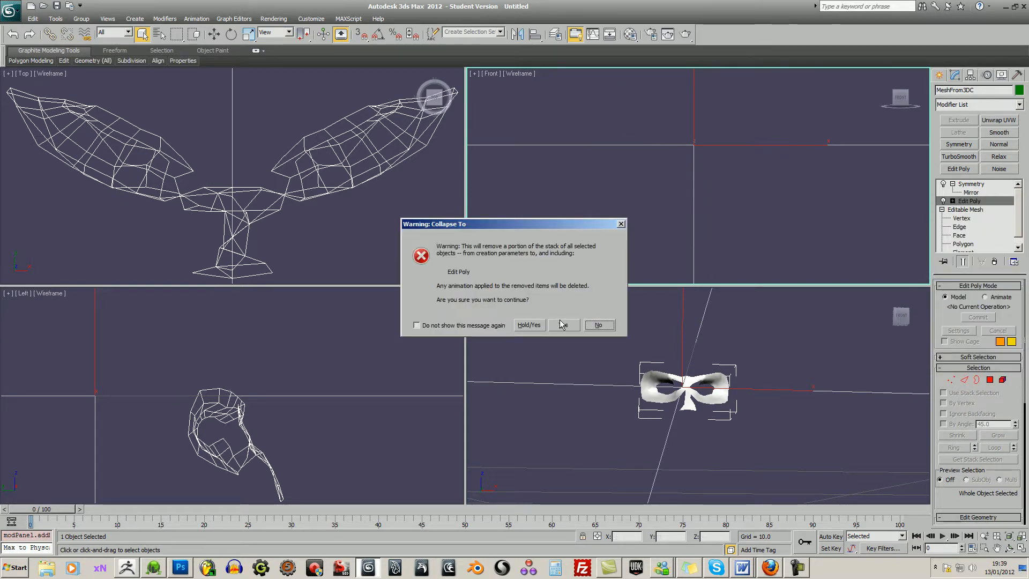
click(529, 324)
Move the Symmetry mirror plane about -0.049 along X so the two mask halves join across the nose
click(958, 193)
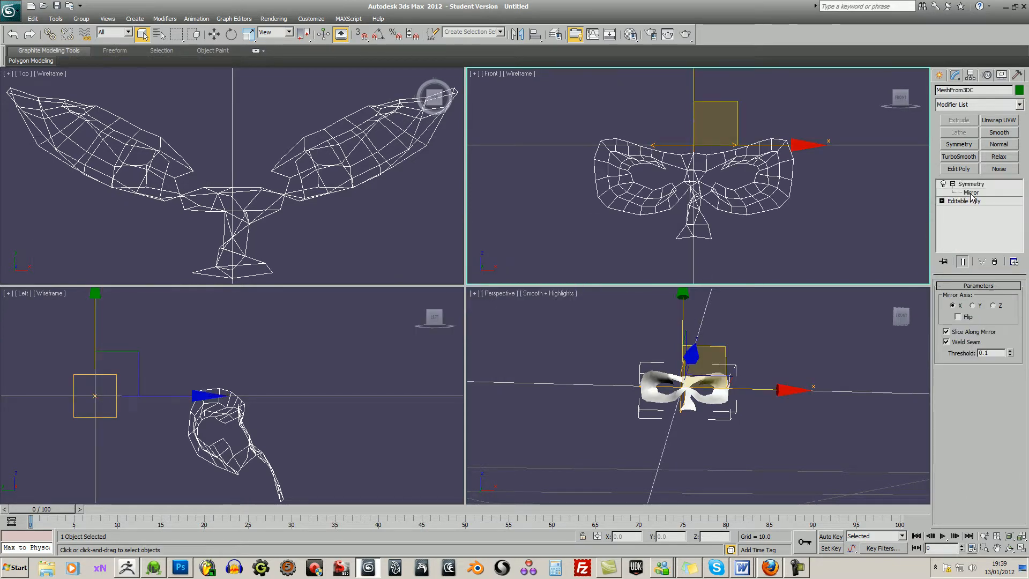
drag(802, 143, 793, 143)
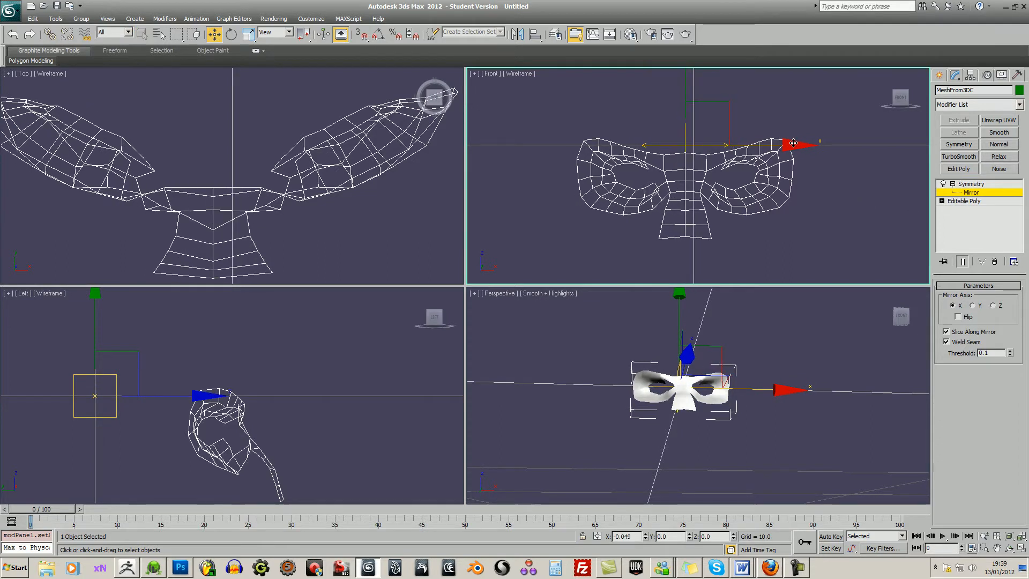
click(964, 185)
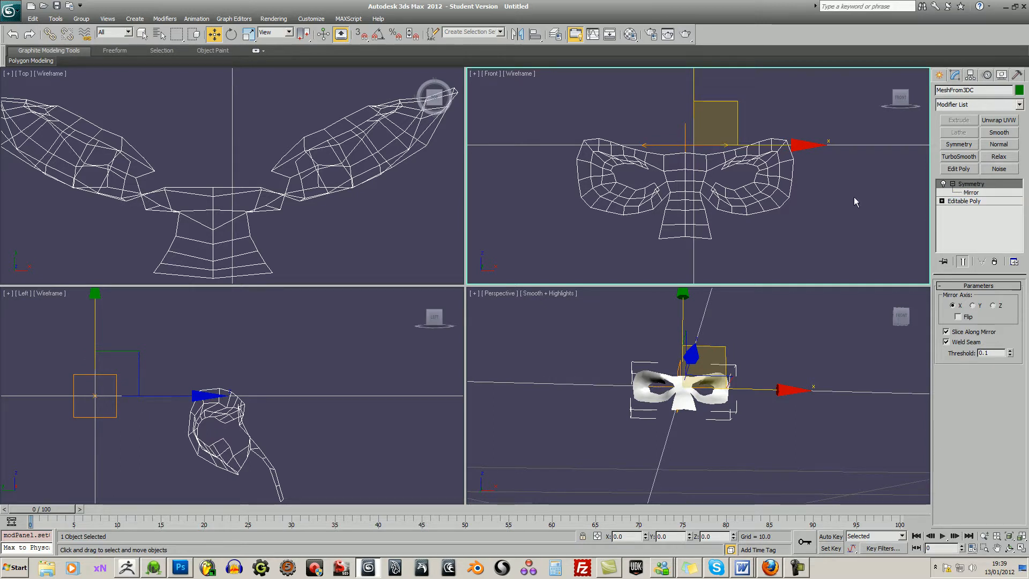
Collapse the Symmetry modifier into the mask's Editable Poly, keeping both halves as one mesh
middle_drag(848, 195, 850, 194)
middle_drag(763, 461, 802, 448)
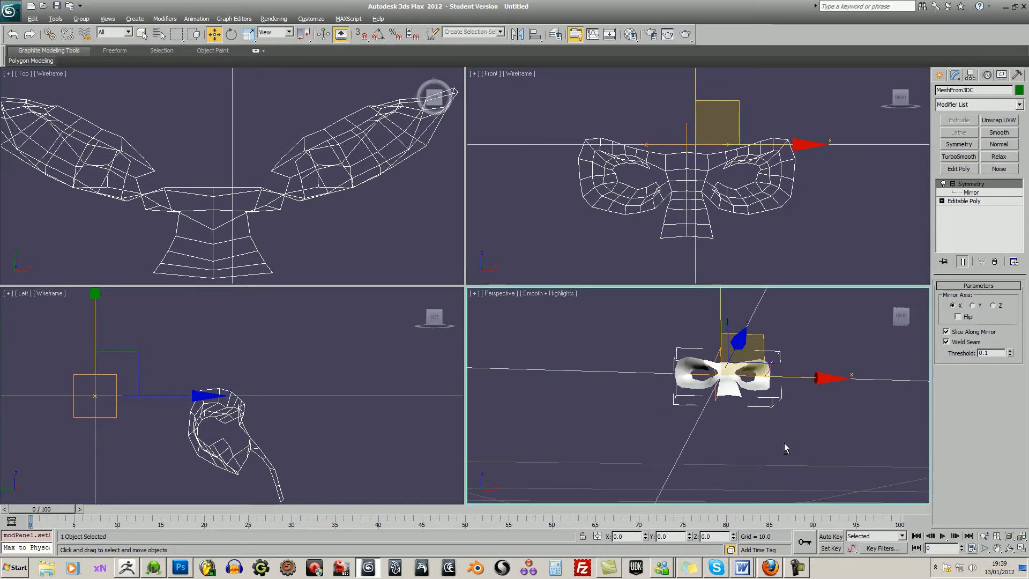
click(784, 444)
right_click(970, 185)
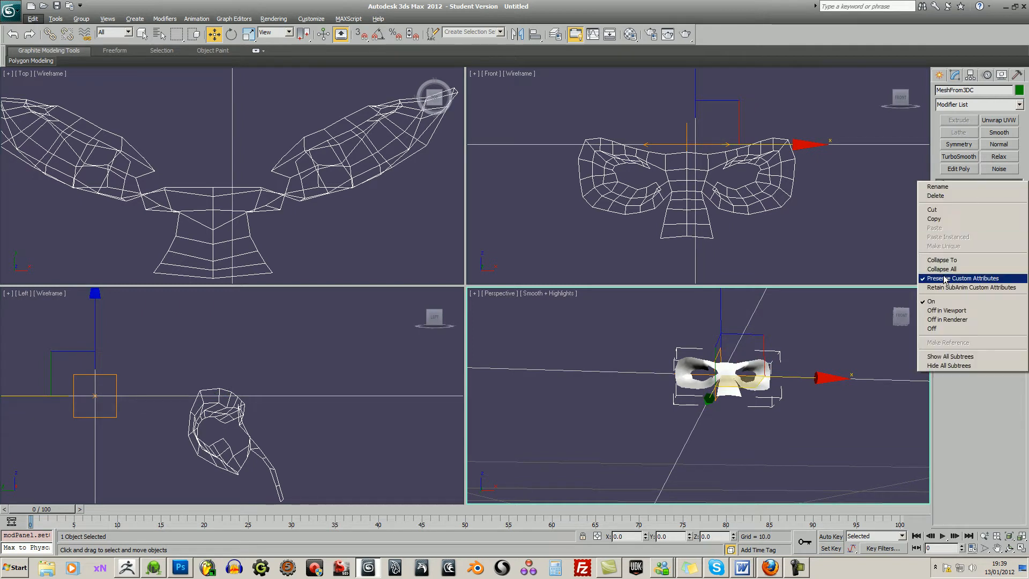
click(951, 259)
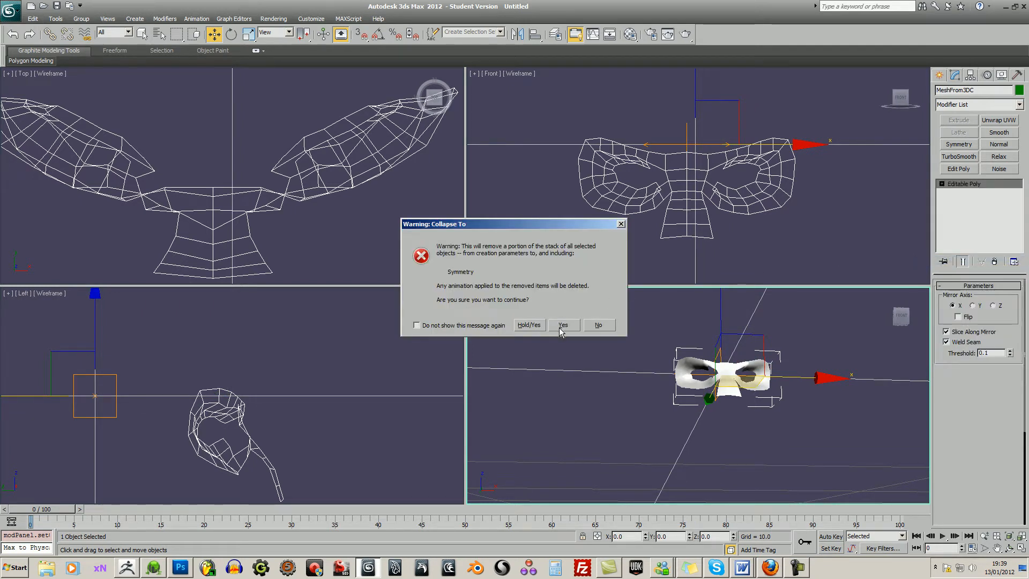
click(561, 326)
middle_click(784, 226)
middle_drag(783, 226, 780, 227)
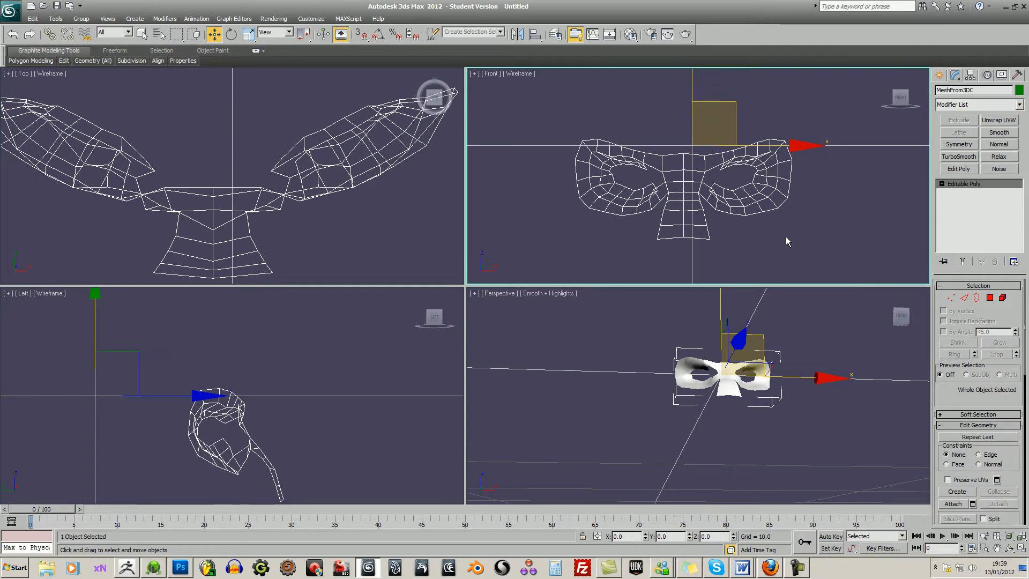
click(942, 184)
click(951, 298)
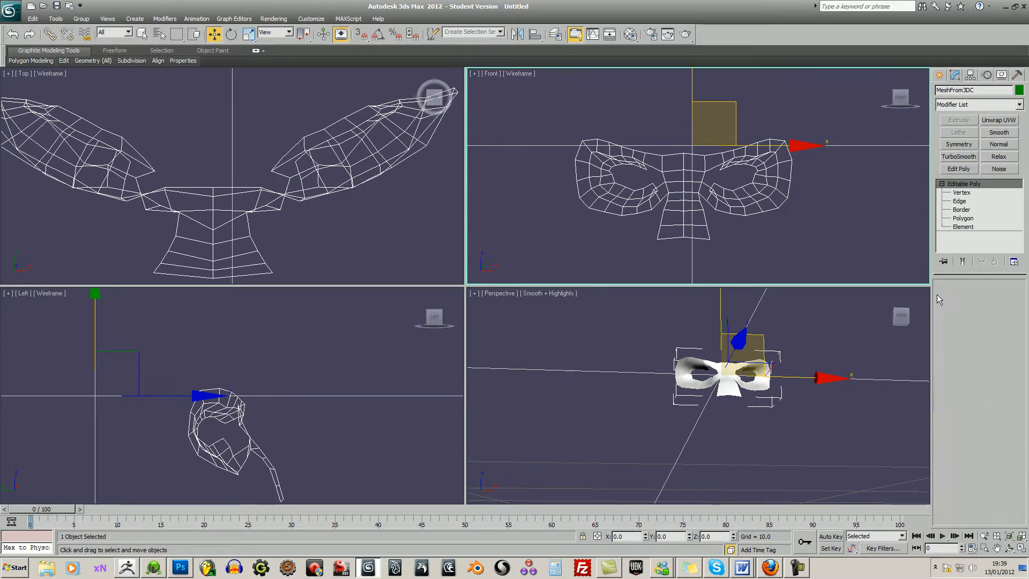
key(1)
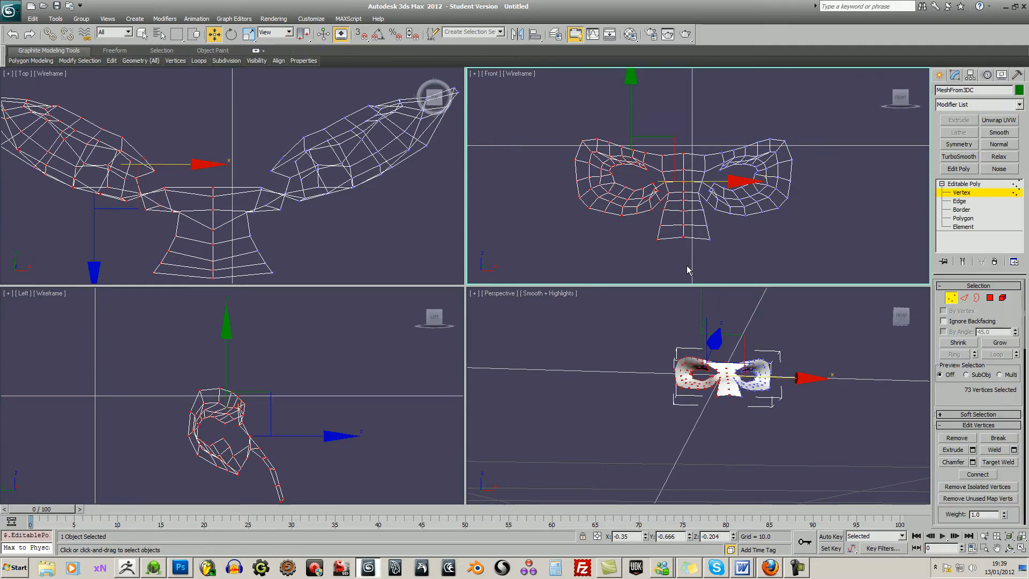
click(955, 186)
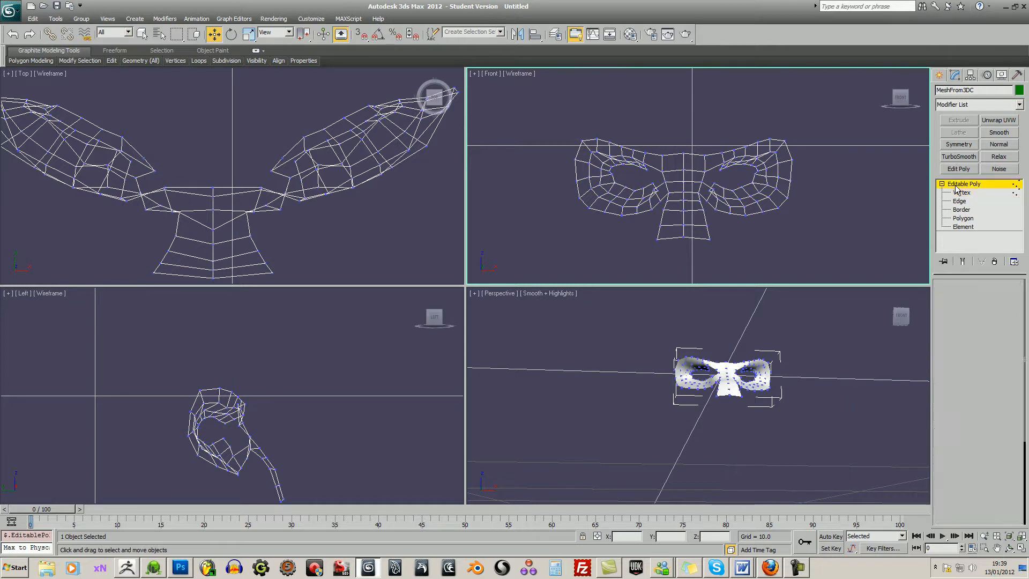
Center the mask's pivot to the object using Affect Pivot Only
click(970, 74)
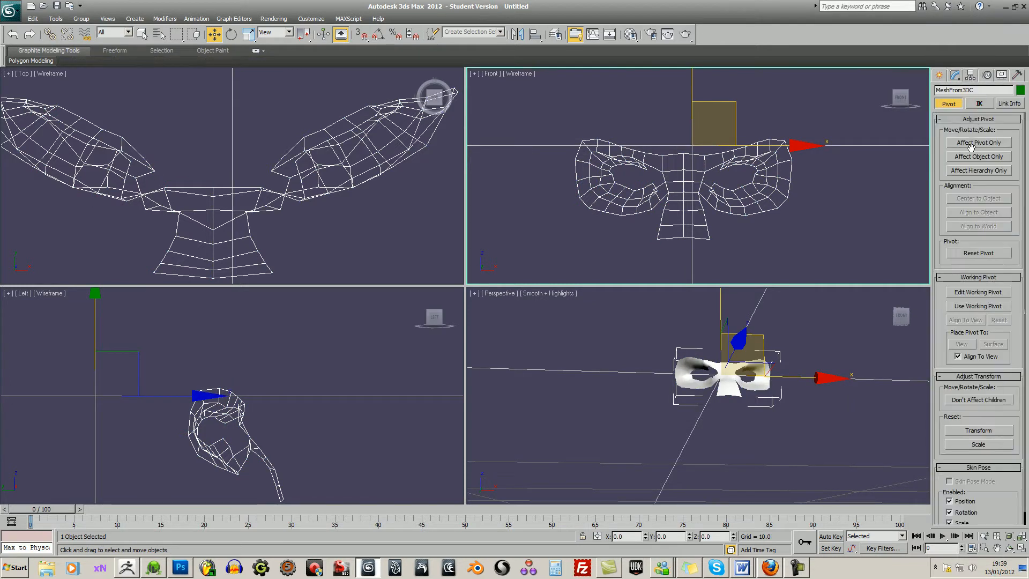
click(976, 143)
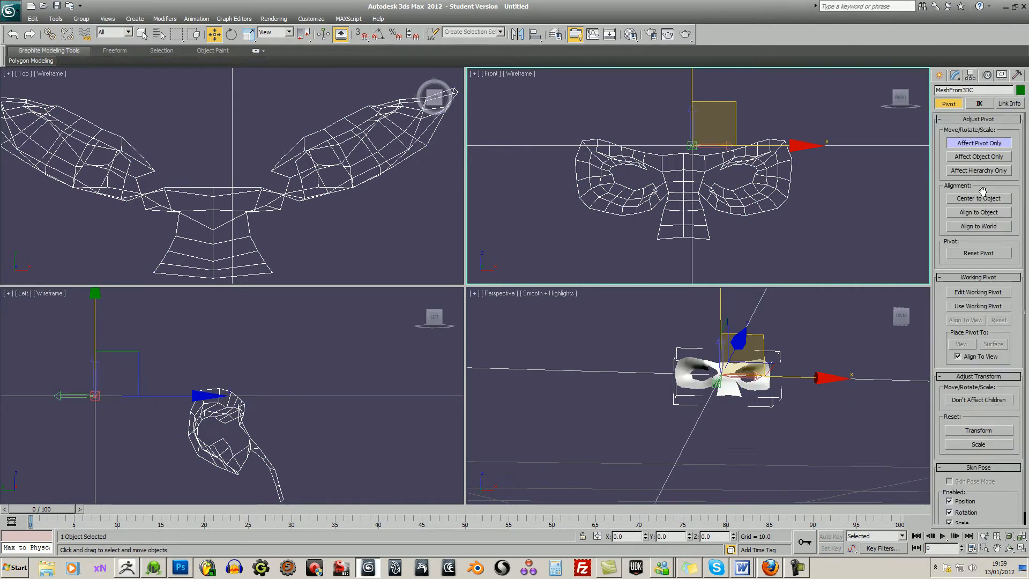
click(981, 197)
click(939, 75)
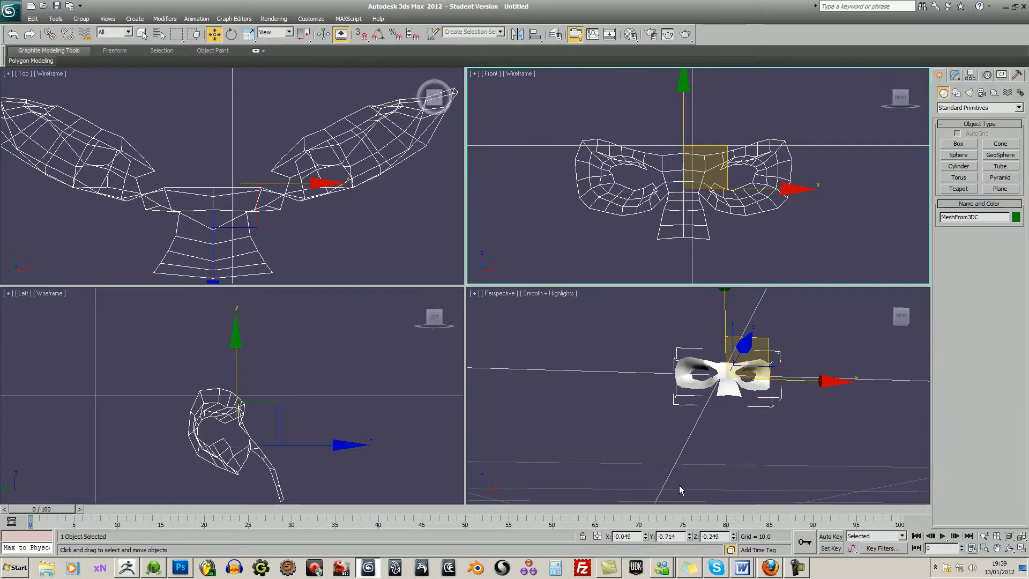
Move the mask to the world origin with its X, Y and Z position at 0.0
right_click(646, 536)
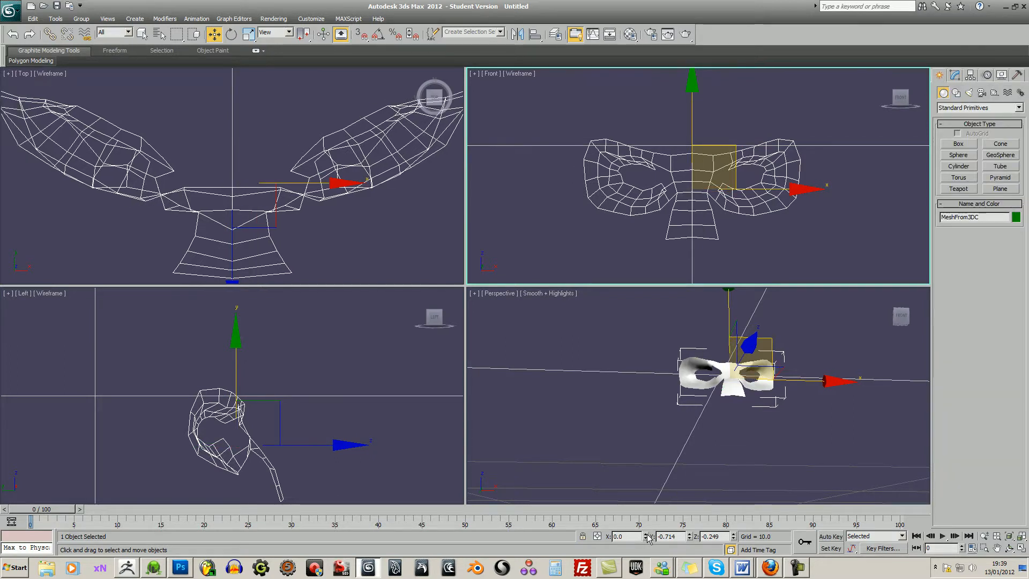
right_click(690, 538)
right_click(733, 537)
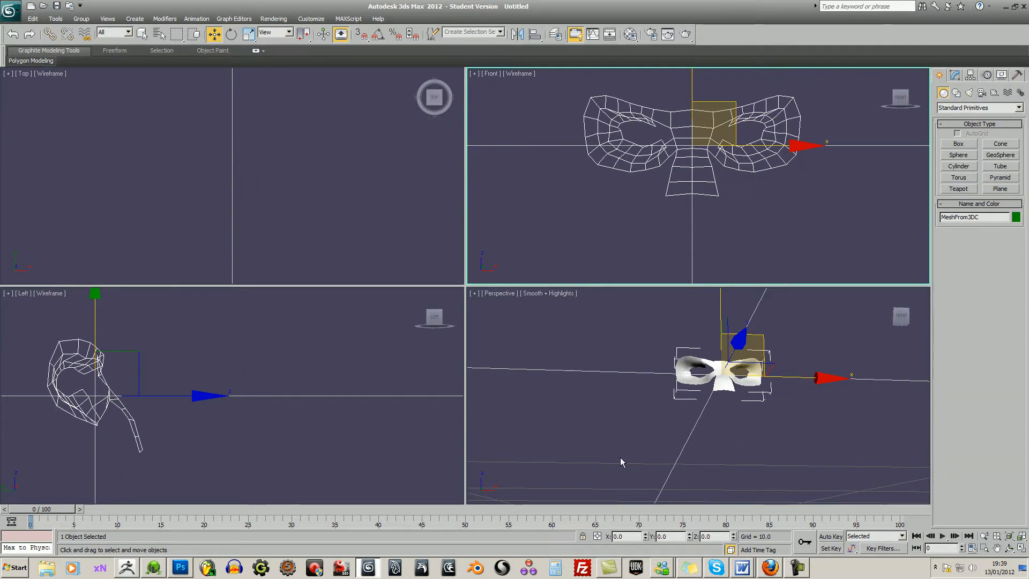
Scale the whole mask up uniformly to about 2227.5 percent and frame it in all viewports
click(249, 34)
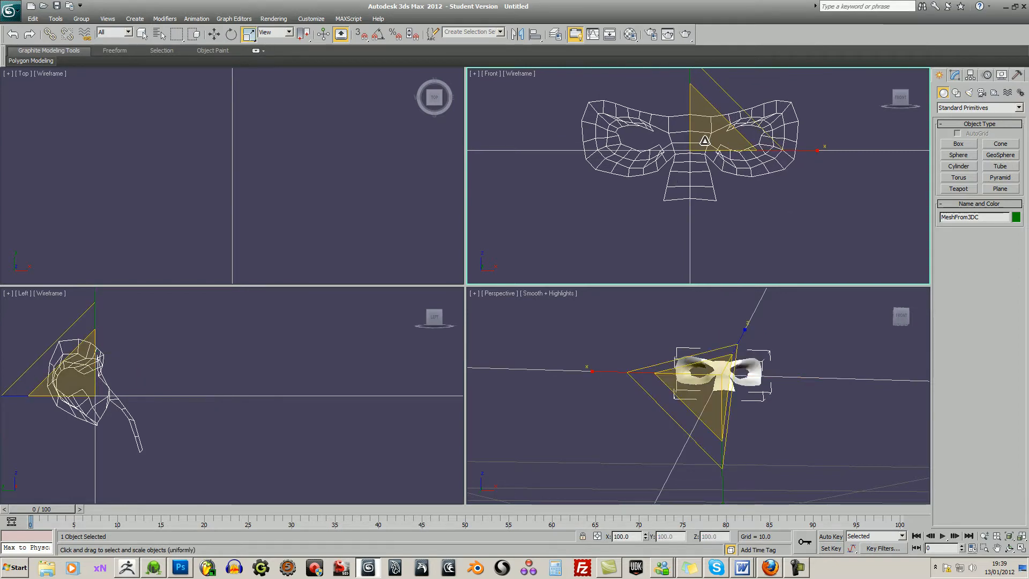
drag(704, 140, 745, 230)
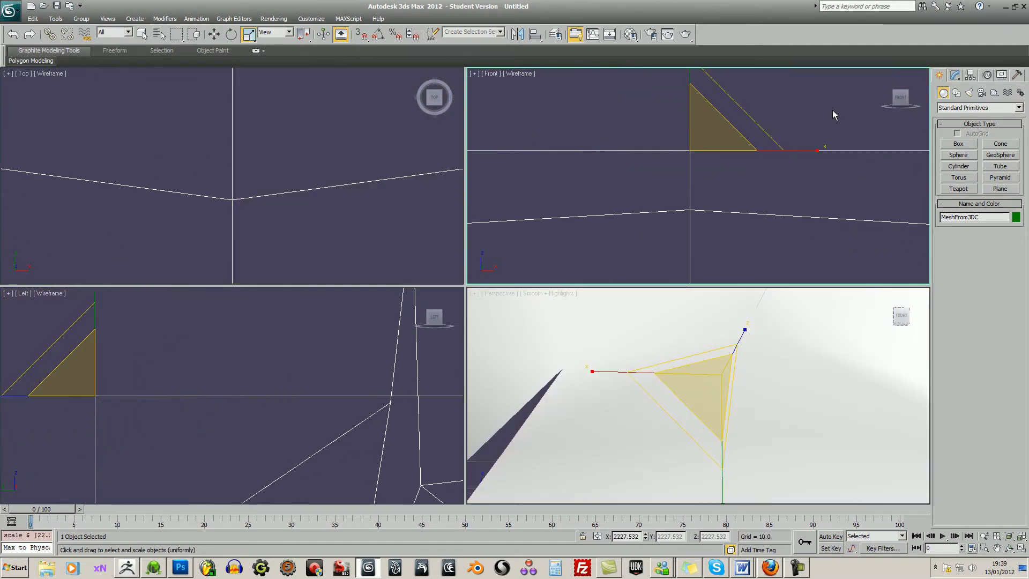
click(1021, 536)
scroll(745, 418, down, 3)
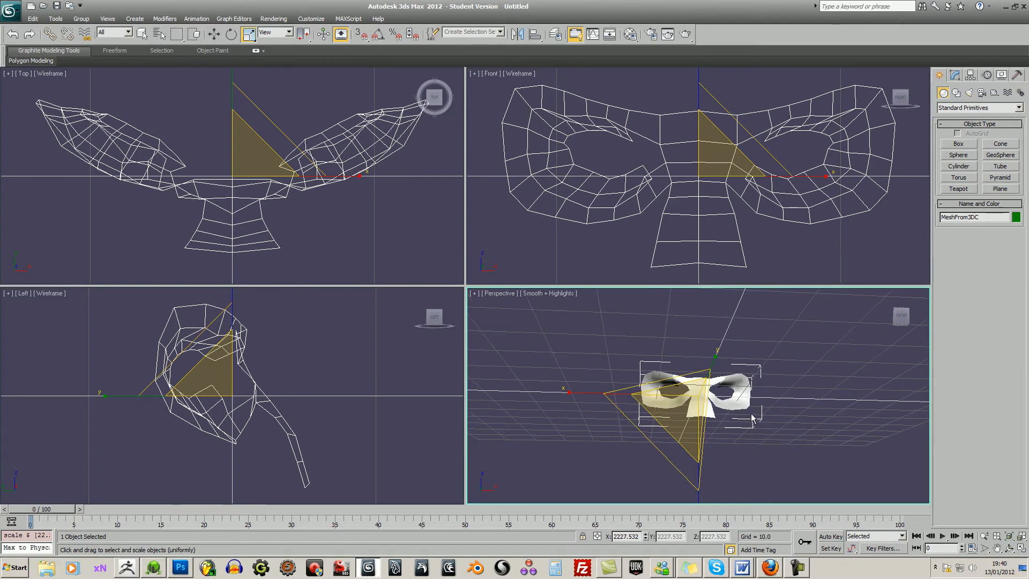
middle_drag(744, 413, 732, 444)
scroll(753, 458, up, 3)
drag(726, 410, 802, 143)
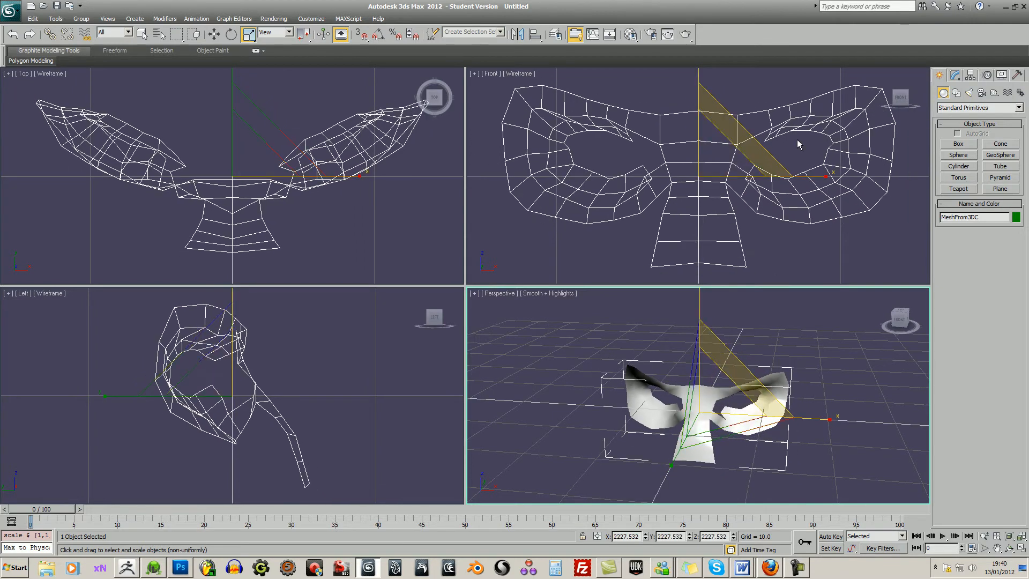
Delete all vertices on one half of the mask in the front view, leaving the nose's centre line intact
click(958, 75)
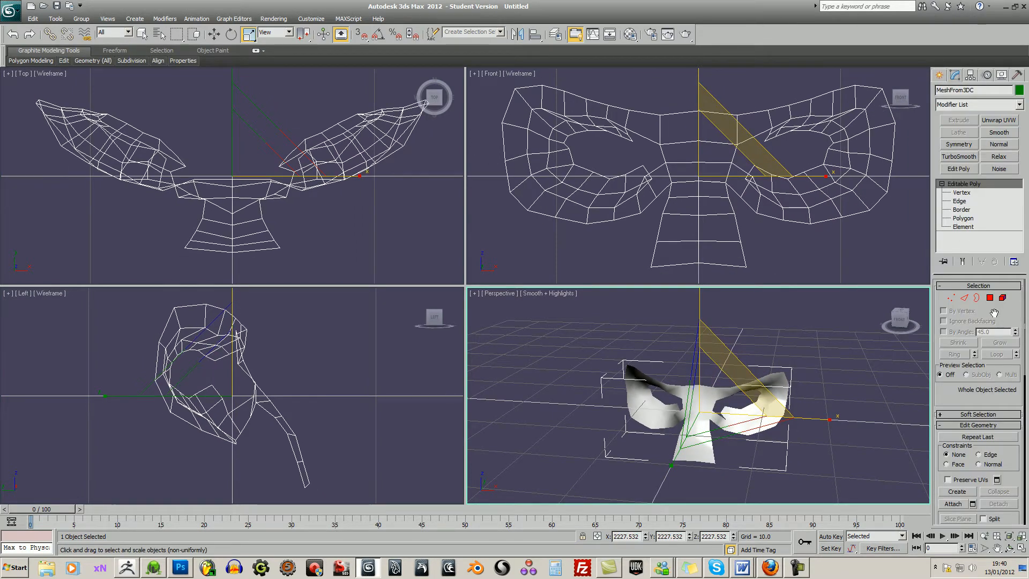
click(950, 298)
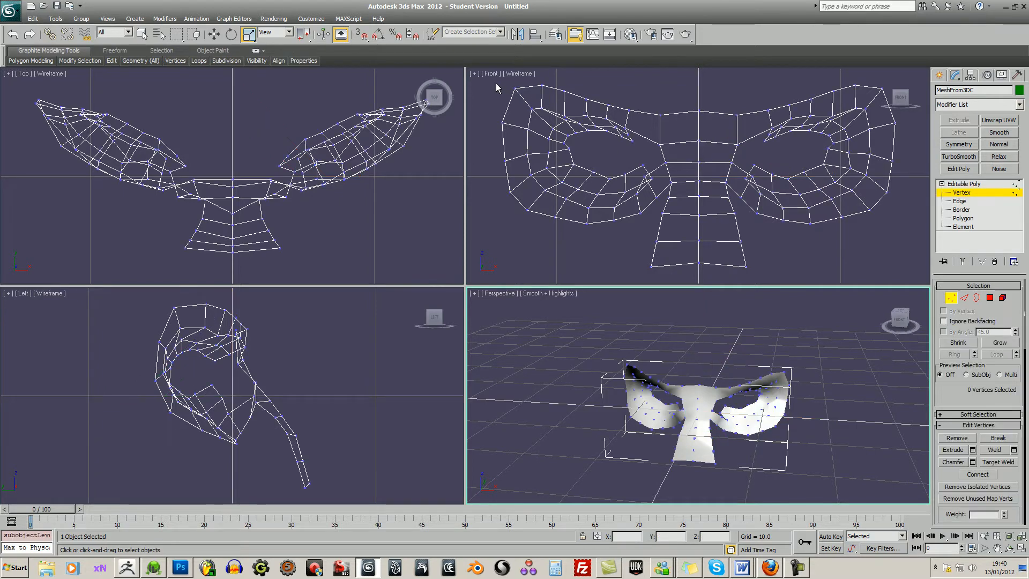
drag(497, 84, 687, 285)
key(Delete)
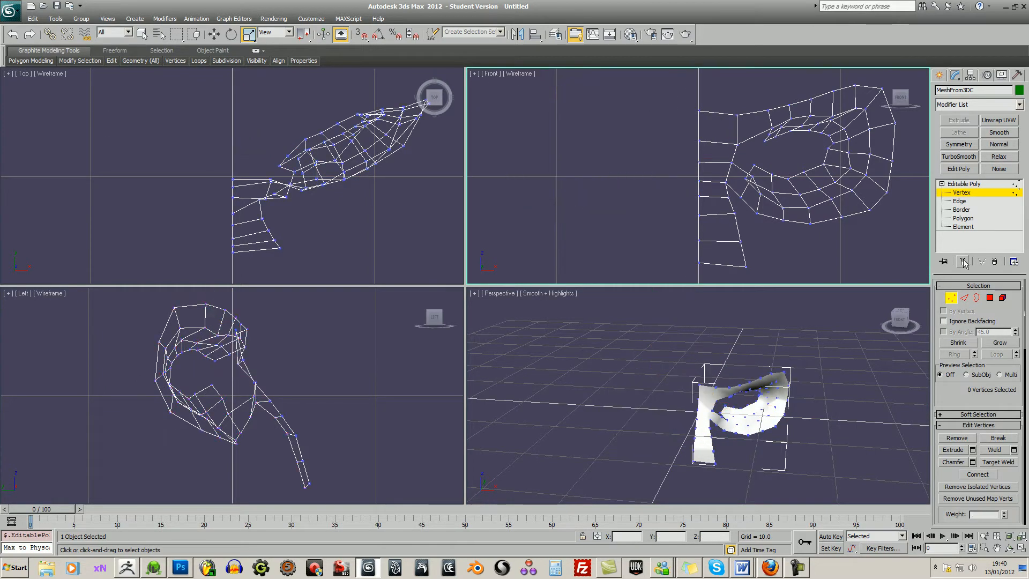
Add a Symmetry modifier mirroring the half mask across X, with Weld Seam on and a threshold of 0.08
click(965, 185)
click(958, 145)
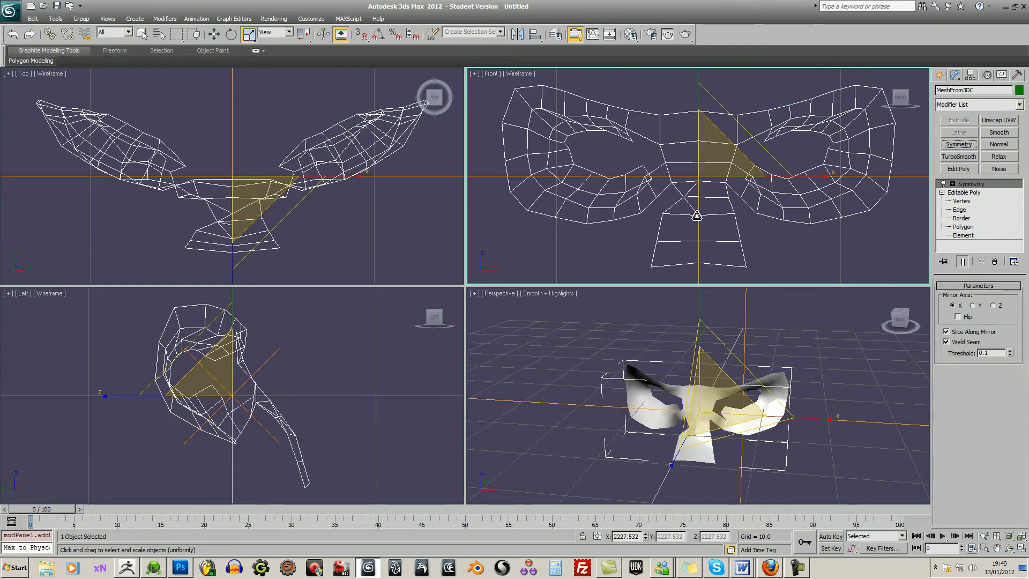
click(952, 183)
click(967, 193)
click(967, 193)
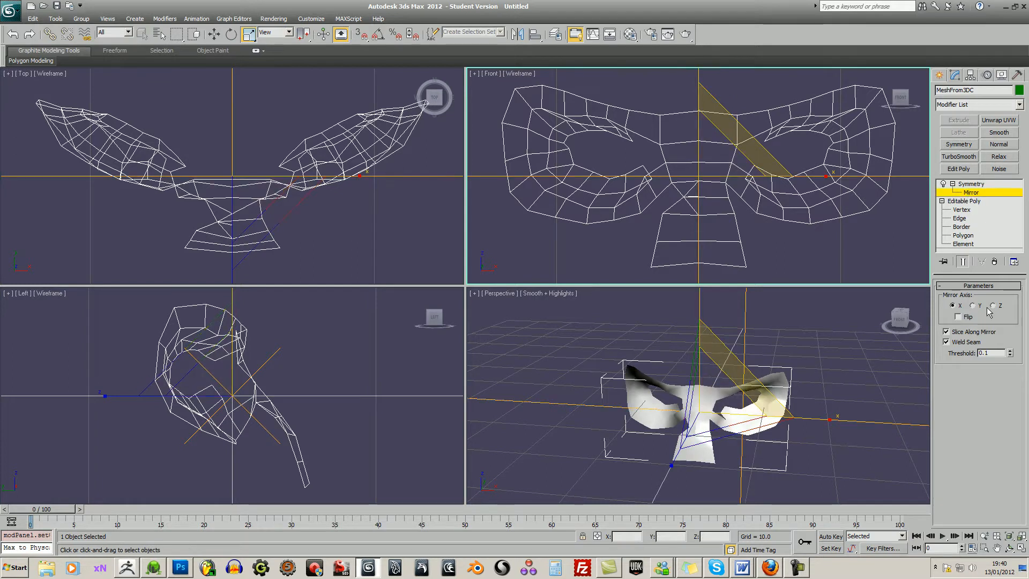
click(965, 344)
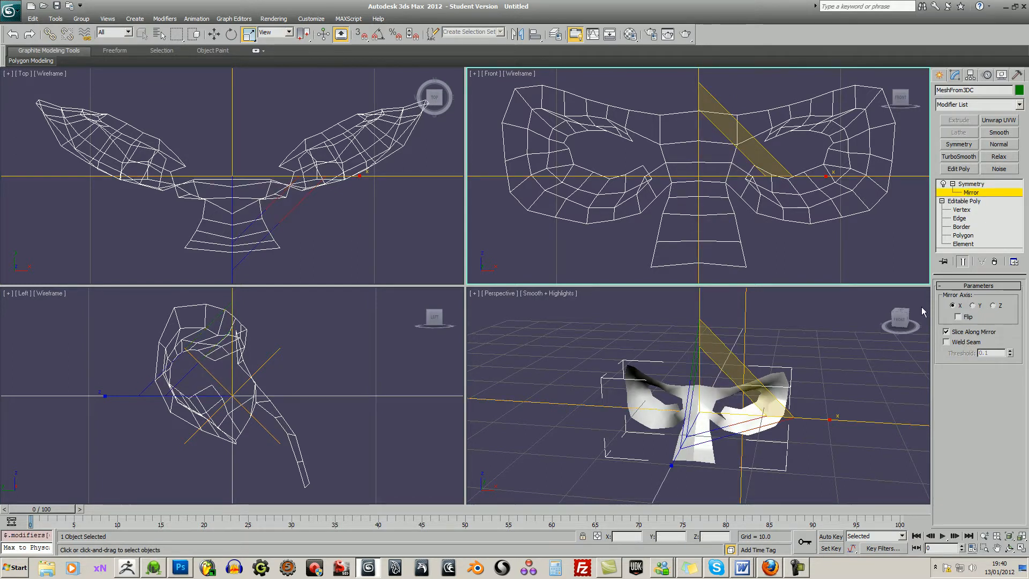
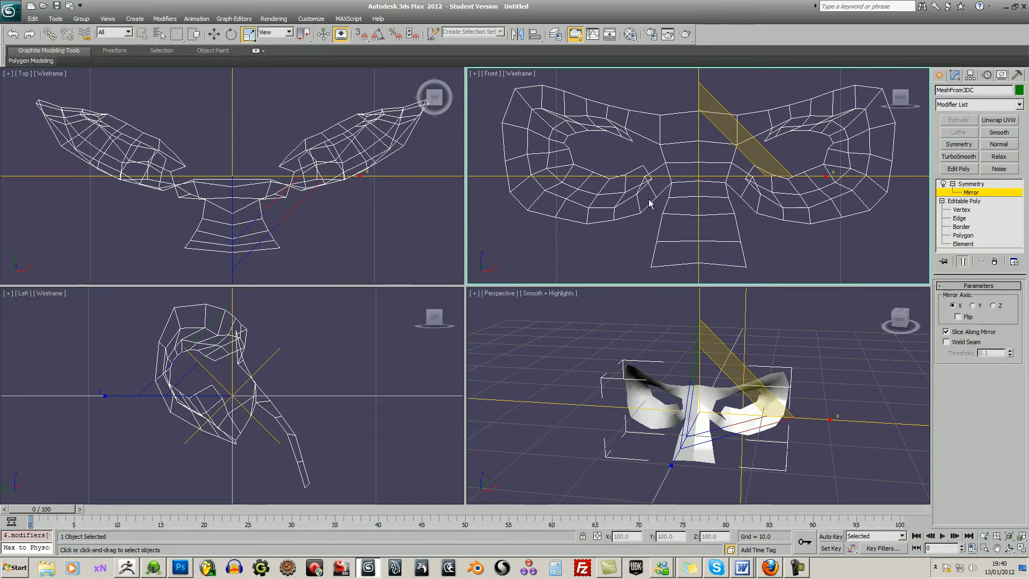
click(947, 341)
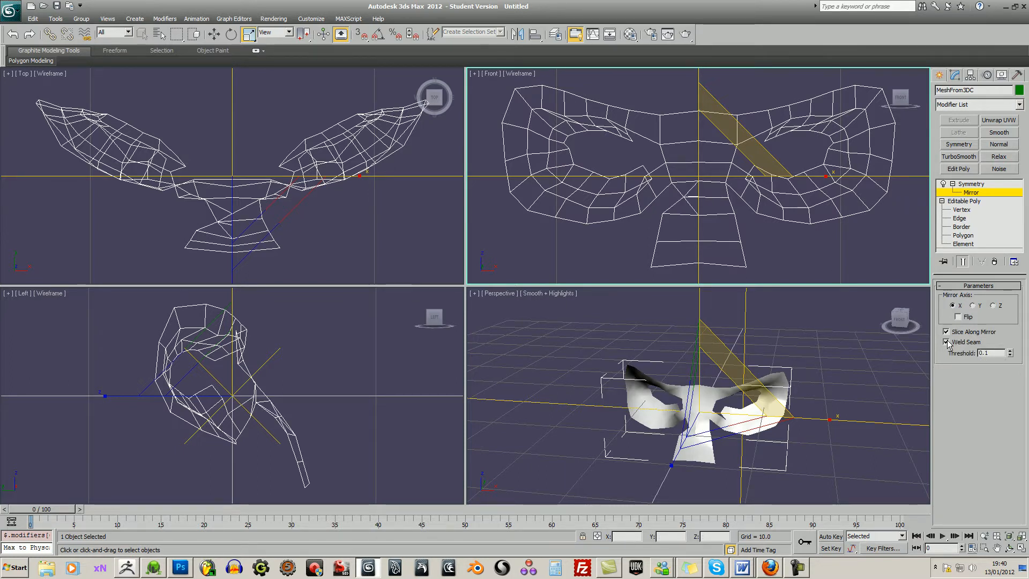
click(1010, 356)
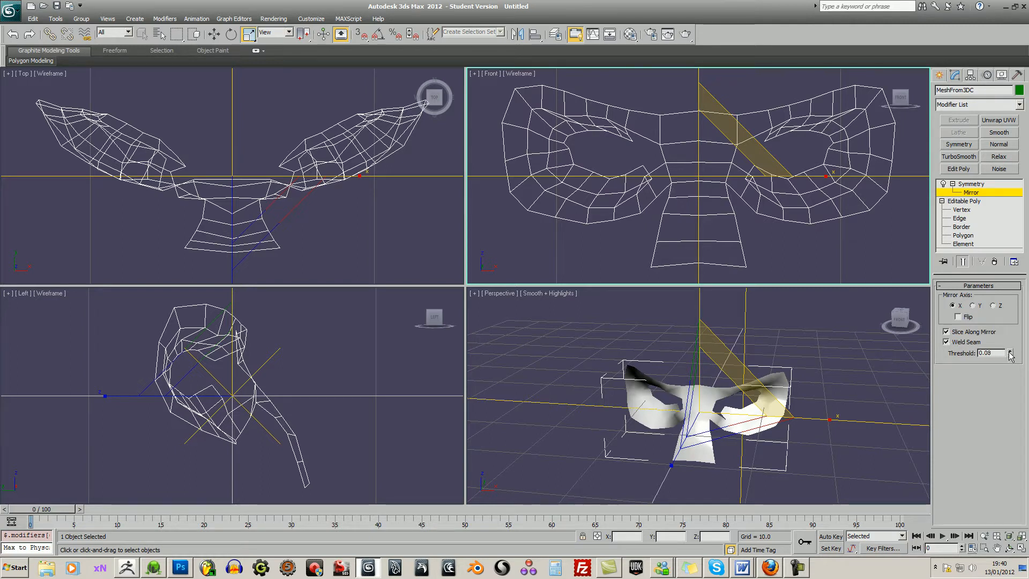
Maximize the perspective view, hide the grid and display the mask shaded with edged faces, angled toward the eye opening
mouse_move(743, 150)
middle_down()
mouse_move(731, 138)
mouse_move(742, 147)
middle_up()
middle_click(721, 423)
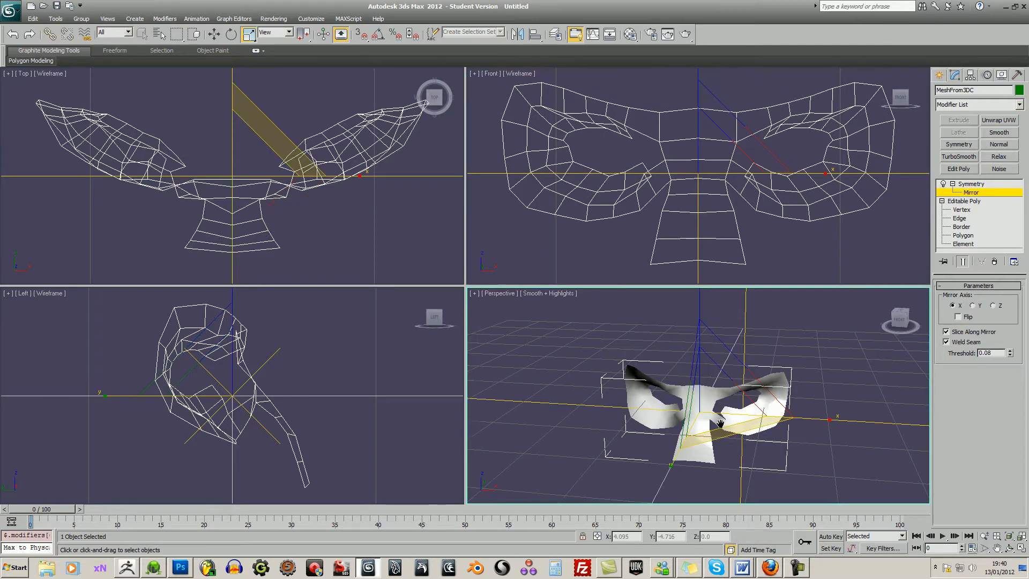
click(1022, 548)
mouse_move(630, 329)
middle_down()
mouse_move(609, 401)
mouse_move(597, 338)
middle_up()
scroll(623, 363, up, 5)
scroll(630, 377, down, 5)
key(F3)
key(F4)
key(g)
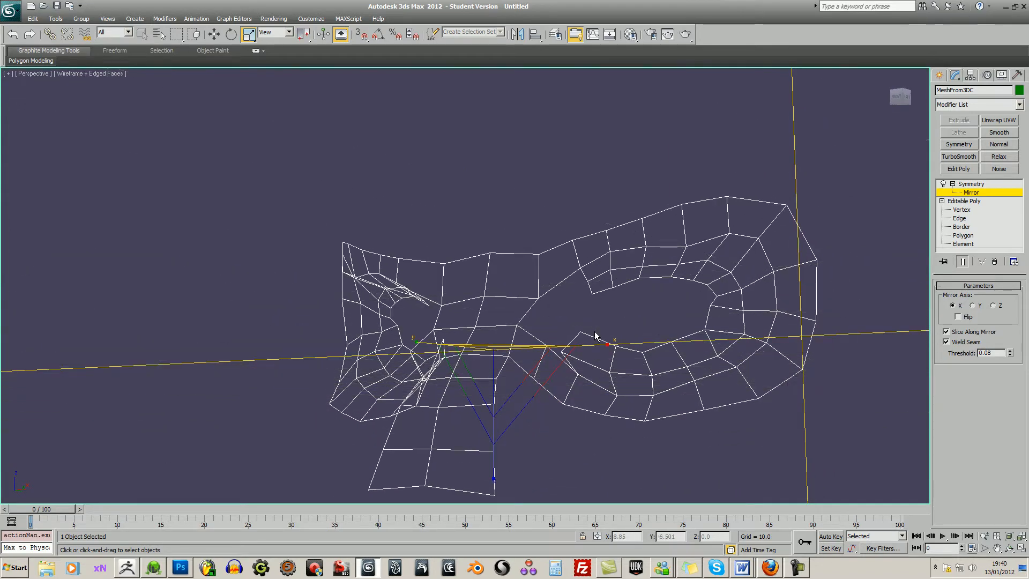
key(F3)
mouse_move(603, 337)
alt+middle_down()
mouse_move(582, 347)
mouse_move(591, 341)
alt+middle_up()
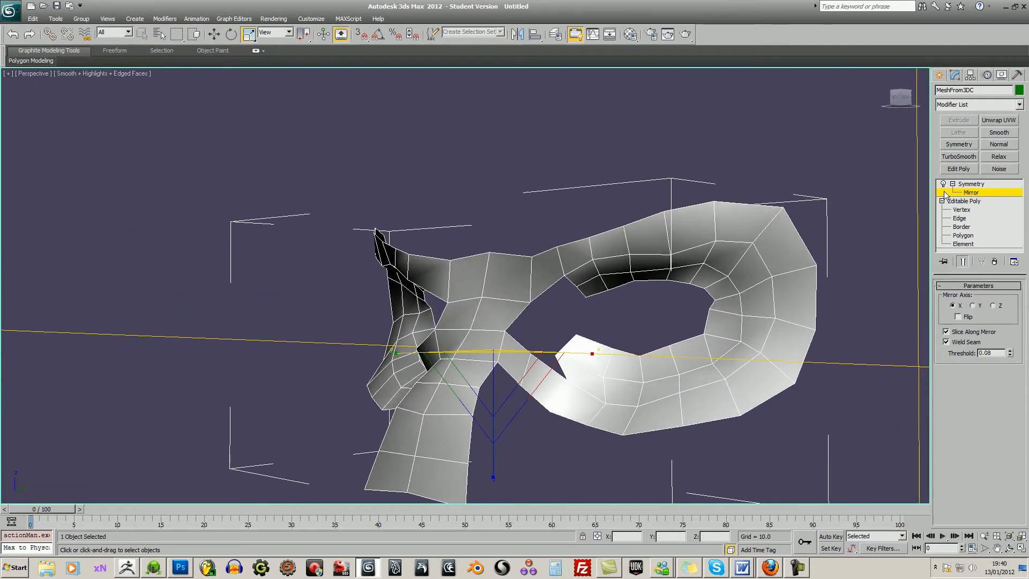
Select the open edge of the lower eyelid facing the nose, and set the Move tool's reference coordinate system to Local
click(963, 217)
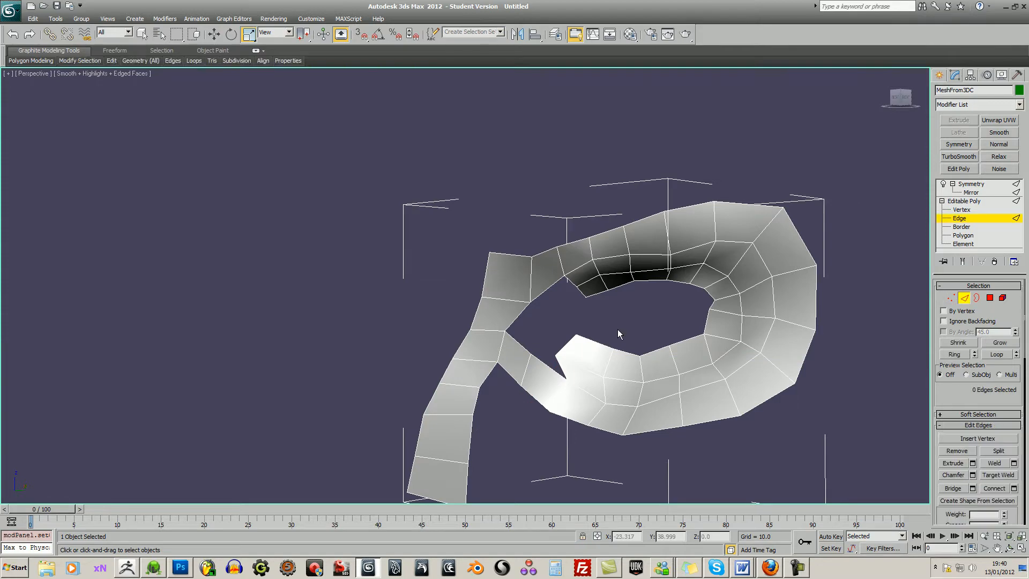
click(567, 344)
key(w)
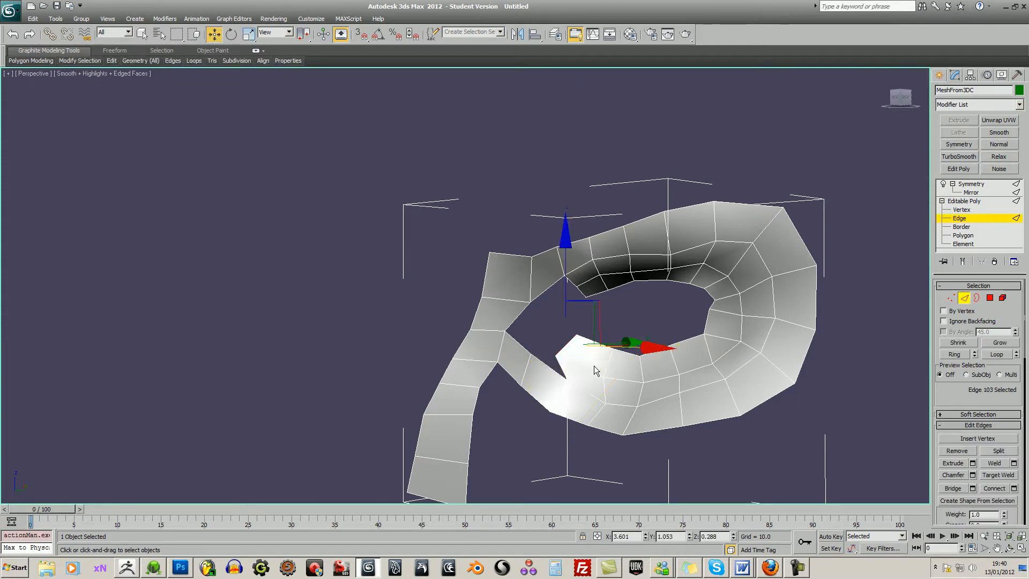
alt+middle_drag(594, 364, 612, 406)
click(288, 33)
click(280, 70)
Try to extend the selected eyelid edge toward the nose as a new polygon
shift+drag(612, 407, 579, 388)
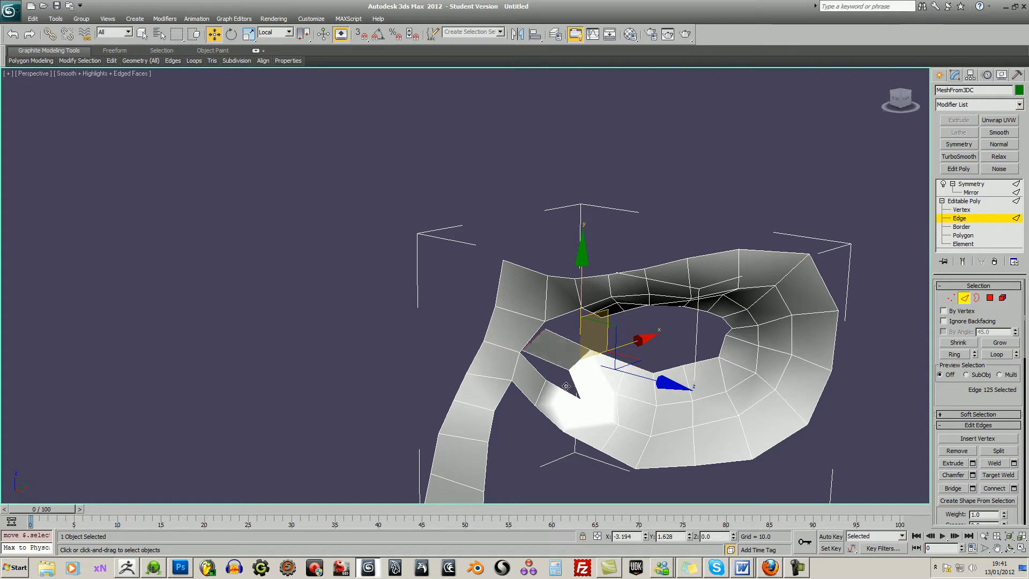
key(ctrl+z)
key(ctrl+z)
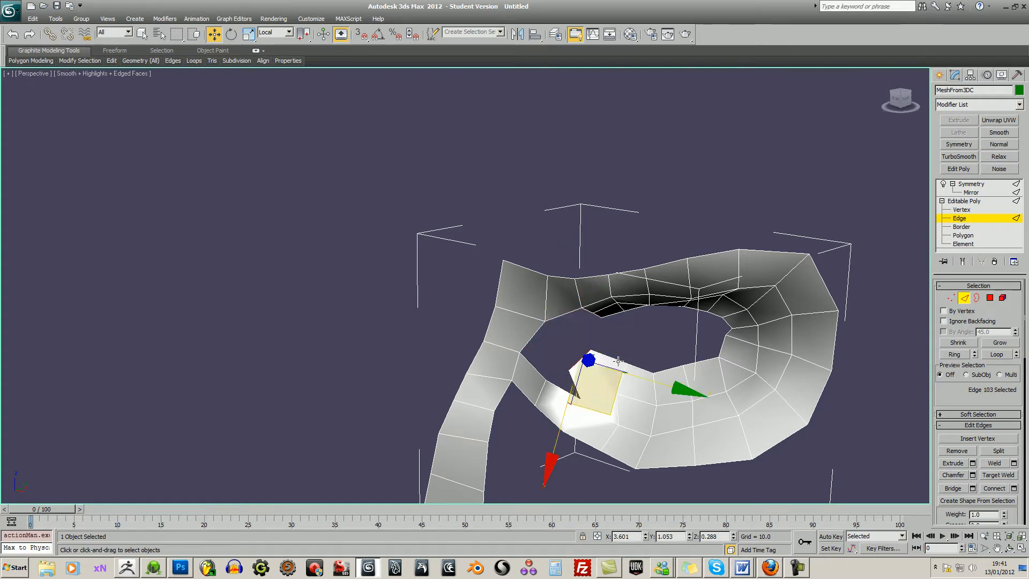
Bridge the eyelid's open edge to the facing nose-side edge and cap the small hole left below the bridge
ctrl+click(534, 337)
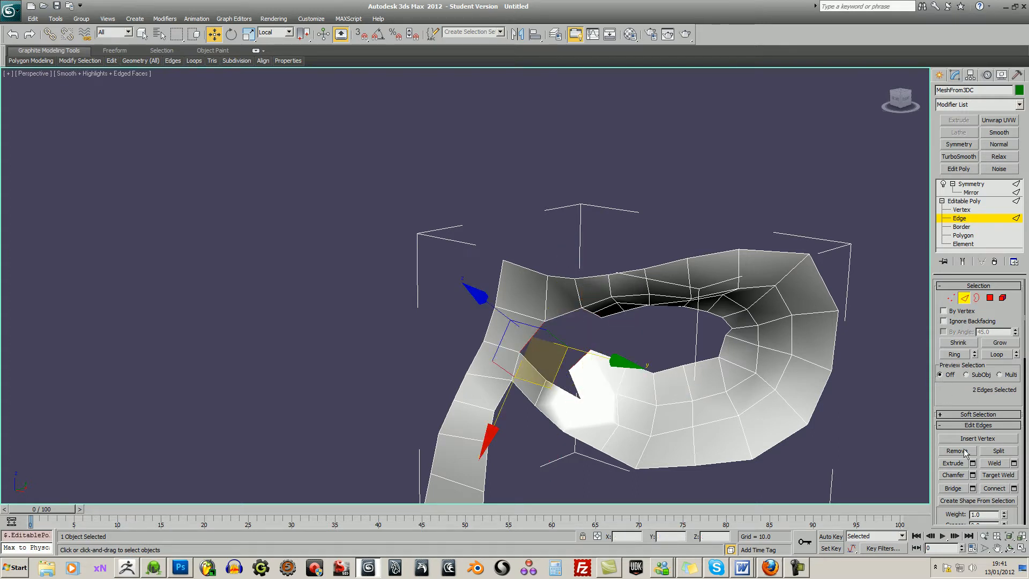
click(958, 488)
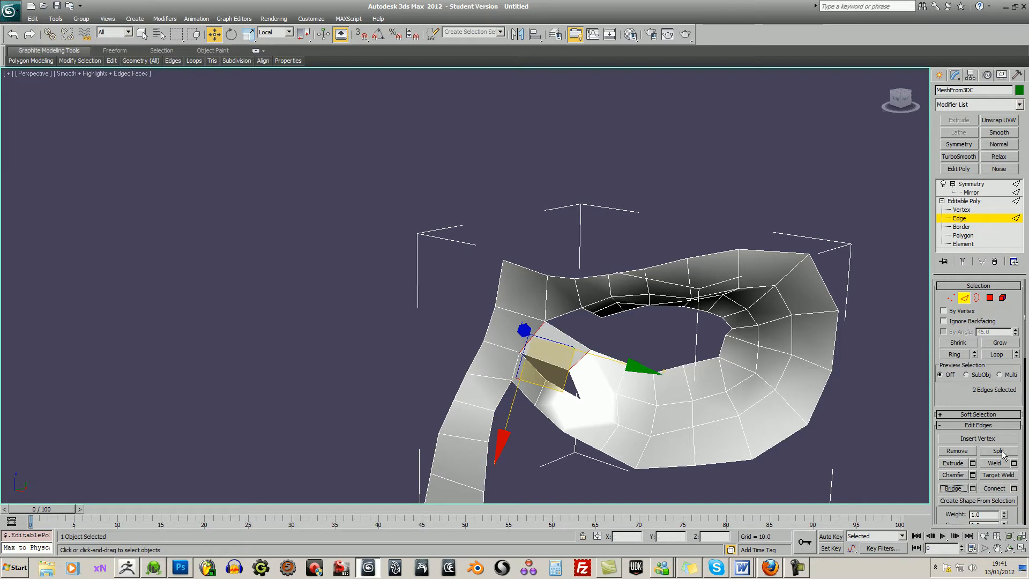
click(976, 298)
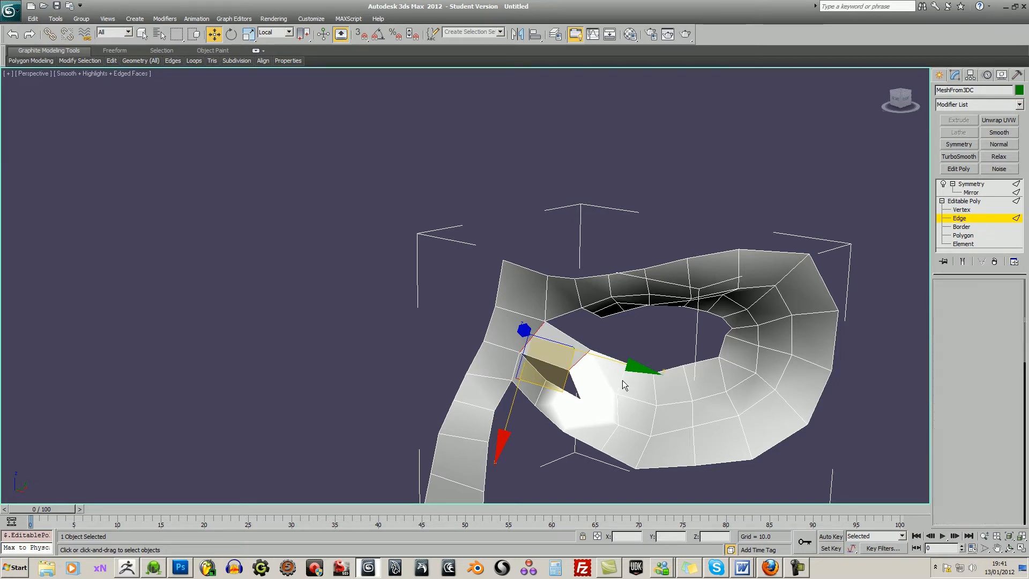
click(573, 378)
click(997, 450)
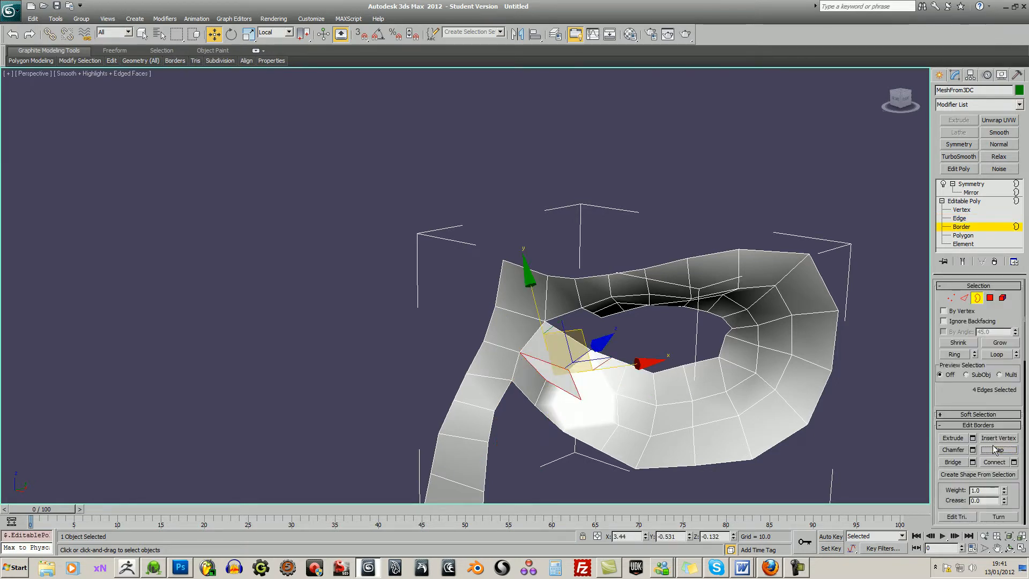
Move the protruding vertex of the new patch beside the nose inward along its local Z axis to reduce the fold
alt+middle_drag(677, 416, 781, 447)
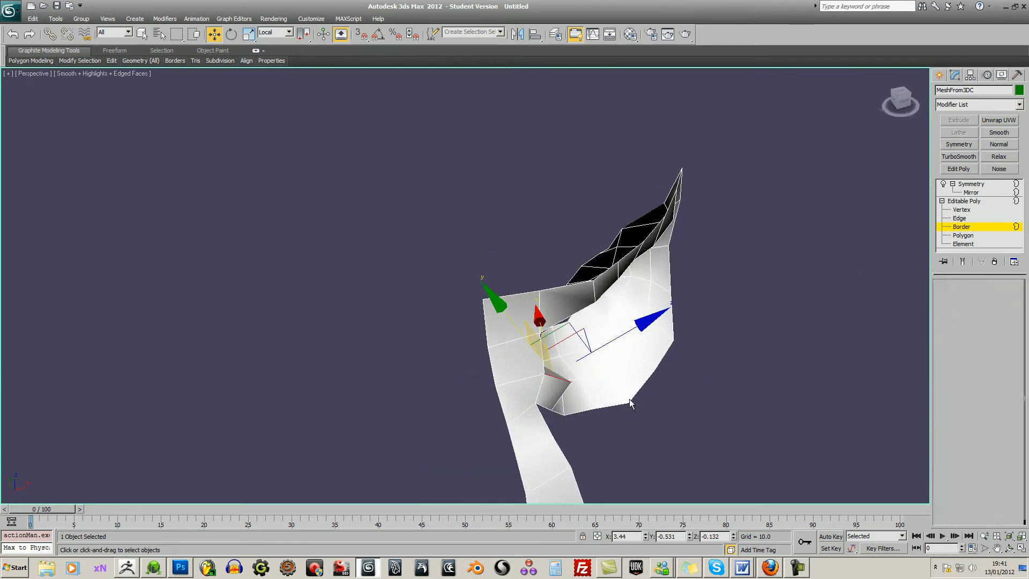
click(951, 298)
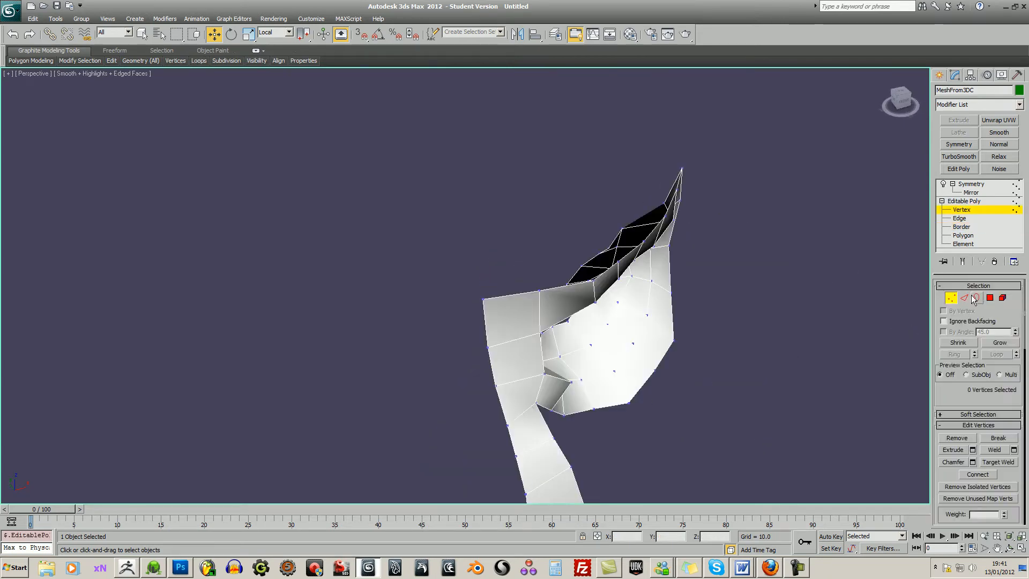
click(571, 382)
drag(612, 394, 619, 391)
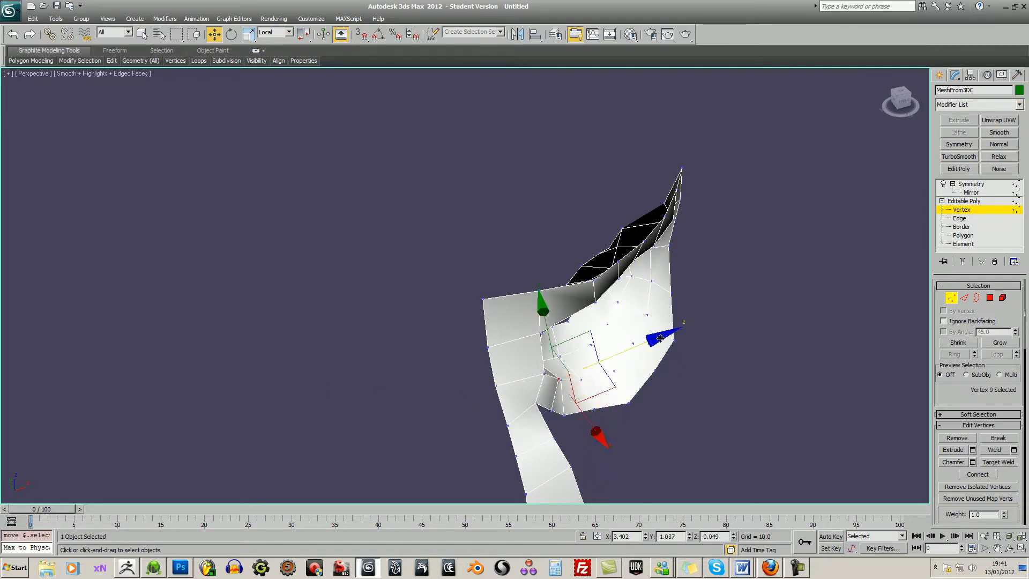
drag(661, 338, 661, 339)
drag(735, 535, 738, 539)
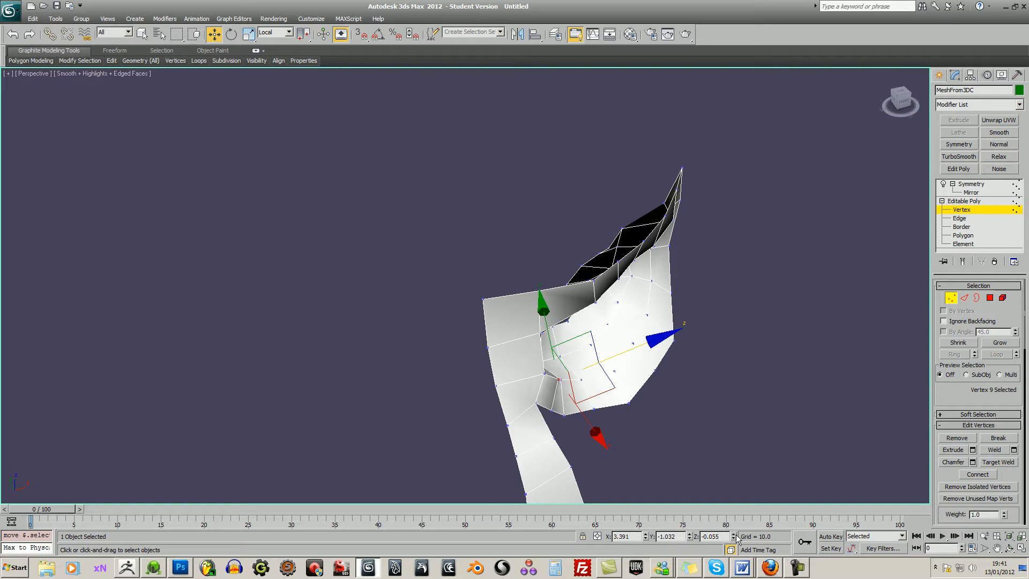
Leave vertex editing and scale the whole mask up uniformly to about 168408 percent, fitting it back into view
click(939, 76)
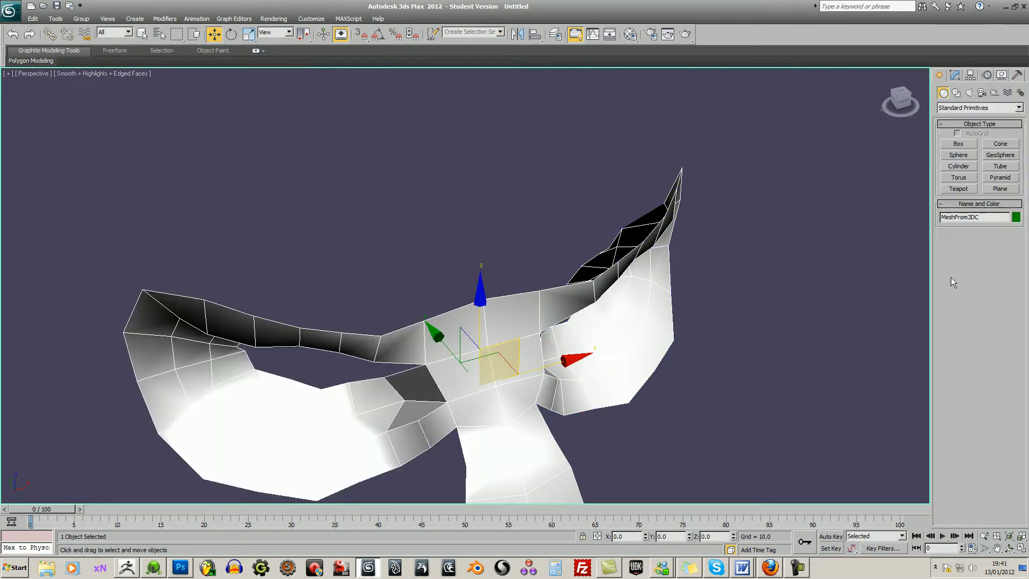
click(799, 374)
scroll(675, 413, down, 5)
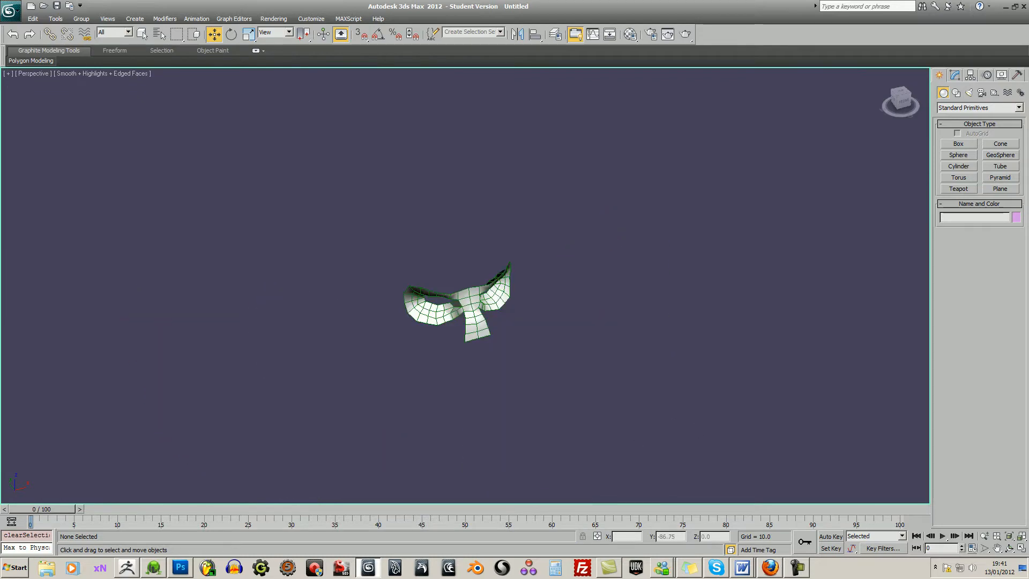
scroll(676, 413, down, 1)
click(468, 293)
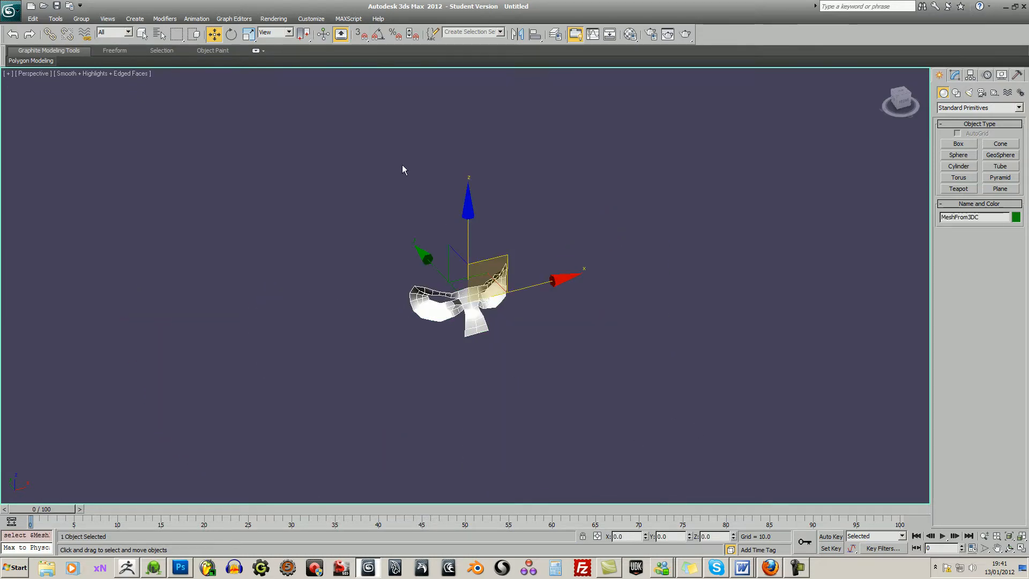
click(249, 37)
drag(450, 320, 517, 448)
drag(456, 284, 468, 487)
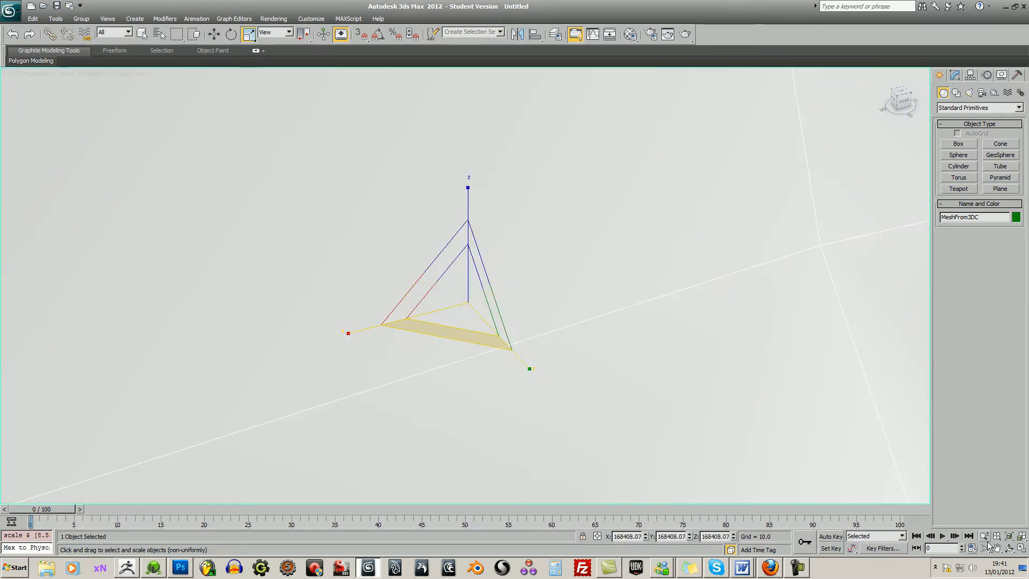
click(1021, 535)
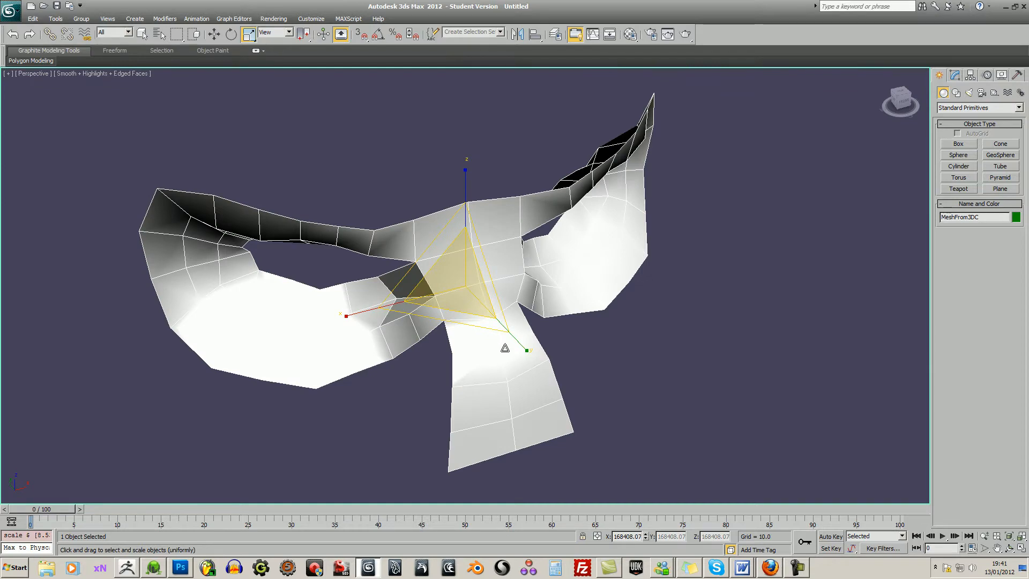
Return to vertex editing of the base mesh beneath the Symmetry modifier and select the lower eyelid vertex near the nose-side patch
mouse_move(519, 358)
alt+middle_down()
mouse_move(570, 339)
mouse_move(537, 345)
mouse_move(510, 366)
mouse_move(510, 352)
alt+middle_up()
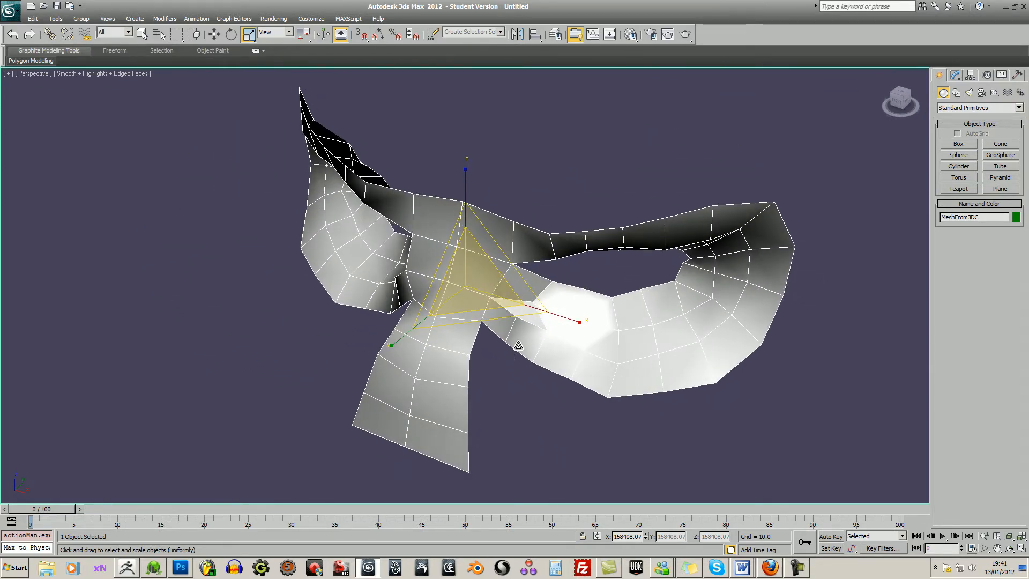
key(q)
click(954, 75)
click(958, 144)
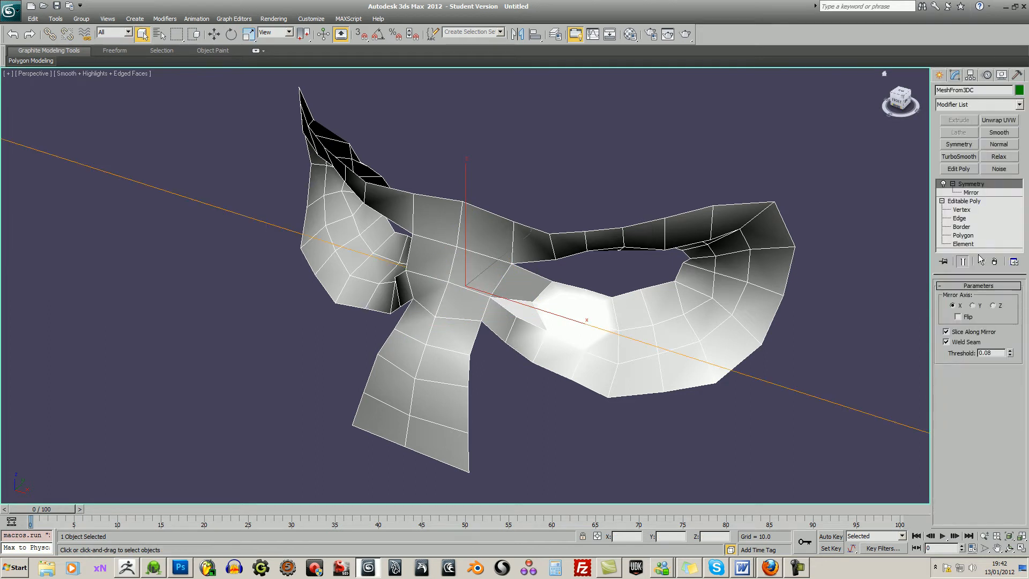
click(963, 210)
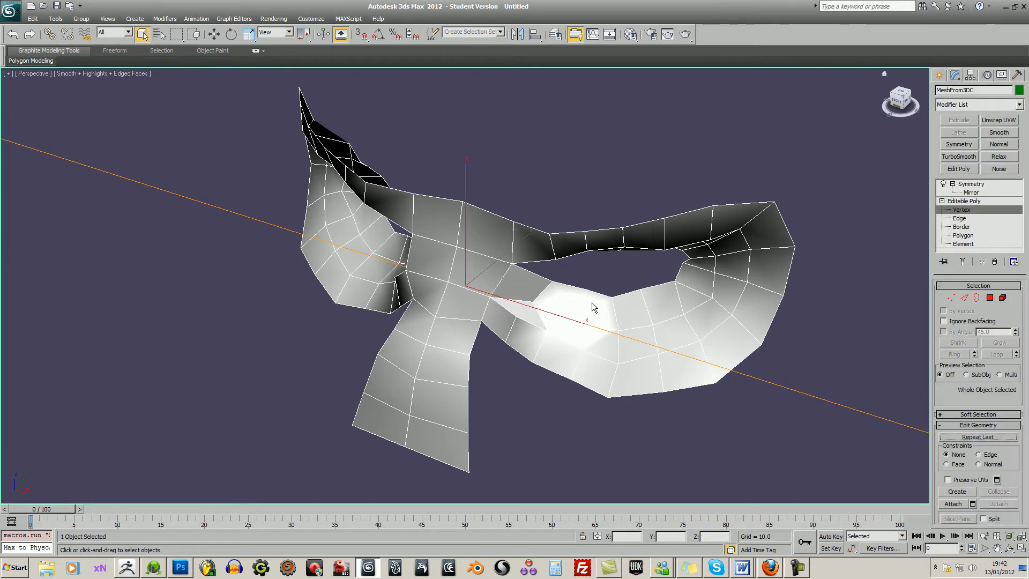
click(534, 300)
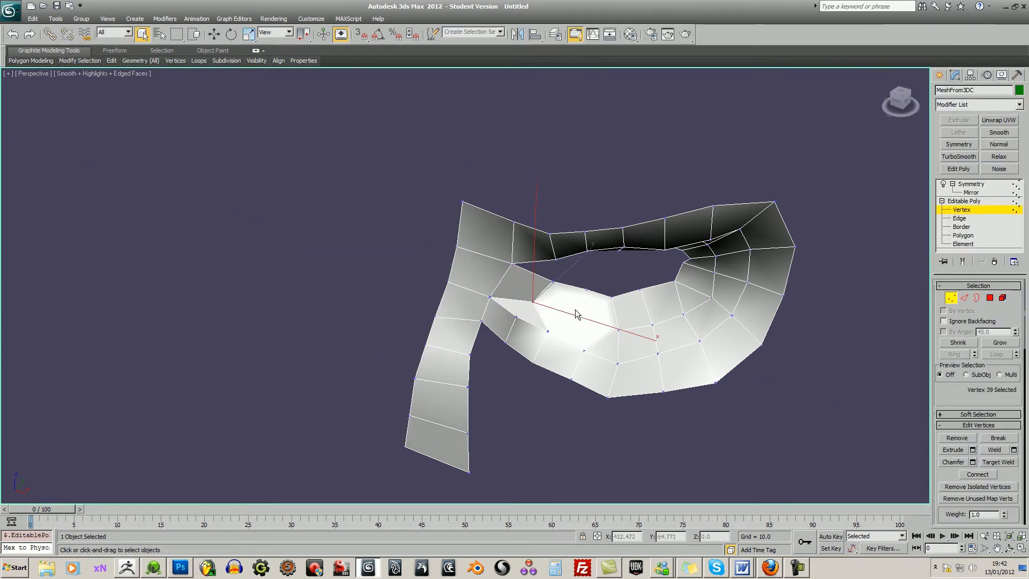
Try to move the selected vertex on the lower rim near the eye hole's inner corner
key(w)
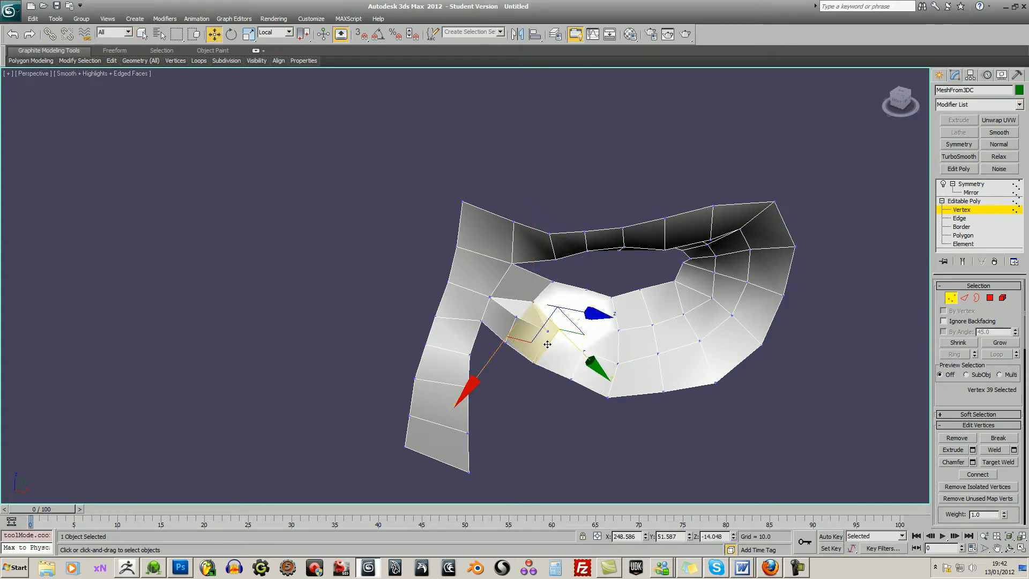
drag(547, 343, 548, 344)
key(ctrl+z)
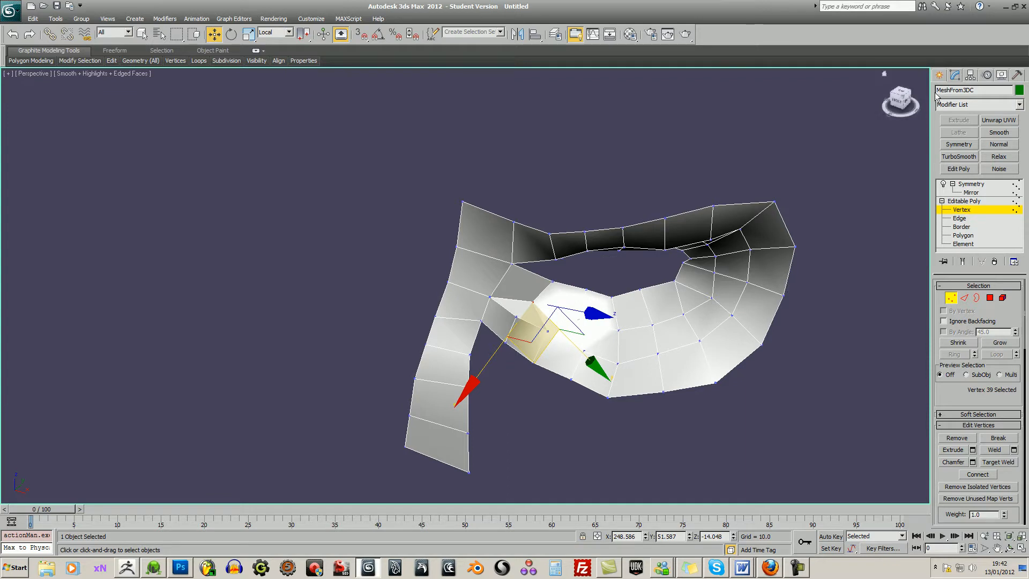
Deselect the mask mesh, show all four viewports, and create a box about 336 × 413 × 277 over its centre in the Front view
click(940, 75)
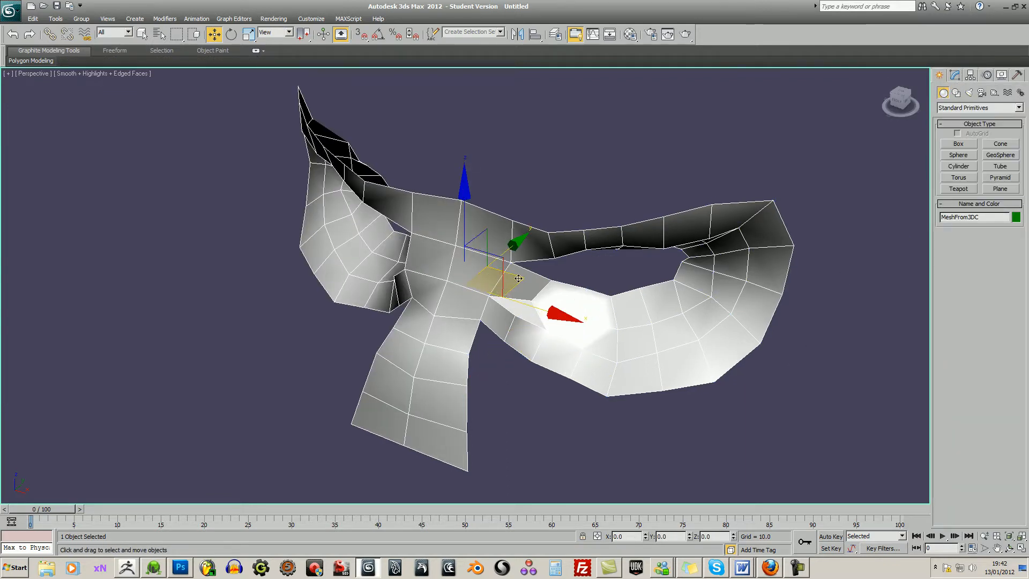
click(535, 418)
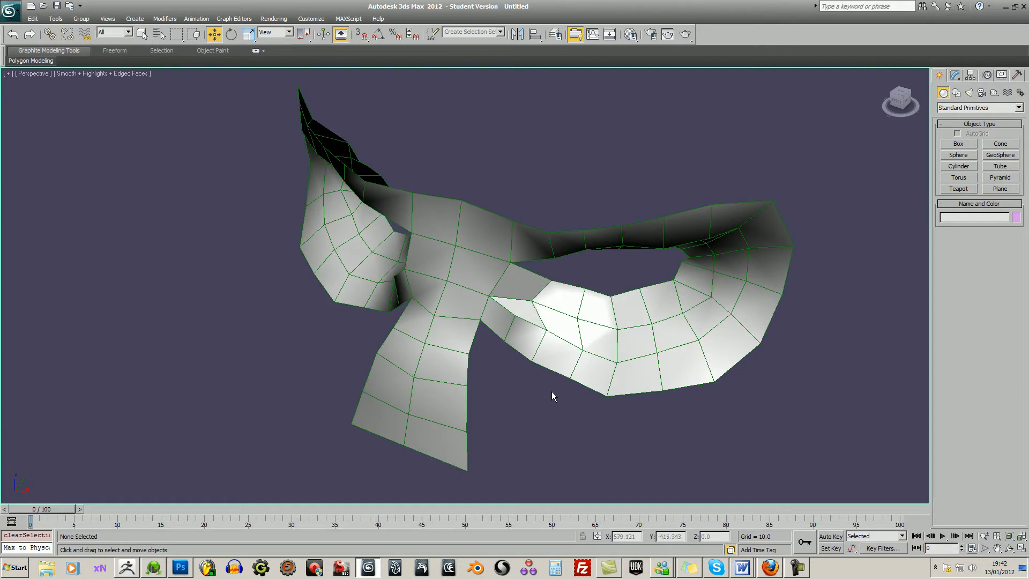
click(1021, 548)
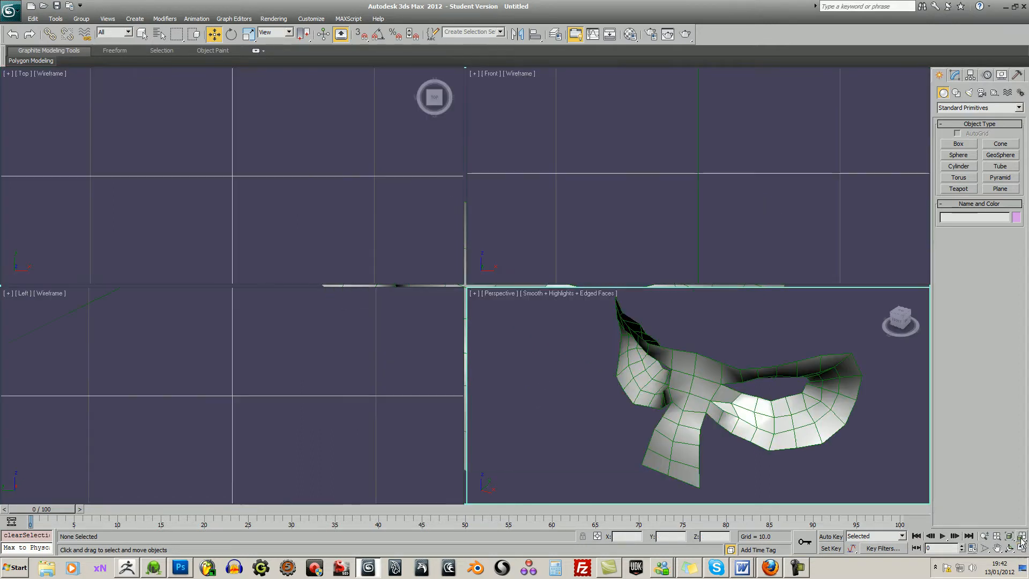
click(958, 144)
drag(661, 145, 739, 209)
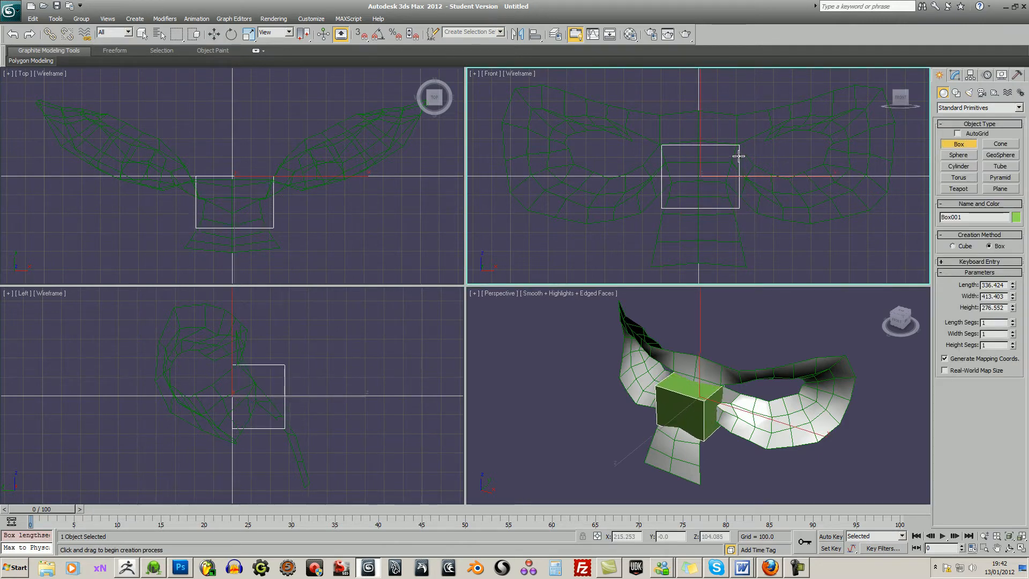
Uniformly scale the mask mesh down until it is much smaller than the box
click(214, 34)
click(691, 238)
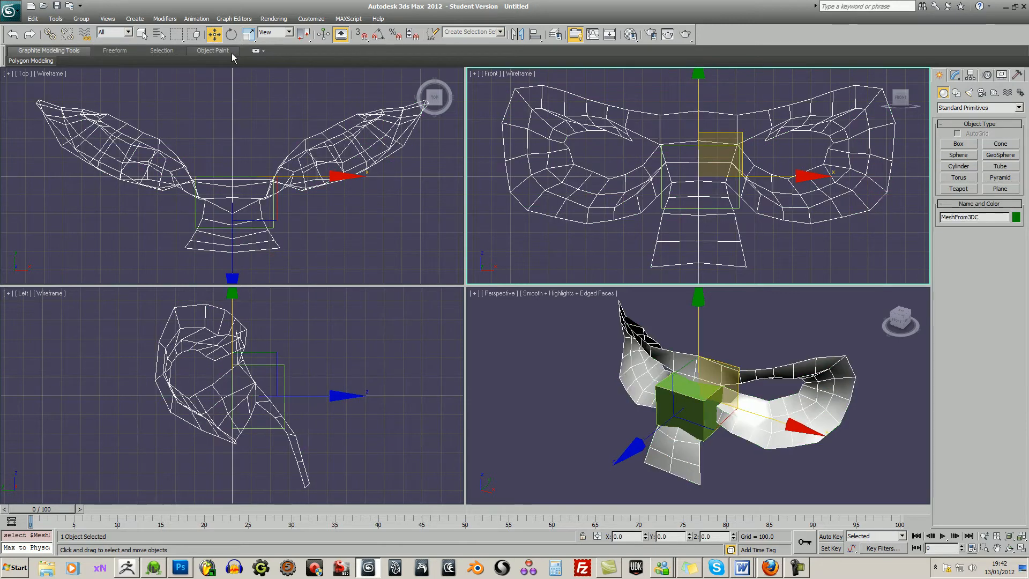
click(248, 34)
drag(700, 166, 781, 559)
Delete the box, leaving only the mask mesh in the scene
click(214, 34)
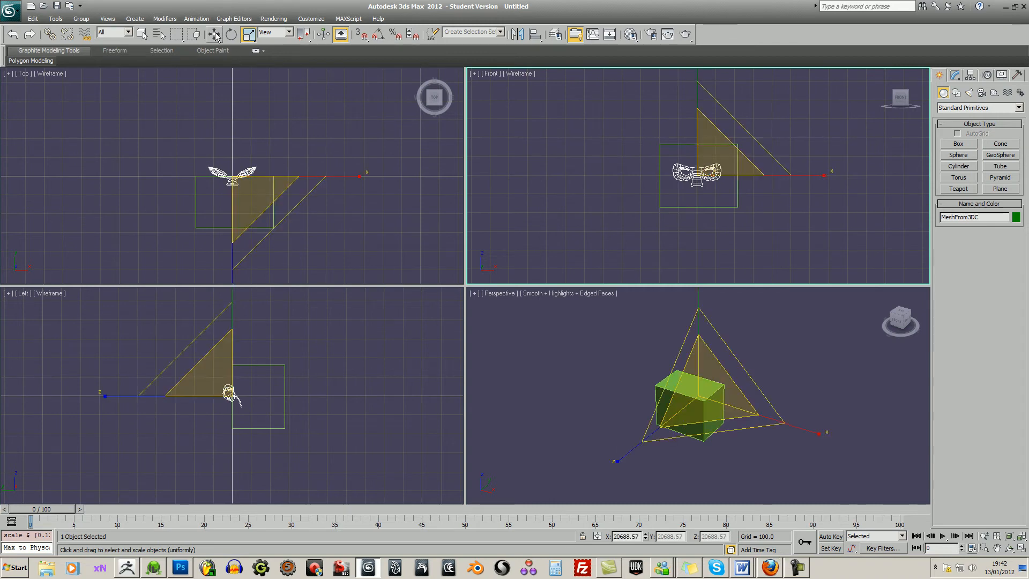
click(273, 224)
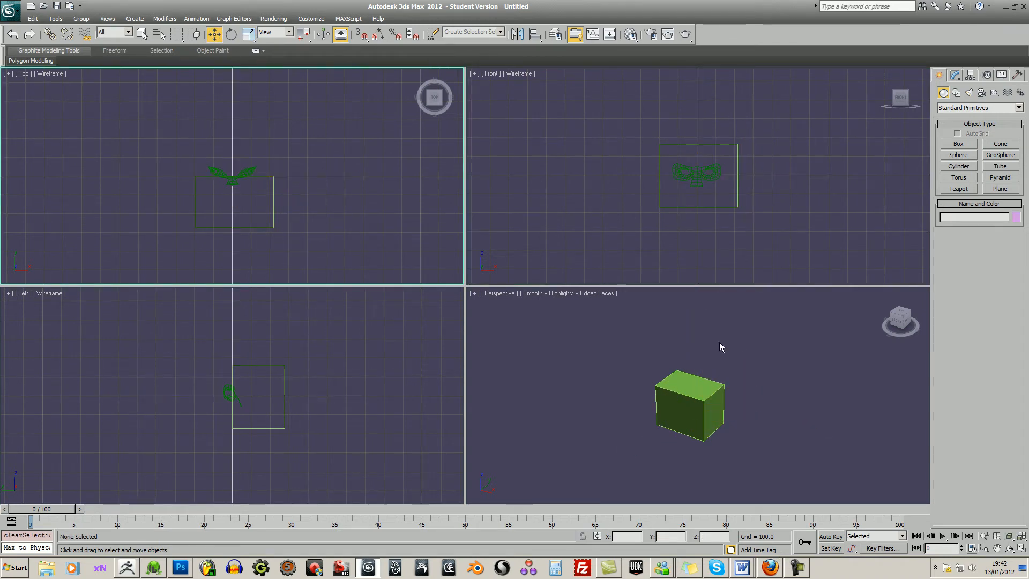
click(710, 406)
key(Delete)
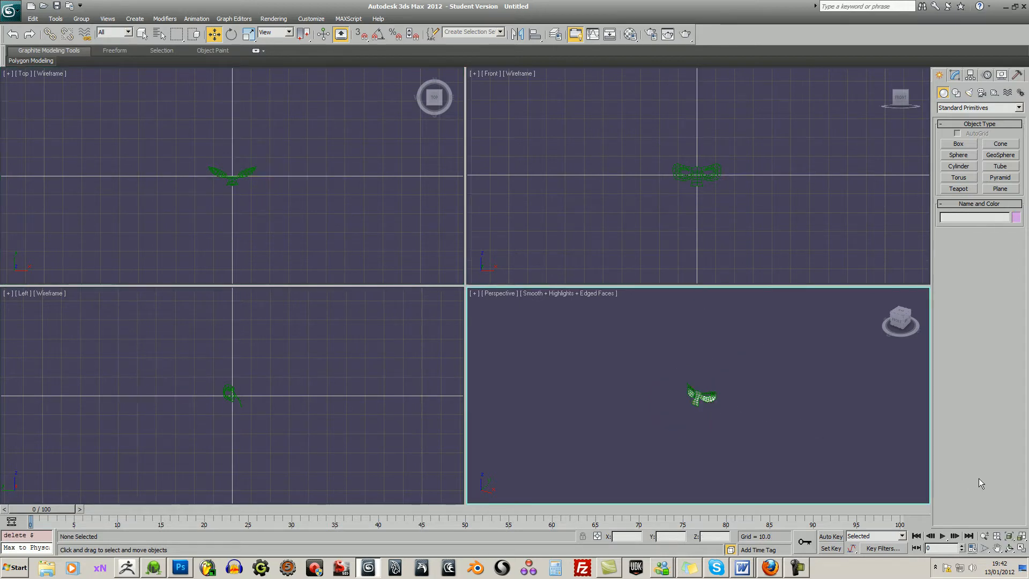
Select the mask mesh, enter its Editable Poly polygon level beneath Symmetry, and select the polygon at the eye hole's inner corner
click(1019, 538)
alt+middle_drag(777, 217, 763, 221)
mouse_move(762, 419)
middle_down()
mouse_move(756, 409)
mouse_move(768, 385)
mouse_move(746, 408)
middle_up()
scroll(746, 409, up, 2)
scroll(746, 409, up, 4)
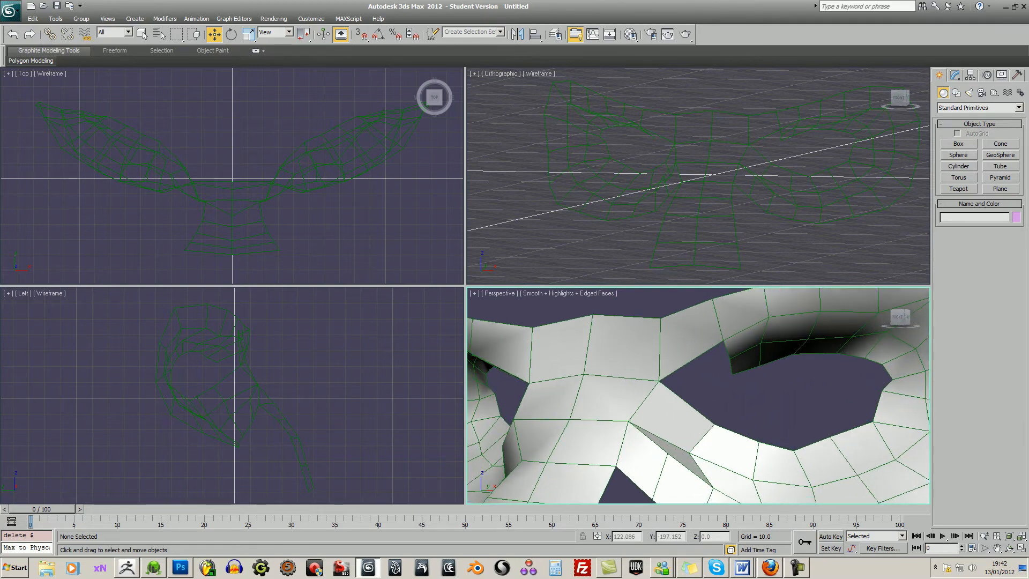
scroll(750, 396, down, 2)
alt+middle_drag(773, 399, 748, 409)
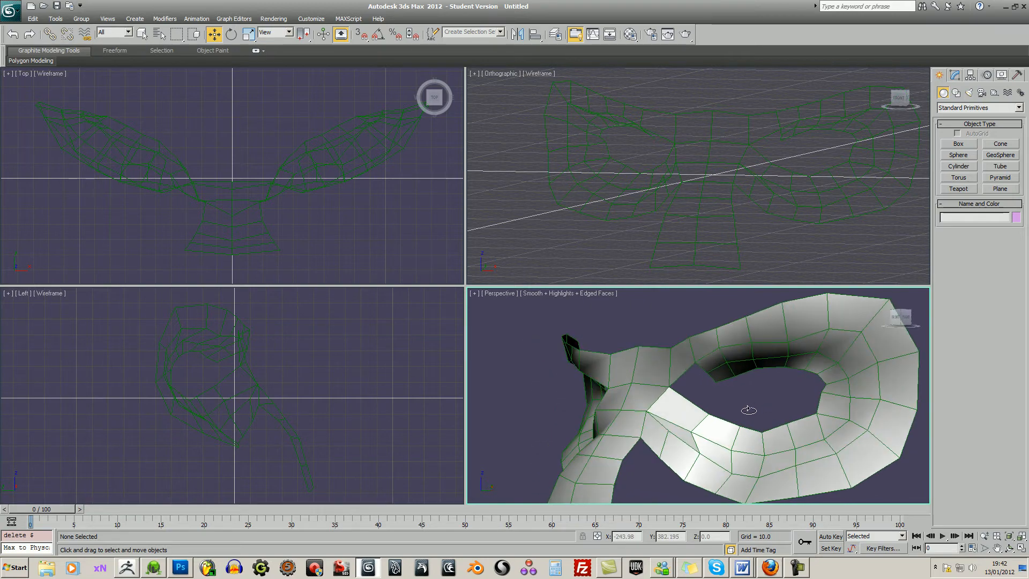
click(954, 74)
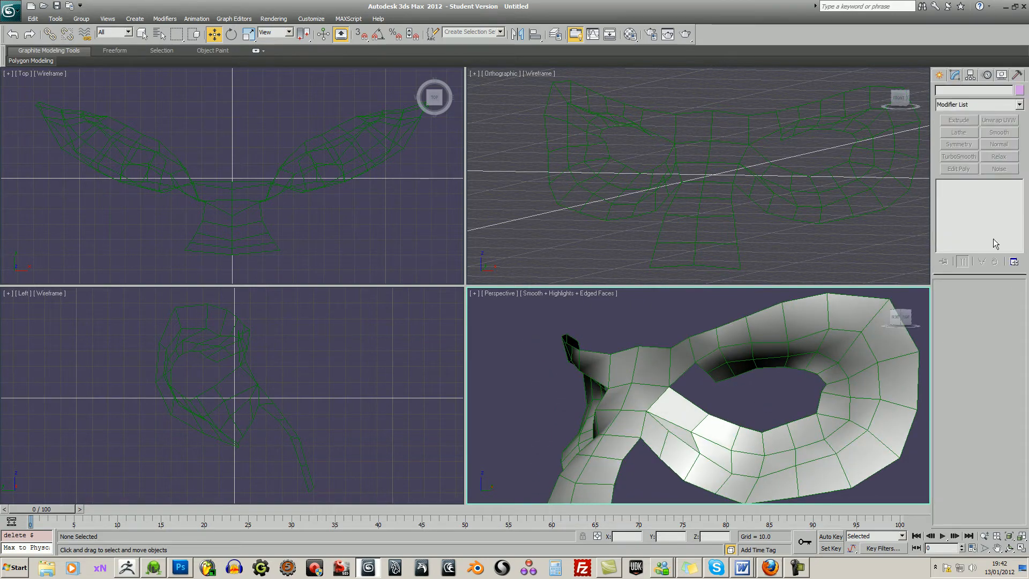
click(839, 341)
click(958, 144)
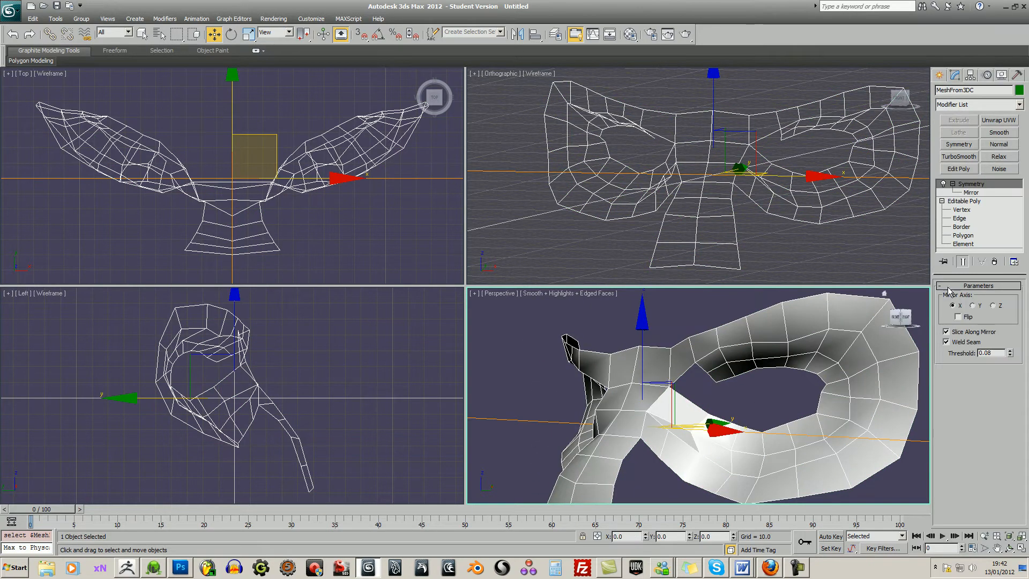
click(973, 201)
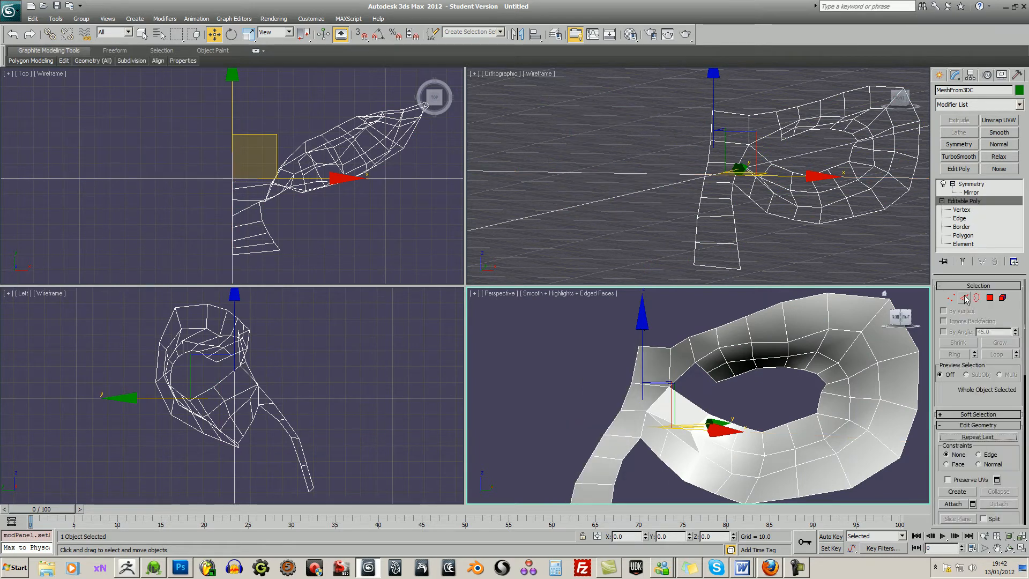
click(990, 298)
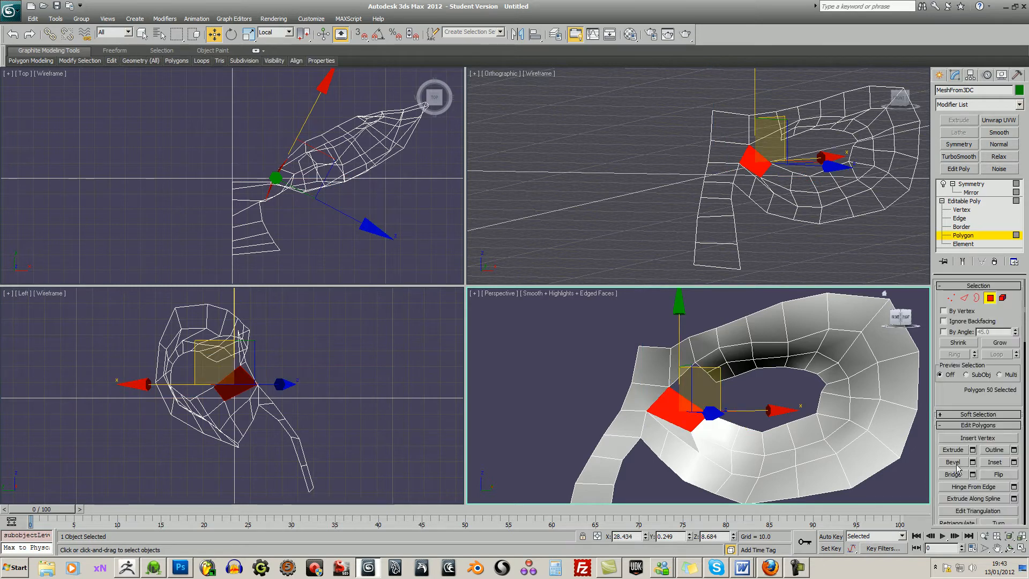
Create a polygon joining the inner-corner polygon to the upper rim of the eye hole
scroll(941, 404, down, 5)
click(957, 469)
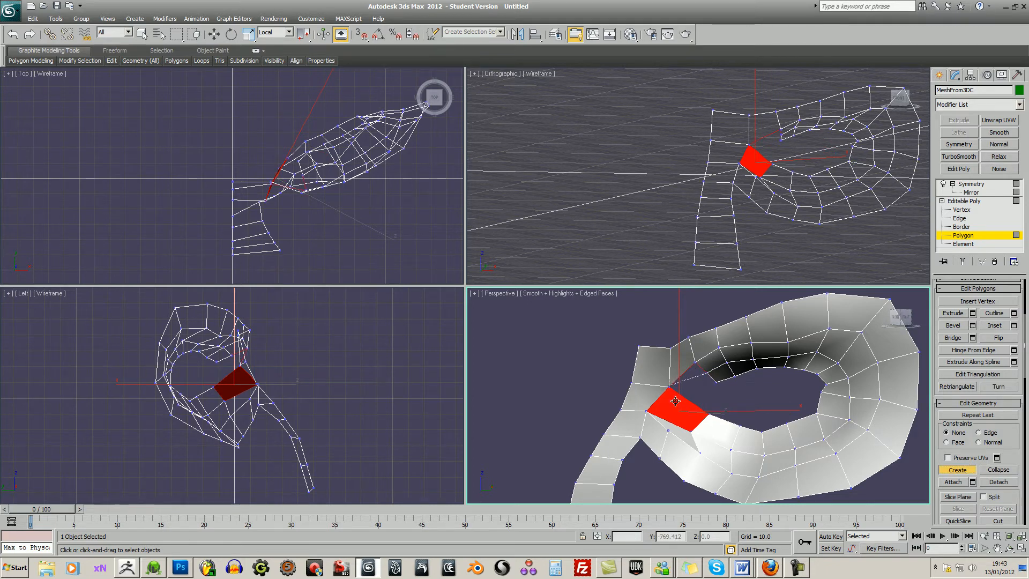
click(709, 413)
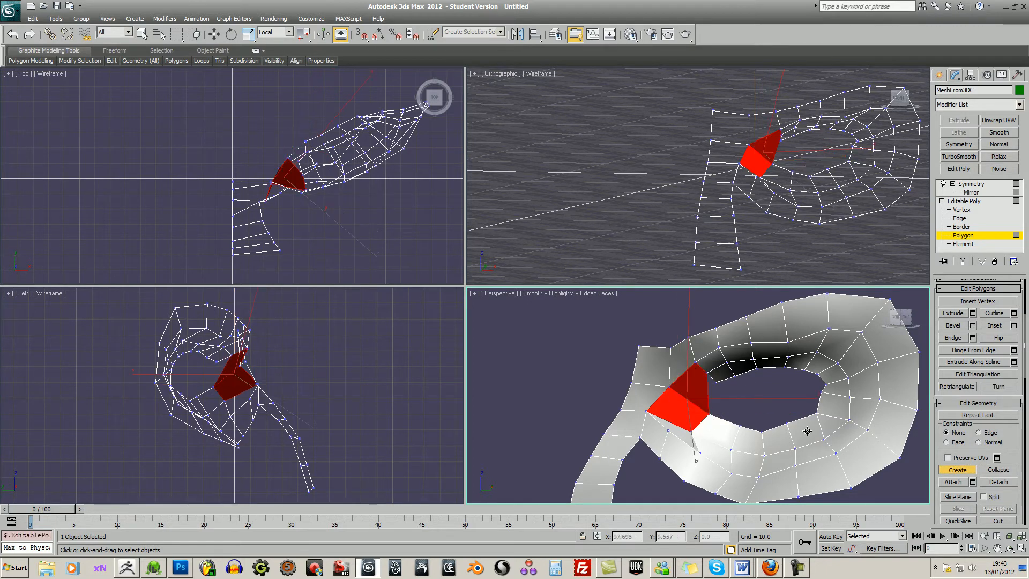
Create a second polygon between the new polygon's free edge and the lower rim of the eye hole, and clear the selection
mouse_move(777, 411)
alt+middle_down()
mouse_move(668, 395)
mouse_move(632, 436)
mouse_move(698, 402)
mouse_move(767, 393)
alt+middle_up()
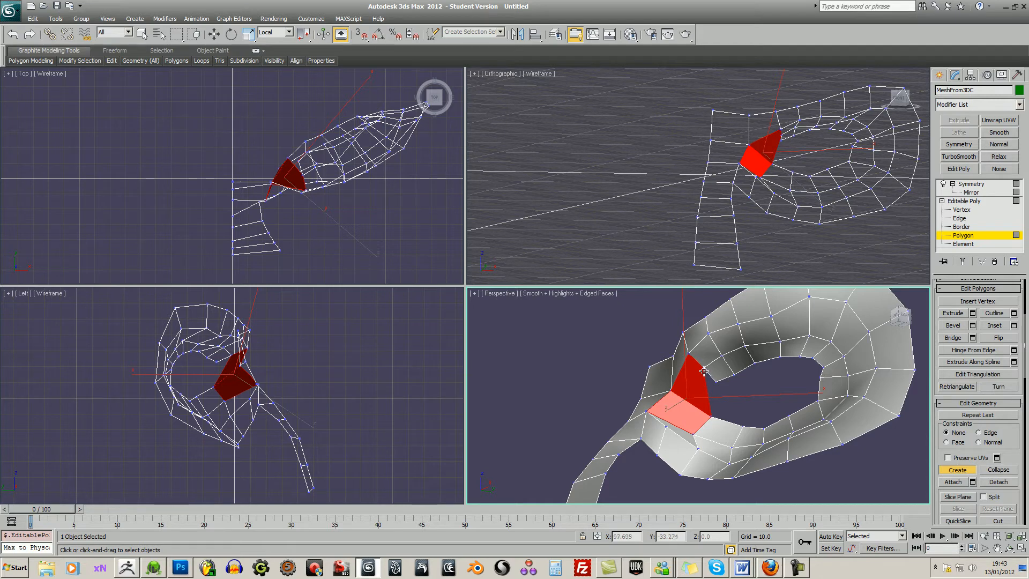
alt+middle_drag(807, 413, 734, 392)
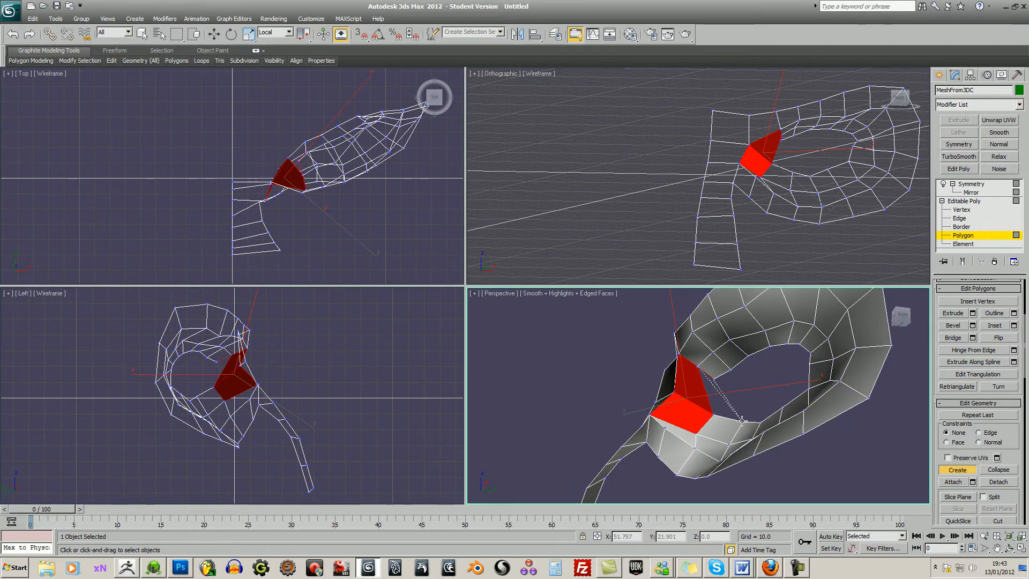
double_click(712, 415)
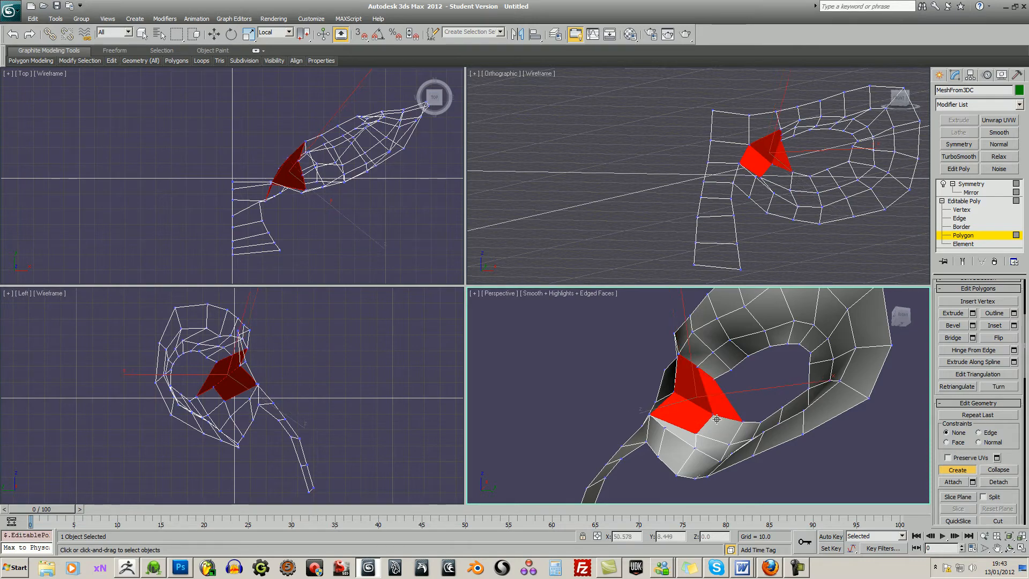
alt+middle_drag(804, 446, 884, 458)
click(941, 470)
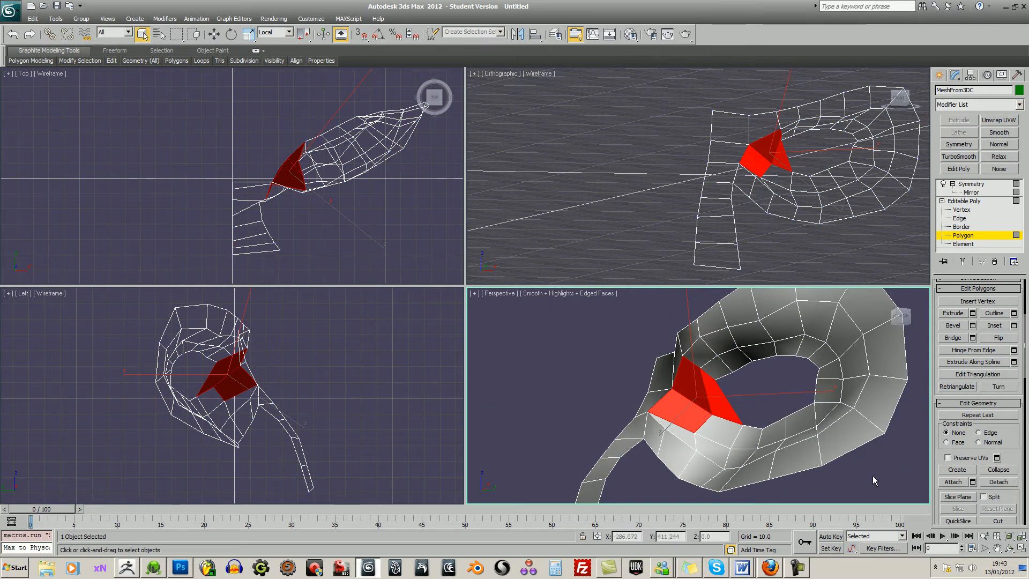
click(872, 475)
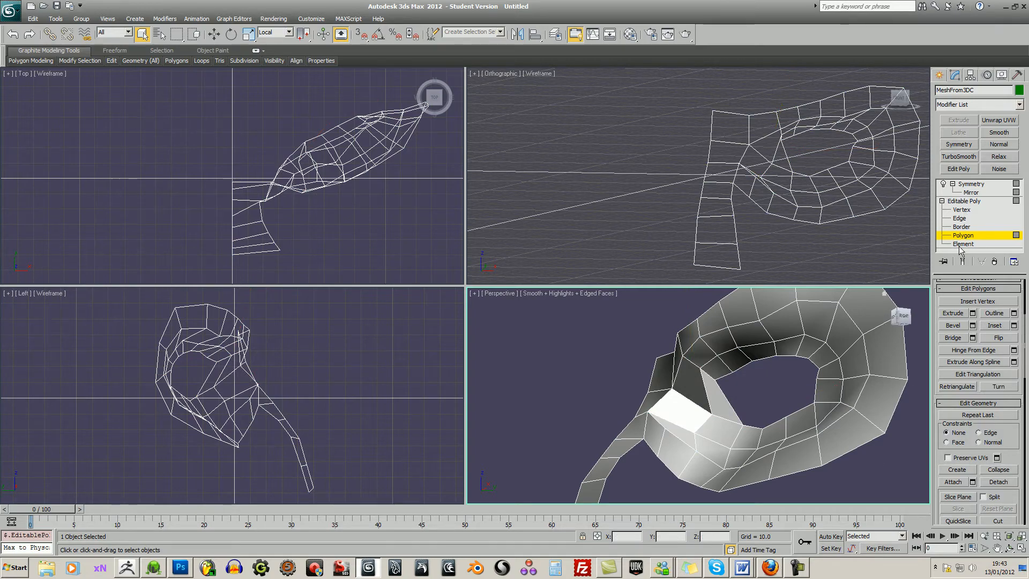
Enable Backface Cull in the mask mesh's object properties
alt+middle_drag(817, 398, 820, 423)
right_click(820, 421)
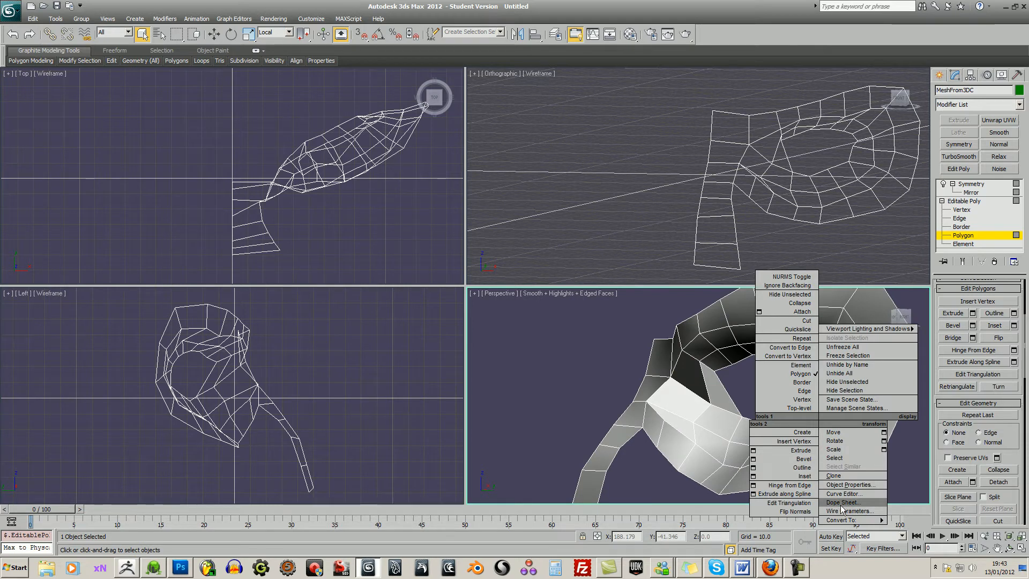
click(841, 493)
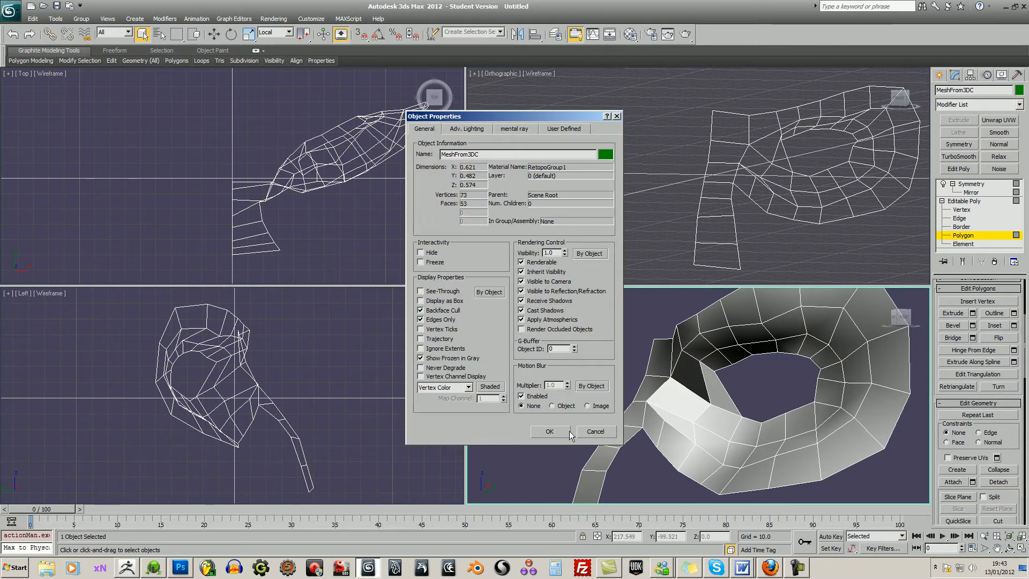
click(565, 432)
alt+middle_drag(617, 407, 705, 392)
Try to move the vertex at the eye hole's upper inner edge in the Perspective view, using local axes
key(1)
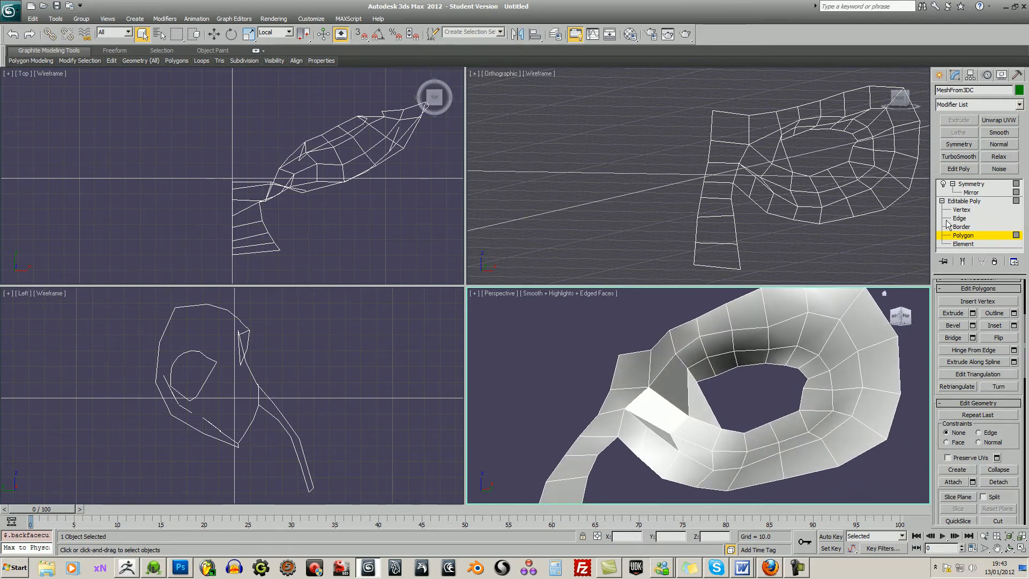
click(696, 381)
key(w)
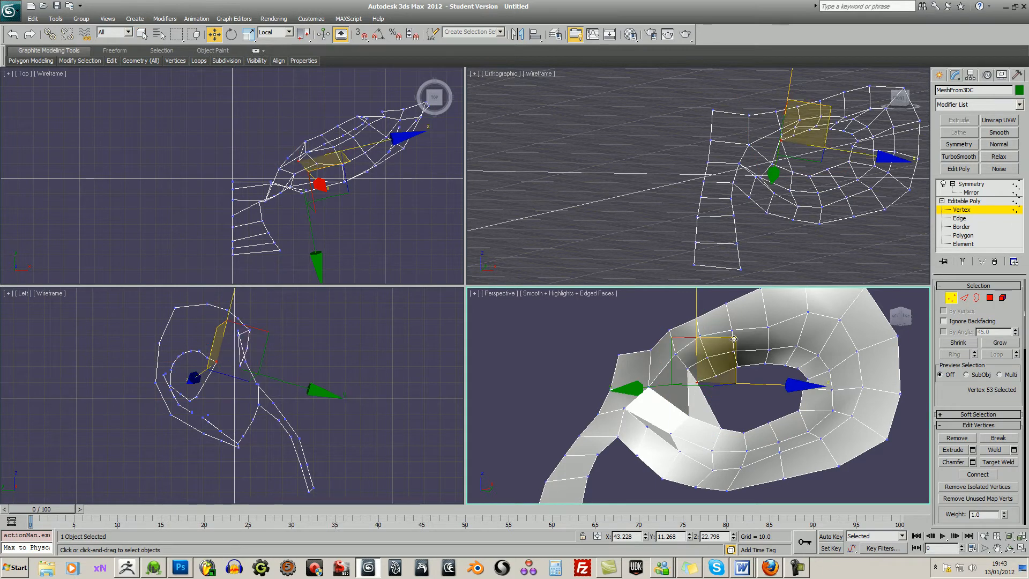
drag(733, 339, 731, 339)
key(ctrl+z)
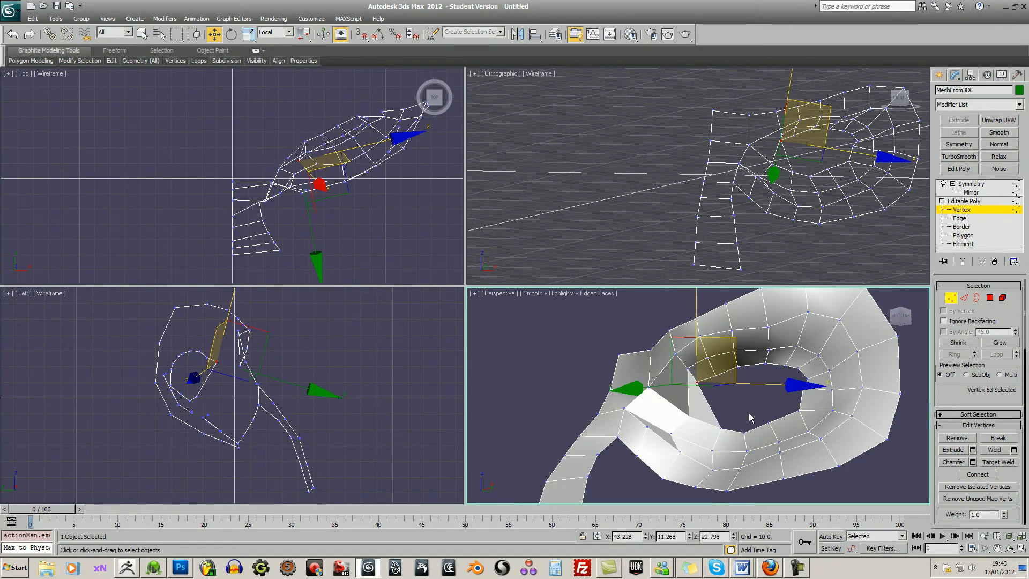
Try to move the same upper inner eye-hole vertex along its local axes in the Orthographic and Top views
middle_drag(753, 217, 736, 234)
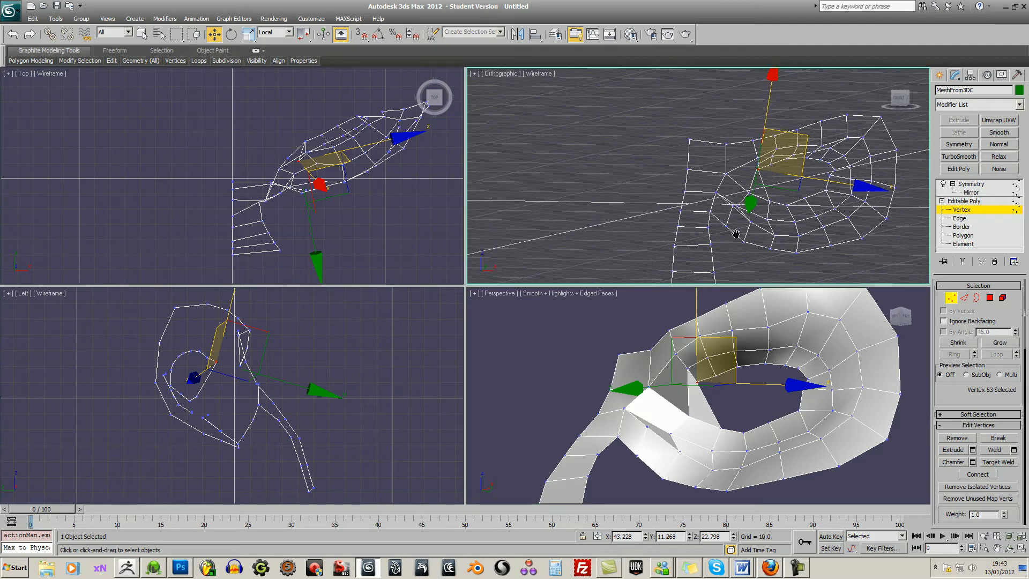
drag(805, 137, 805, 137)
key(ctrl+z)
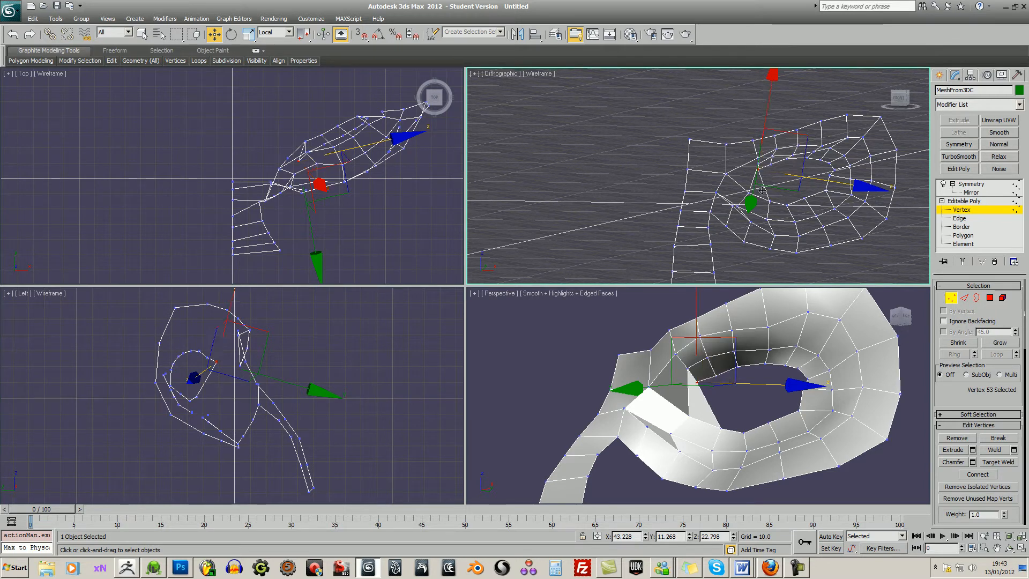
click(399, 150)
drag(399, 138, 397, 138)
key(ctrl+z)
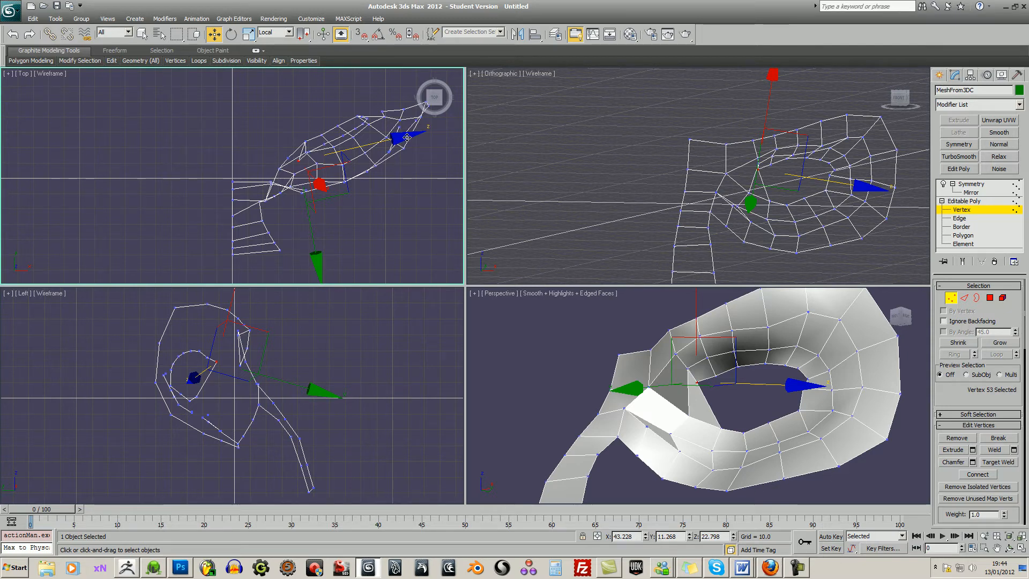
drag(408, 138, 403, 137)
Switch the reference coordinate system to World and reposition the upper inner eye-hole vertex in the Top and Perspective views
click(288, 32)
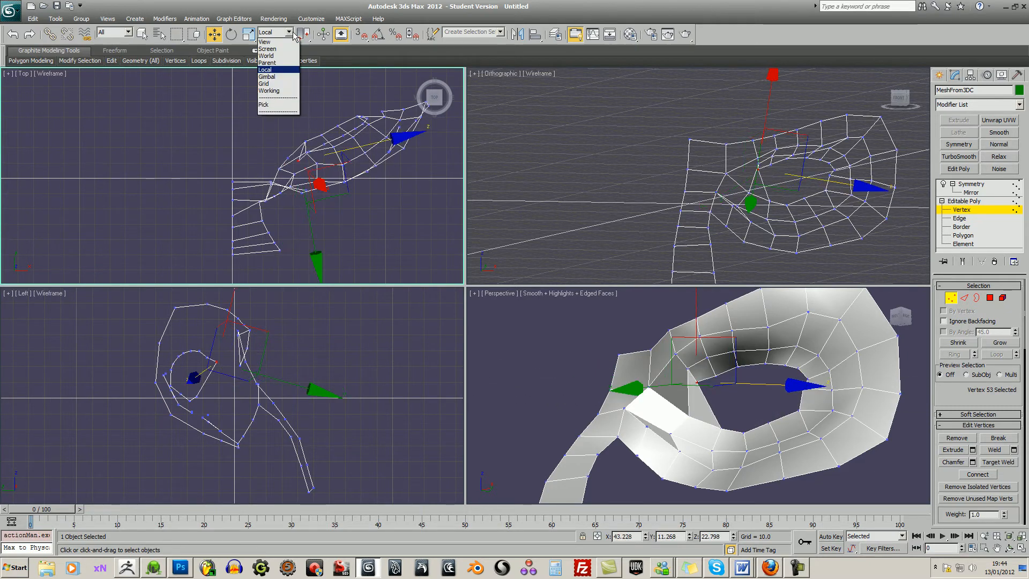
click(292, 57)
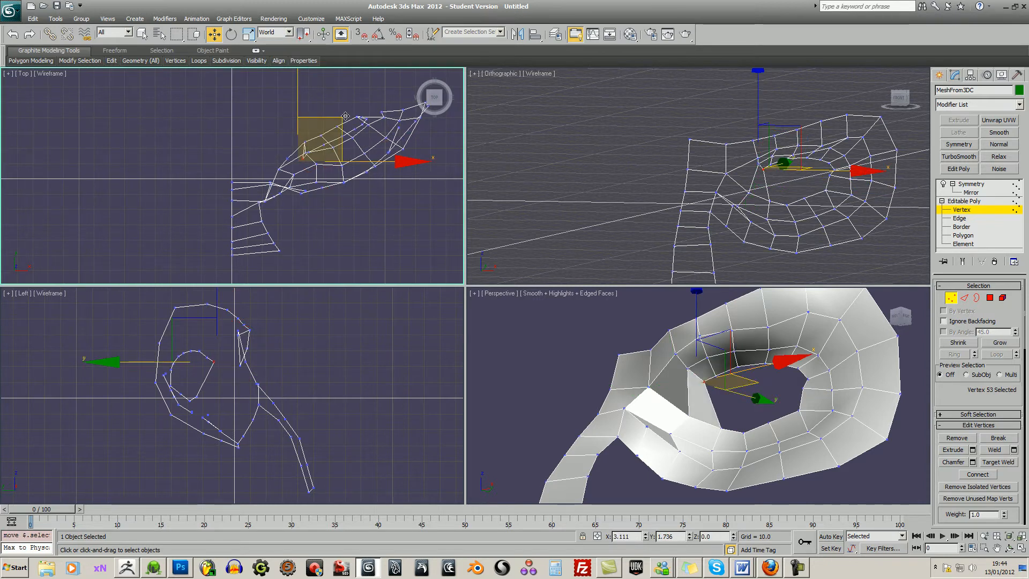
drag(341, 124, 347, 121)
middle_drag(793, 351, 776, 353)
drag(712, 350, 697, 374)
Reposition the lower vertex of the gap at the eye hole's inner corner in the Perspective view
click(671, 368)
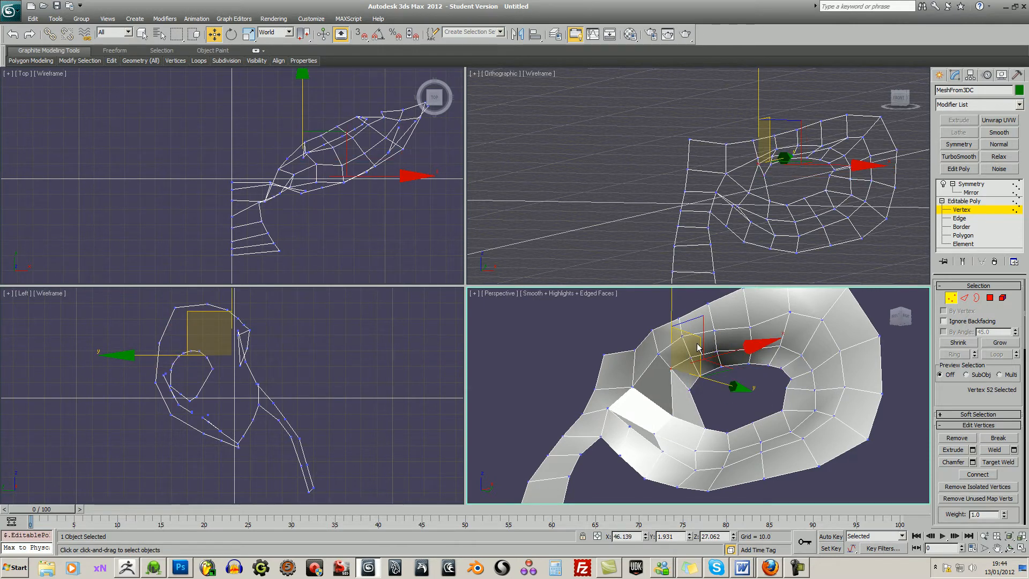
click(674, 416)
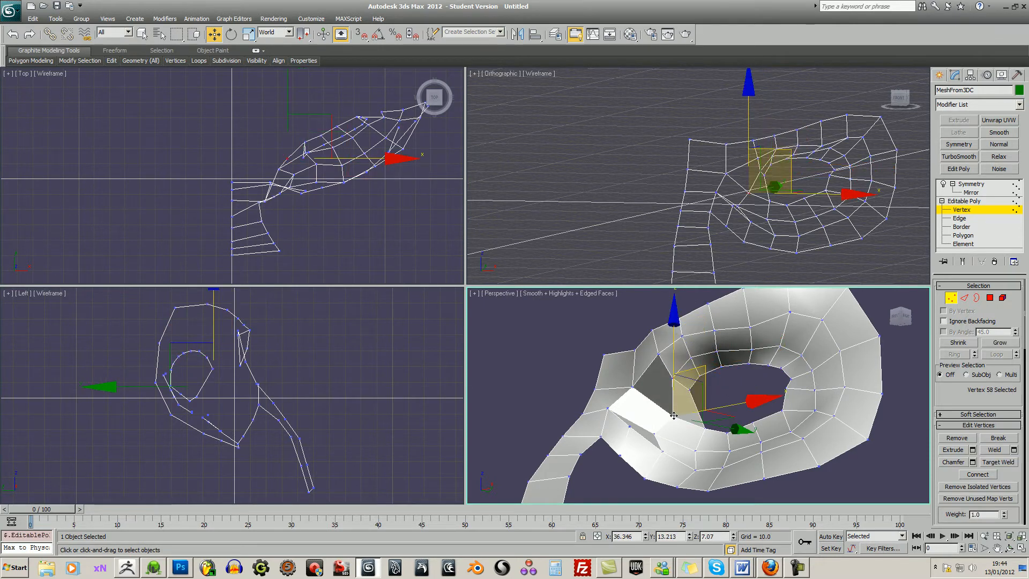
drag(699, 397, 689, 392)
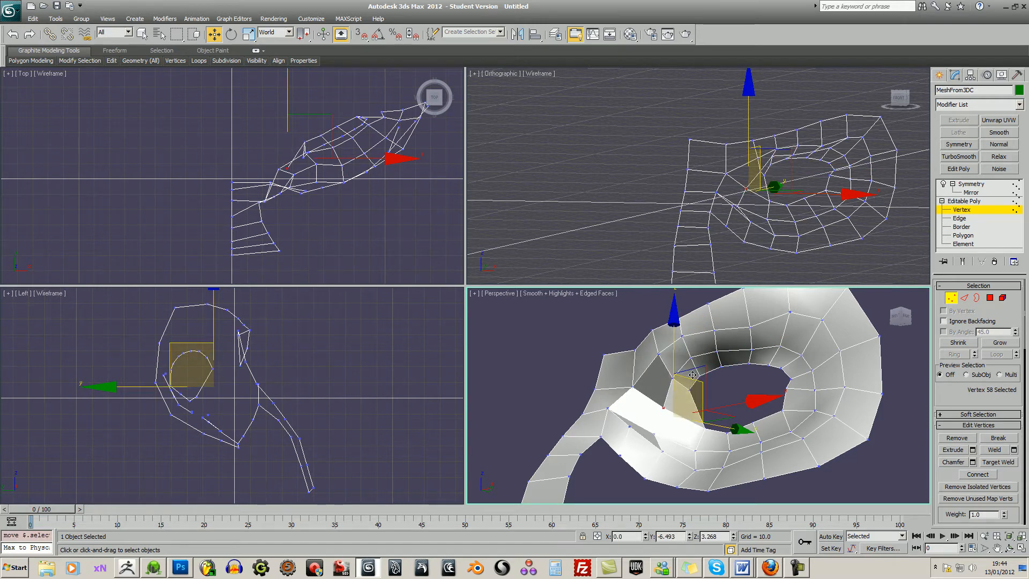
Collapse the Symmetry modifier into the mask's Editable Poly base
click(971, 202)
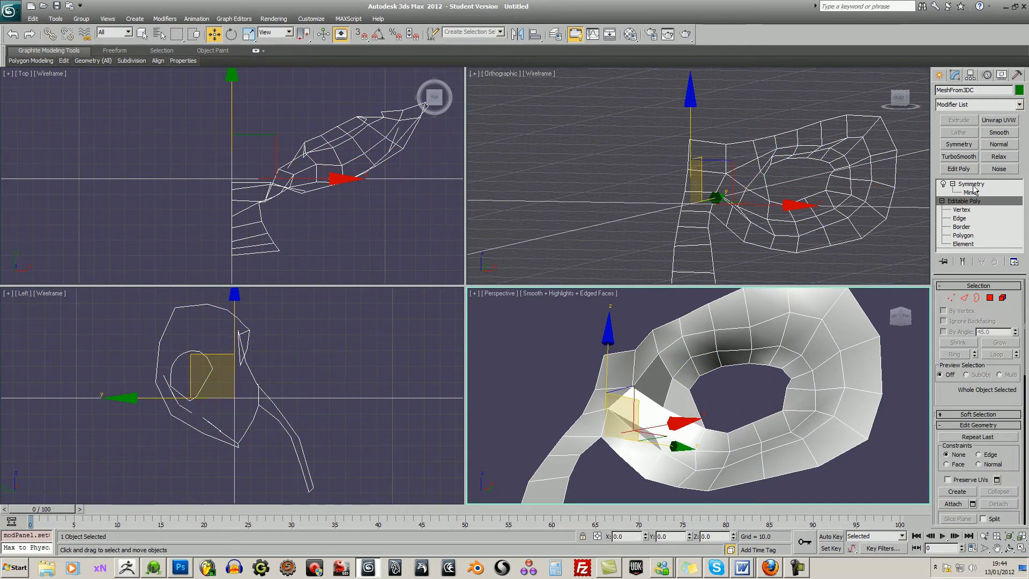
click(974, 185)
right_click(974, 188)
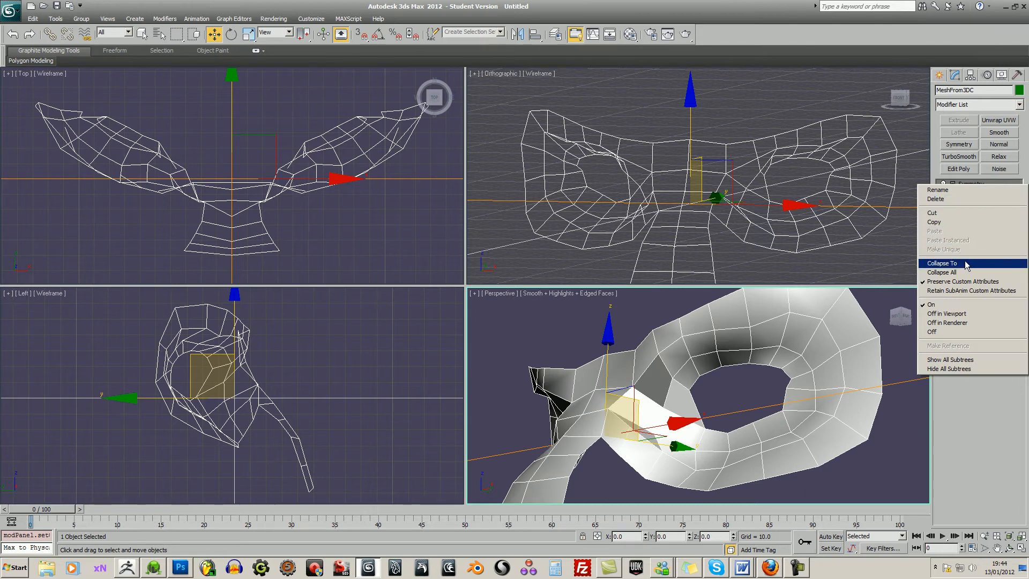
click(946, 263)
click(563, 325)
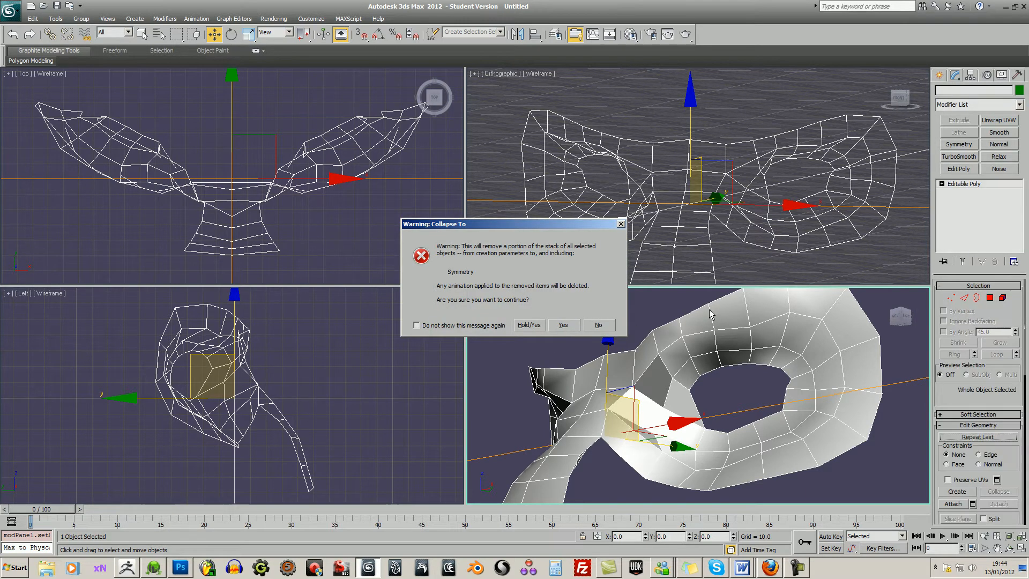
Reset the mask's transform with Reset XForm and collapse the XForm modifier into the Editable Poly
click(1019, 77)
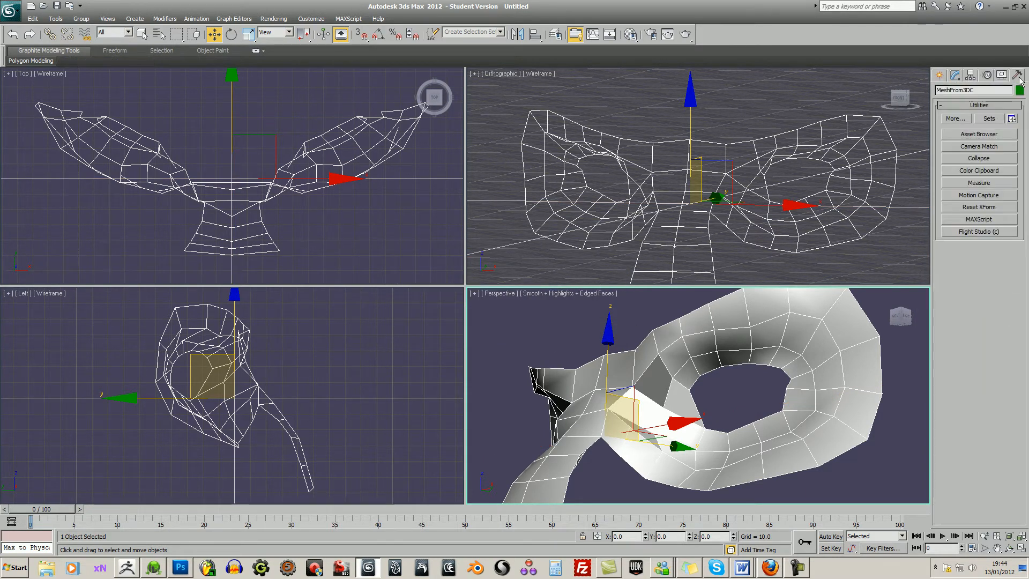
click(985, 209)
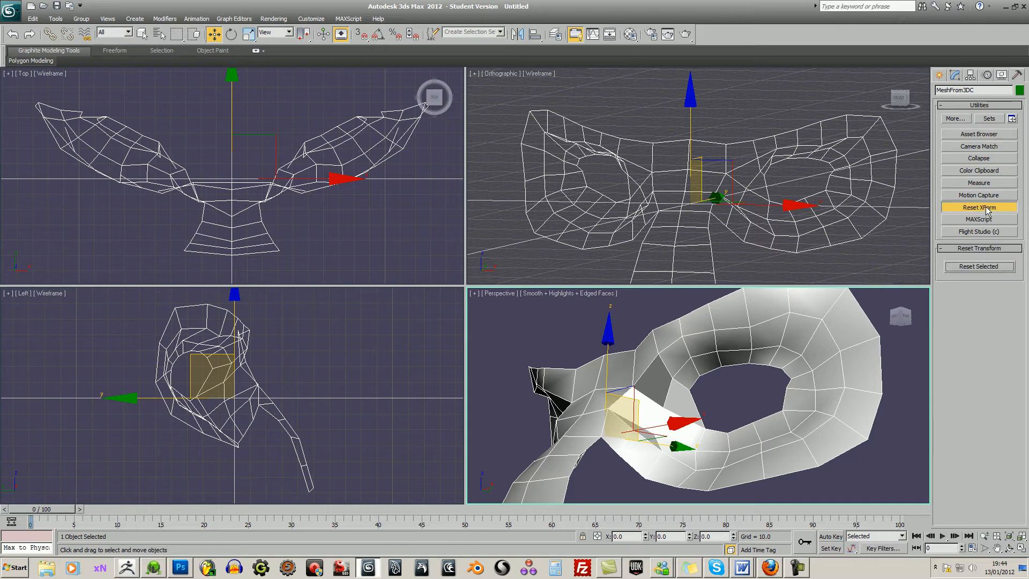
click(980, 267)
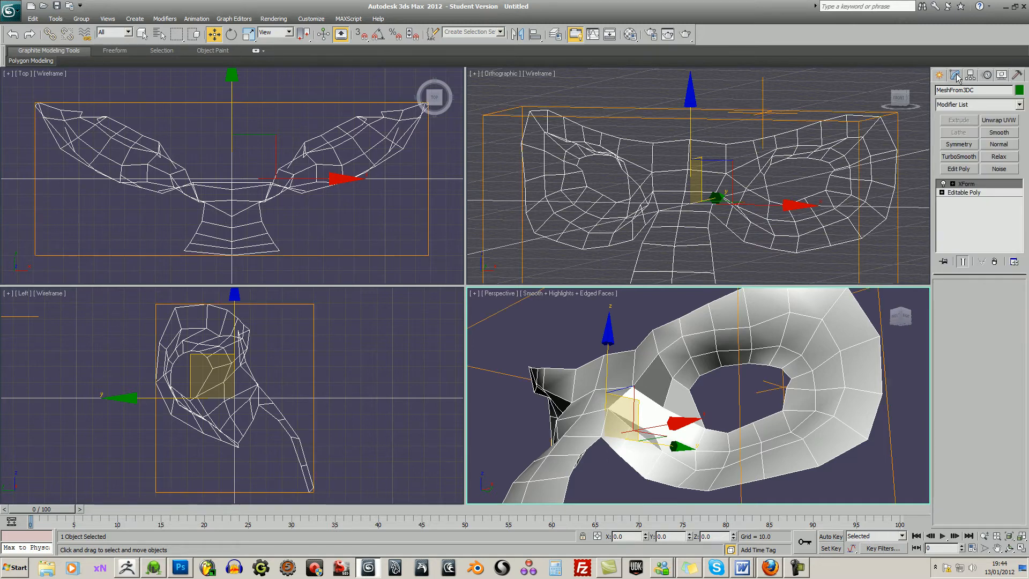
right_click(975, 184)
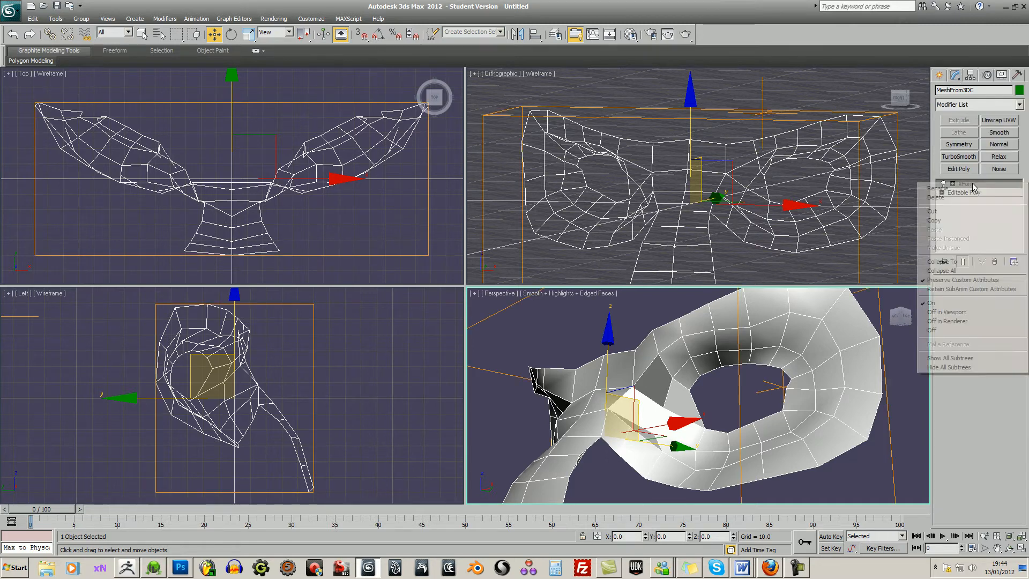
click(968, 262)
click(563, 325)
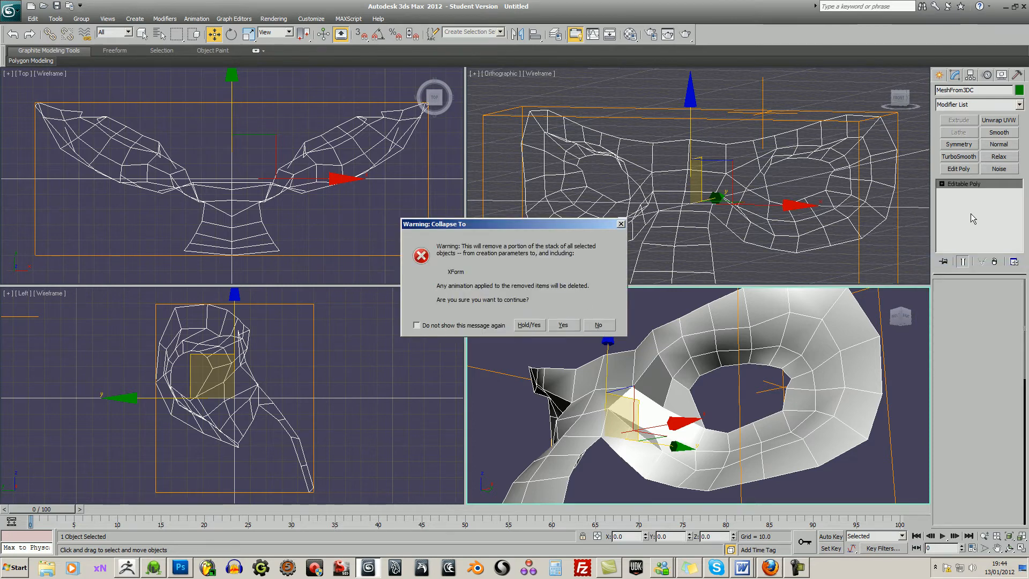
Delete all vertices of the mirrored half of the mask, selecting them in the Front view
click(951, 297)
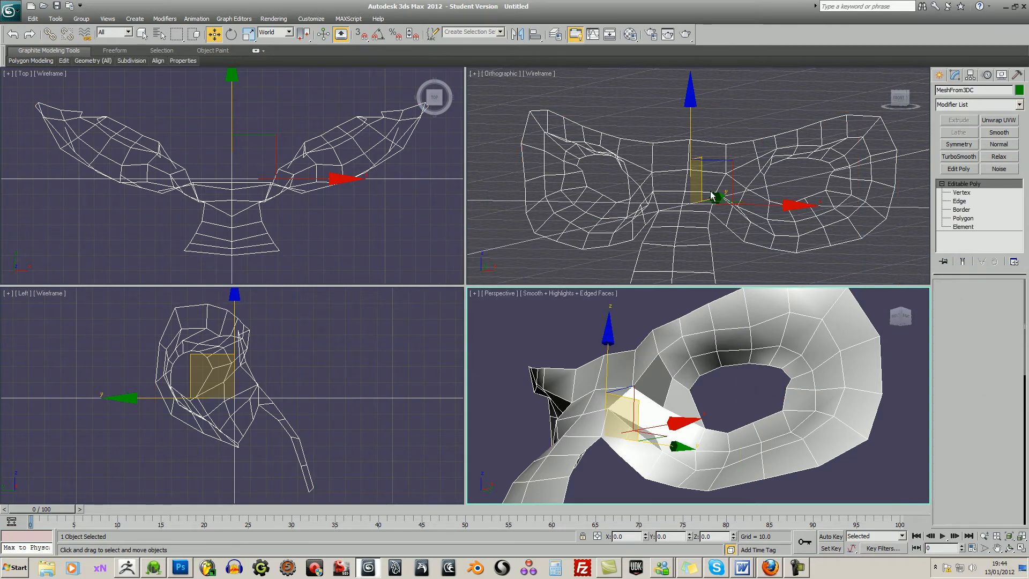
click(898, 93)
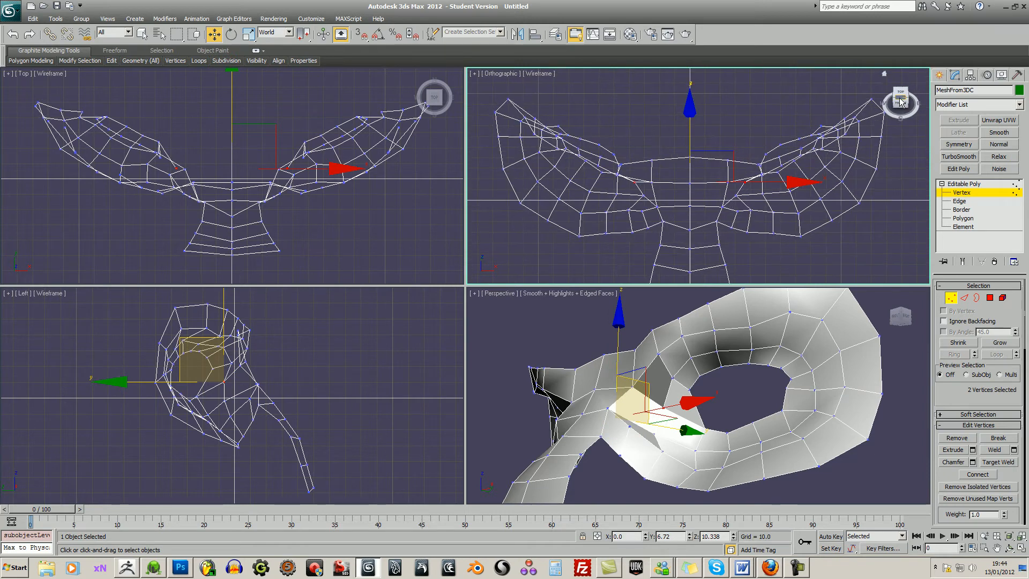
click(900, 105)
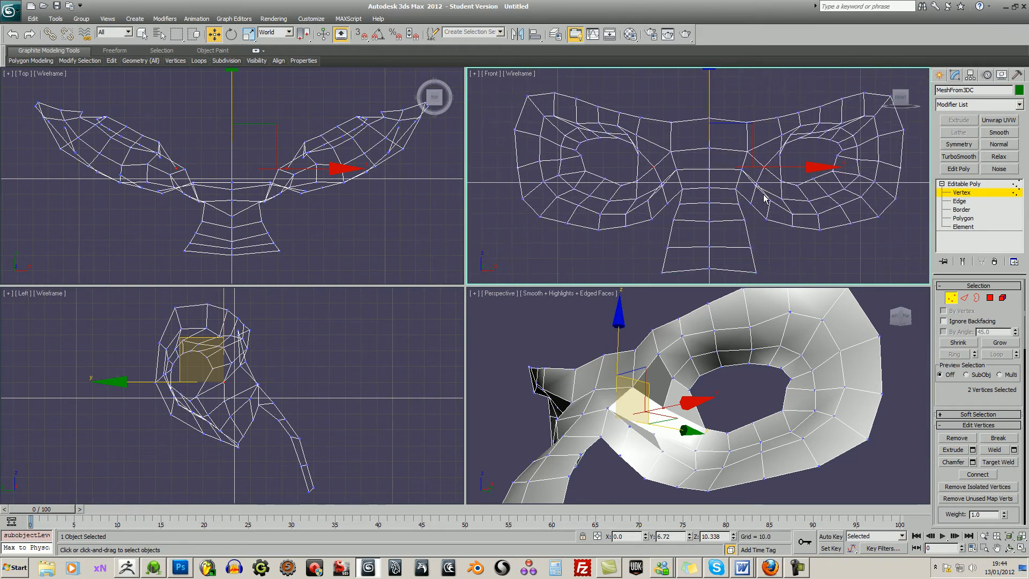
scroll(623, 171, down, 4)
drag(598, 119, 698, 242)
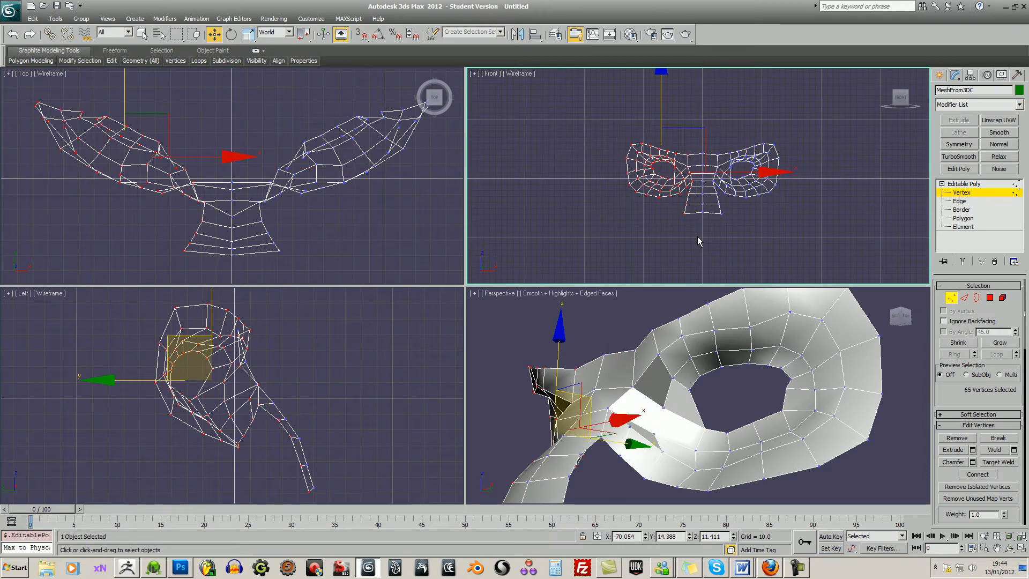
key(Delete)
Apply a new Symmetry modifier on the X mirror axis to the remaining half of the mask
click(963, 184)
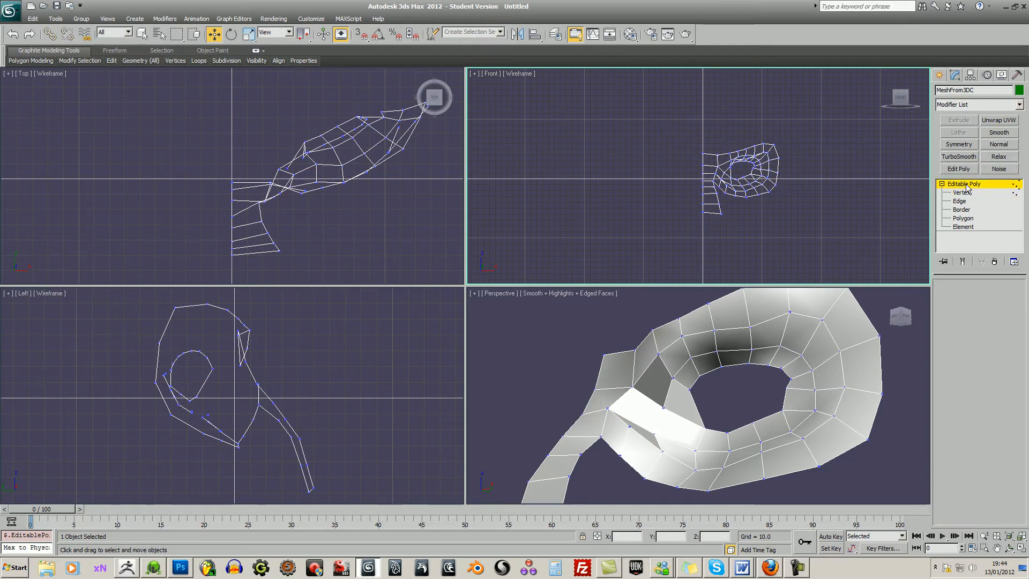
click(959, 145)
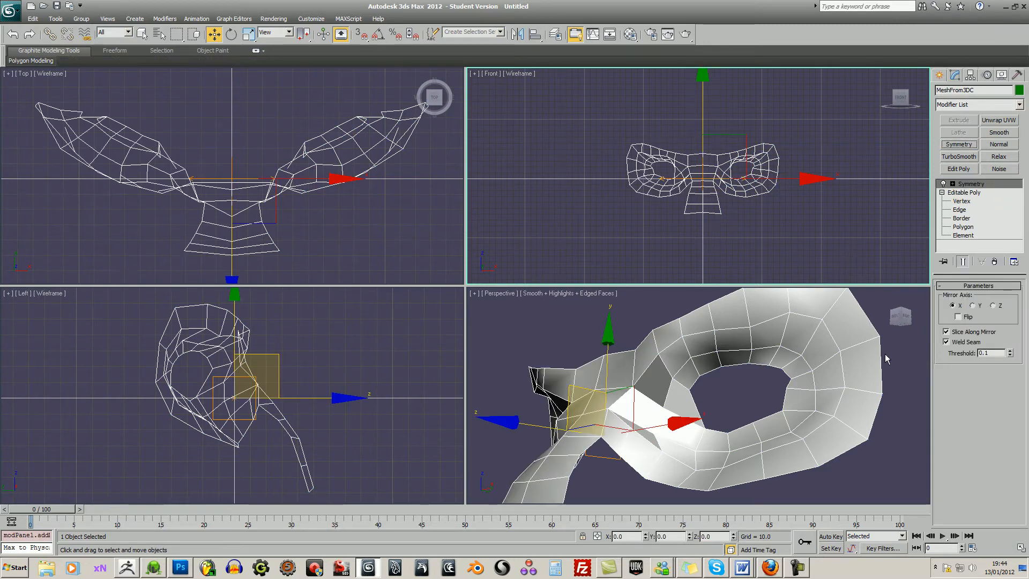
right_click(778, 401)
alt+middle_drag(778, 401, 812, 406)
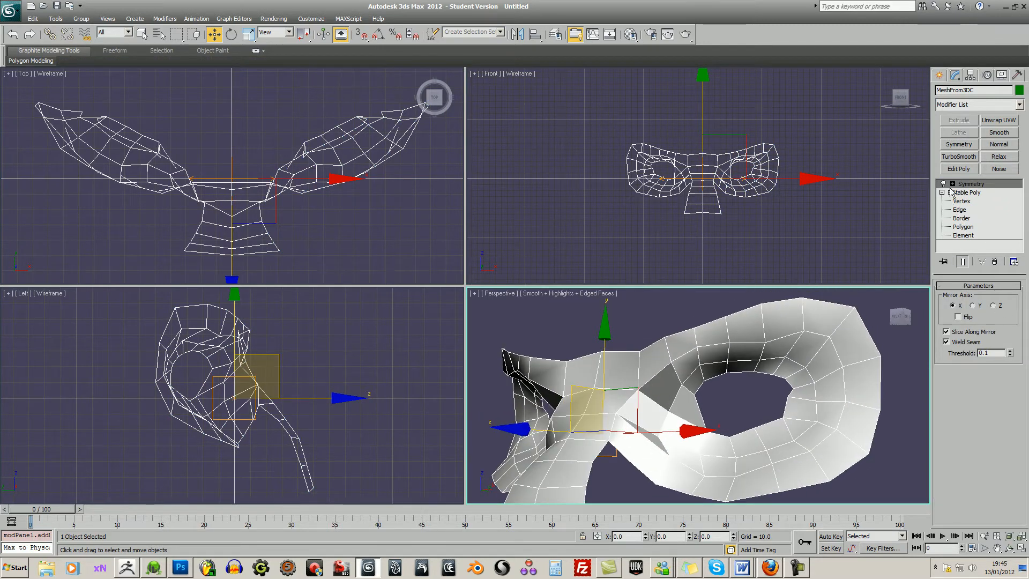
Try to move the eye hole's upper inner vertex using the Local reference coordinate system, and undo the move
click(961, 201)
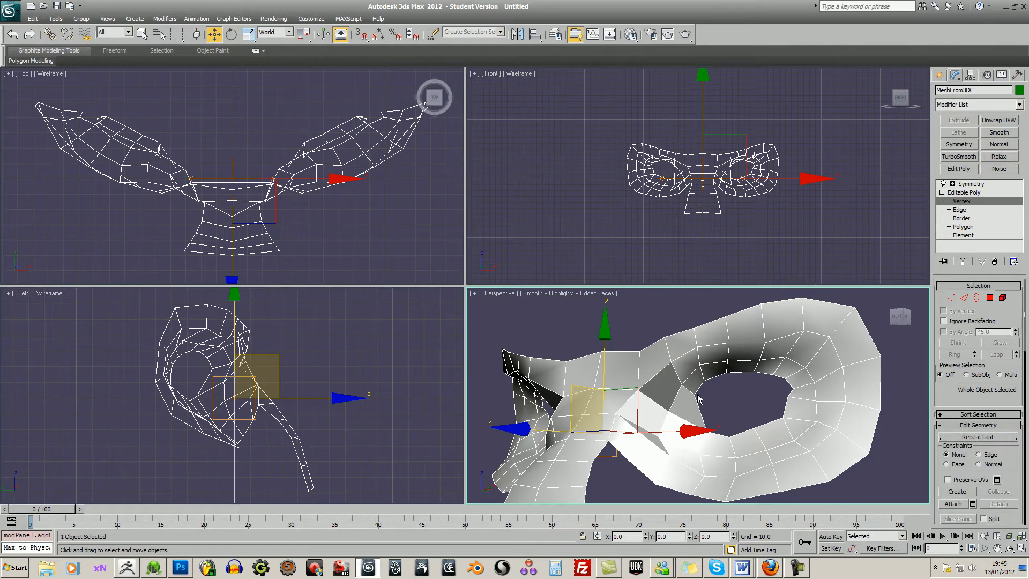
click(952, 298)
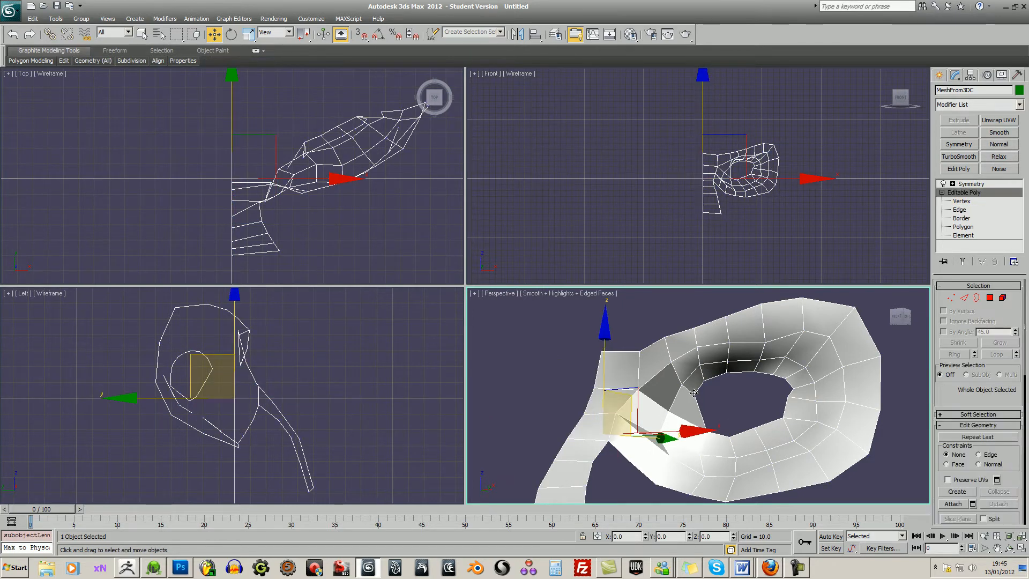
click(970, 184)
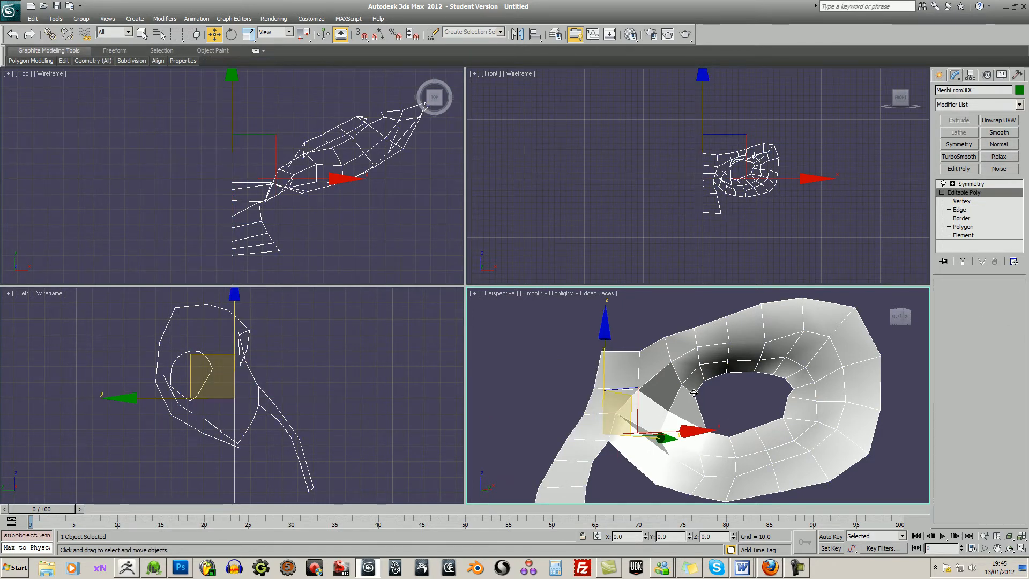
click(962, 201)
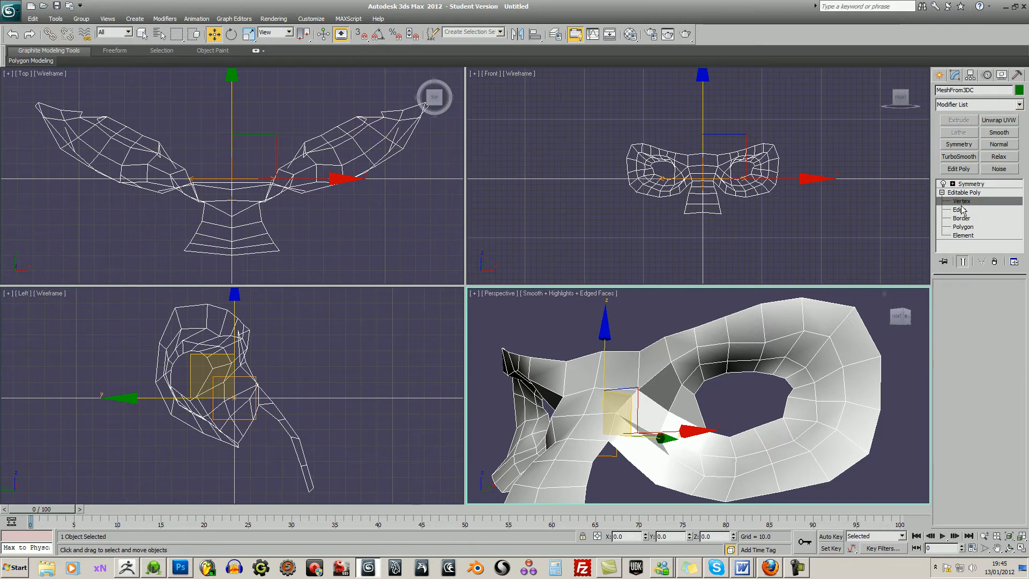
click(695, 392)
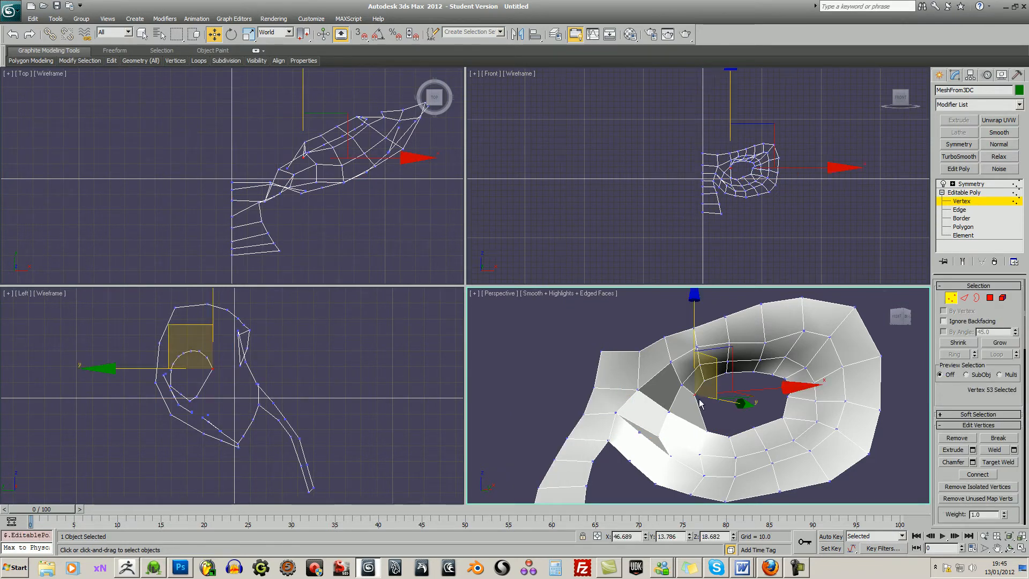
click(293, 33)
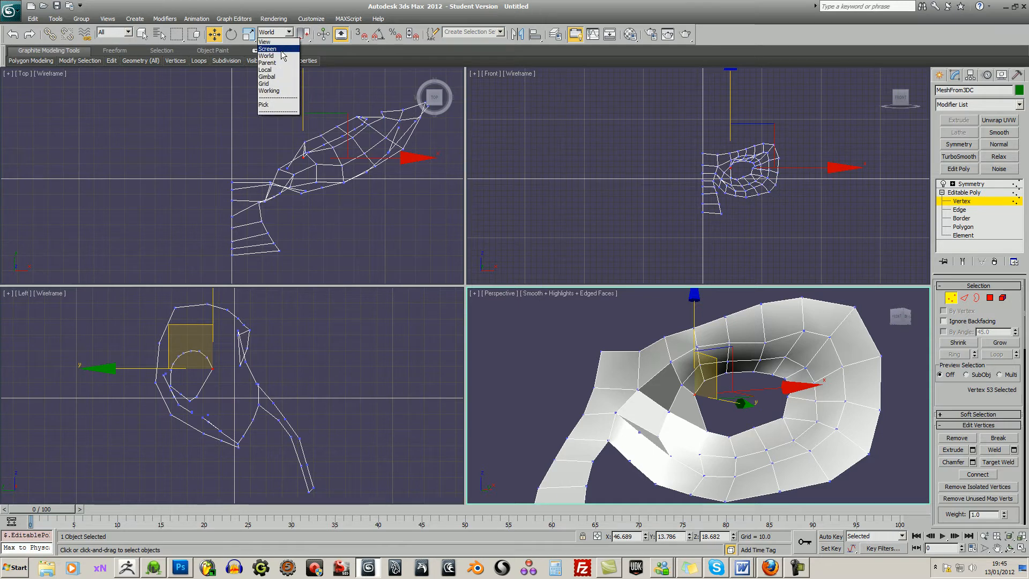
click(276, 75)
middle_click(744, 428)
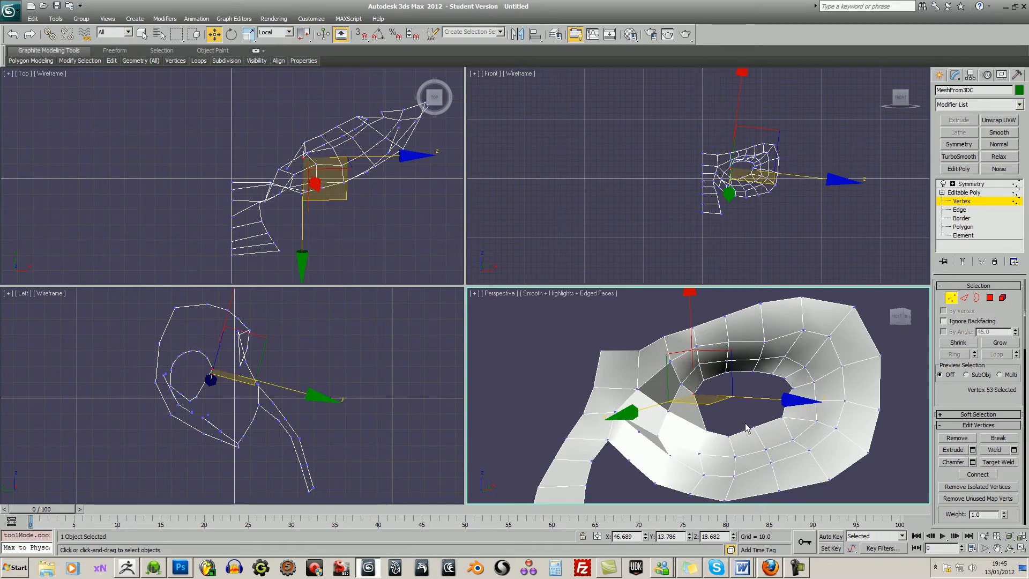
drag(732, 367, 738, 370)
key(ctrl+z)
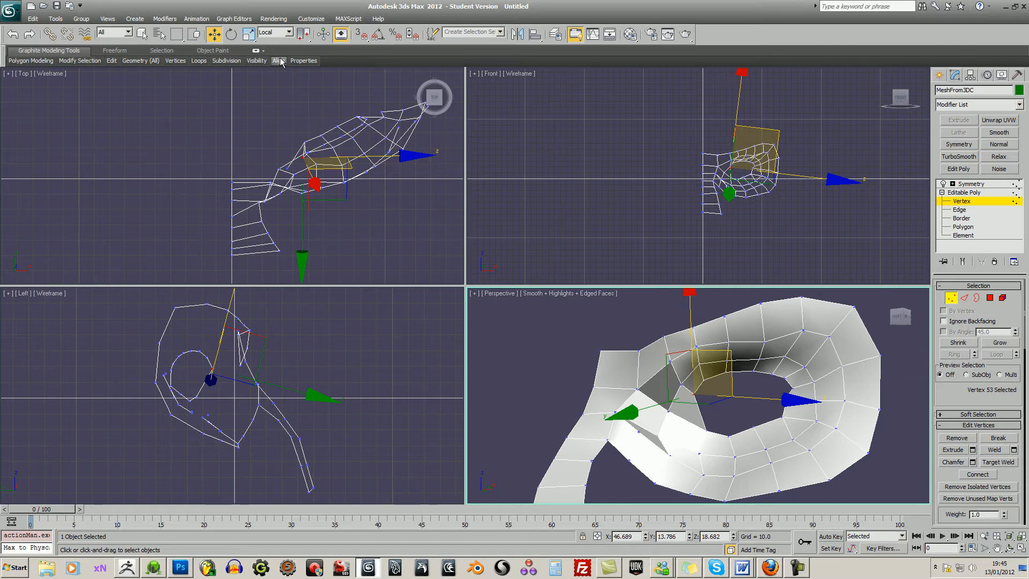
Set the reference coordinate system to View and turn on the modifier stack's end result while editing vertices
click(290, 33)
click(268, 40)
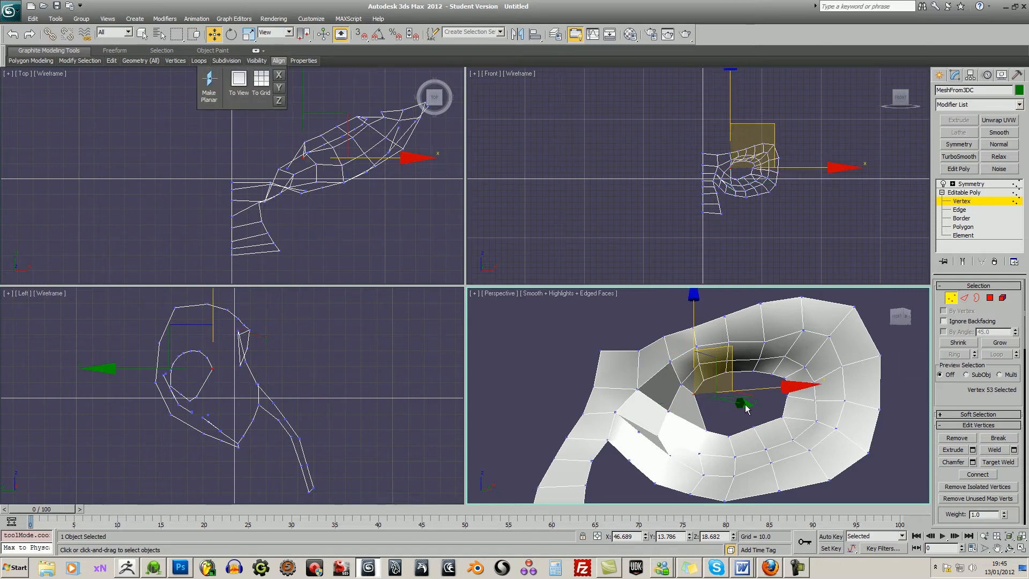
click(962, 262)
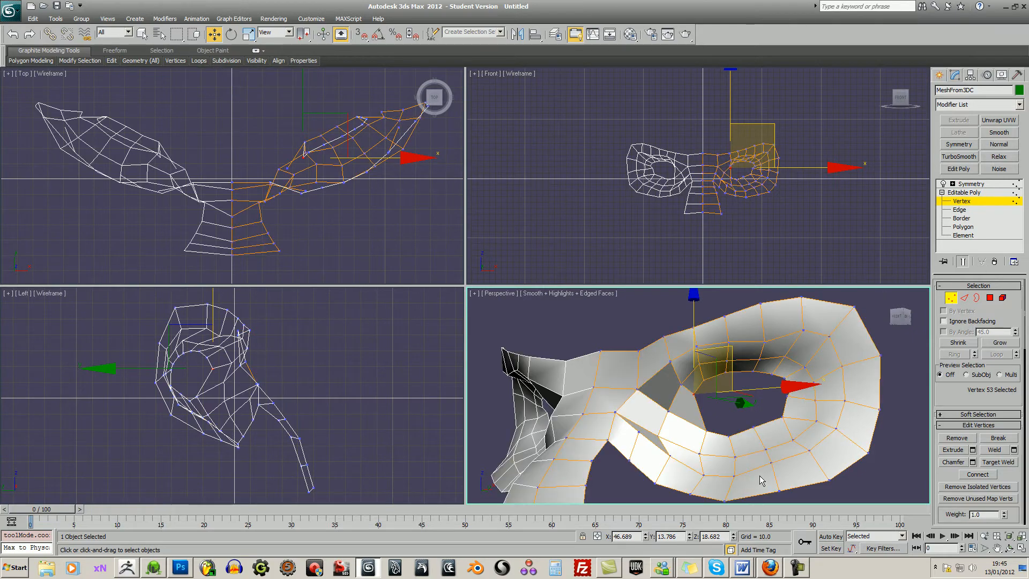
alt+middle_drag(761, 480, 781, 453)
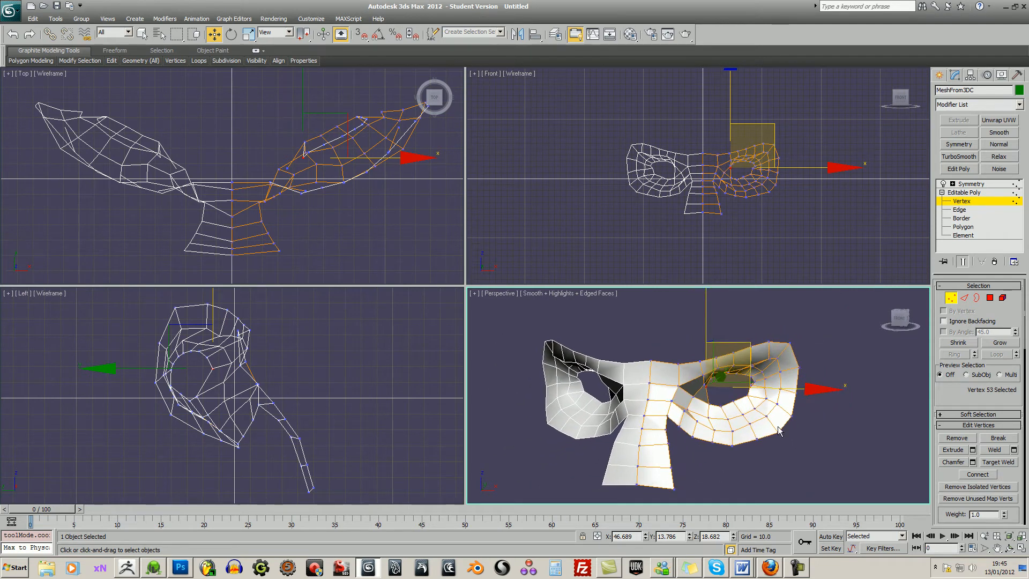
Delete the four lowest polygons of the nose piece one after another, working up to the mask's bridge
click(990, 297)
click(660, 478)
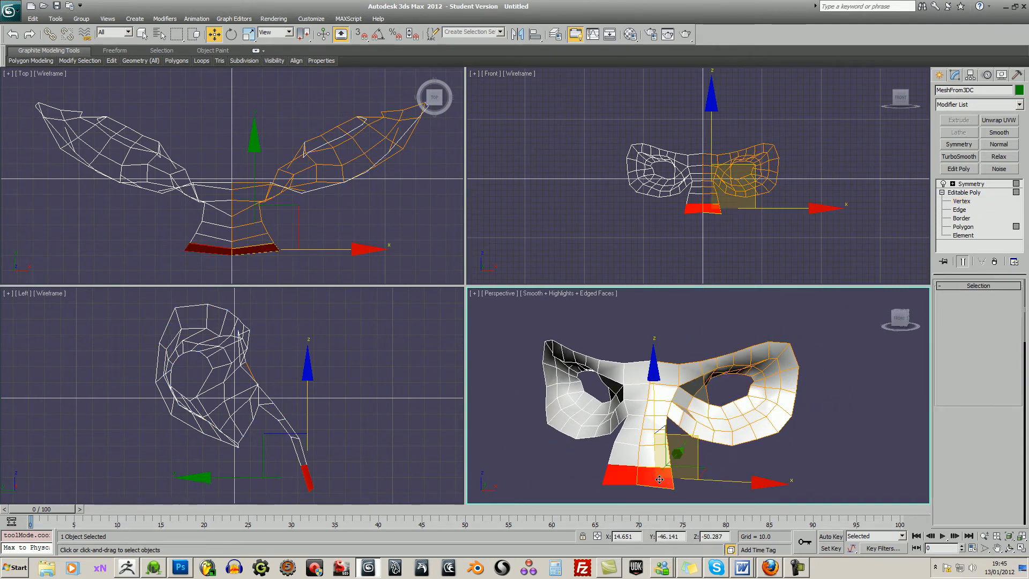
key(Delete)
click(659, 456)
key(Delete)
scroll(657, 448, down, 1)
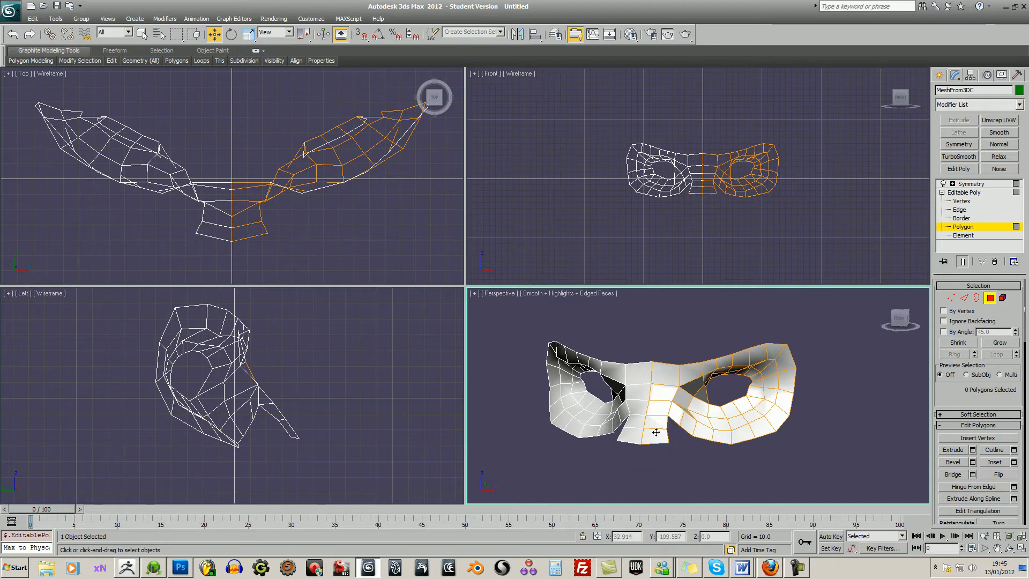
click(654, 436)
key(Delete)
click(659, 423)
key(Delete)
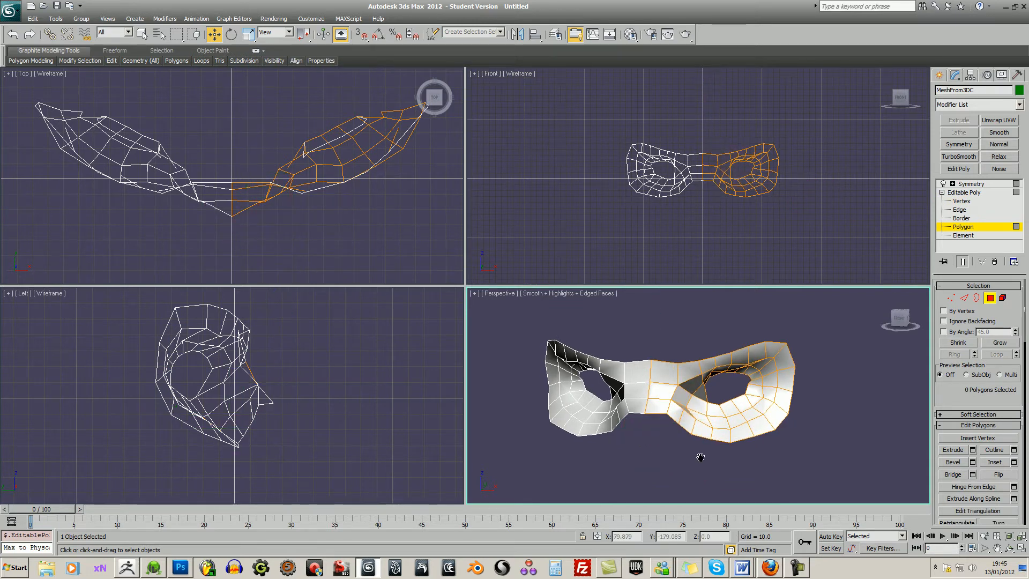
alt+middle_drag(747, 468, 750, 423)
Apply TurboSmooth with 1 iteration above the Symmetry modifier and inspect the smoothed eye hole and bridge
click(967, 185)
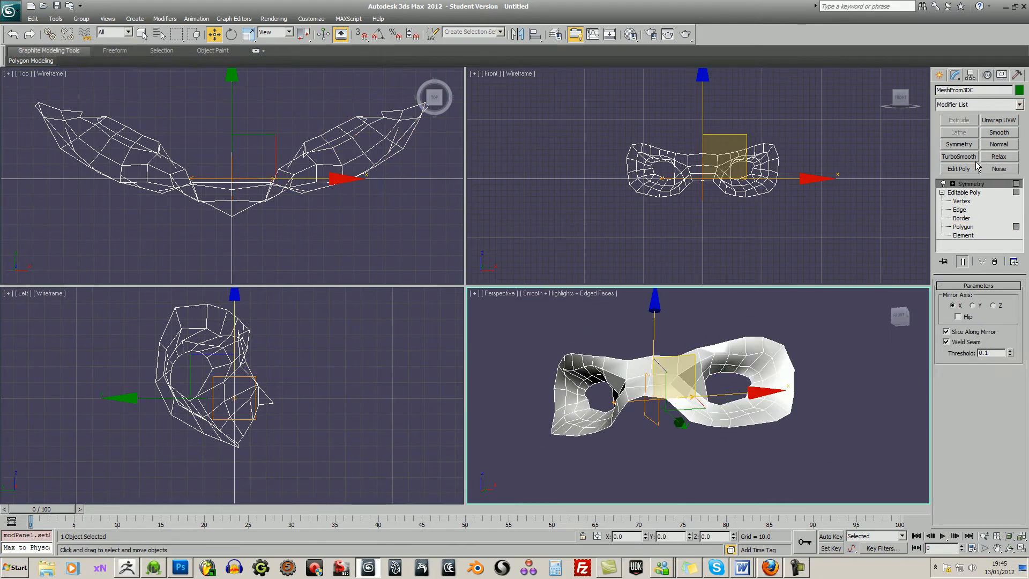
click(959, 157)
alt+middle_drag(798, 410, 731, 325)
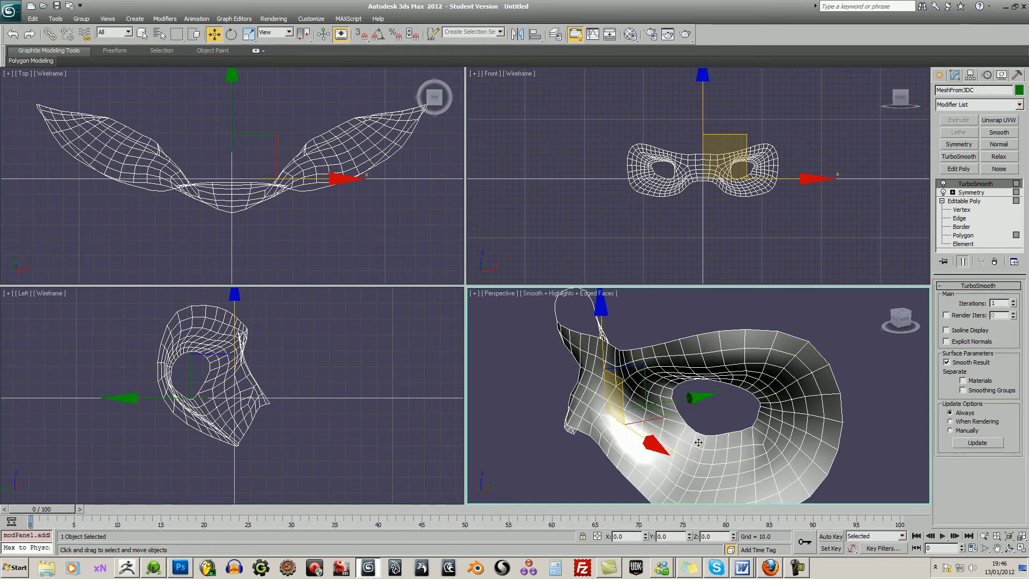
mouse_move(727, 442)
alt+middle_down()
mouse_move(754, 432)
mouse_move(736, 447)
alt+middle_up()
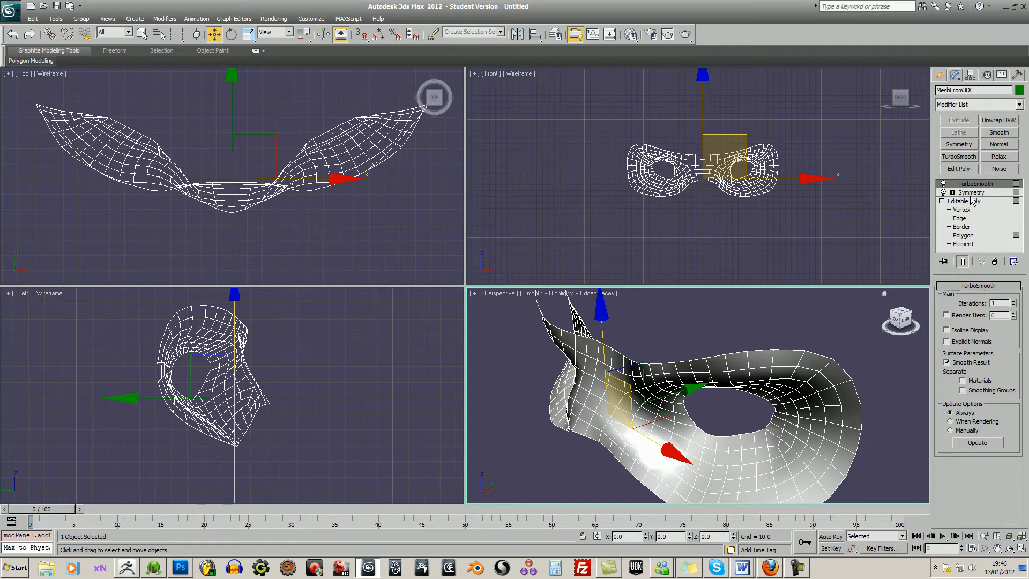
Try TurboSmooth below the Symmetry modifier, inspect the mask's nose bridge, and restore the original modifier order
drag(975, 187, 975, 195)
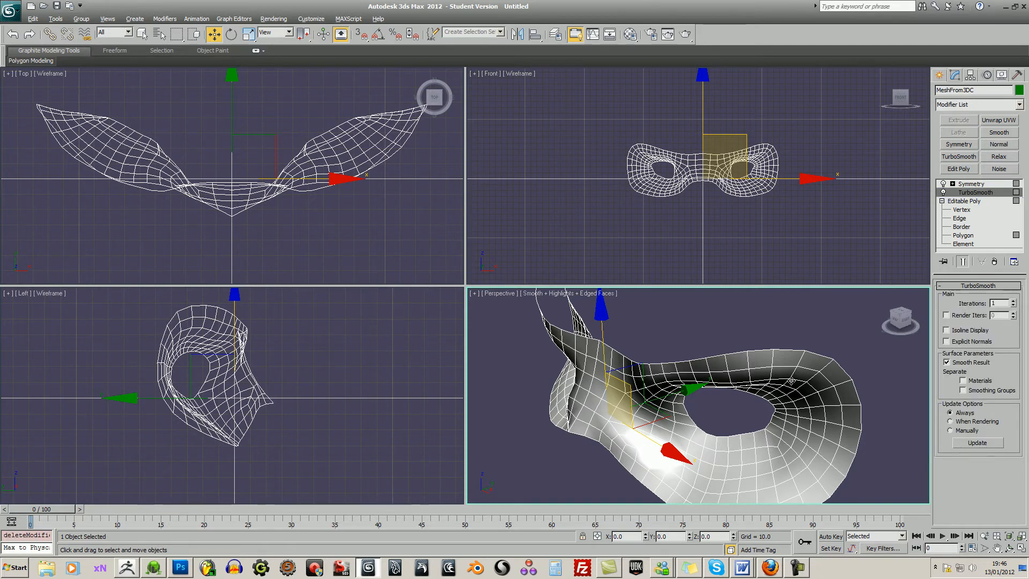
mouse_move(777, 375)
alt+middle_down()
mouse_move(808, 365)
mouse_move(790, 368)
alt+middle_up()
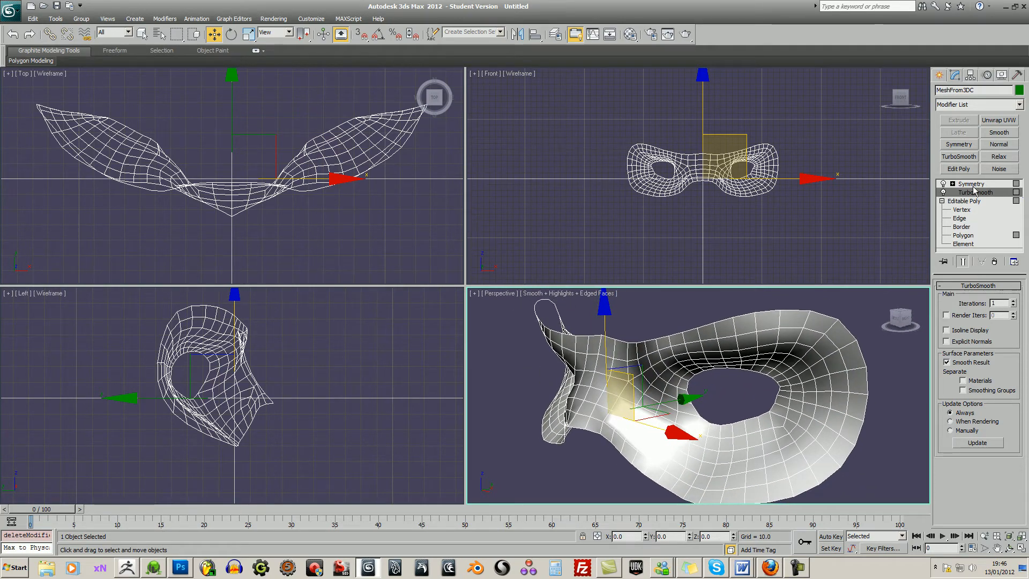
drag(974, 191, 981, 186)
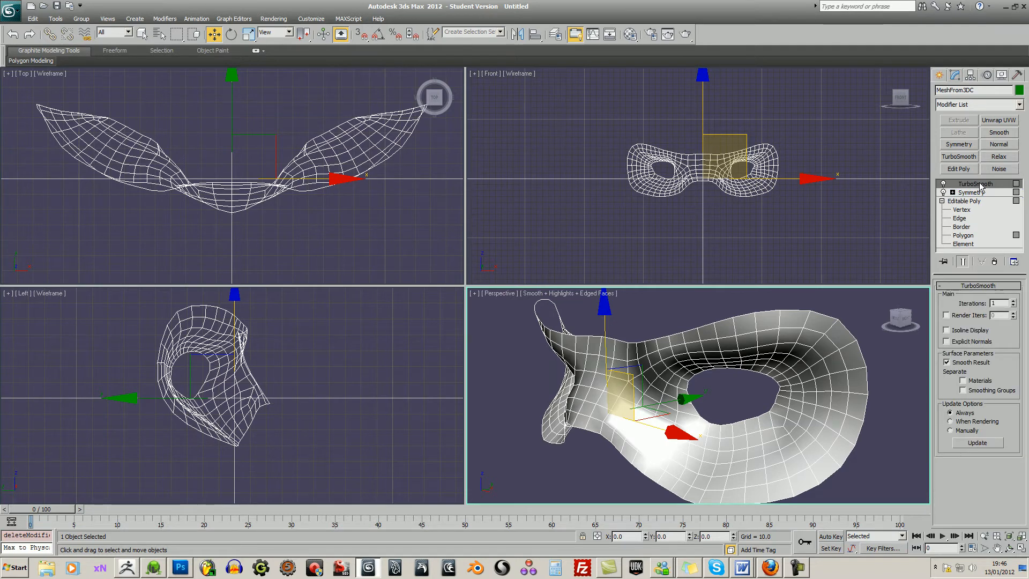
Add an Edit Poly modifier above TurboSmooth on the mask and briefly switch its Cut tool on and off
click(973, 169)
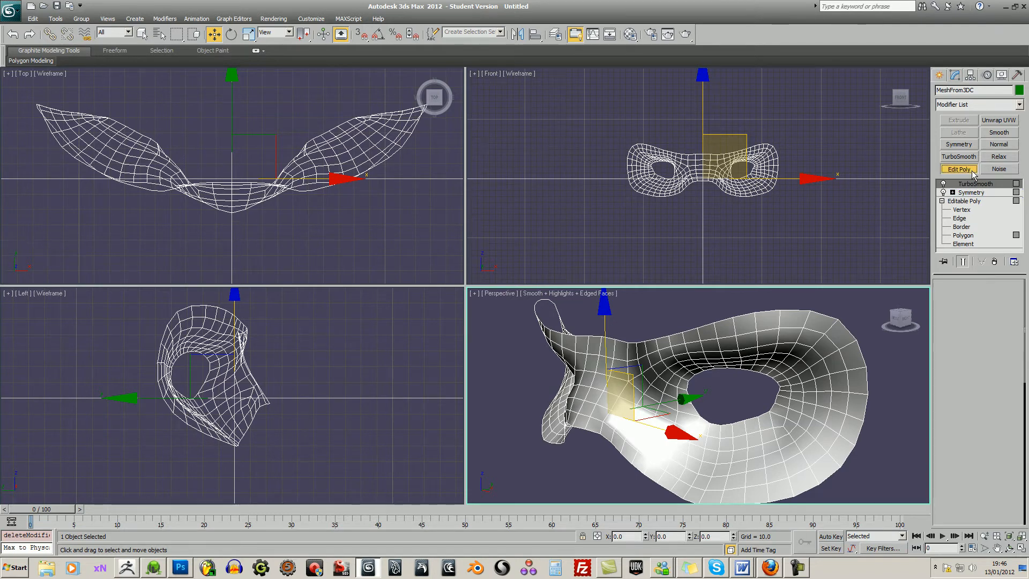
scroll(1000, 450, down, 5)
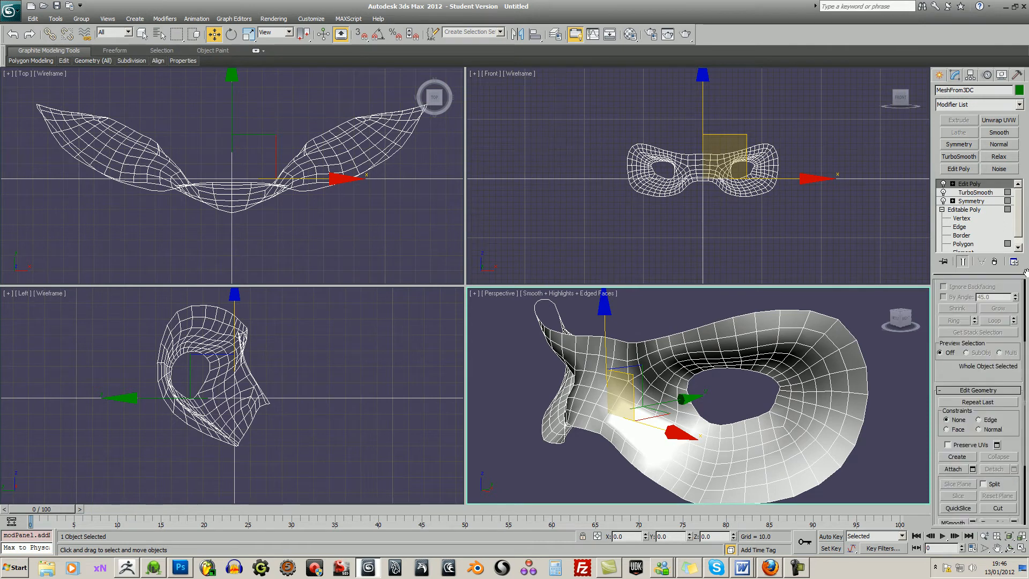
click(999, 473)
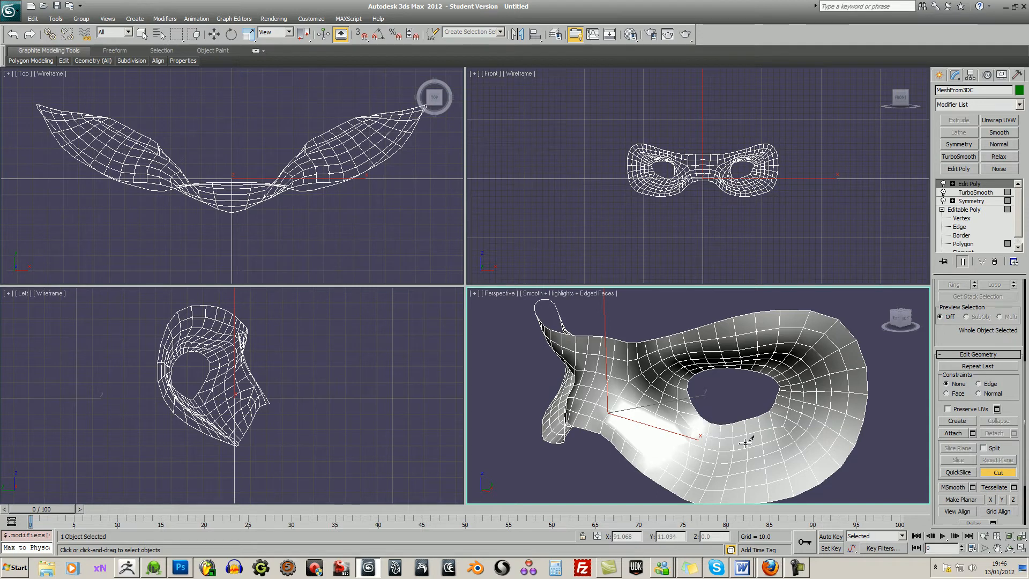
click(1004, 477)
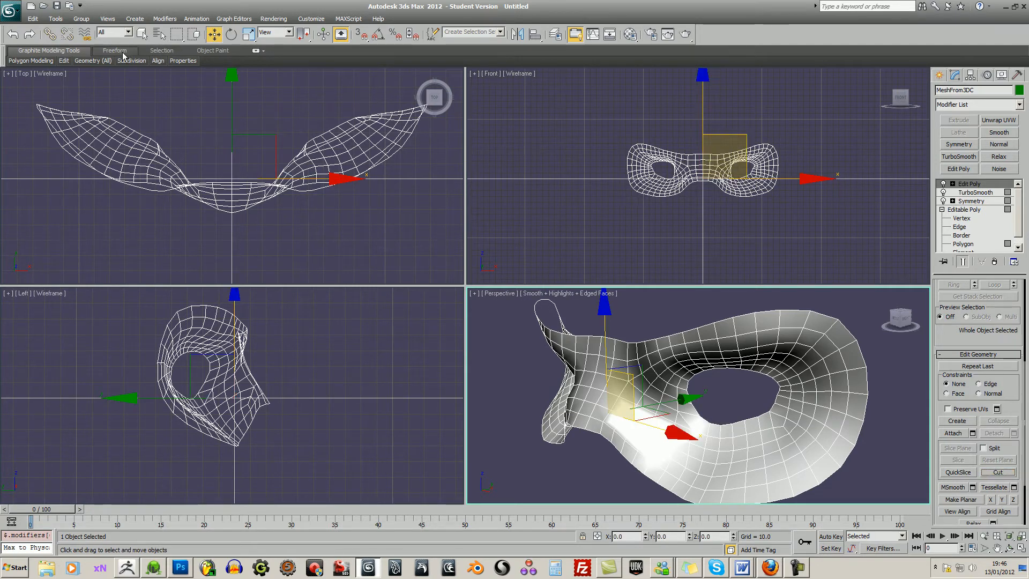
mouse_move(84, 64)
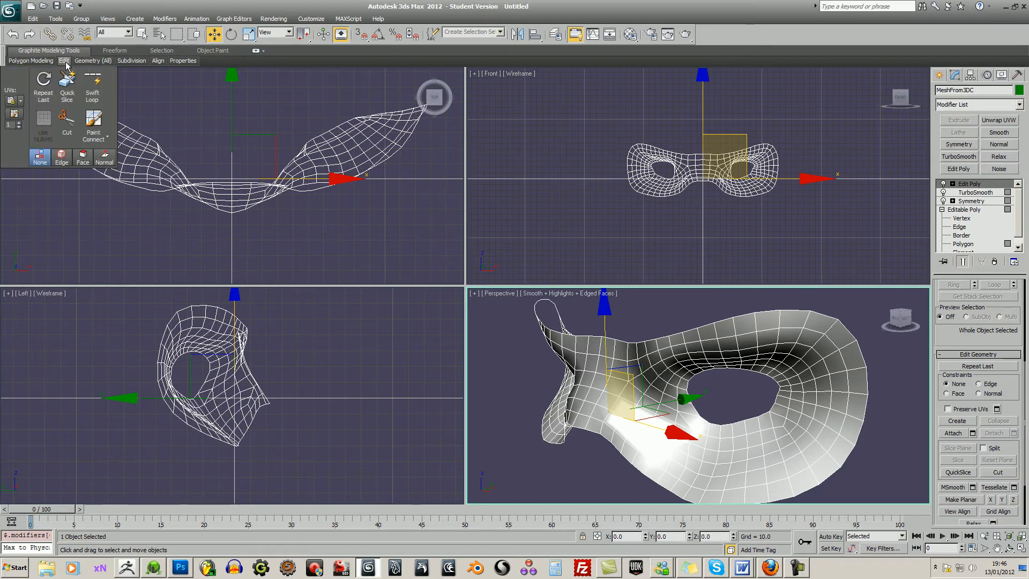
click(92, 88)
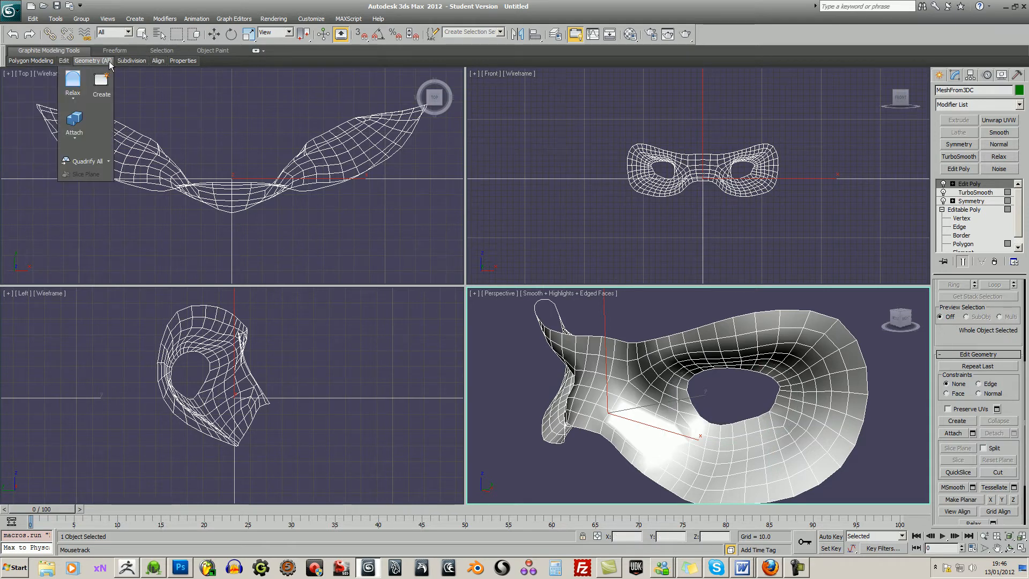
mouse_move(129, 62)
key(w)
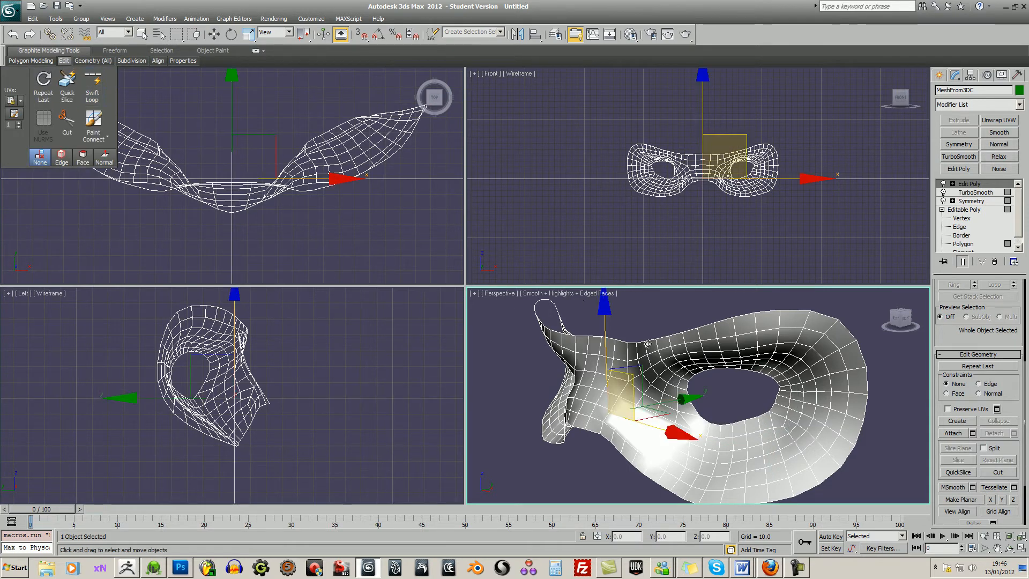
click(997, 472)
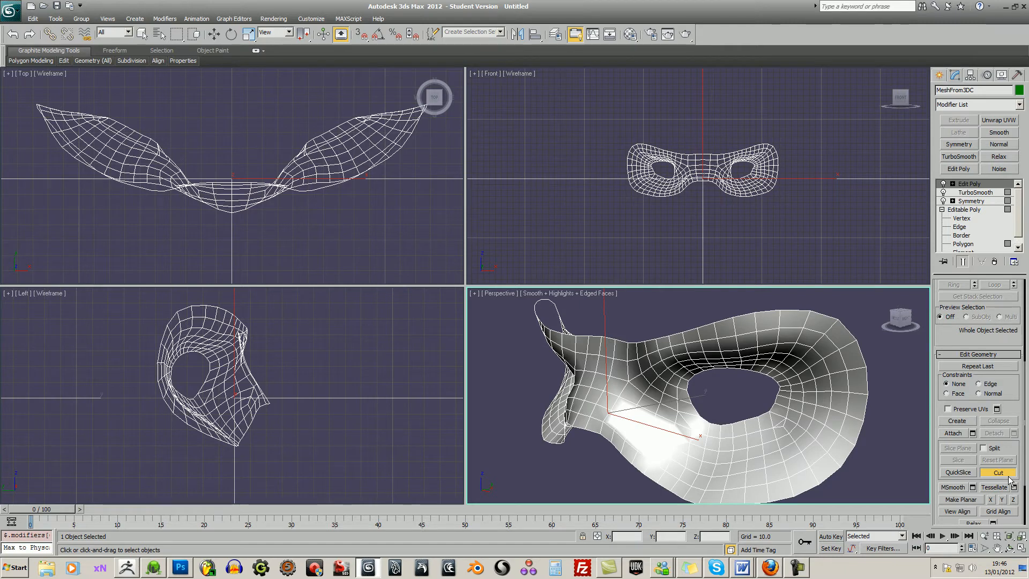
middle_drag(805, 435, 808, 404)
middle_drag(808, 405, 786, 409)
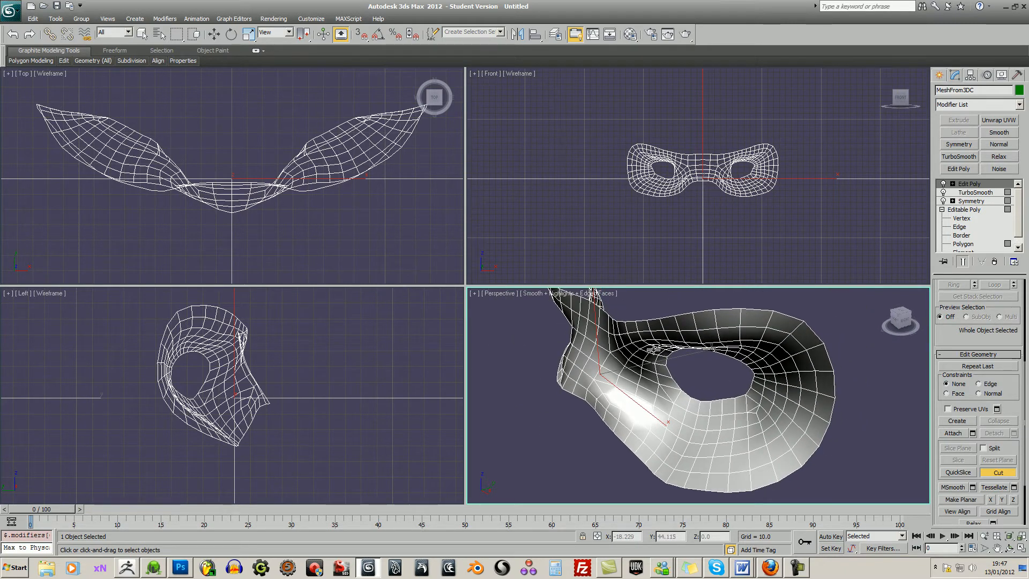
Try the Swift Loop tool around the mask's eye hole to preview extra edge loops, and leave the tool
click(119, 50)
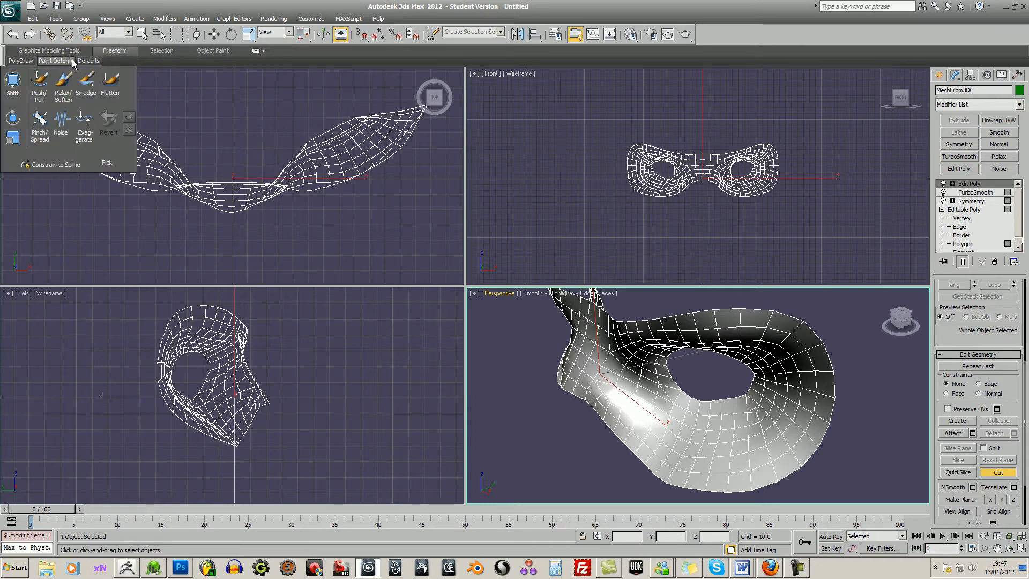
click(75, 53)
click(64, 61)
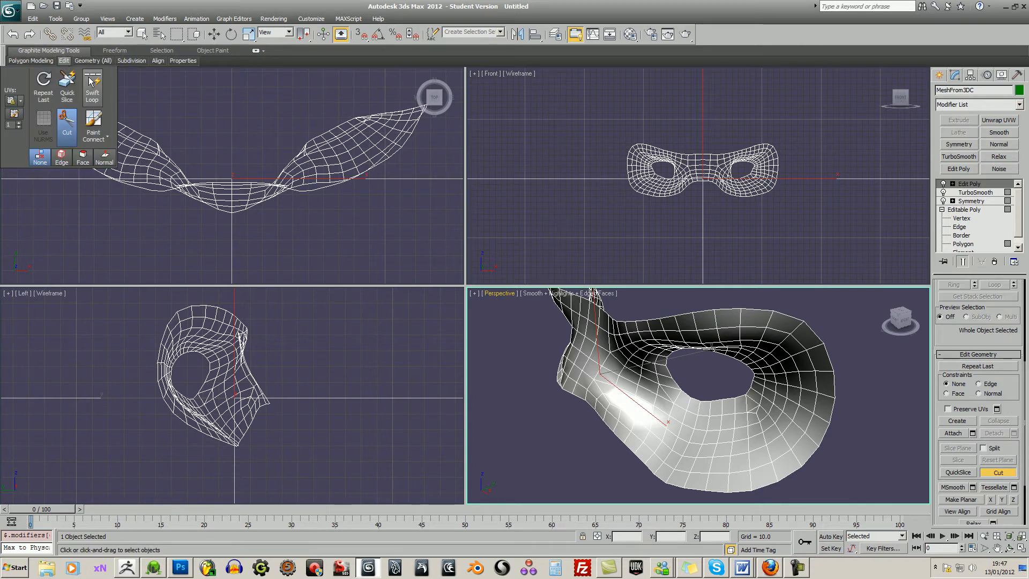
right_click(684, 386)
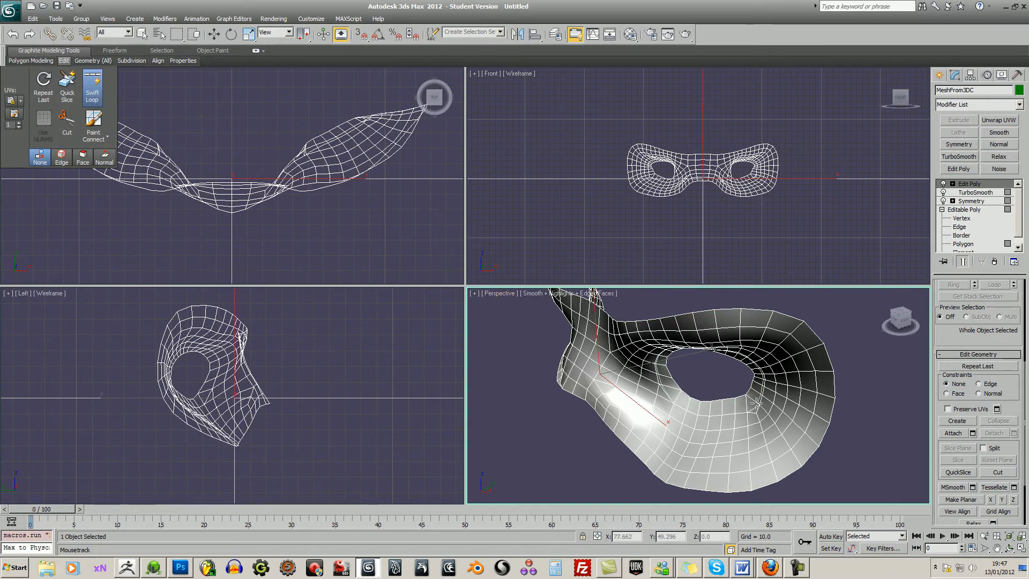
alt+middle_drag(744, 405, 859, 450)
scroll(830, 410, up, 4)
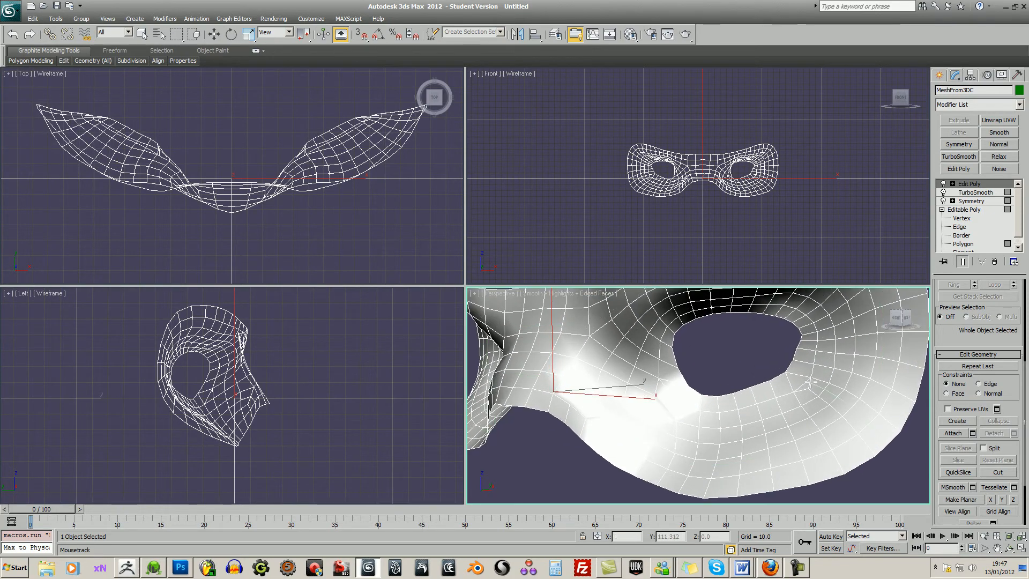
middle_drag(811, 382, 775, 417)
alt+middle_drag(837, 413, 814, 423)
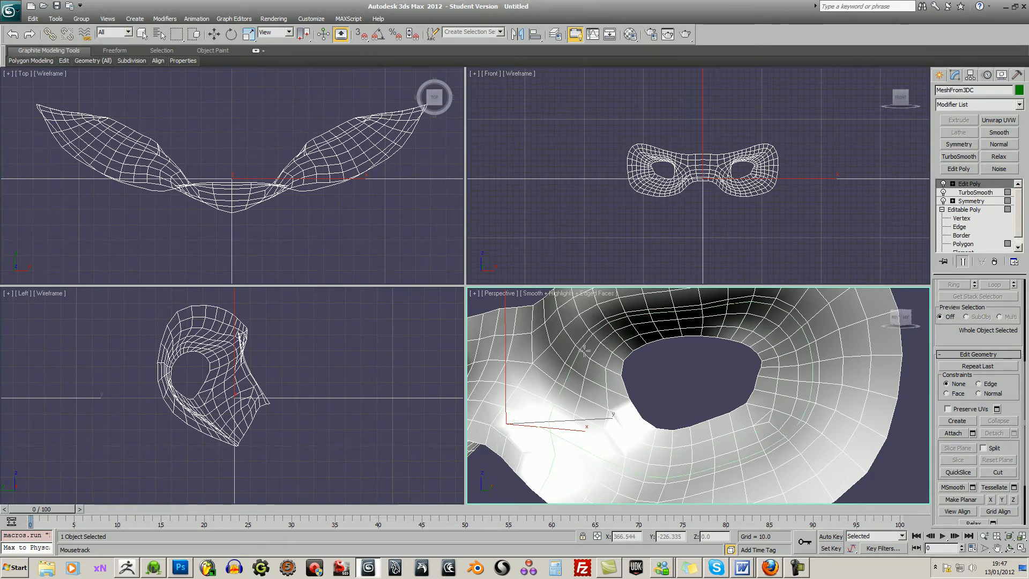
scroll(730, 395, down, 10)
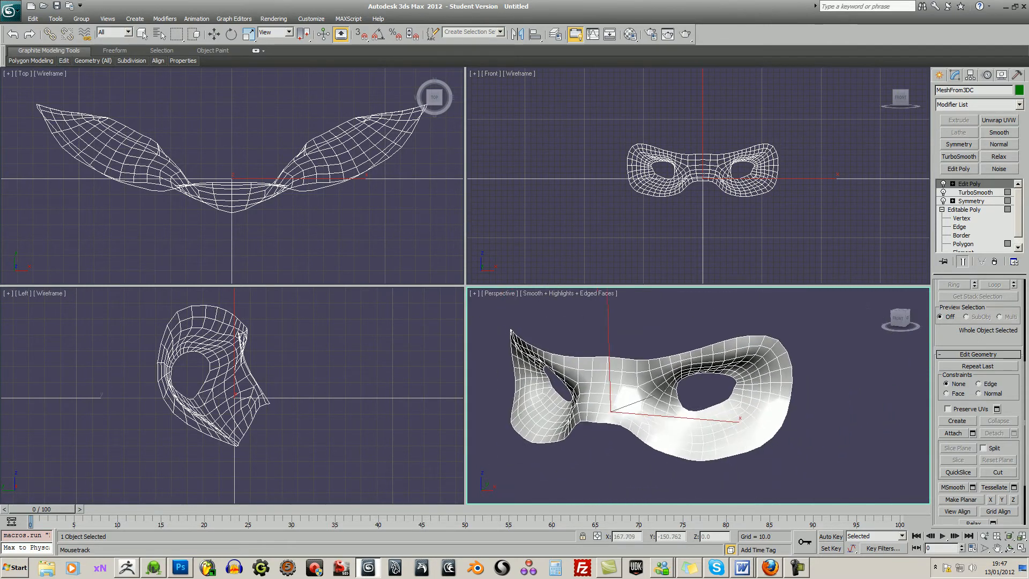
alt+middle_drag(800, 466, 786, 454)
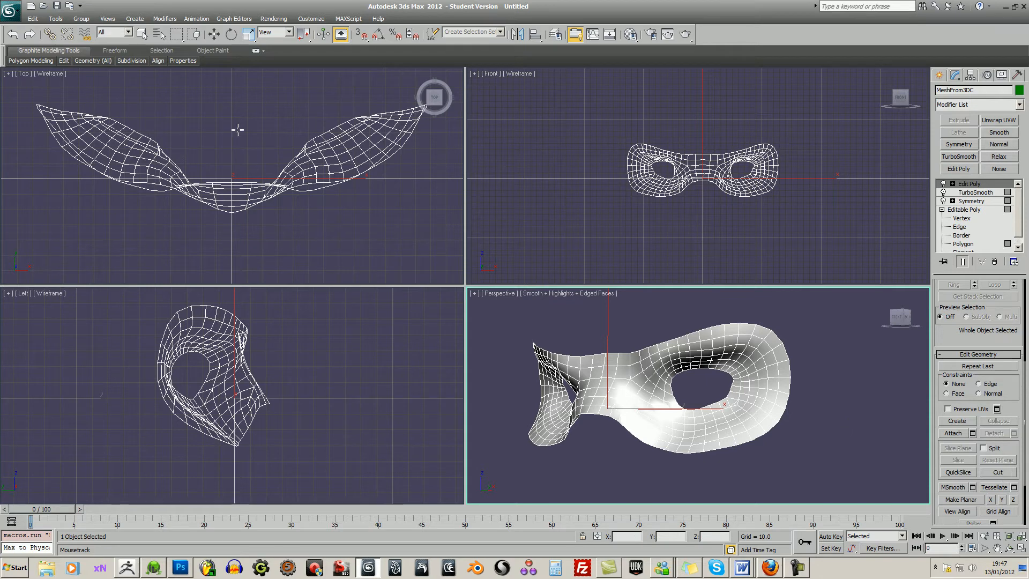
mouse_move(92, 63)
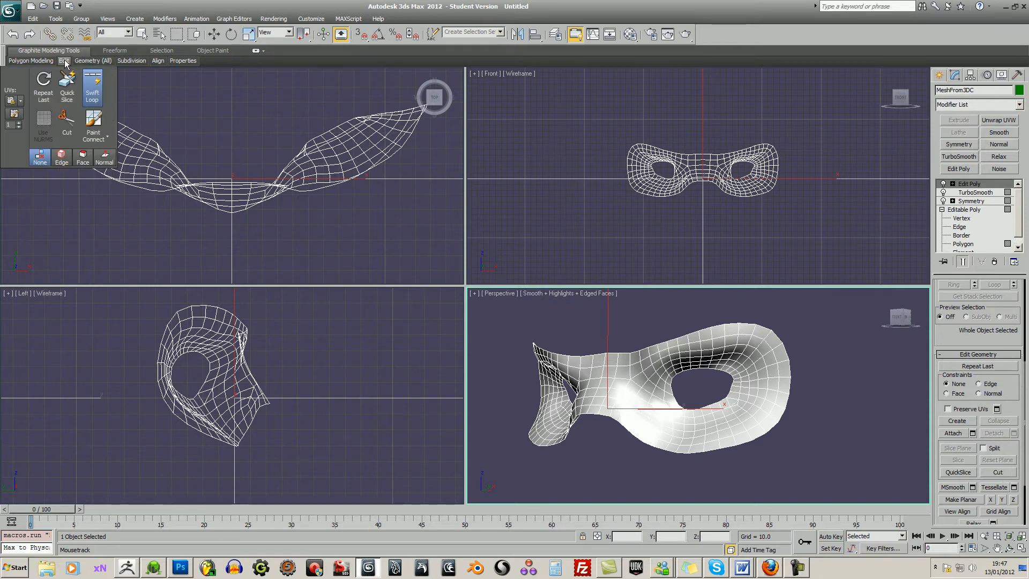
key(w)
alt+middle_drag(792, 409, 817, 406)
Collapse the modifier stack up to Edit Poly into one editable poly and inspect the mask from several angles
right_click(972, 185)
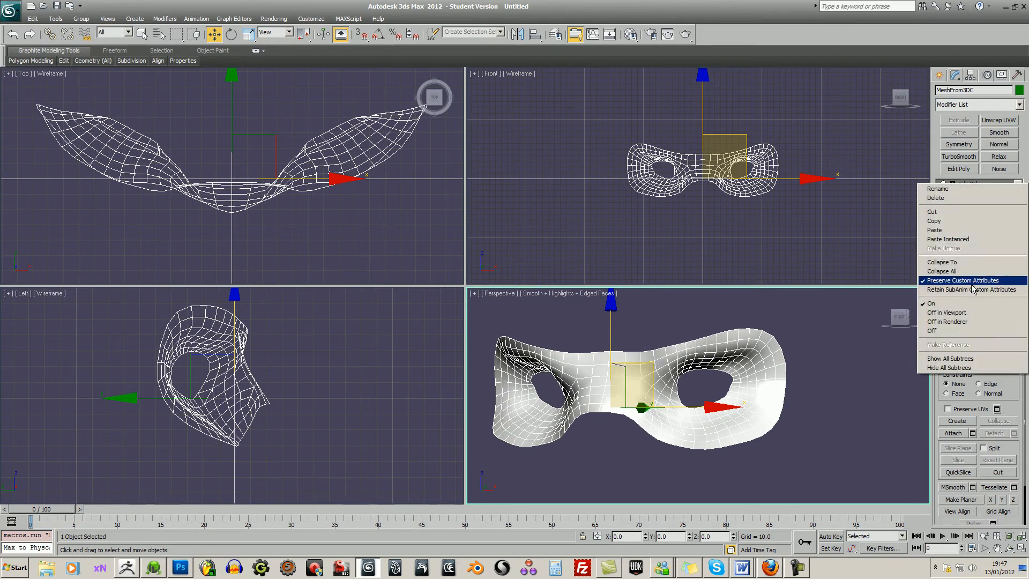
click(942, 262)
click(562, 325)
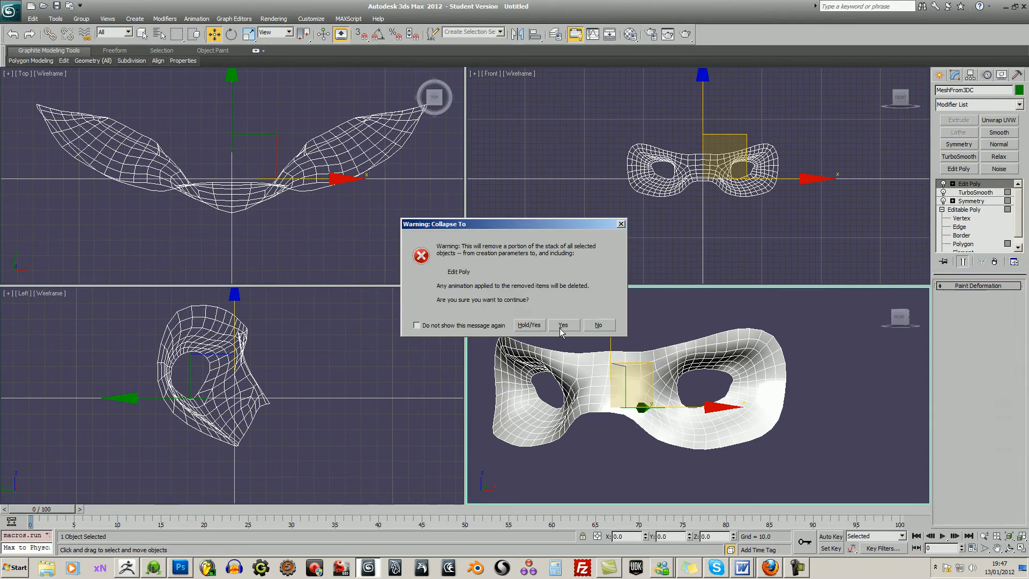
alt+middle_drag(870, 371, 829, 328)
click(941, 184)
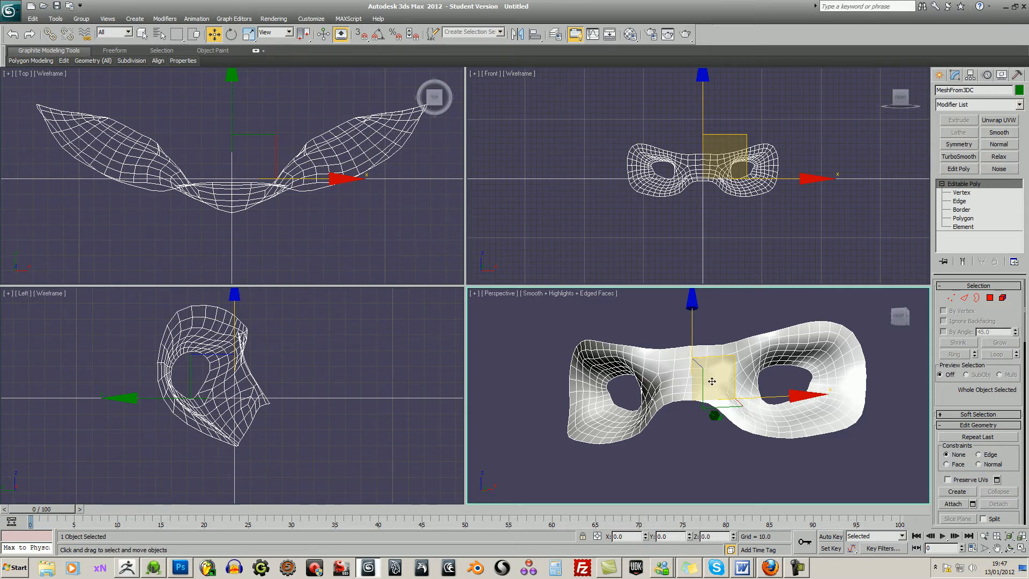
alt+middle_drag(713, 383, 744, 407)
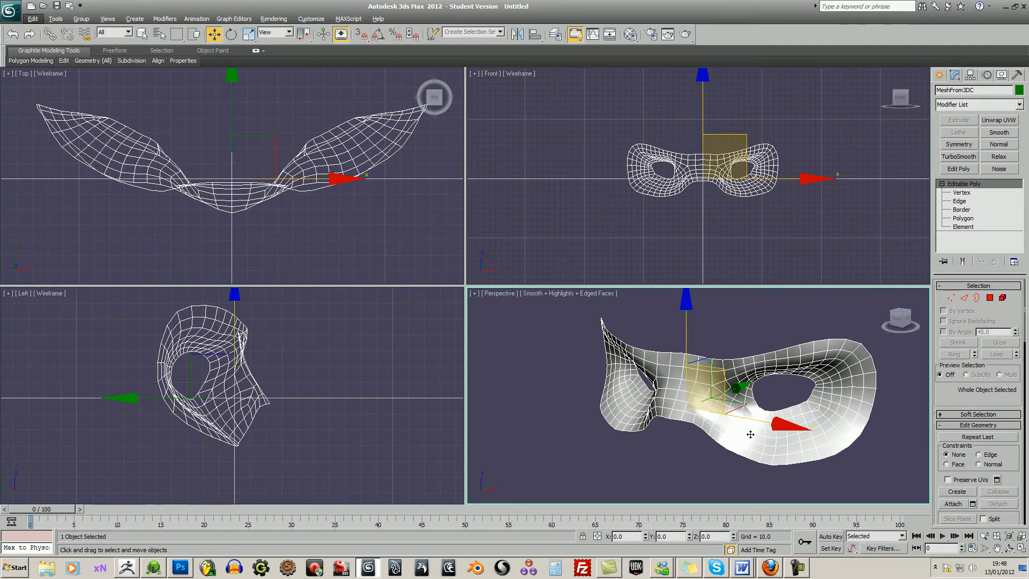
alt+middle_drag(794, 423, 658, 345)
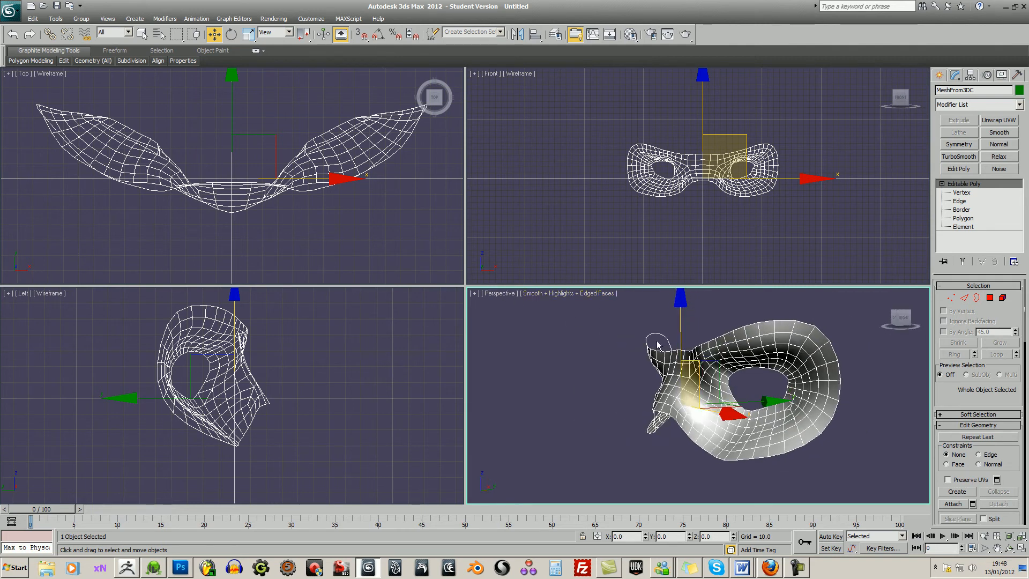
alt+middle_drag(769, 388, 816, 381)
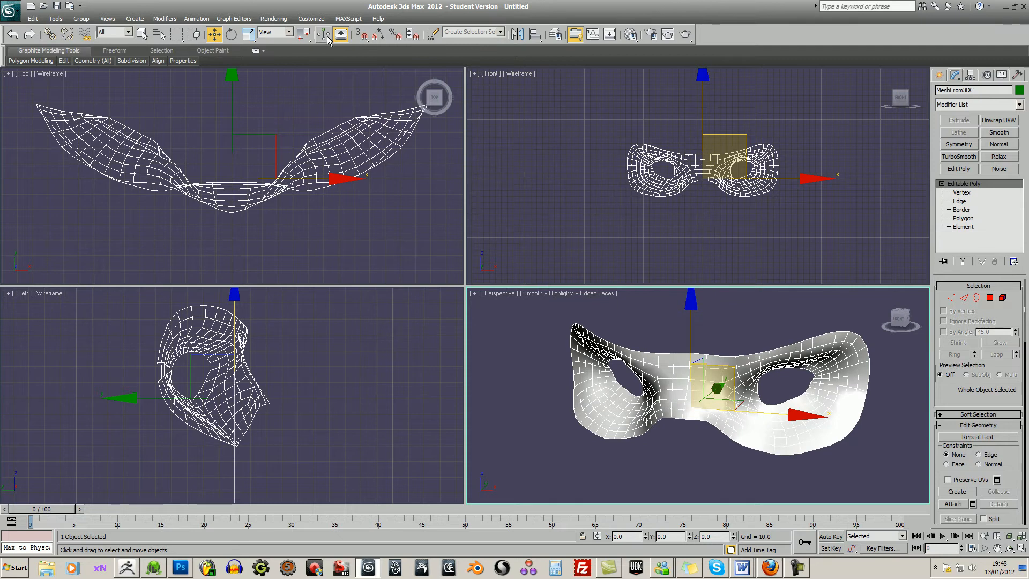
Start an export of the mask and set the file type to gw::OBJ-Exporter (*.OBJ)
click(17, 18)
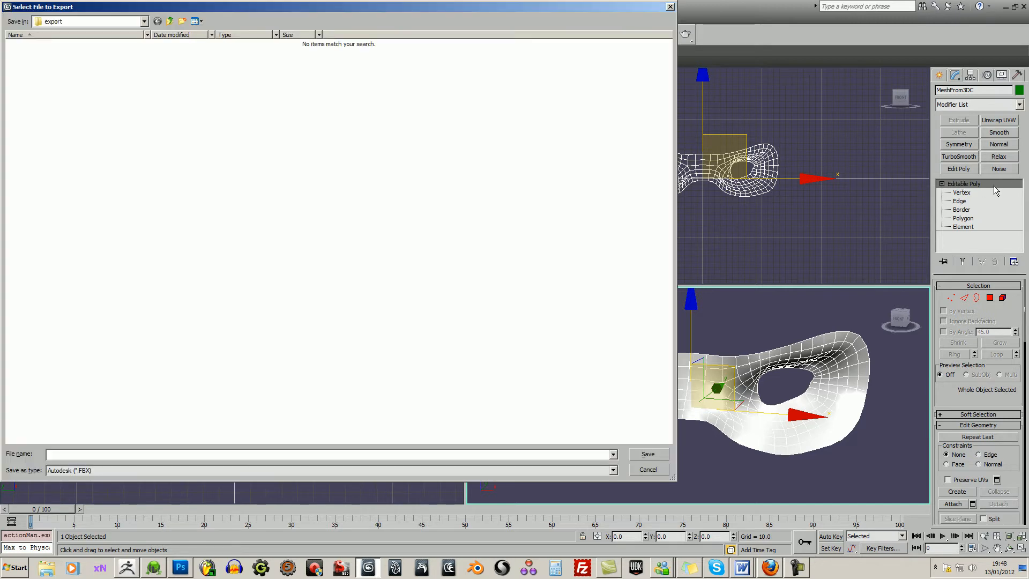
click(581, 470)
click(199, 427)
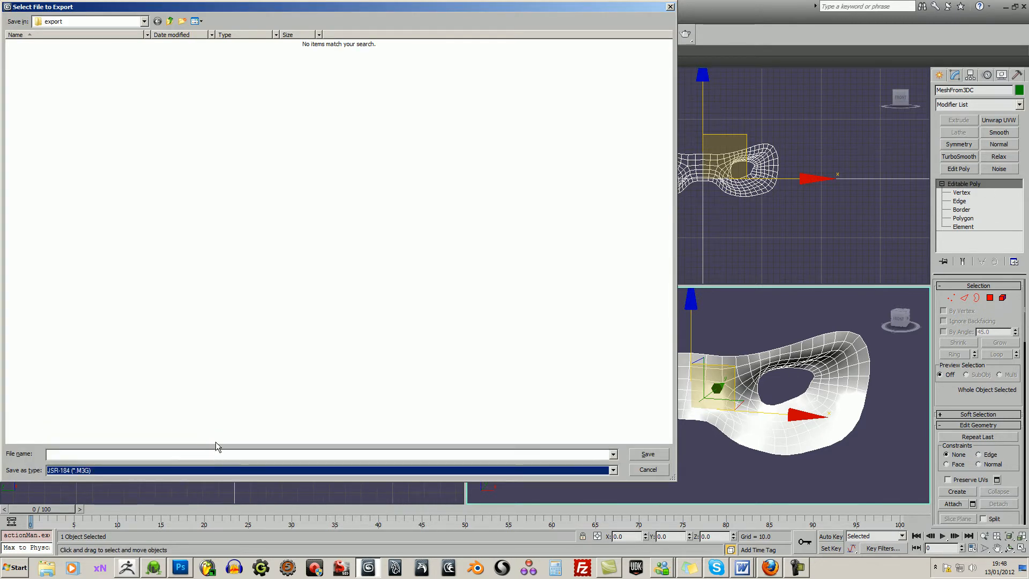
click(217, 470)
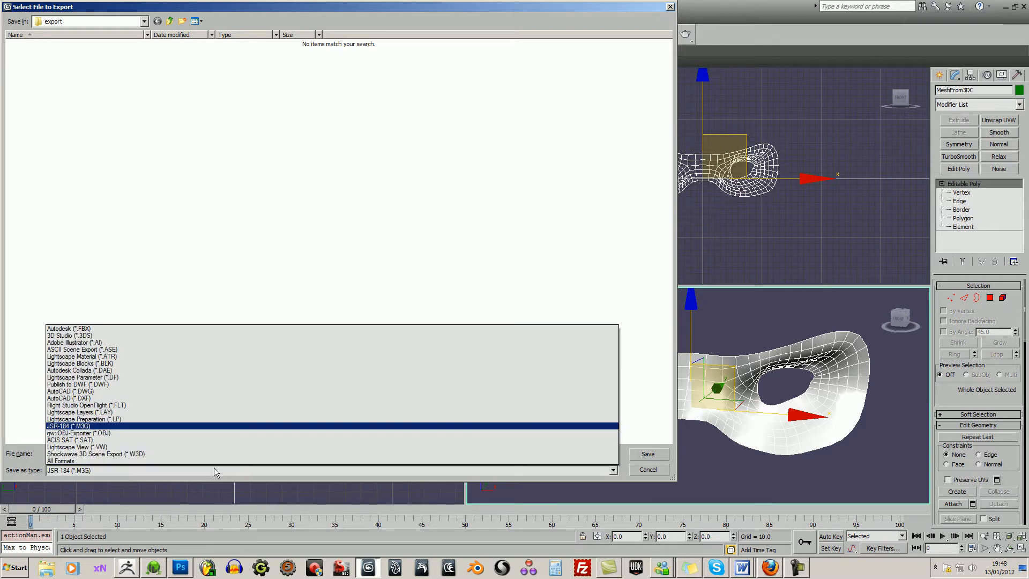
click(155, 433)
Choose the Desktop as the export location, name the OBJ file Mask, and proceed to the export options
click(144, 22)
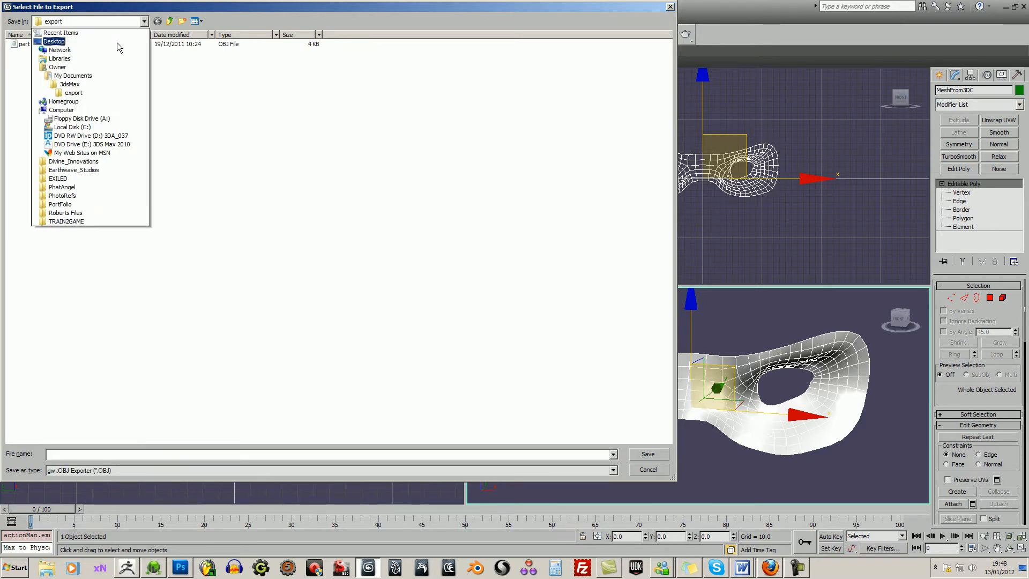
click(117, 45)
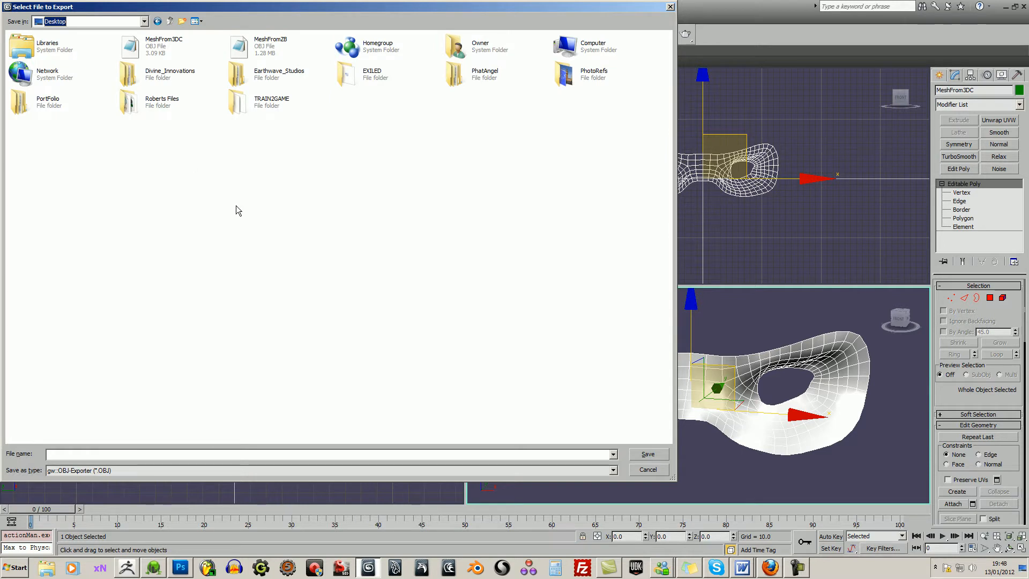
click(100, 471)
click(107, 471)
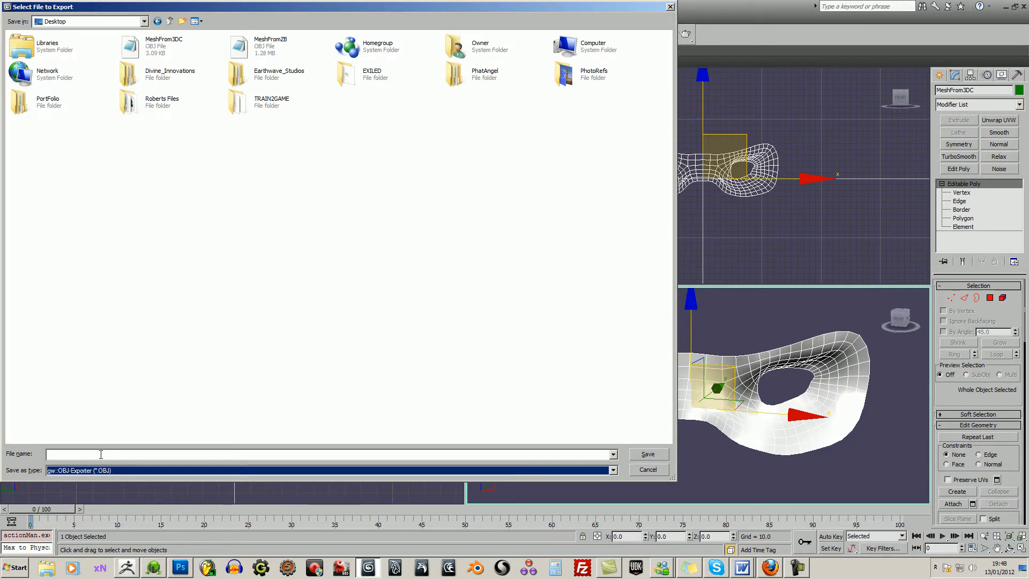
click(101, 454)
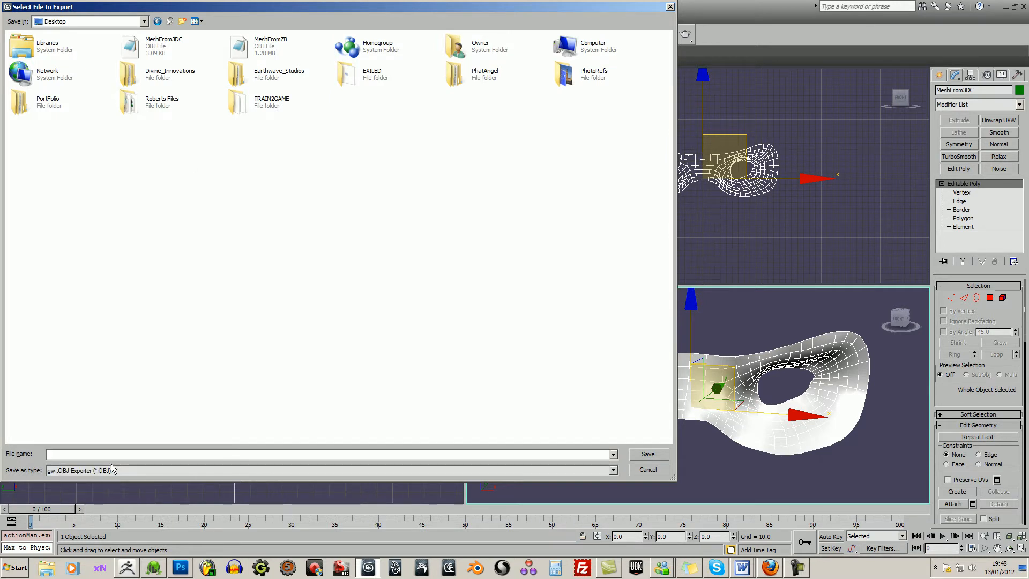
text(Mask)
click(649, 454)
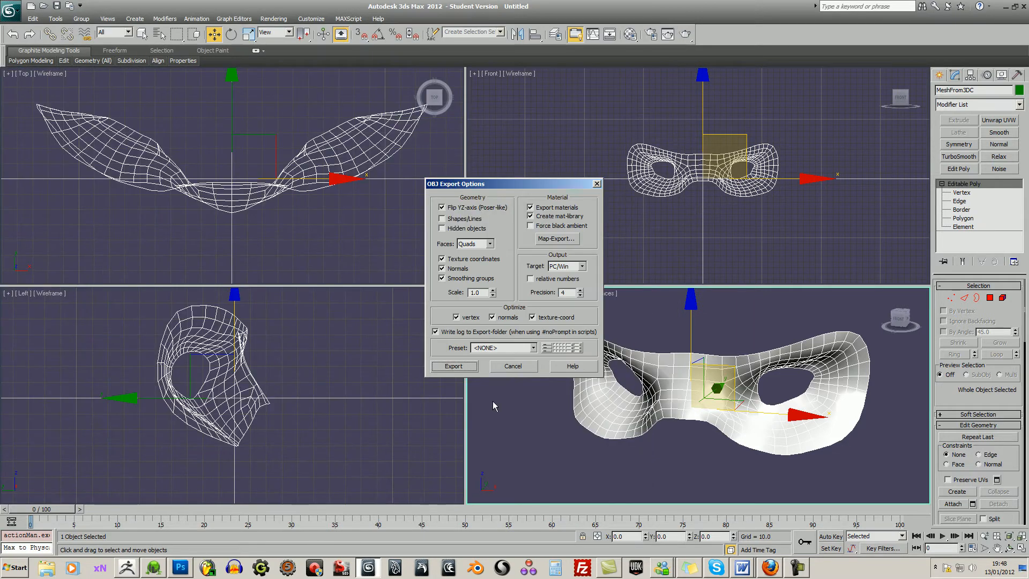
Export the mask OBJ with the ZBrush preset and close the finished export report
click(533, 351)
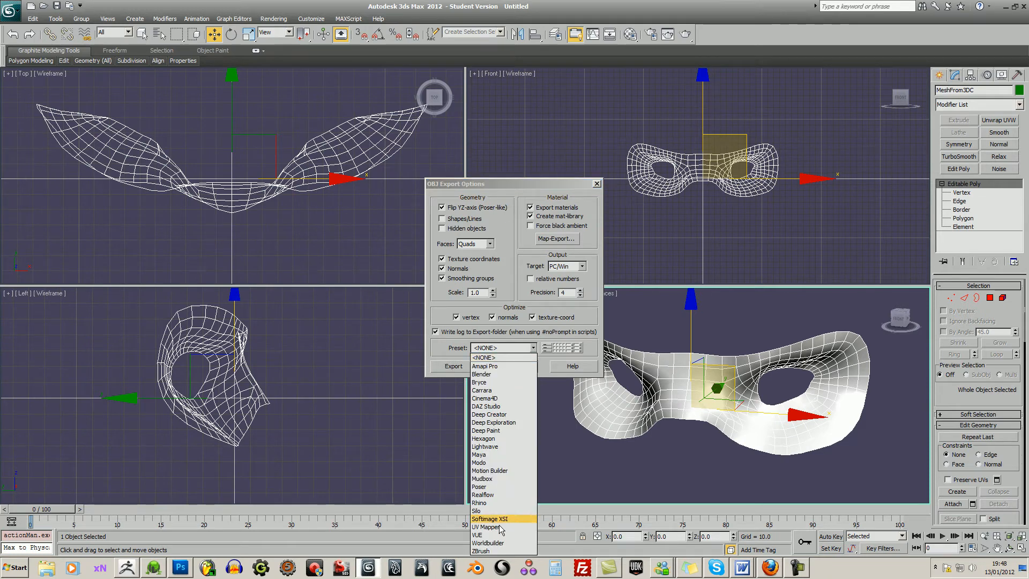
click(498, 551)
click(465, 364)
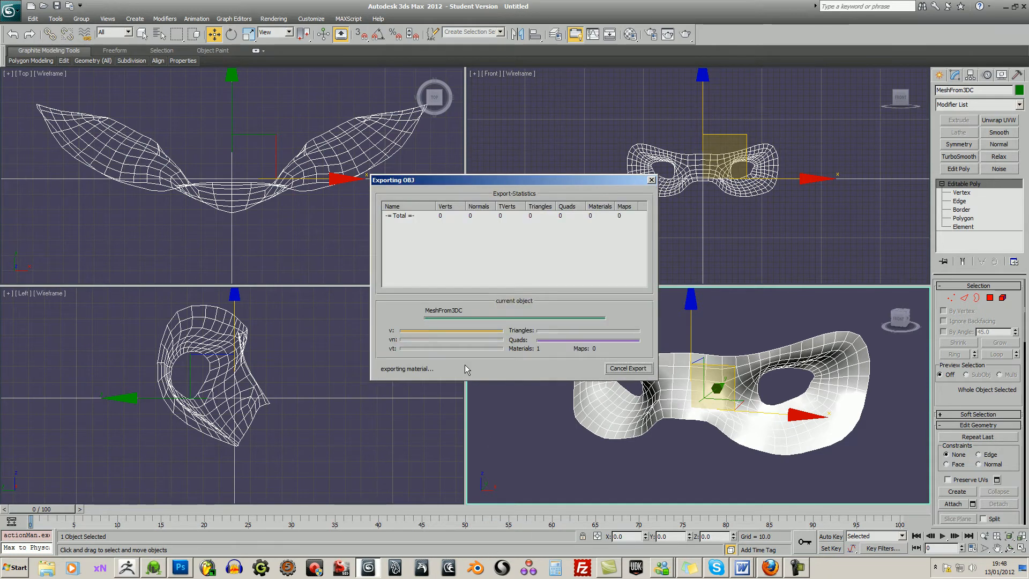
click(486, 286)
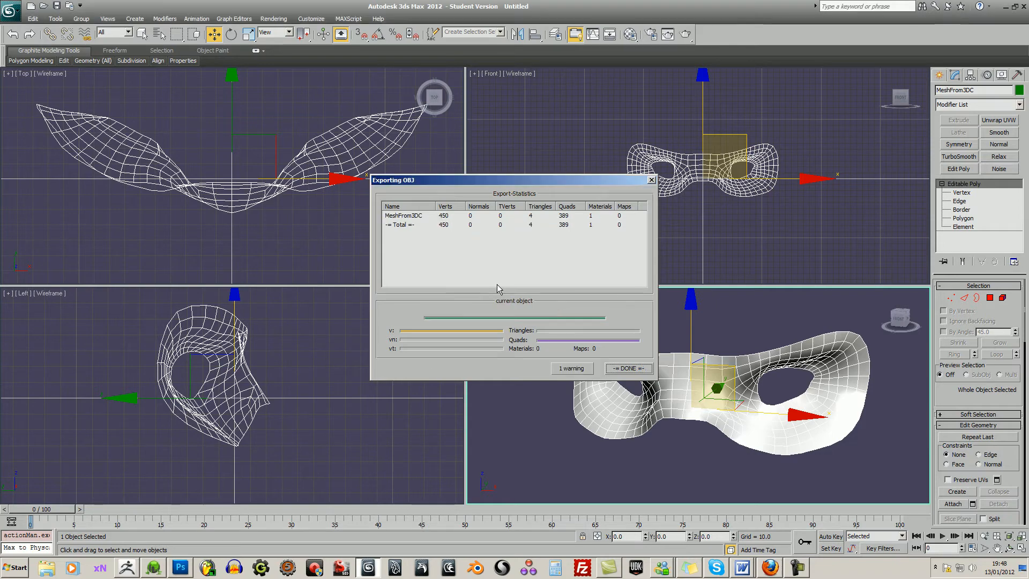
click(629, 368)
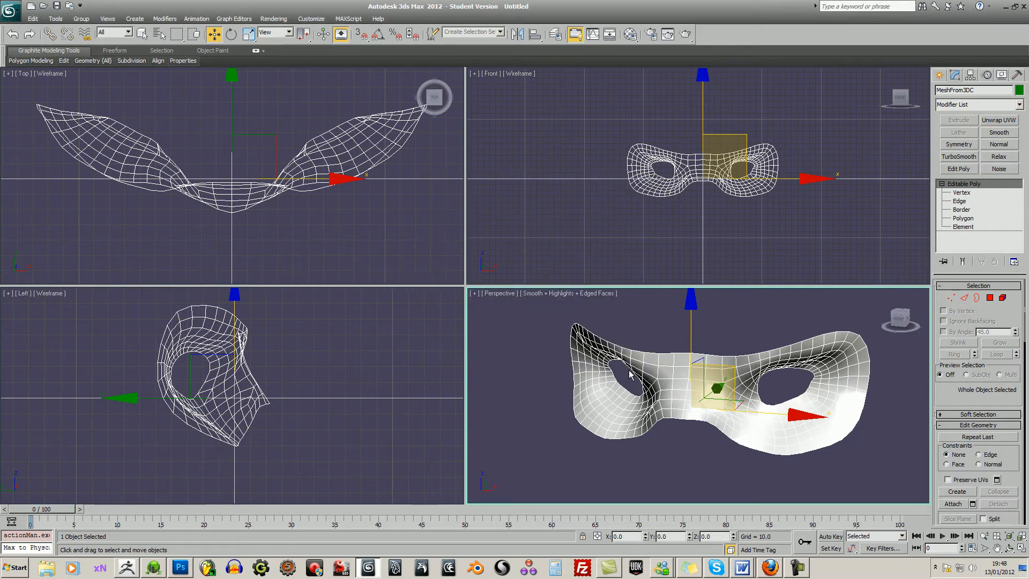
Minimize 3ds Max, switch to ZBrush, and fully initialize it to clear the old head sculpt
click(1006, 7)
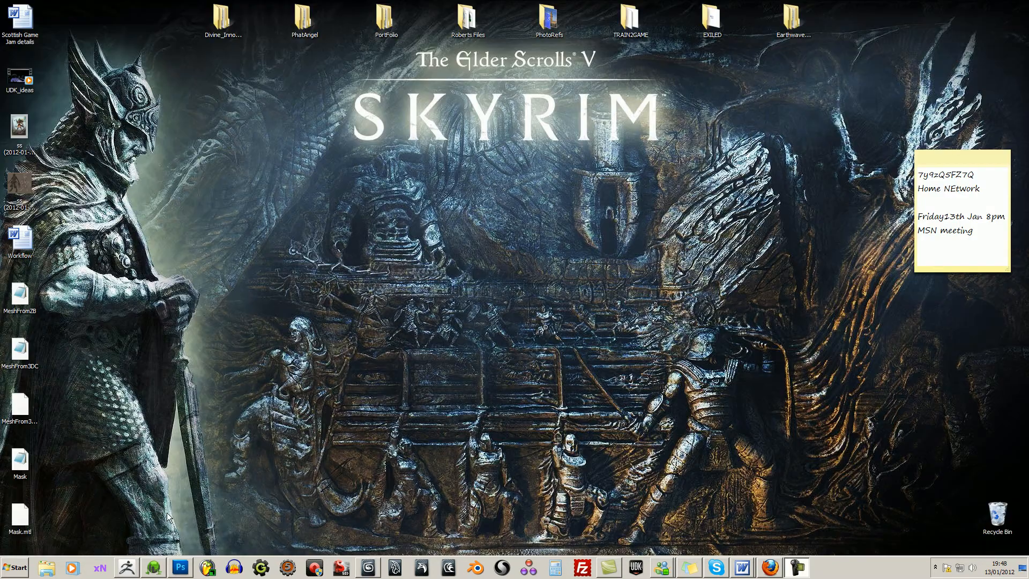
click(127, 567)
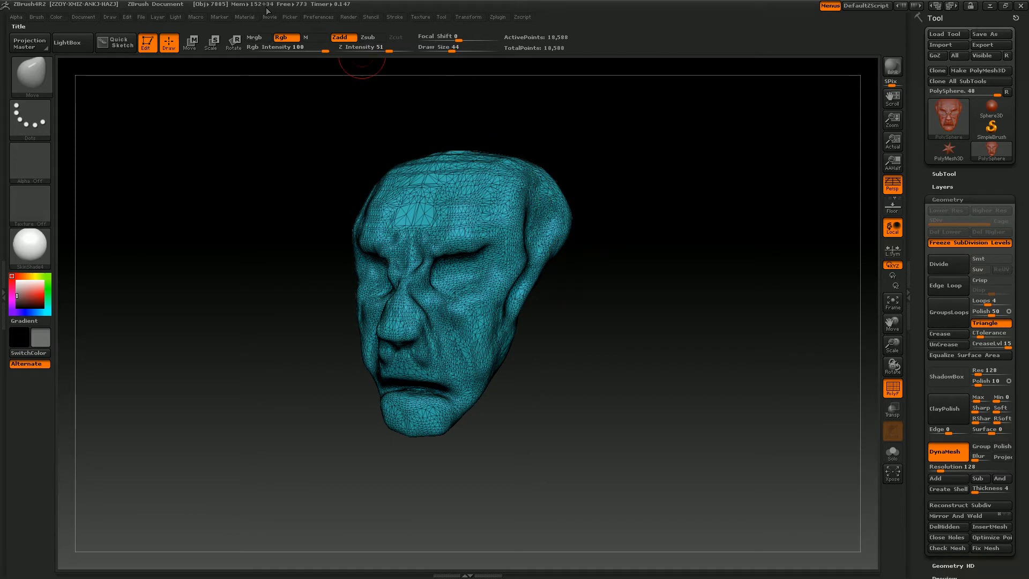
click(307, 17)
click(337, 37)
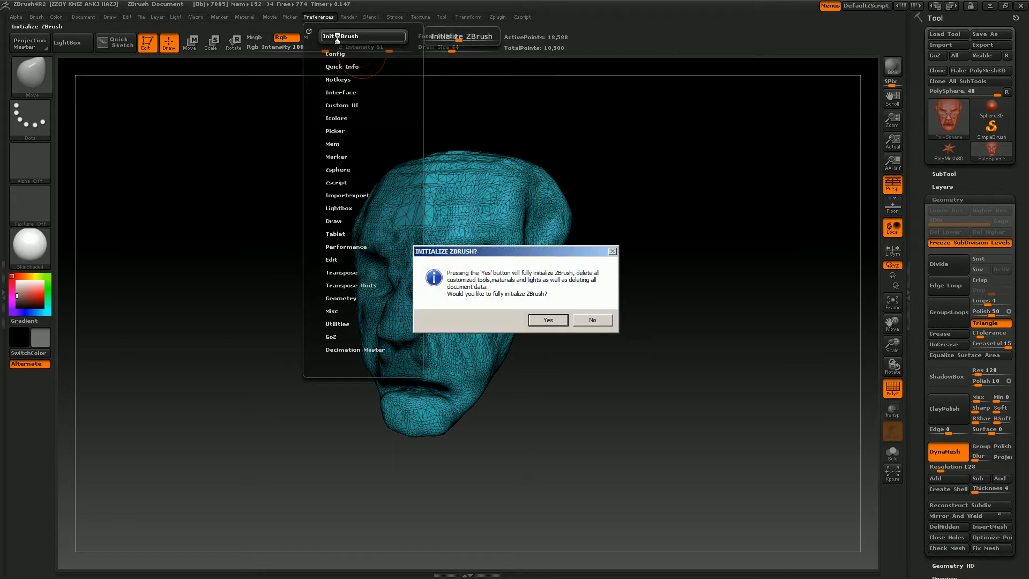
click(538, 320)
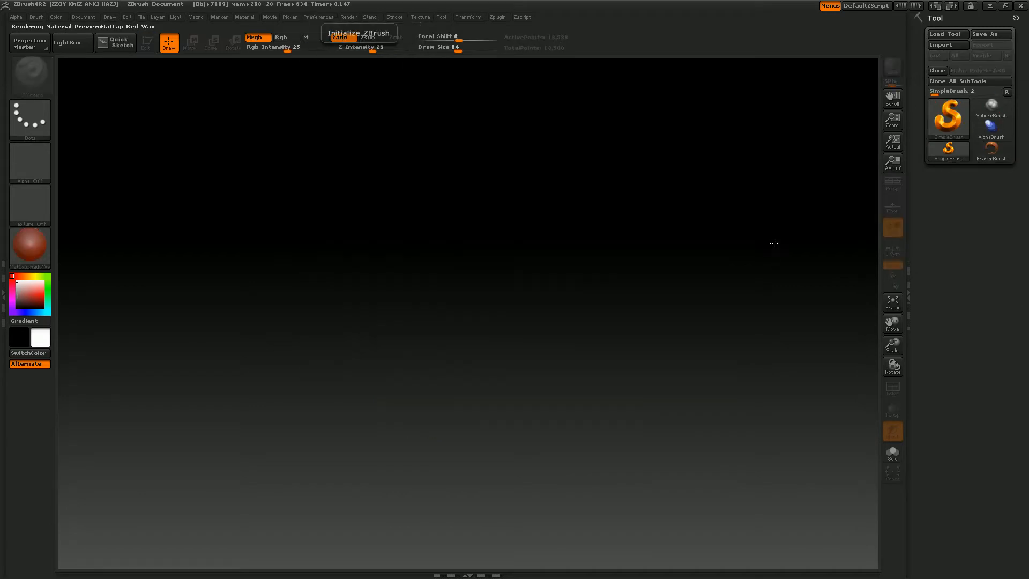
Import the Mask OBJ file from the Desktop as a new tool
click(947, 45)
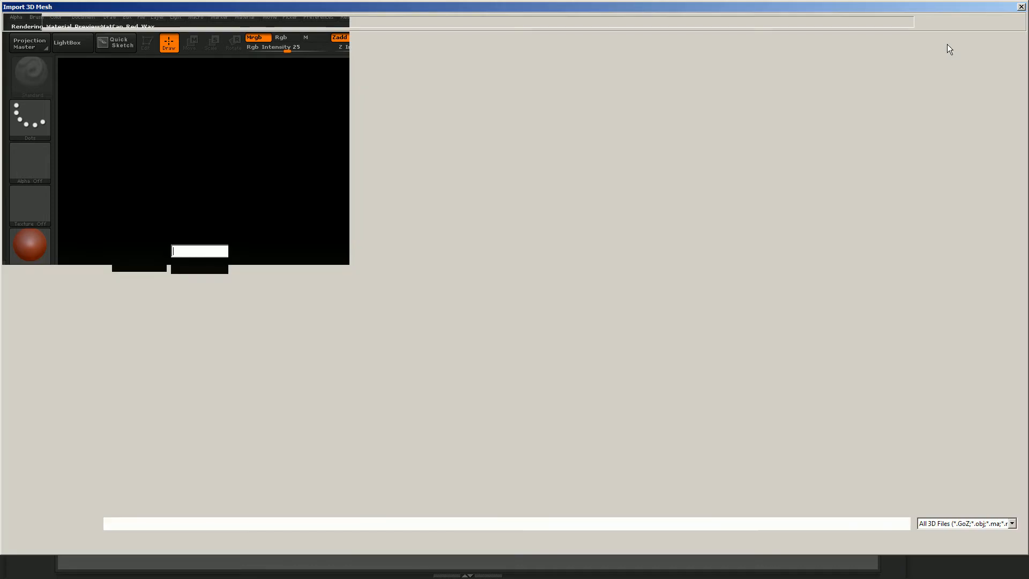
click(48, 69)
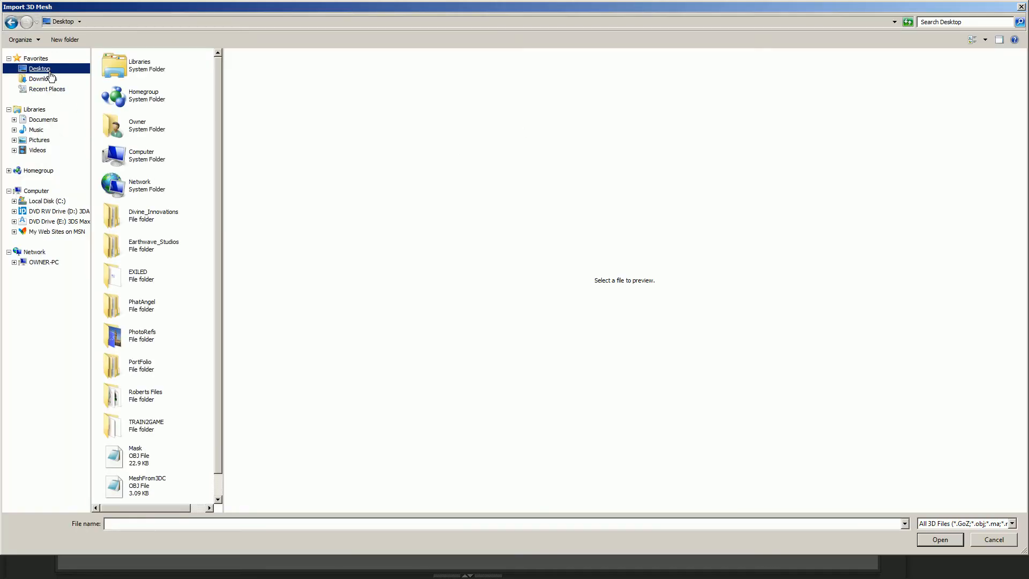
scroll(131, 381, down, 1)
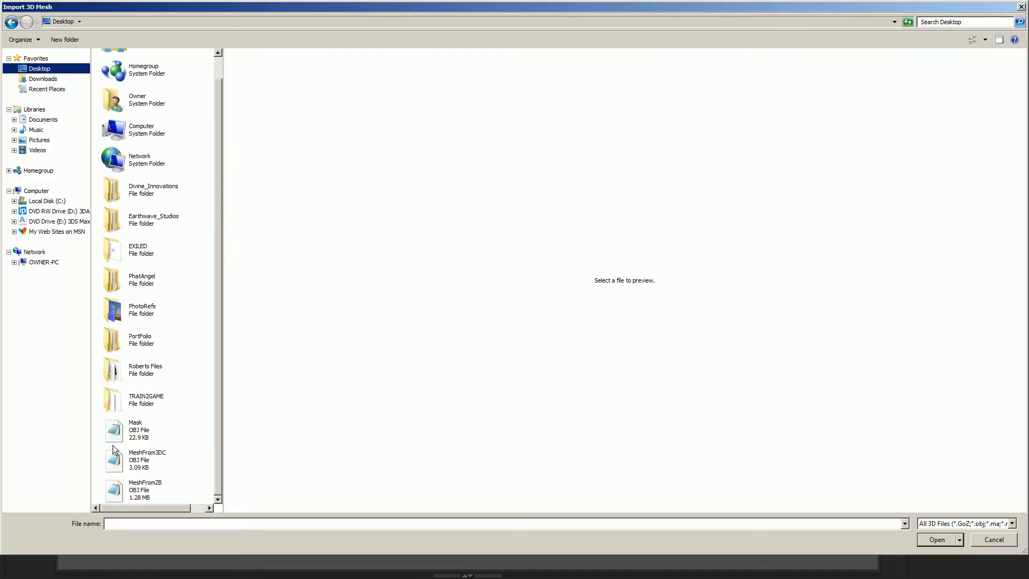
double_click(119, 429)
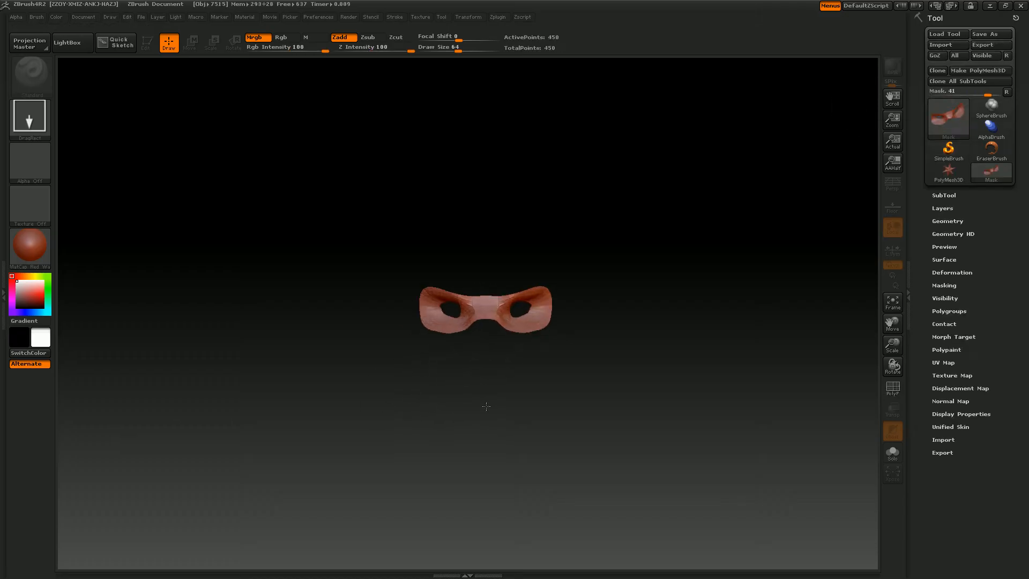
Draw the imported mask on the canvas, enter Edit mode, and frame it to fill the view
drag(486, 406, 483, 514)
key(t)
mouse_move(665, 385)
mouse_down()
mouse_move(631, 390)
mouse_move(671, 391)
mouse_move(681, 379)
mouse_move(642, 383)
mouse_up()
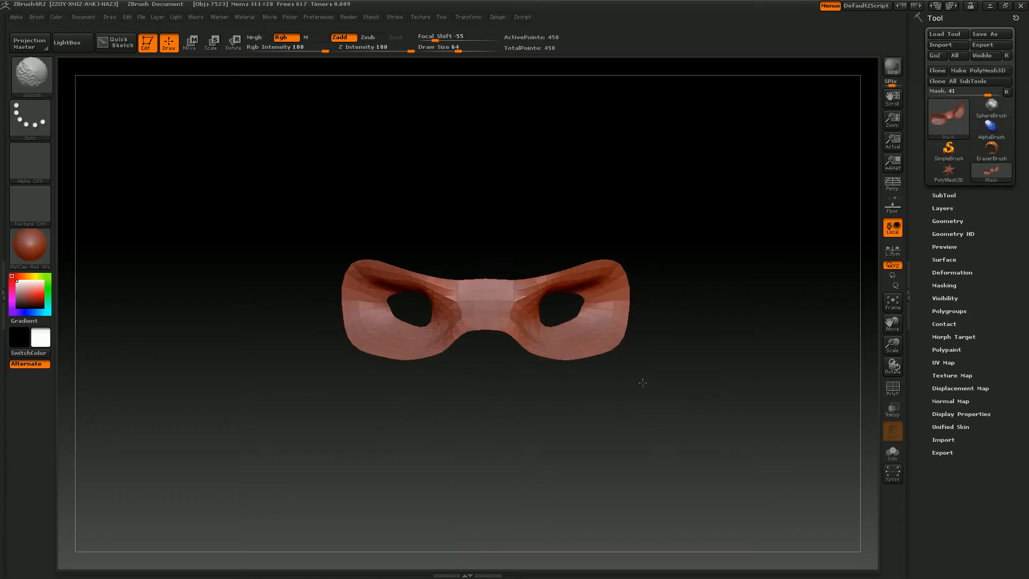
click(892, 302)
drag(886, 347, 890, 327)
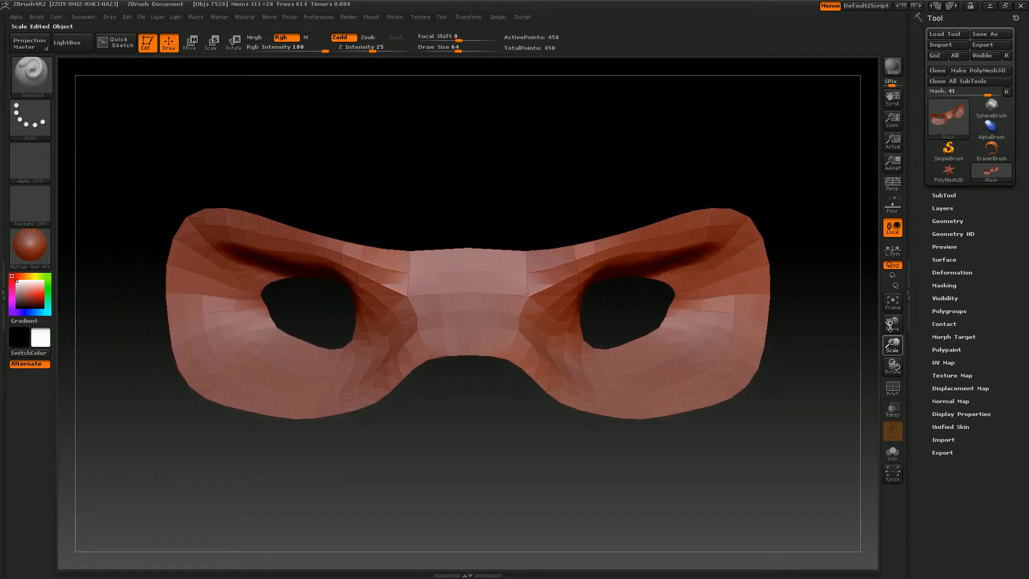
Set the mask's UV map size to 512 and create a working clone of it with UV Master
click(949, 363)
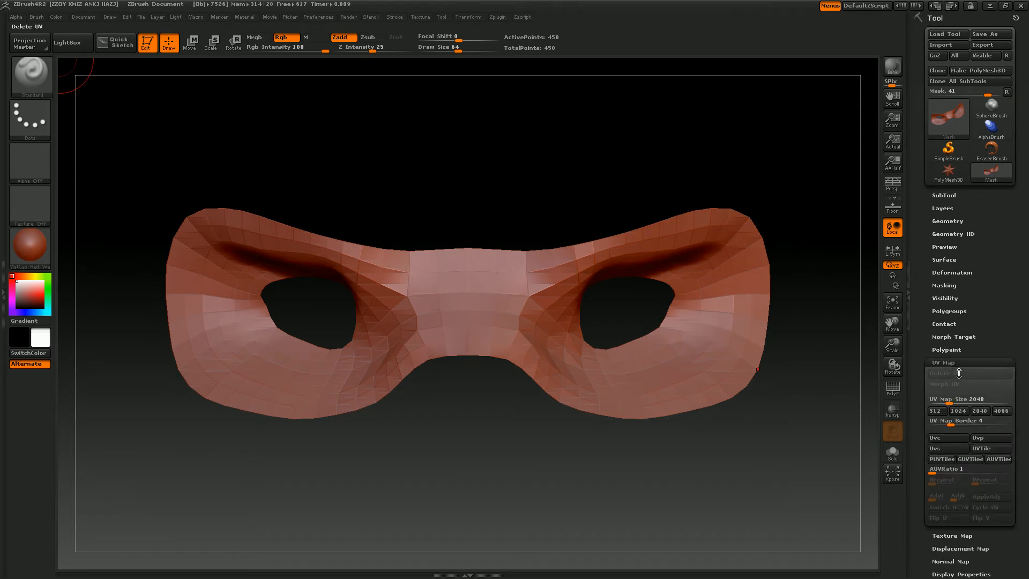
click(936, 410)
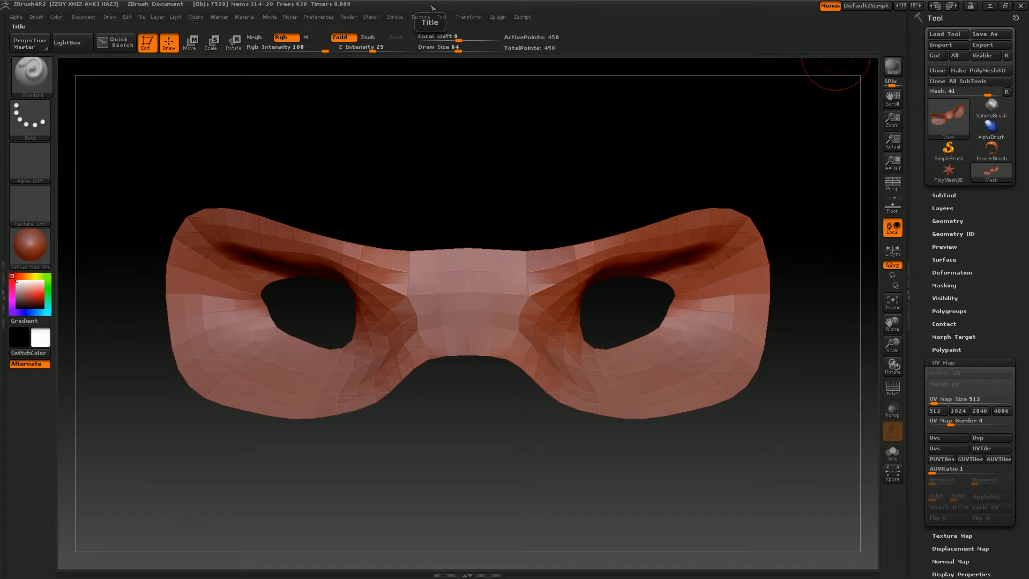
click(498, 18)
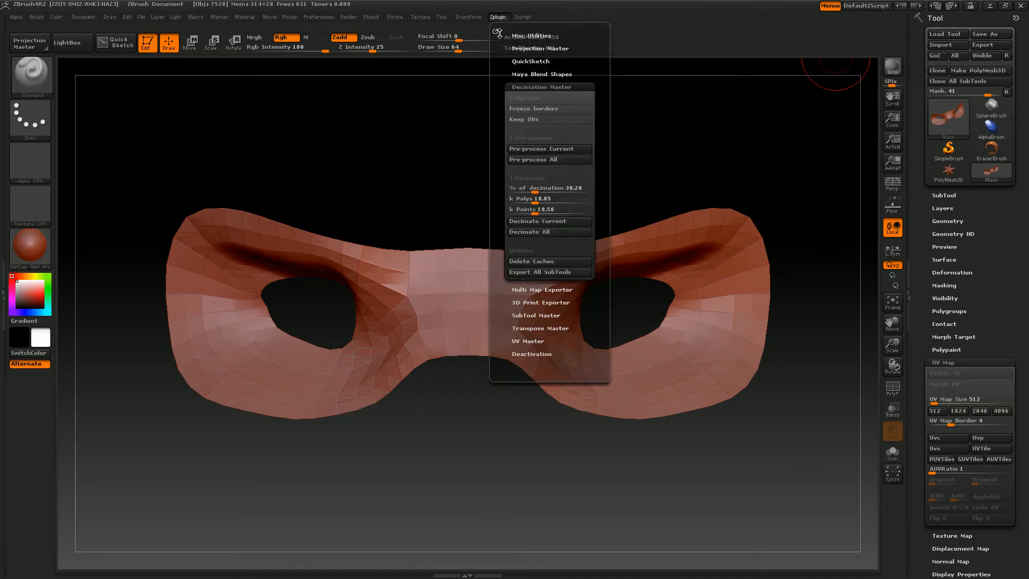
click(495, 31)
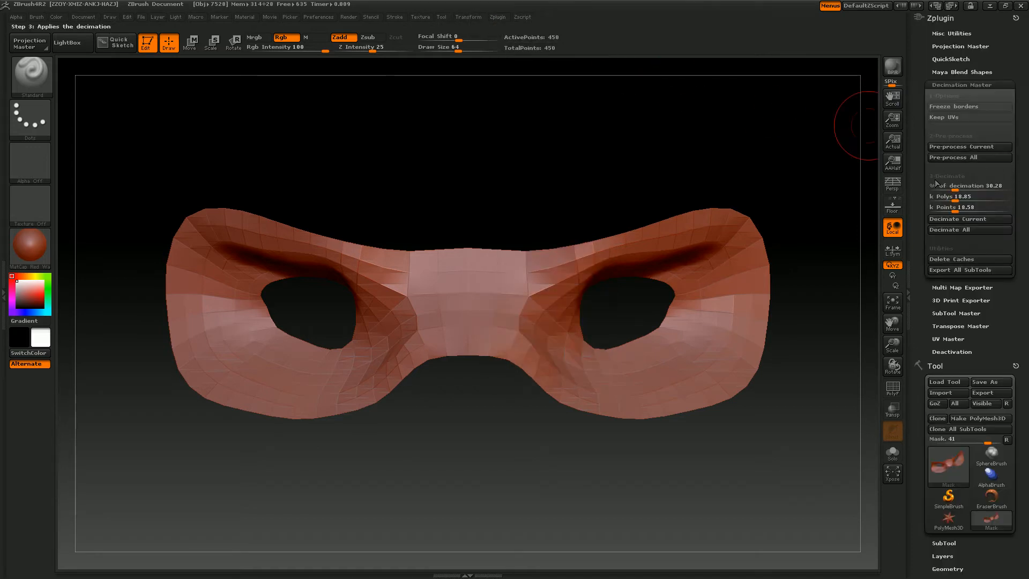
click(944, 84)
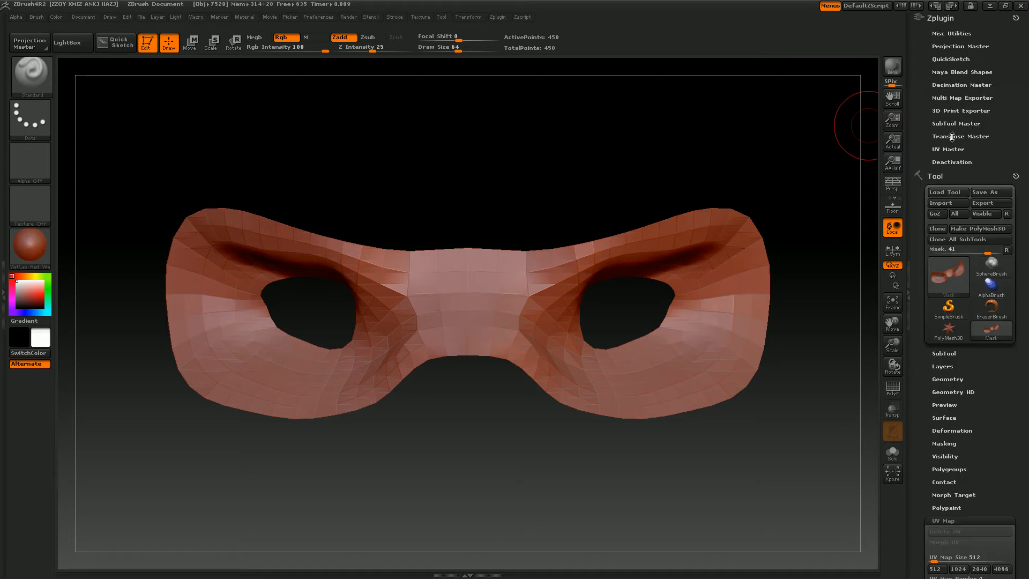
click(950, 149)
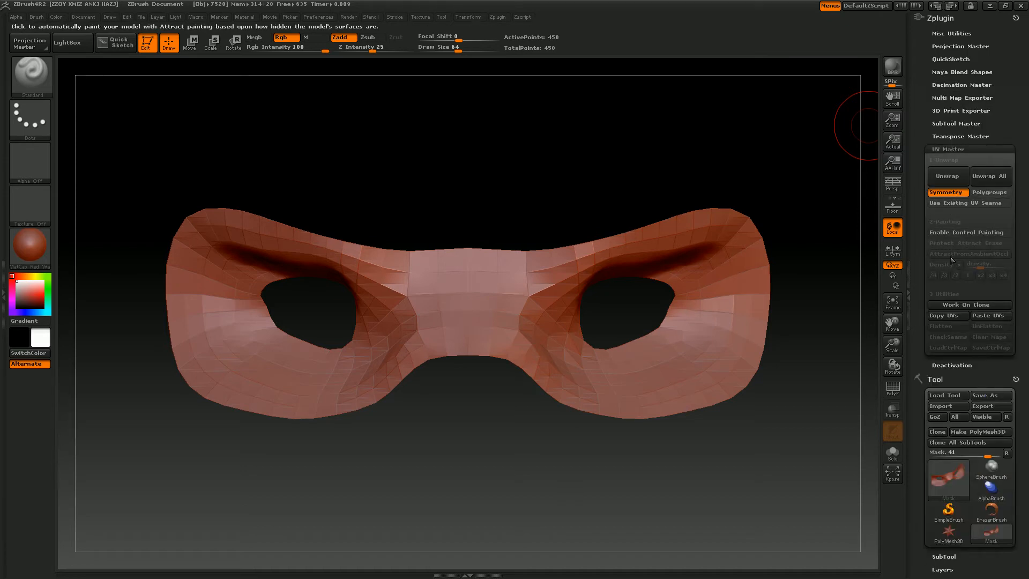
click(966, 304)
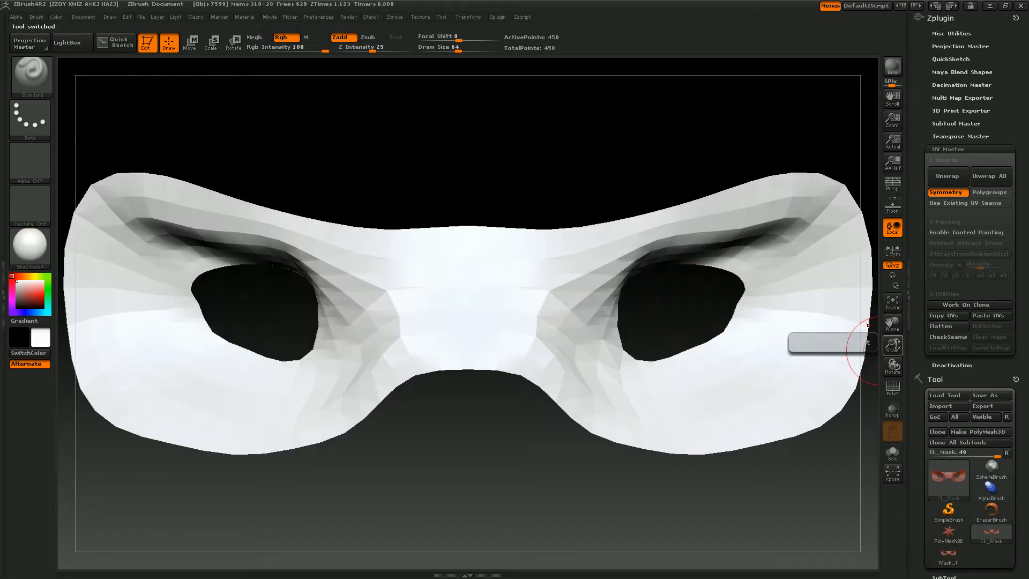
Unwrap the mask clone with Symmetry on, preview its flattened UVs, and unflatten it
drag(893, 346, 904, 317)
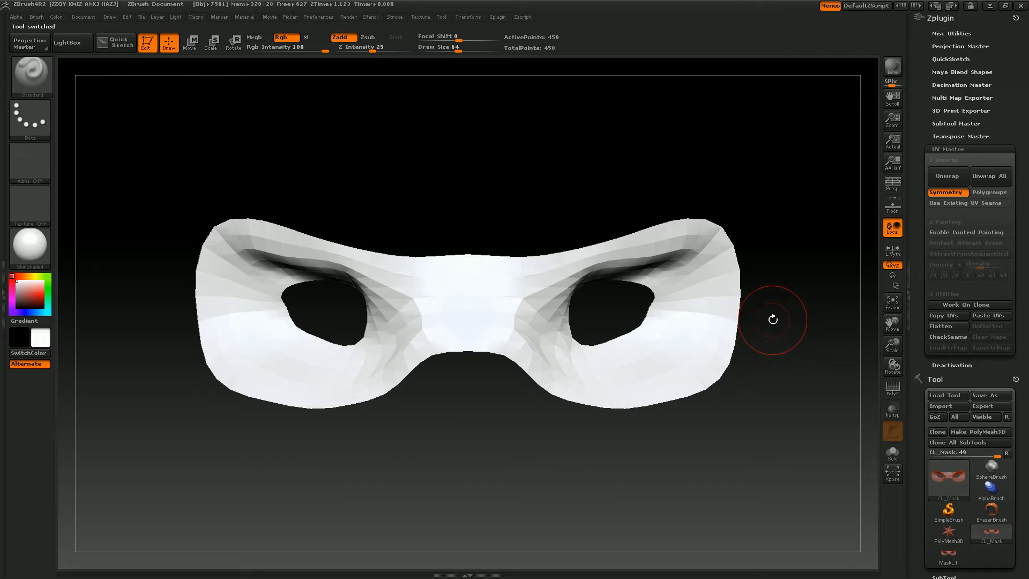
click(956, 178)
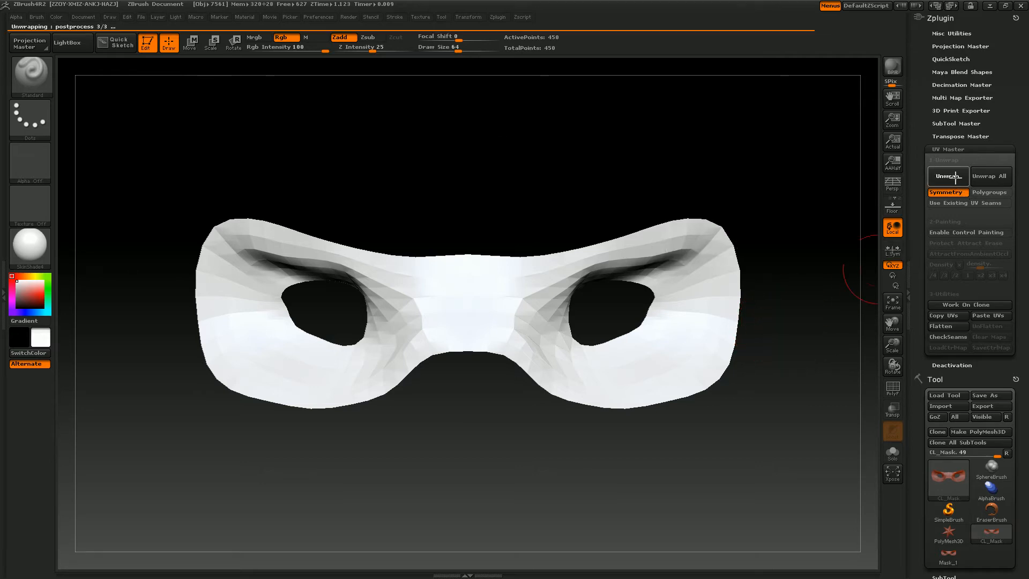
click(958, 326)
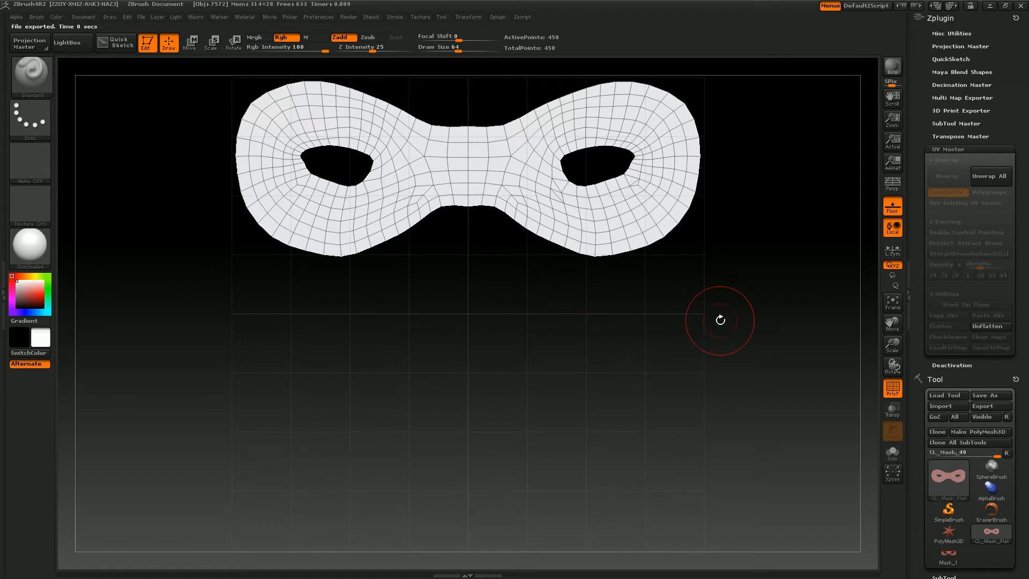
click(991, 325)
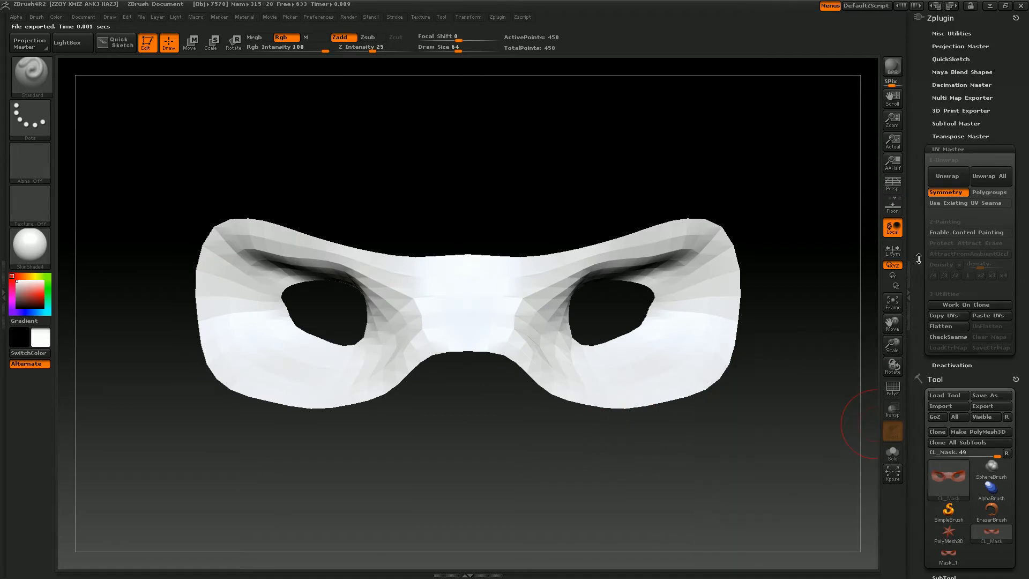
Enable control painting and paint Attract areas over the mask's nose bridge and along its lower and outer edges
mouse_move(917, 431)
mouse_down()
mouse_move(920, 400)
mouse_move(924, 418)
mouse_up()
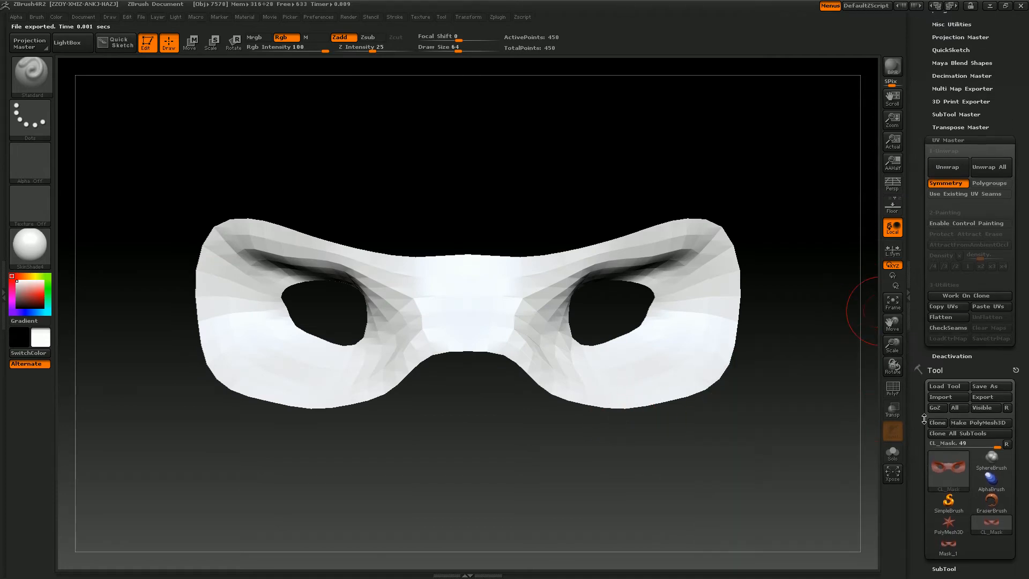
click(963, 222)
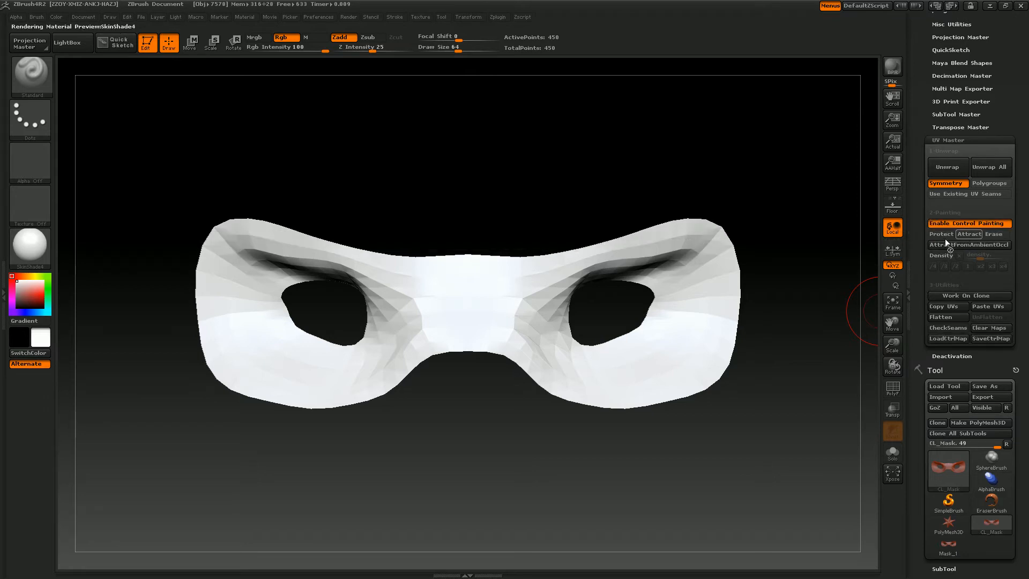
click(969, 233)
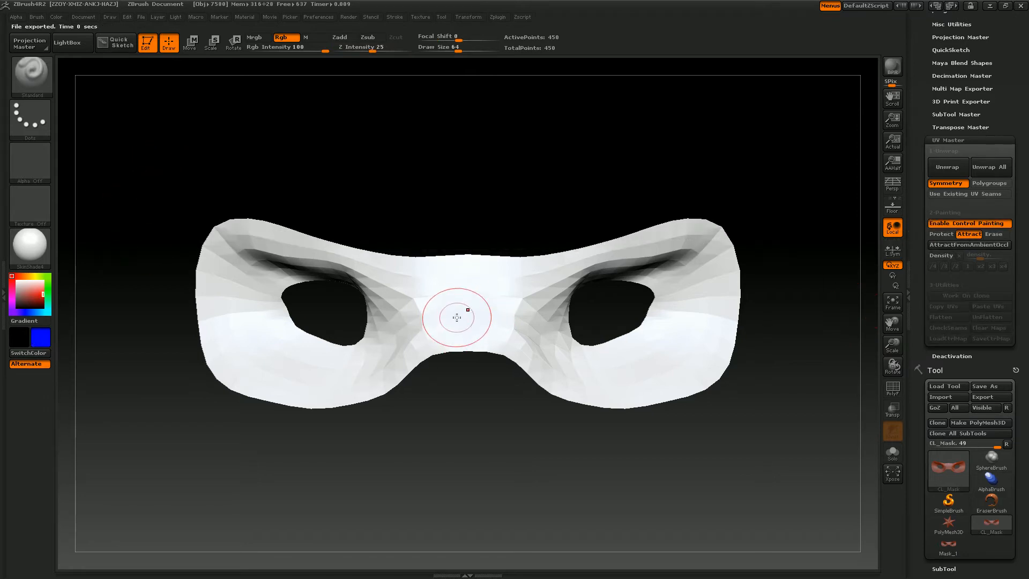
mouse_move(459, 317)
mouse_down()
mouse_move(552, 330)
mouse_move(391, 365)
mouse_move(414, 320)
mouse_move(372, 388)
mouse_move(397, 292)
mouse_move(364, 282)
mouse_move(568, 290)
mouse_move(568, 386)
mouse_move(386, 257)
mouse_move(464, 281)
mouse_up()
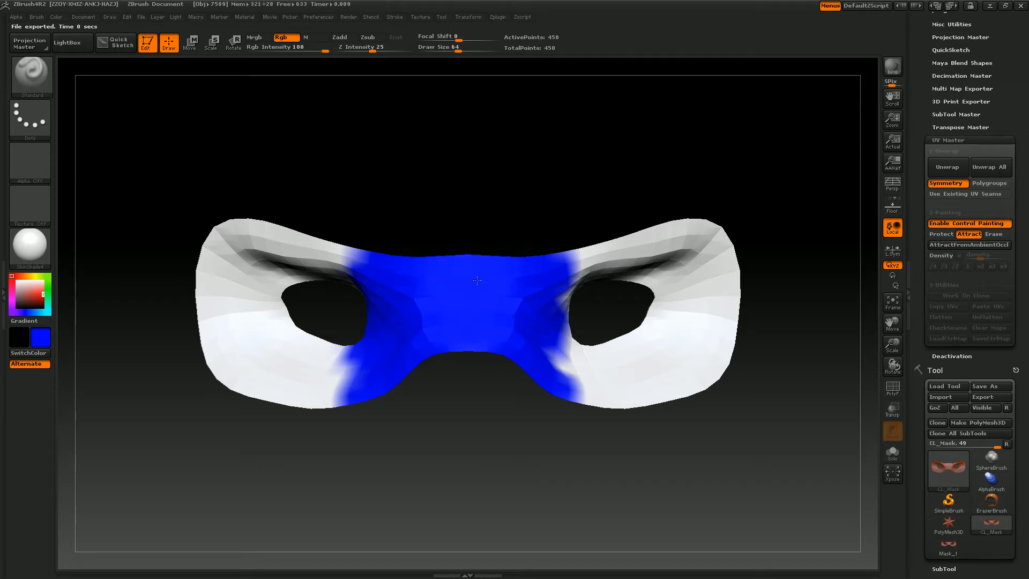
mouse_move(538, 364)
mouse_down()
mouse_move(670, 386)
mouse_move(707, 356)
mouse_up()
mouse_move(295, 396)
mouse_down()
mouse_move(343, 394)
mouse_move(208, 384)
mouse_move(220, 284)
mouse_up()
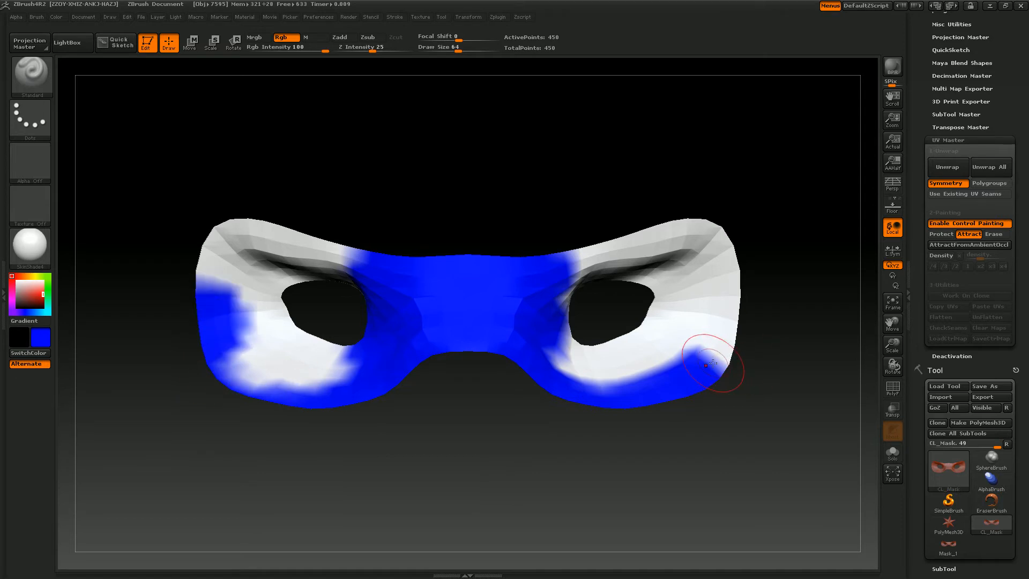
drag(708, 359, 716, 362)
Paint Protect areas around both eye holes of the mask clone
click(954, 236)
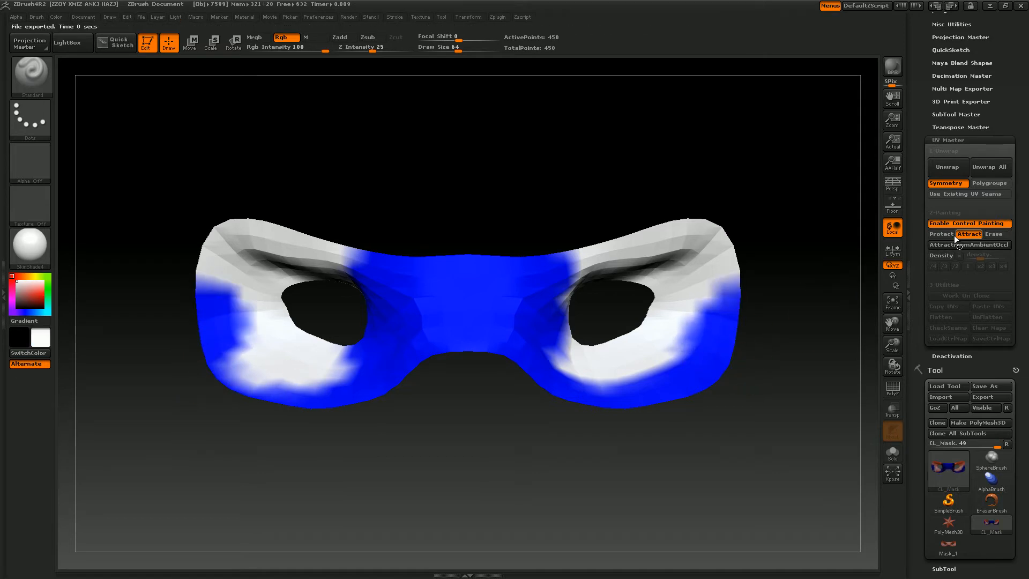
mouse_move(541, 319)
mouse_down()
mouse_move(670, 343)
mouse_move(670, 257)
mouse_move(635, 274)
mouse_move(560, 254)
mouse_move(522, 279)
mouse_move(544, 323)
mouse_up()
mouse_move(342, 305)
mouse_down()
mouse_move(375, 326)
mouse_move(274, 300)
mouse_move(396, 279)
mouse_move(332, 273)
mouse_move(284, 341)
mouse_move(391, 308)
mouse_move(265, 276)
mouse_move(408, 293)
mouse_up()
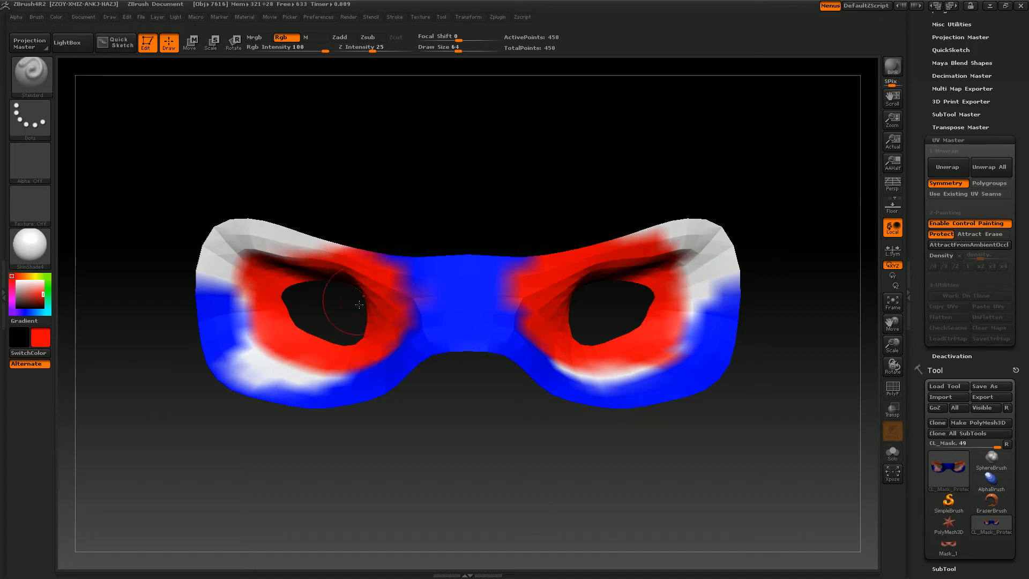
Unwrap the clone using the painted control areas, check its seams, and flatten it to inspect the UV layout
click(950, 171)
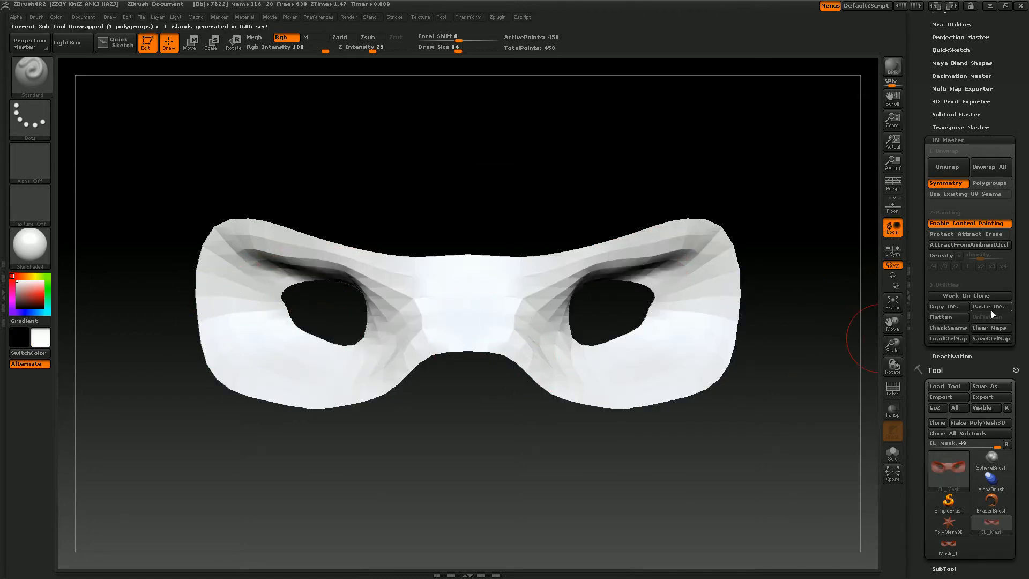
click(956, 327)
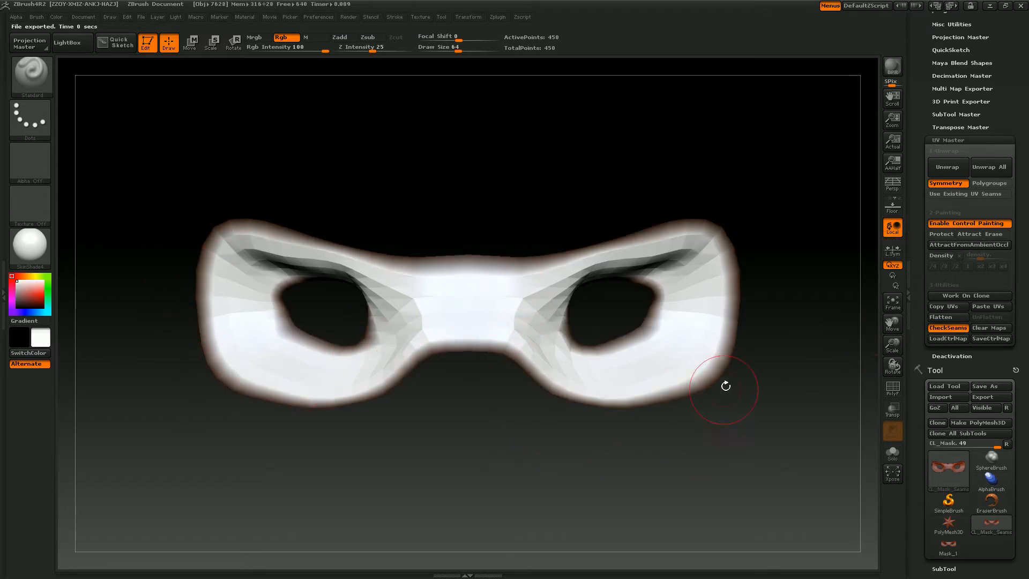
click(950, 319)
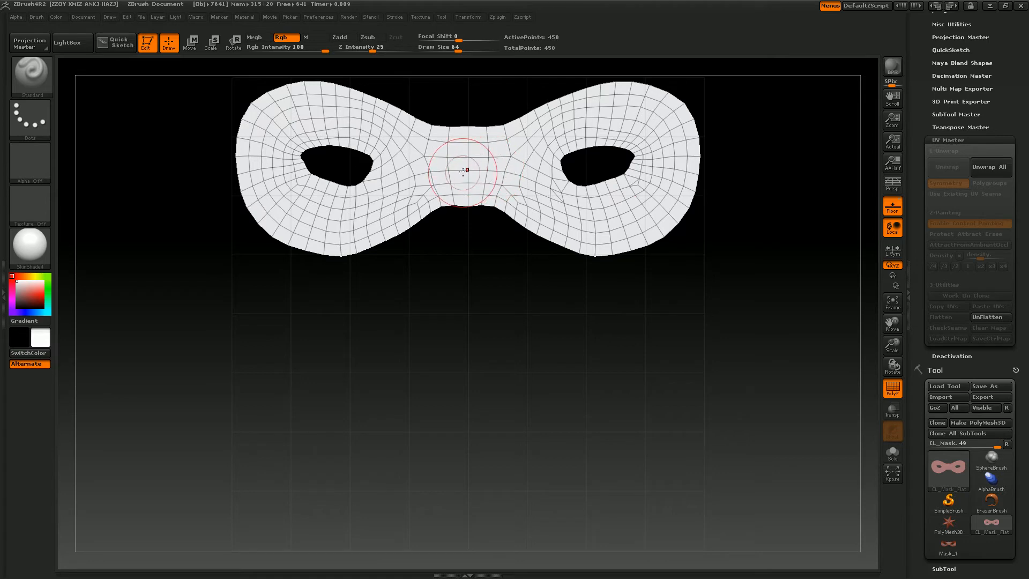
Unflatten the mask clone and create a new texture map on it from its polypaint
click(988, 316)
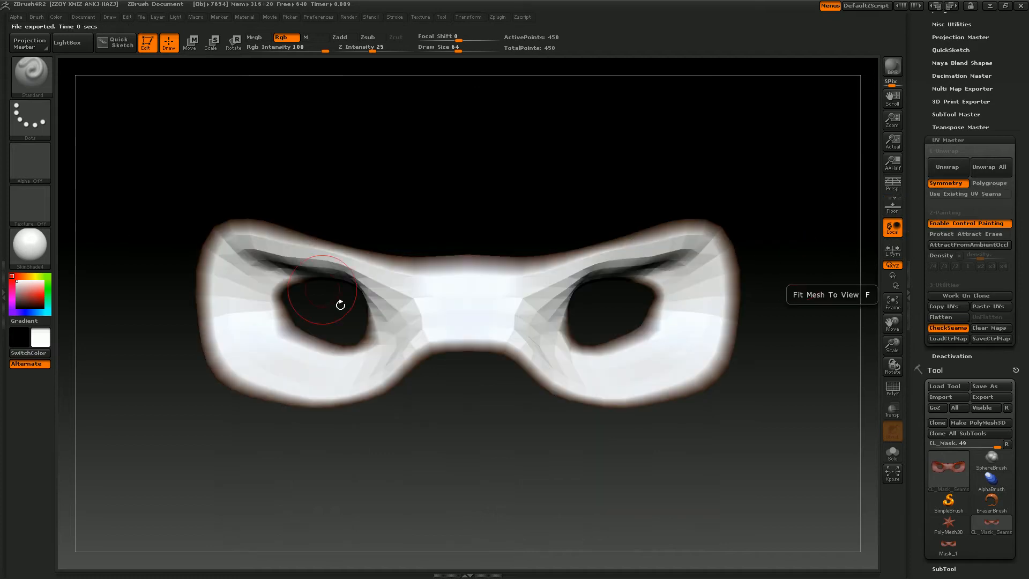
drag(921, 216, 933, 304)
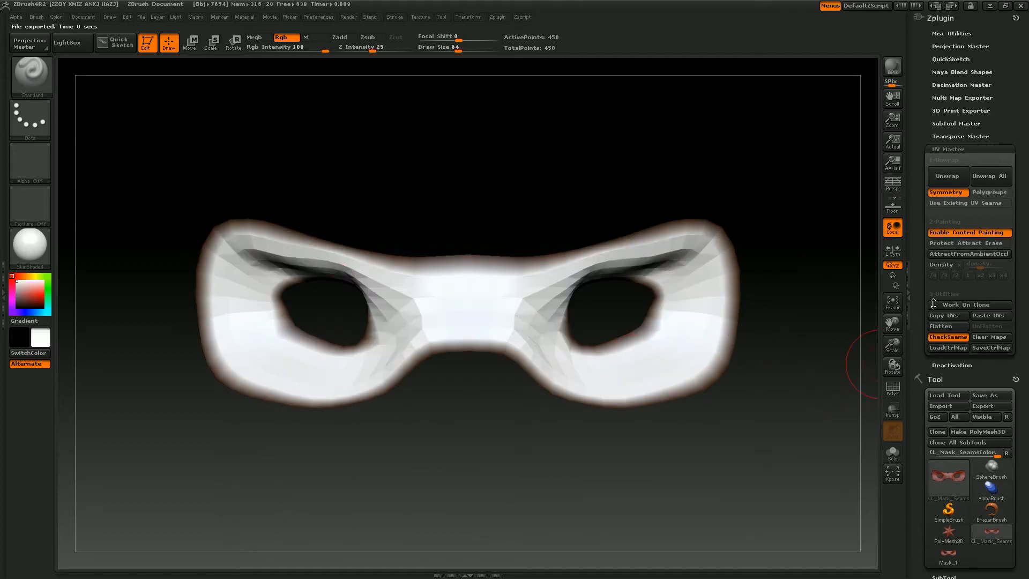
click(940, 150)
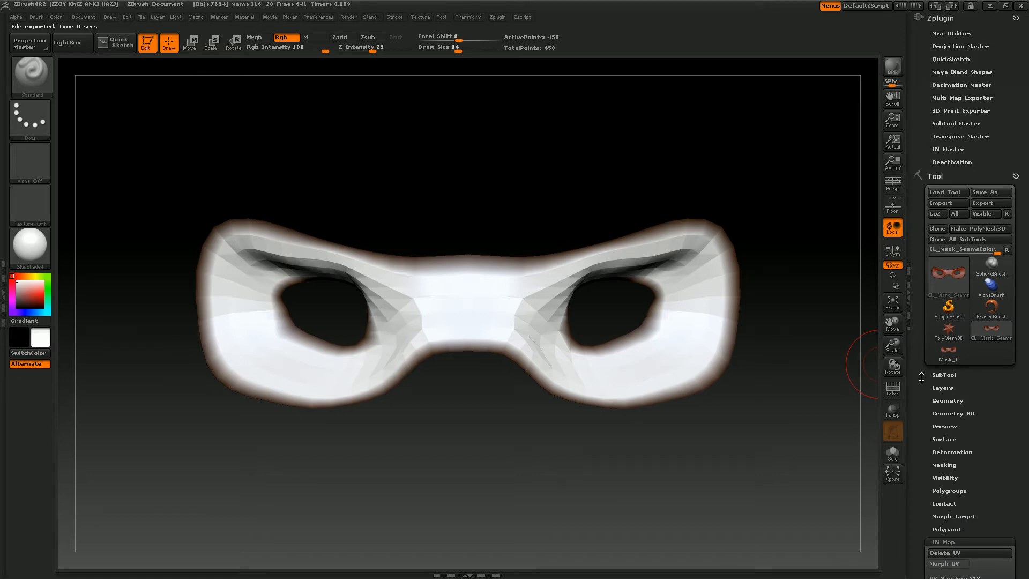
drag(921, 378, 938, 268)
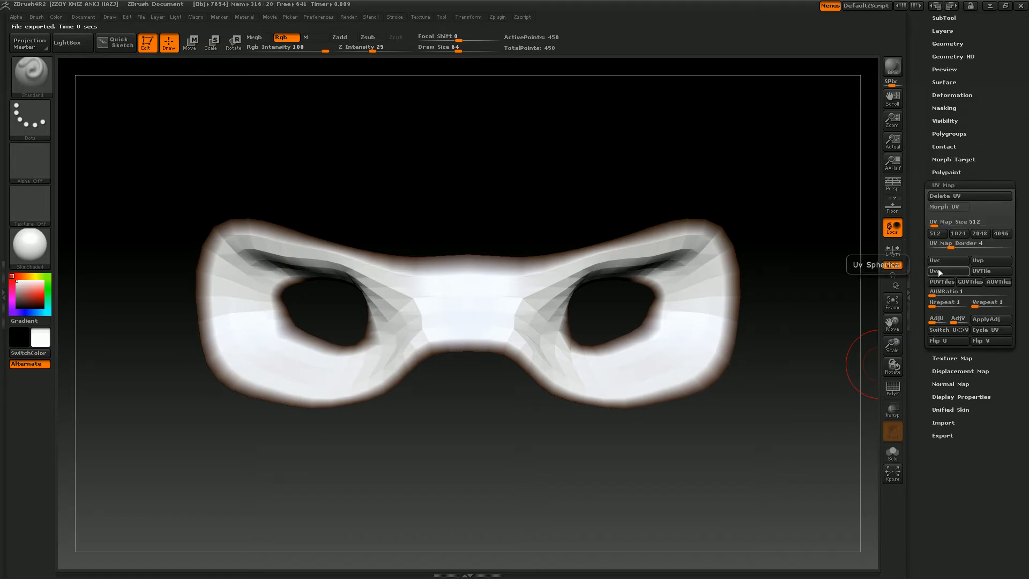
click(954, 359)
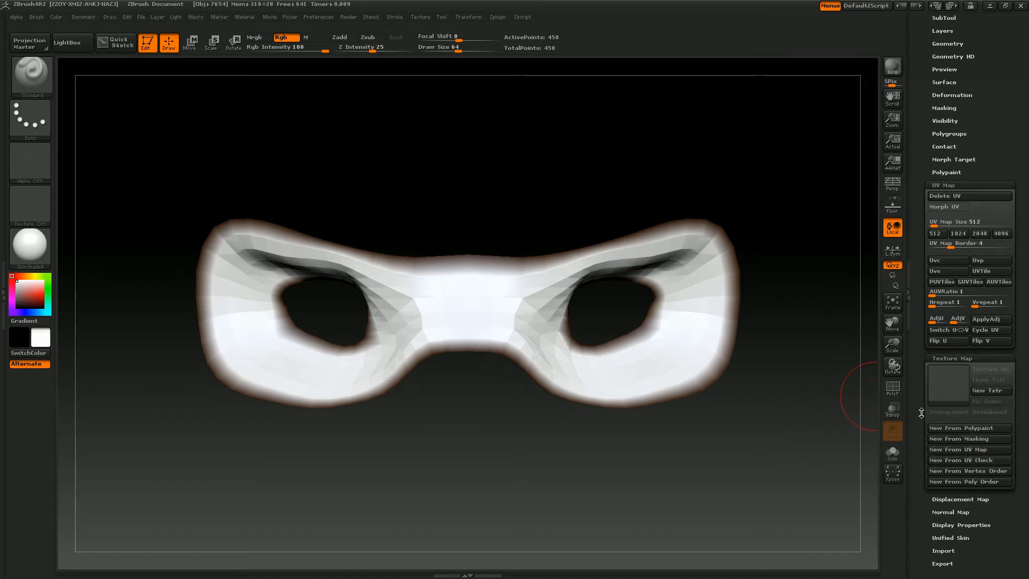
click(958, 428)
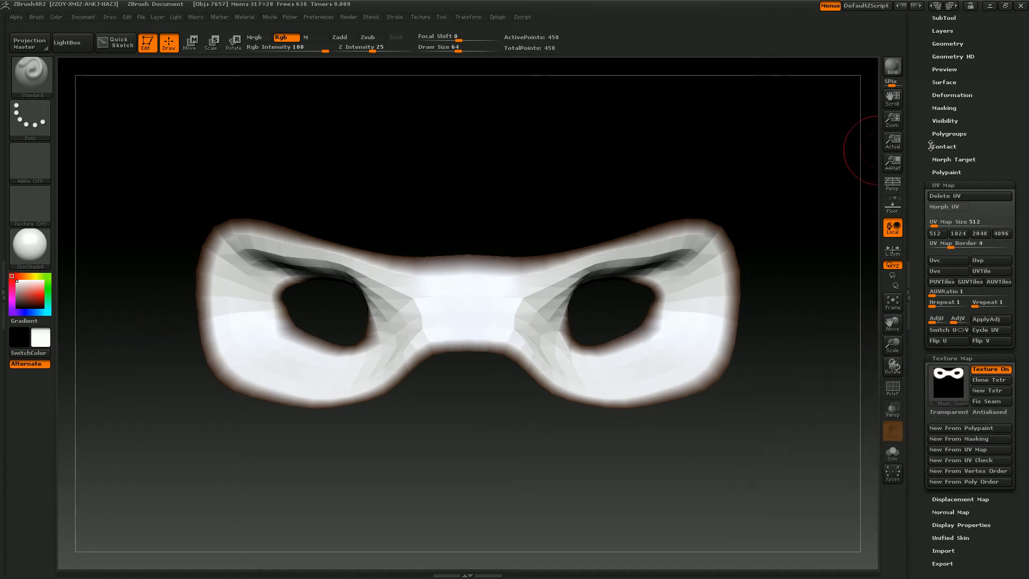
Copy the UVs from the mask clone and paste them onto the original Mask_1 tool
drag(922, 161, 922, 501)
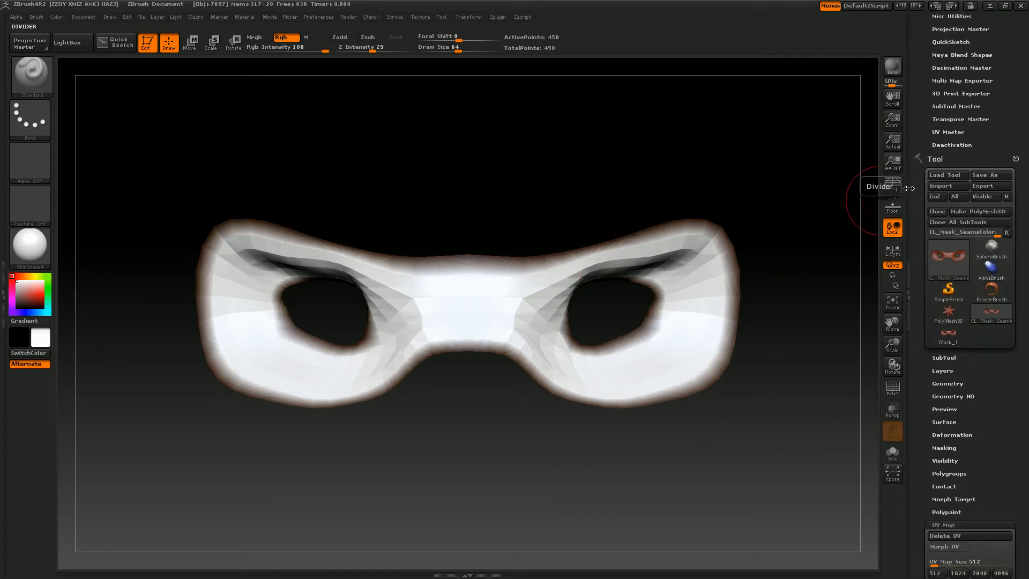
drag(921, 212, 925, 307)
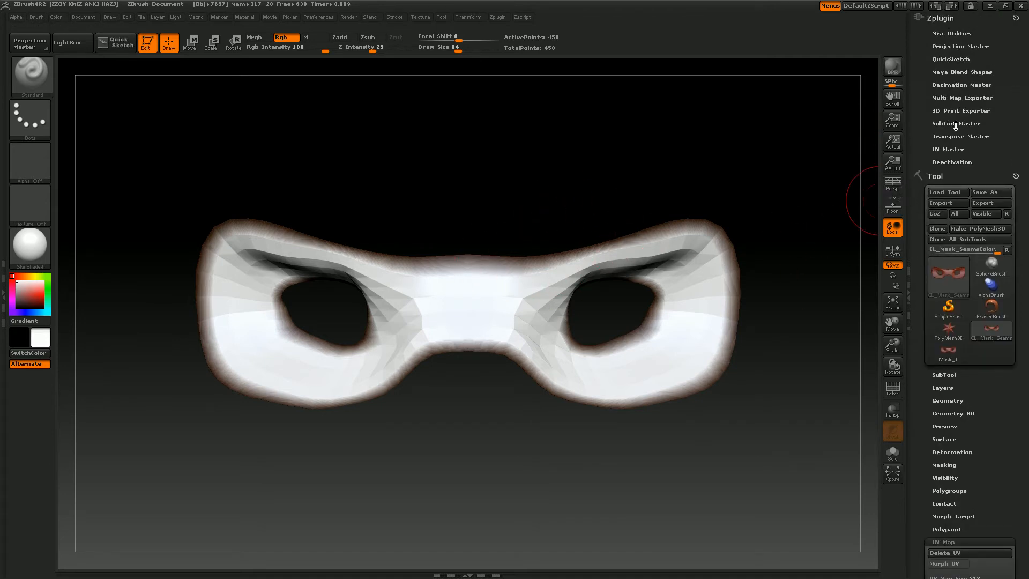
click(955, 149)
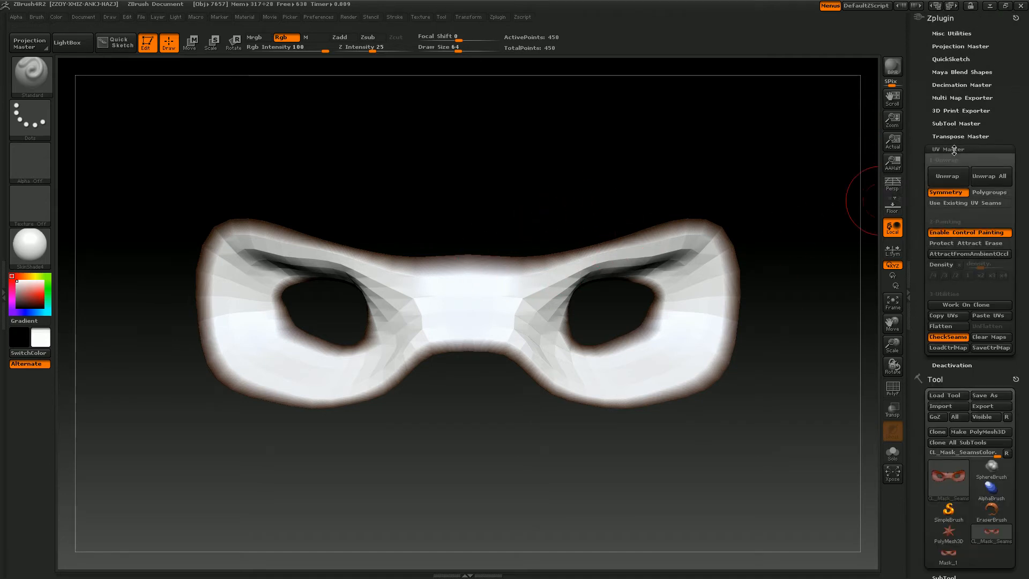
click(946, 316)
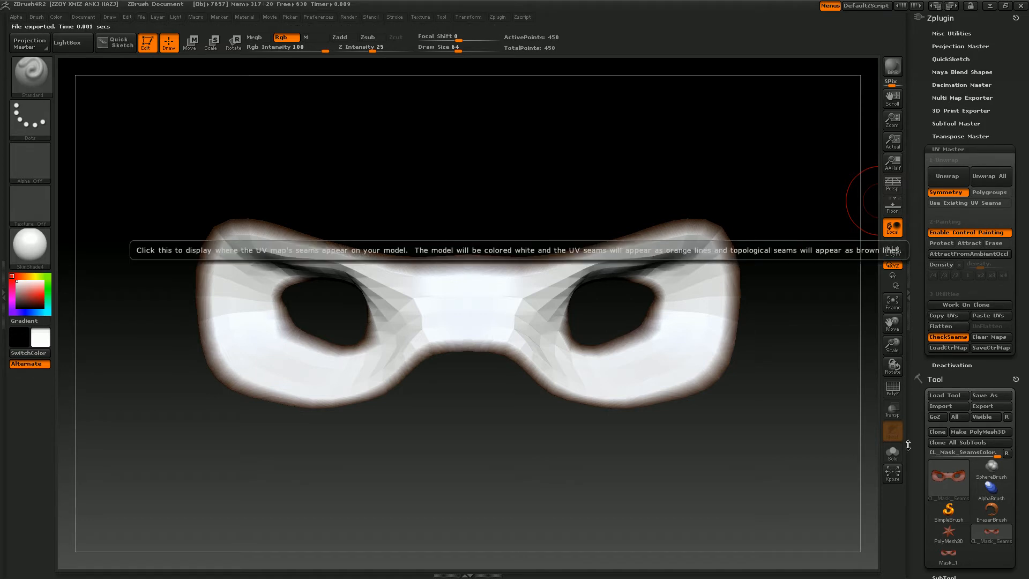
drag(918, 475, 922, 424)
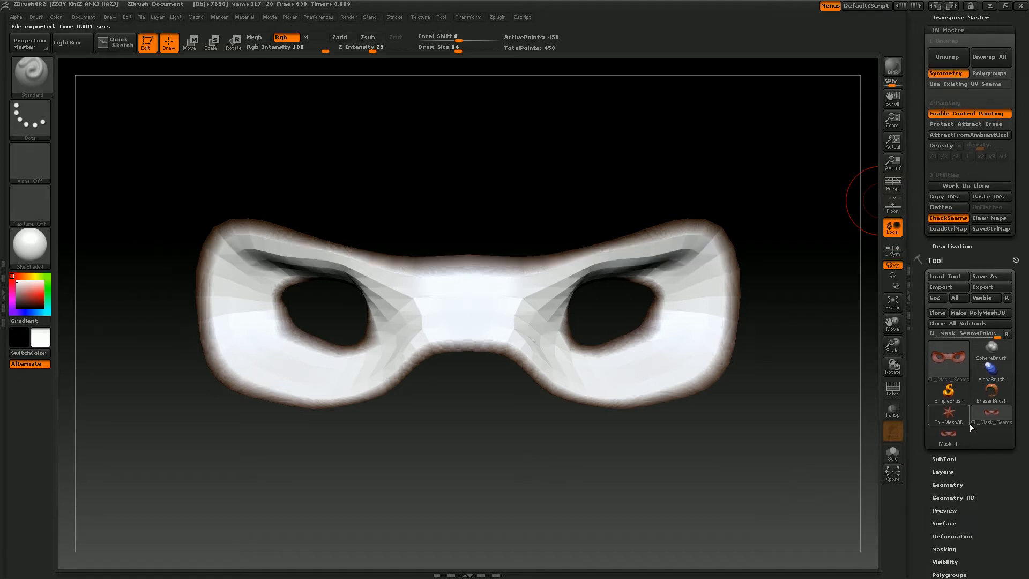
click(950, 441)
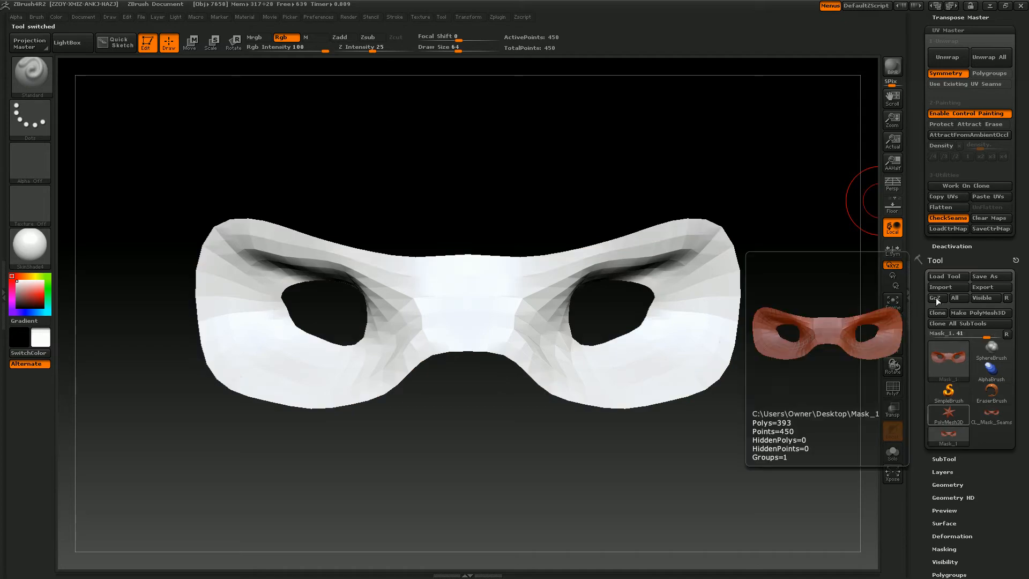
click(982, 197)
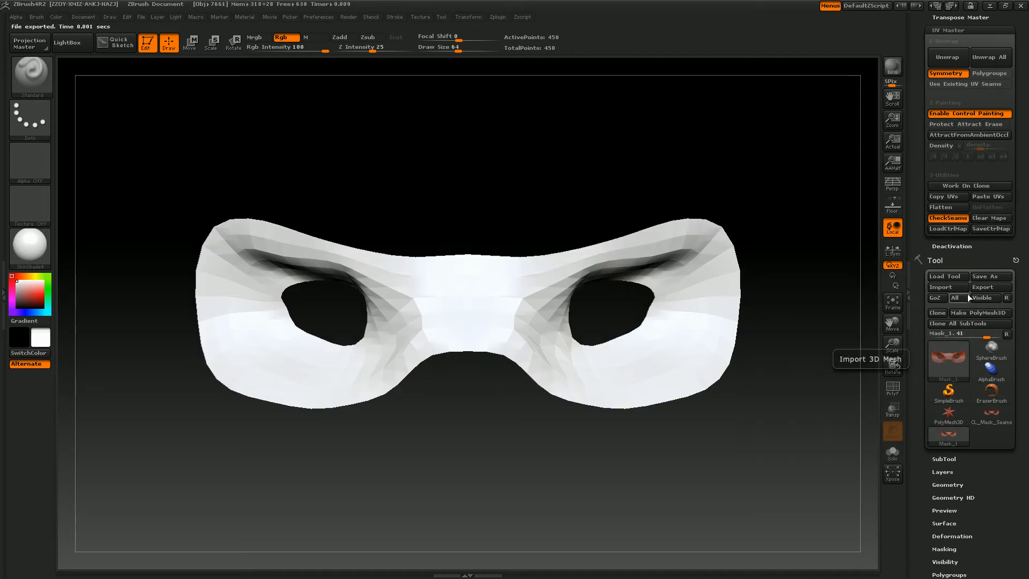
Set the current painting color to a brown with R 172, G 115, B 59
drag(923, 542, 922, 399)
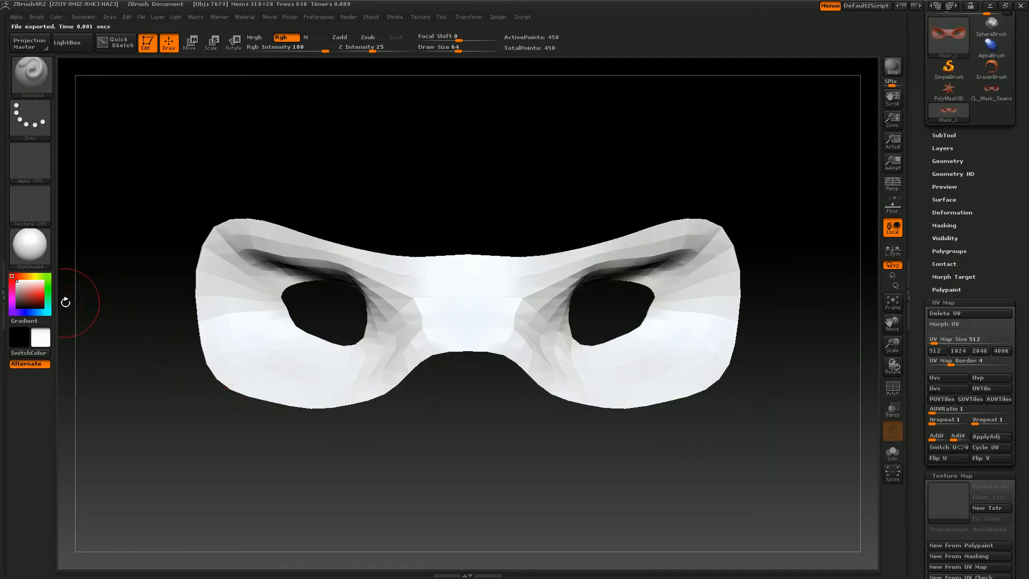
click(29, 296)
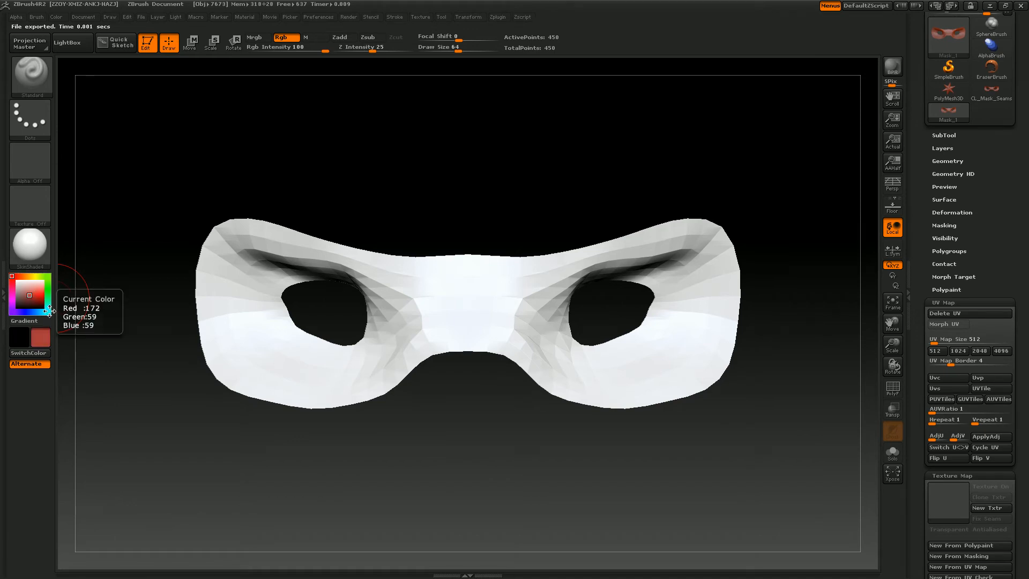
click(25, 276)
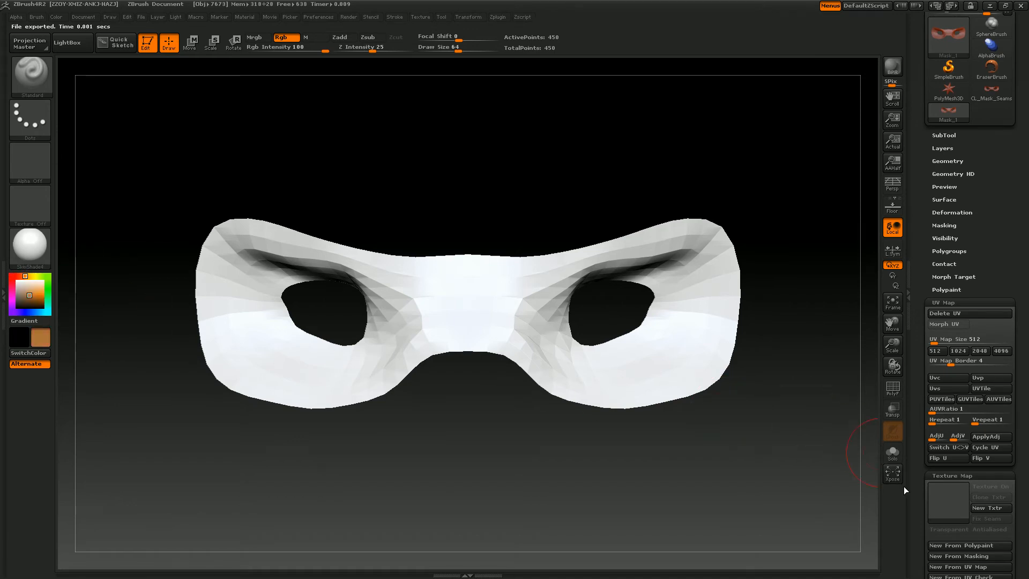
drag(916, 490, 916, 376)
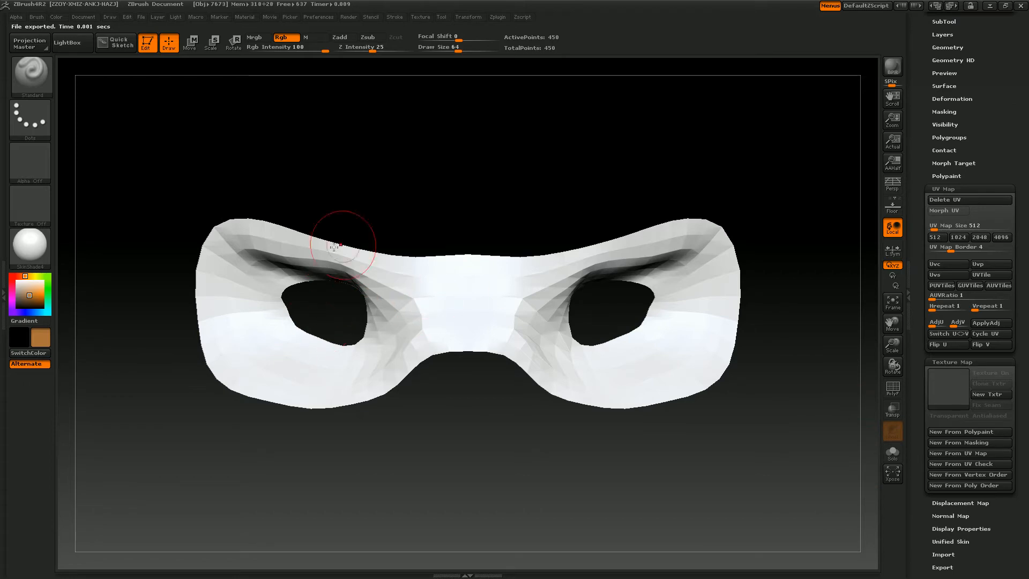
Enable Colorize in the original mask's polypaint settings and fill the whole object with the current brown
drag(921, 470, 933, 543)
drag(926, 455, 926, 445)
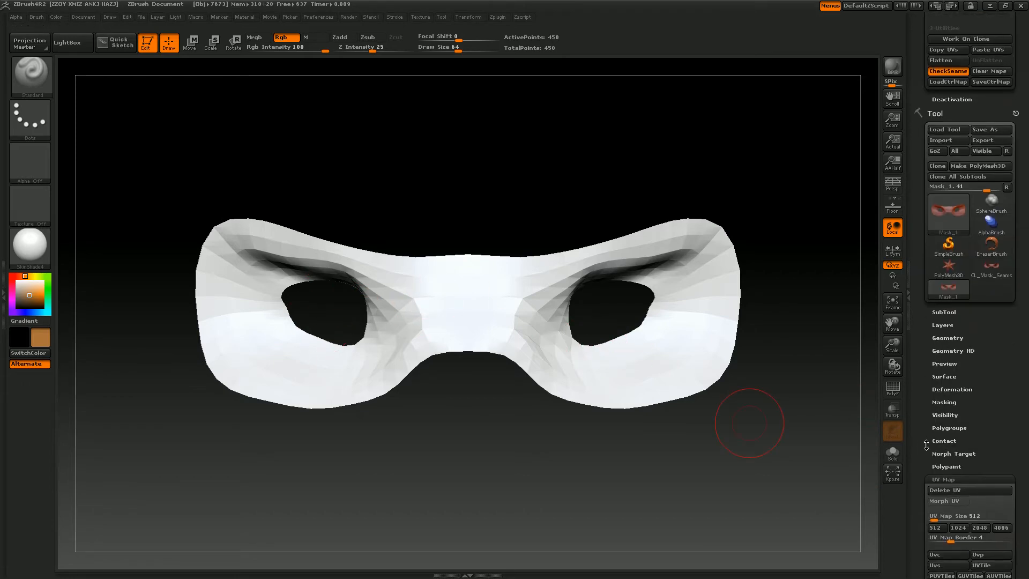
click(944, 466)
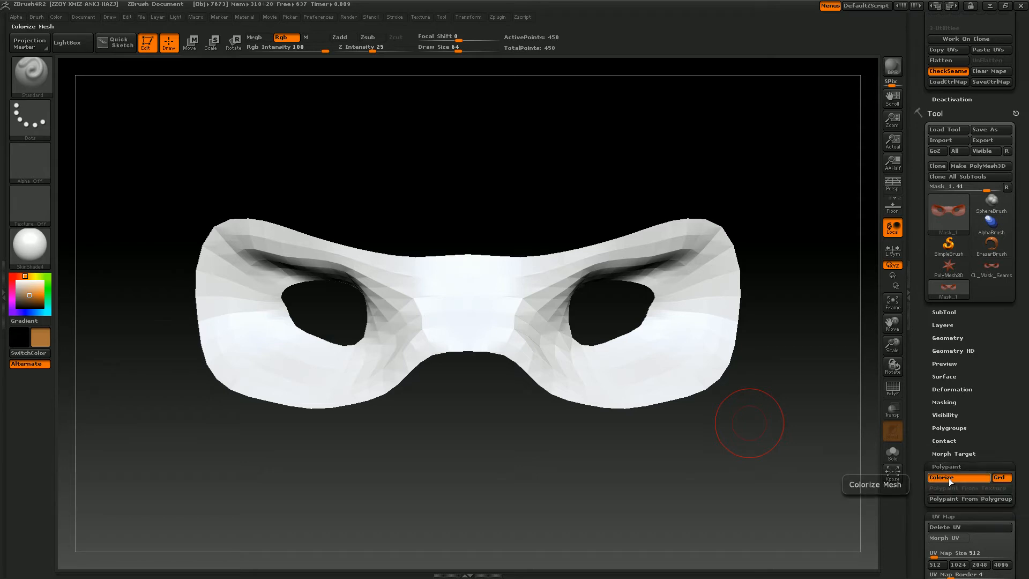
drag(918, 503, 923, 433)
click(939, 305)
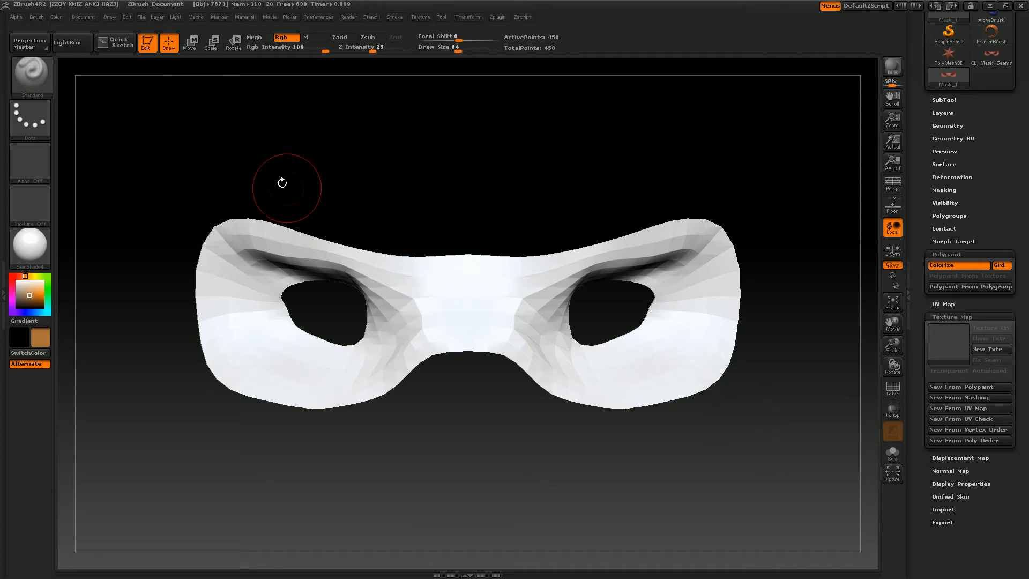
click(57, 17)
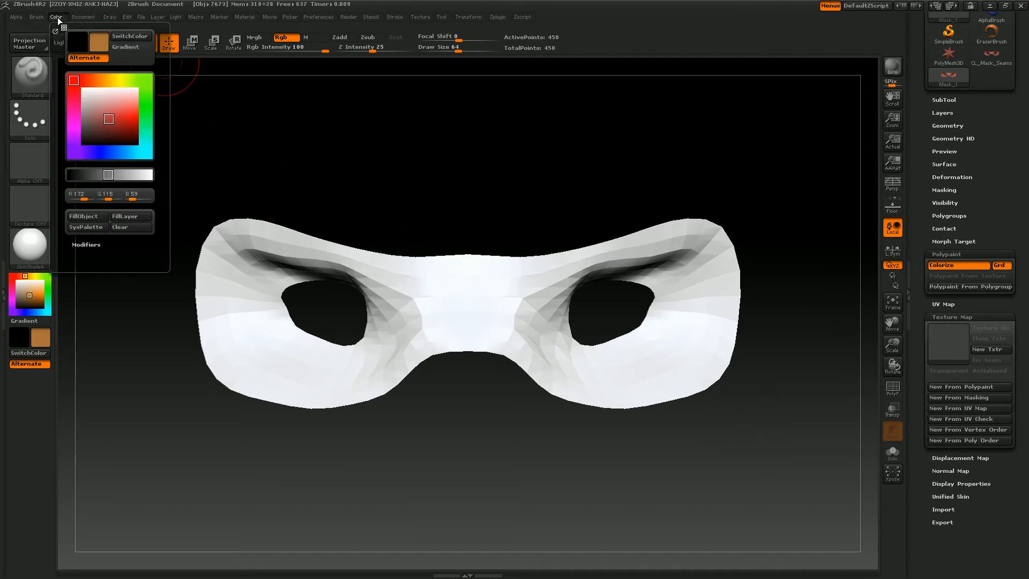
click(84, 216)
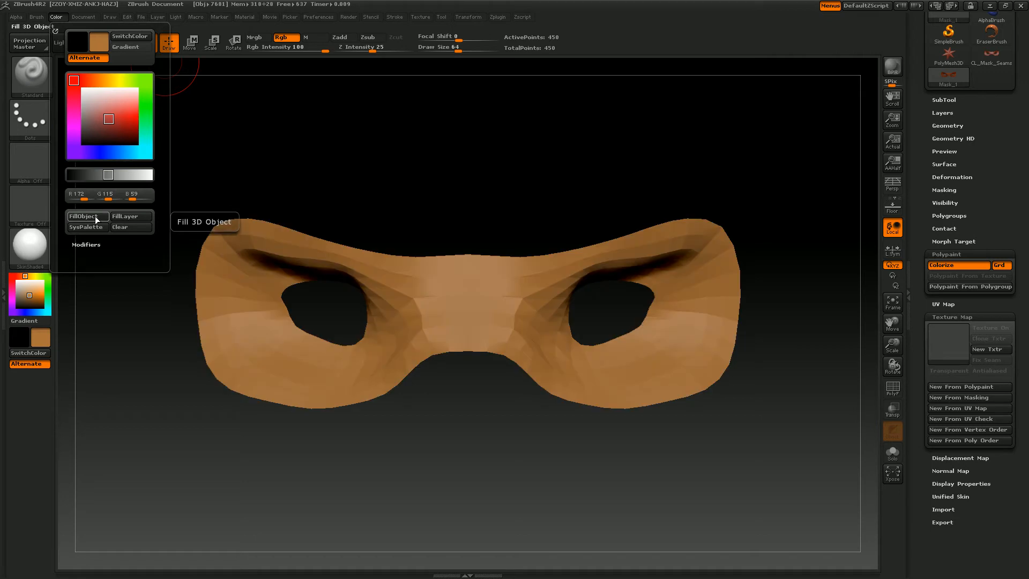
Create a texture map from the brown polypaint, preview it, and turn off its display on the mask
click(959, 387)
mouse_move(947, 349)
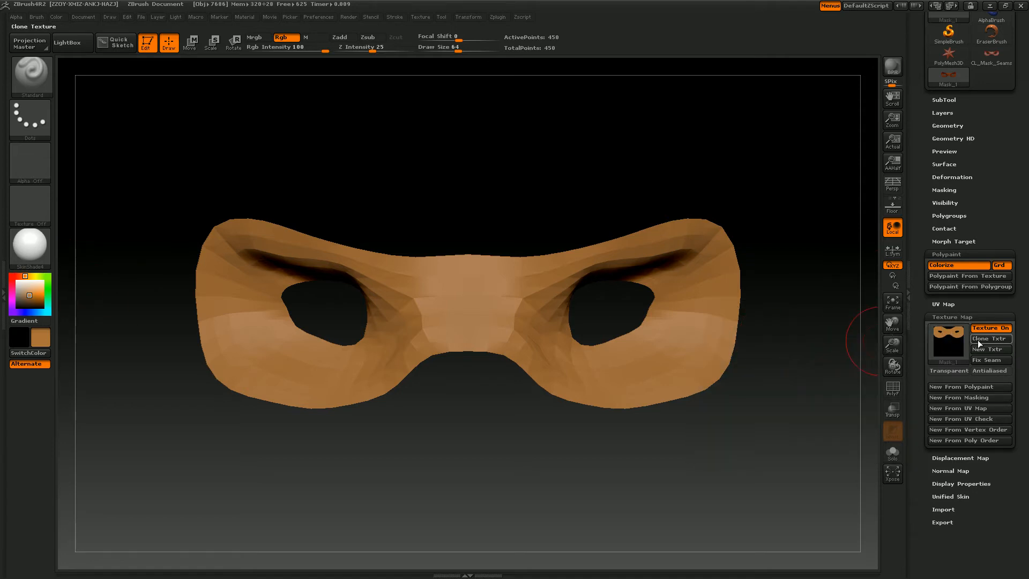
click(985, 328)
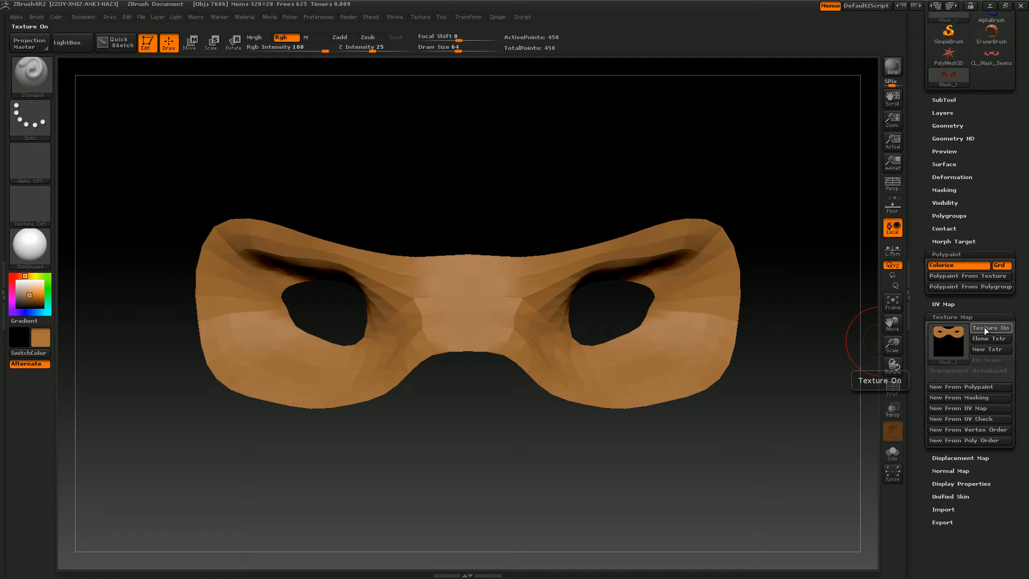
Paint dark brown over the nose bridge and around the eye holes, toggling the texture display to compare it with the polypaint
drag(26, 298, 27, 304)
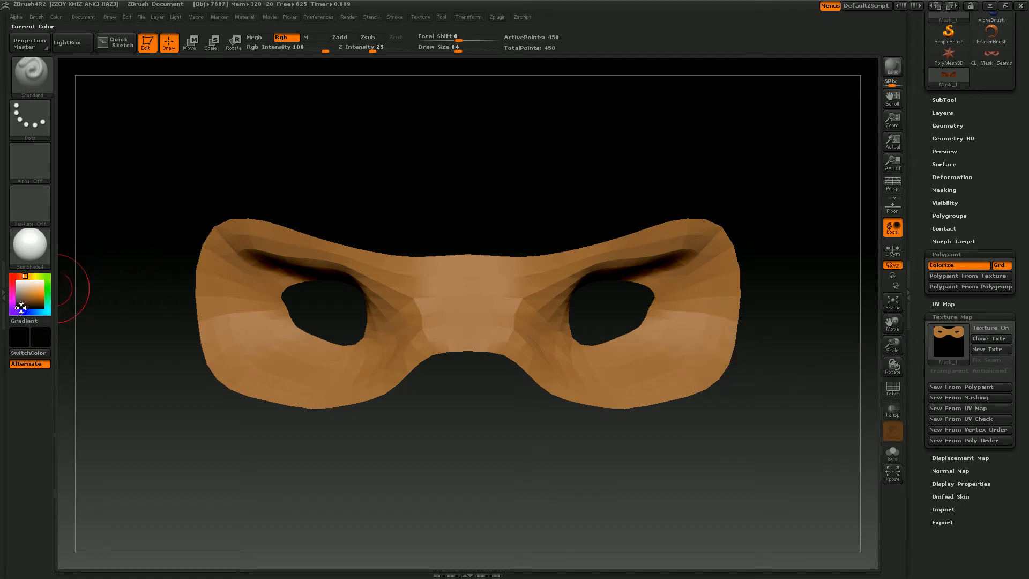
mouse_move(475, 293)
mouse_down()
mouse_move(413, 326)
mouse_move(402, 369)
mouse_move(394, 311)
mouse_move(437, 288)
mouse_move(552, 348)
mouse_move(322, 332)
mouse_move(351, 359)
mouse_up()
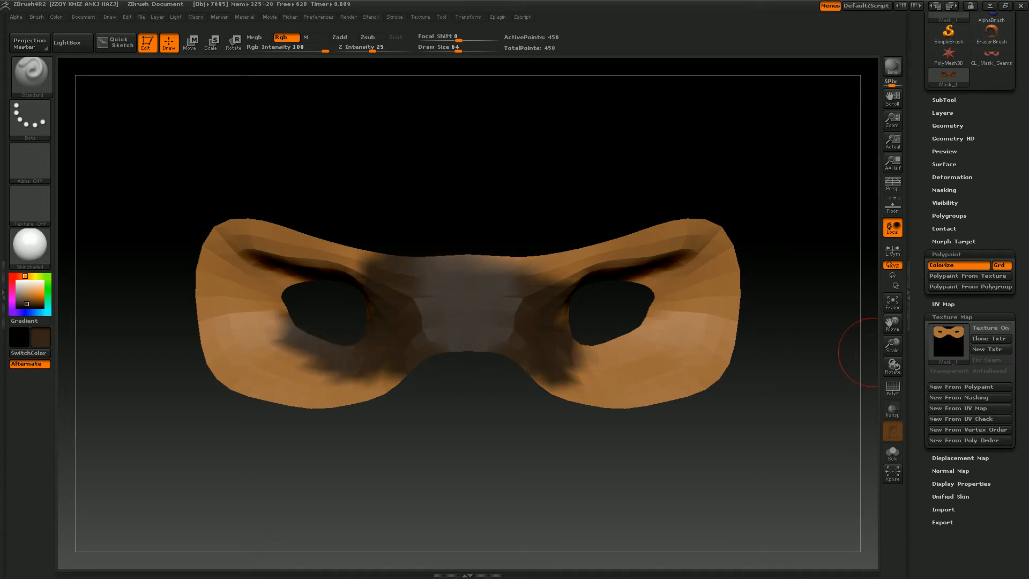
click(988, 329)
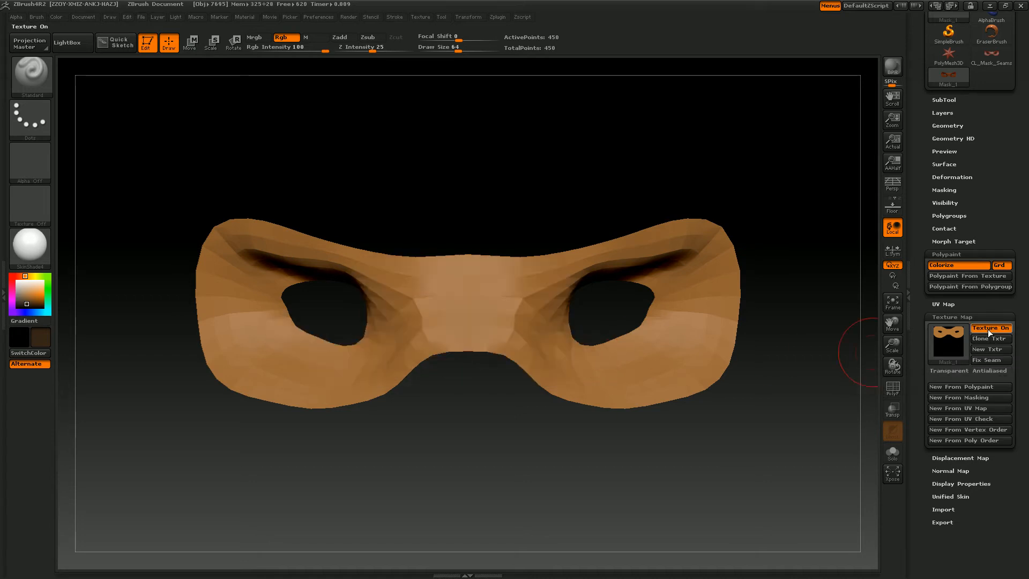
mouse_move(946, 331)
click(998, 329)
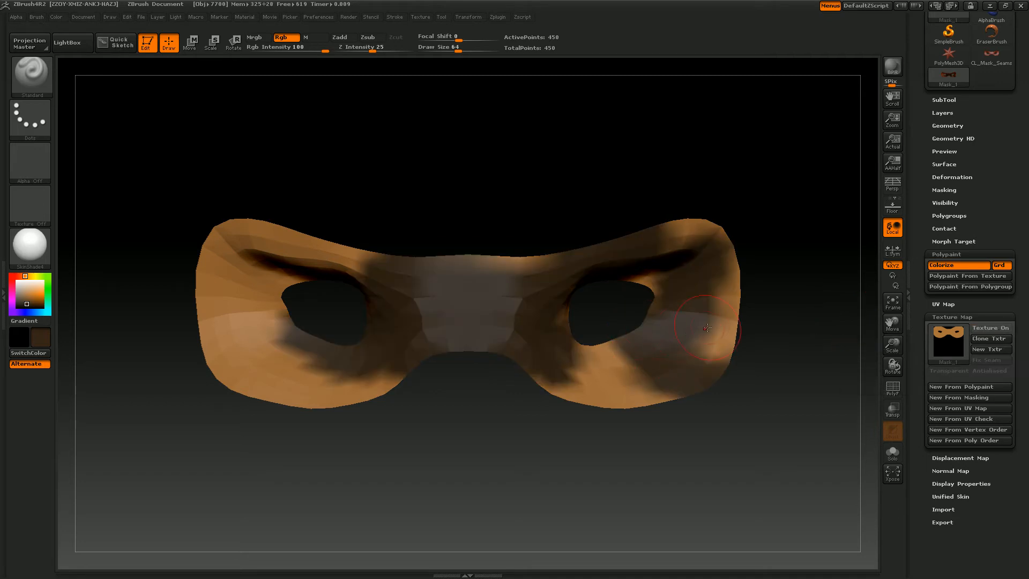
Choose a bright magenta and paint it over the nose bridge and one cheek, toggling the texture display to compare
click(12, 276)
drag(38, 294, 45, 291)
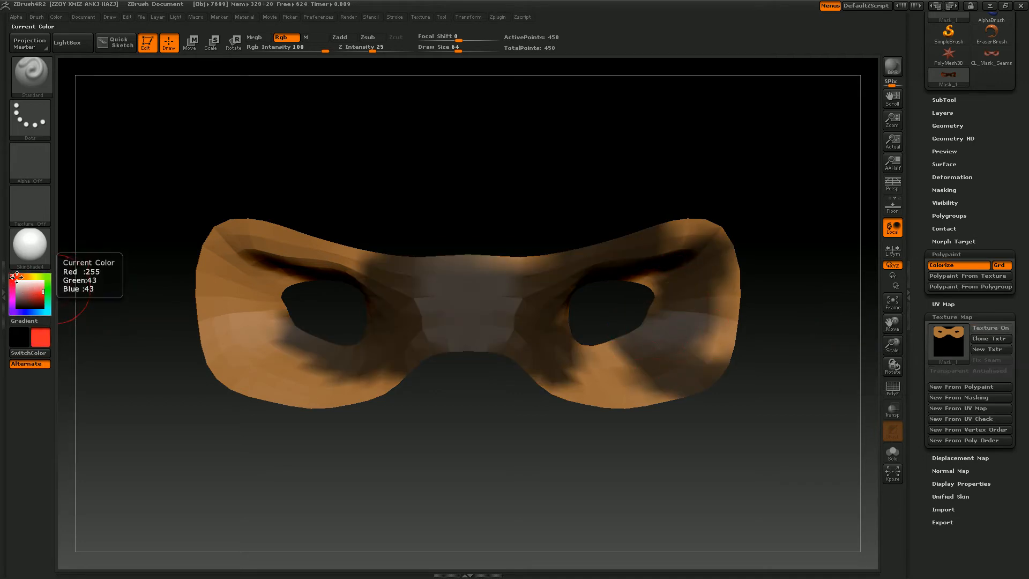
click(12, 294)
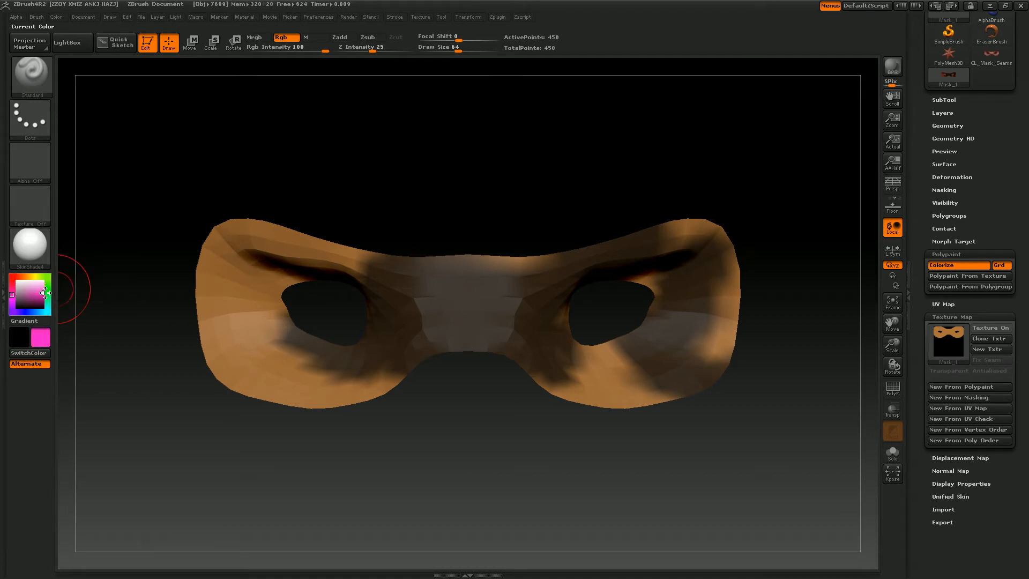
click(986, 328)
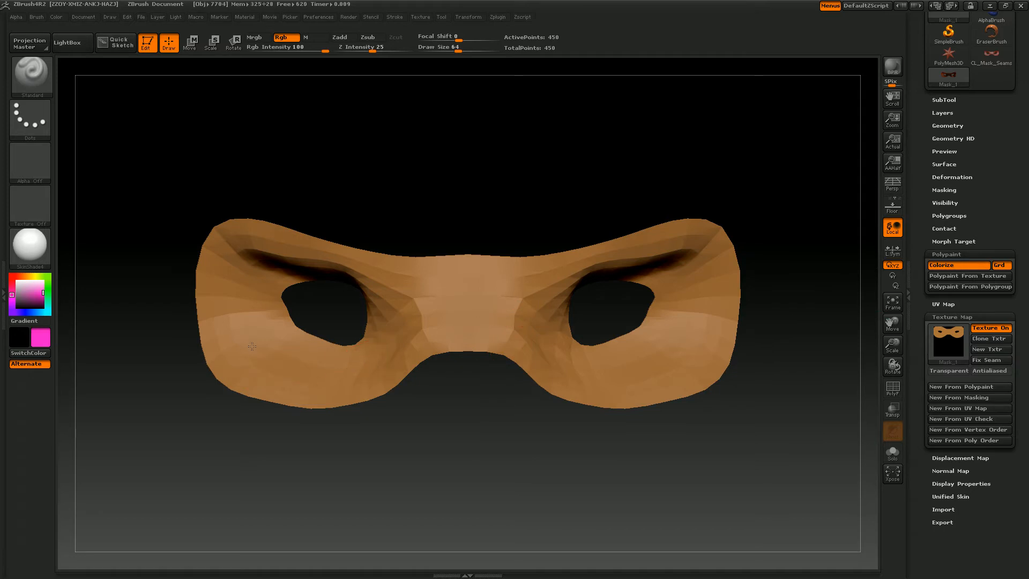
click(984, 329)
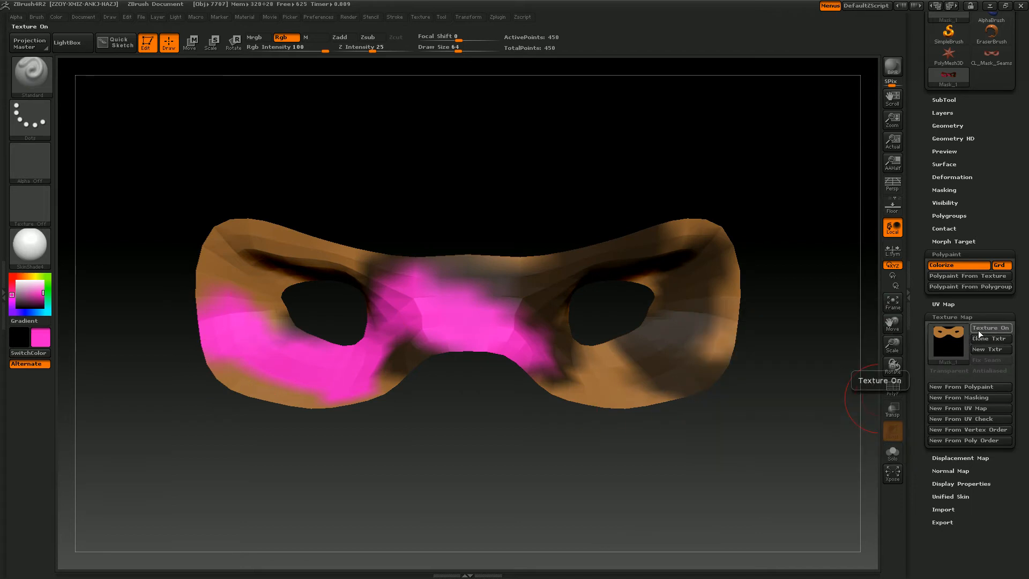
Regenerate the texture map from the current polypaint, preview it, and turn off the texture display
click(976, 387)
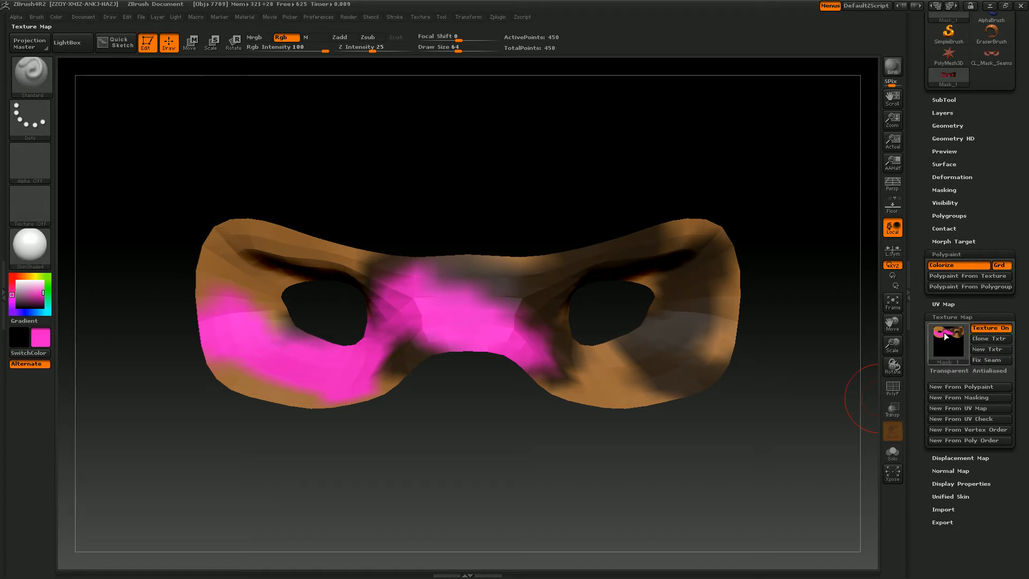
mouse_move(946, 336)
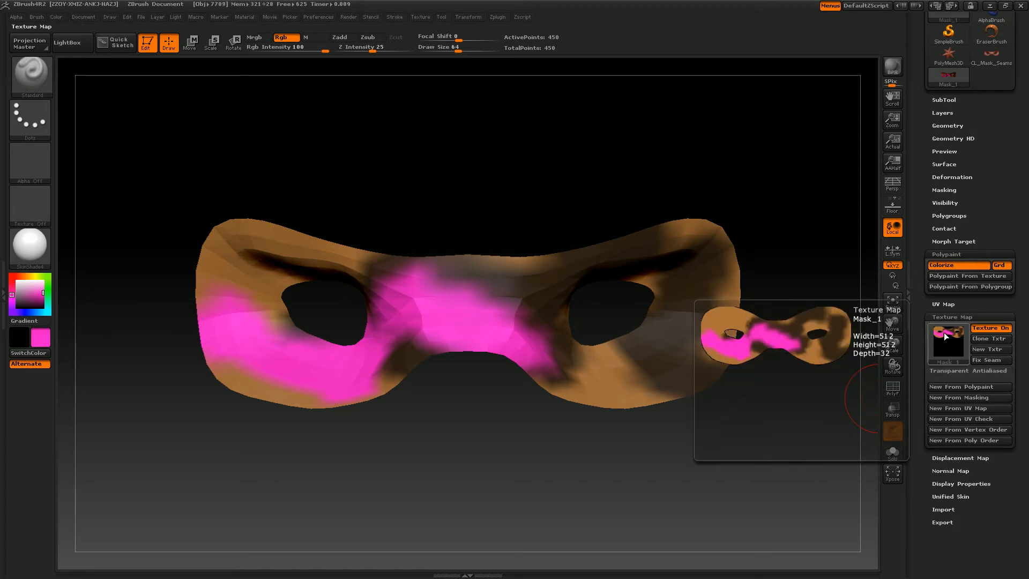
click(997, 328)
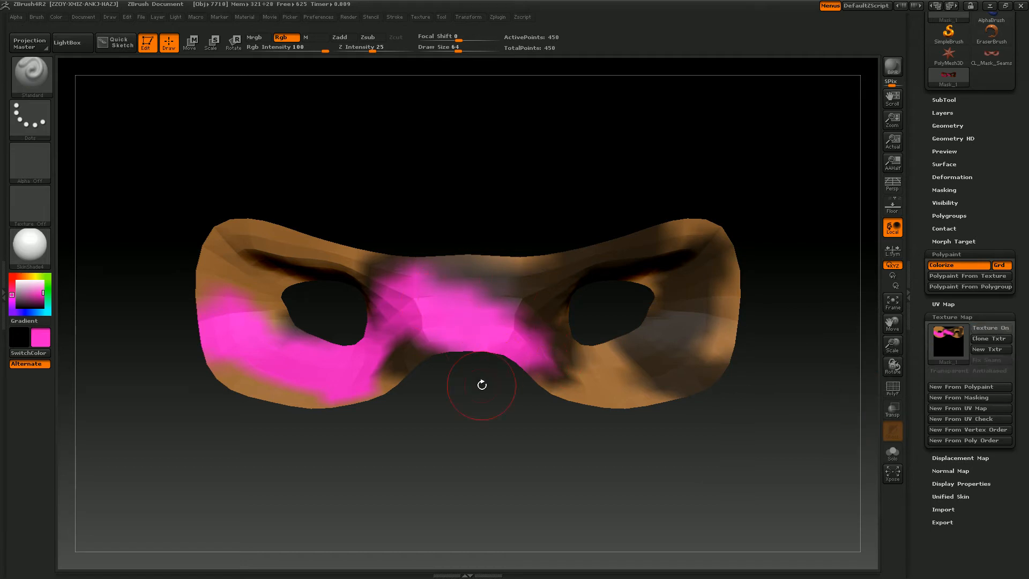
Extend the magenta over the unpainted side of the mask, and paint olive green strokes around the eyes, nose bridge and lower edge
mouse_move(654, 373)
mouse_down()
mouse_move(696, 383)
mouse_move(718, 292)
mouse_move(643, 231)
mouse_move(429, 271)
mouse_up()
click(42, 276)
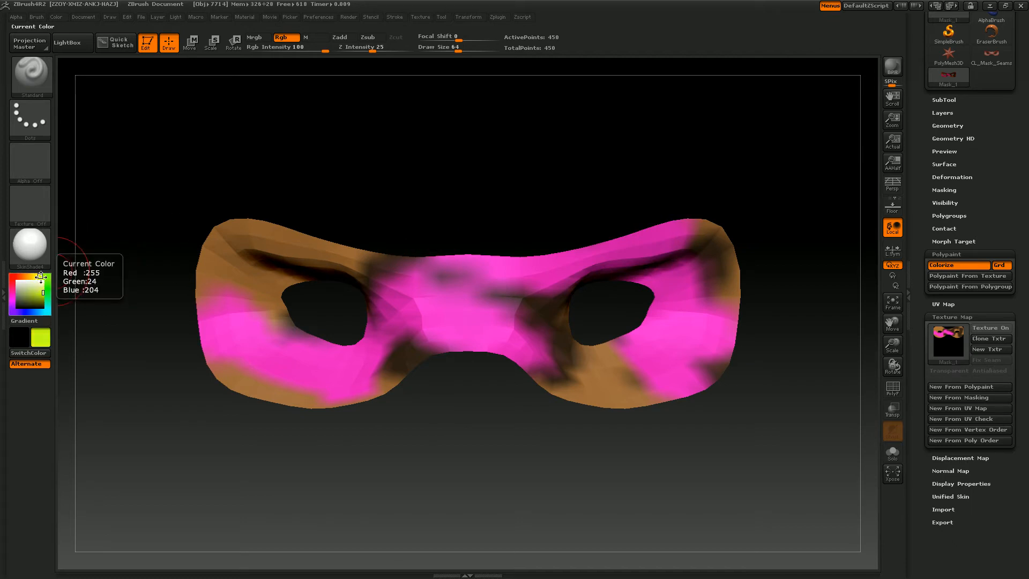
click(34, 304)
mouse_move(201, 300)
mouse_down()
mouse_move(214, 238)
mouse_move(236, 303)
mouse_move(392, 373)
mouse_move(426, 330)
mouse_move(391, 308)
mouse_up()
mouse_move(527, 292)
mouse_down()
mouse_move(568, 386)
mouse_move(582, 375)
mouse_up()
Turn off Zadd and Zsub for the Smooth brush so it affects only Rgb, and blend the painted colors across the mask
key(shift)
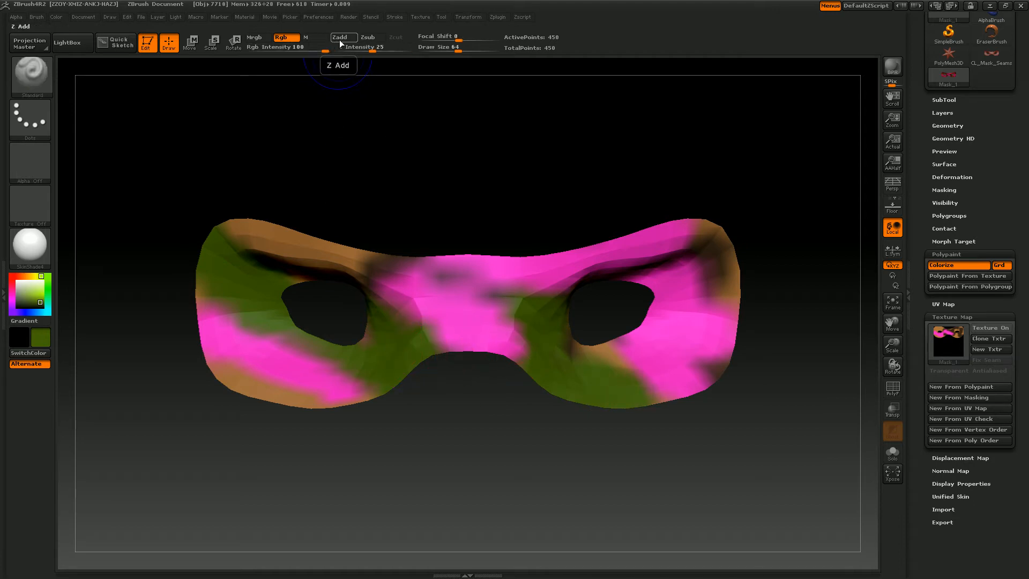
click(355, 39)
click(368, 39)
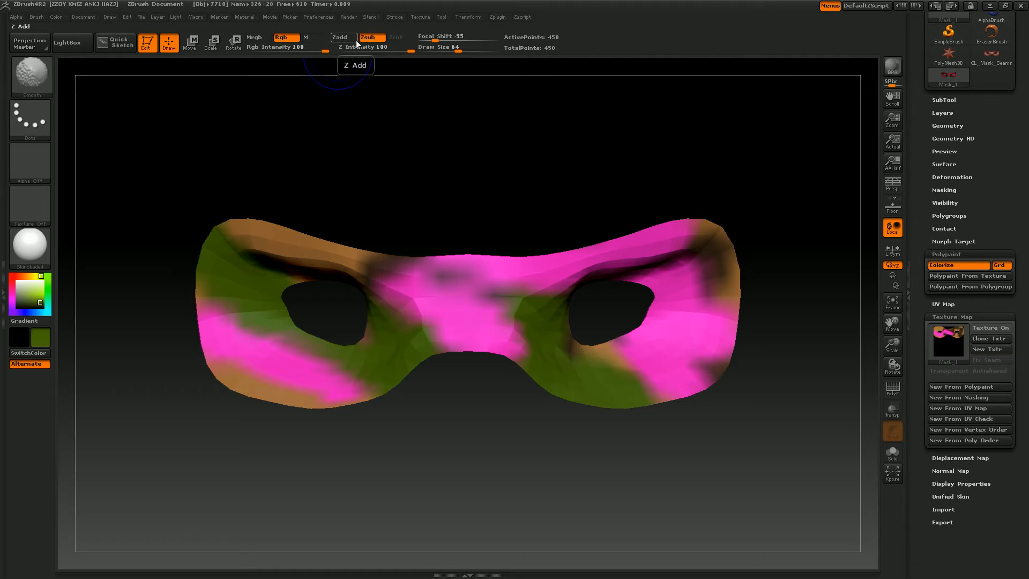
click(367, 39)
drag(405, 294, 413, 328)
mouse_move(355, 381)
mouse_down()
mouse_move(332, 348)
mouse_move(263, 322)
mouse_move(212, 279)
mouse_move(254, 248)
mouse_up()
mouse_move(359, 278)
mouse_down()
mouse_move(389, 266)
mouse_move(452, 276)
mouse_move(560, 321)
mouse_move(616, 375)
mouse_move(692, 381)
mouse_move(718, 279)
mouse_move(579, 255)
mouse_move(582, 400)
mouse_up()
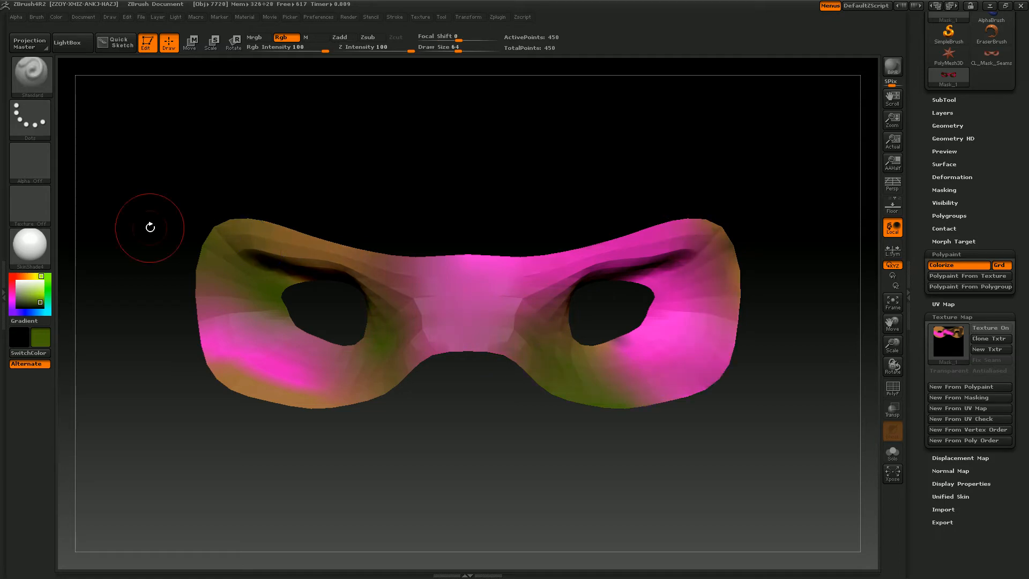
Sample the tan brown from the mask's brow and paint it over most of the magenta and green areas
mouse_move(29, 294)
mouse_down()
mouse_move(235, 249)
mouse_move(311, 236)
mouse_move(311, 246)
mouse_up()
mouse_move(255, 320)
mouse_down()
mouse_move(370, 378)
mouse_move(289, 313)
mouse_move(306, 273)
mouse_move(477, 343)
mouse_move(557, 276)
mouse_move(643, 343)
mouse_move(687, 263)
mouse_up()
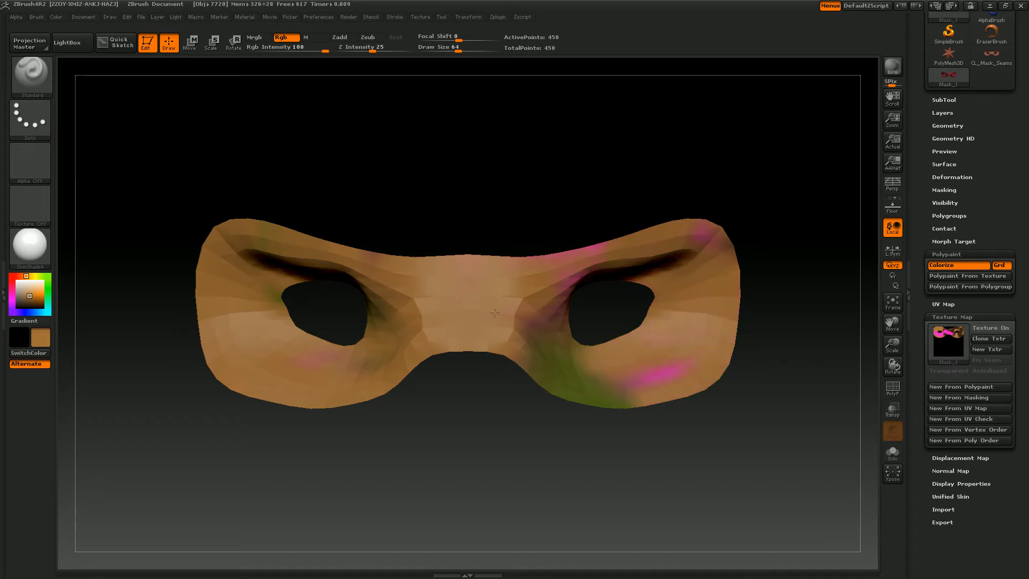
mouse_move(495, 313)
mouse_down()
mouse_move(718, 249)
mouse_move(582, 343)
mouse_move(530, 330)
mouse_up()
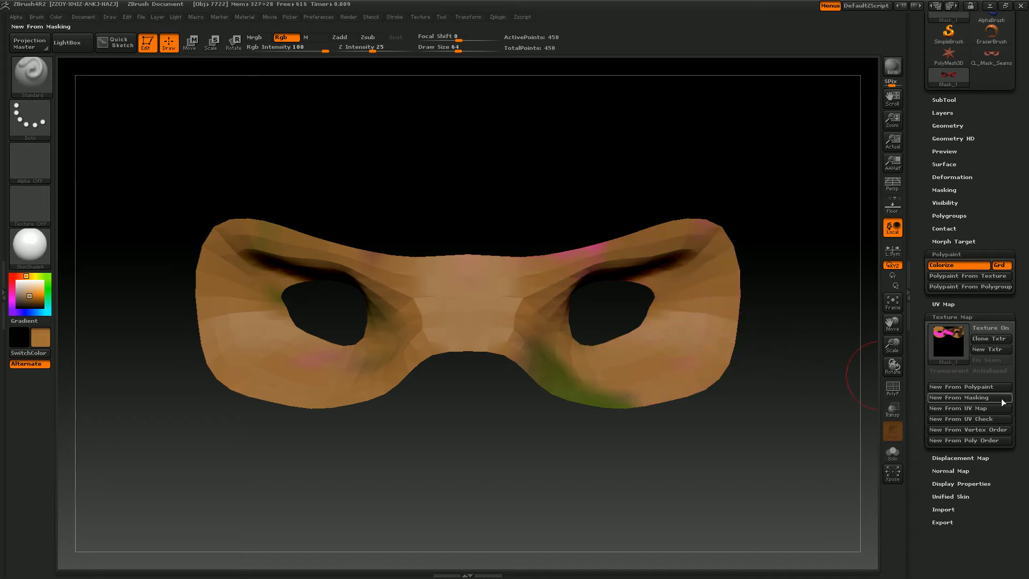
Rebuild the texture map from the tan brown polypaint, preview the map, and turn off its display
click(970, 387)
mouse_move(951, 343)
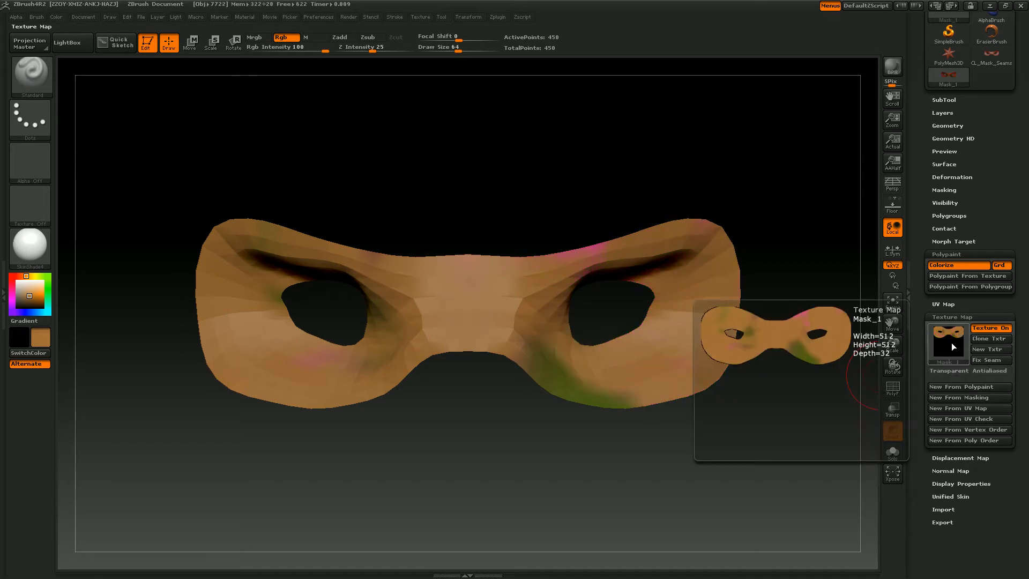
click(994, 329)
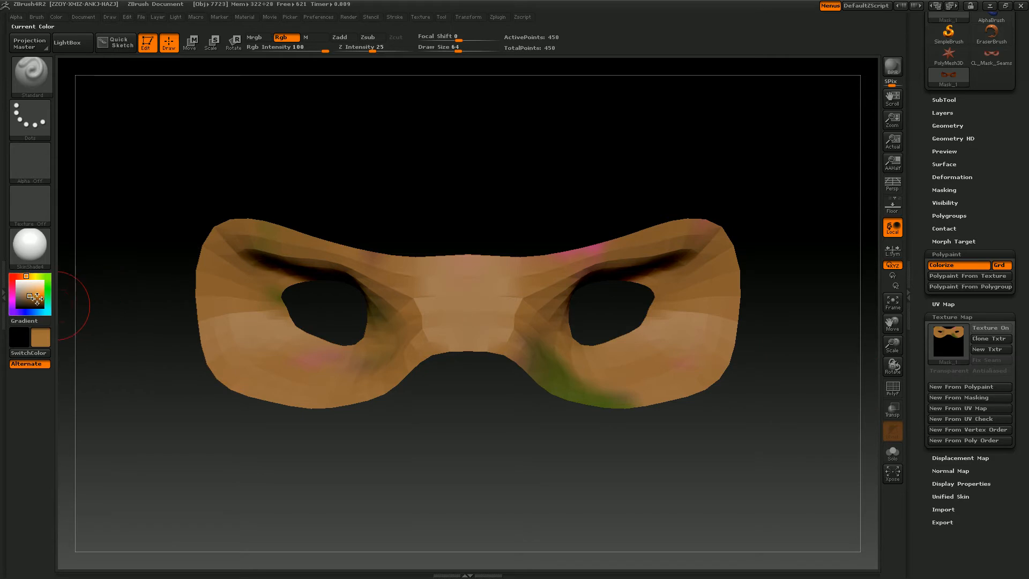
Choose a dark brown, paint it around both eye holes, and smooth its edges into the tan
drag(36, 297, 36, 304)
mouse_move(304, 306)
mouse_down()
mouse_move(293, 334)
mouse_move(381, 331)
mouse_move(332, 340)
mouse_up()
mouse_move(564, 300)
mouse_down()
mouse_move(646, 276)
mouse_move(552, 284)
mouse_up()
mouse_move(700, 342)
shift+mouse_down()
mouse_move(681, 351)
mouse_move(552, 292)
mouse_move(702, 279)
shift+mouse_up()
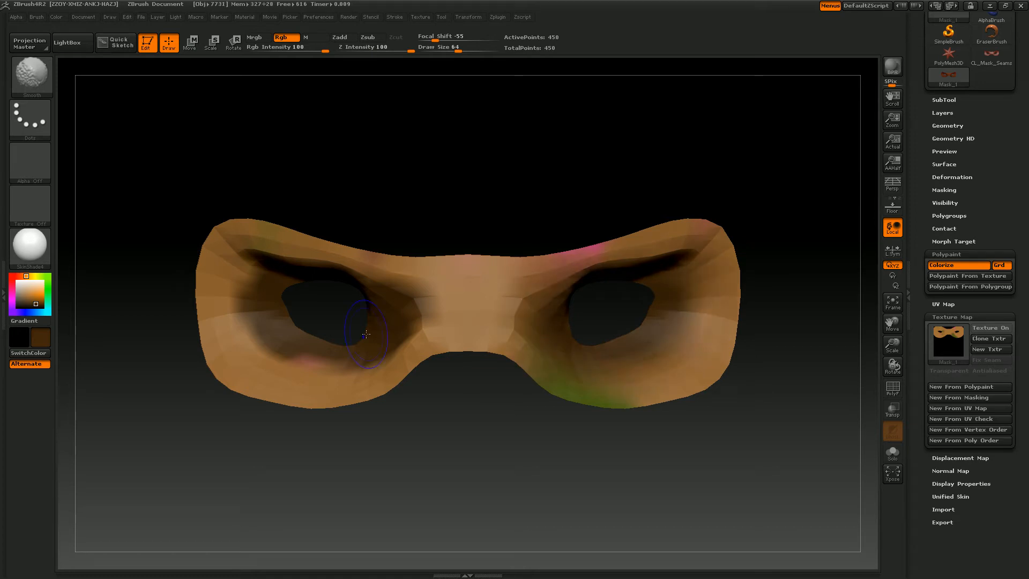
mouse_move(366, 334)
shift+mouse_down()
mouse_move(429, 322)
mouse_move(252, 310)
mouse_move(391, 260)
shift+mouse_up()
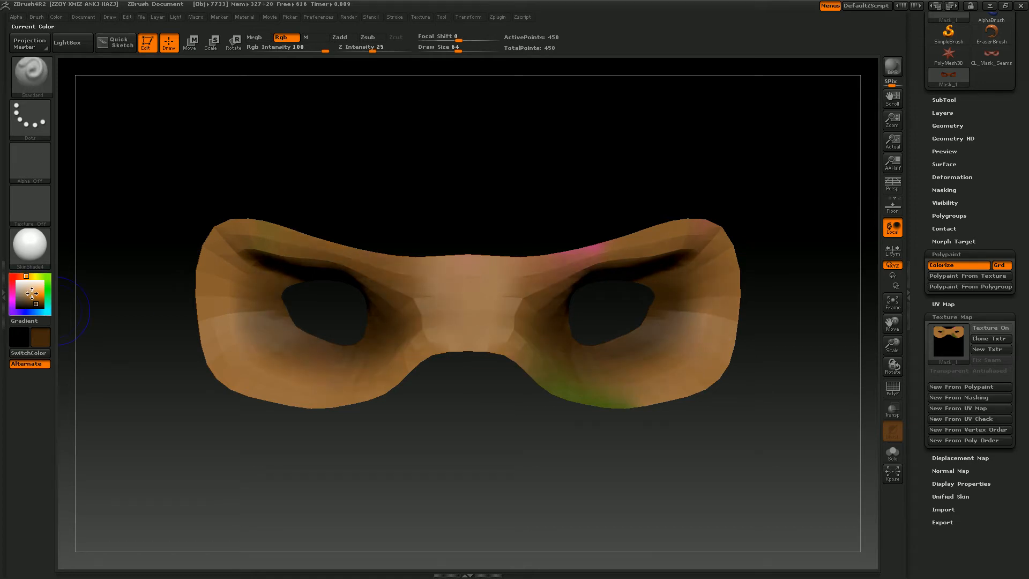
Paint pale pinkish beige over the nose bridge and cheeks, blend it, and create a new texture map from the polypaint with its display off
drag(32, 294, 23, 286)
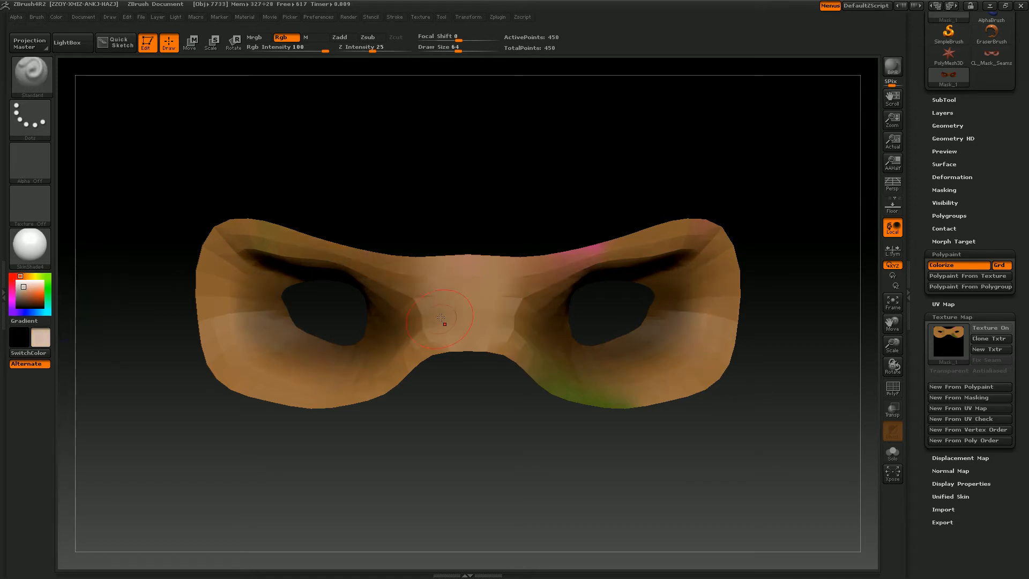
mouse_move(440, 318)
mouse_down()
mouse_move(471, 321)
mouse_move(410, 359)
mouse_move(247, 383)
mouse_move(214, 280)
mouse_move(246, 236)
mouse_up()
mouse_move(490, 333)
mouse_down()
mouse_move(579, 399)
mouse_move(723, 332)
mouse_move(721, 281)
mouse_up()
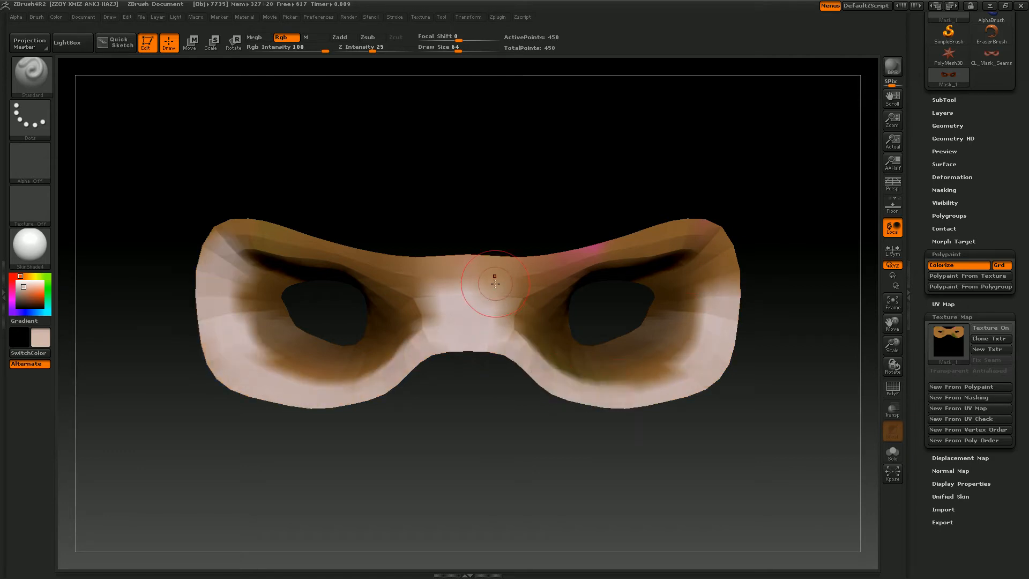
mouse_move(495, 283)
mouse_down()
mouse_move(482, 298)
mouse_move(633, 371)
mouse_move(665, 276)
mouse_move(355, 376)
mouse_move(251, 310)
mouse_move(343, 247)
mouse_up()
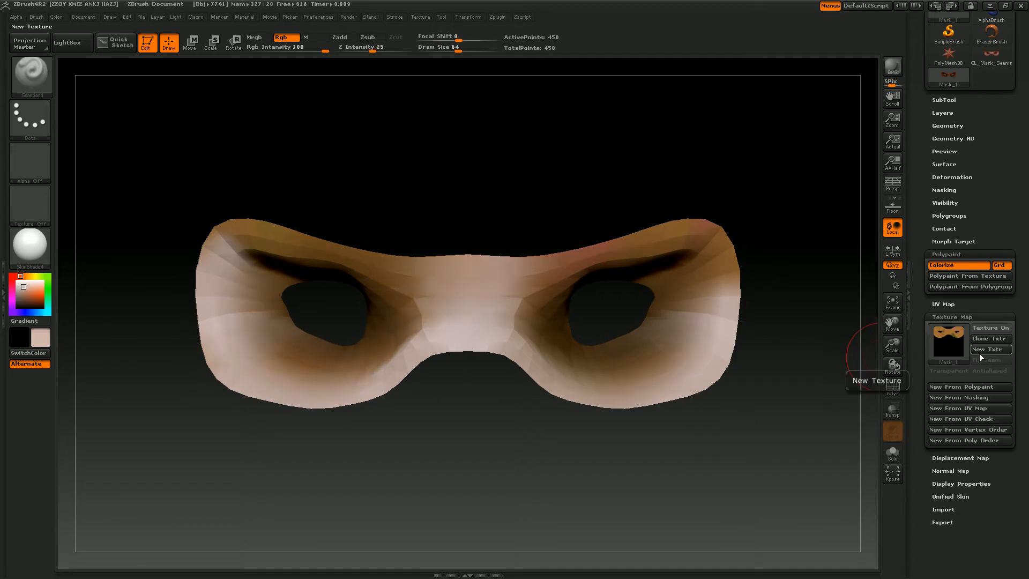
click(963, 387)
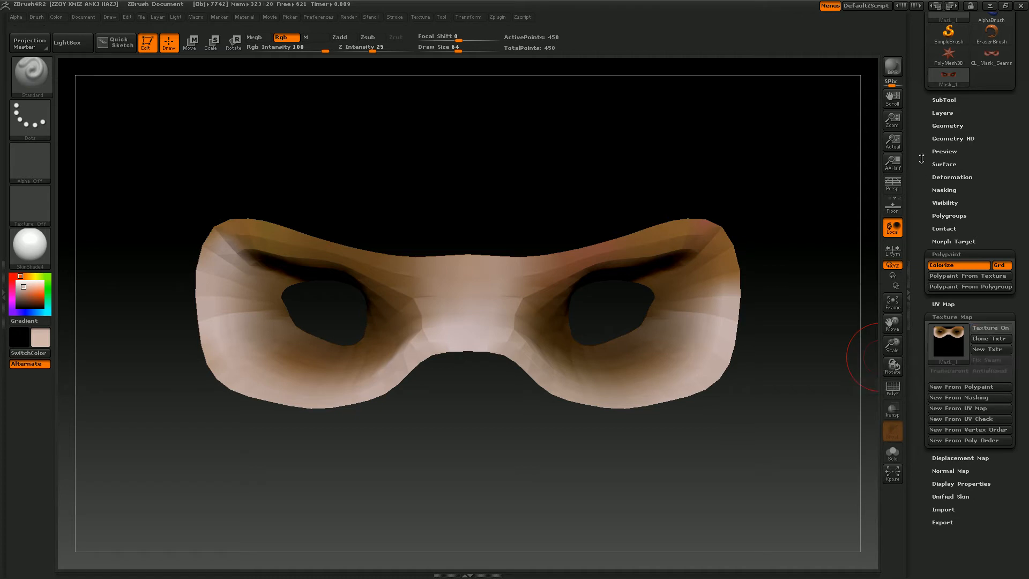
Remove the Zplugin palette from the tray and expand the Tool palette in its place
scroll(989, 329, up, 5)
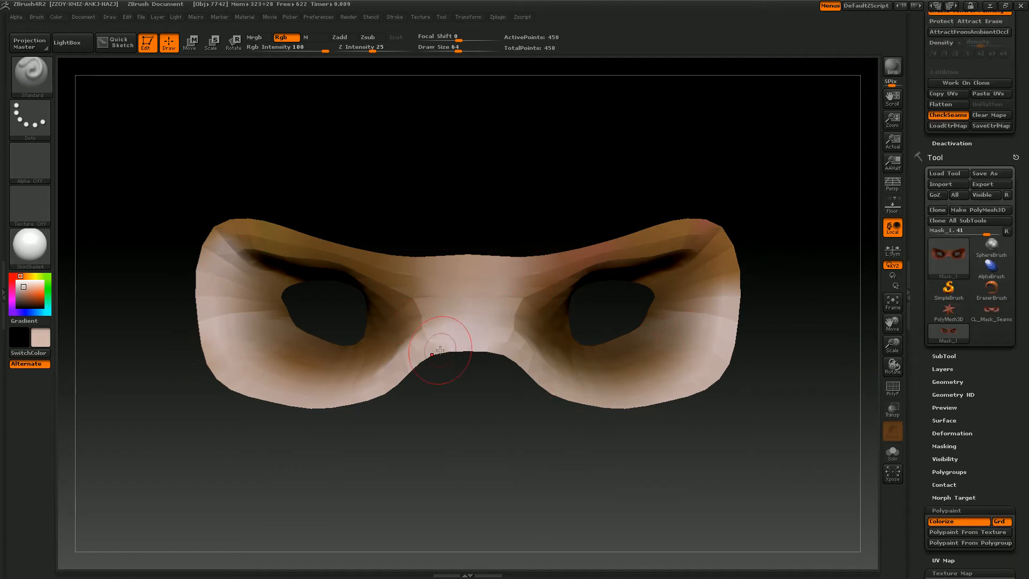
drag(921, 145, 921, 313)
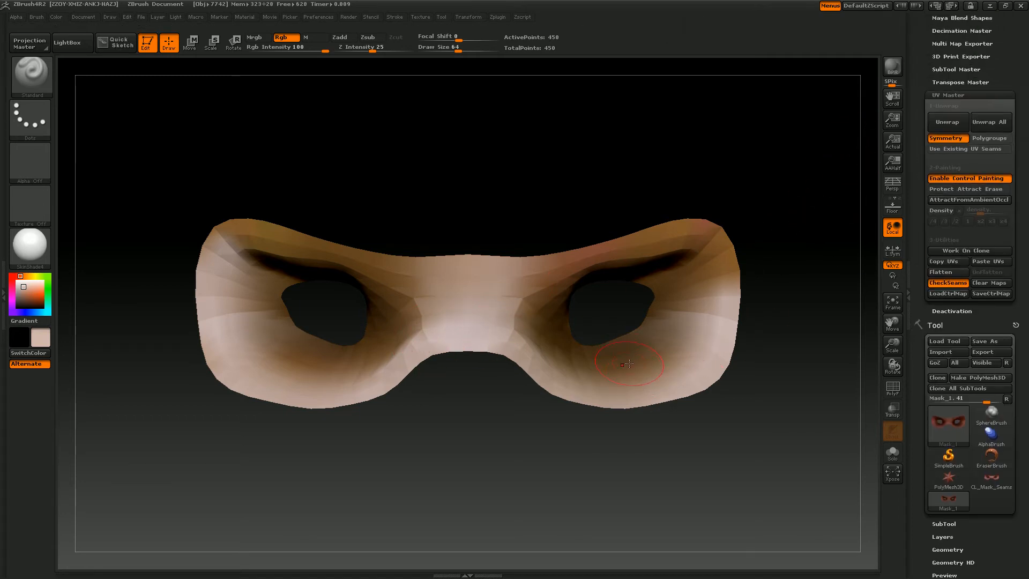
drag(925, 161, 925, 38)
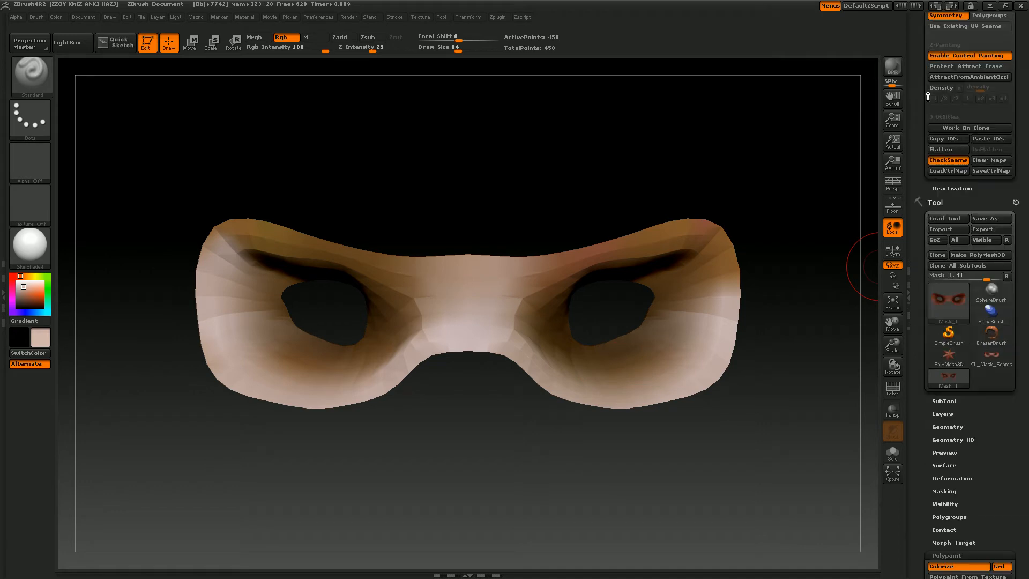
click(942, 203)
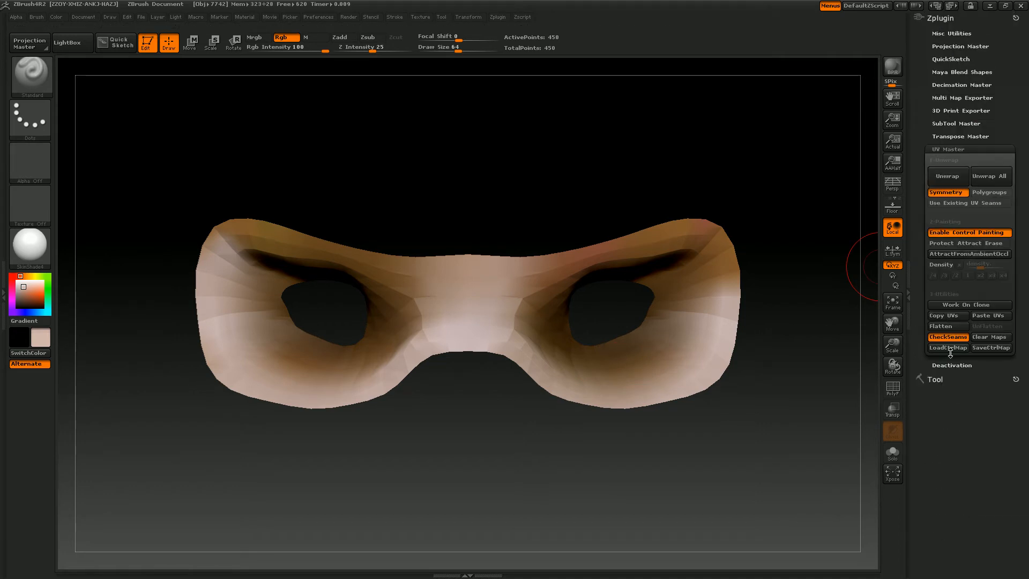
click(1016, 19)
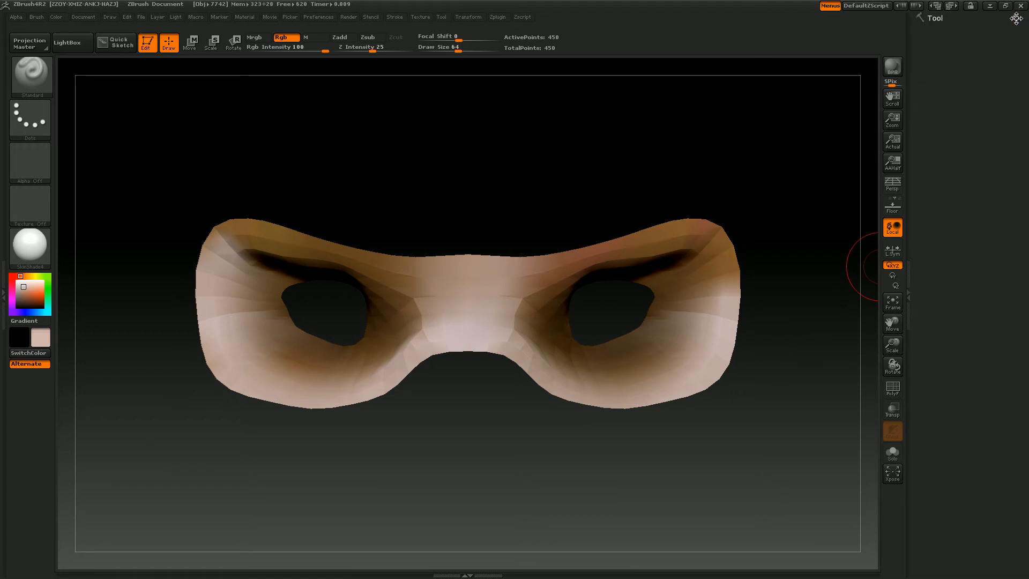
click(935, 19)
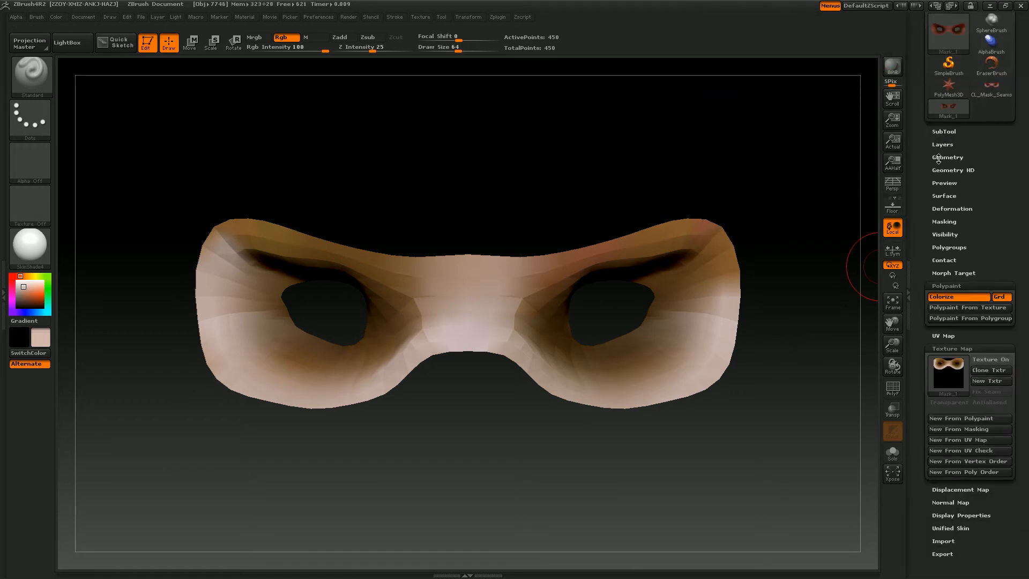
Try dividing the mask's mesh up to subdivision level 5 with smoothing on
click(938, 158)
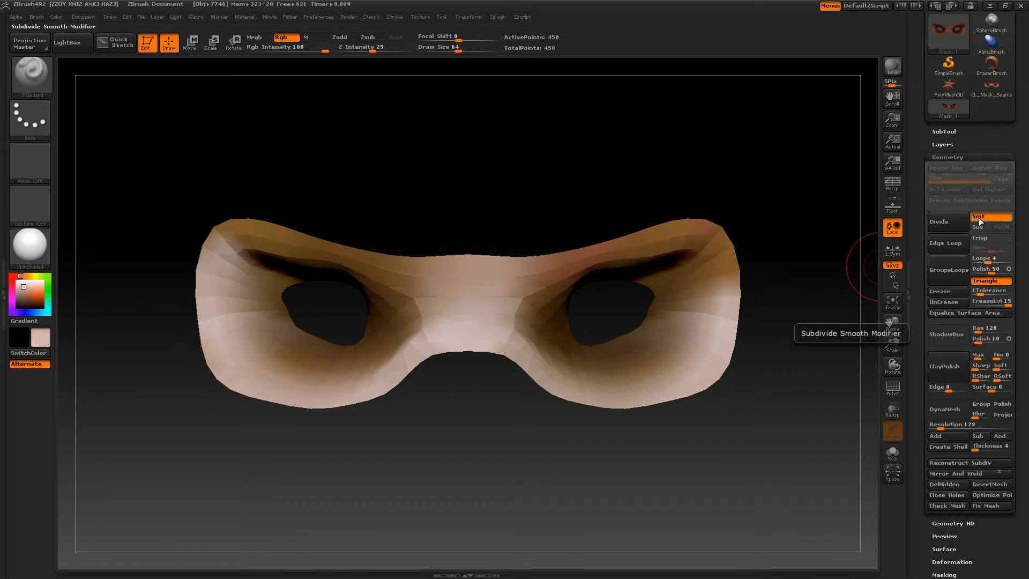
click(953, 224)
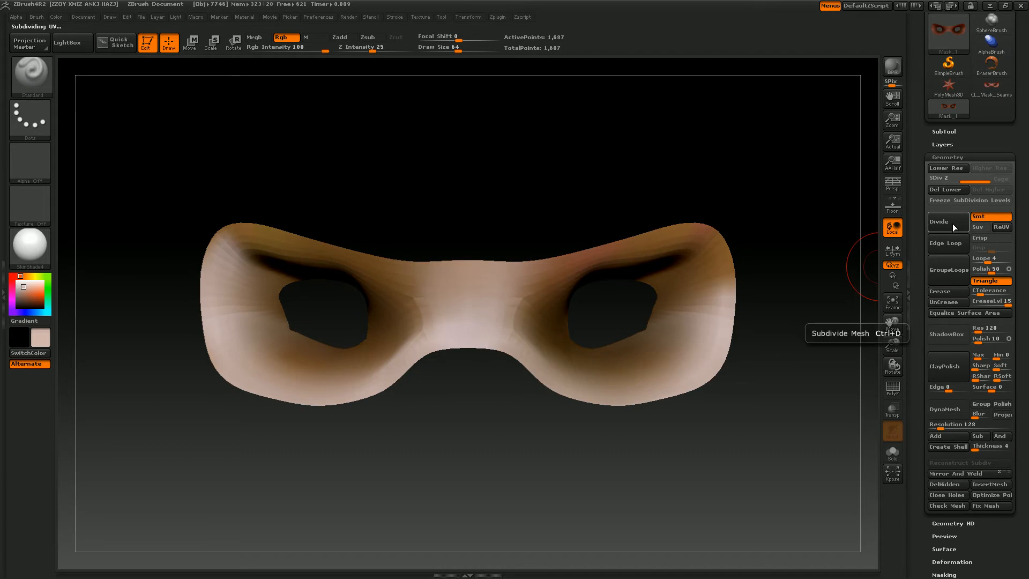
click(953, 224)
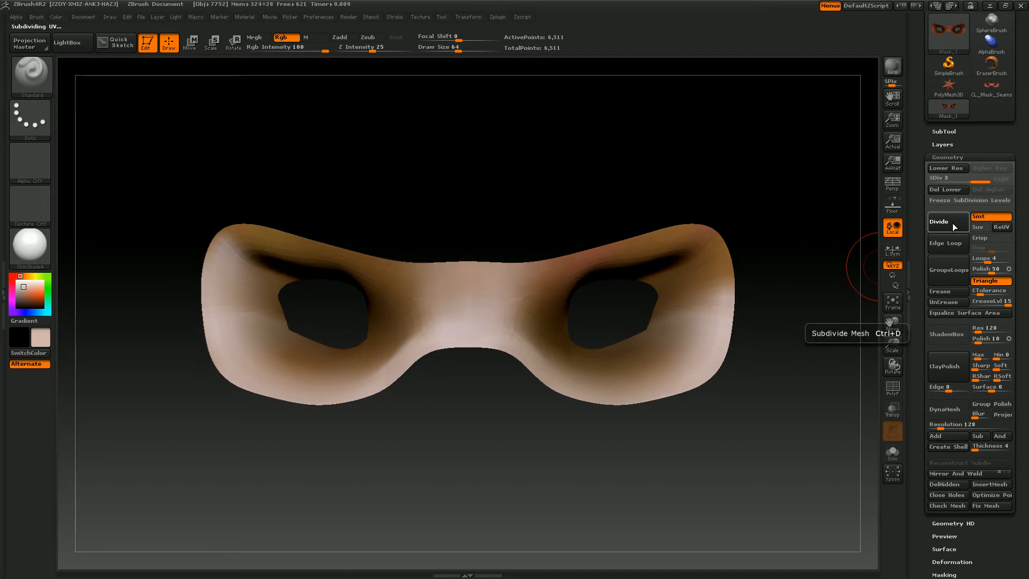
click(952, 222)
key(ctrl)
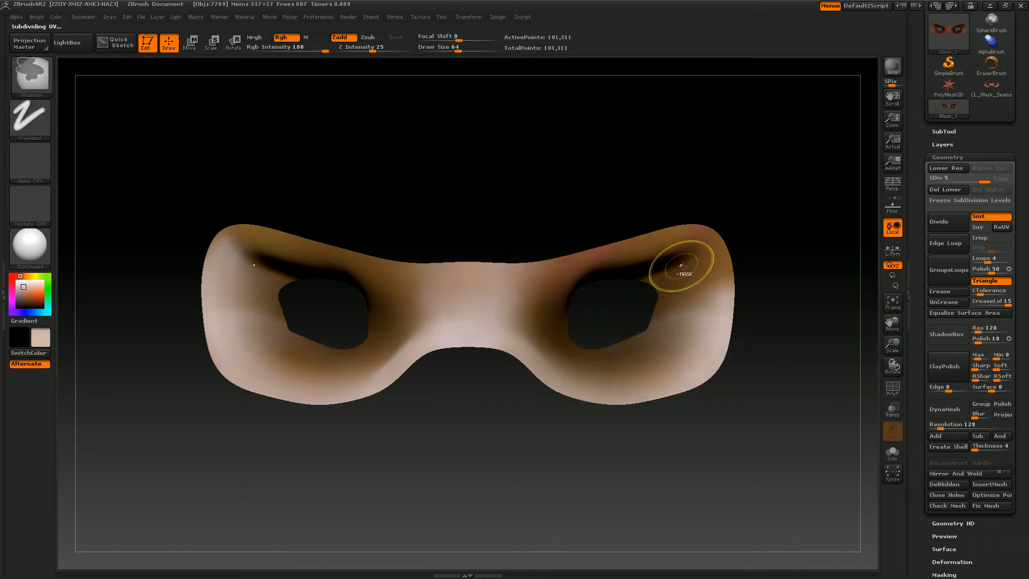
Step down through the mask's subdivision levels and undo the divisions to return to the base mesh
key(shift+d)
key(shift+d)
key(shift+d)
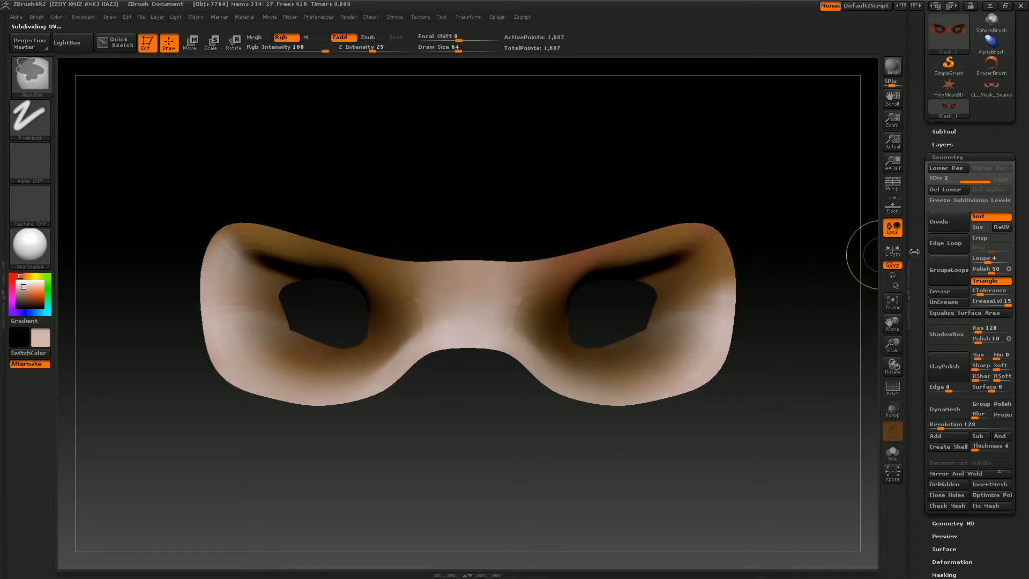
key(shift+d)
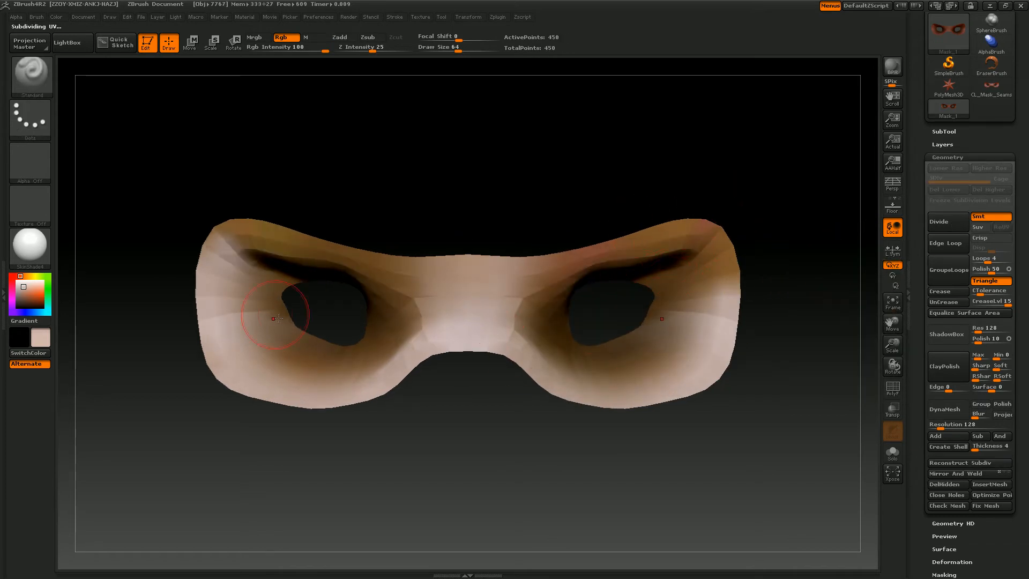
Crease the mask's edges and divide the mesh to subdivision level 3
scroll(942, 319, down, 5)
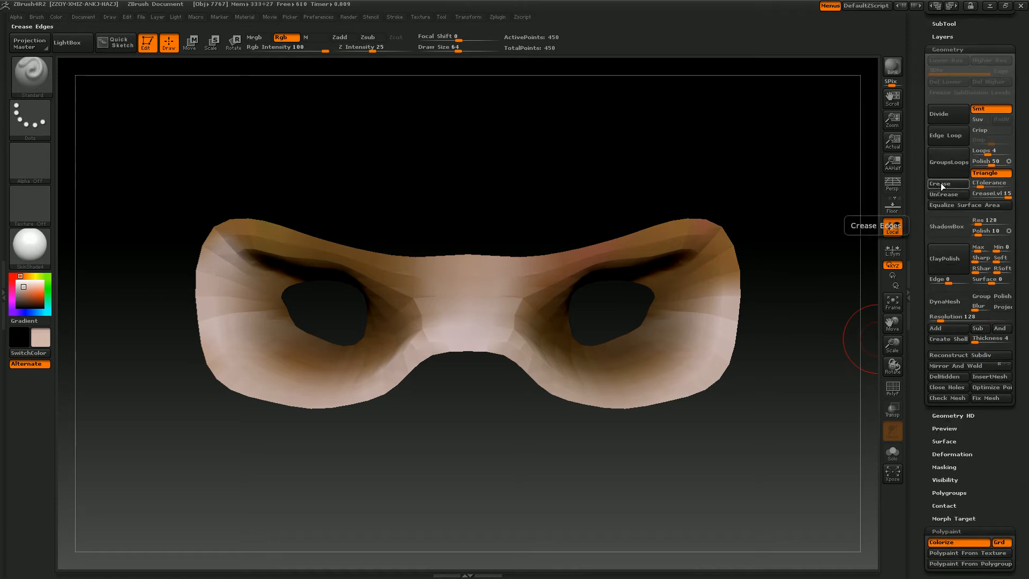
drag(919, 210, 924, 269)
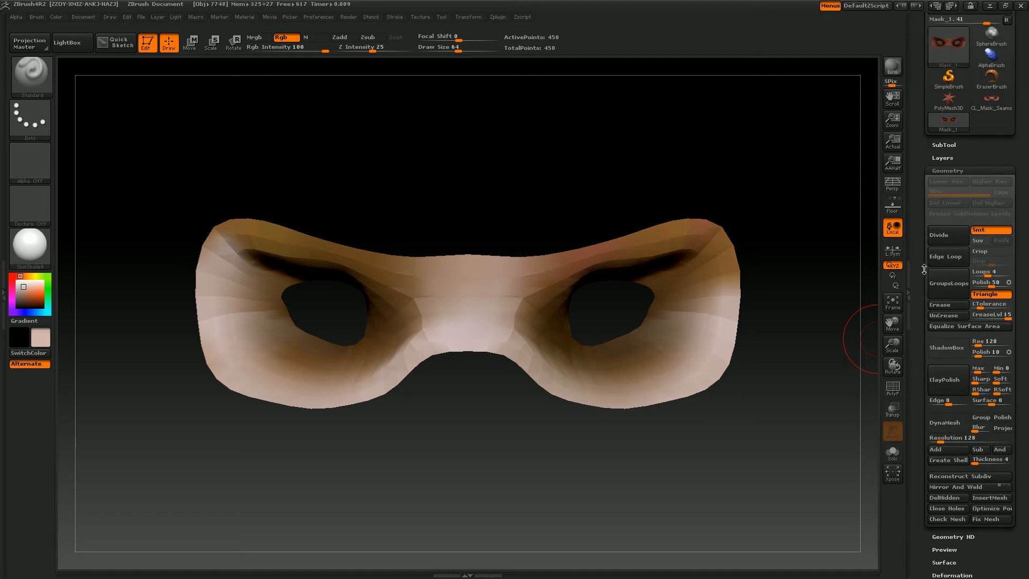
click(957, 234)
click(956, 234)
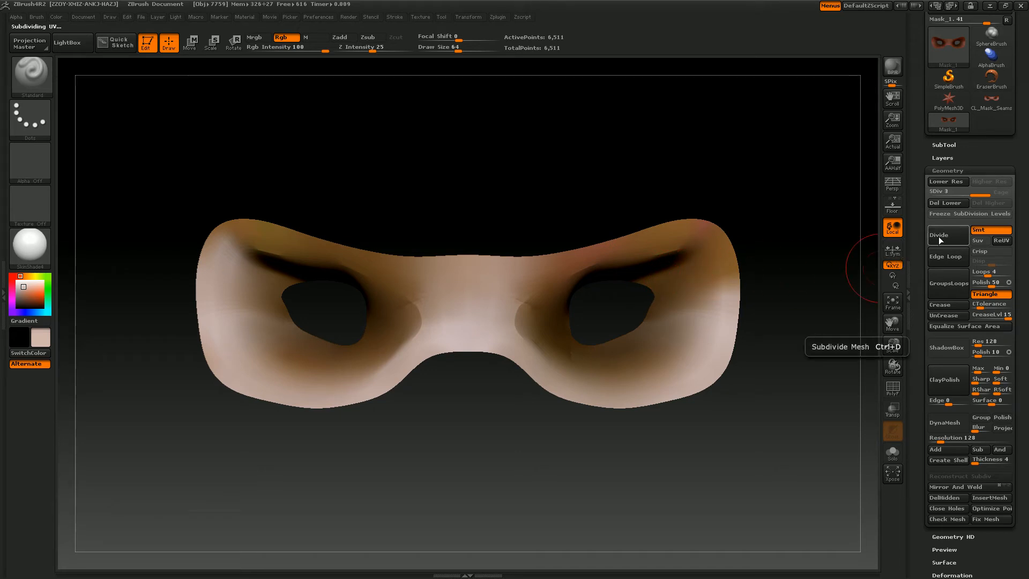
Set the Smooth brush to Zadd with Rgb off and smooth the surface at the sides of the nose bridge
key(shift)
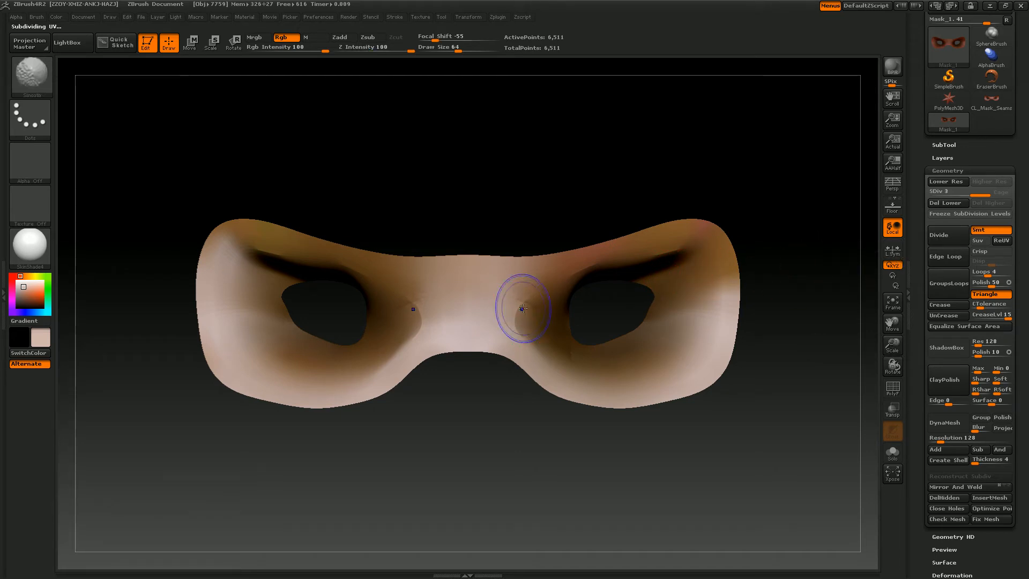
click(343, 37)
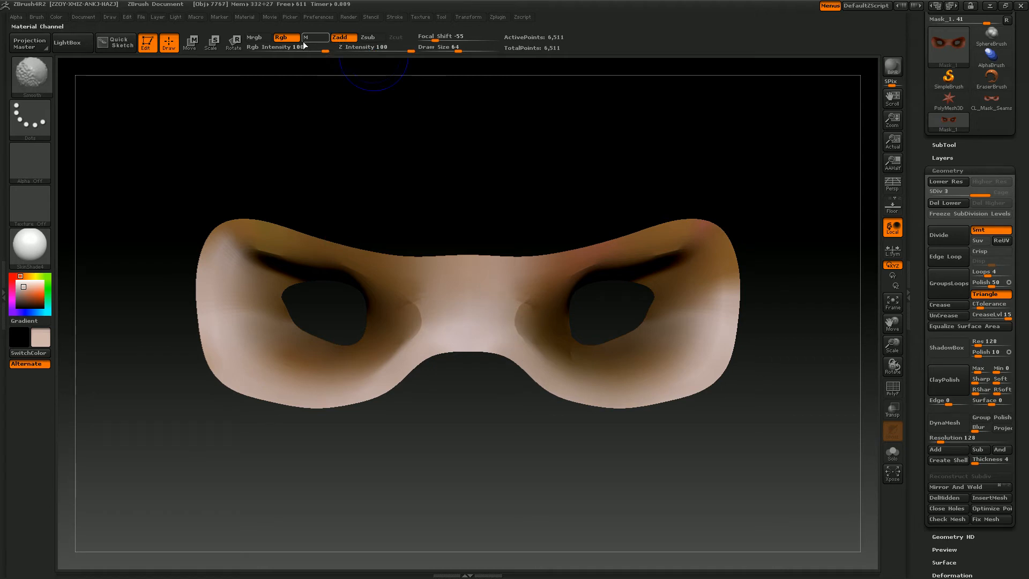
click(294, 38)
mouse_move(513, 254)
shift+mouse_down()
mouse_move(533, 299)
mouse_move(513, 314)
shift+mouse_up()
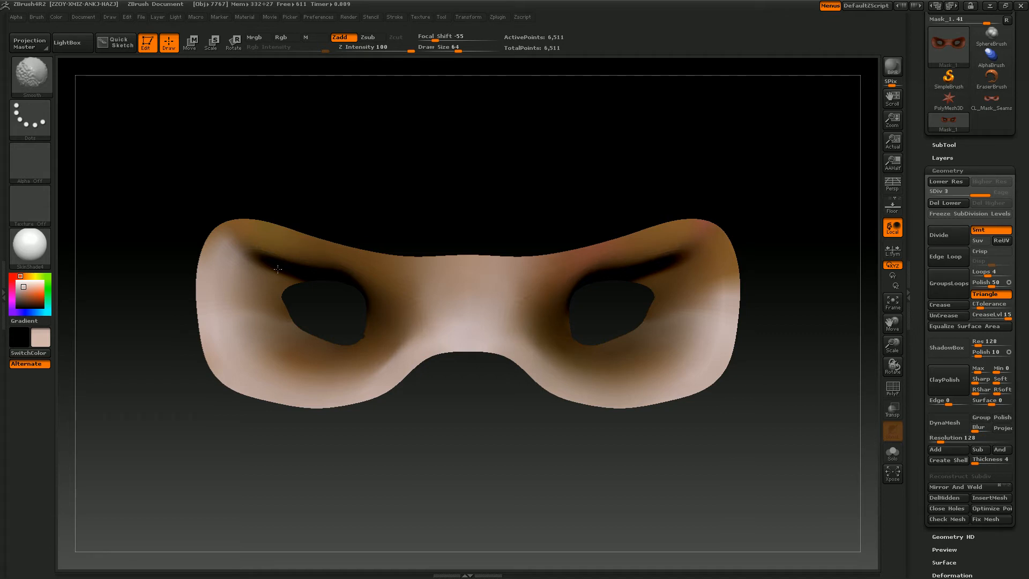
Divide the mask to subdivision level 5 and choose a near-black paint color
click(947, 235)
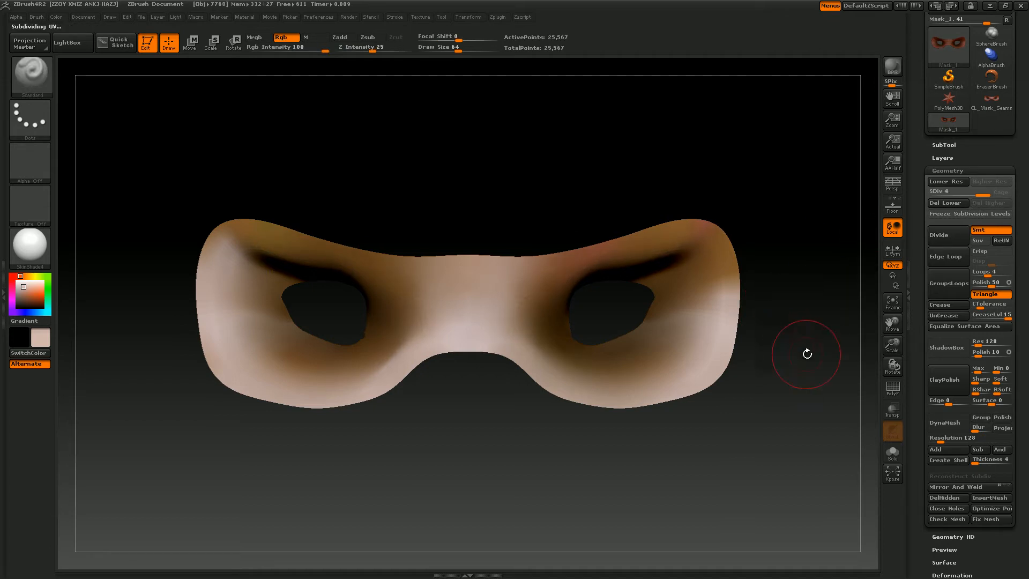
key(shift)
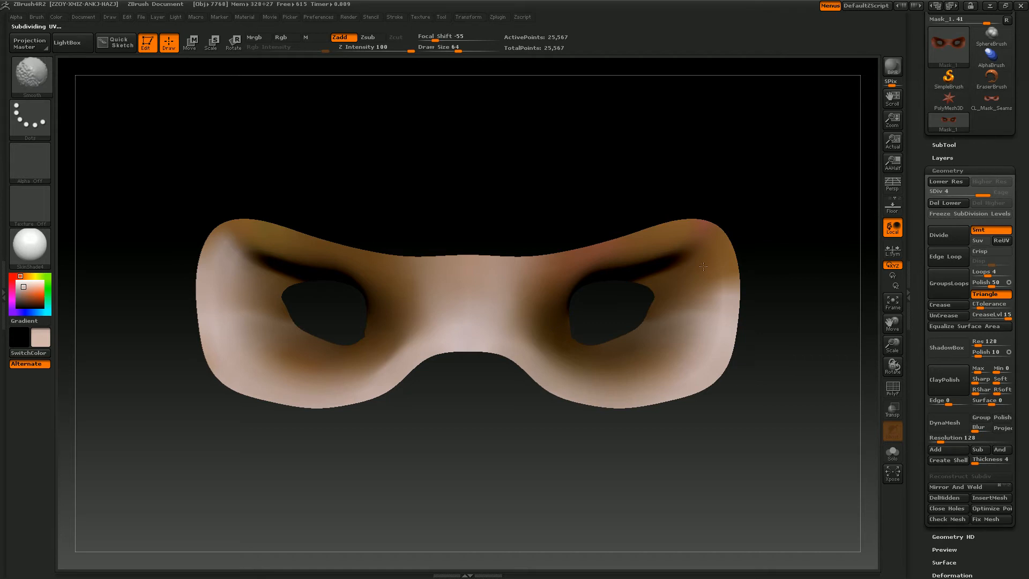
click(950, 234)
key(shift)
click(17, 307)
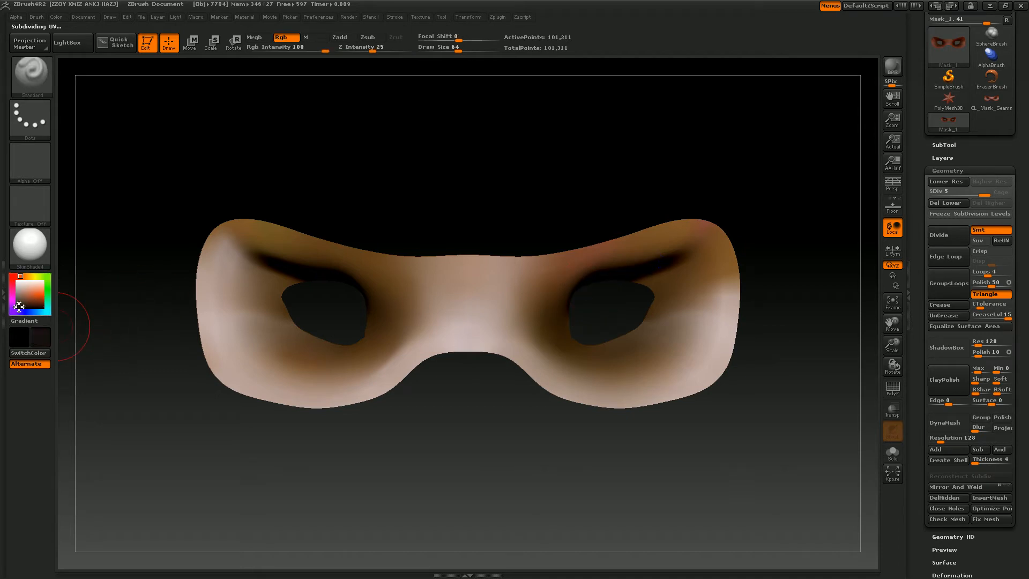
Set the draw size to 4 and paint mirrored black curled lines from the nose bridge along the area below both eye holes
drag(457, 51, 428, 56)
mouse_move(511, 316)
mouse_down()
mouse_move(536, 325)
mouse_move(567, 365)
mouse_move(627, 375)
mouse_move(627, 361)
mouse_up()
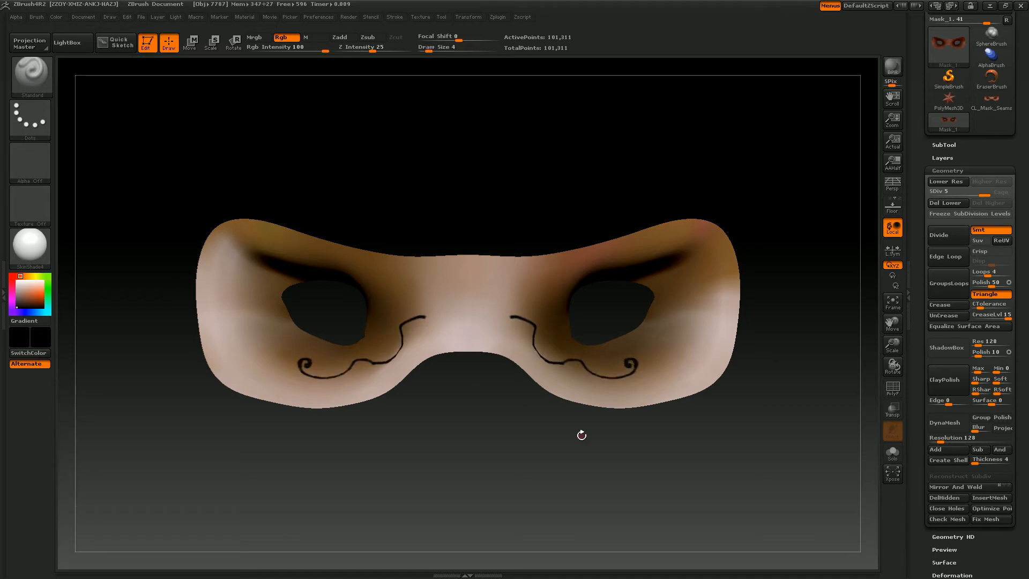
drag(581, 435, 511, 339)
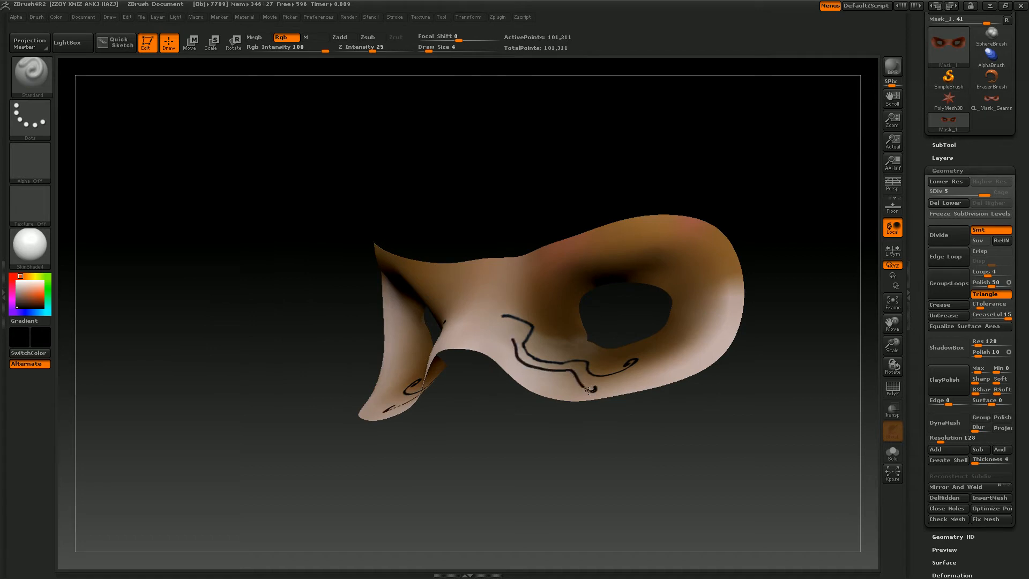
drag(608, 433, 630, 460)
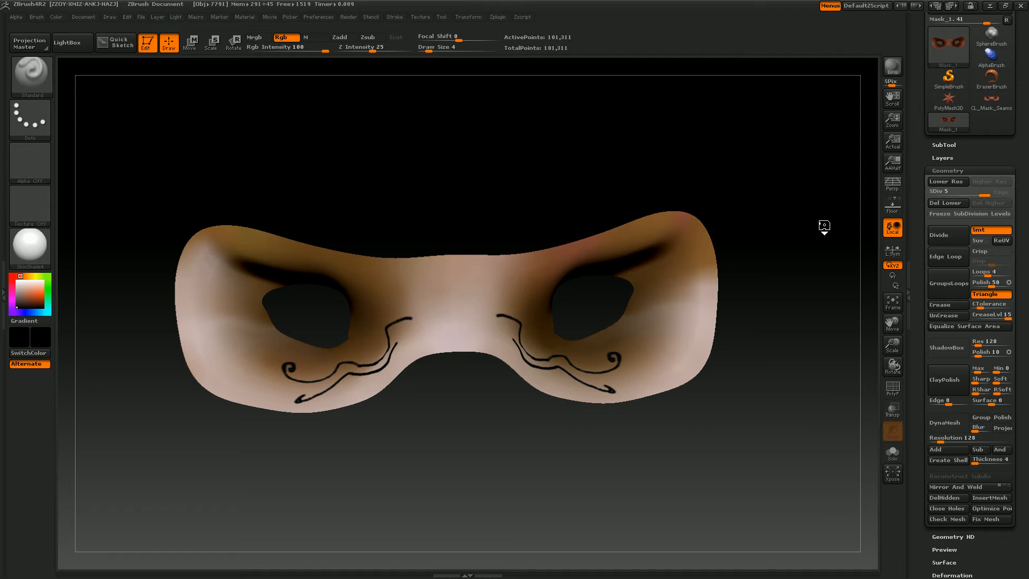
Paint a thin, dark, mirrored dotted line beside the outer corners of both eye holes
drag(798, 243, 702, 301)
drag(630, 464, 640, 317)
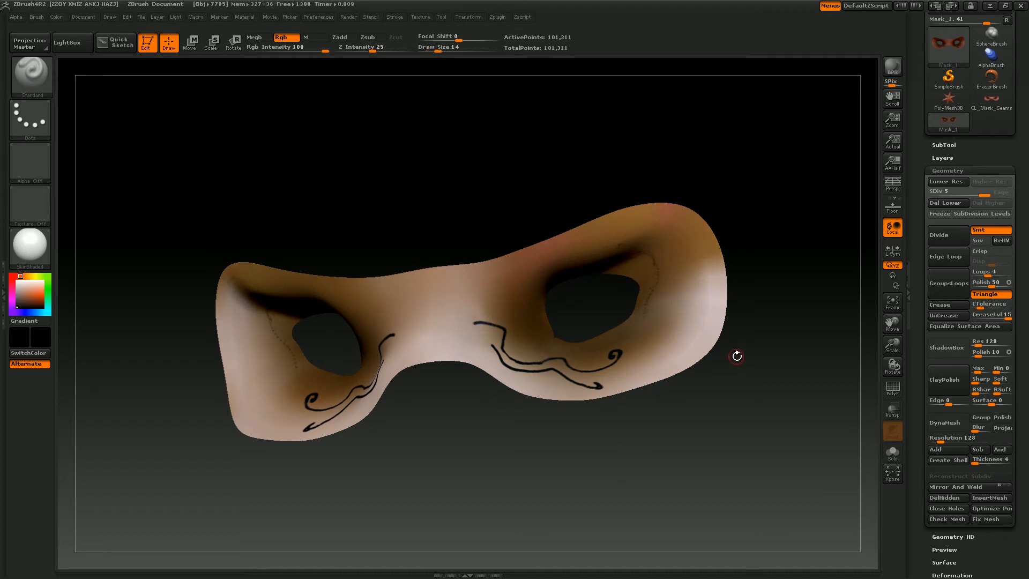
drag(738, 354, 754, 354)
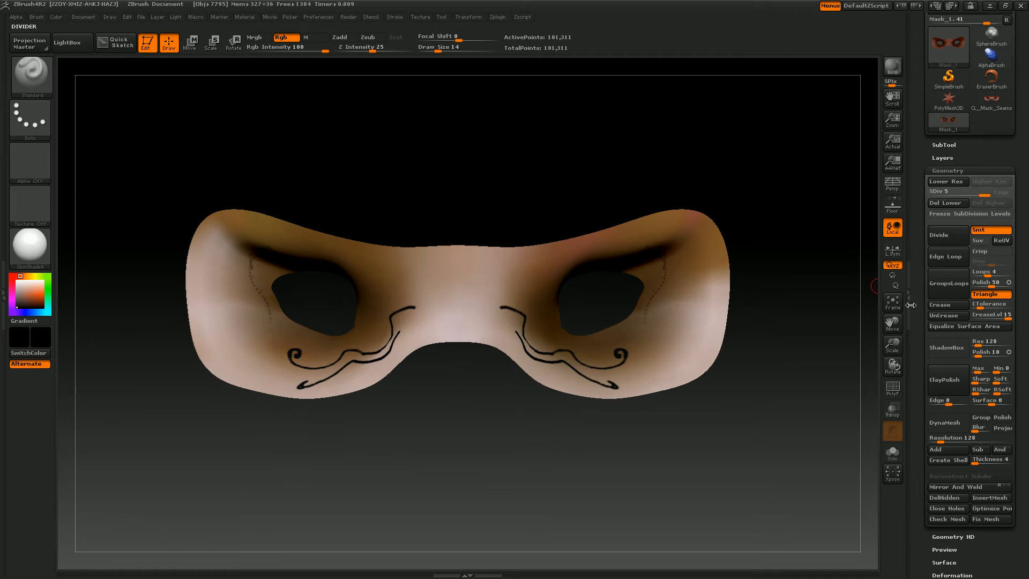
Lower the mask to subdivision level 1 and generate a new texture map from its polypaint
mouse_move(920, 308)
mouse_down()
mouse_move(920, 252)
mouse_move(921, 297)
mouse_up()
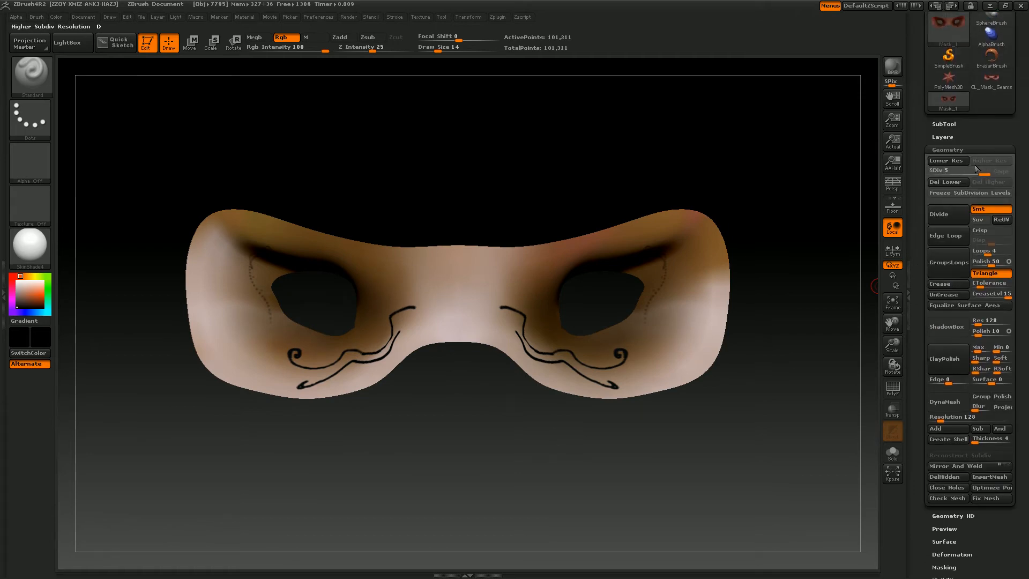
drag(981, 173, 923, 182)
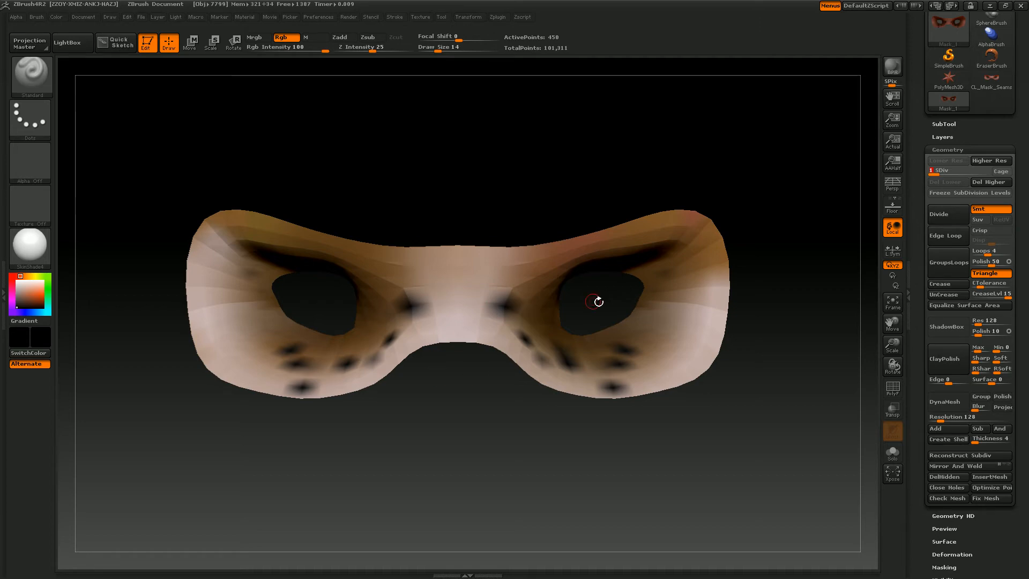
drag(917, 293, 924, 182)
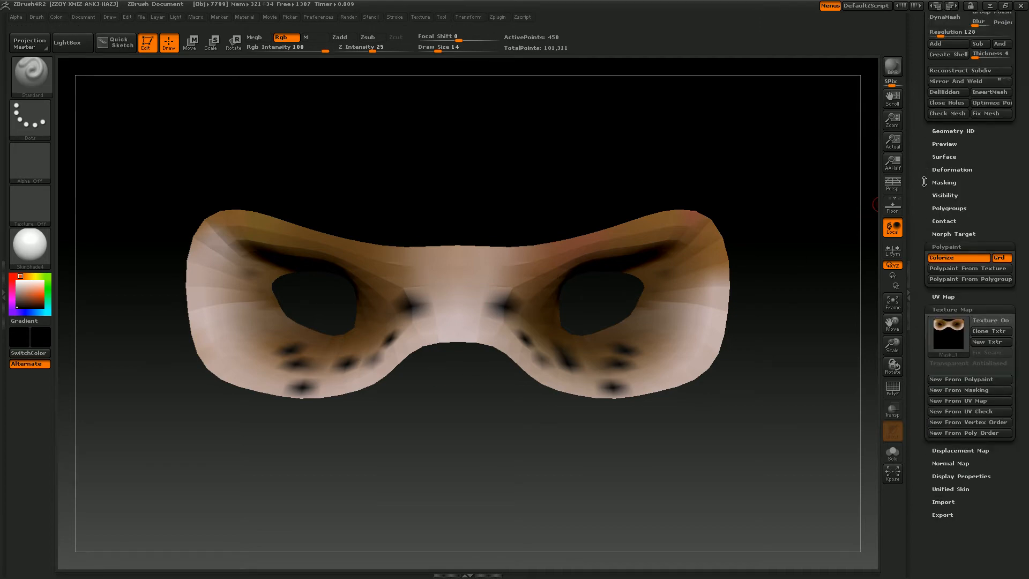
mouse_move(959, 326)
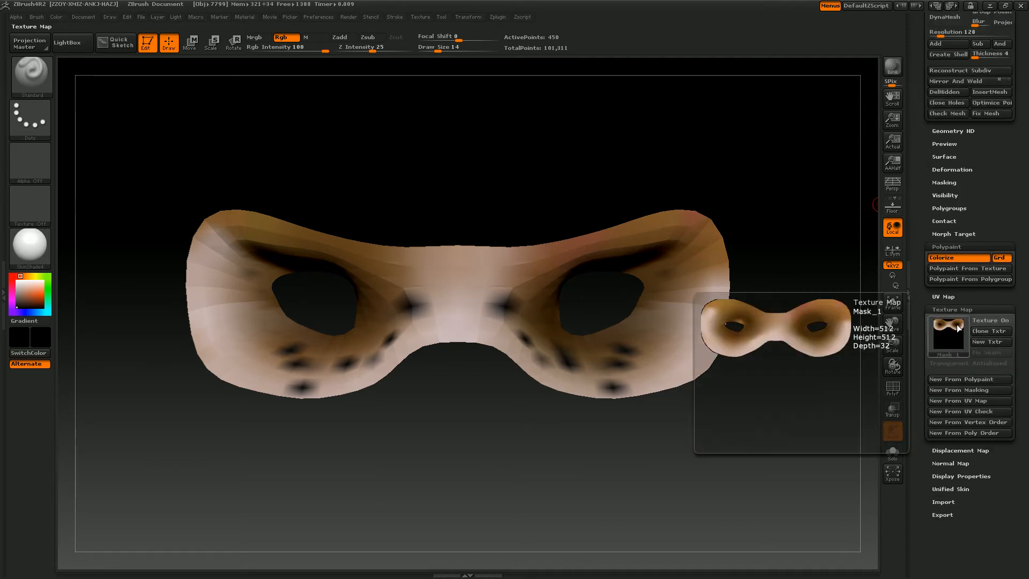
click(968, 379)
mouse_move(954, 336)
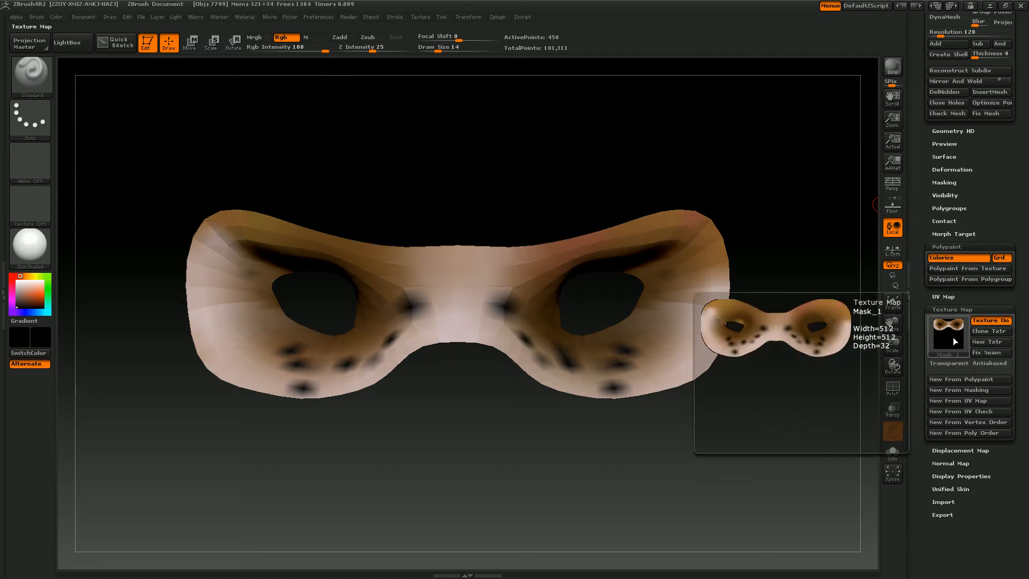
Return the mask to subdivision level 5, turn the texture off, and generate a new texture map from the polypaint
scroll(949, 306, up, 8)
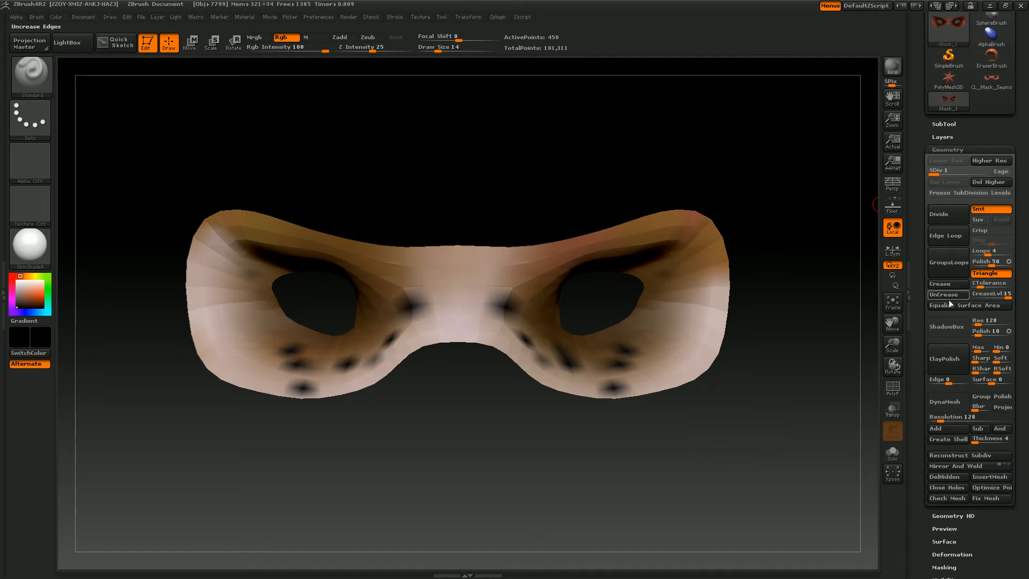
click(982, 175)
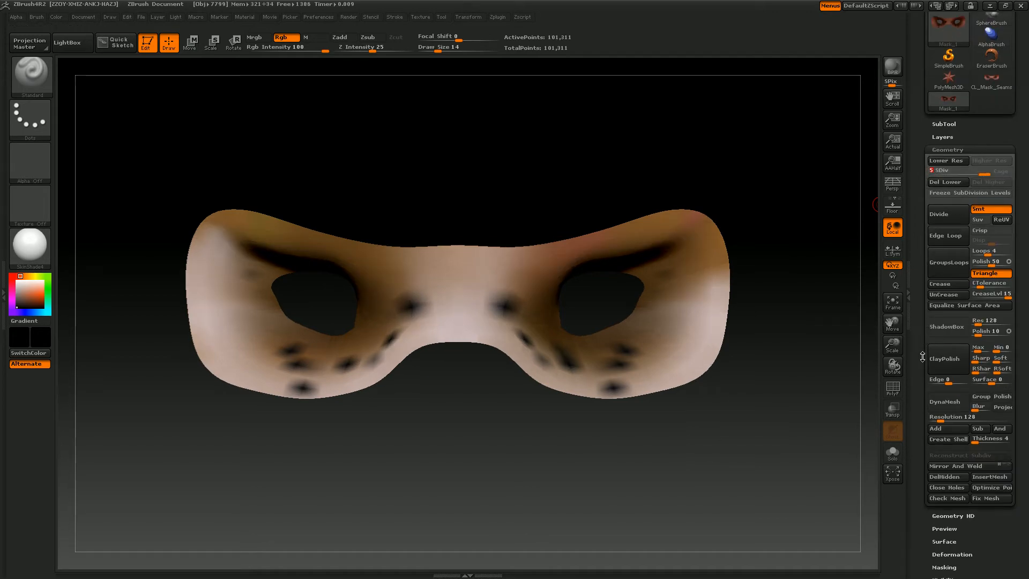
scroll(917, 381, down, 5)
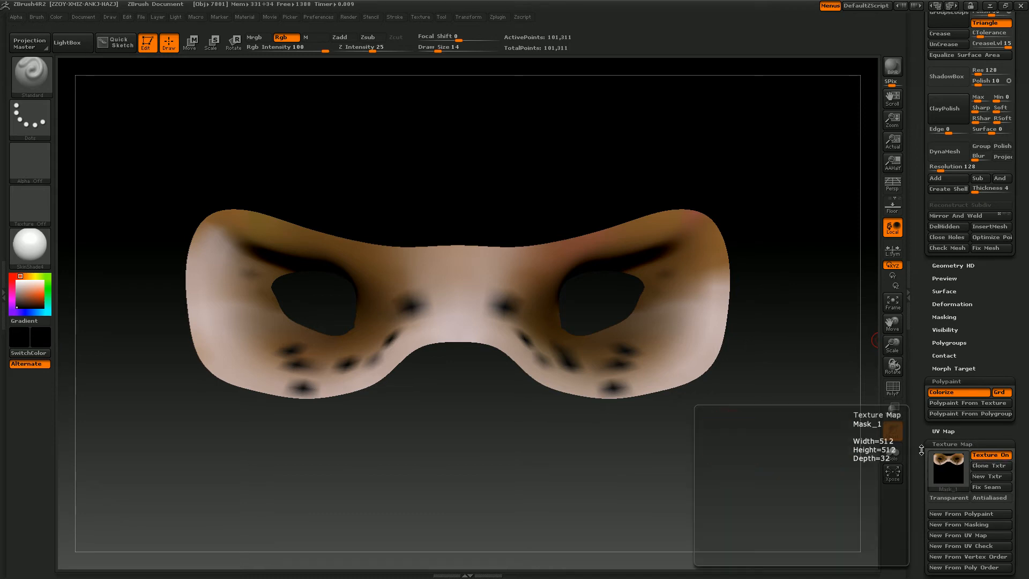
scroll(986, 460, down, 2)
click(976, 413)
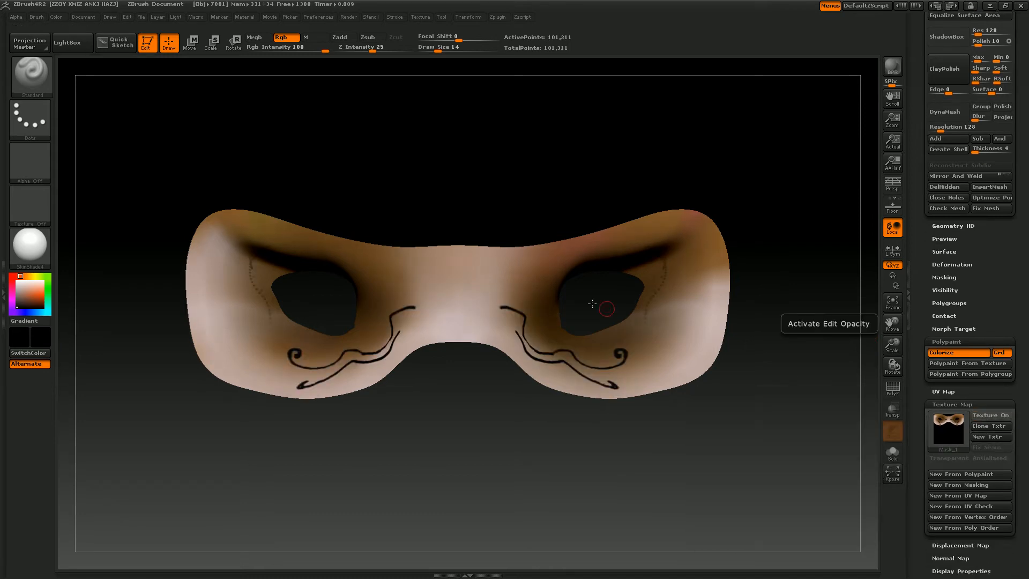
click(968, 475)
mouse_move(954, 427)
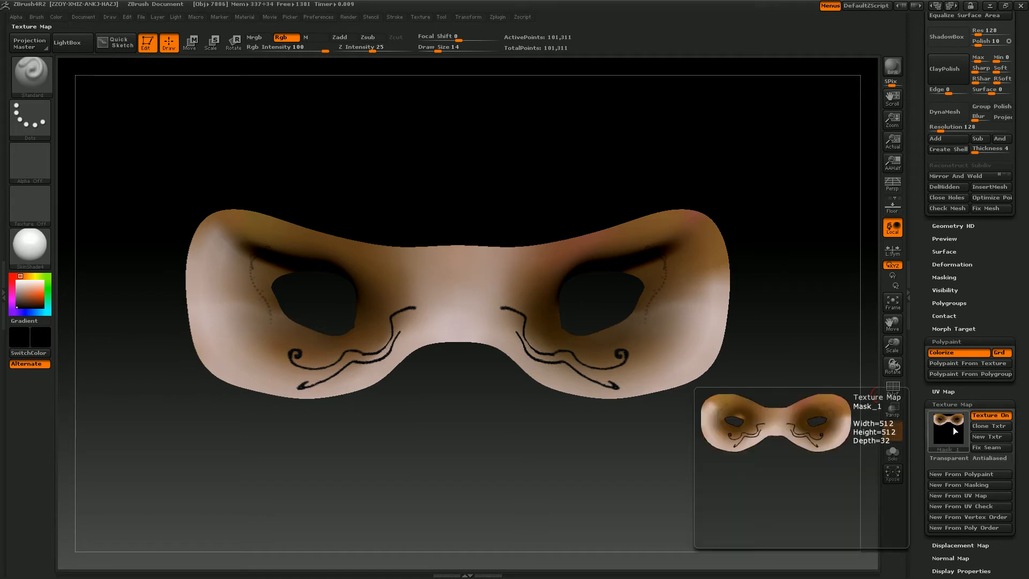
Switch the texture display off and on repeatedly to compare the texture map with the polypaint
click(986, 416)
click(986, 416)
click(986, 418)
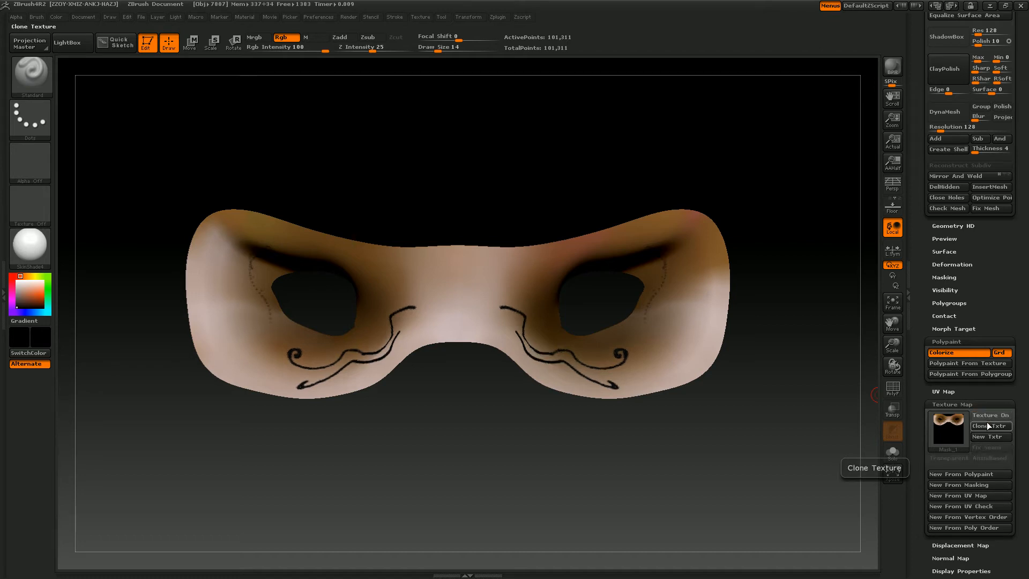
click(987, 417)
click(989, 418)
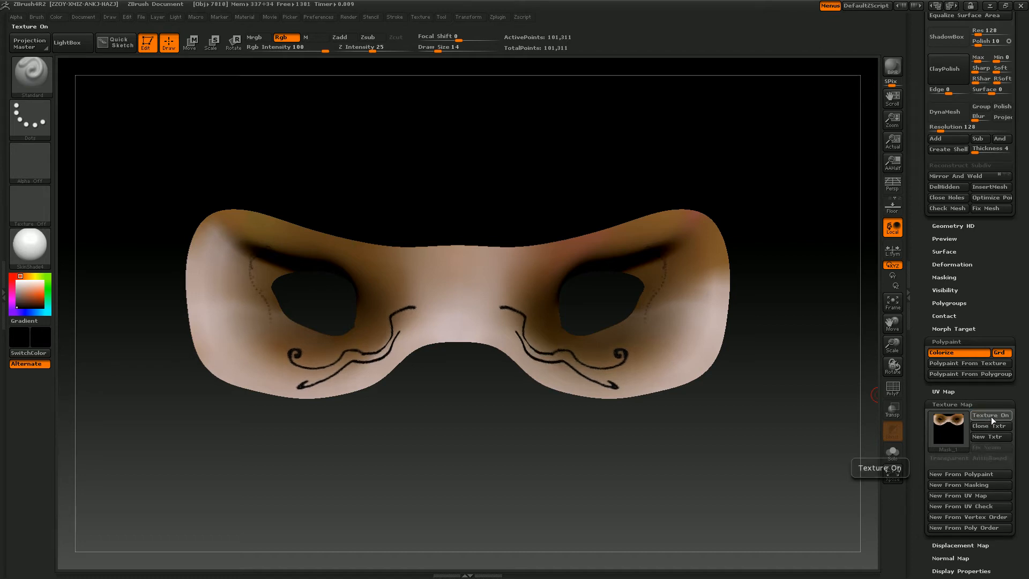
click(991, 417)
click(991, 415)
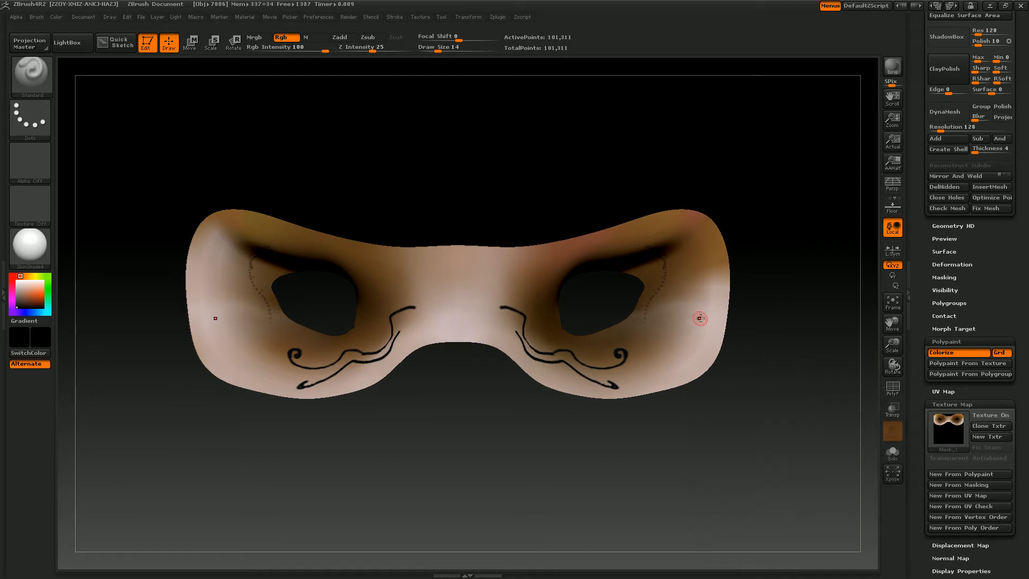
Collapse the Polypaint and Geometry settings, reopen the Texture Map settings, and examine the painted lines and the map's resolution
click(996, 405)
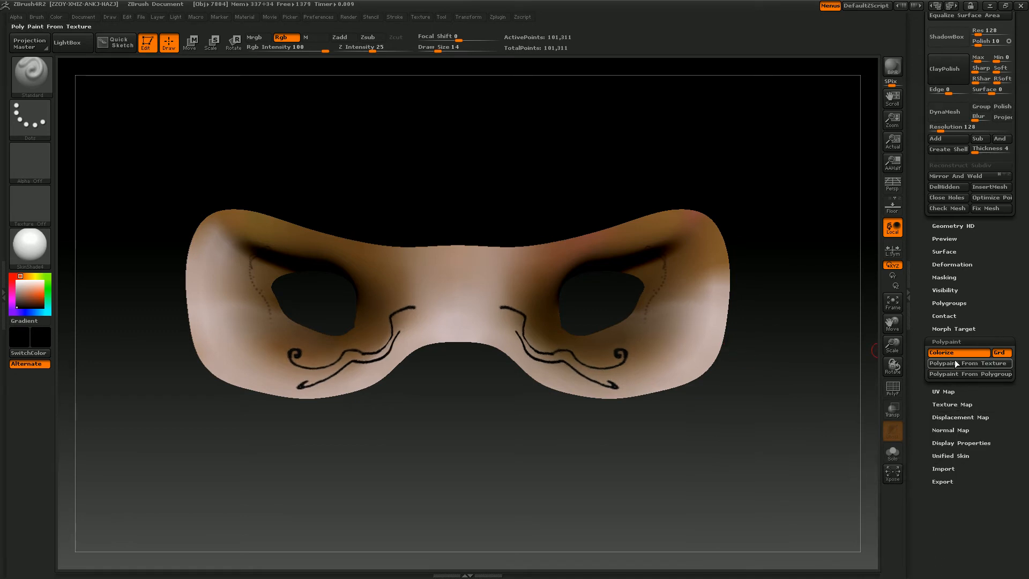
click(956, 341)
drag(924, 282, 926, 384)
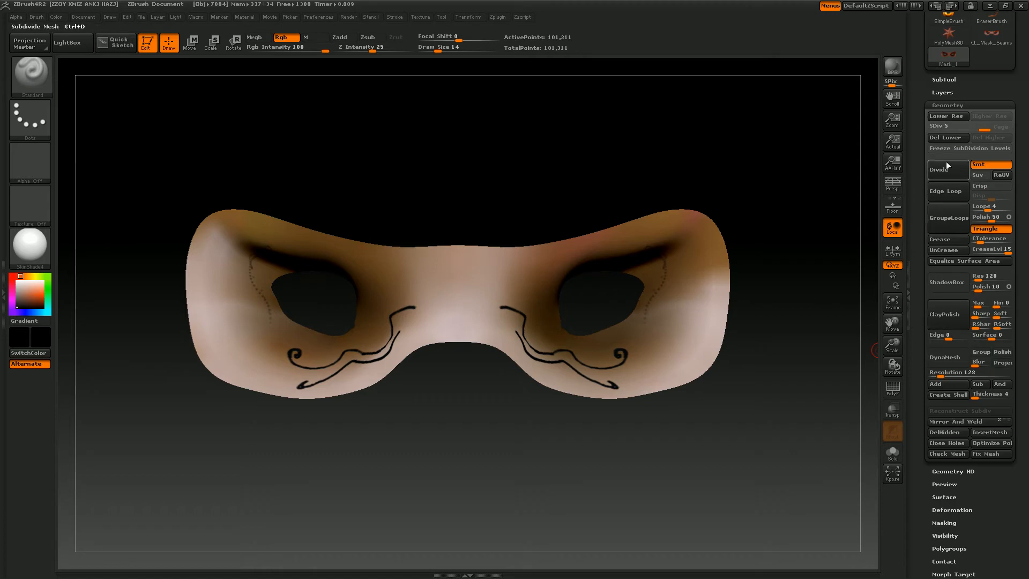
click(957, 104)
drag(925, 134, 925, 226)
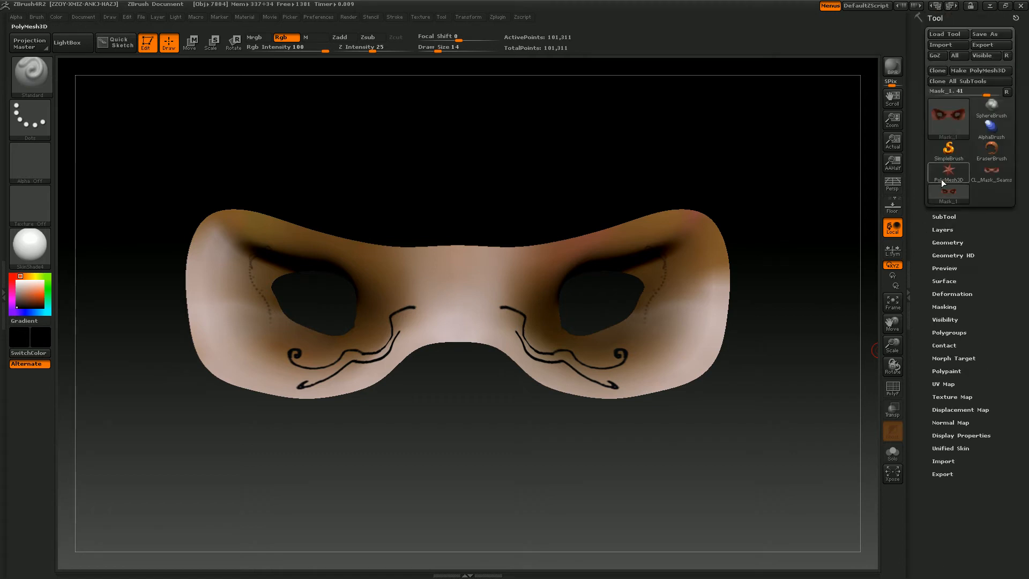
click(956, 397)
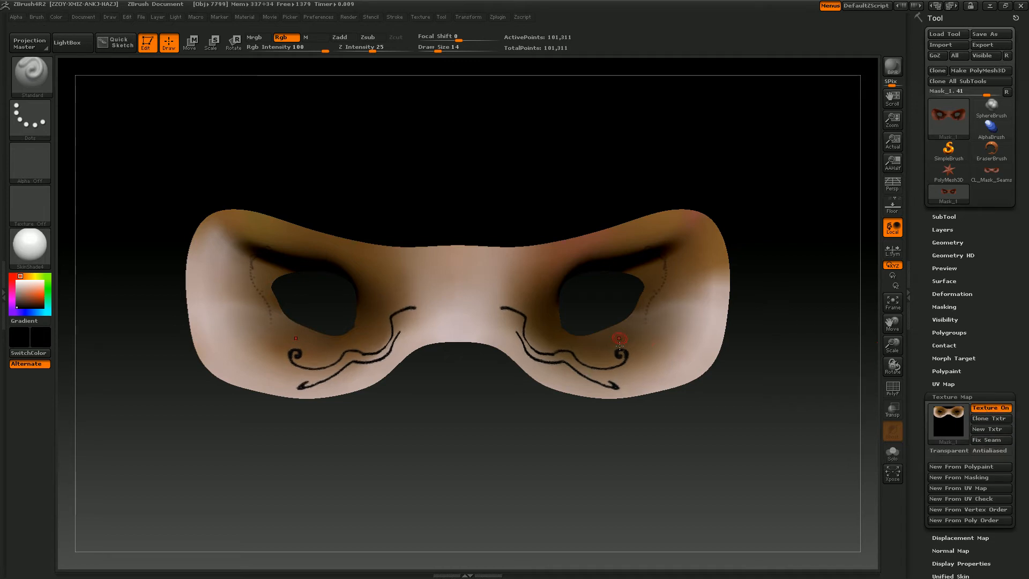
drag(604, 425, 527, 366)
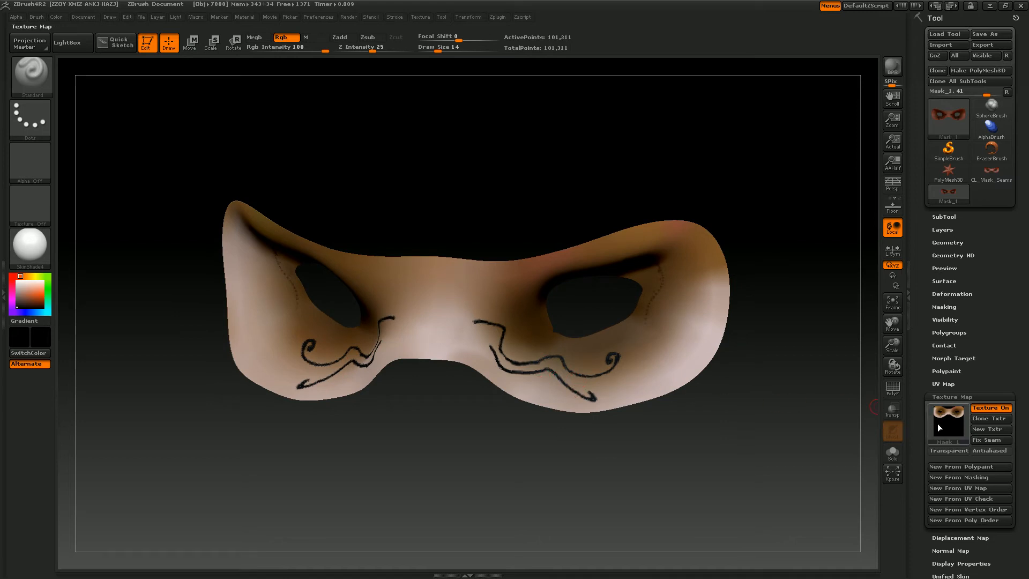
mouse_move(938, 425)
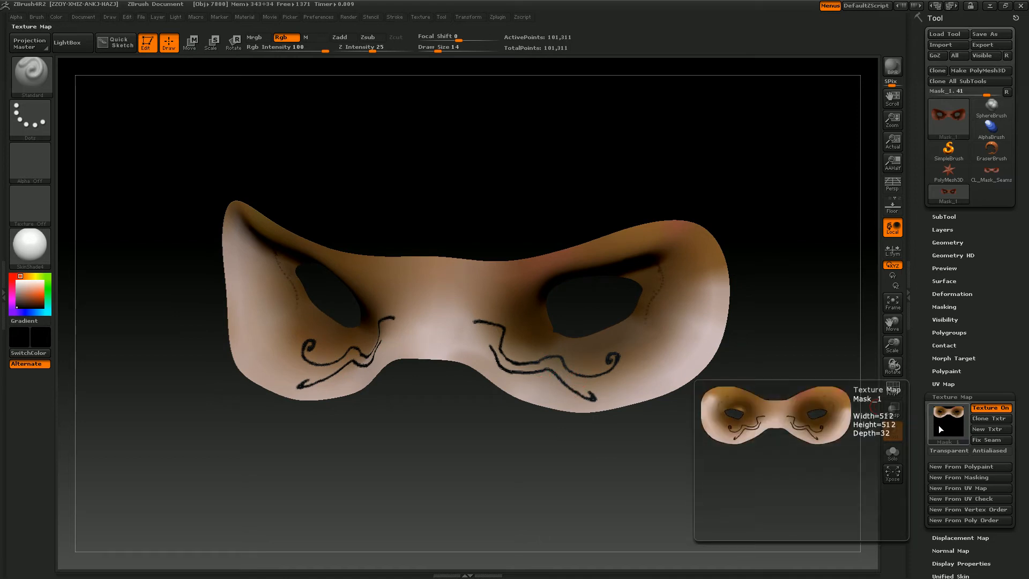
Set the UV map size to 1024, generate a new texture map from the polypaint, and compare it with the polypaint
click(989, 408)
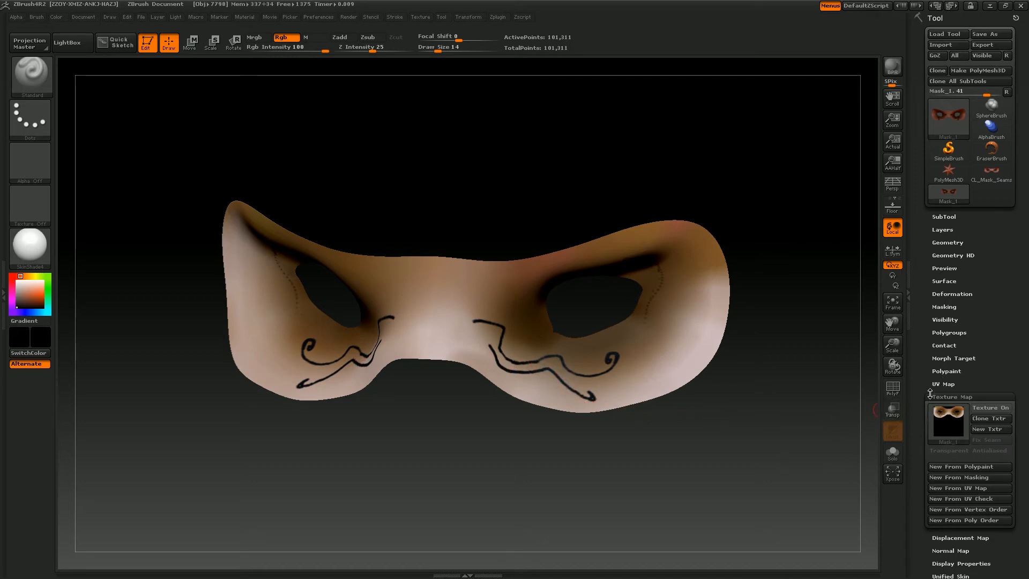
click(942, 383)
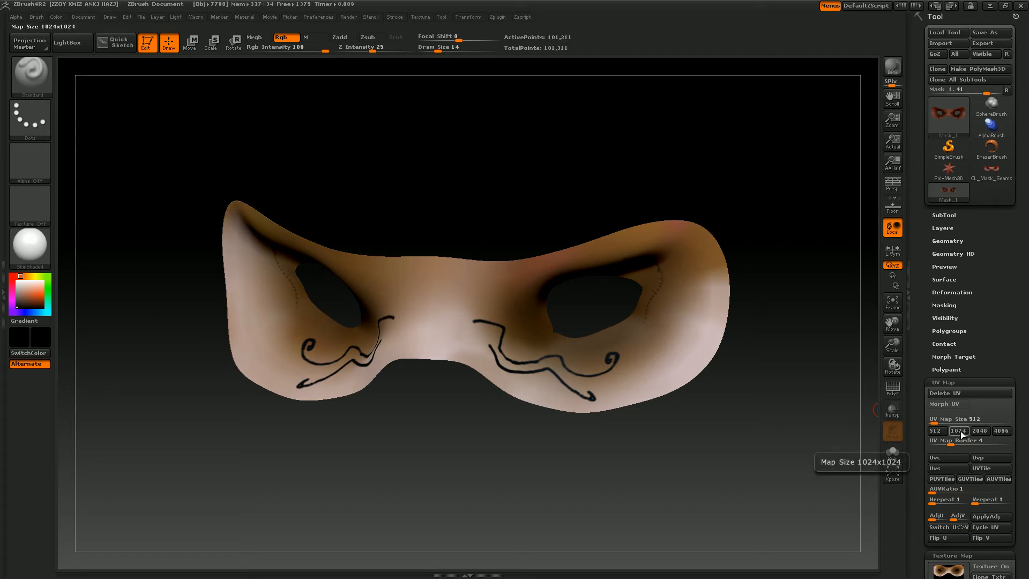
click(959, 431)
drag(923, 482, 926, 258)
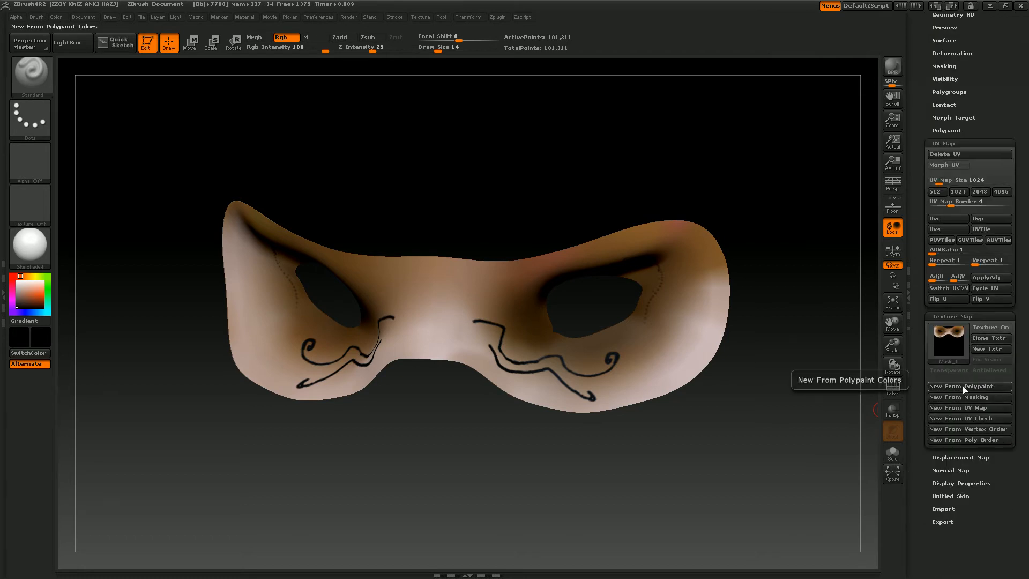
click(963, 386)
mouse_move(950, 347)
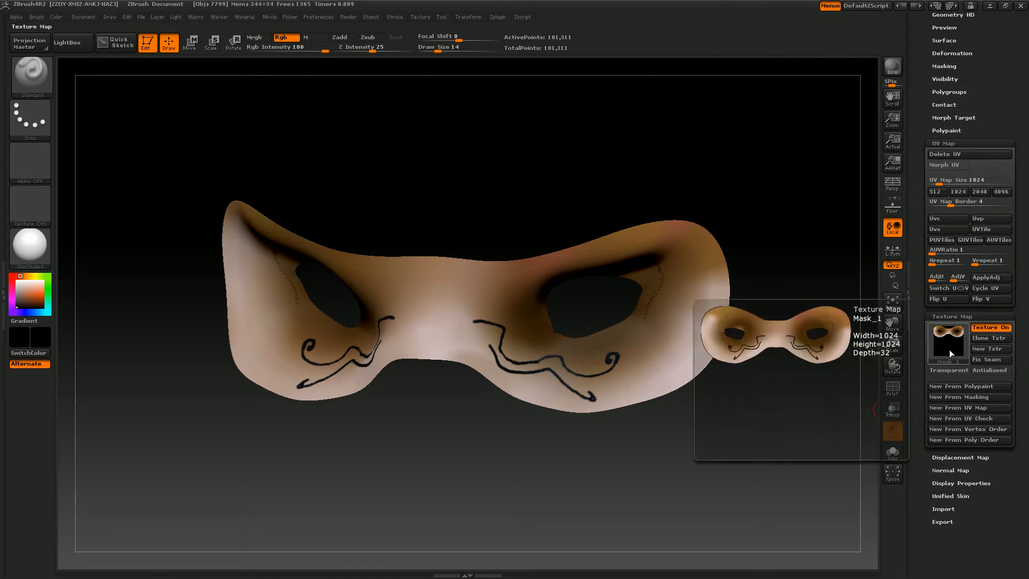
click(982, 328)
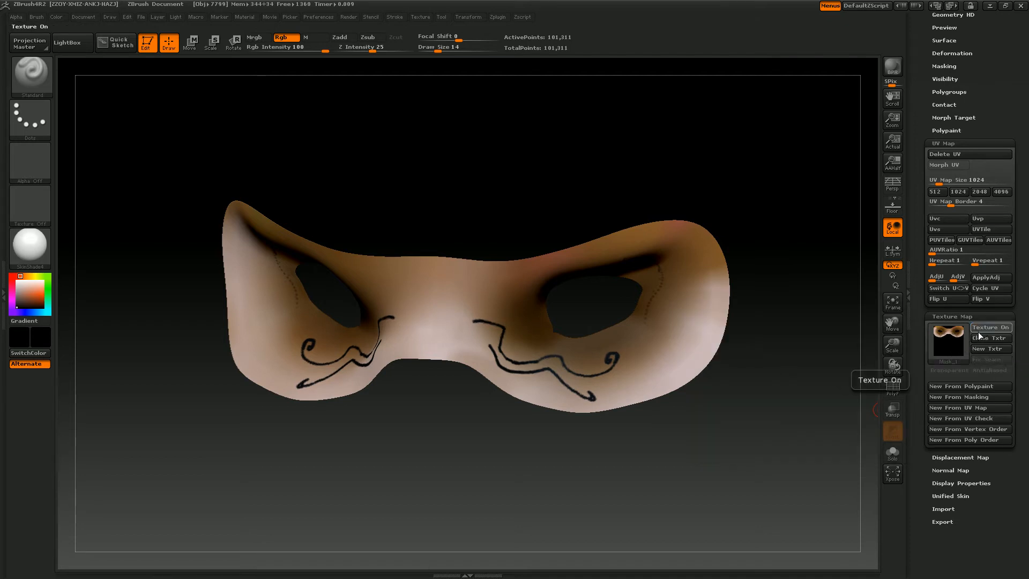
click(981, 328)
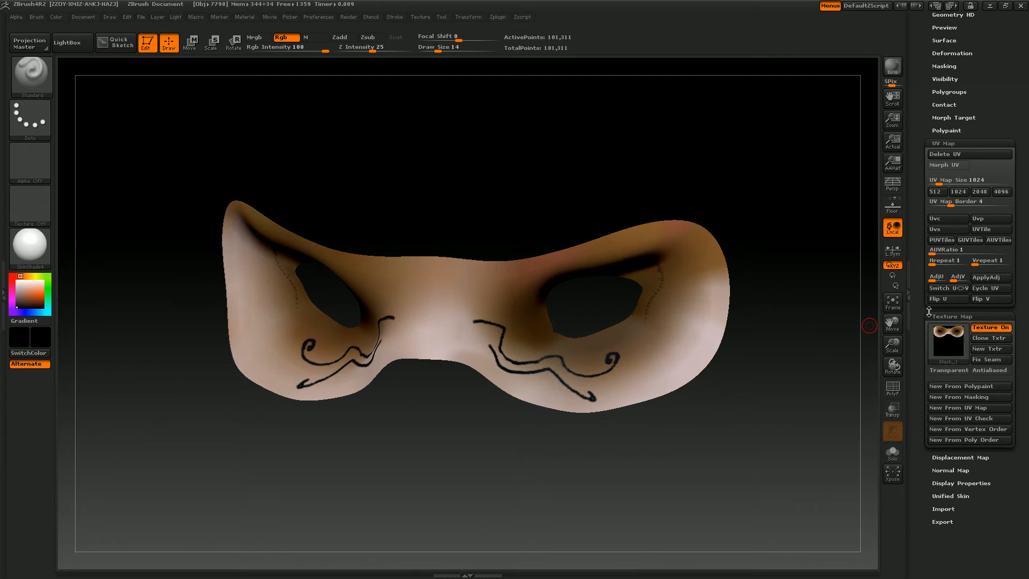
Set the UV map size to 2048 and generate a new texture map from the mask's polypaint
scroll(960, 268, up, 2)
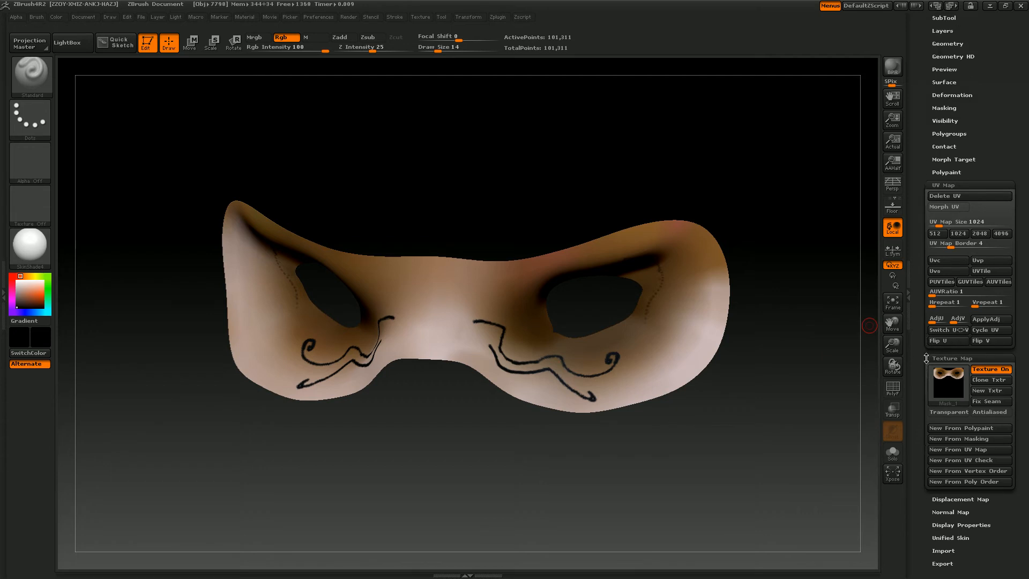
click(979, 237)
click(968, 433)
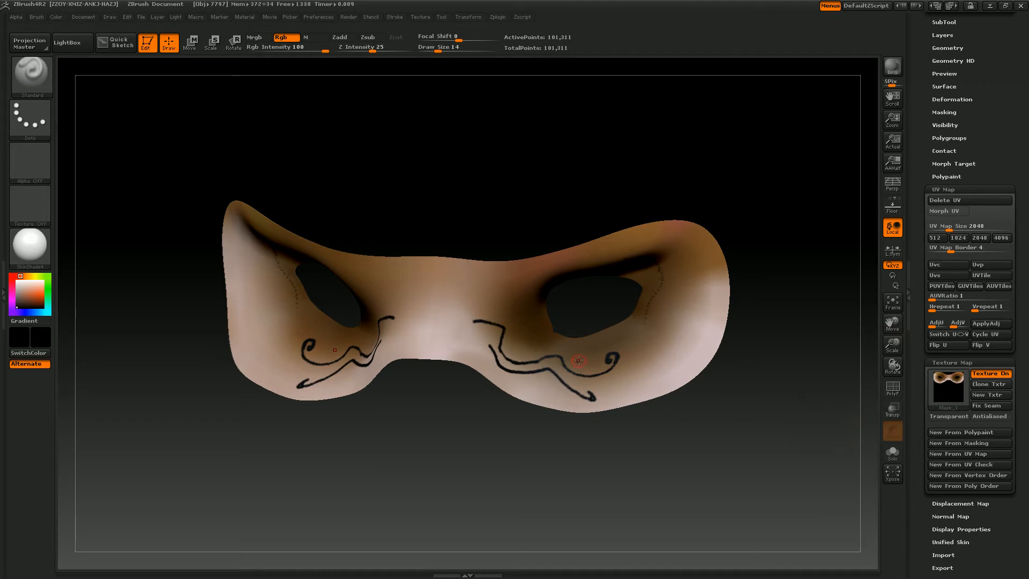
mouse_move(810, 413)
mouse_down()
mouse_move(823, 381)
mouse_move(815, 395)
mouse_up()
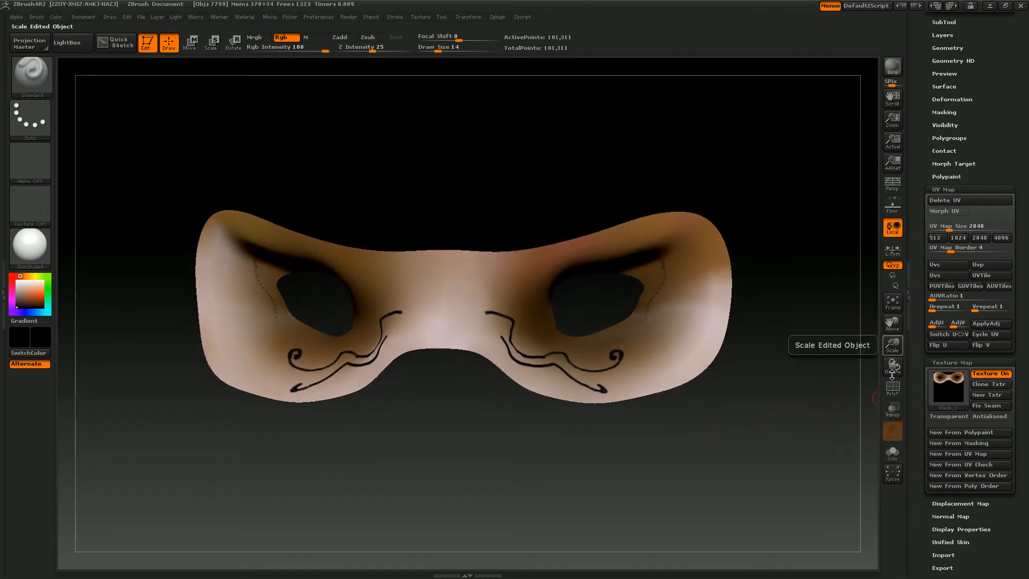
drag(893, 345, 885, 213)
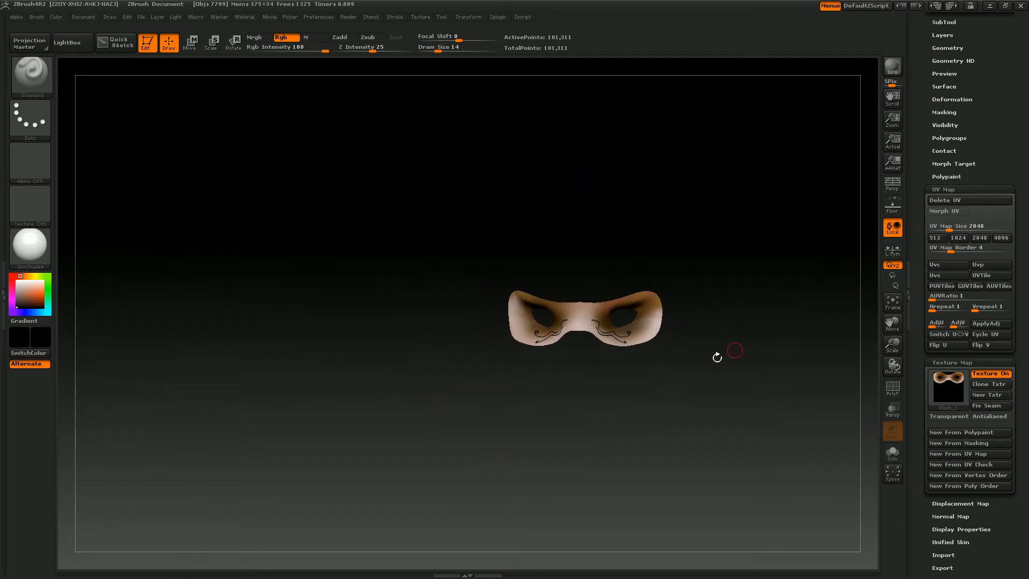
drag(718, 359, 699, 388)
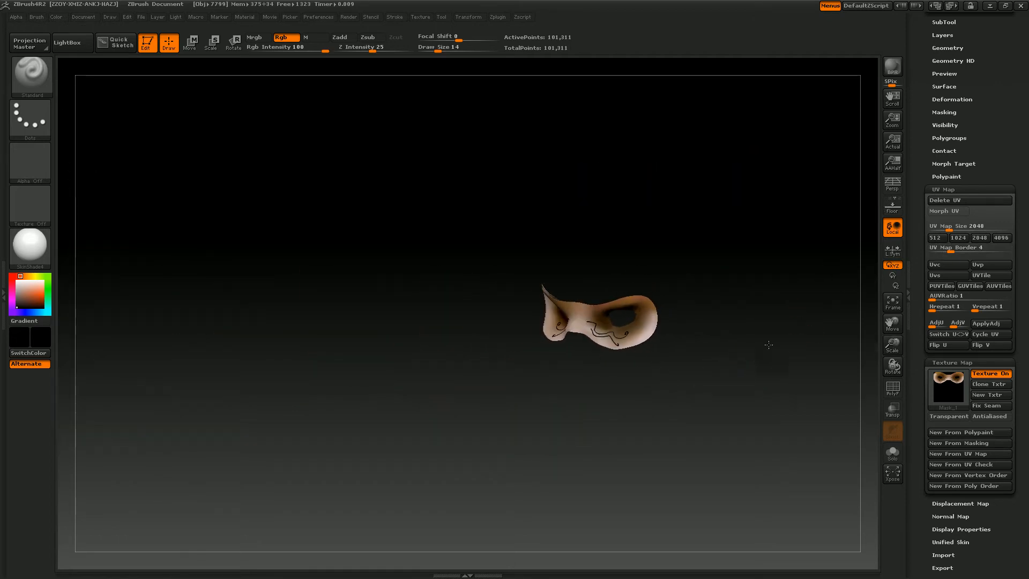
Set the UV map size to 512, generate a new texture map from the polypaint, and view the mask closer up
drag(769, 345, 803, 333)
click(937, 238)
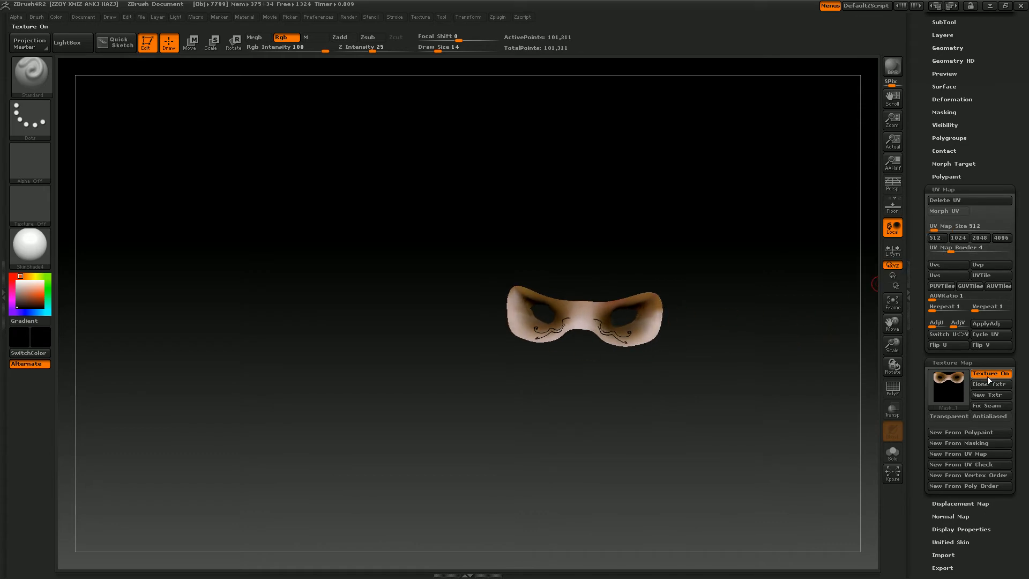
click(962, 432)
drag(714, 350, 636, 353)
drag(669, 400, 681, 336)
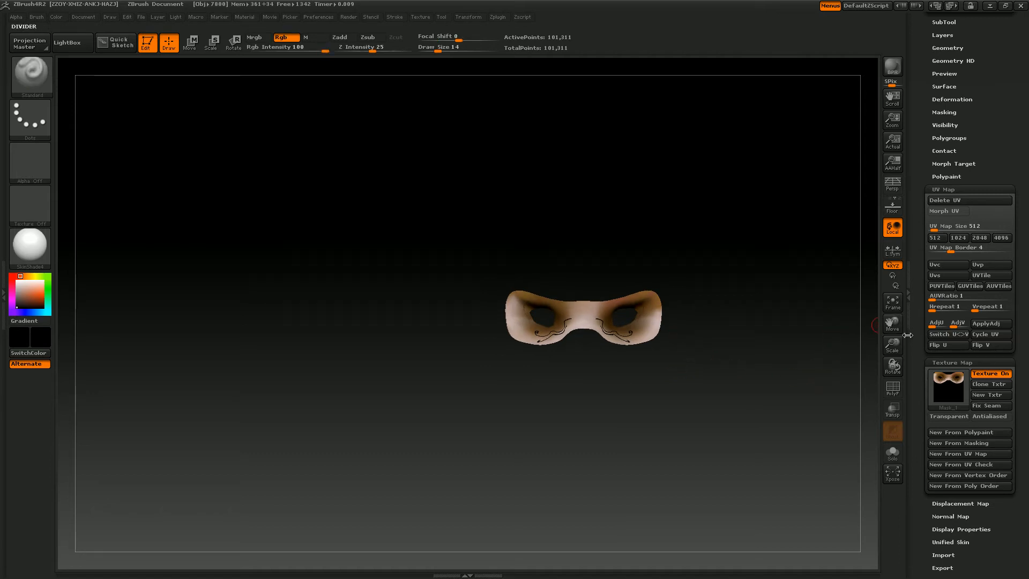
drag(893, 346, 896, 366)
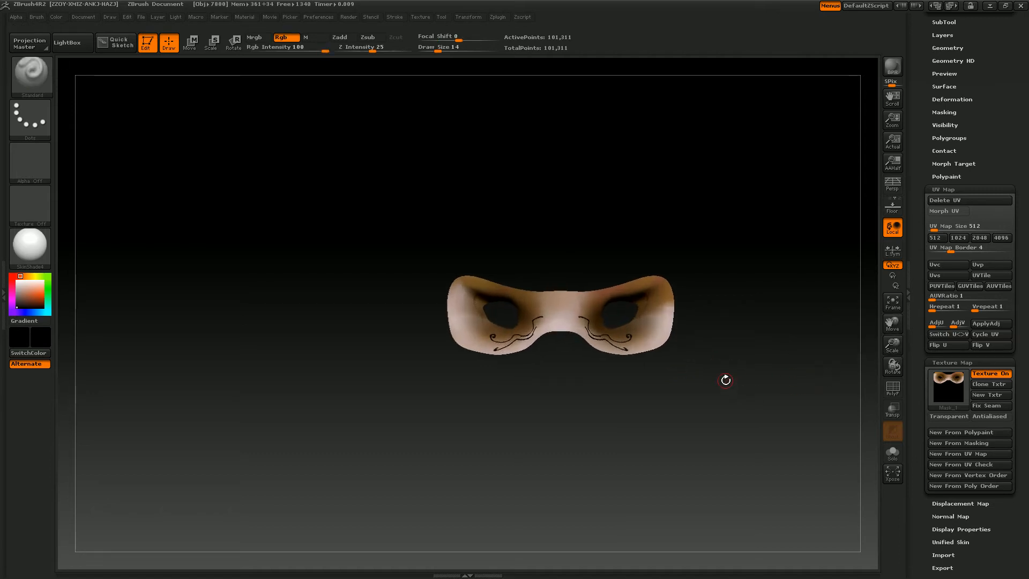
drag(726, 378, 760, 363)
Clone the mask's texture map into the texture library, try a vertical flip on the copy, and flip it back
click(989, 385)
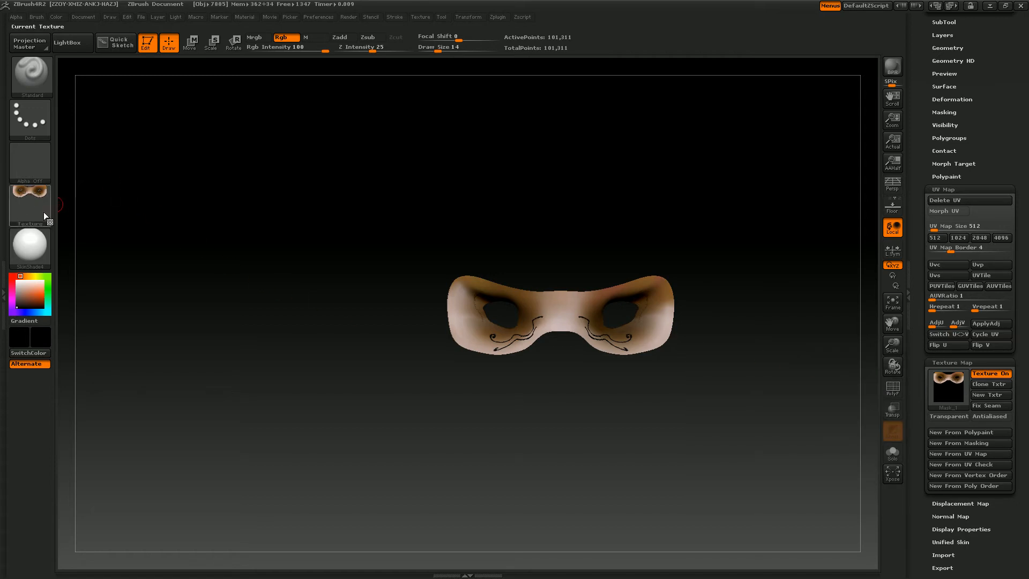
mouse_move(37, 205)
click(420, 17)
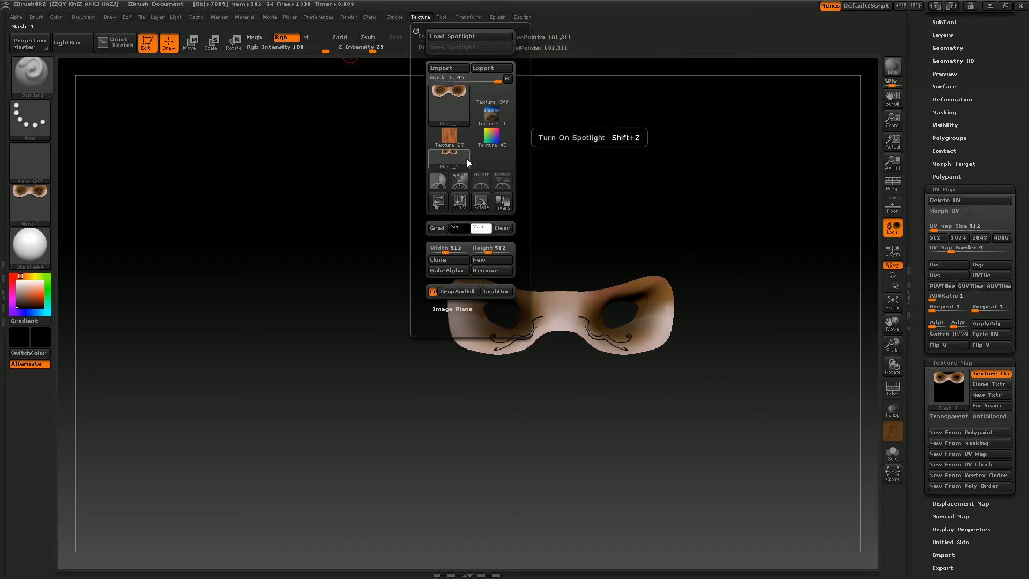
click(459, 203)
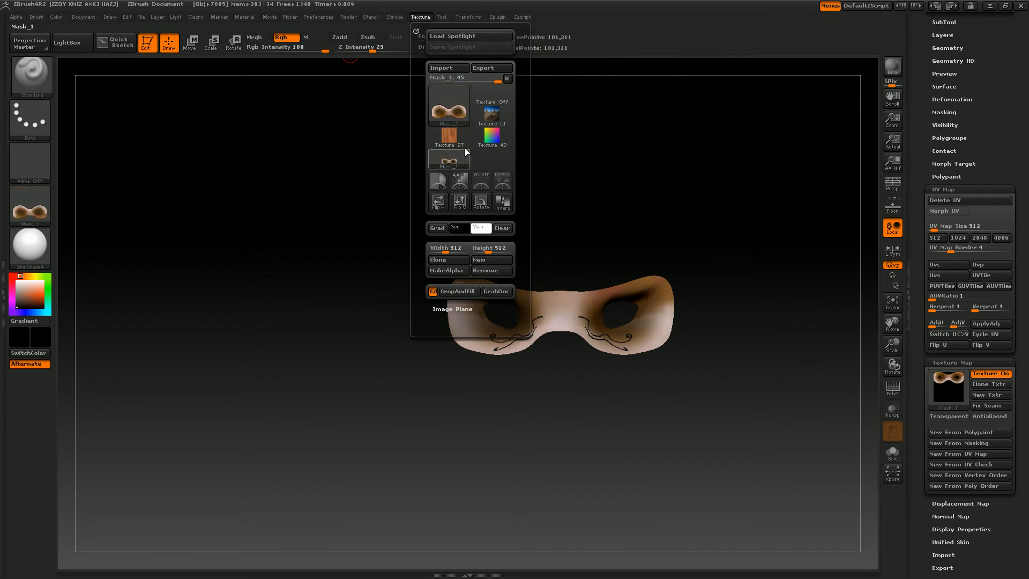
mouse_move(452, 111)
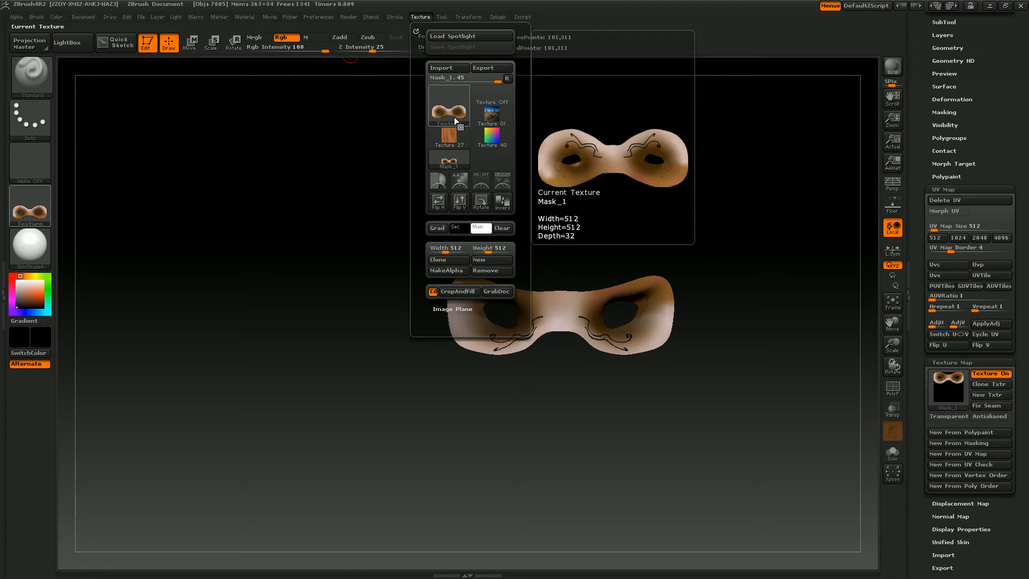
mouse_move(451, 138)
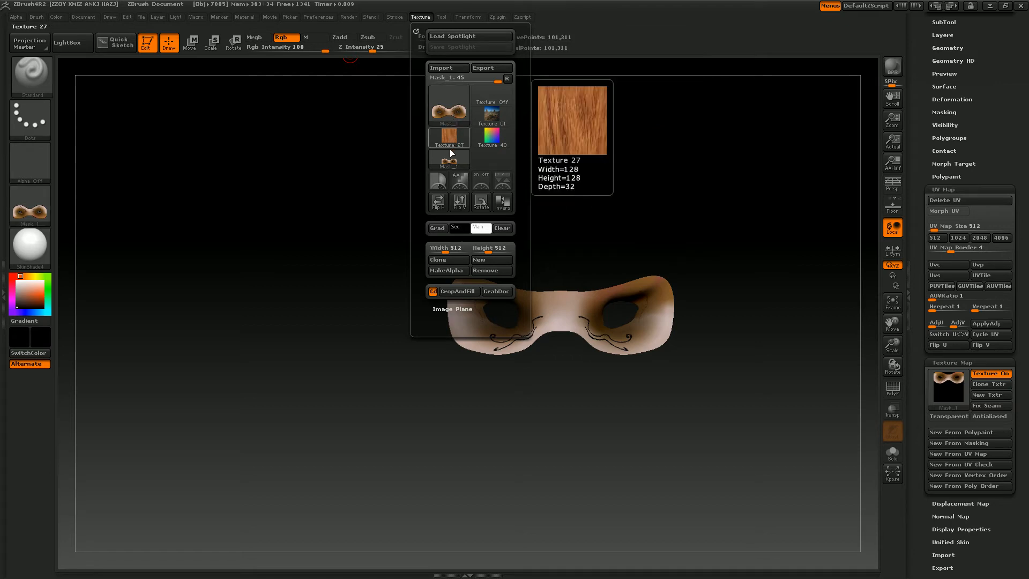
click(461, 203)
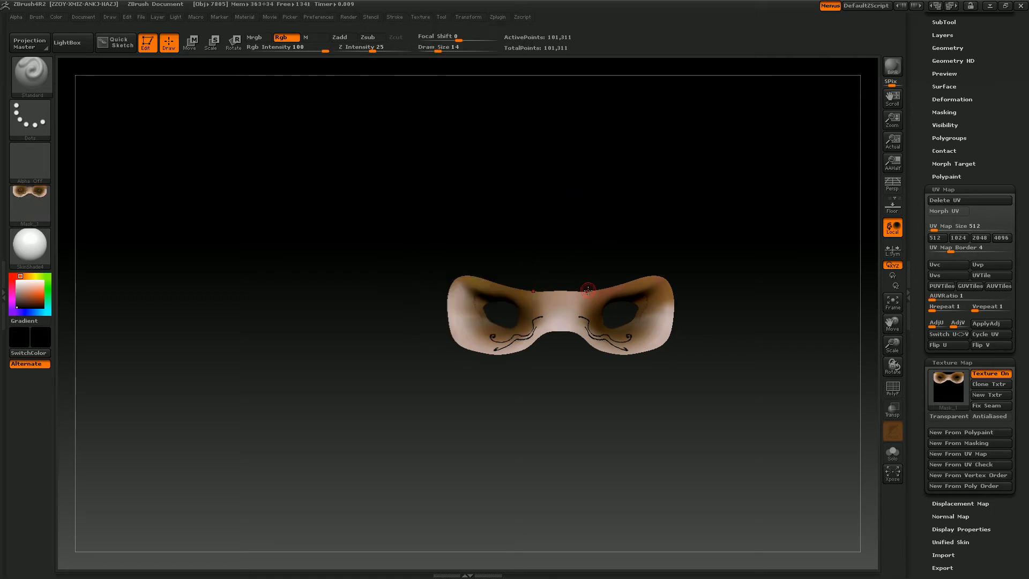
Open the Geometry settings and lower the mask to subdivision level 1
drag(920, 238, 910, 383)
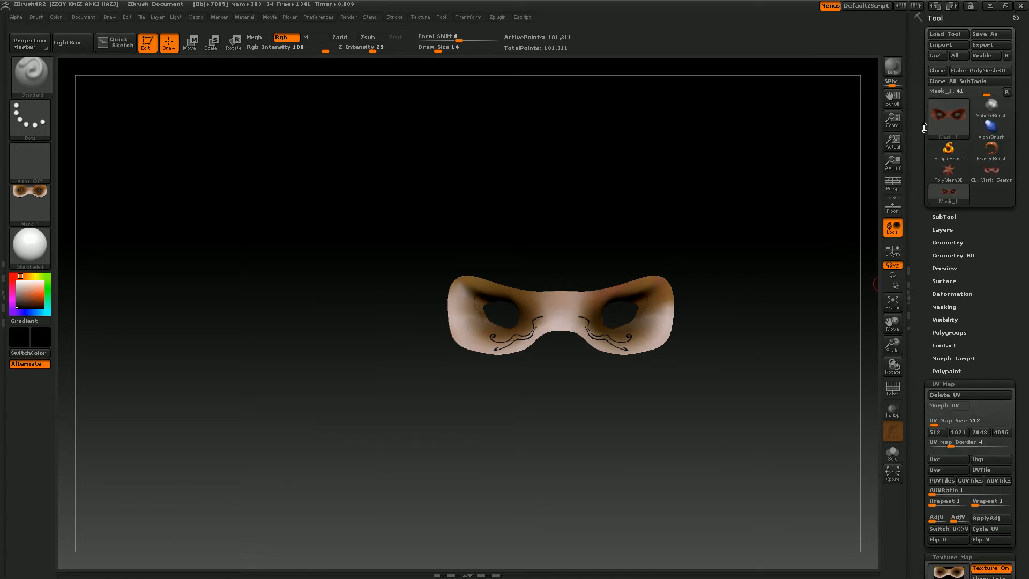
drag(922, 345, 929, 425)
click(983, 57)
click(950, 217)
click(945, 123)
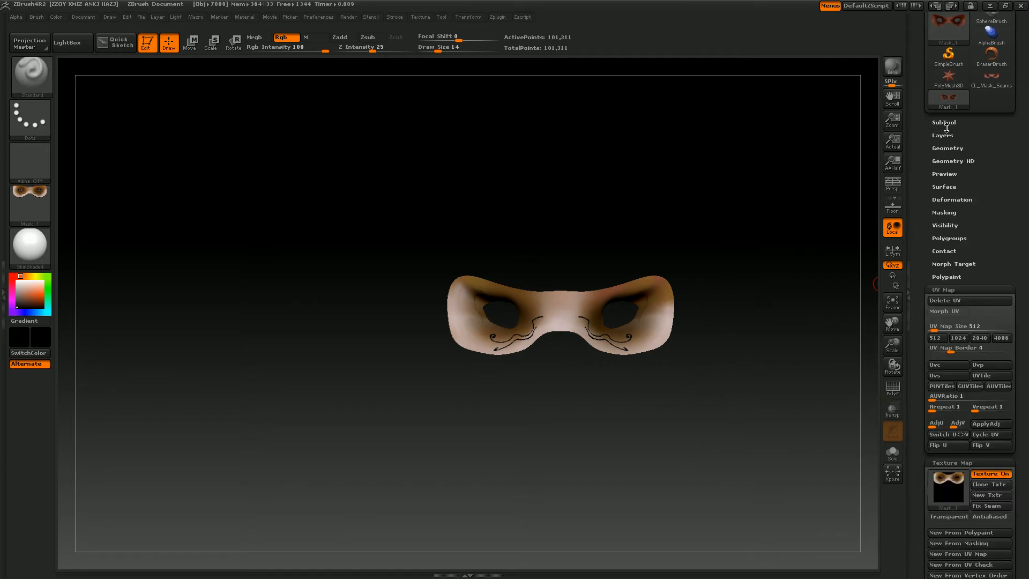
click(951, 149)
drag(982, 171, 933, 172)
drag(918, 215, 913, 297)
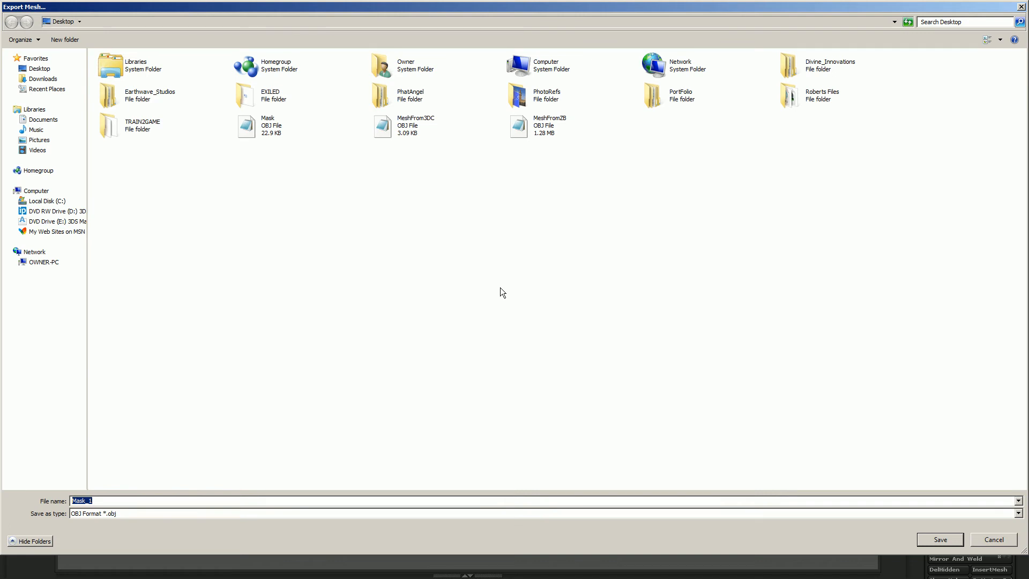
Export the low-resolution mask to the desktop as the OBJ file Mask_fromZB and set the subdivision level to 5
click(39, 68)
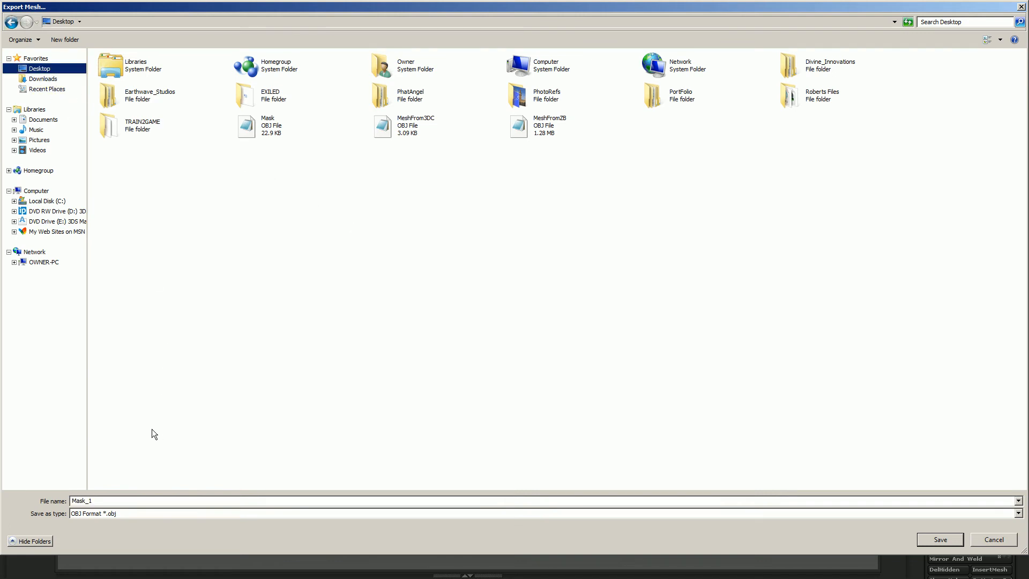
double_click(109, 499)
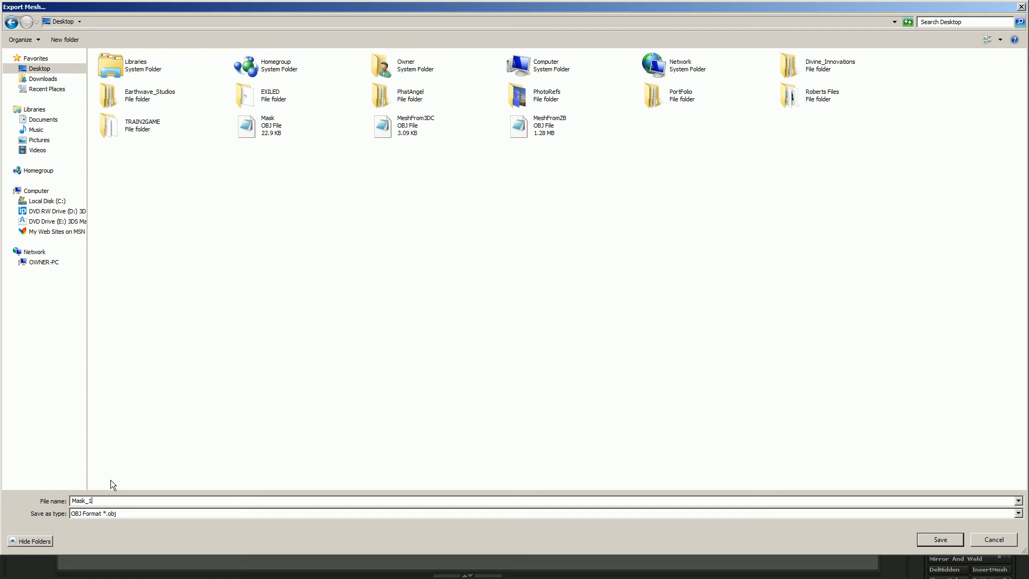
key(BackSpace)
key(BackSpace)
text(_from)
key(Return)
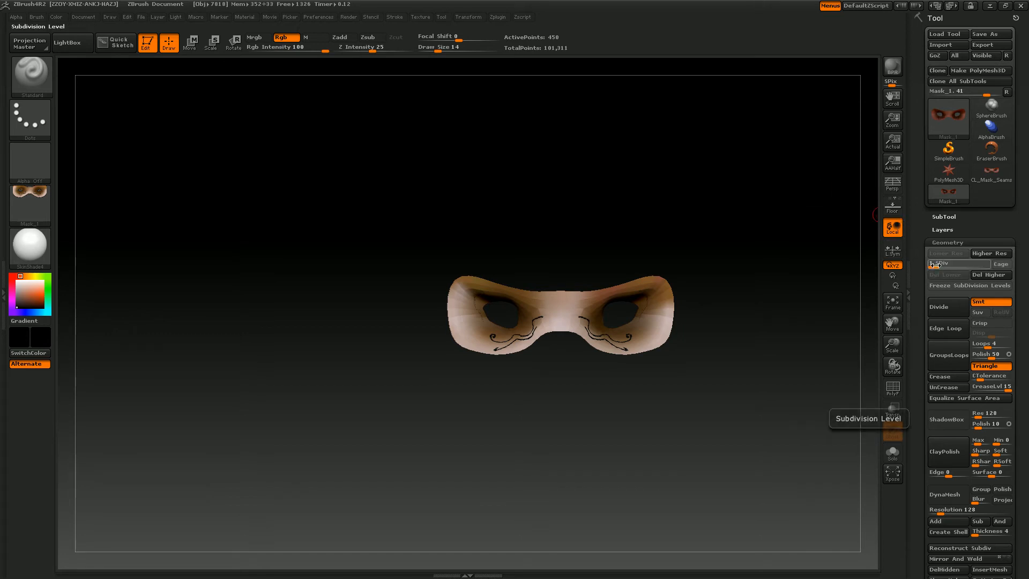
drag(935, 268, 984, 269)
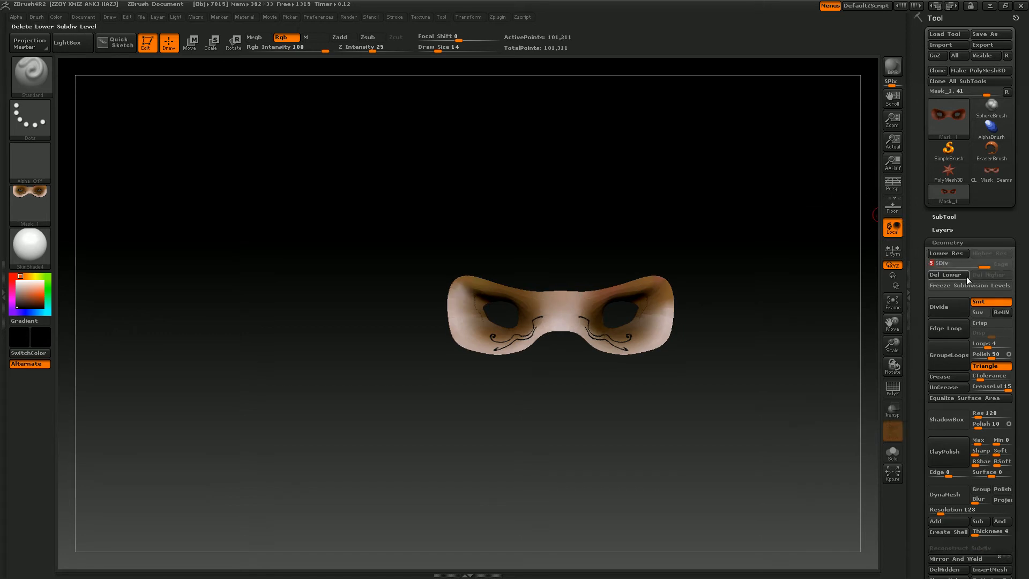
Switch to 3ds Max and delete the existing mask mesh from the scene
click(989, 5)
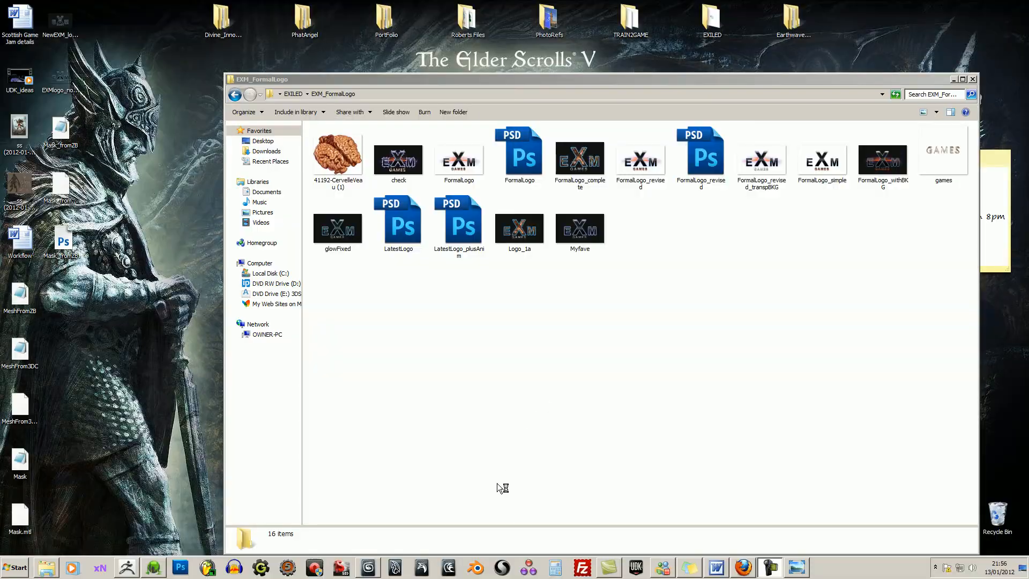
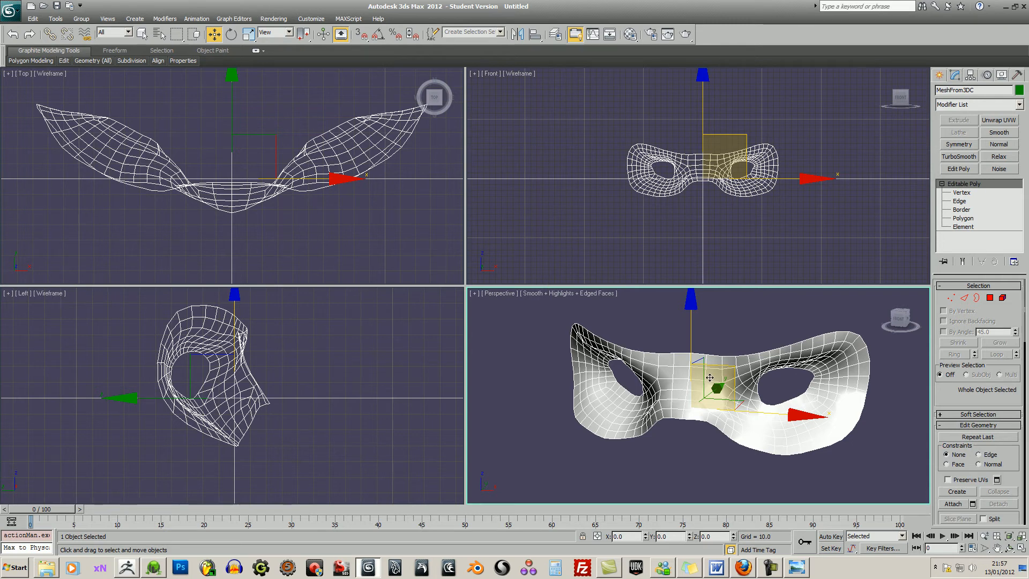
key(Delete)
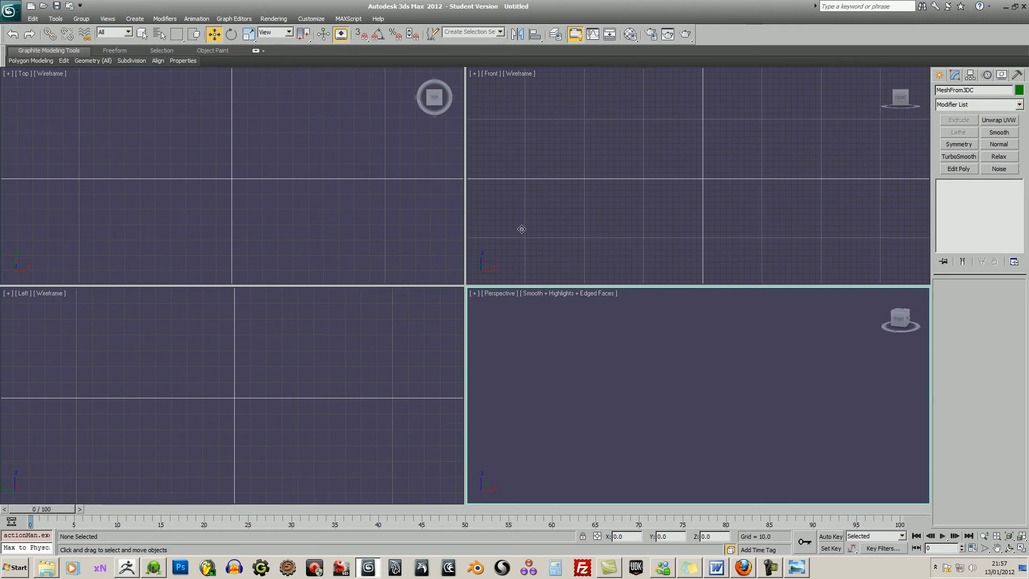
click(390, 223)
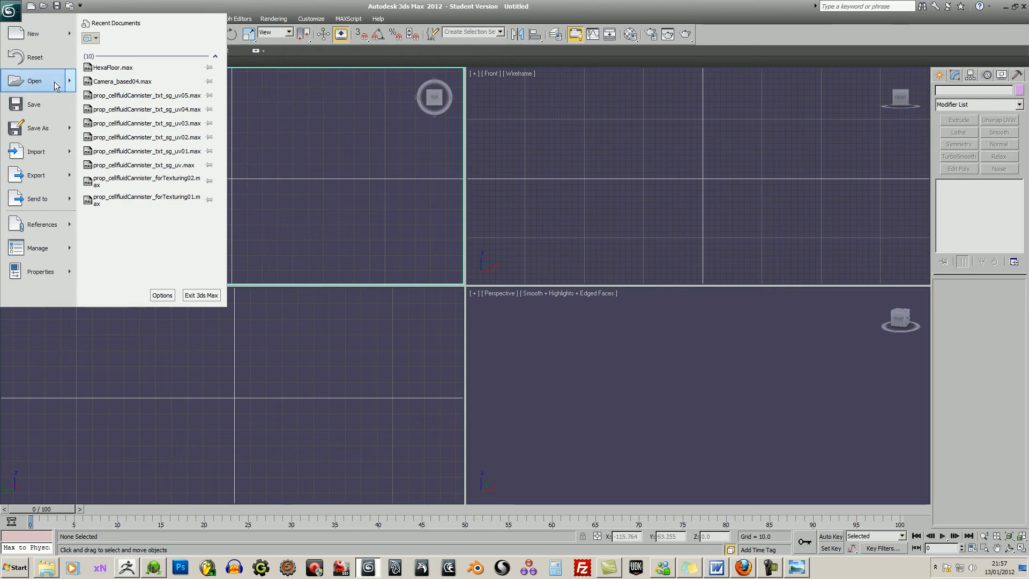
mouse_move(56, 86)
click(124, 57)
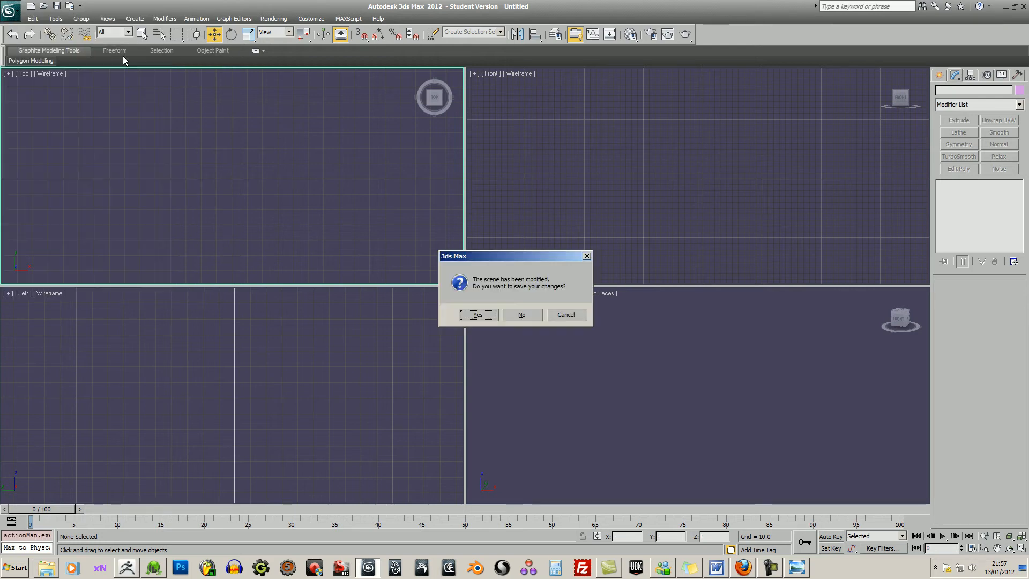
click(531, 317)
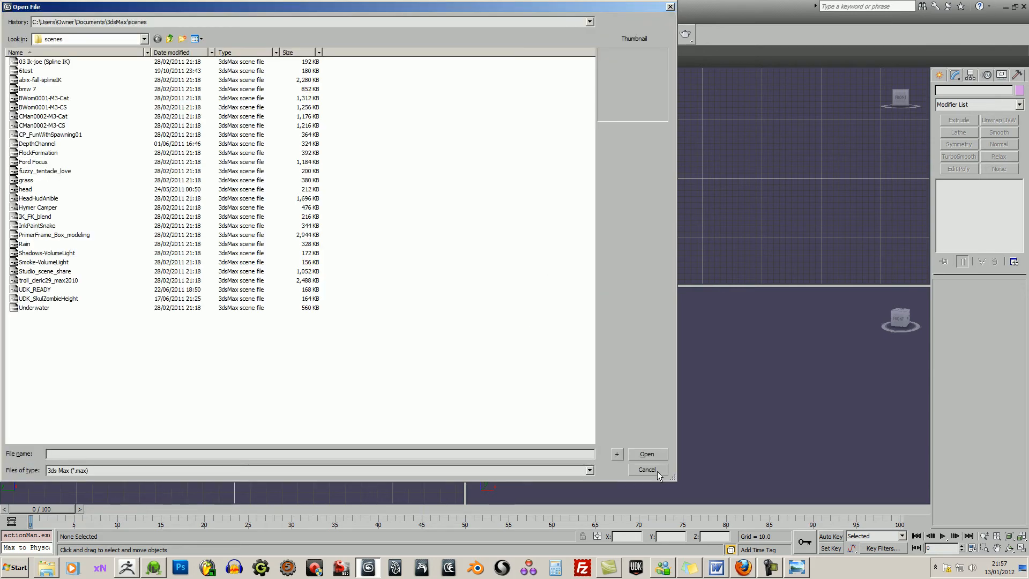
click(647, 469)
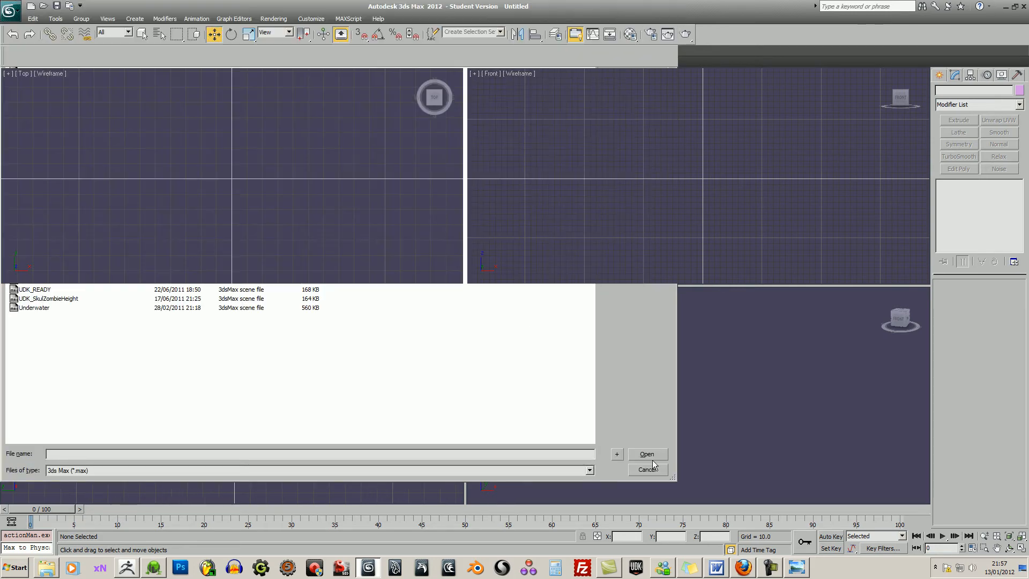
Import the OBJ file Mask_fromZB from the desktop with the default import options
click(11, 11)
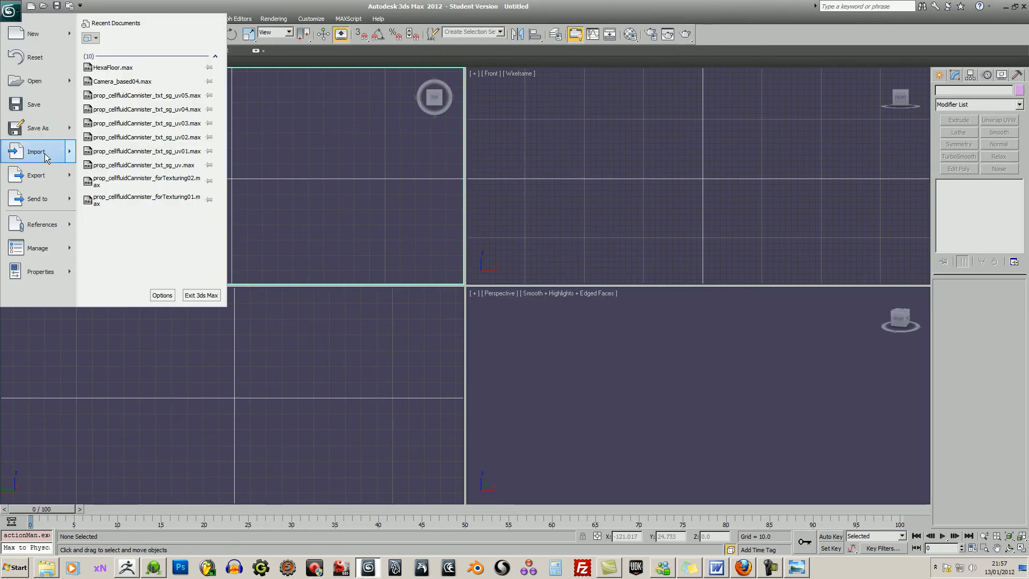
mouse_move(44, 153)
click(160, 56)
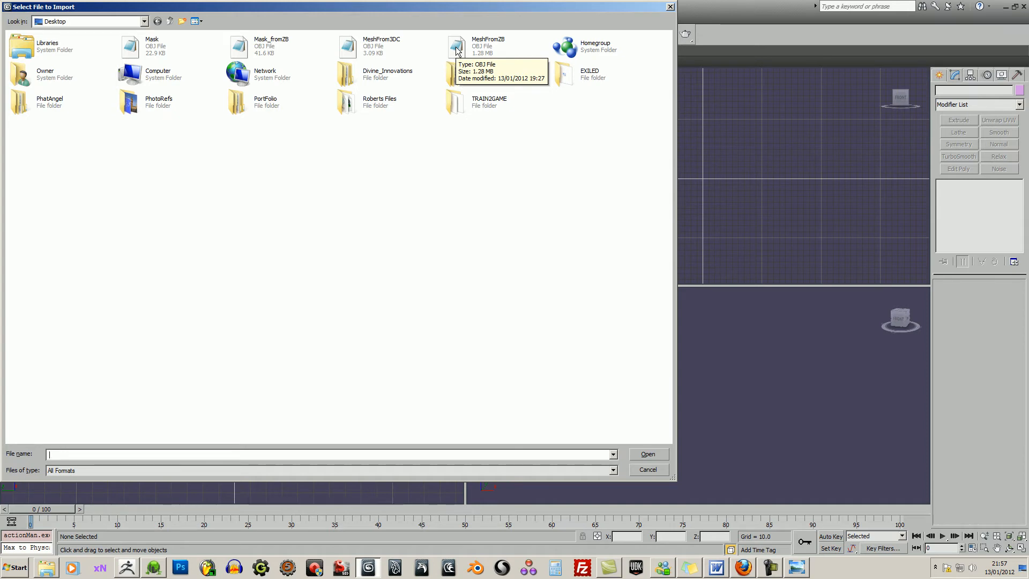
double_click(244, 43)
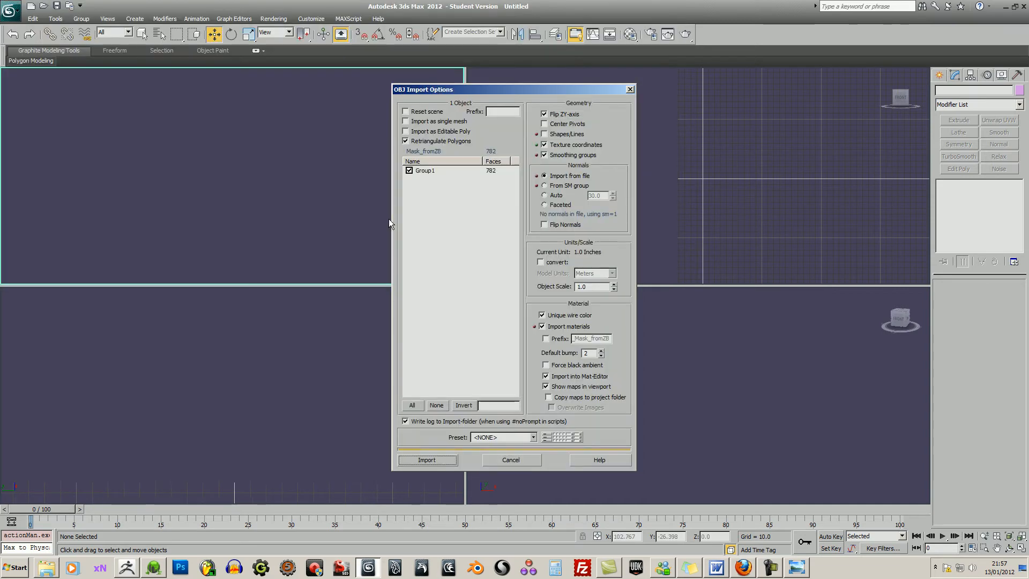
click(432, 172)
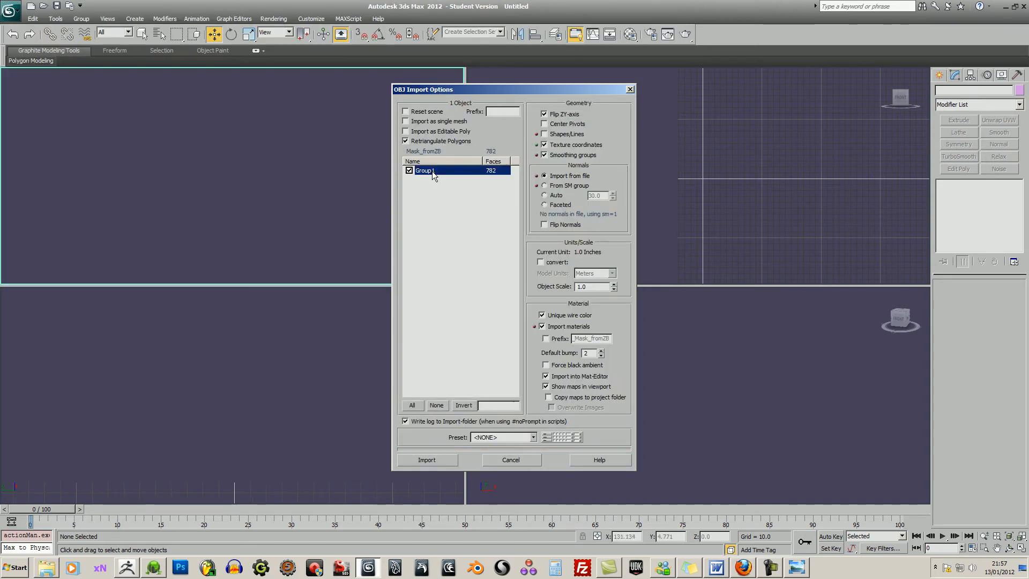
click(427, 460)
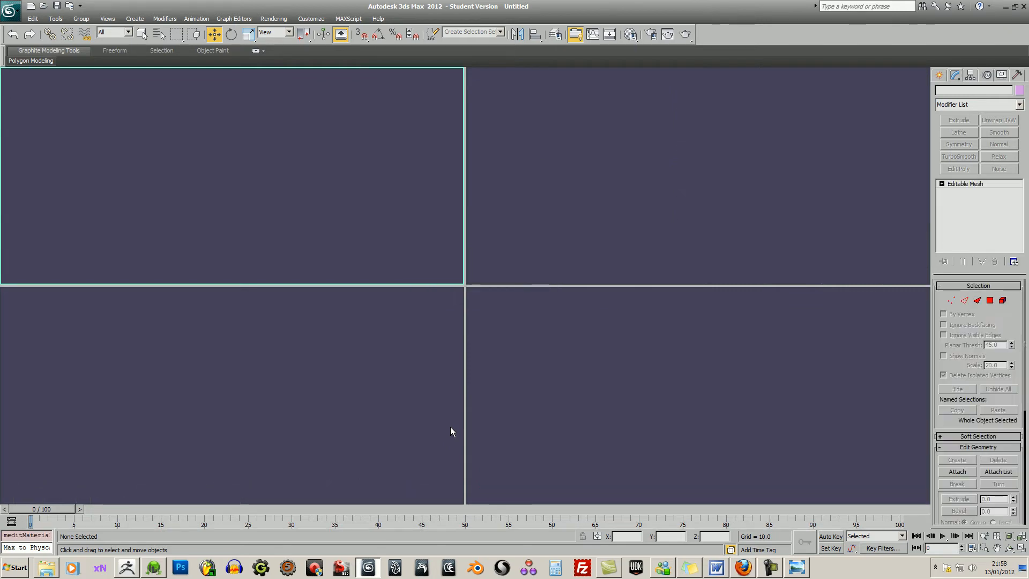
Convert the imported mask to an Editable Poly and add an Unwrap UVW modifier to it
right_click(957, 186)
click(998, 247)
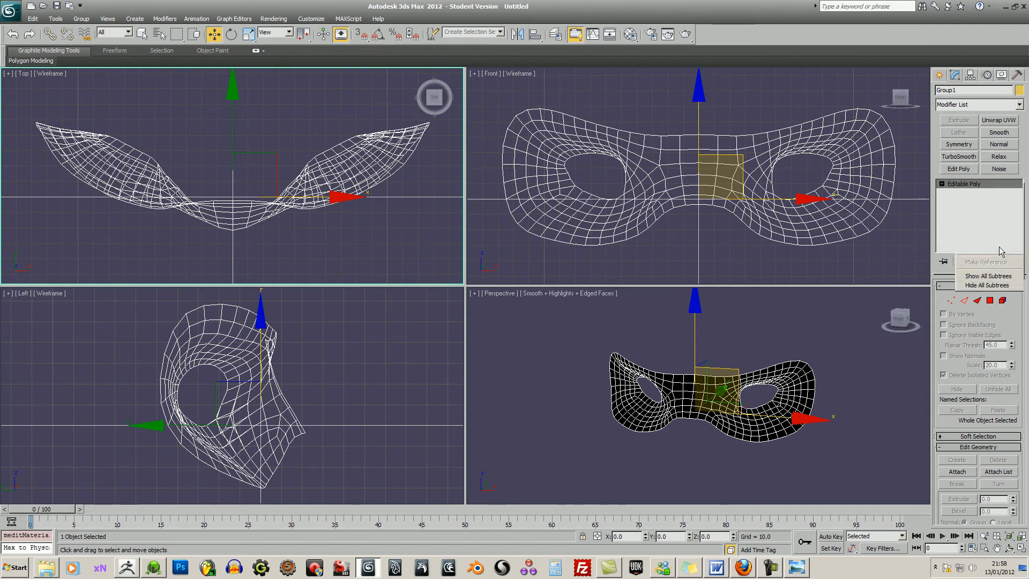
click(1000, 121)
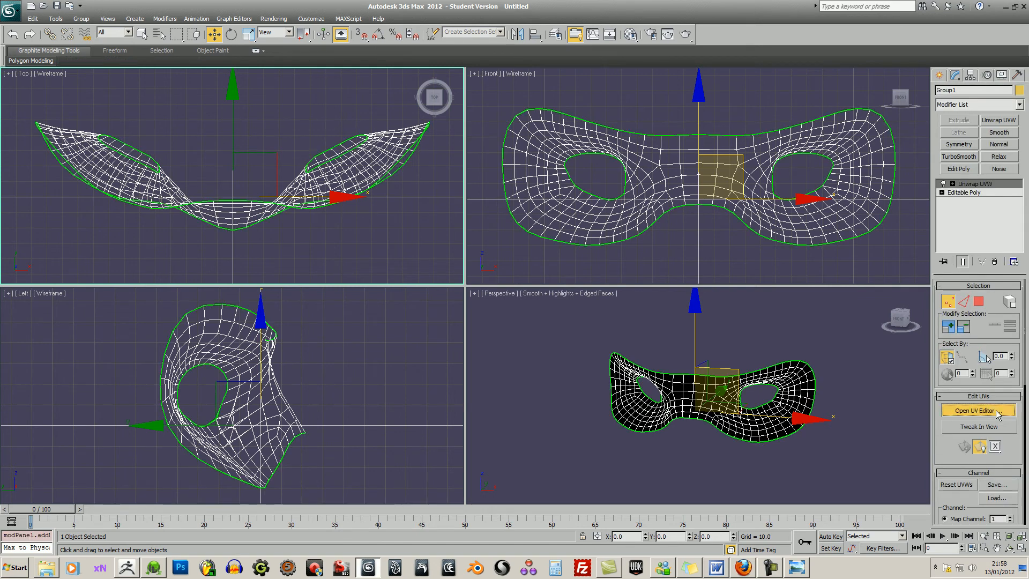
Open the UV editor, hide its checker background to inspect the mask's UV layout, and minimize the editor
click(996, 411)
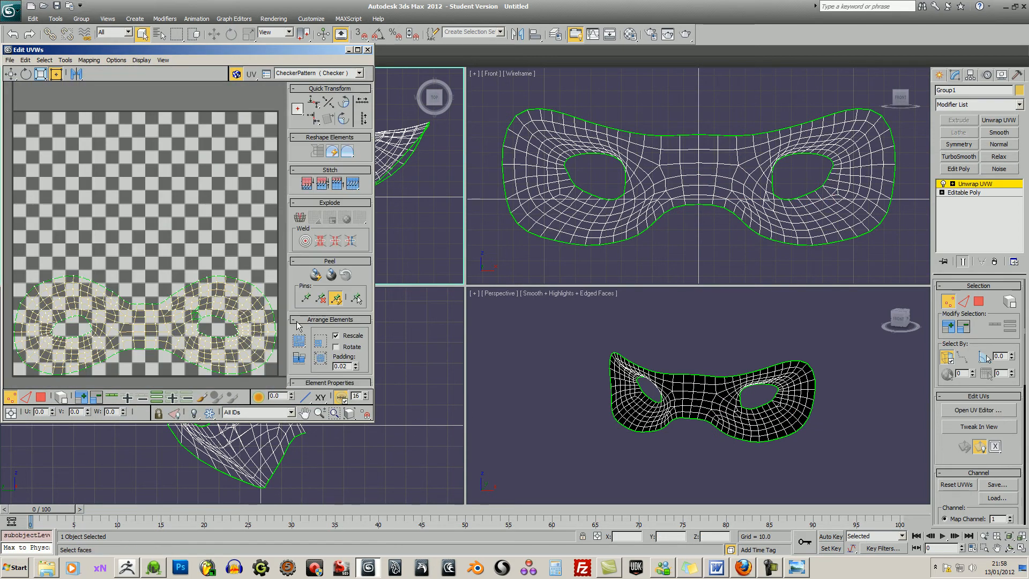
click(236, 73)
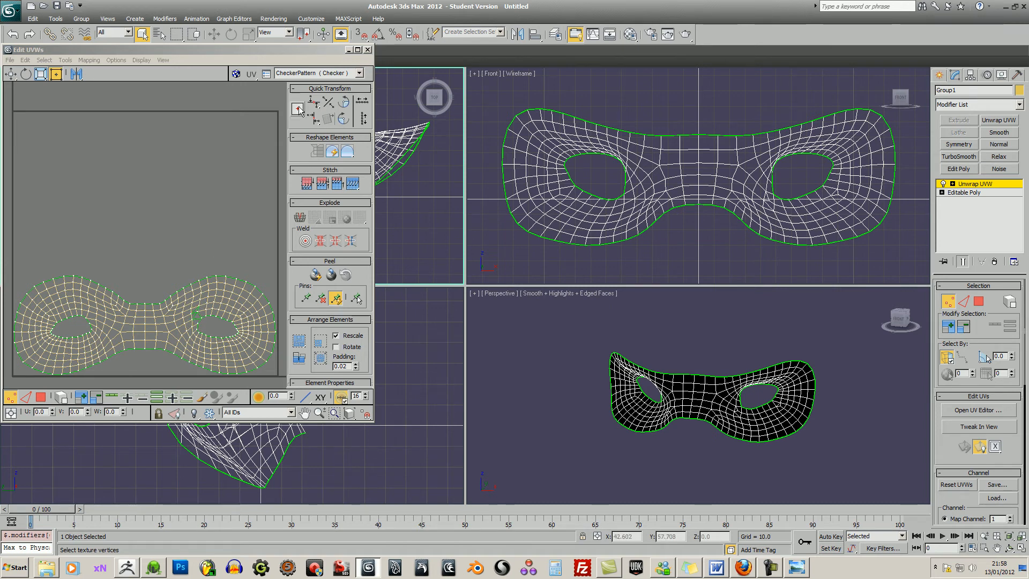
click(352, 51)
click(350, 50)
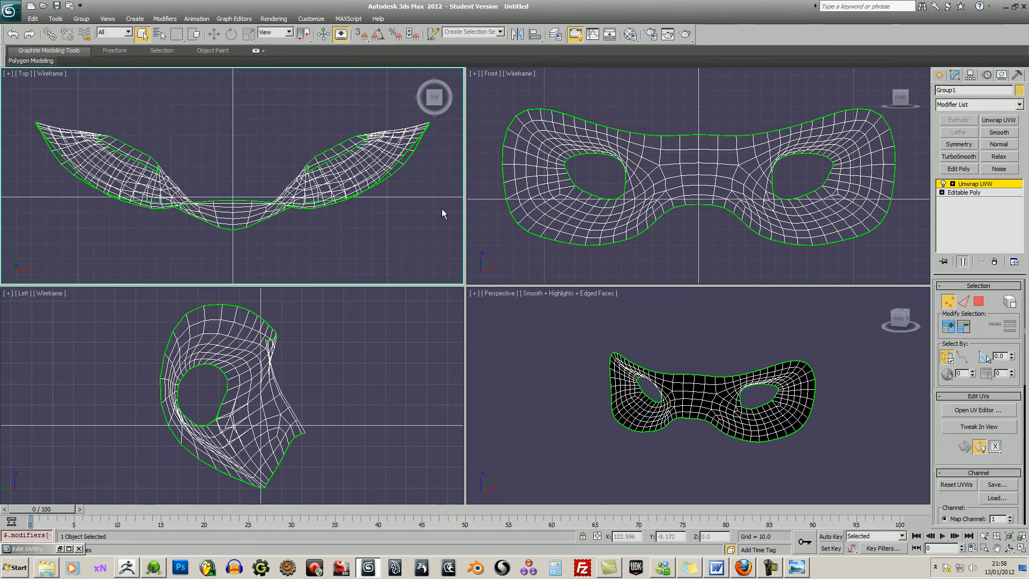
Switch back to ZBrush and flip the cloned mask texture vertically
click(1006, 6)
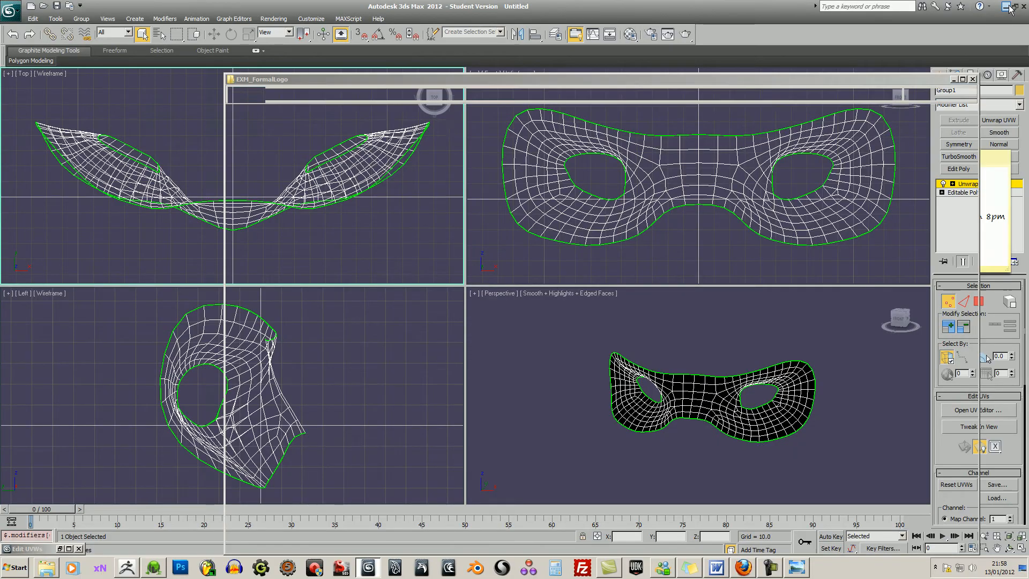
click(127, 568)
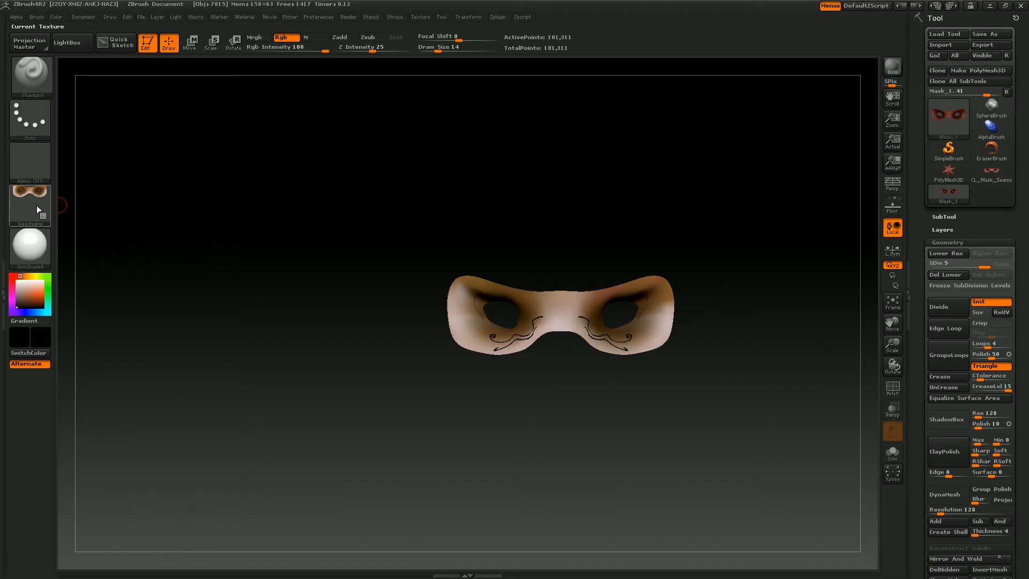
click(419, 18)
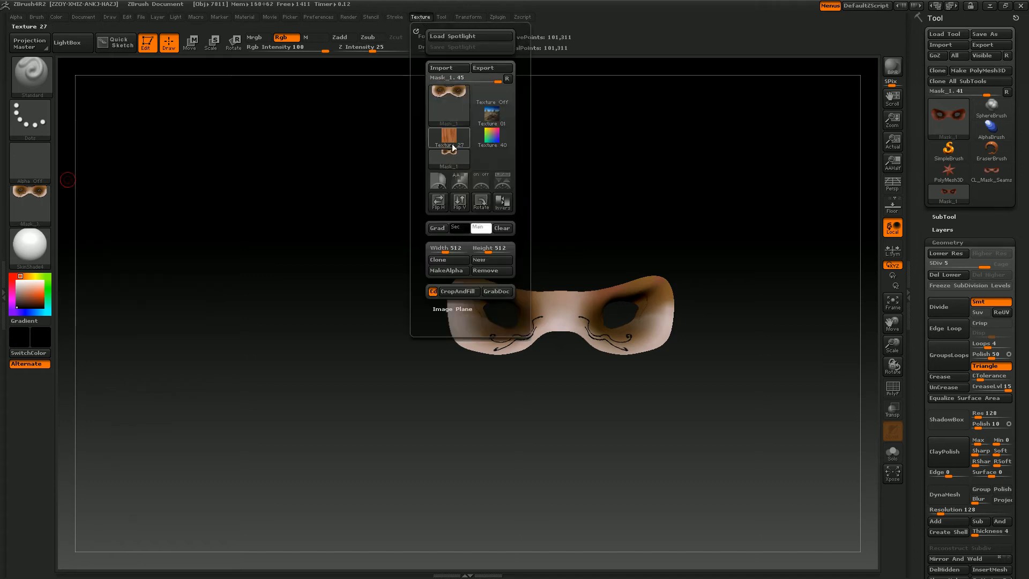
click(459, 201)
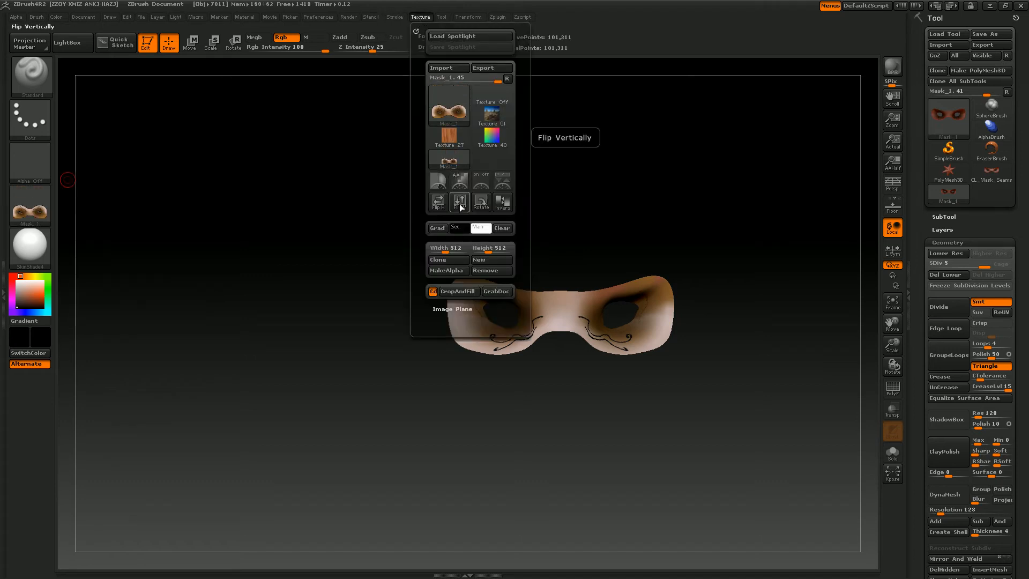
Start exporting the flipped texture to the desktop in Photoshop PSD format and select the default file name for replacement
click(486, 67)
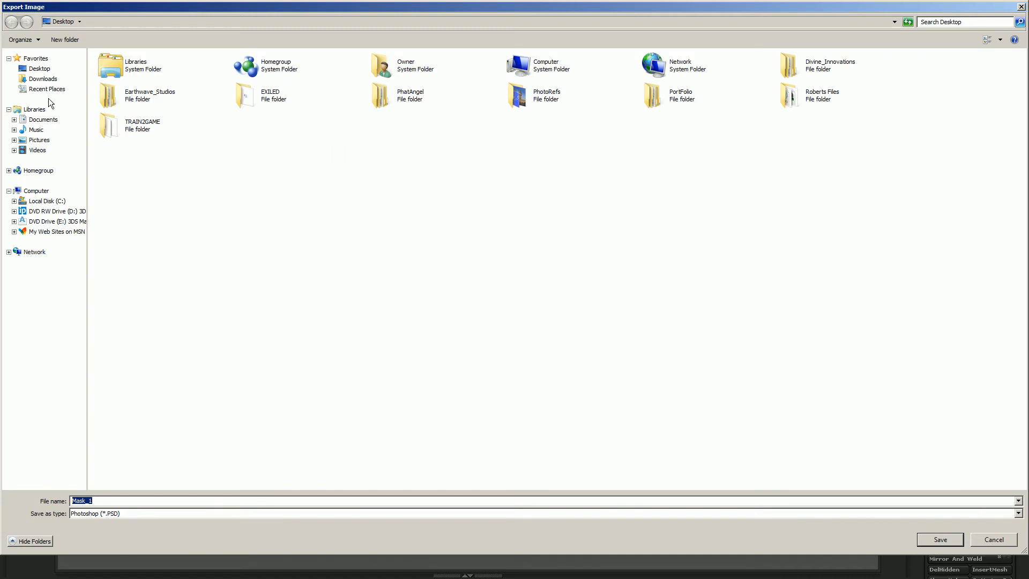
click(135, 513)
click(136, 512)
drag(114, 501, 66, 500)
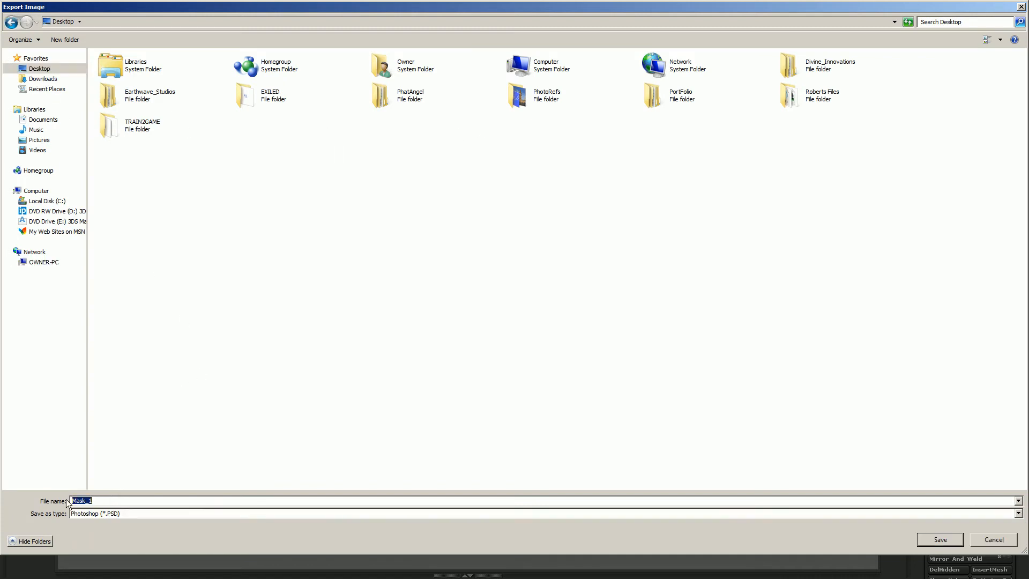
Export the mask's colour texture to the Desktop as a Photoshop PSD file named Mask_diff_ZB
click(135, 515)
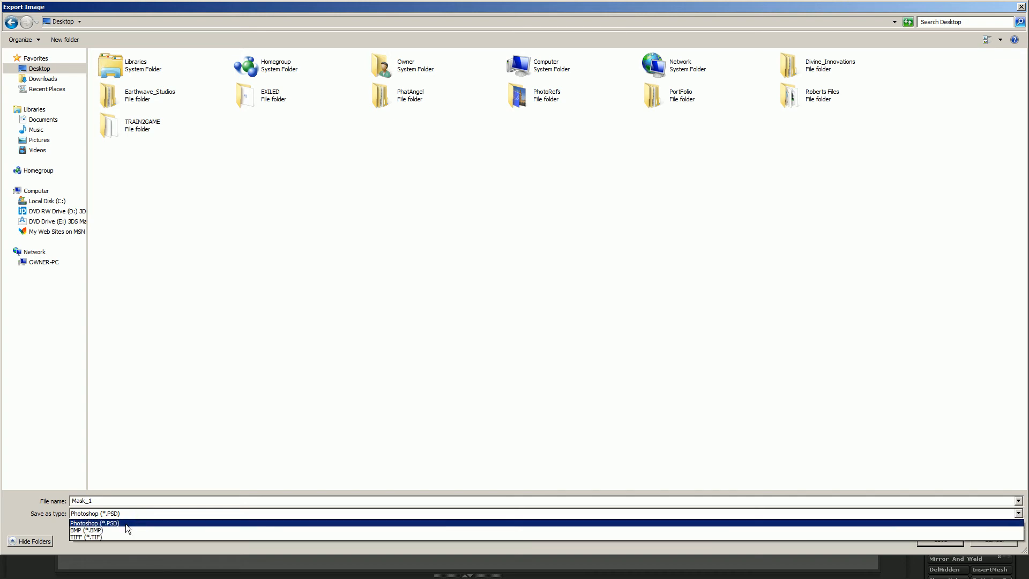
click(122, 522)
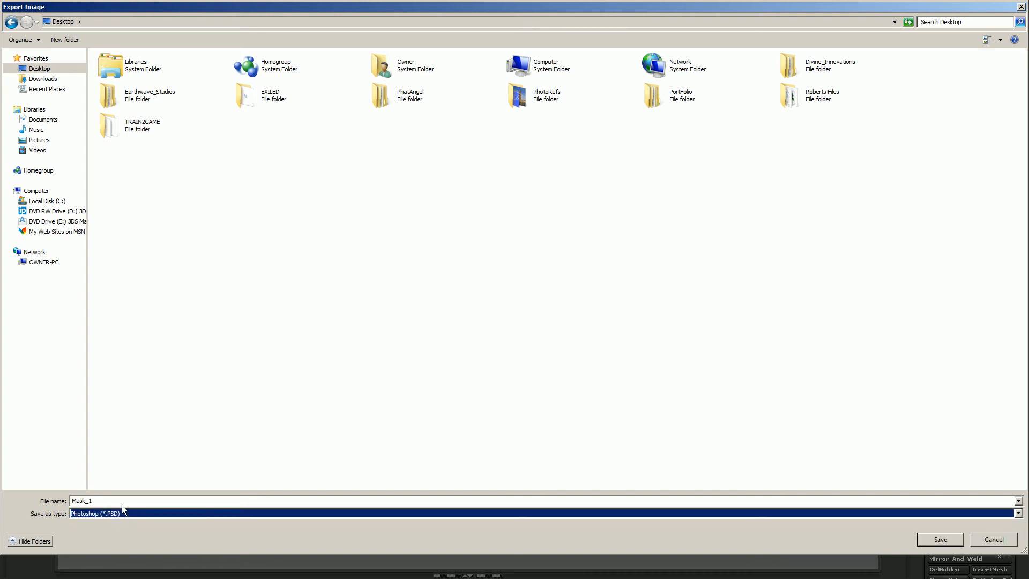
drag(121, 503, 67, 504)
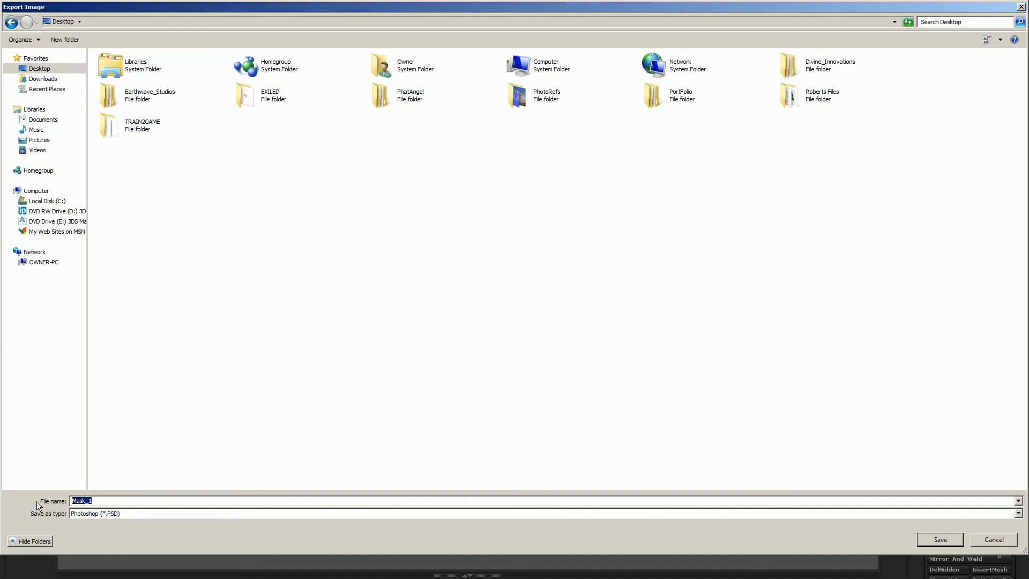
text(Mask_f)
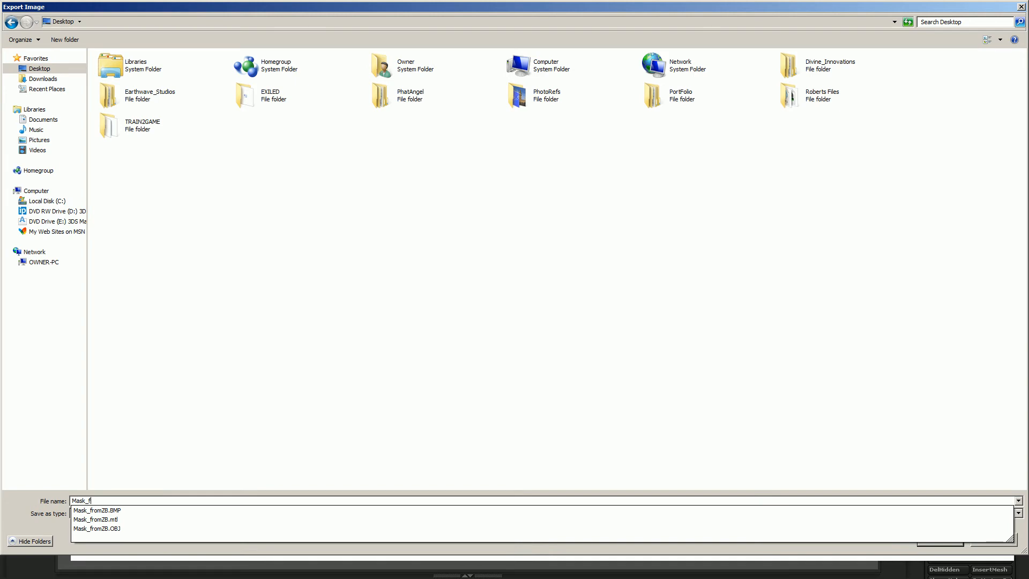
key(BackSpace)
text(diff_ZB)
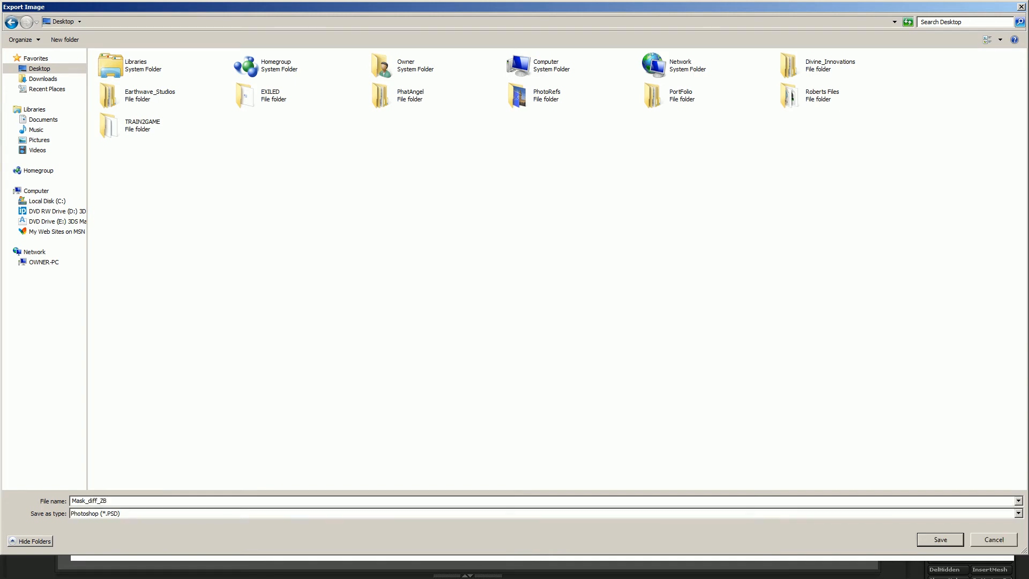
key(Return)
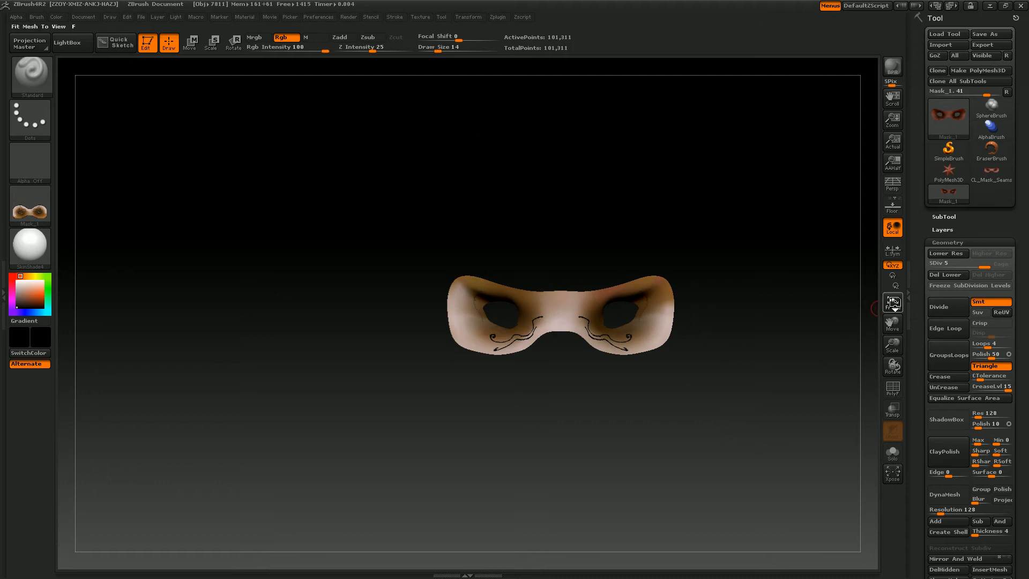
Switch the Standard brush from Rgb to Zadd and sculpt raised strokes around the mask's eye holes and nose bridge at draw size 34
click(893, 305)
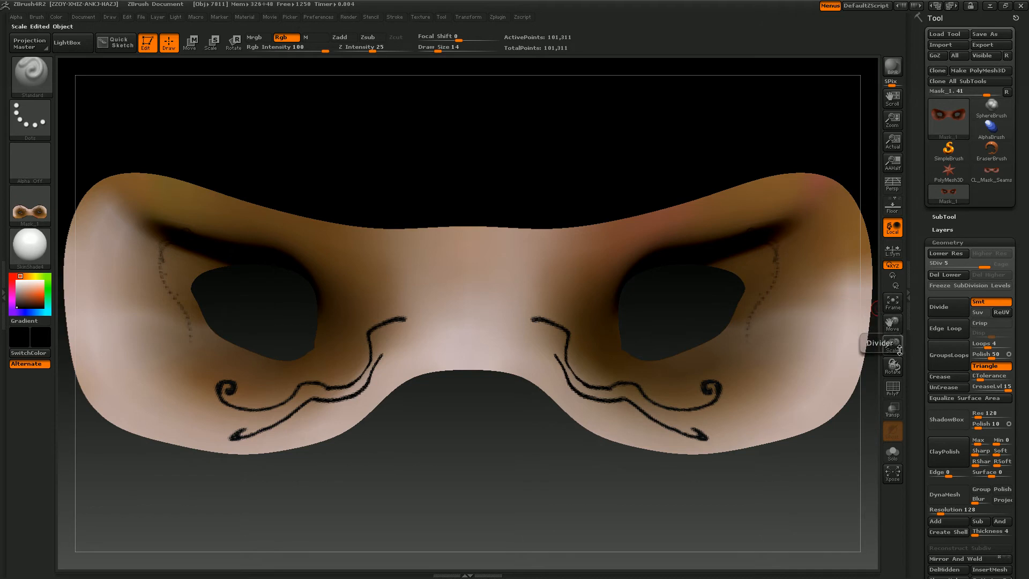
mouse_move(893, 356)
mouse_down()
mouse_move(894, 342)
mouse_move(896, 363)
mouse_up()
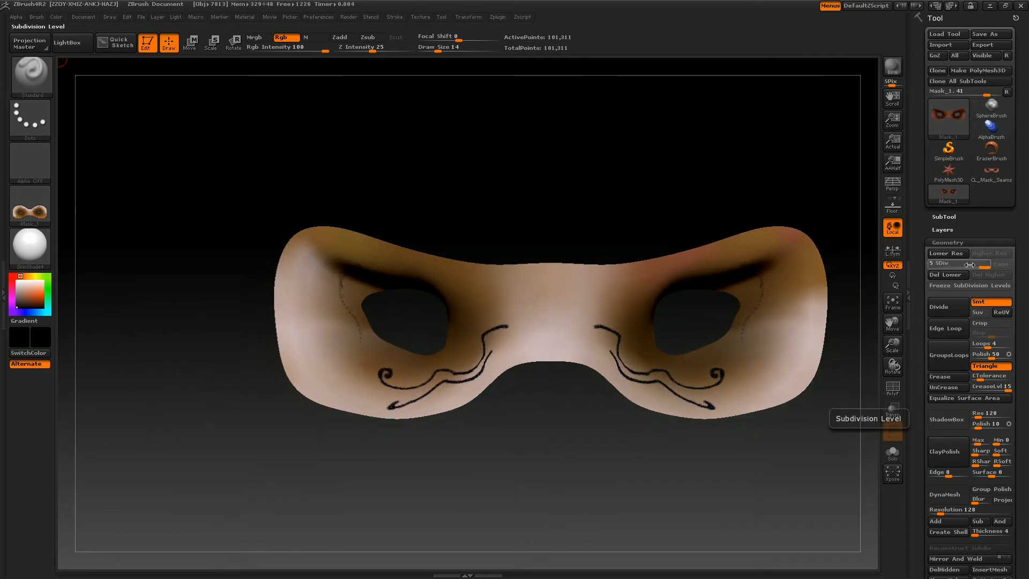
click(343, 37)
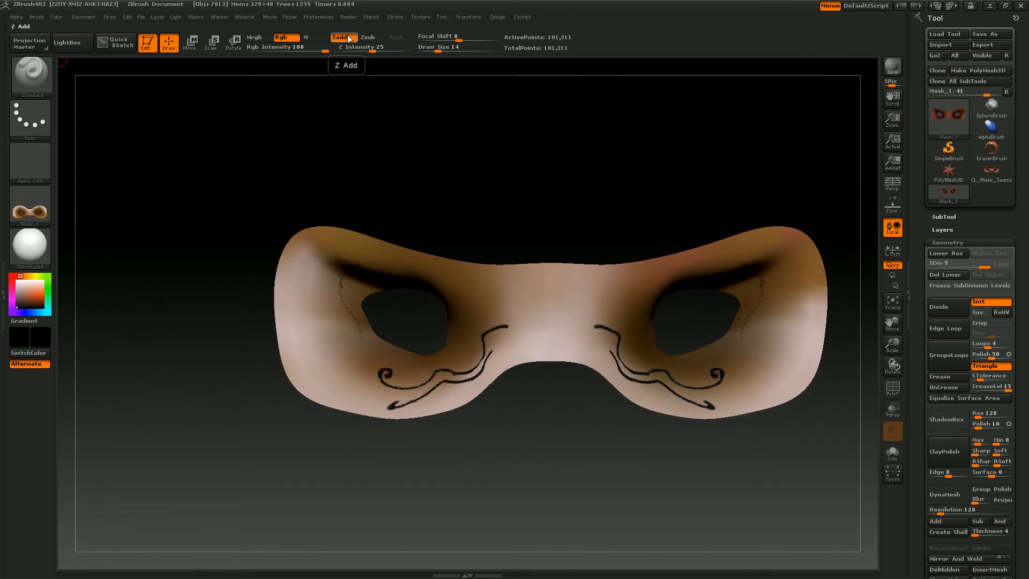
click(283, 37)
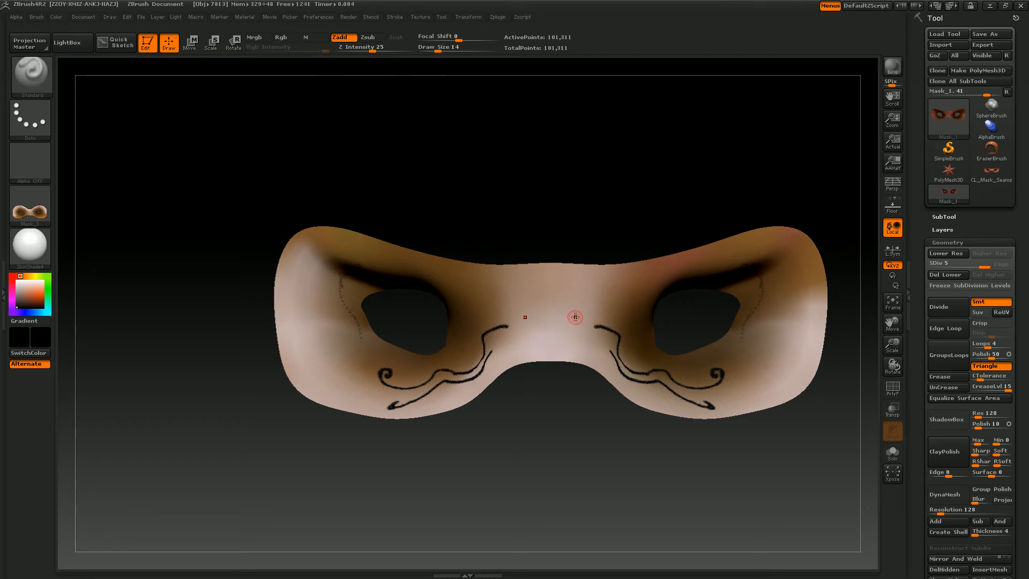
key(bracketright)
key(bracketright)
mouse_move(590, 305)
mouse_down()
mouse_move(608, 302)
mouse_move(606, 330)
mouse_move(619, 356)
mouse_move(713, 388)
mouse_up()
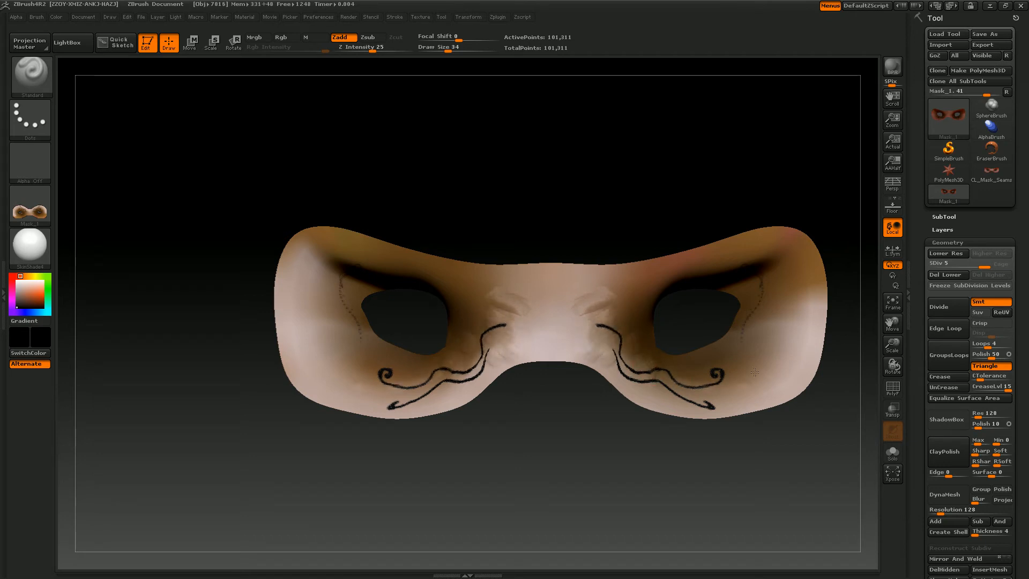
mouse_move(769, 335)
mouse_down()
mouse_move(786, 324)
mouse_move(790, 275)
mouse_move(744, 247)
mouse_move(638, 273)
mouse_move(615, 329)
mouse_up()
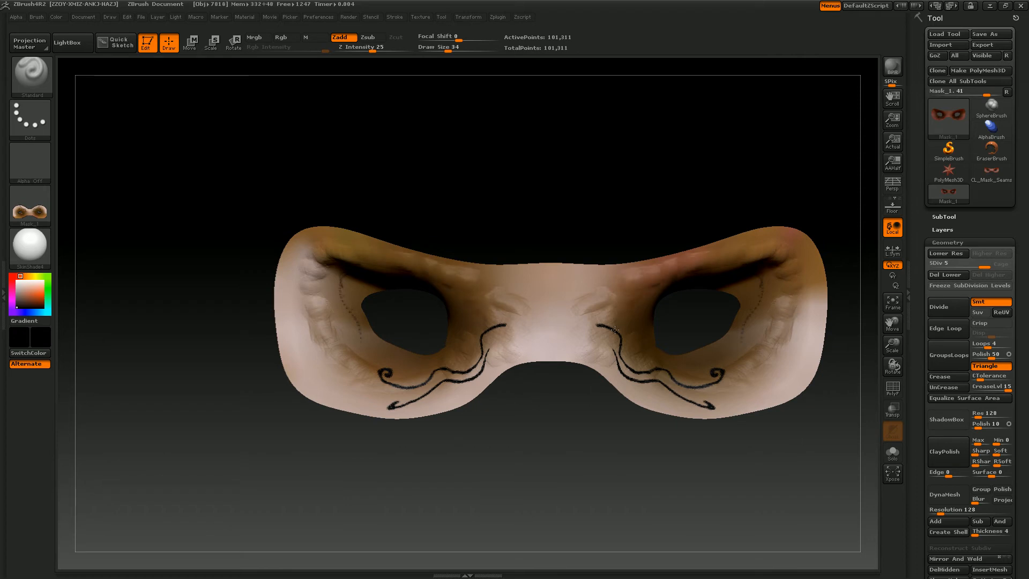
mouse_move(632, 375)
mouse_down()
mouse_move(605, 304)
mouse_move(625, 370)
mouse_up()
mouse_move(719, 371)
mouse_down()
mouse_move(712, 366)
mouse_move(756, 327)
mouse_move(748, 278)
mouse_move(765, 301)
mouse_up()
drag(843, 355, 799, 369)
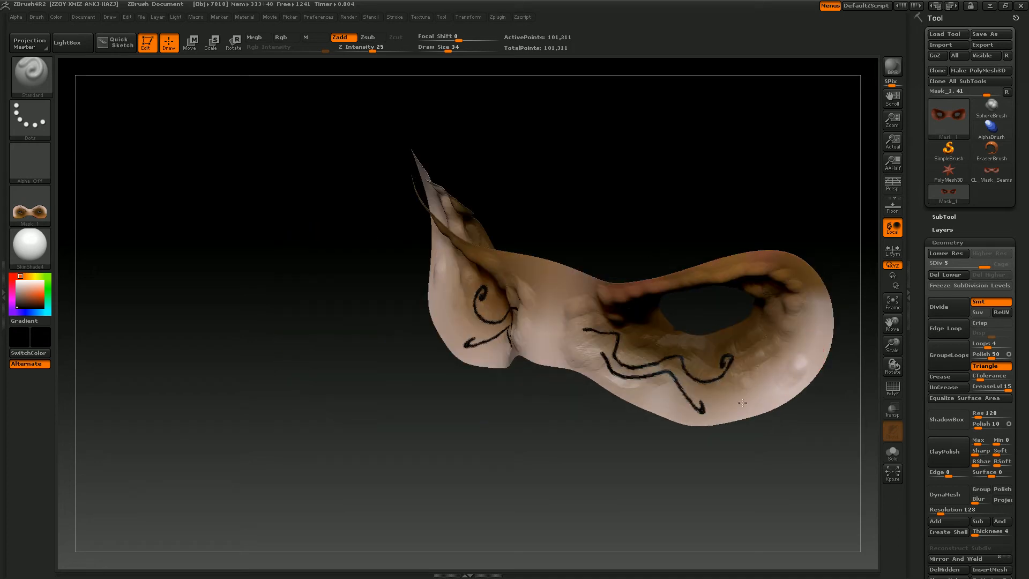
mouse_move(643, 431)
mouse_down()
mouse_move(609, 436)
mouse_move(608, 425)
mouse_up()
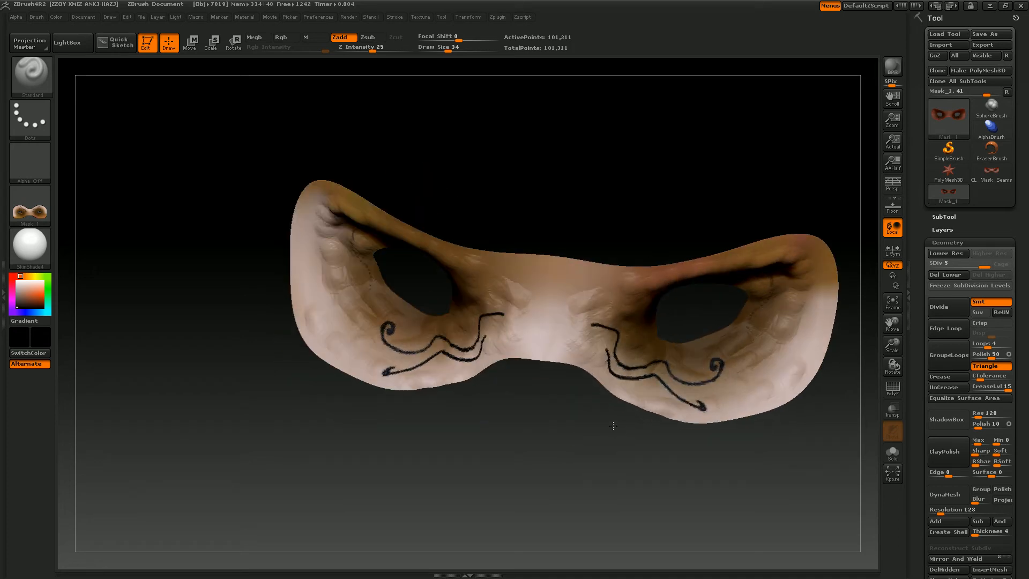
Draw fine raised loops and curls beside the nose bridge and on the outer cheeks with draw size 5 and Z Intensity 54
key(bracketleft)
key(bracketleft)
key(bracketleft)
key(bracketleft)
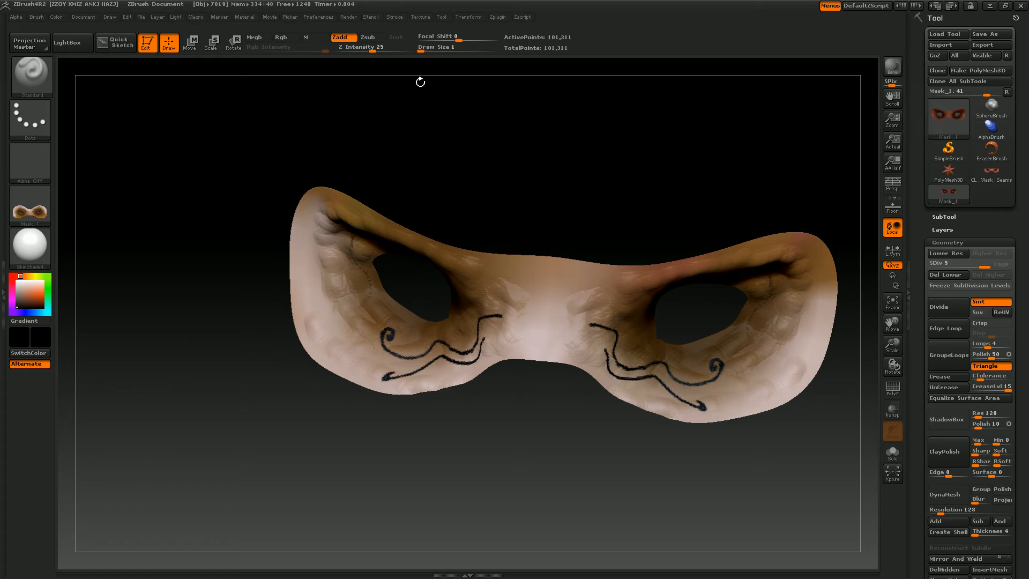
click(391, 51)
click(413, 51)
text(5)
key(Return)
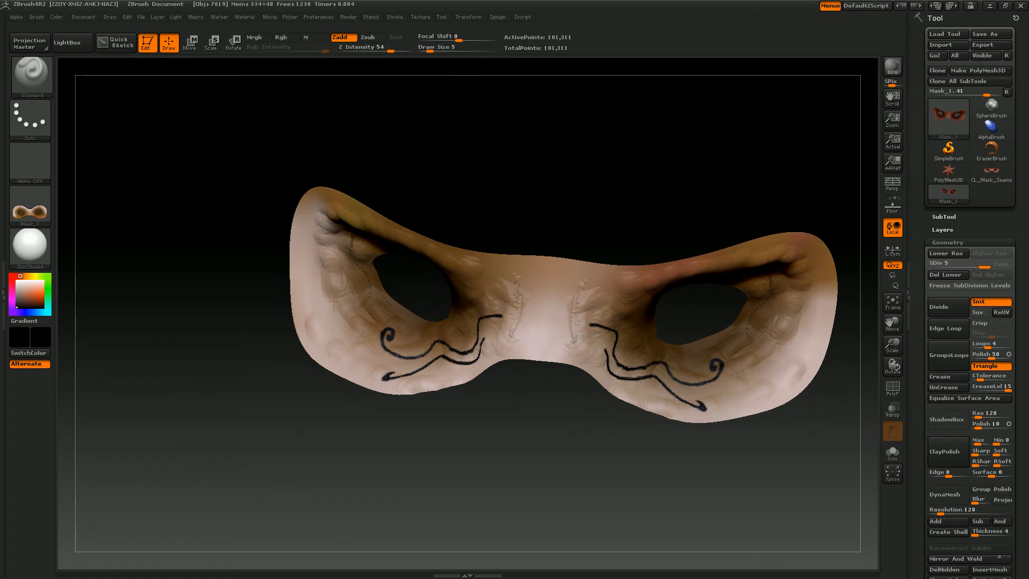
mouse_move(554, 295)
mouse_down()
mouse_move(542, 328)
mouse_move(492, 335)
mouse_move(496, 290)
mouse_move(507, 325)
mouse_move(485, 329)
mouse_move(496, 300)
mouse_move(468, 313)
mouse_up()
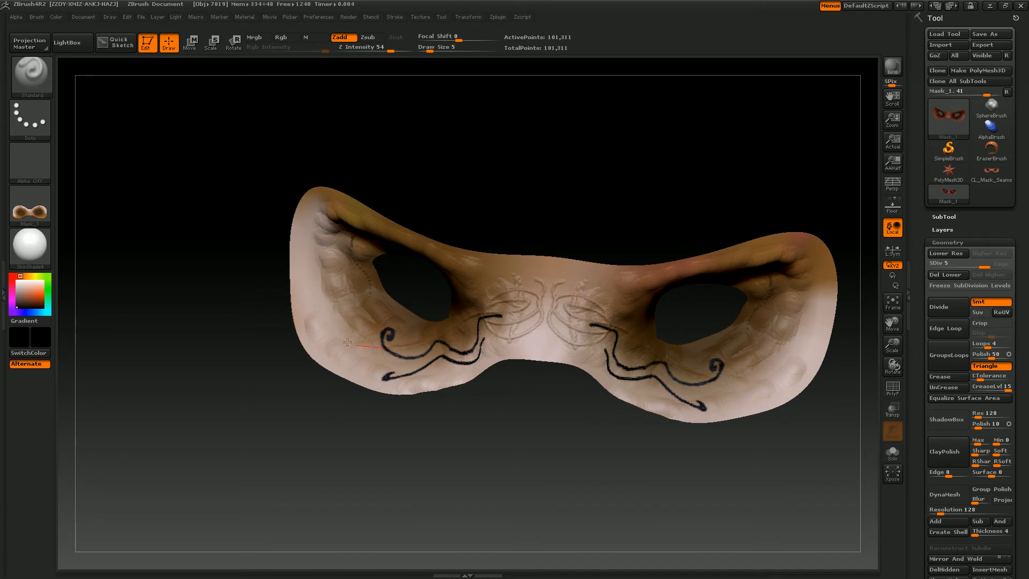
mouse_move(348, 342)
mouse_down()
mouse_move(318, 317)
mouse_move(317, 291)
mouse_move(384, 296)
mouse_move(321, 327)
mouse_move(319, 300)
mouse_move(372, 294)
mouse_move(363, 285)
mouse_up()
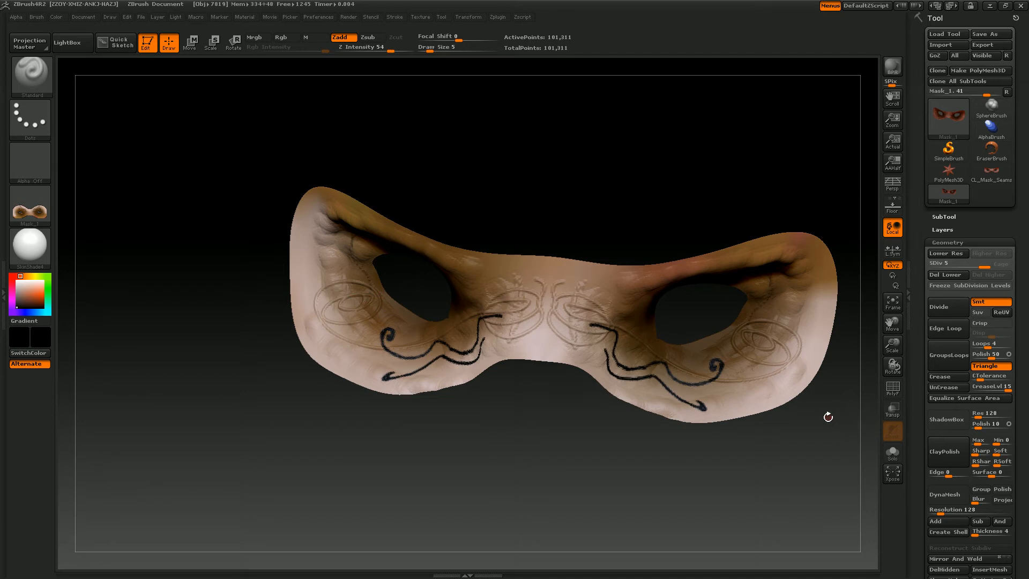
drag(828, 417, 823, 387)
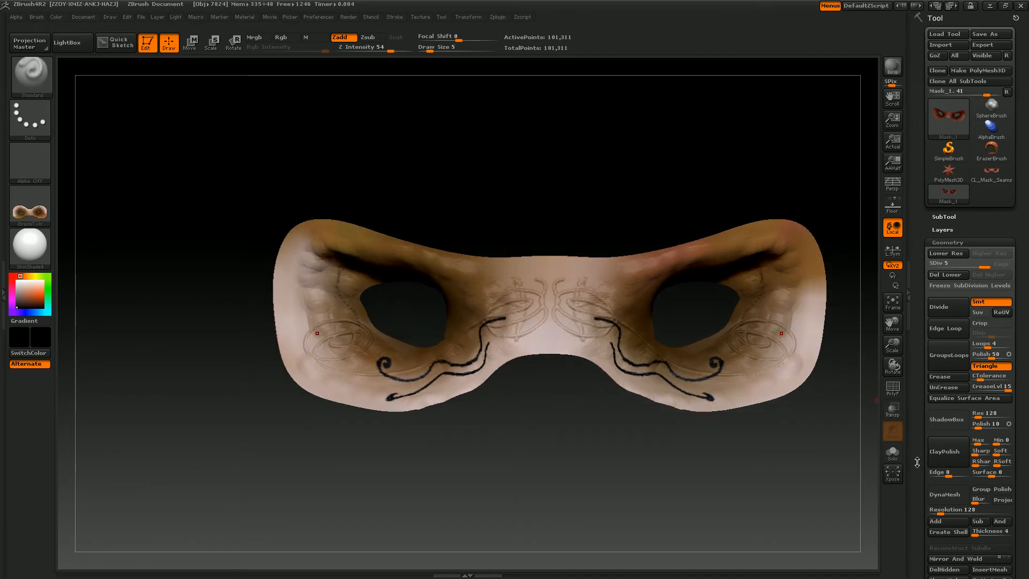
Lower the mask to subdivision level 1 and create its normal map with FlipG enabled
key(shift+d)
key(shift+d)
key(shift+d)
key(shift+d)
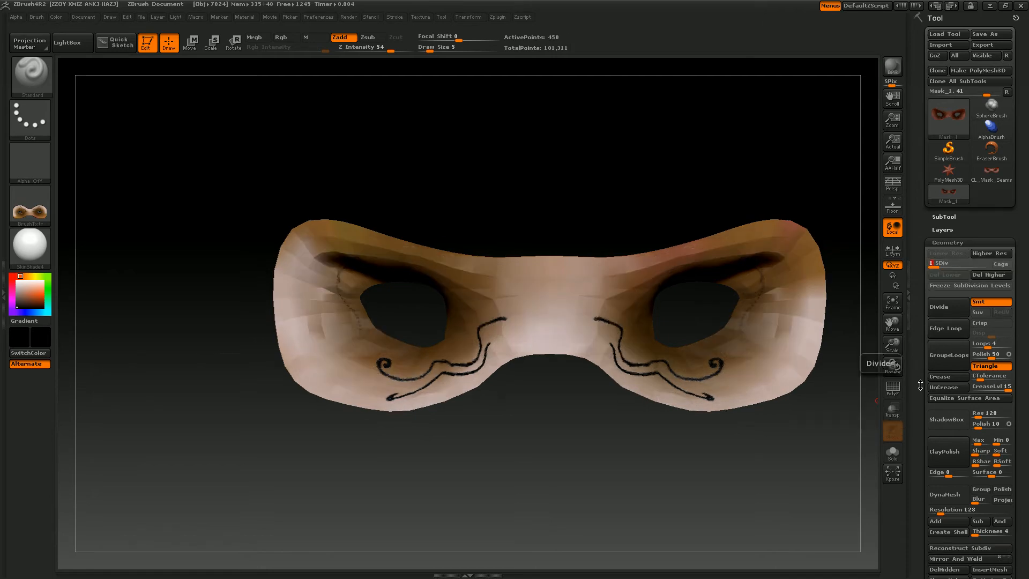
scroll(920, 385, down, 15)
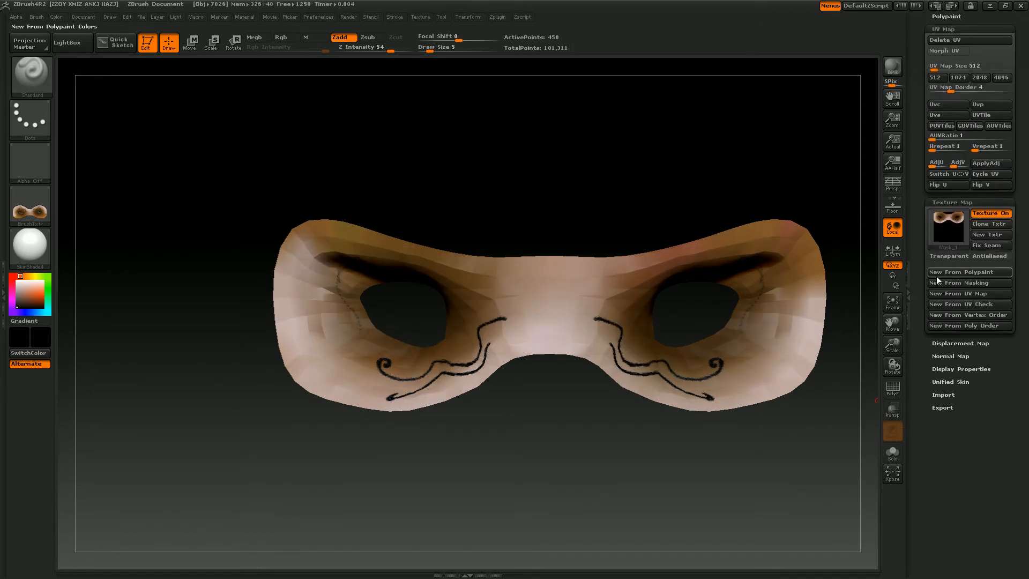
click(944, 359)
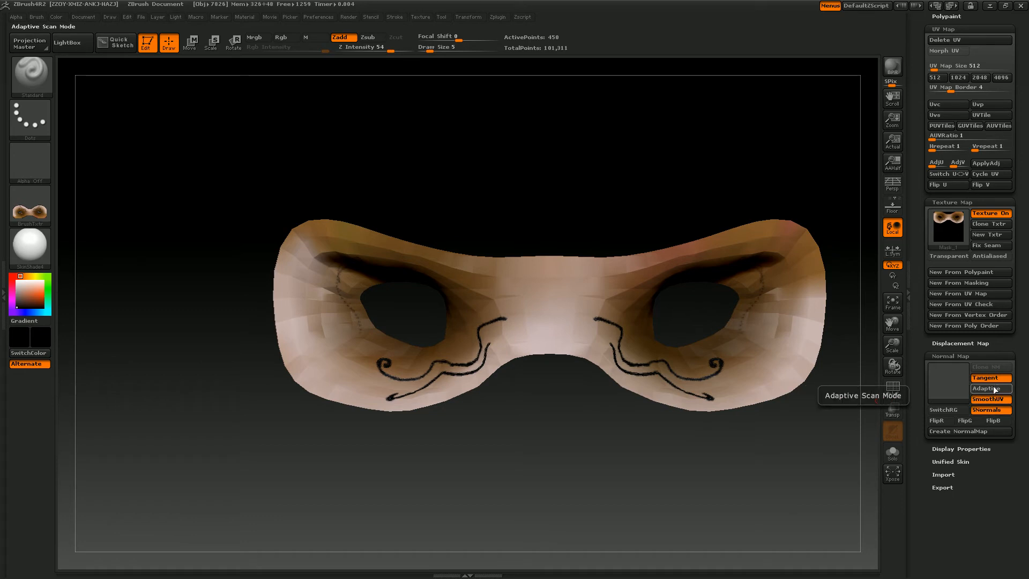
click(968, 420)
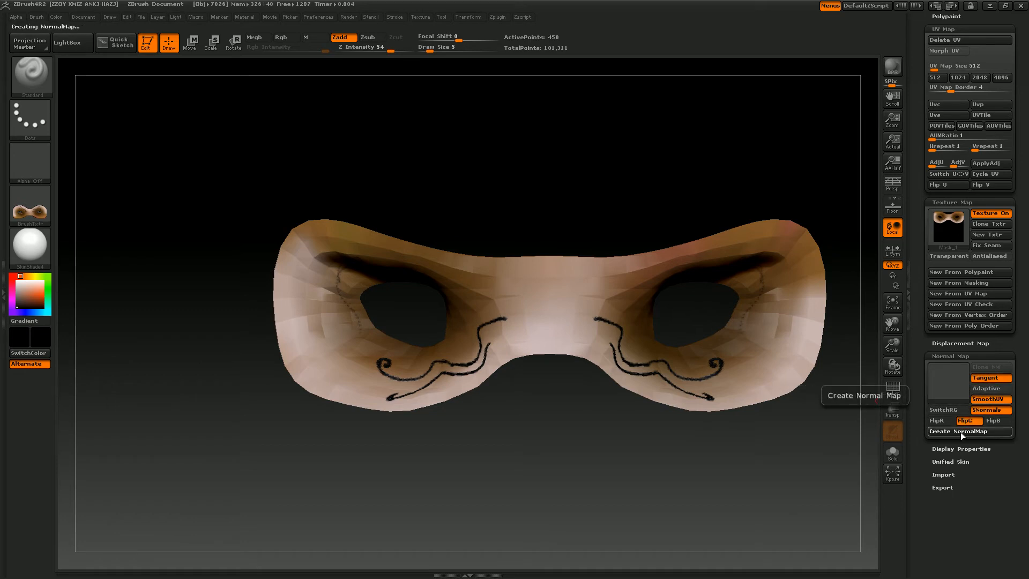
mouse_move(948, 394)
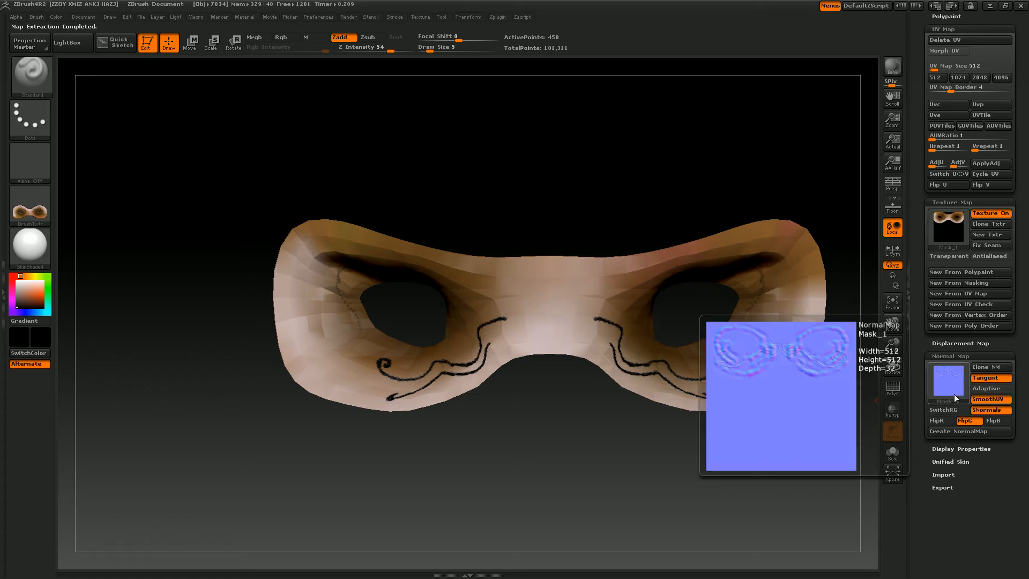
Clone the normal map into the texture slot and export it to the Desktop as the PSD file Mask_norm_ZB
click(989, 368)
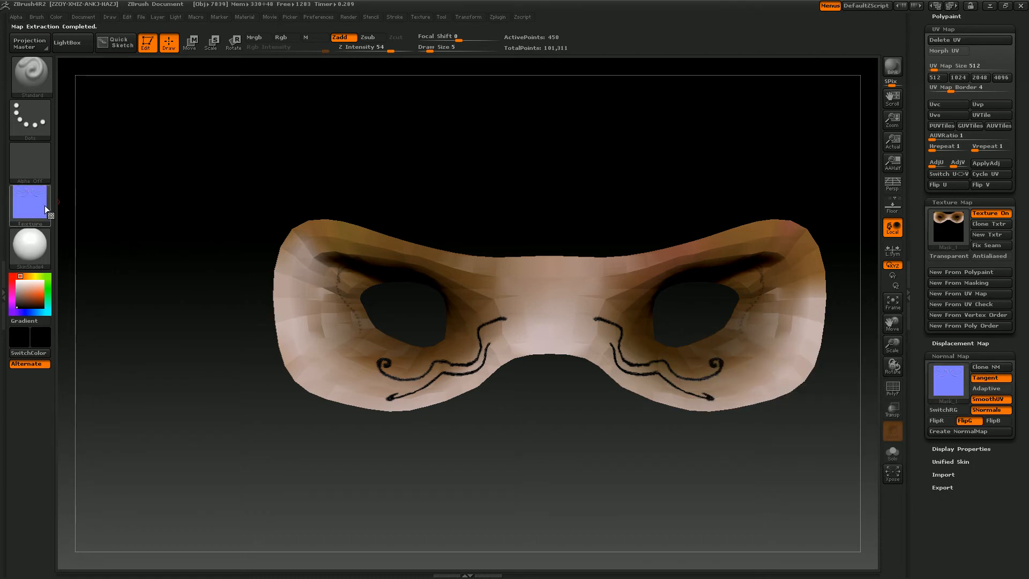
click(421, 17)
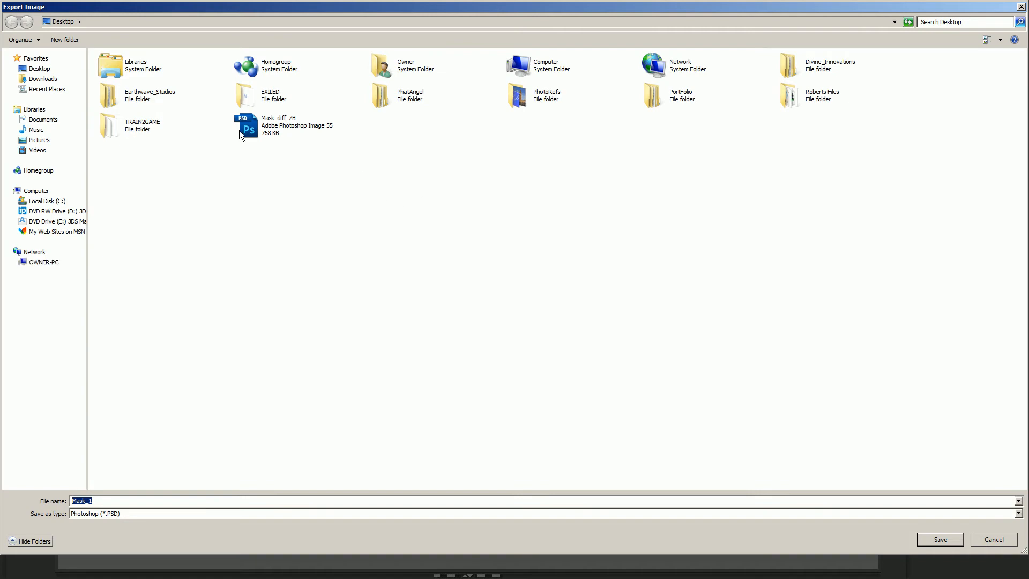
click(240, 130)
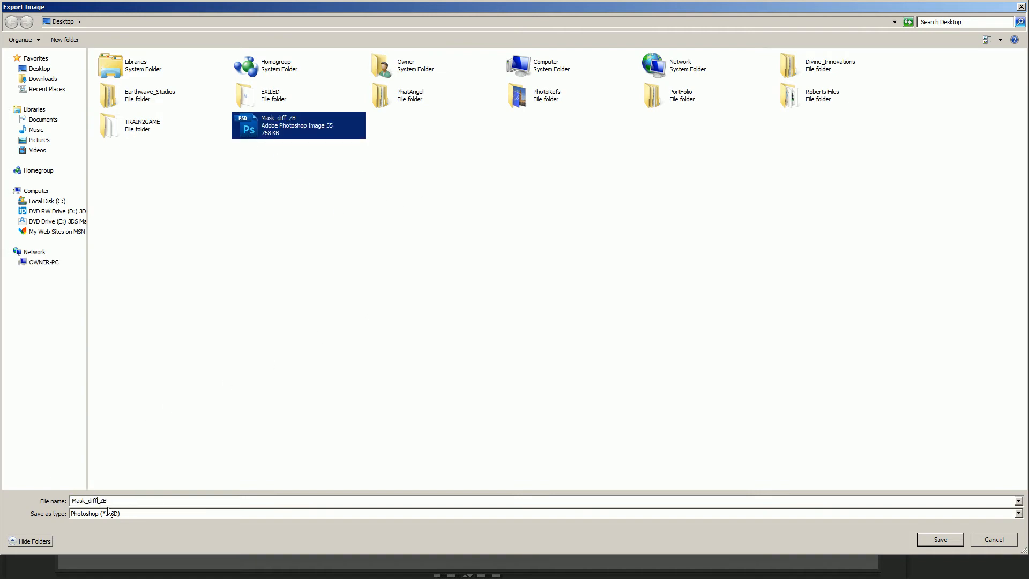
key(BackSpace)
key(BackSpace)
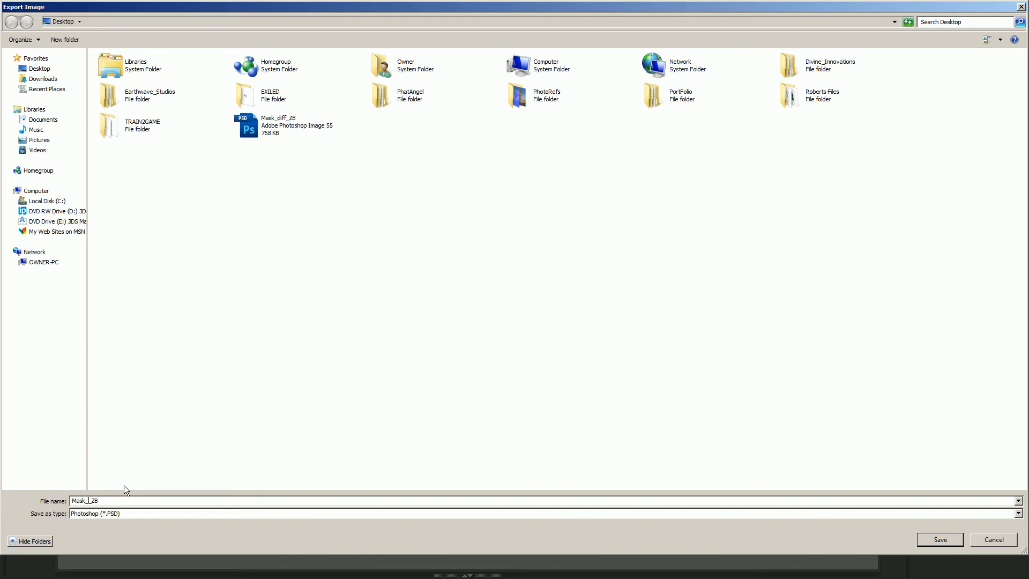
text(norm)
key(Return)
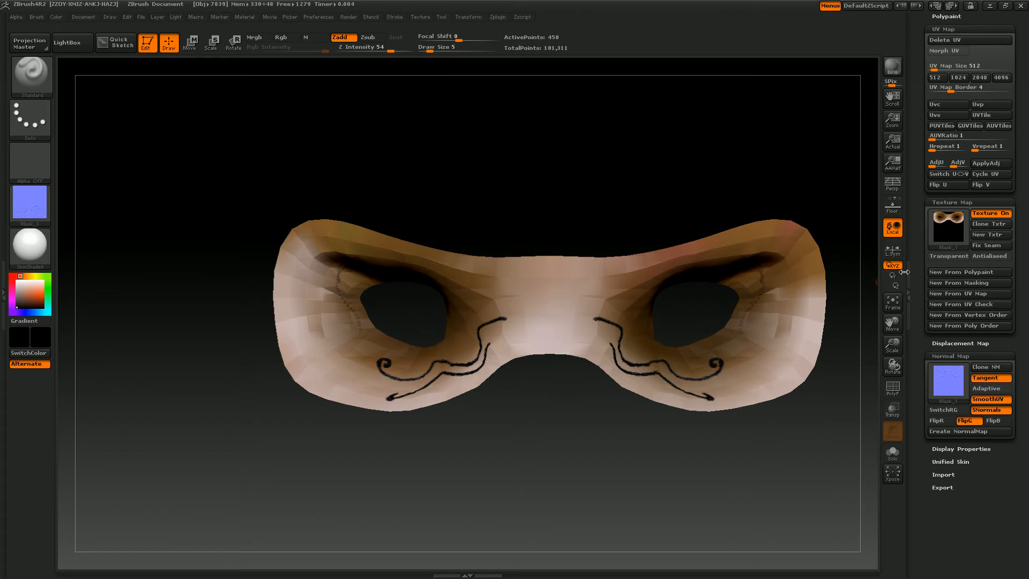
Turn off the mask's texture map display and raise the mesh to subdivision level 5
click(985, 213)
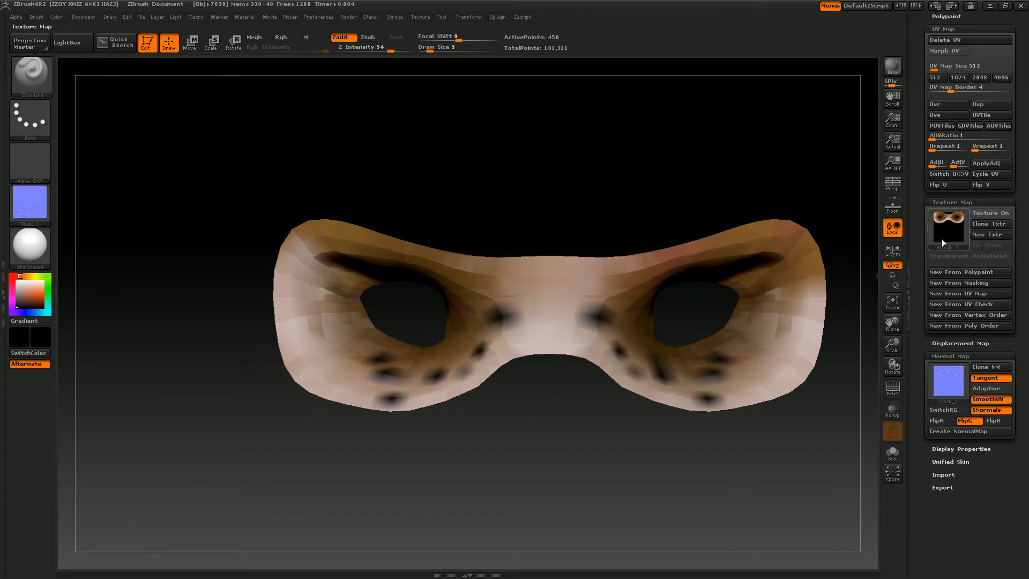
click(893, 303)
drag(893, 345, 917, 291)
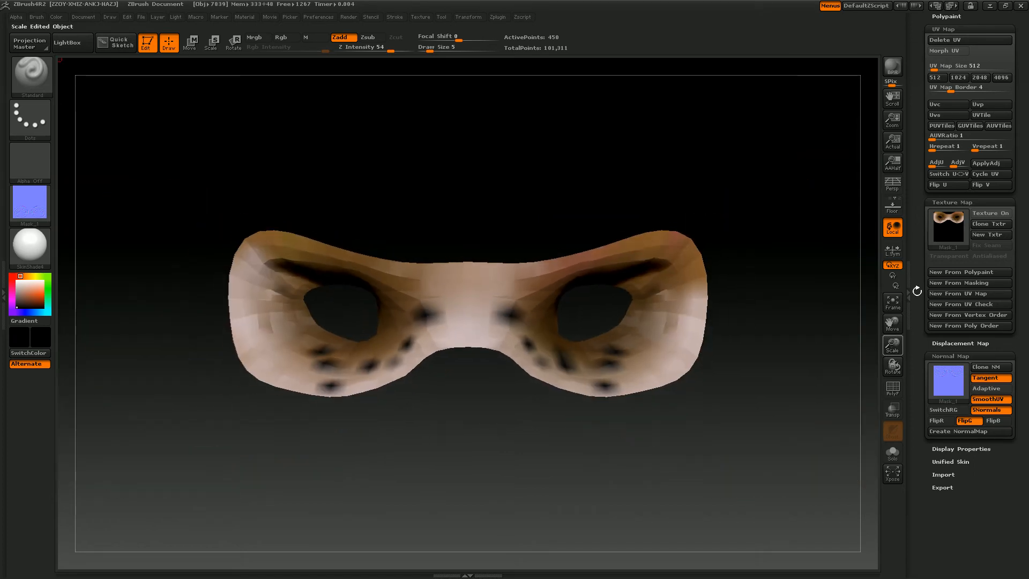
drag(918, 215, 915, 302)
drag(934, 142, 988, 144)
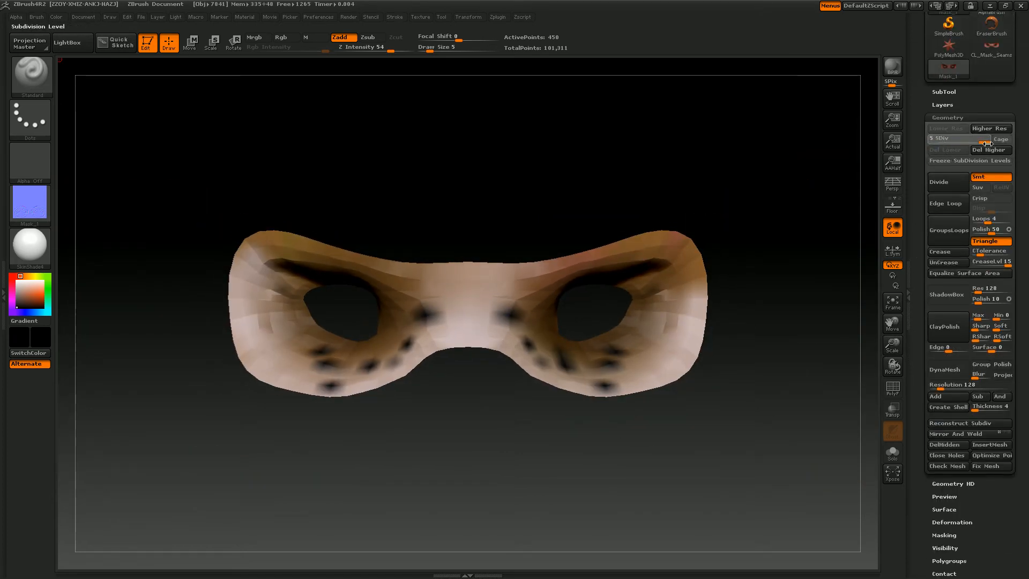
drag(918, 312, 942, 154)
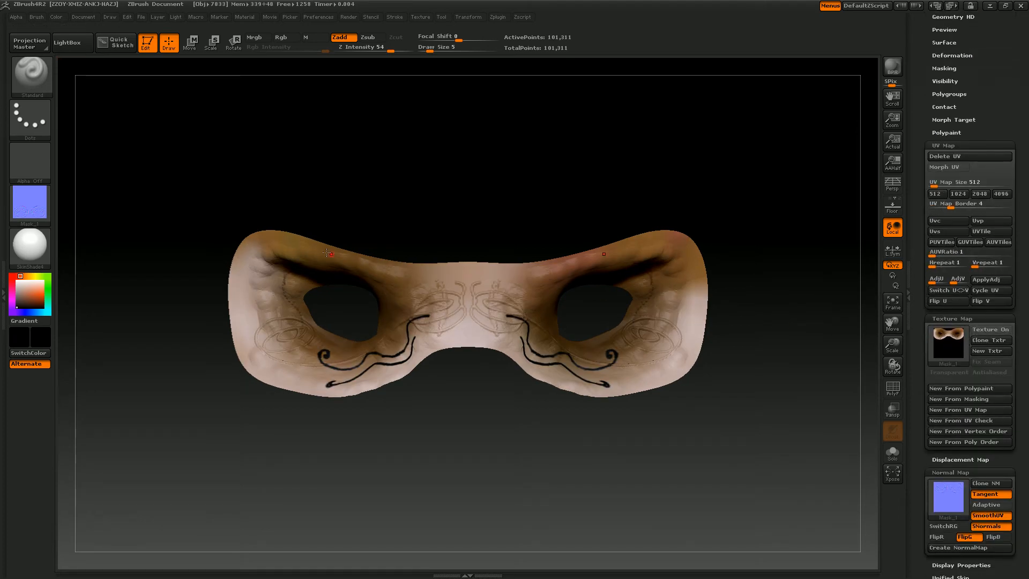
Clear the active normal map texture and fill the whole mask with neutral grey, RGB 120, 120, 120
drag(32, 291, 15, 292)
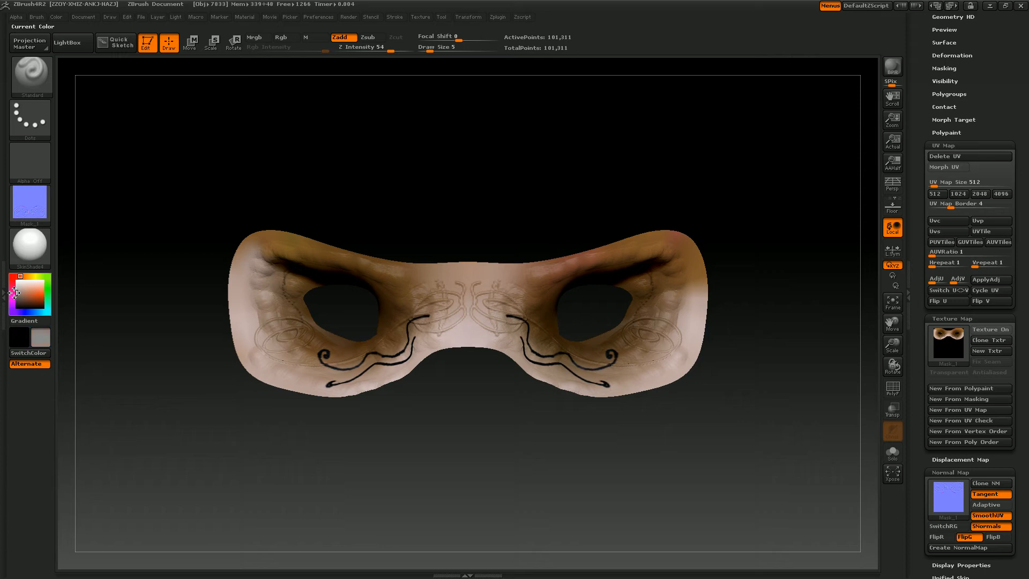
click(57, 17)
click(78, 217)
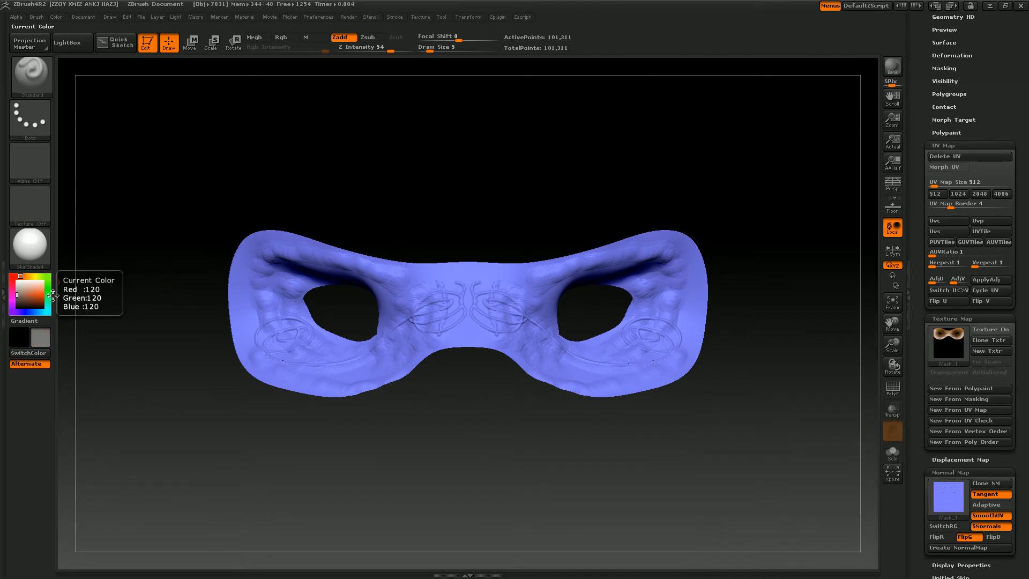
click(44, 212)
click(262, 367)
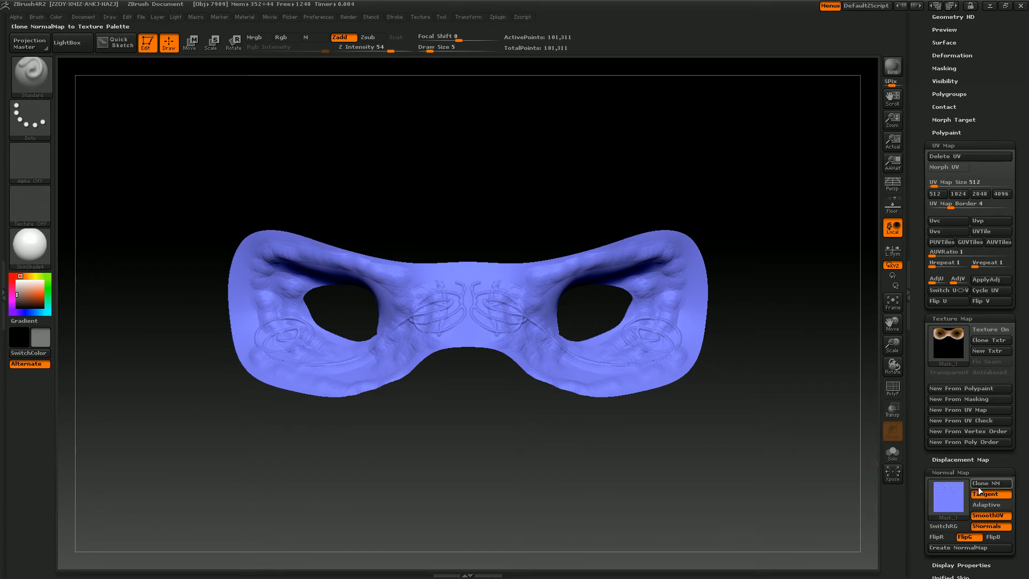
click(57, 16)
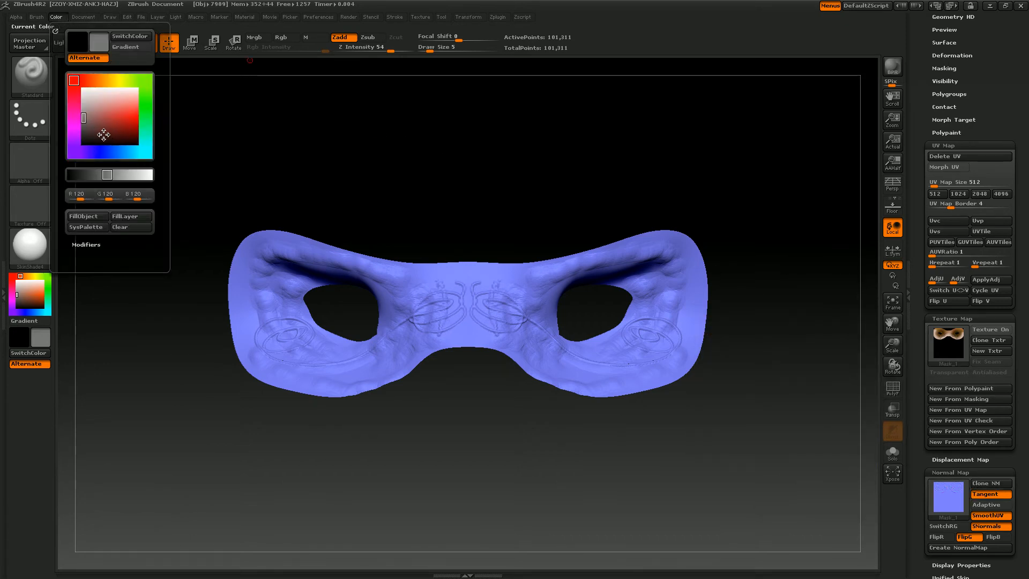
click(85, 216)
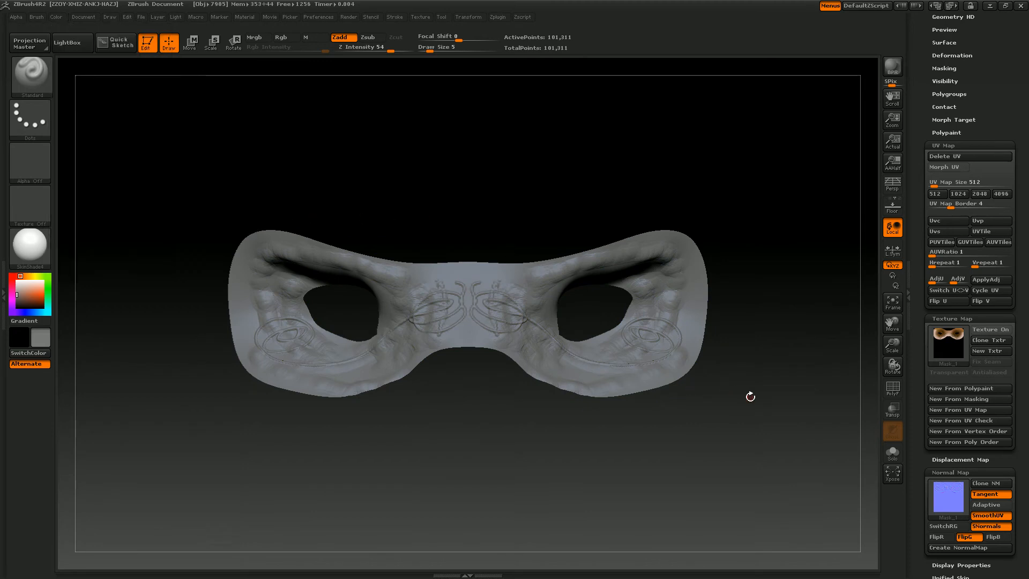
Paint black around both eye openings with draw size 118, using Rgb at intensity 100 with Zadd off
mouse_move(751, 396)
mouse_down()
mouse_move(737, 405)
mouse_move(745, 407)
mouse_up()
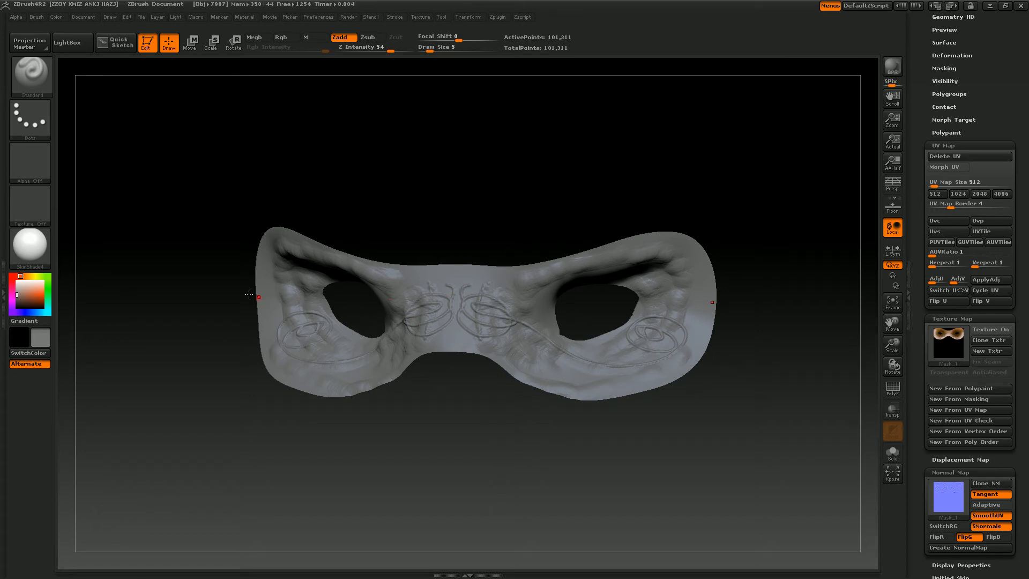
click(17, 307)
drag(429, 56, 471, 52)
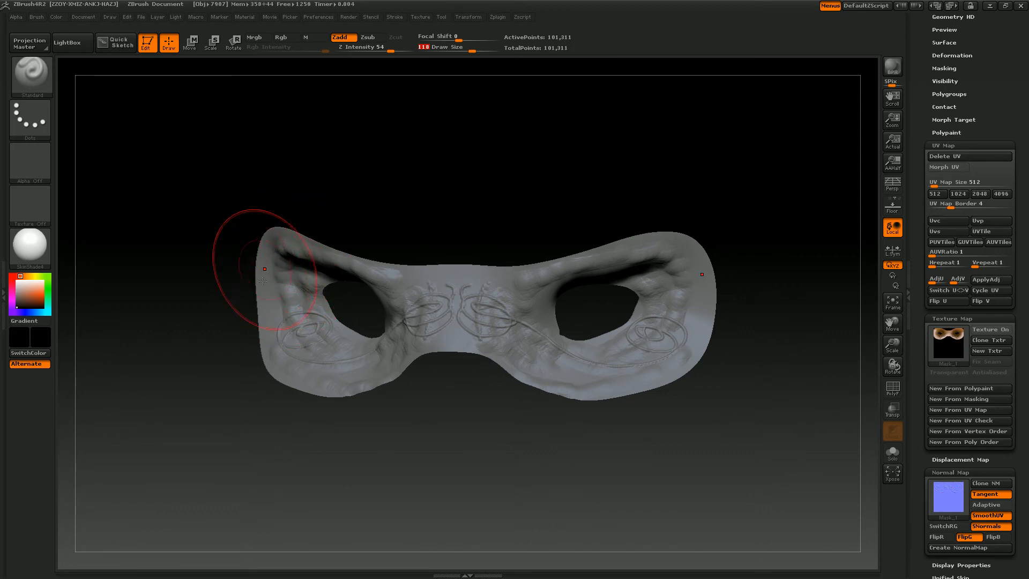
mouse_move(462, 409)
mouse_down()
mouse_move(360, 296)
mouse_move(322, 298)
mouse_move(364, 322)
mouse_move(368, 310)
mouse_up()
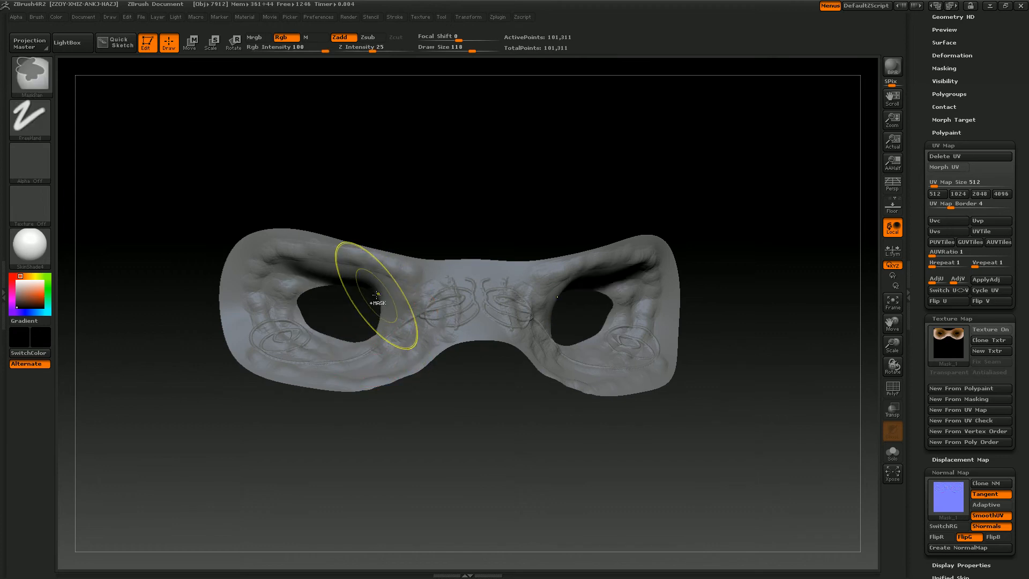
click(342, 39)
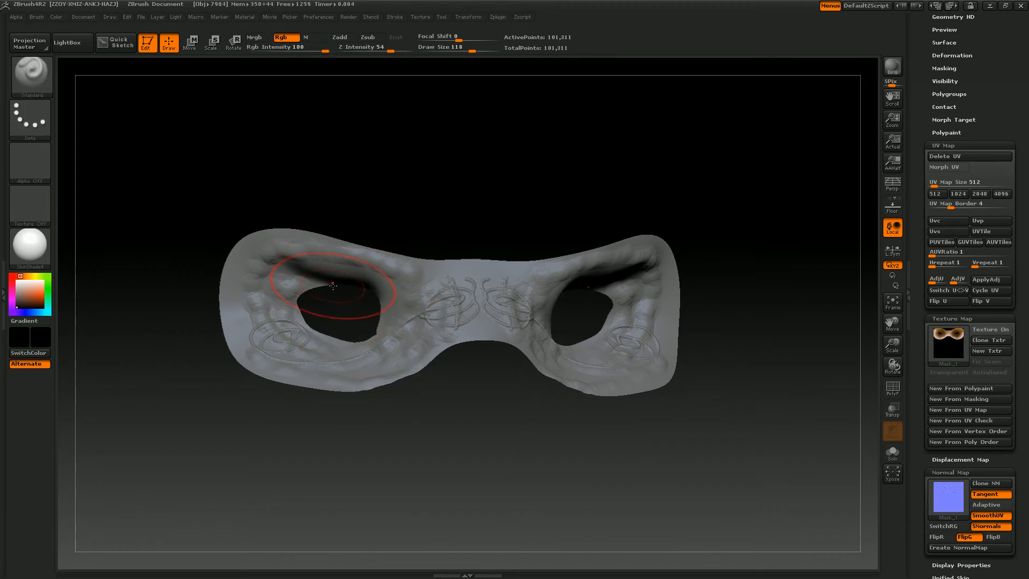
mouse_move(332, 286)
mouse_down()
mouse_move(294, 275)
mouse_move(351, 346)
mouse_move(396, 301)
mouse_move(371, 322)
mouse_move(284, 338)
mouse_move(352, 332)
mouse_move(388, 296)
mouse_move(385, 317)
mouse_up()
drag(303, 306, 358, 320)
drag(425, 413, 417, 429)
drag(295, 294, 290, 310)
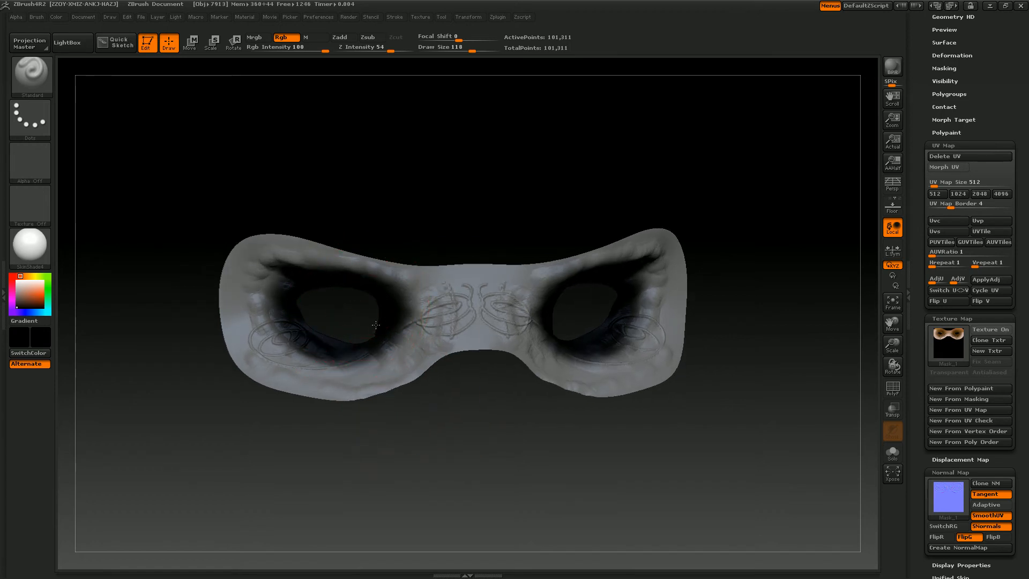
drag(381, 322, 409, 329)
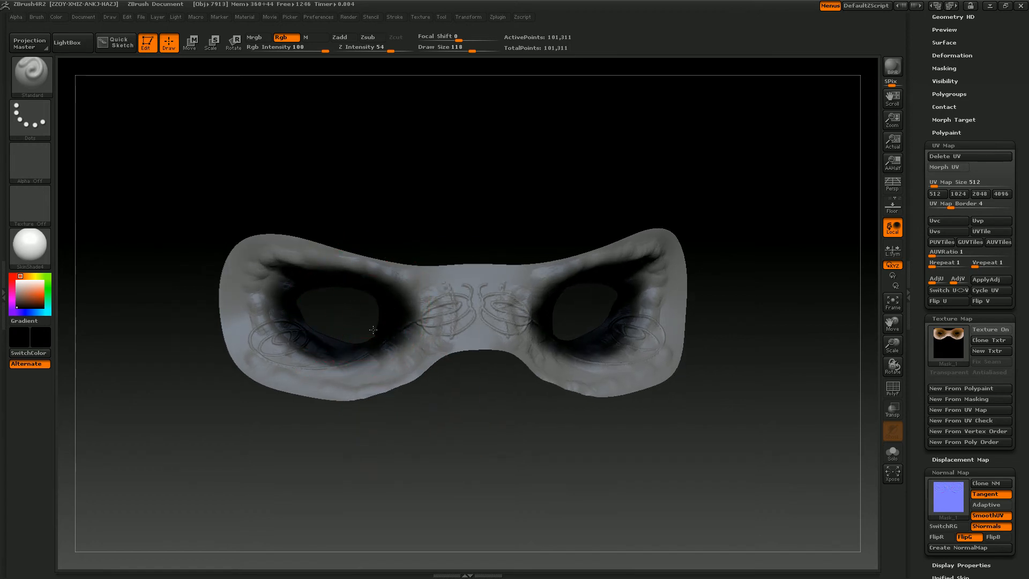
Paint white highlights on the nose bridge, lower cheeks and outer edges of the mask
click(20, 277)
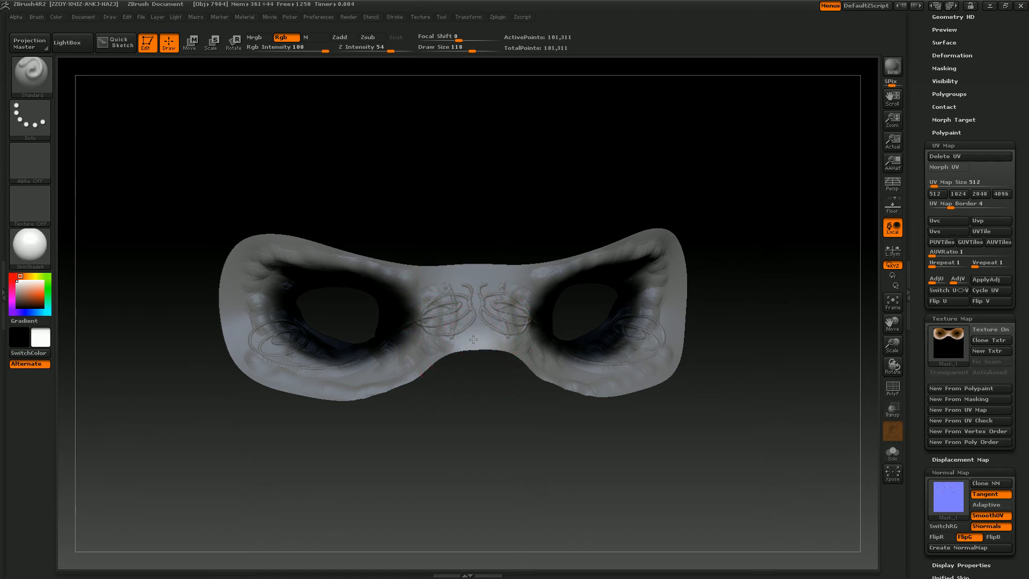
mouse_move(474, 338)
mouse_down()
mouse_move(475, 289)
mouse_move(477, 332)
mouse_up()
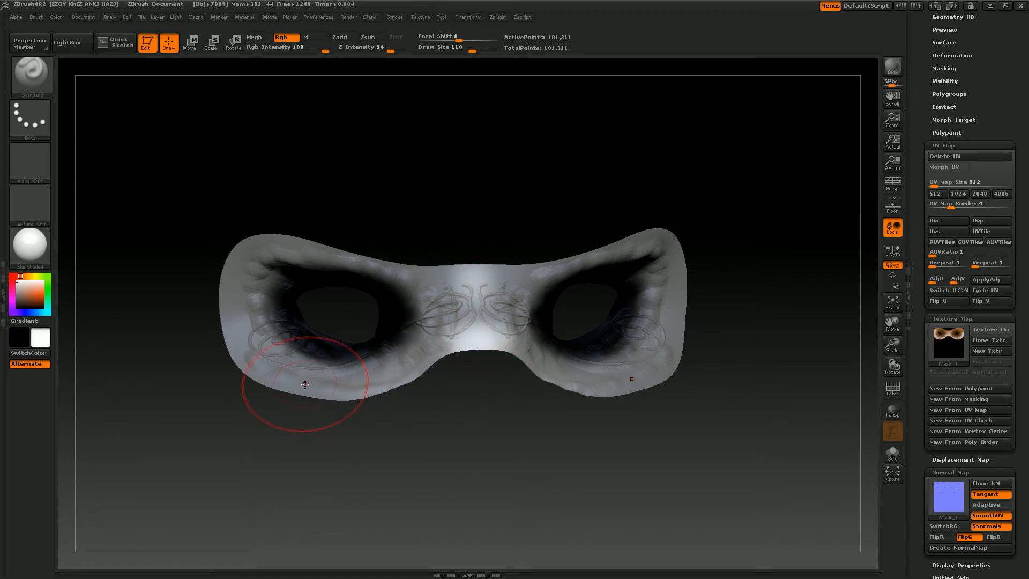
mouse_move(300, 381)
mouse_down()
mouse_move(252, 370)
mouse_move(228, 310)
mouse_move(263, 241)
mouse_up()
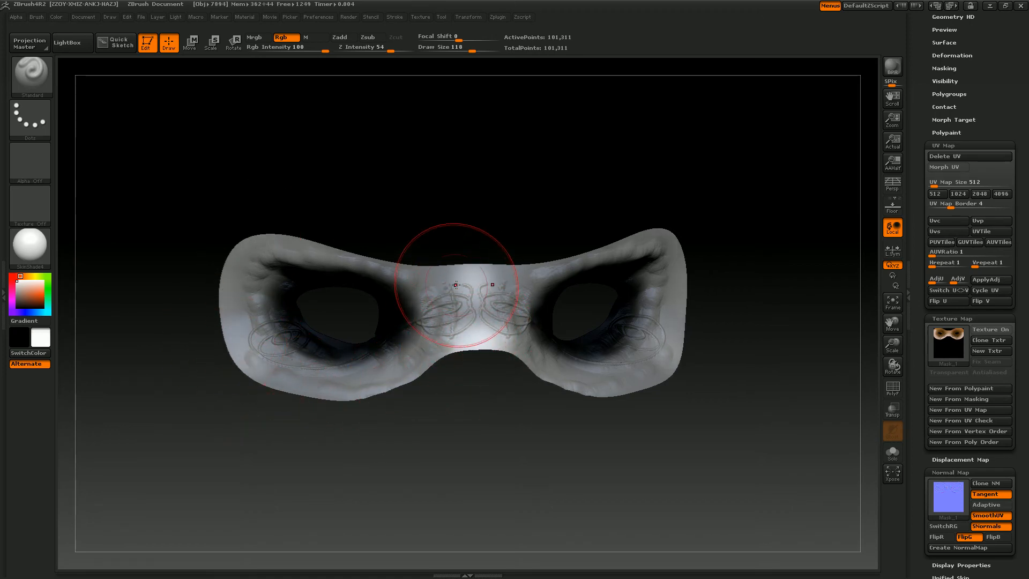
mouse_move(456, 285)
mouse_down()
mouse_move(443, 349)
mouse_move(551, 379)
mouse_move(619, 381)
mouse_move(685, 262)
mouse_up()
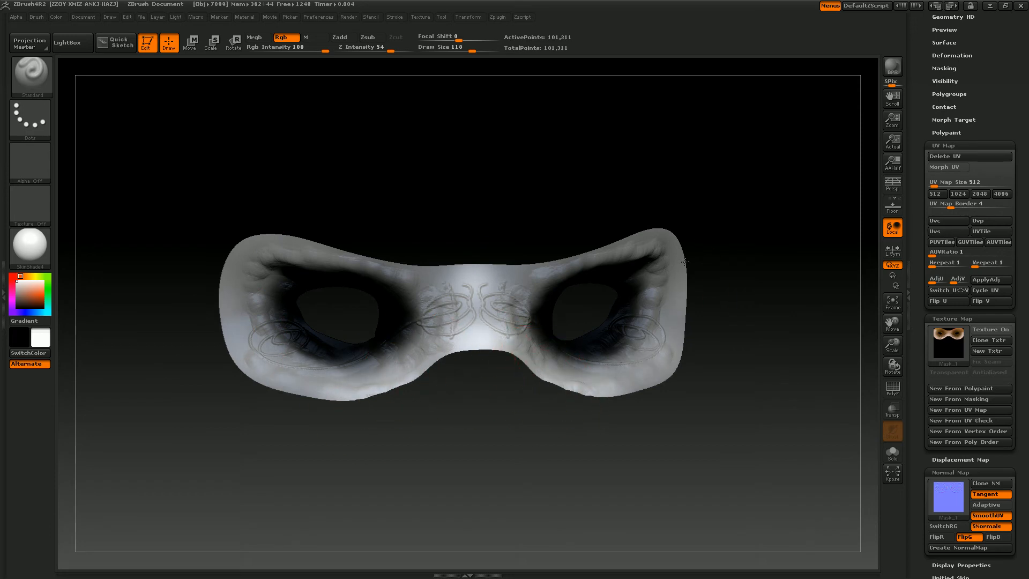
drag(598, 431, 585, 409)
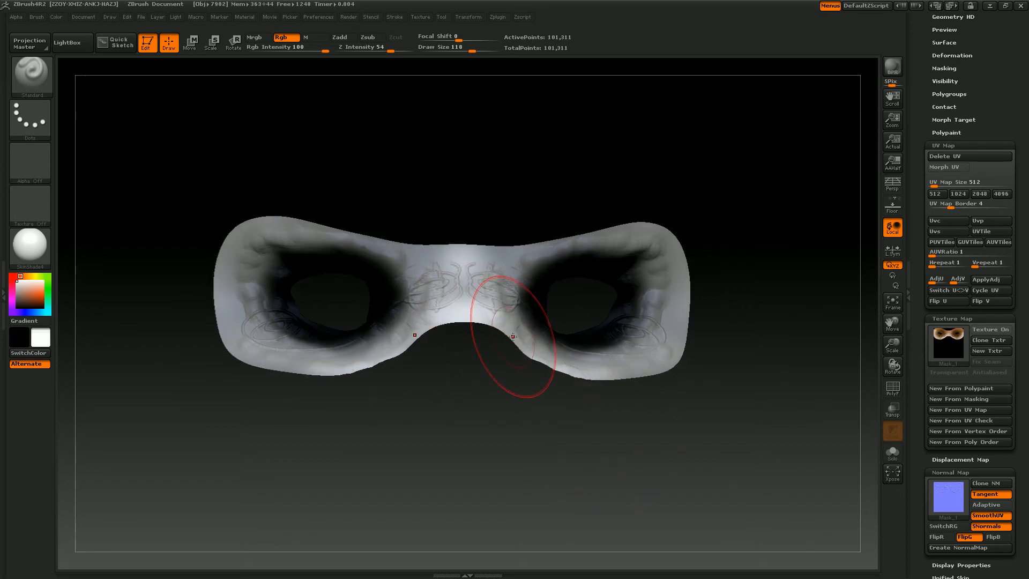
mouse_move(514, 339)
mouse_down()
mouse_move(604, 364)
mouse_move(666, 326)
mouse_move(686, 299)
mouse_up()
mouse_move(535, 440)
mouse_down()
mouse_move(537, 423)
mouse_move(515, 422)
mouse_up()
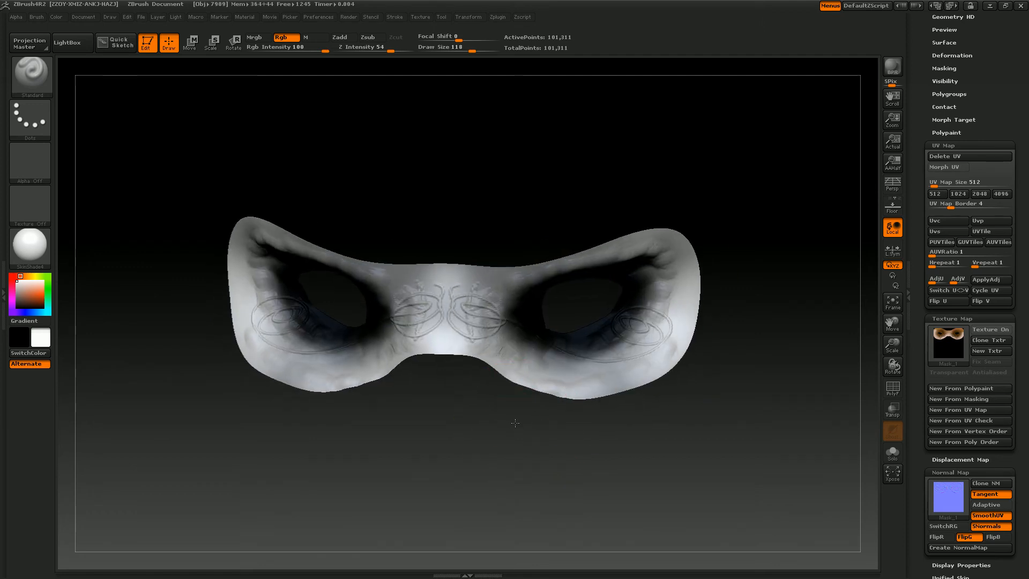
Mask the mesh by cavity at intensity 100 and invert the resulting mask
scroll(942, 209, up, 3)
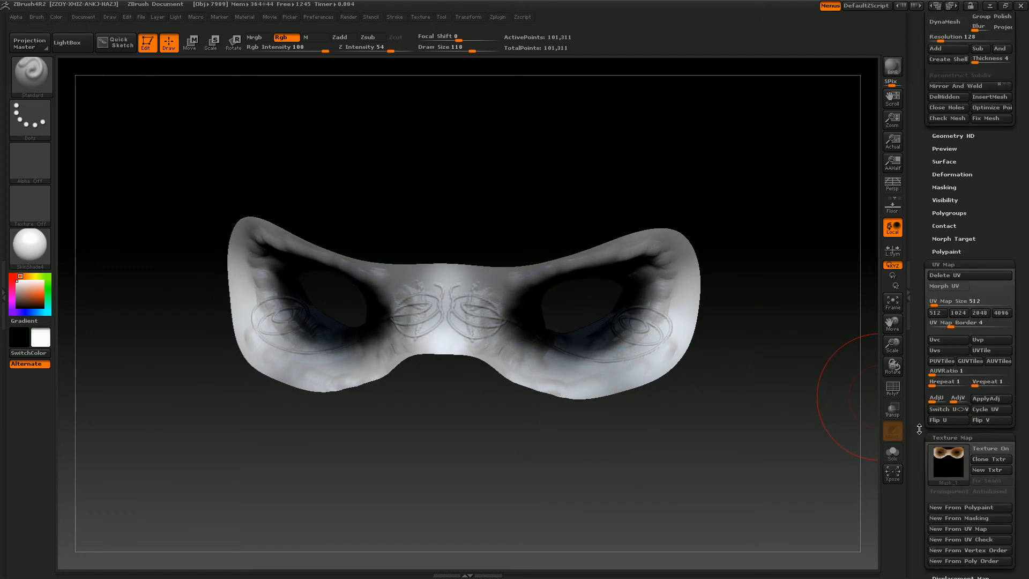
click(944, 187)
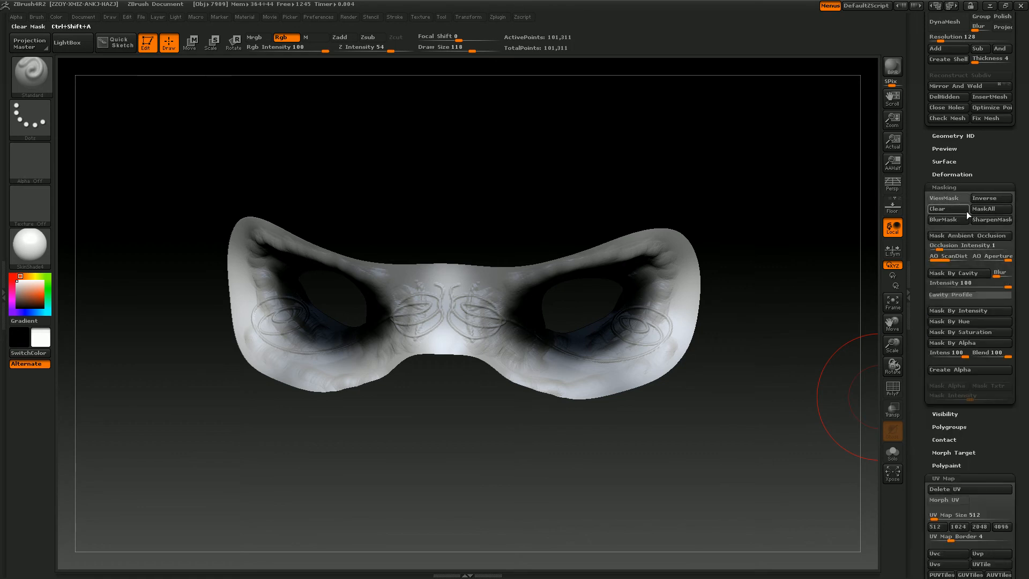
click(969, 272)
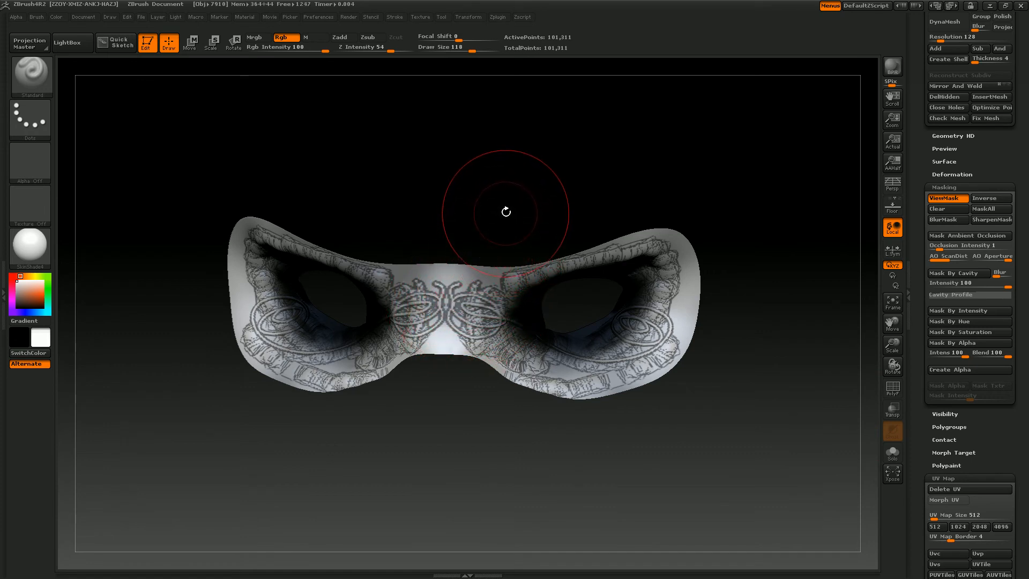
key(ctrl)
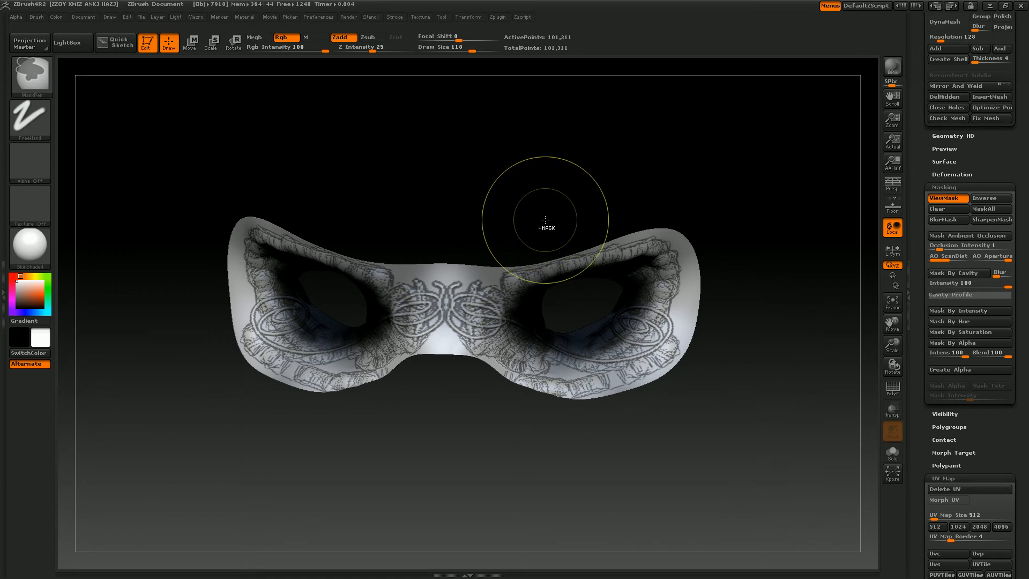
ctrl+click(545, 220)
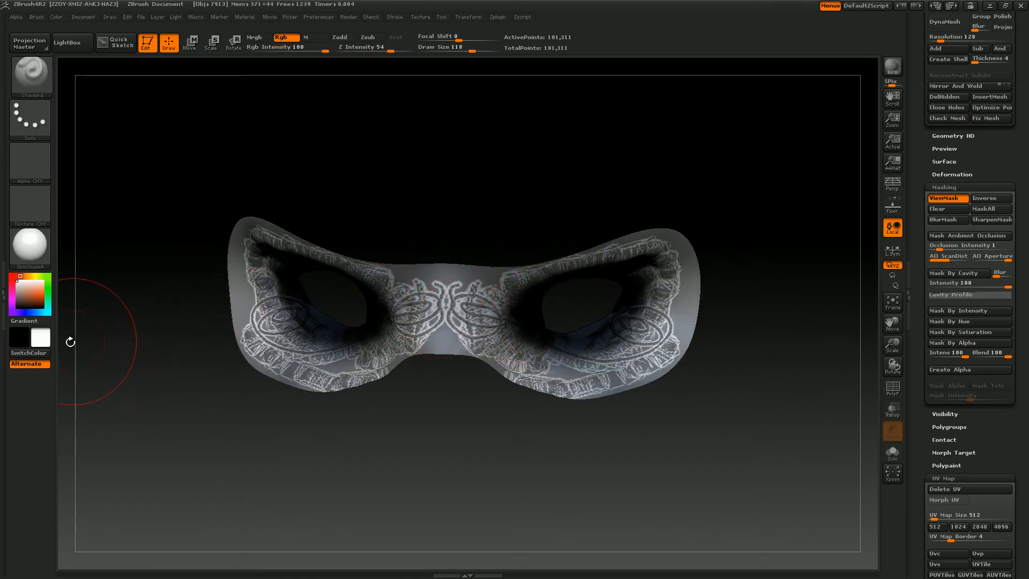
Paint the unmasked cavity lines black across the nose bridge, cheeks and eye surrounds
click(17, 308)
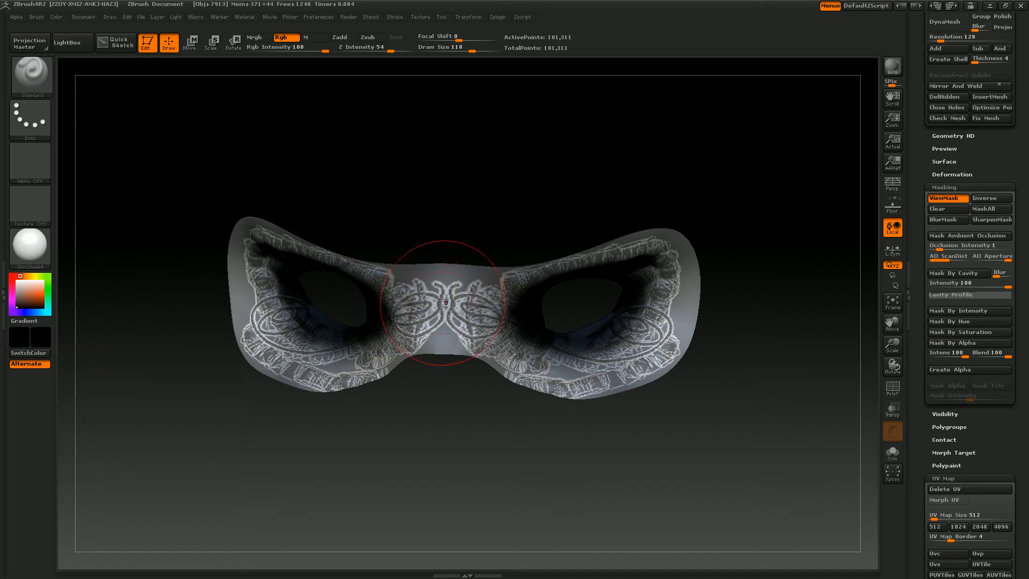
mouse_move(443, 304)
mouse_down()
mouse_move(404, 347)
mouse_move(356, 370)
mouse_move(267, 360)
mouse_move(249, 321)
mouse_move(279, 309)
mouse_move(252, 284)
mouse_move(247, 231)
mouse_move(294, 237)
mouse_move(439, 289)
mouse_move(472, 343)
mouse_move(557, 366)
mouse_move(679, 298)
mouse_up()
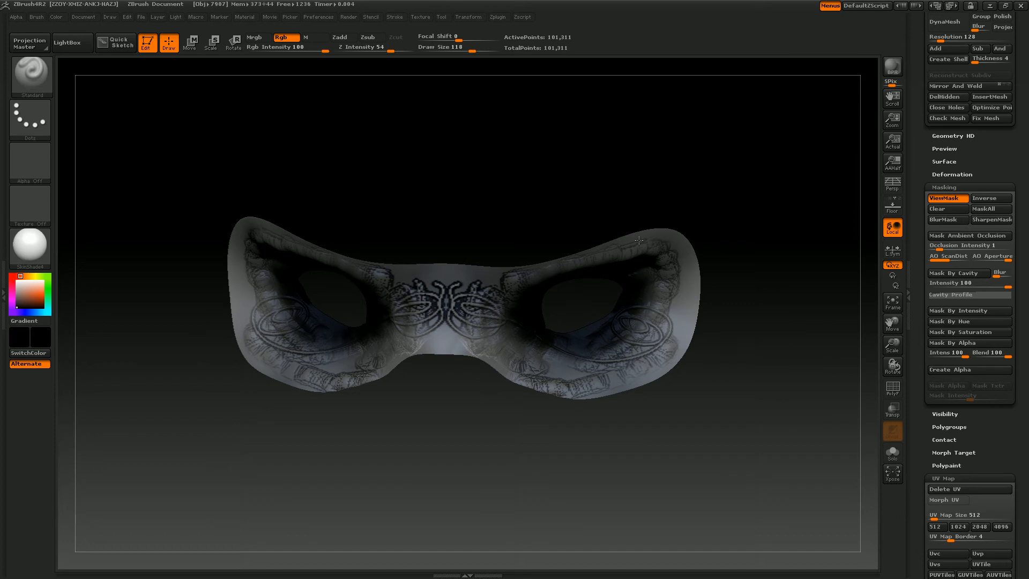
Soften the painted colour on the nose bridge ornament using the Smooth brush with Rgb Intensity 9 and Z Intensity 8
key(shift)
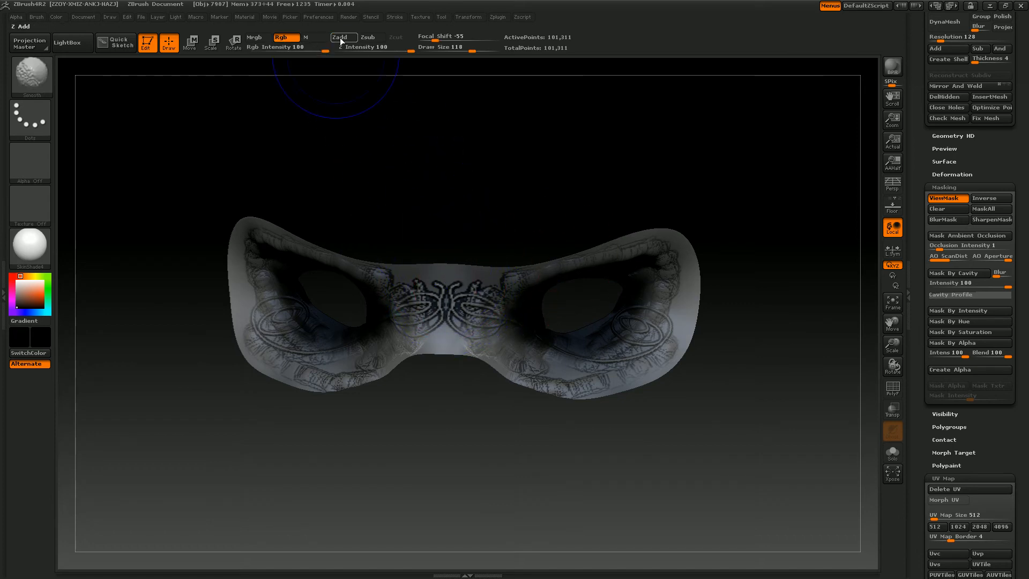
shift+drag(428, 286, 451, 297)
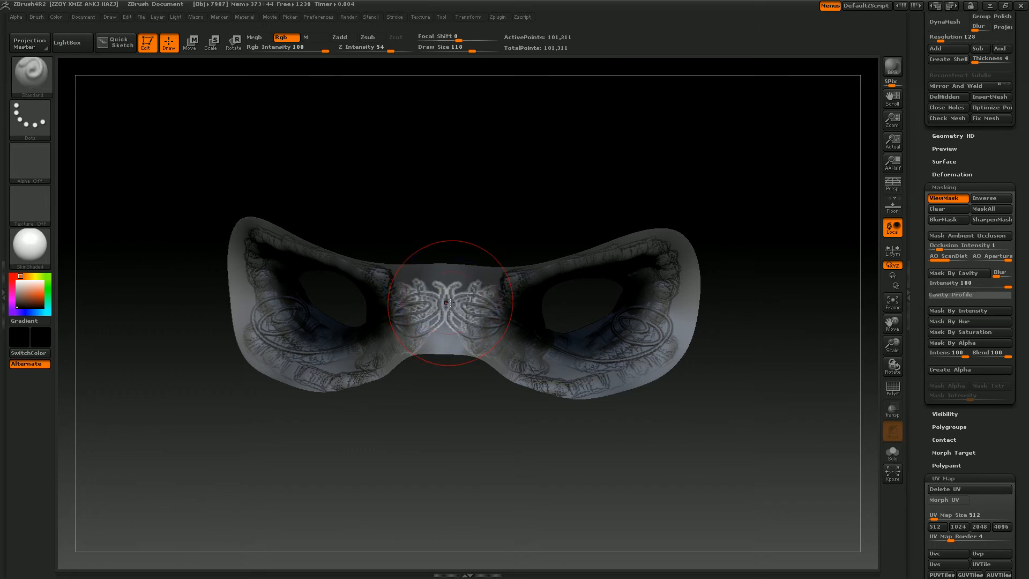
key(ctrl+z)
key(shift)
shift+drag(370, 48, 304, 49)
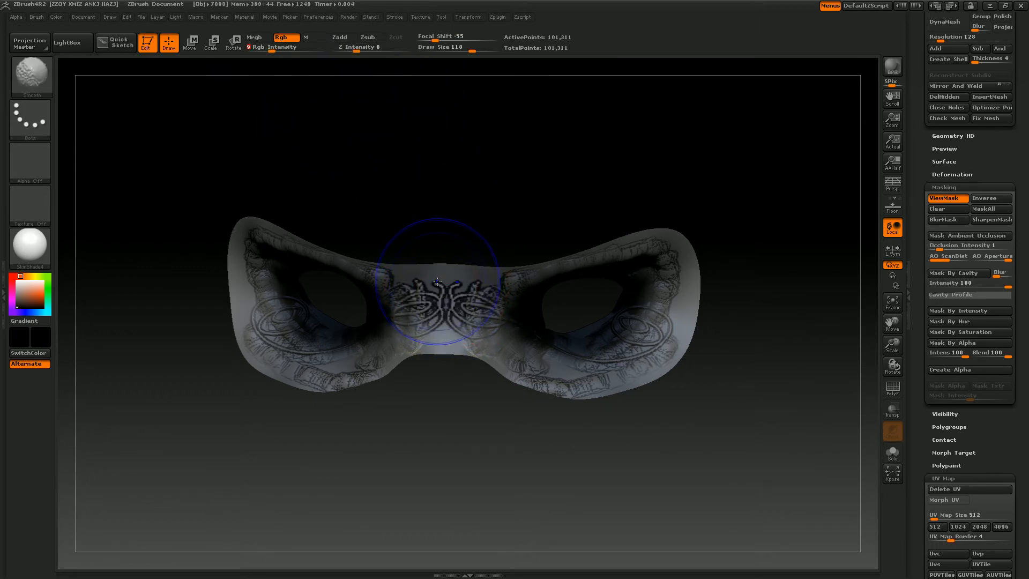
mouse_move(446, 284)
shift+mouse_down()
mouse_move(440, 300)
mouse_move(420, 294)
shift+mouse_up()
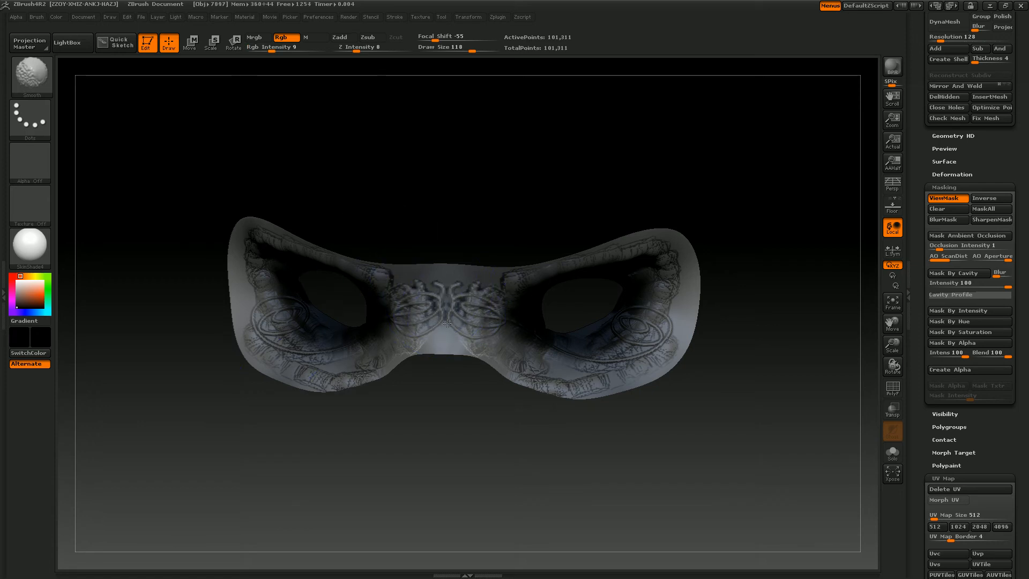
key(ctrl+z)
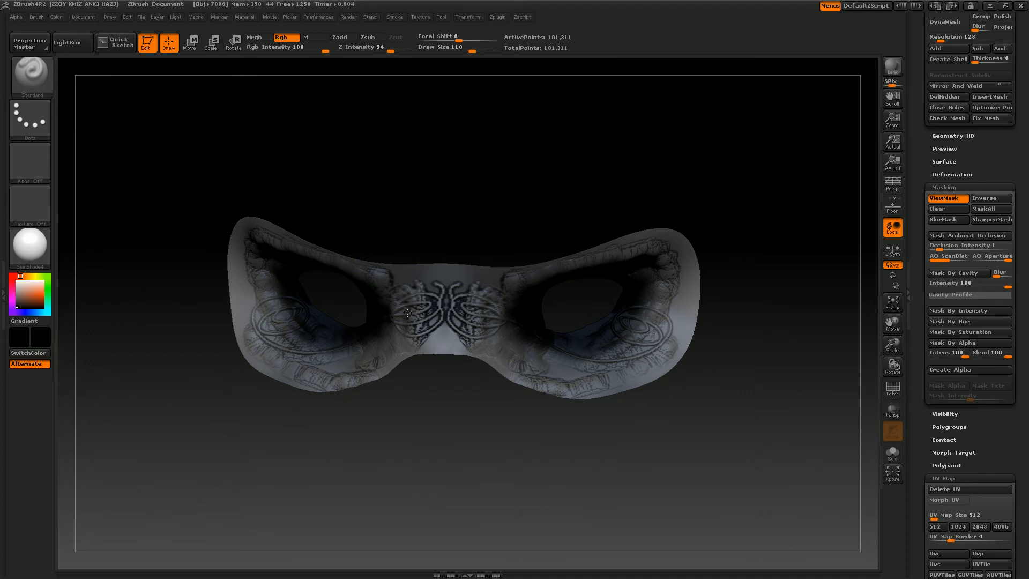
mouse_move(407, 312)
shift+mouse_down()
mouse_move(413, 338)
mouse_move(415, 316)
shift+mouse_up()
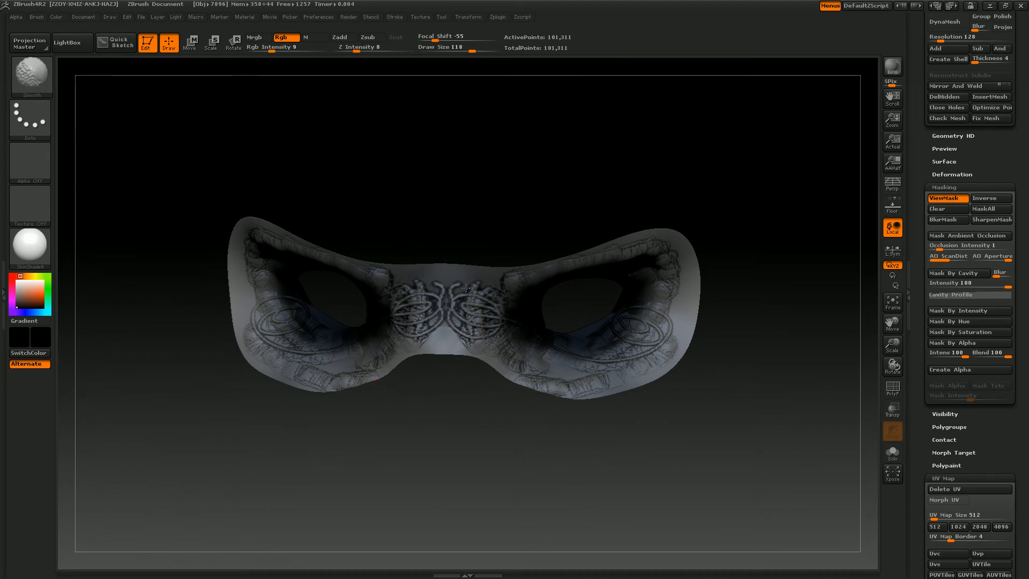
Invert the mask again and paint the raised loops beside the nose bridge white
key(ctrl)
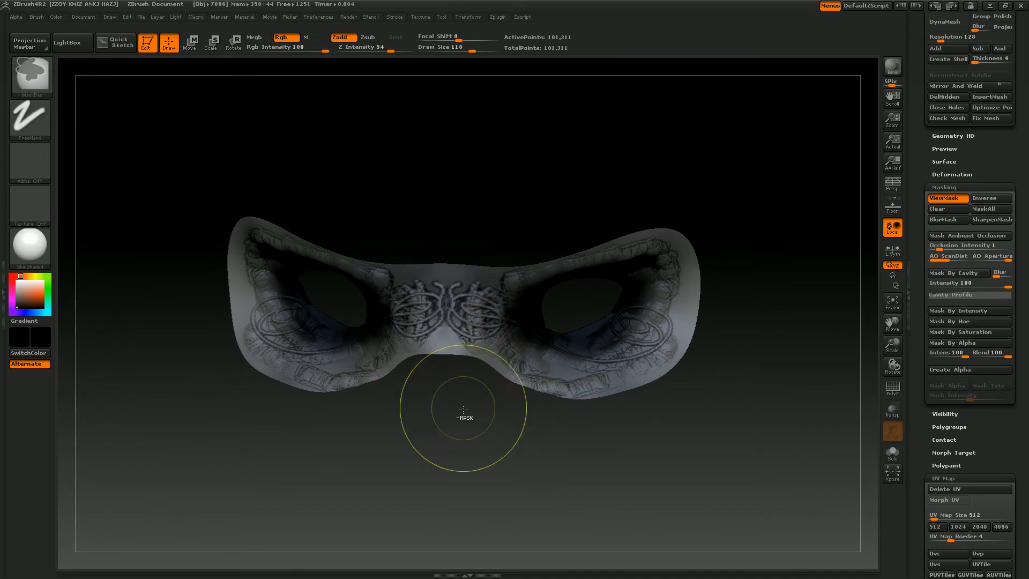
ctrl+drag(469, 418, 471, 424)
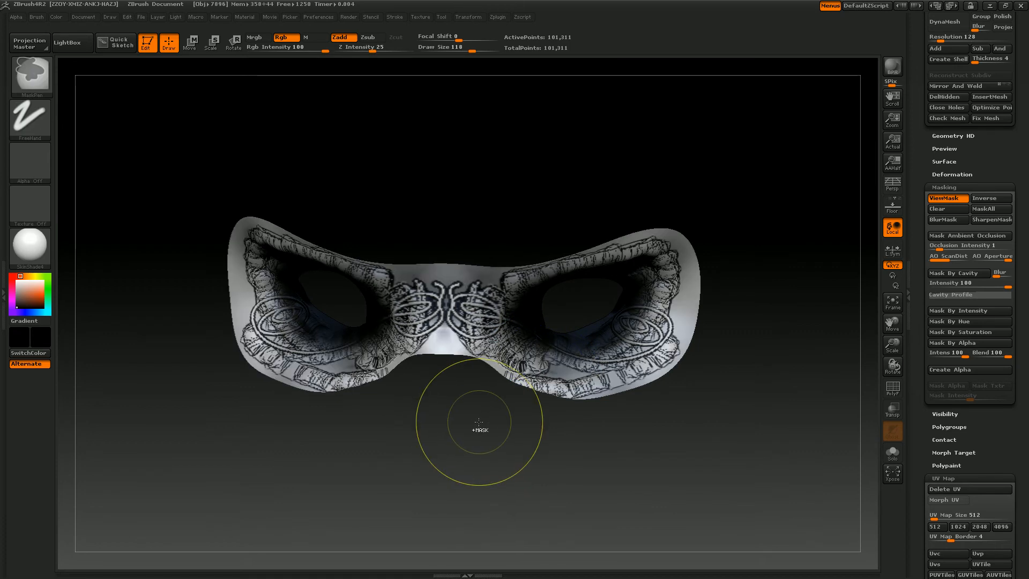
drag(34, 288, 13, 276)
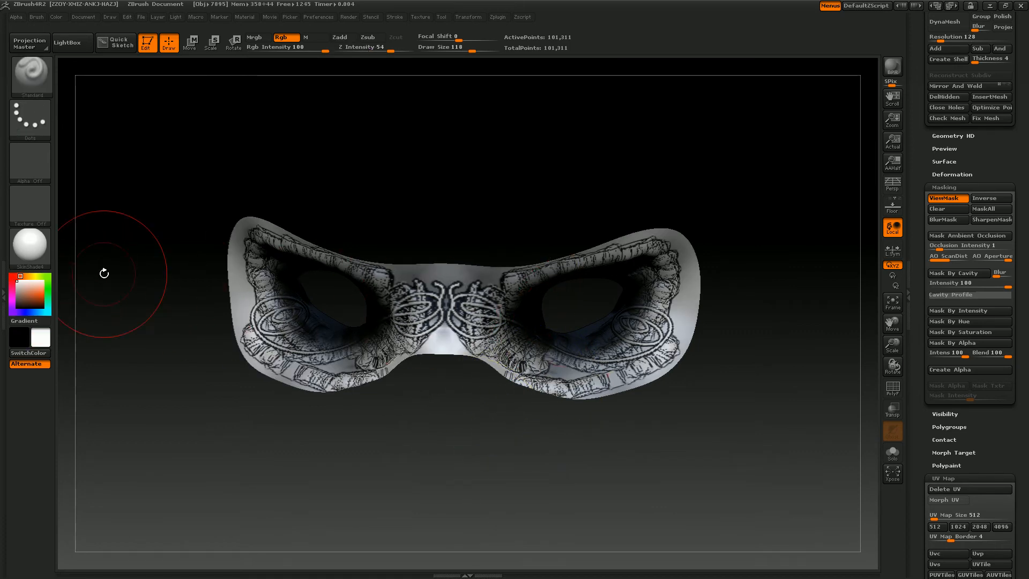
drag(437, 312, 419, 330)
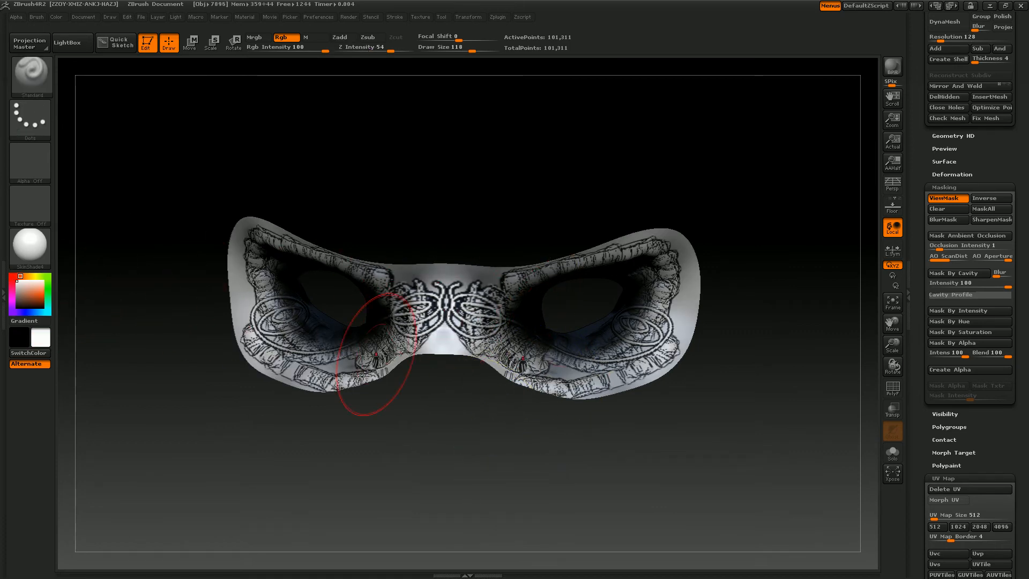
key(ctrl)
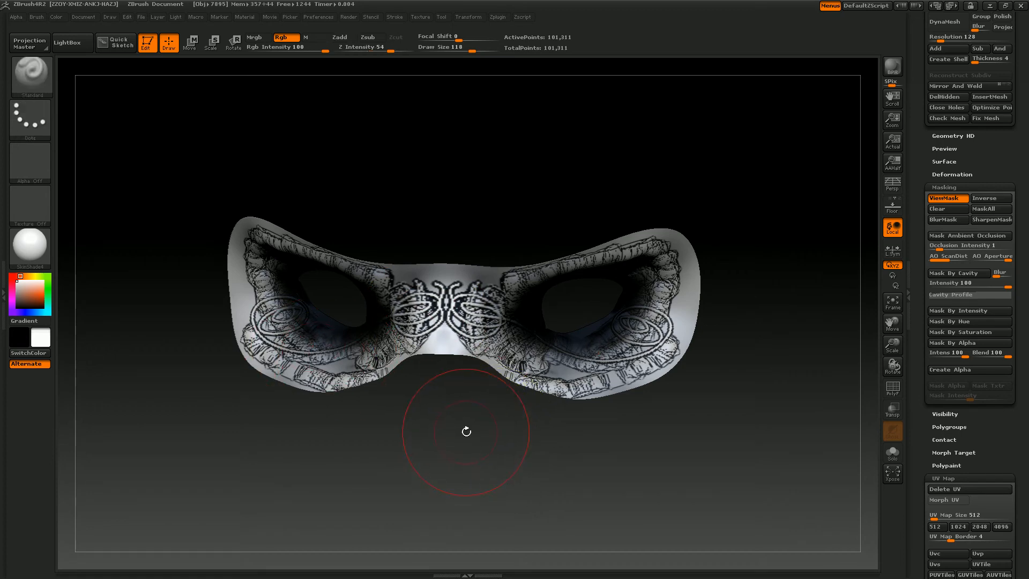
Clear the mask, turn off its display and lightly smooth the painted colour around the eyes and cheeks
ctrl+drag(439, 421, 496, 465)
key(ctrl+h)
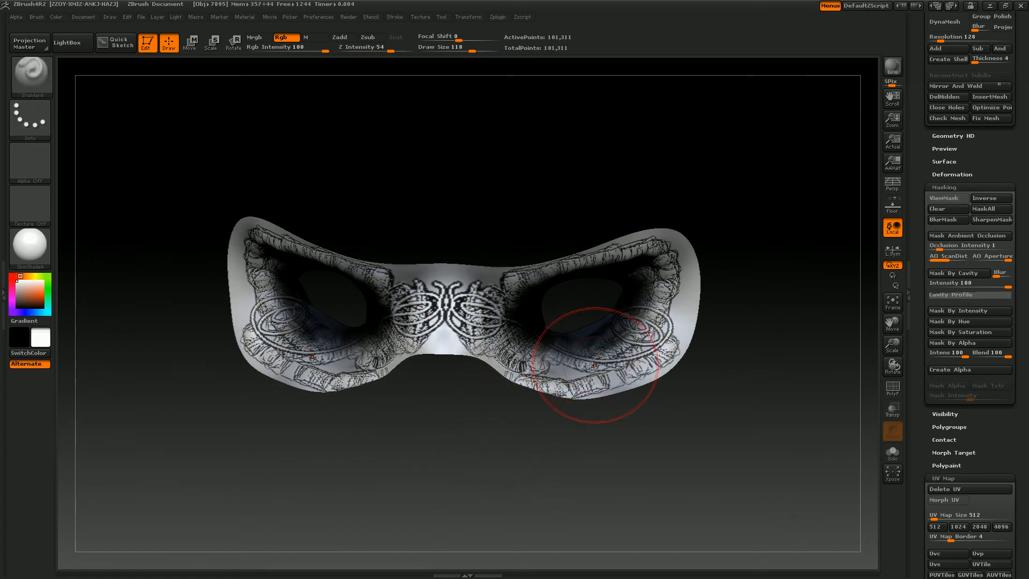
key(shift)
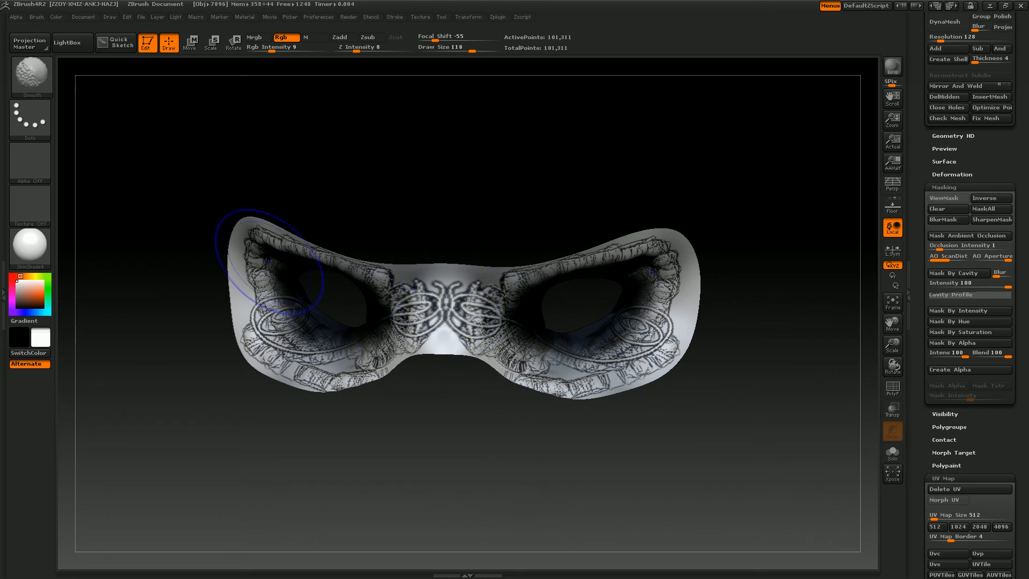
shift+drag(273, 324, 261, 317)
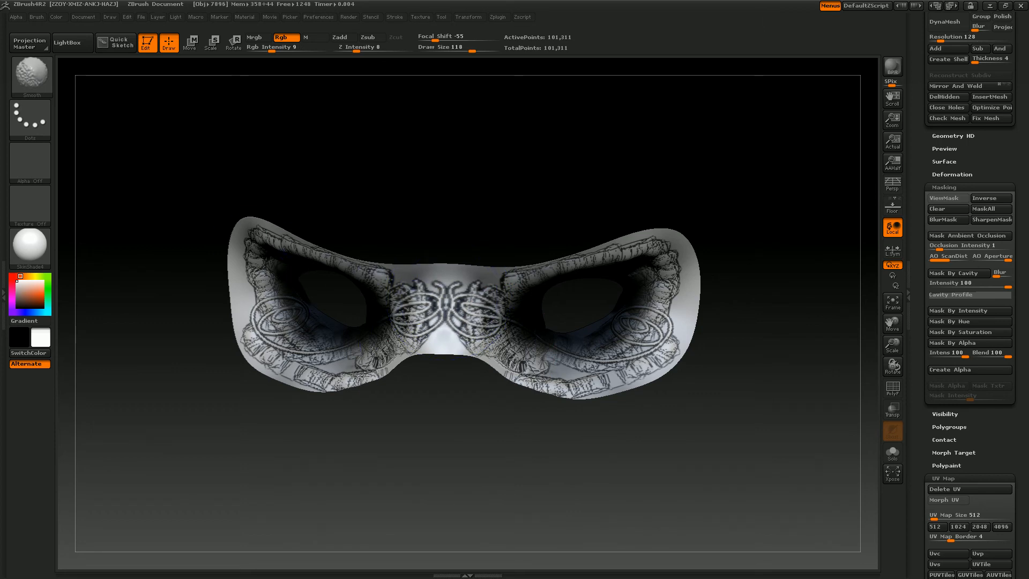
shift+drag(387, 362, 370, 377)
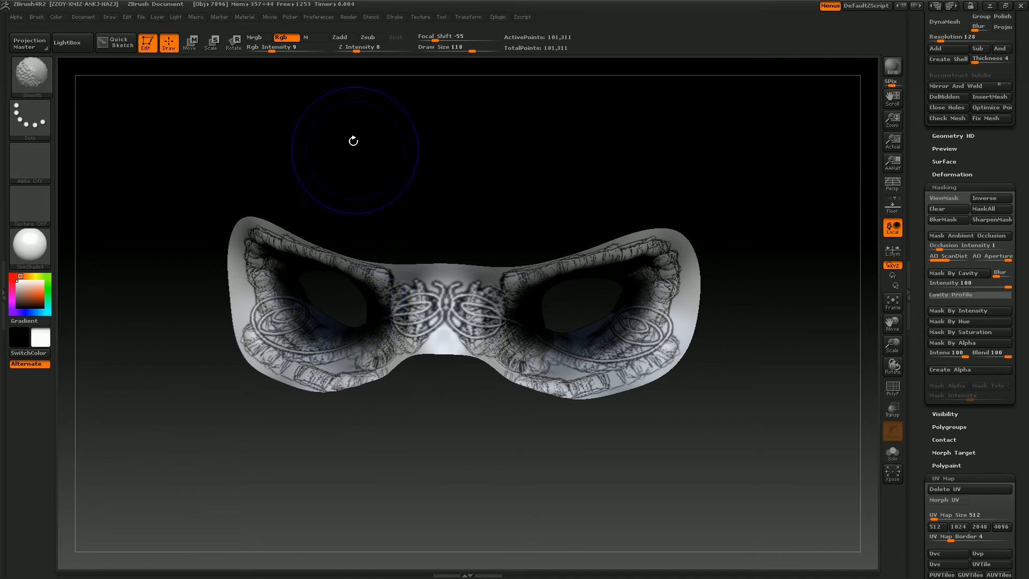
Raise the Smooth brush's Rgb Intensity to 33 and soften the paint across the eye surrounds and nose bridge
shift+click(292, 50)
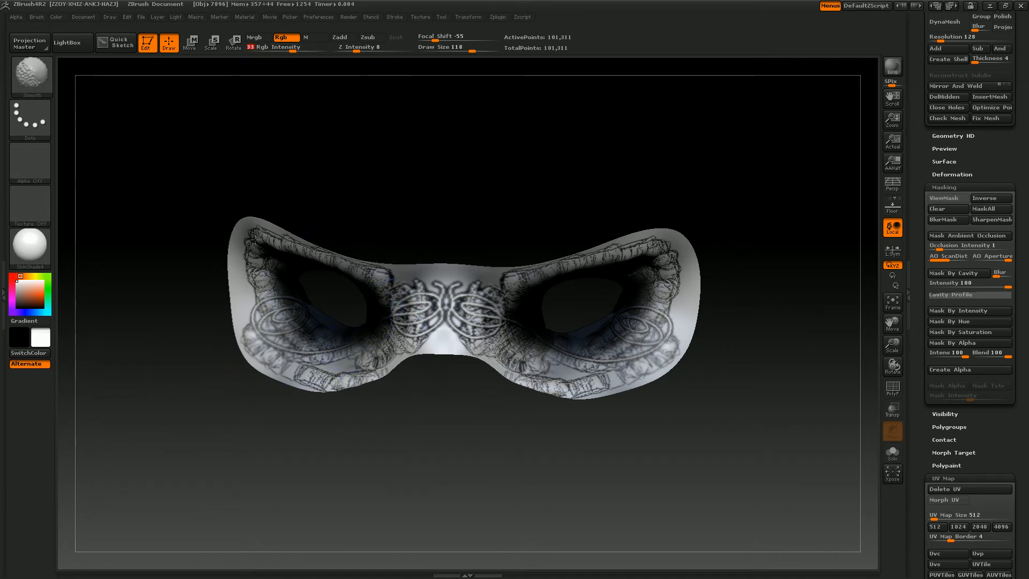
mouse_move(265, 239)
shift+mouse_down()
mouse_move(325, 254)
mouse_move(446, 315)
mouse_move(493, 319)
shift+mouse_up()
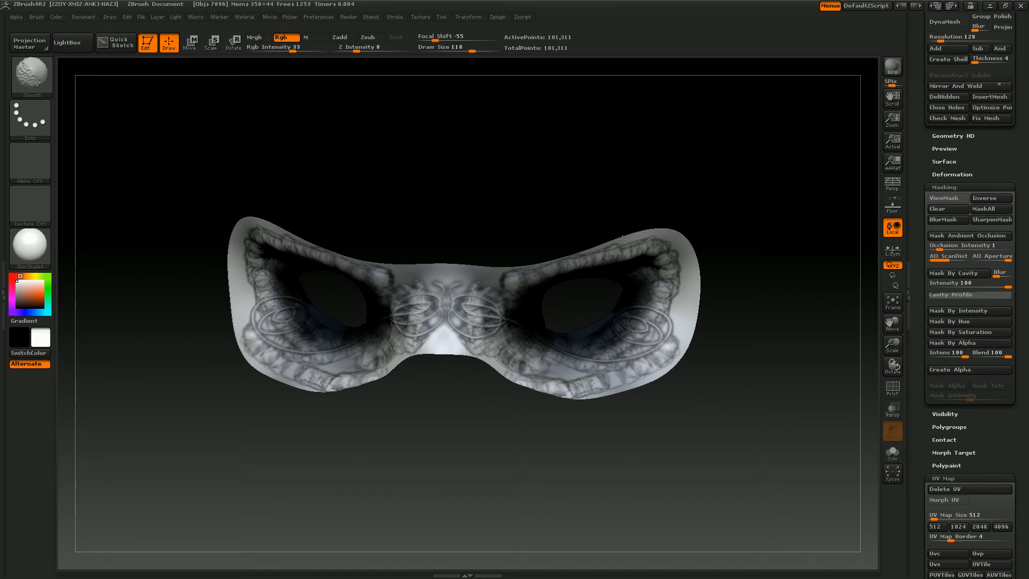
mouse_move(471, 220)
mouse_down()
mouse_move(696, 431)
mouse_move(595, 357)
mouse_up()
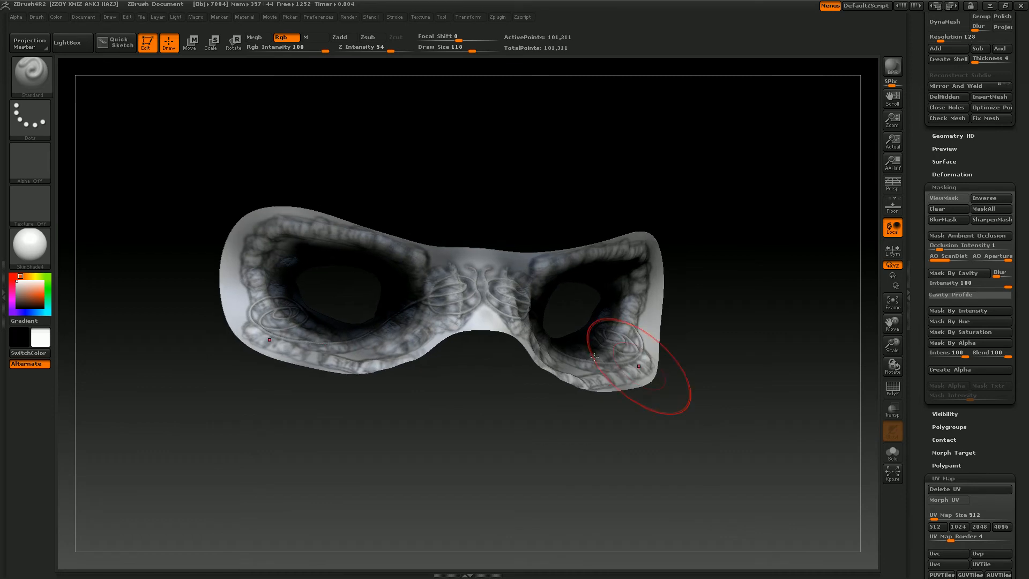
mouse_move(455, 402)
mouse_down()
mouse_move(481, 429)
mouse_move(450, 410)
mouse_up()
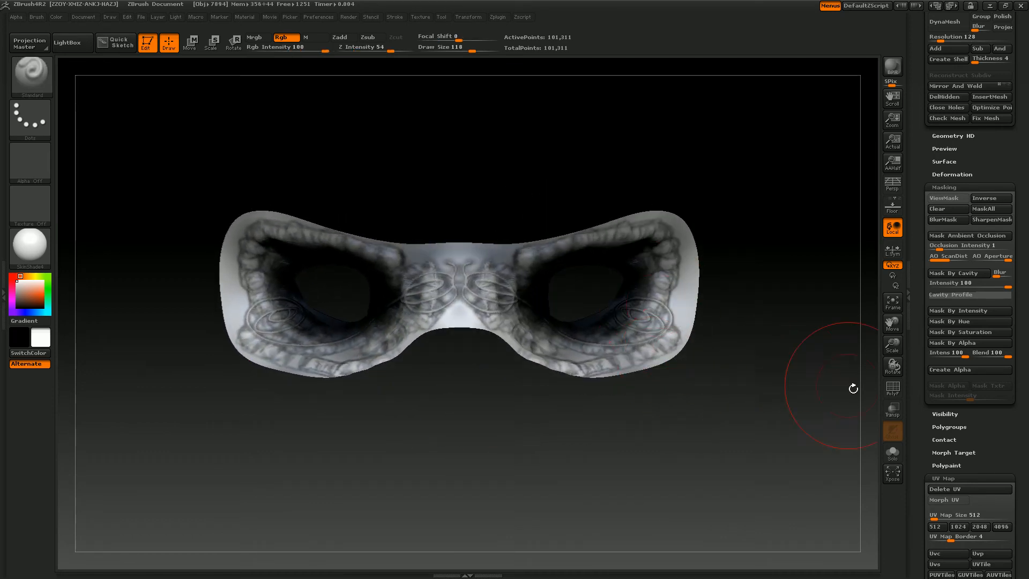
Generate a texture map from the polypaint at the 512 UV map size
scroll(942, 317, down, 10)
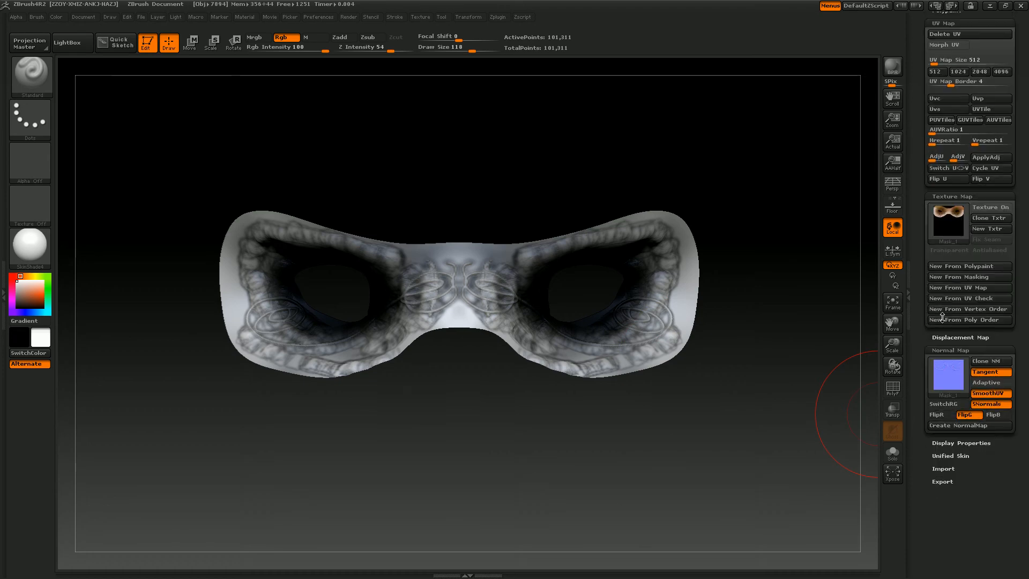
scroll(942, 317, down, 3)
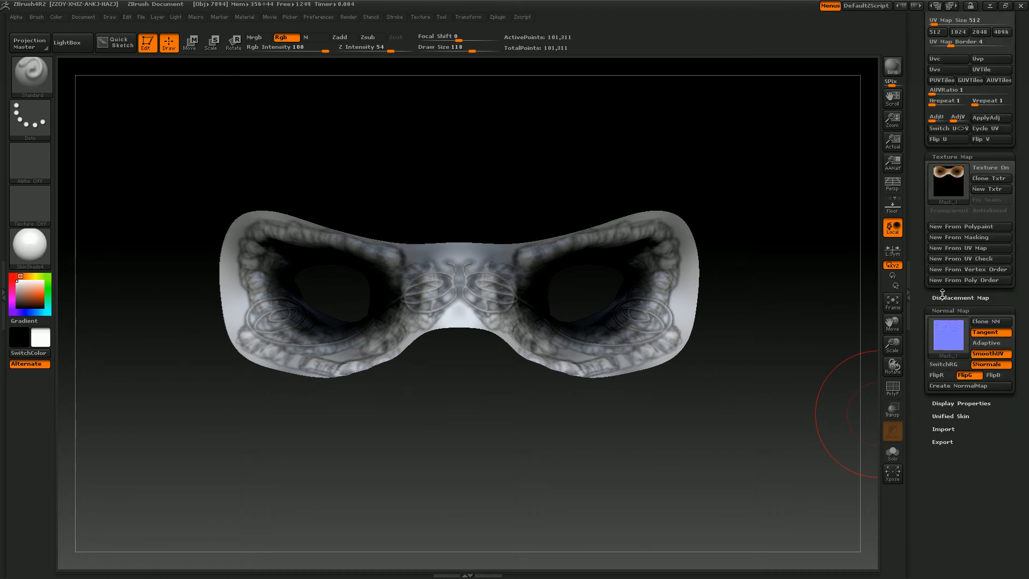
click(965, 227)
mouse_move(952, 175)
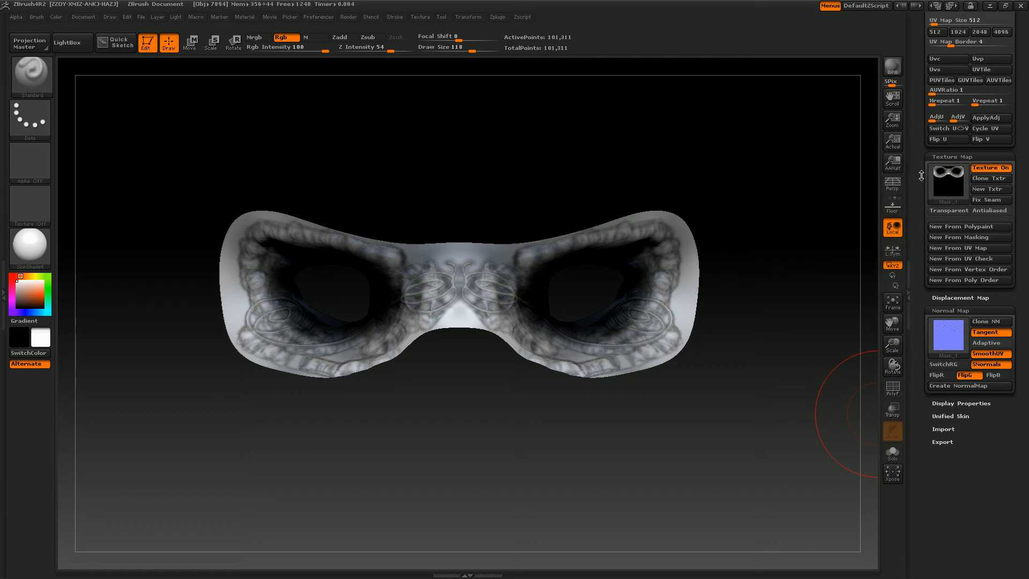
Set the UV map size to 1024 and toggle the texture display to compare it with the polypaint
drag(919, 175, 915, 242)
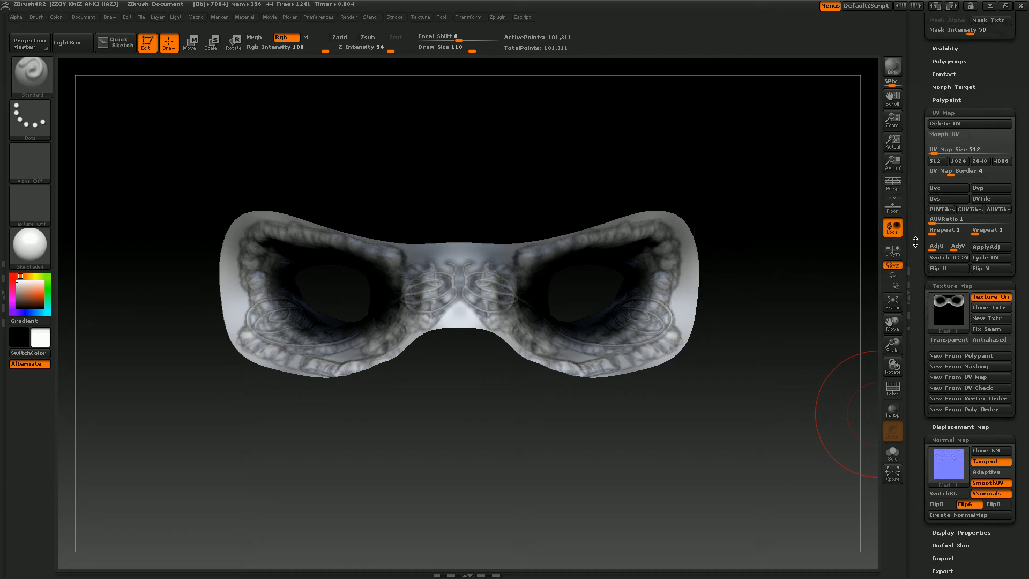
click(953, 166)
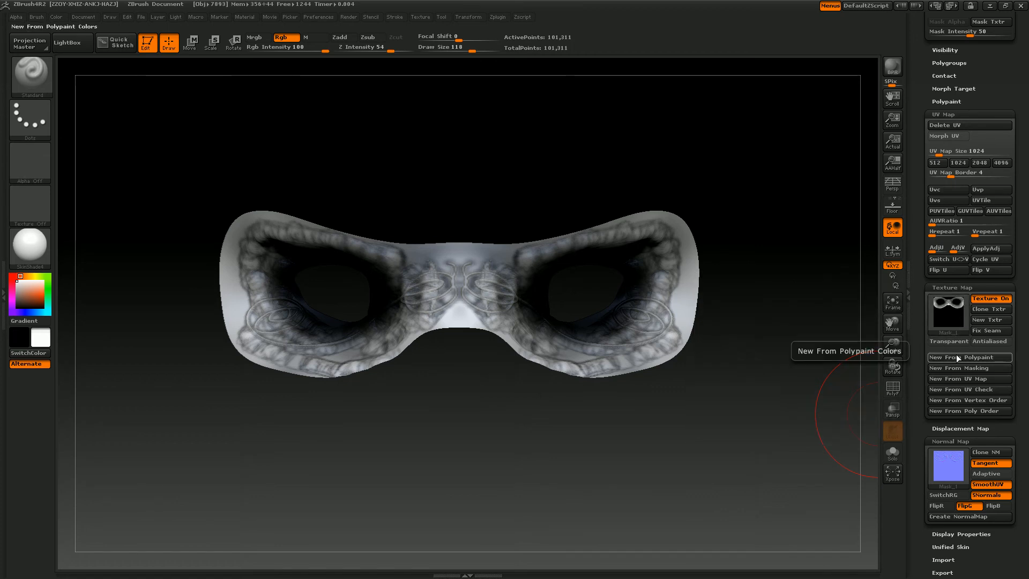
mouse_move(956, 316)
click(983, 299)
click(983, 299)
click(983, 299)
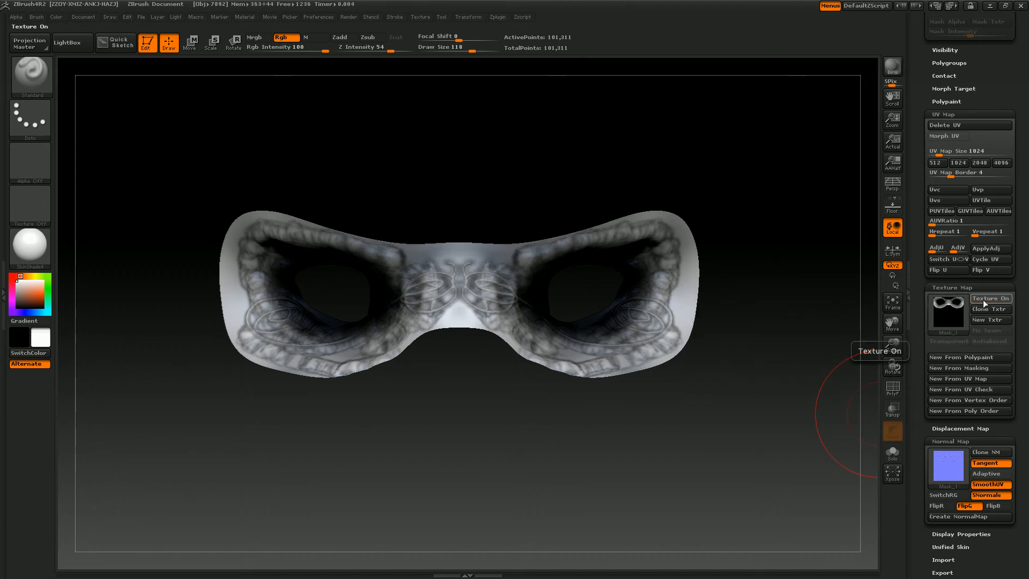
click(982, 299)
click(983, 299)
Set the UV map size to 512 and compare the mask with its texture switched on and off
click(935, 163)
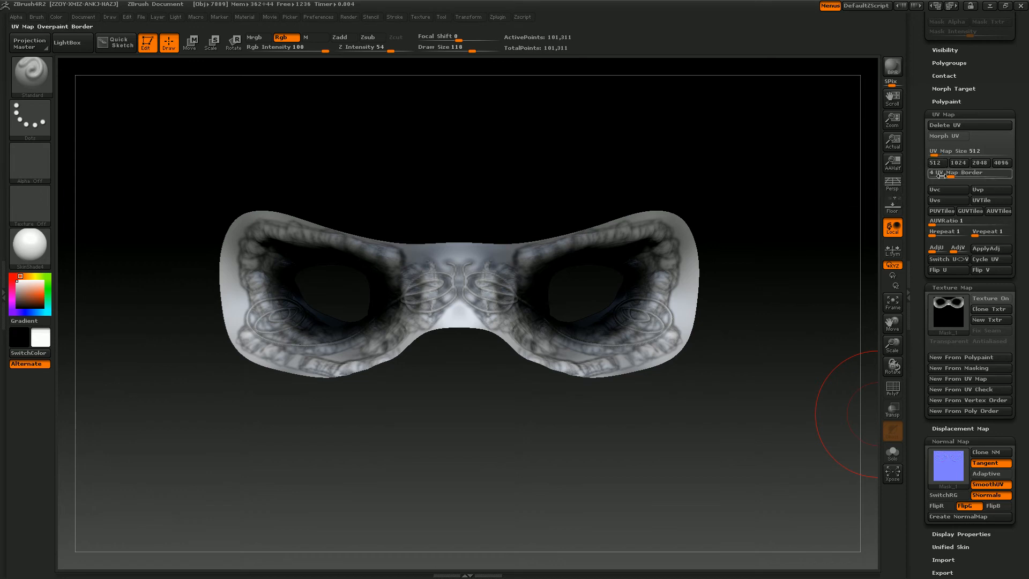
click(985, 299)
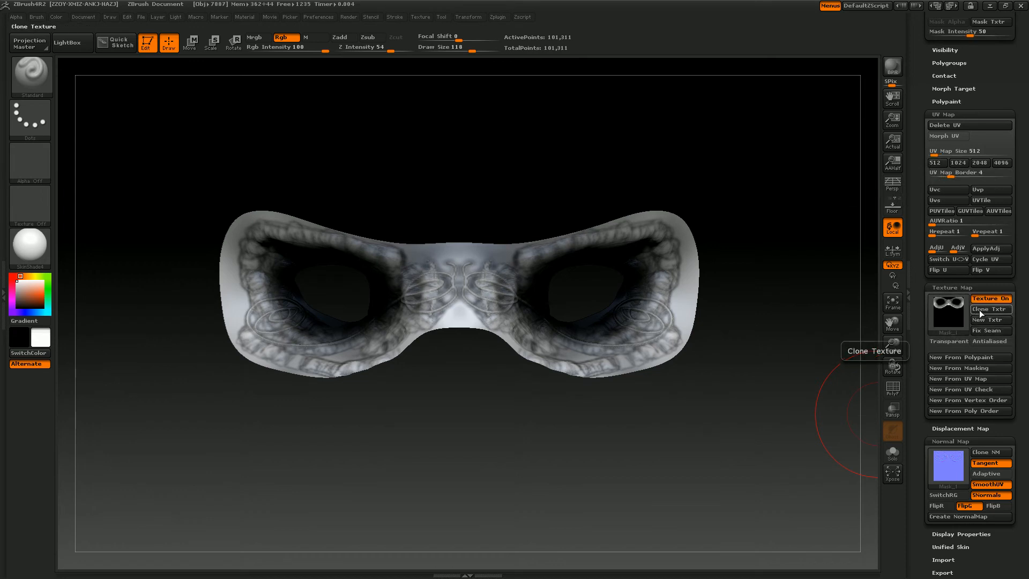
click(982, 299)
click(982, 298)
click(981, 300)
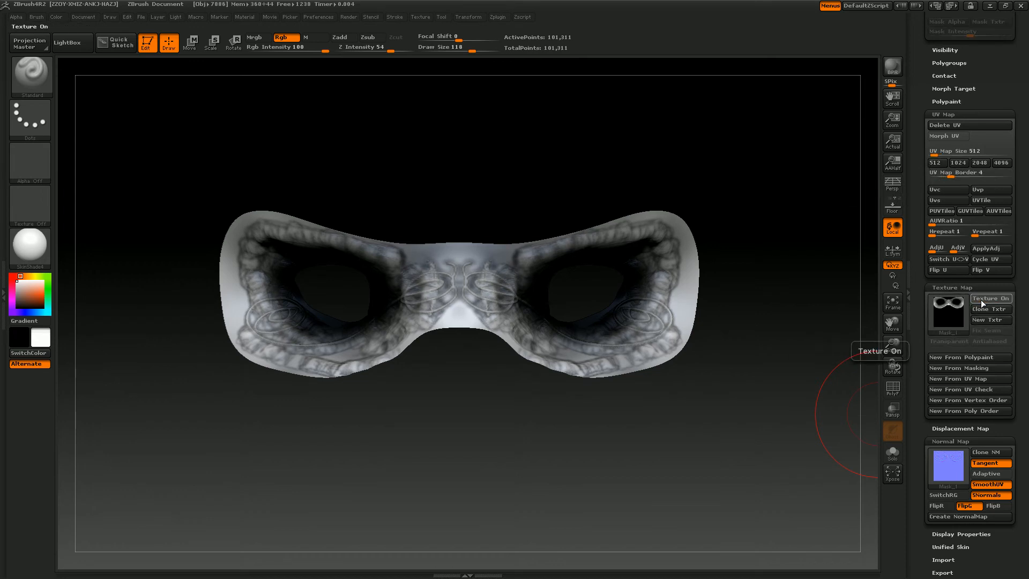
click(981, 301)
click(982, 300)
click(981, 301)
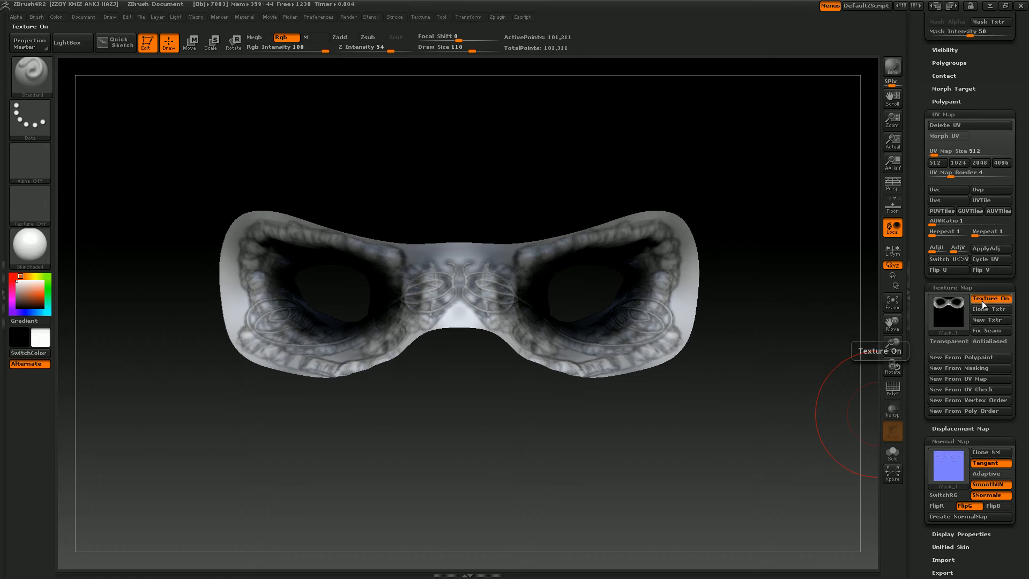
click(982, 301)
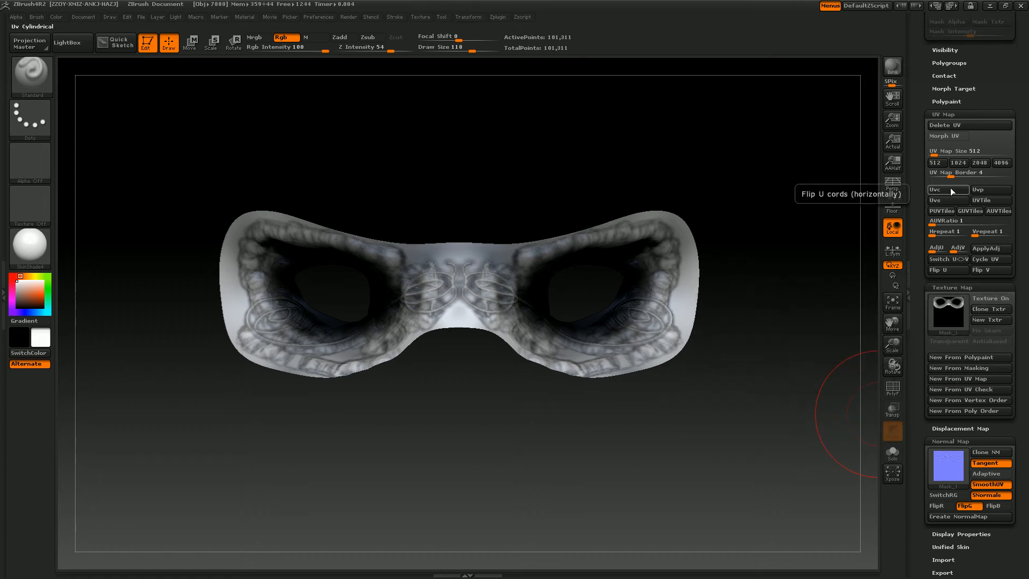
Set the UV map size to 1024 and its border to 3, and regenerate the texture from the polypaint
click(963, 172)
click(960, 164)
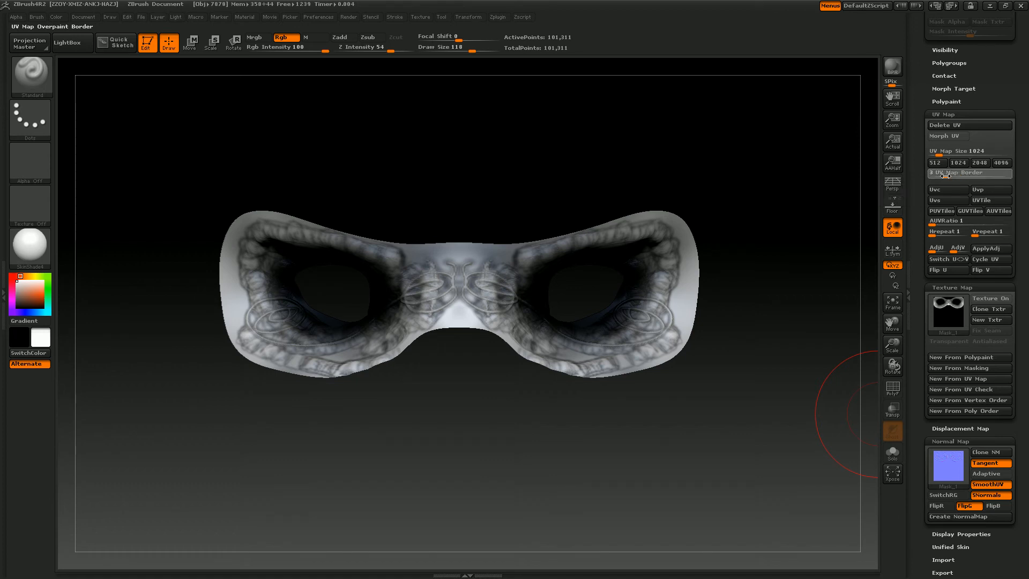
drag(963, 175, 946, 175)
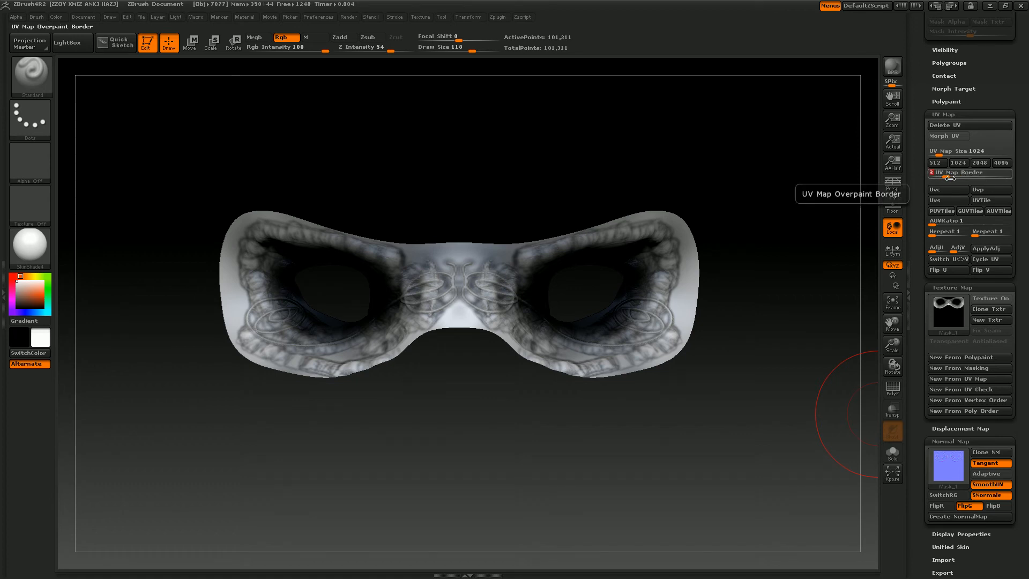
click(960, 357)
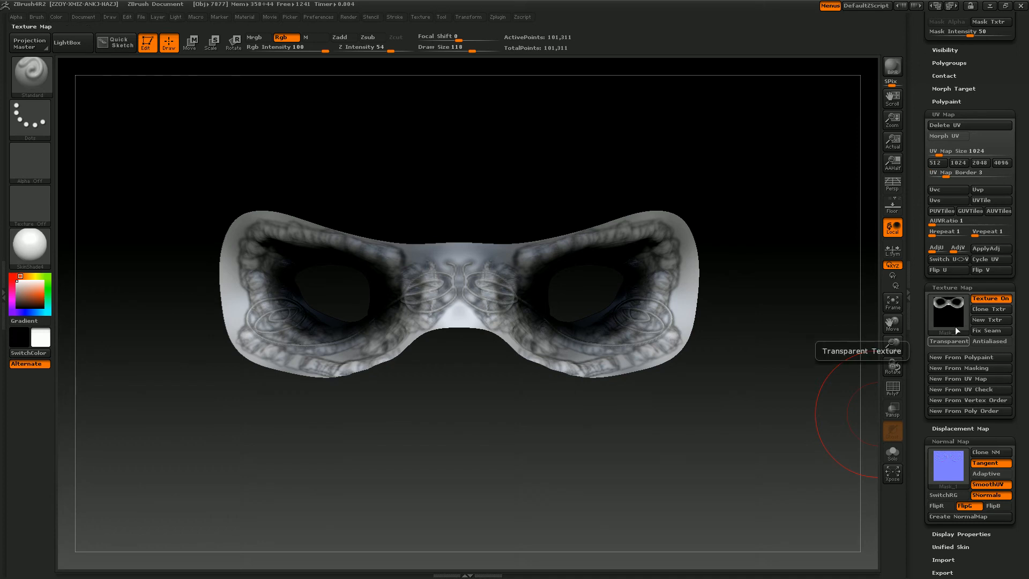
Clone the texture map, flip it vertically and export it to the desktop as the PSD file Mask_spec_ZB
click(982, 309)
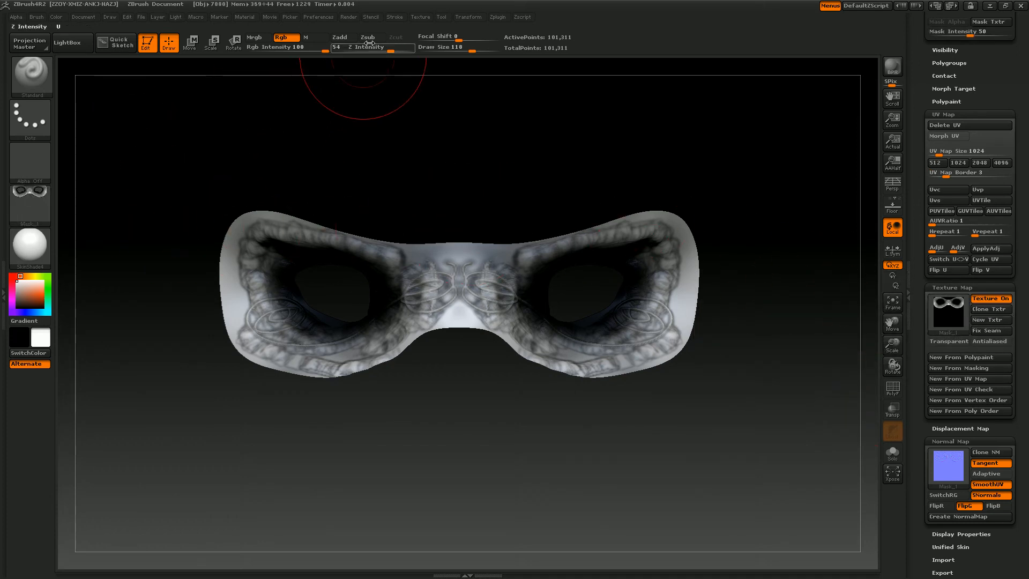
click(418, 17)
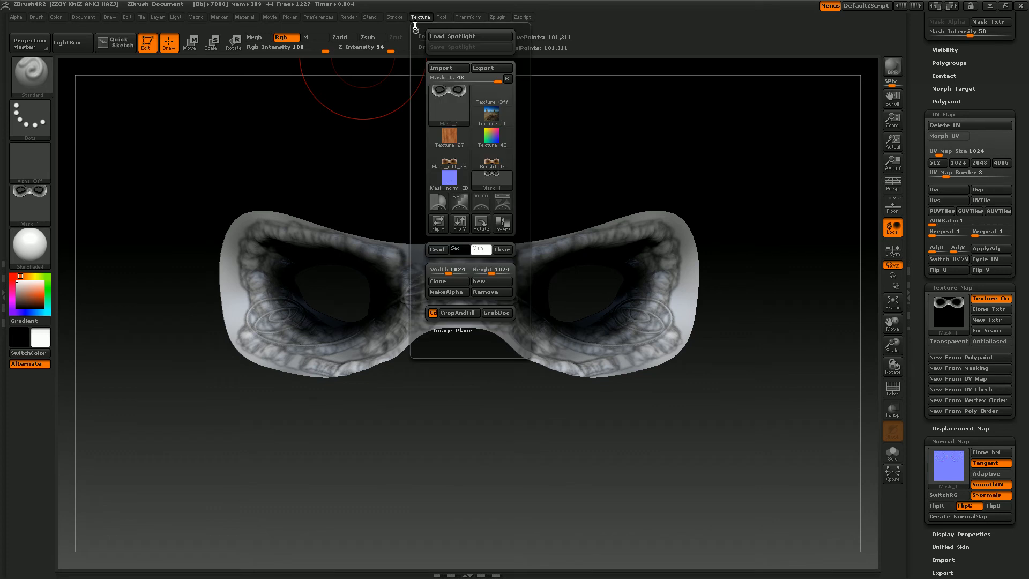
click(459, 222)
click(485, 68)
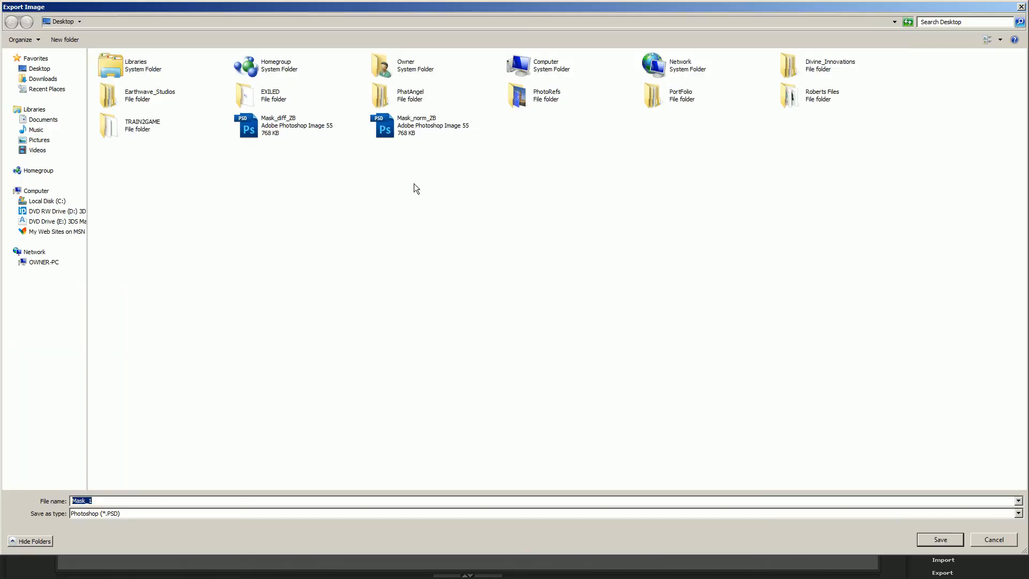
click(247, 137)
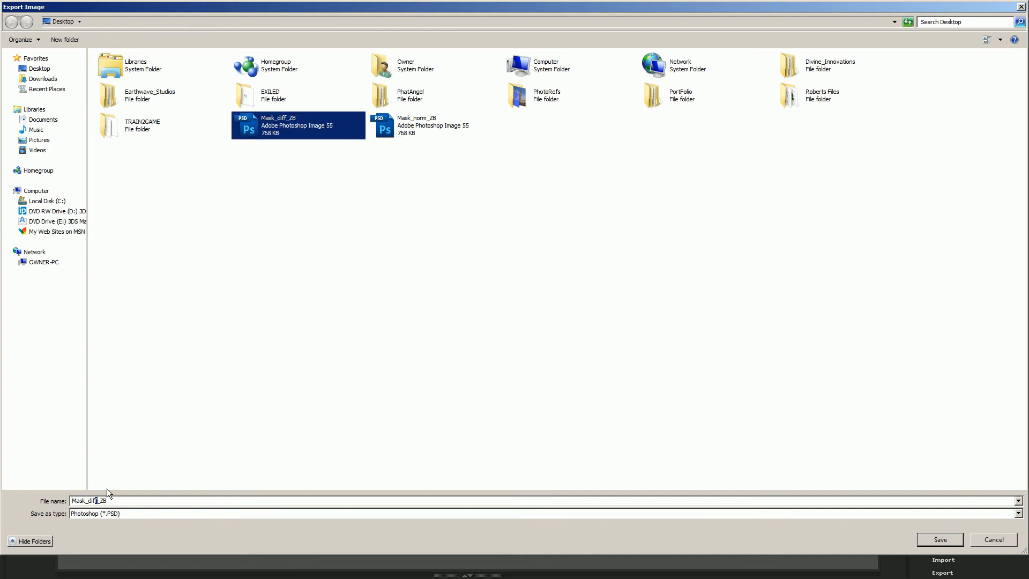
key(BackSpace)
key(BackSpace)
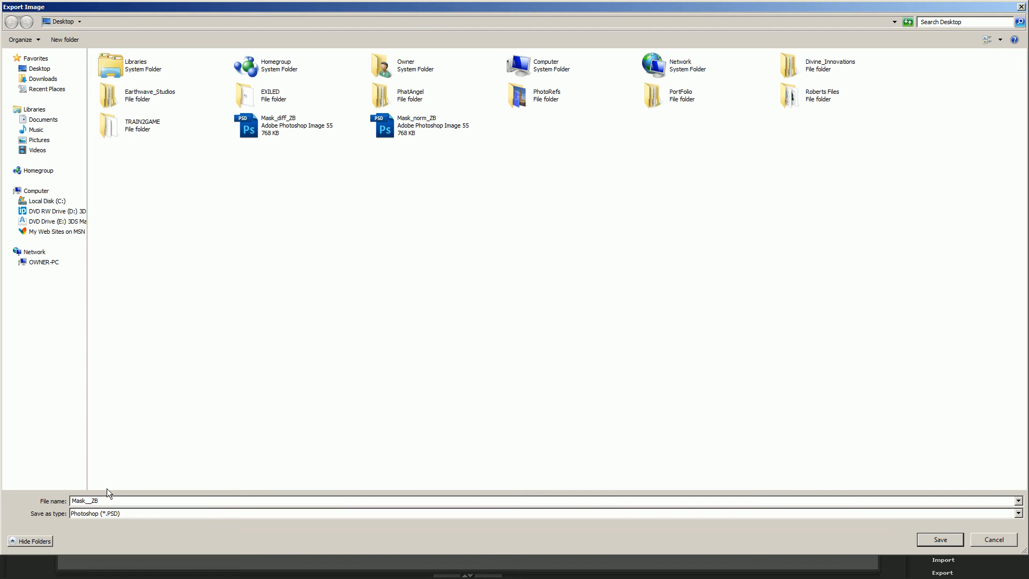
text(spec)
key(Return)
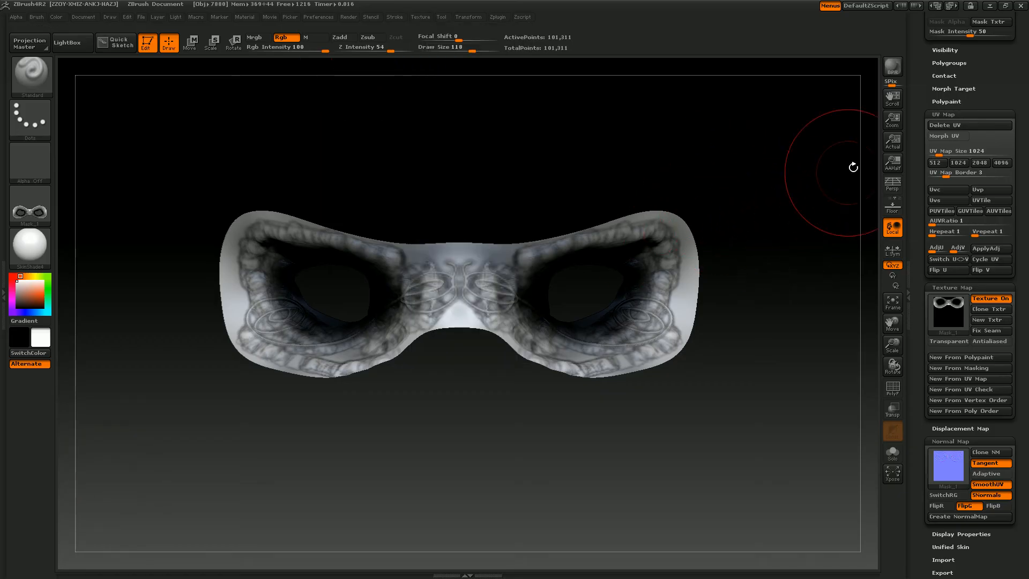
Minimize ZBrush, launch Photoshop and minimize the EXM_FormalLogo folder window
click(991, 6)
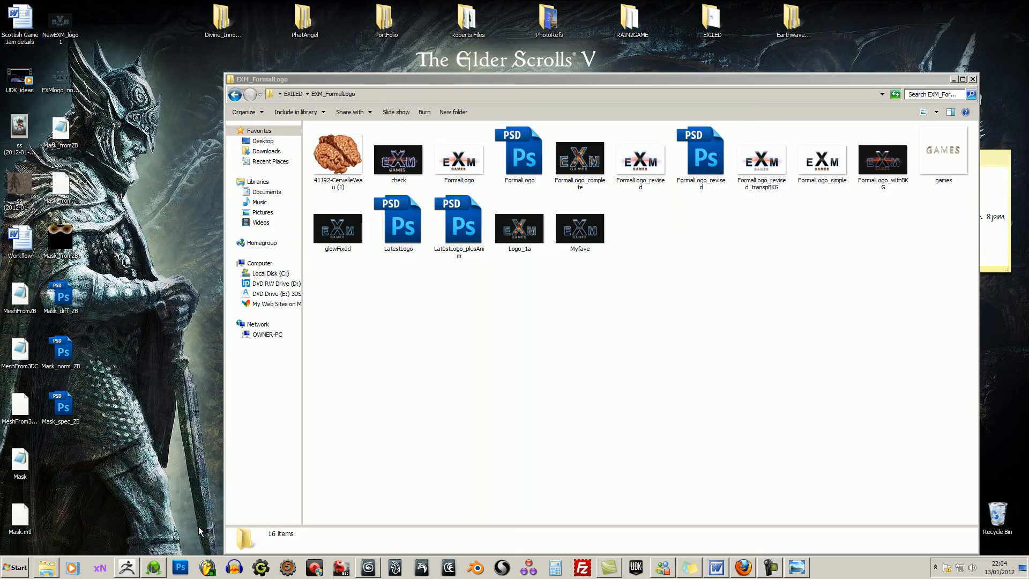
click(180, 567)
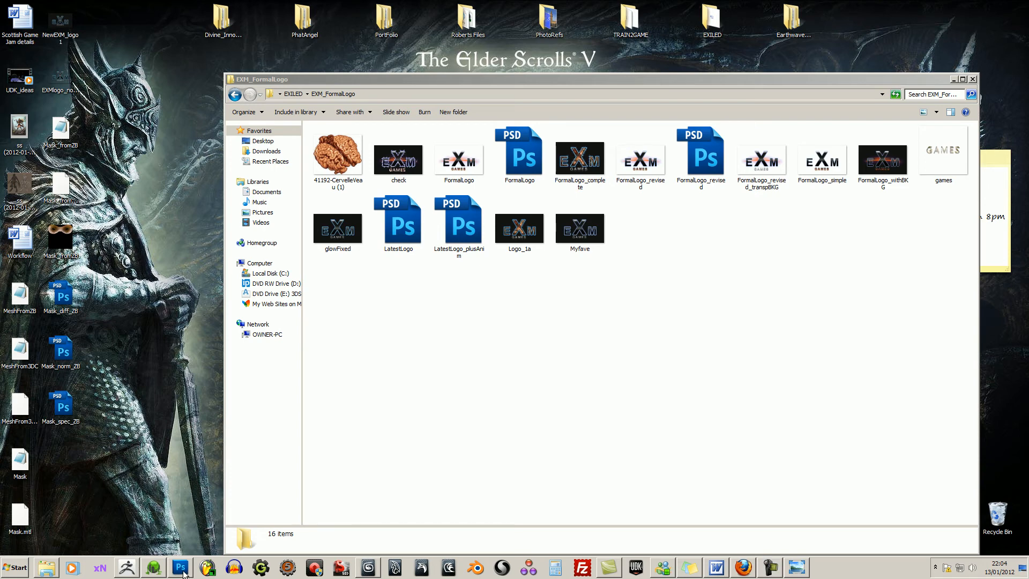
click(954, 80)
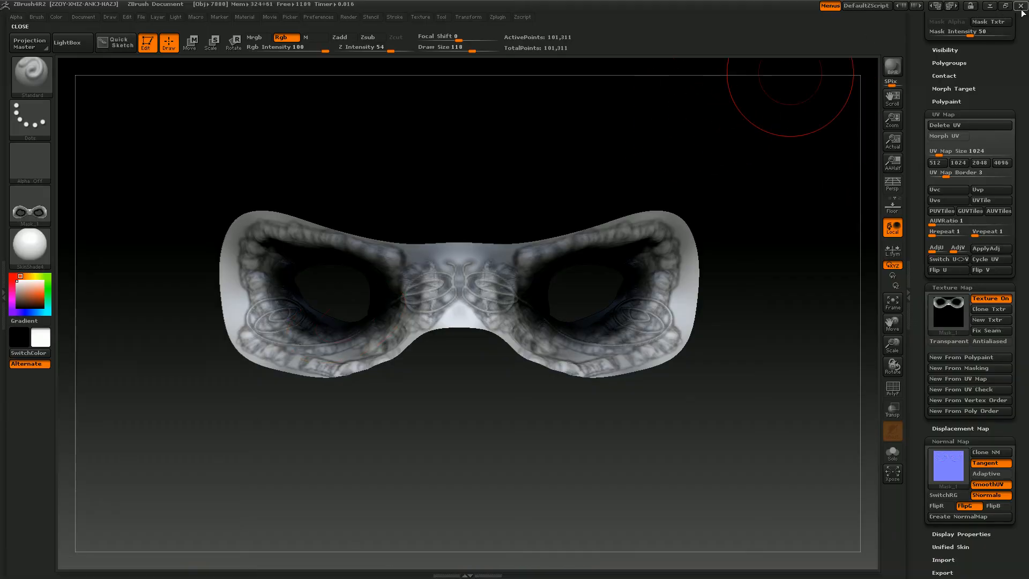
Close ZBrush without saving the project and quit 3D-Coat without saving the scene
click(1021, 6)
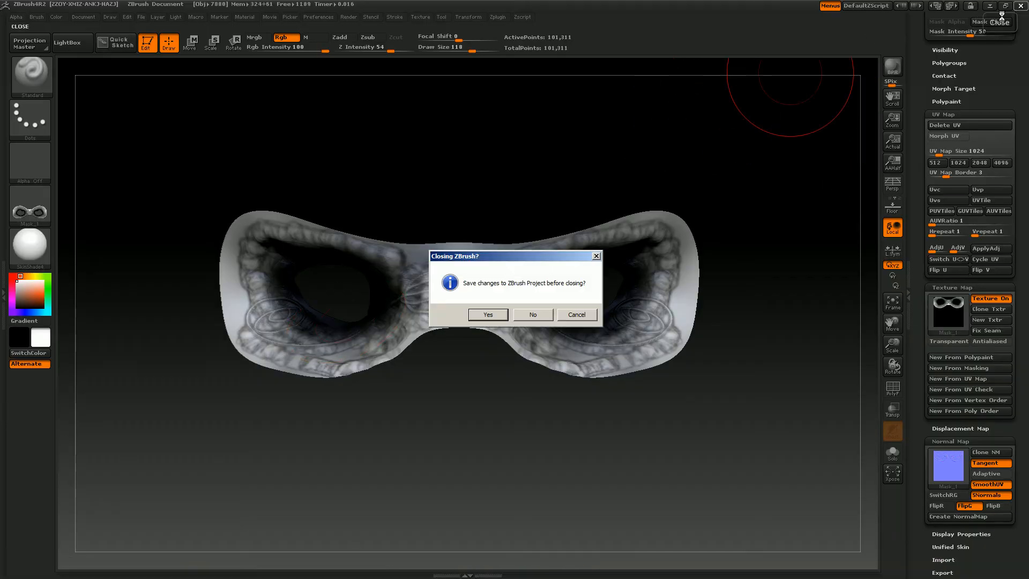
click(533, 317)
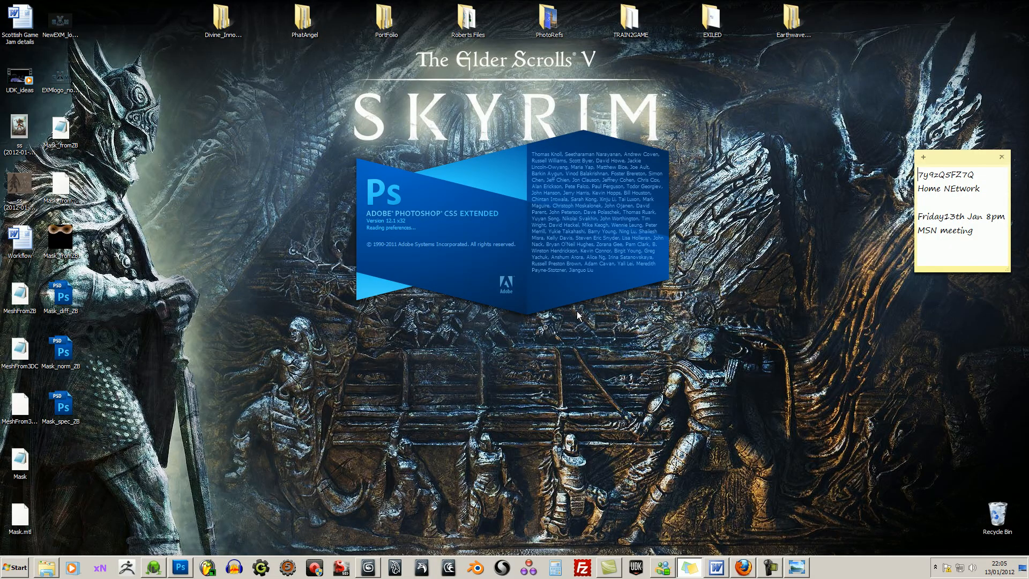
click(156, 567)
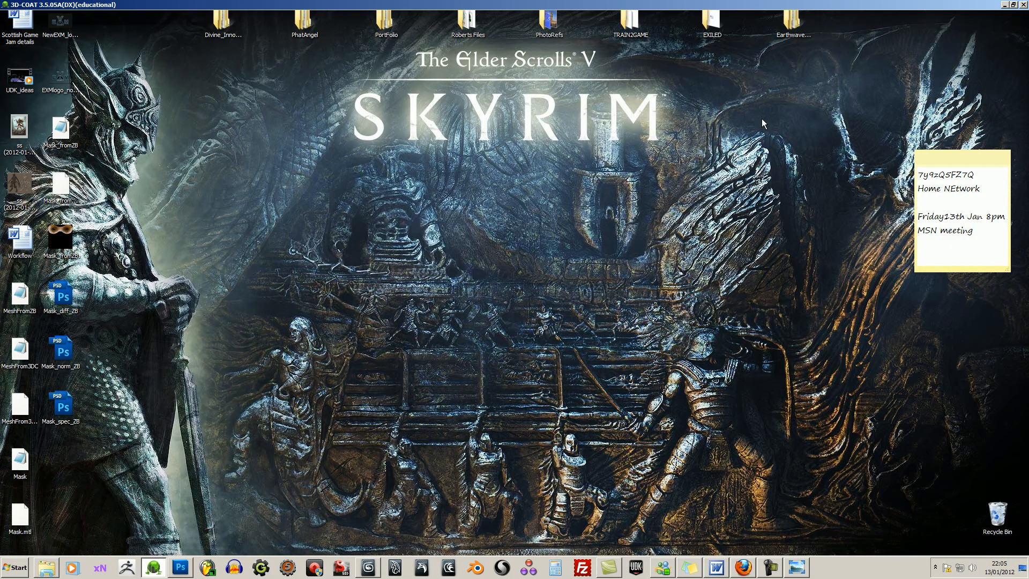
click(1022, 6)
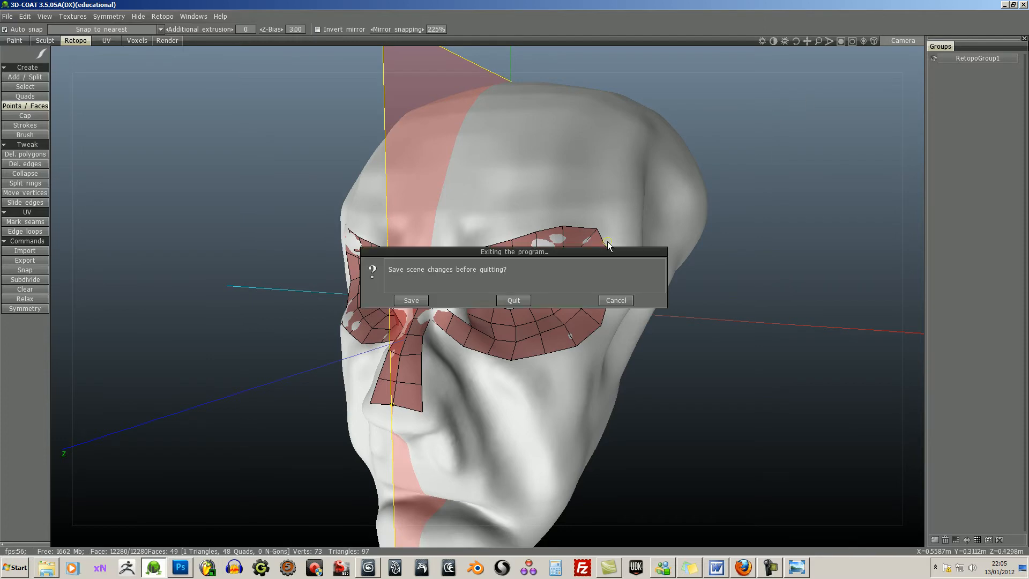
click(517, 299)
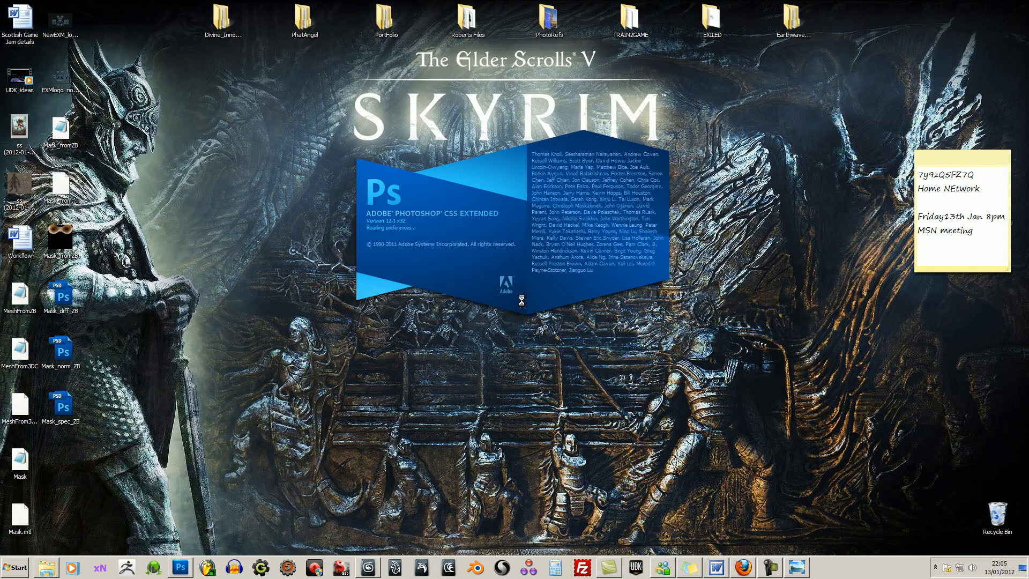
Close the Workflow document in Word, the Firefox window and the other leftover windows running in the background
click(716, 567)
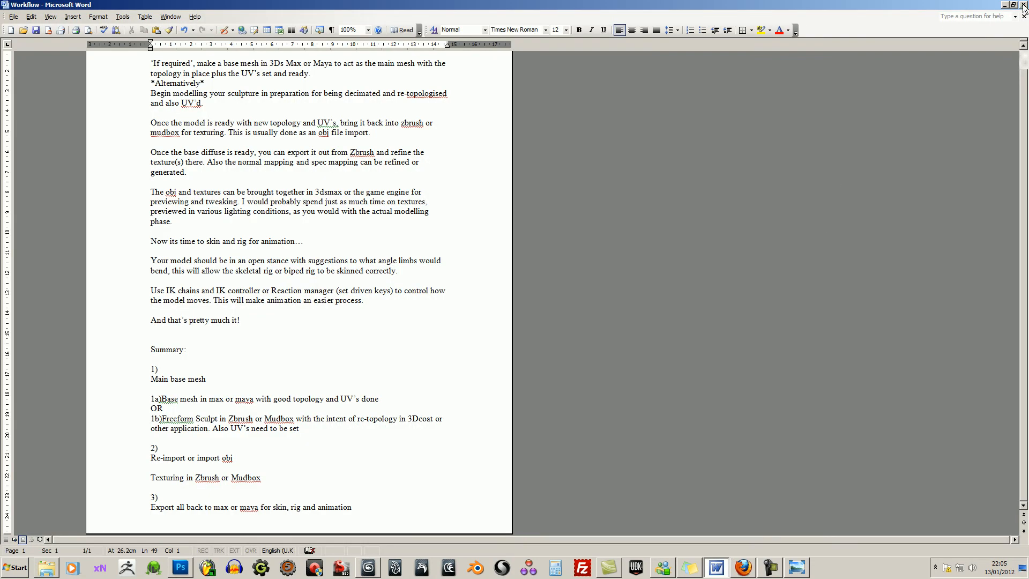
click(1023, 6)
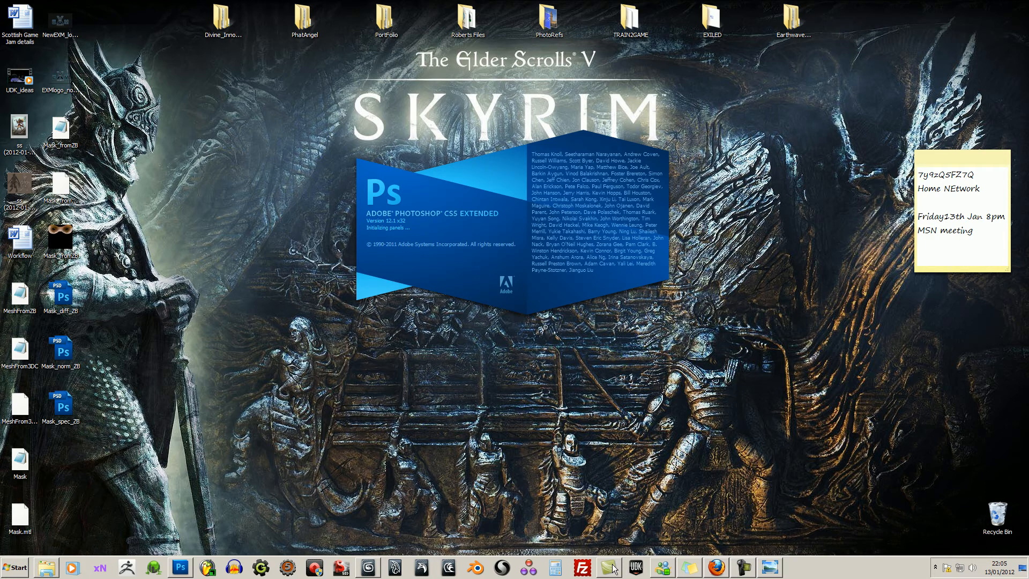
right_click(716, 569)
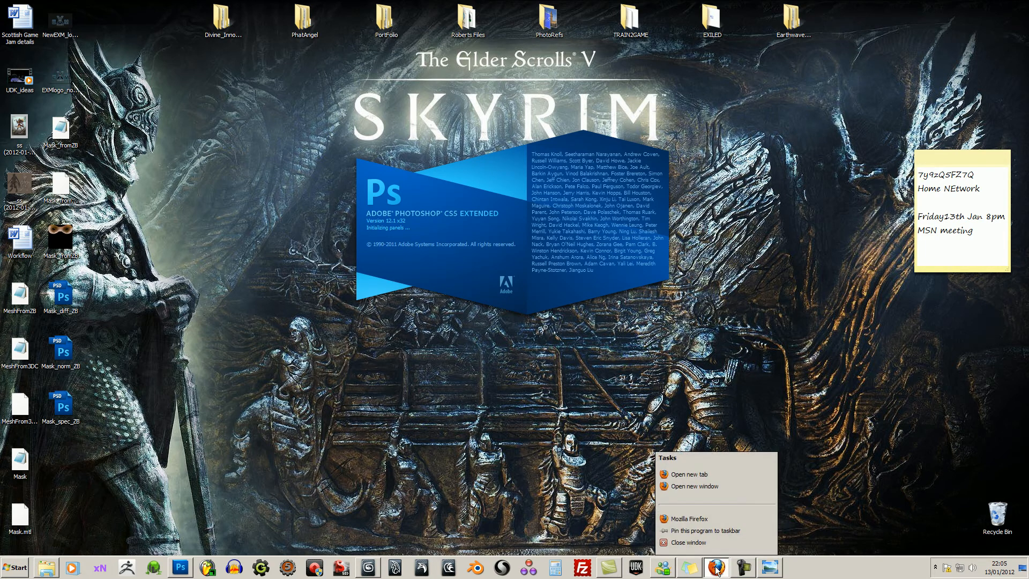
click(695, 572)
click(692, 571)
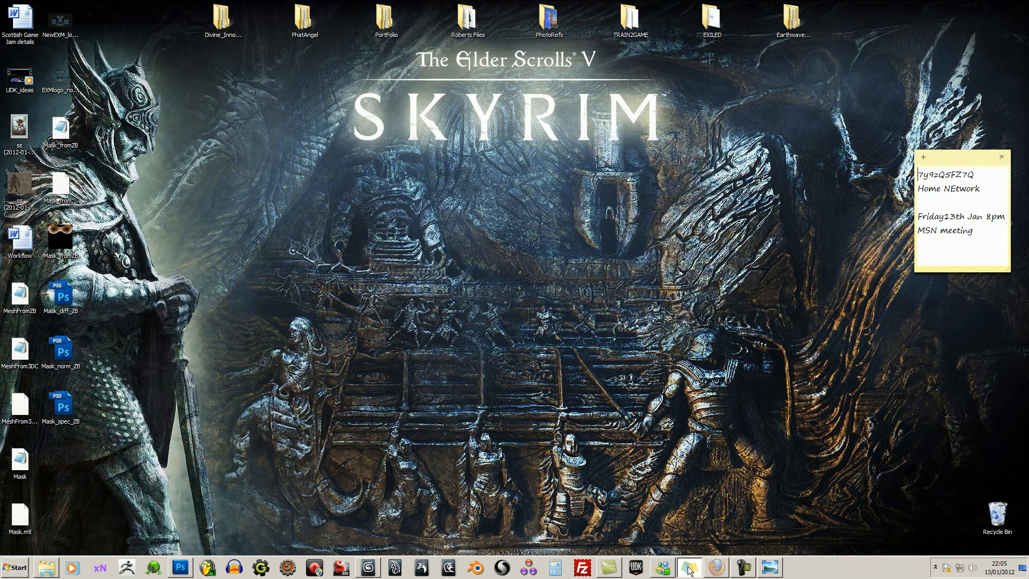
right_click(689, 570)
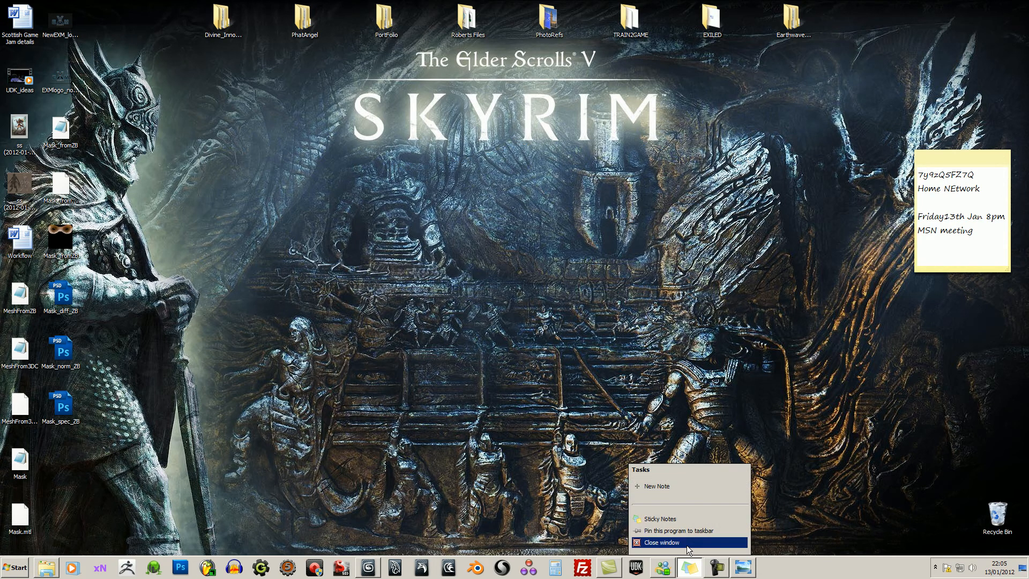
click(696, 544)
right_click(742, 570)
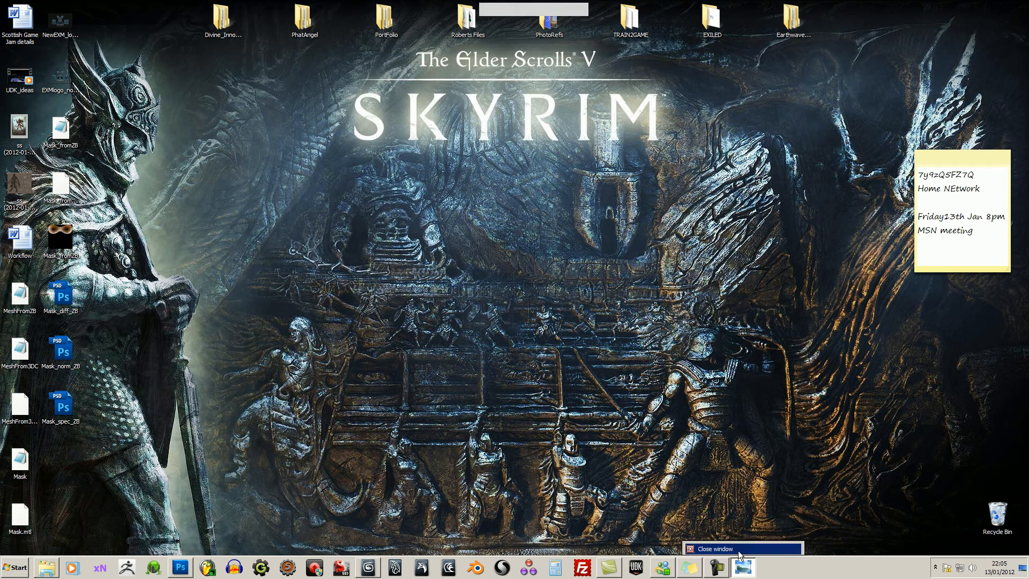
click(744, 552)
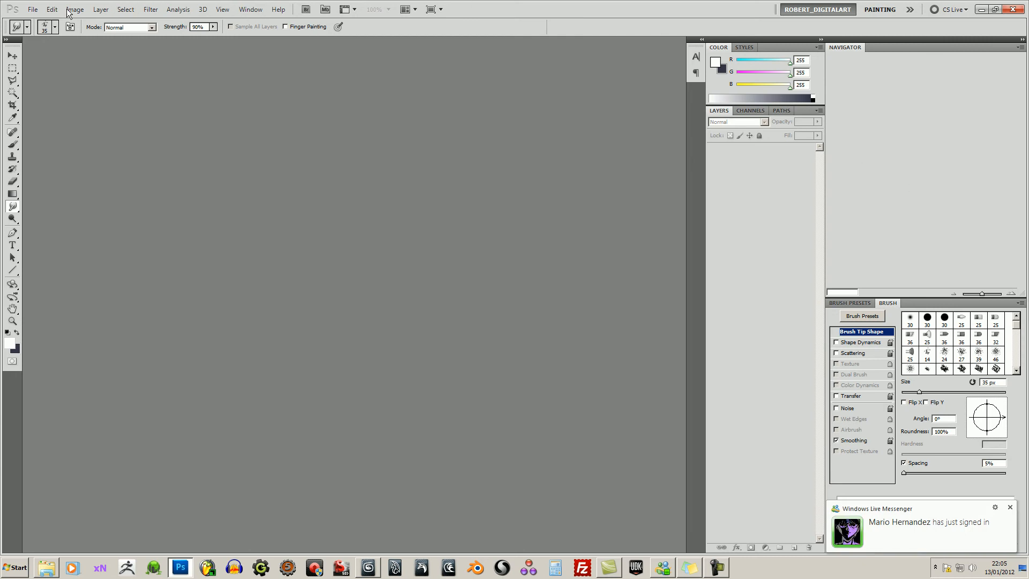
Exit Windows Live Messenger to stop its sign-in notifications
click(34, 10)
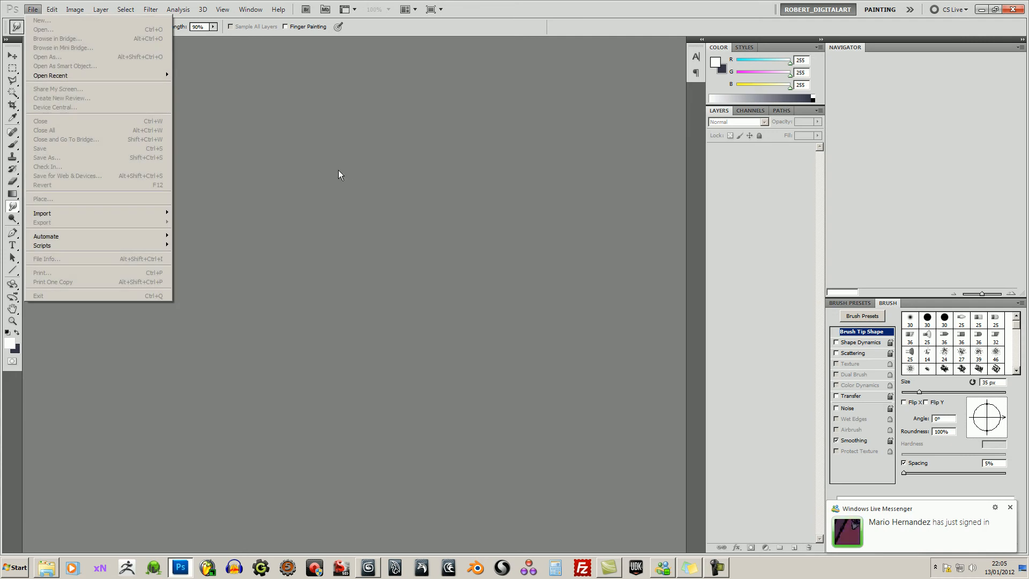
right_click(663, 567)
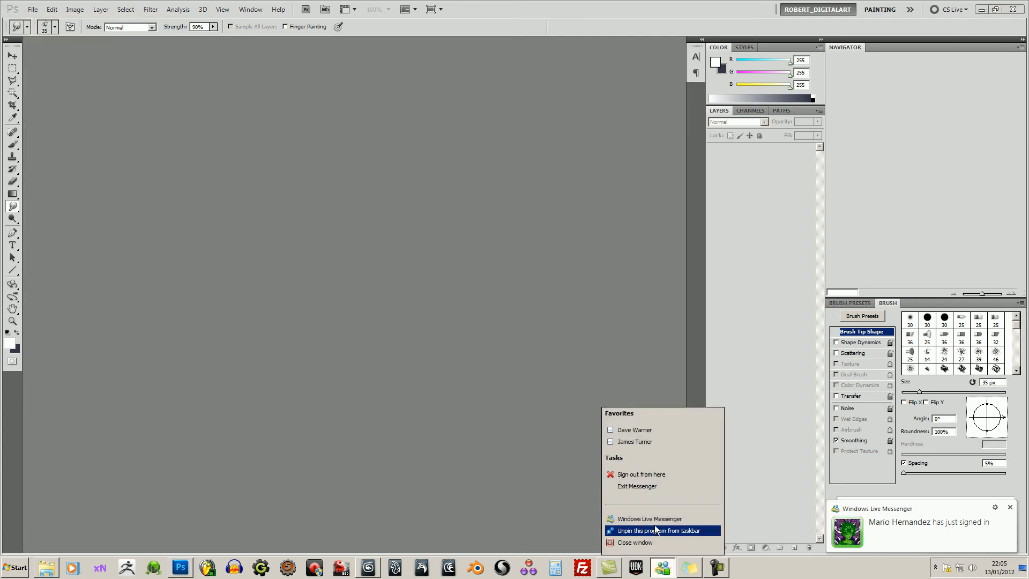
click(653, 487)
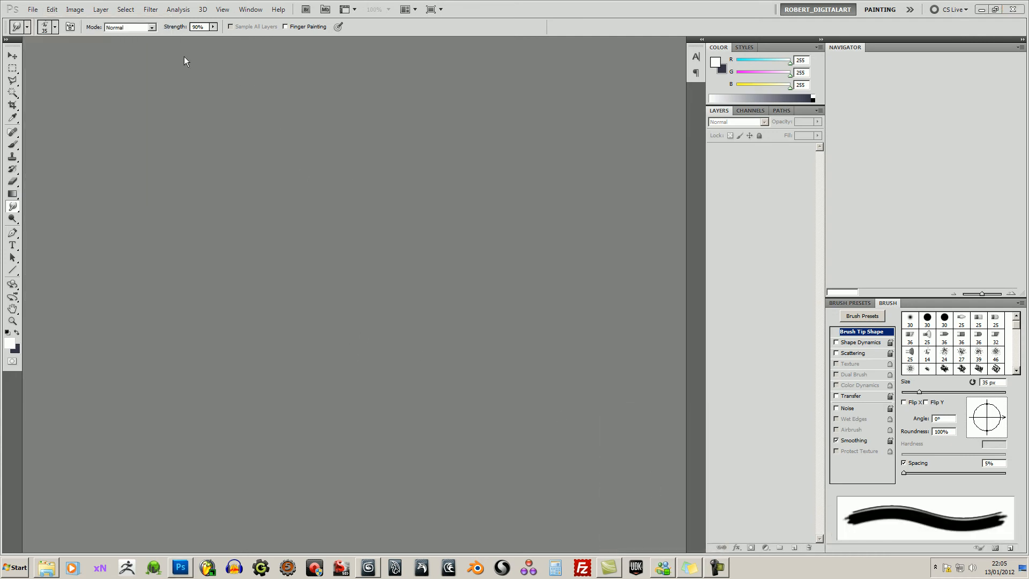
Open Mask_diff_ZB, Mask_norm_ZB and Mask_spec_ZB together from the desktop in Photoshop
click(34, 9)
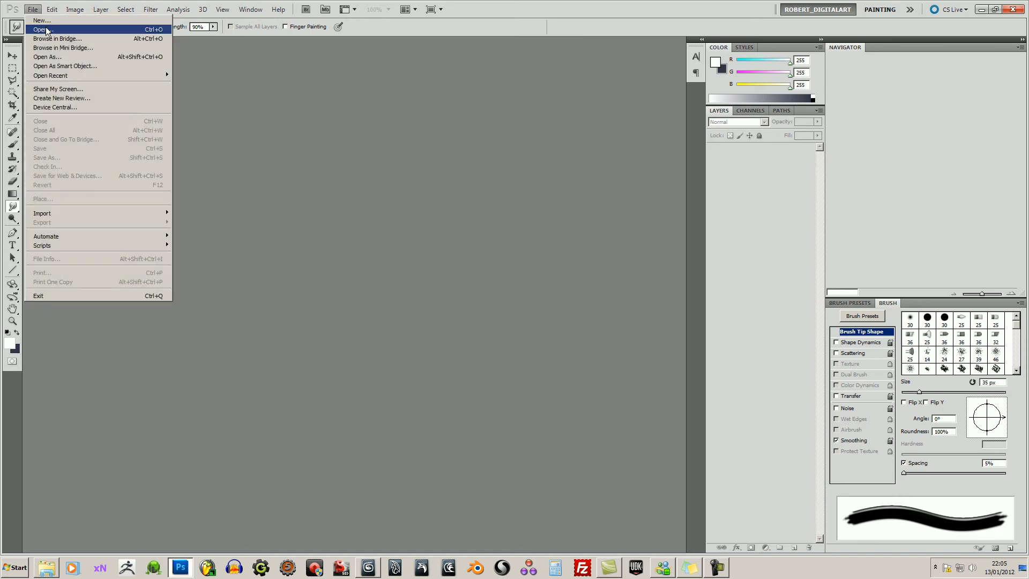
click(47, 30)
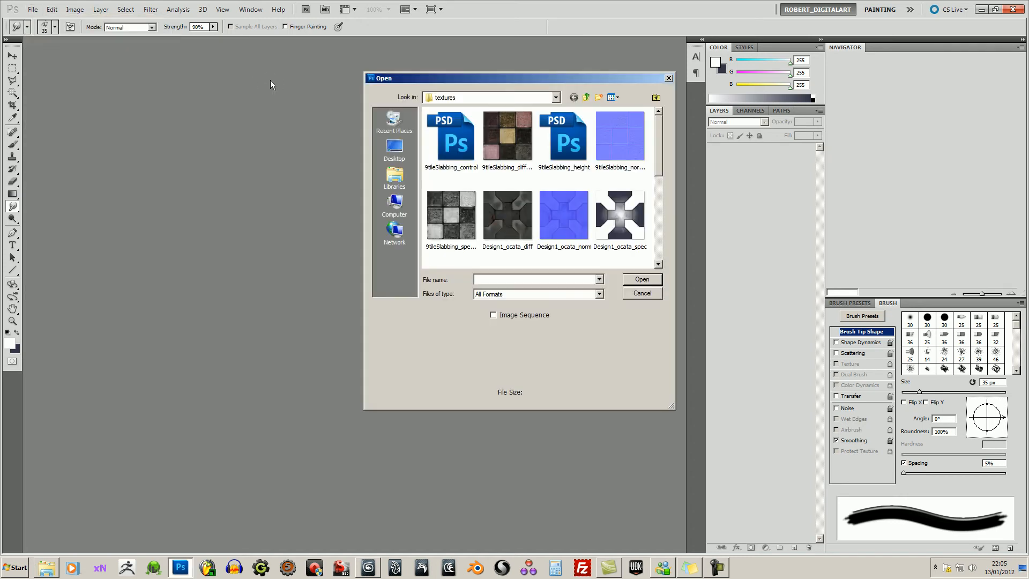
click(395, 149)
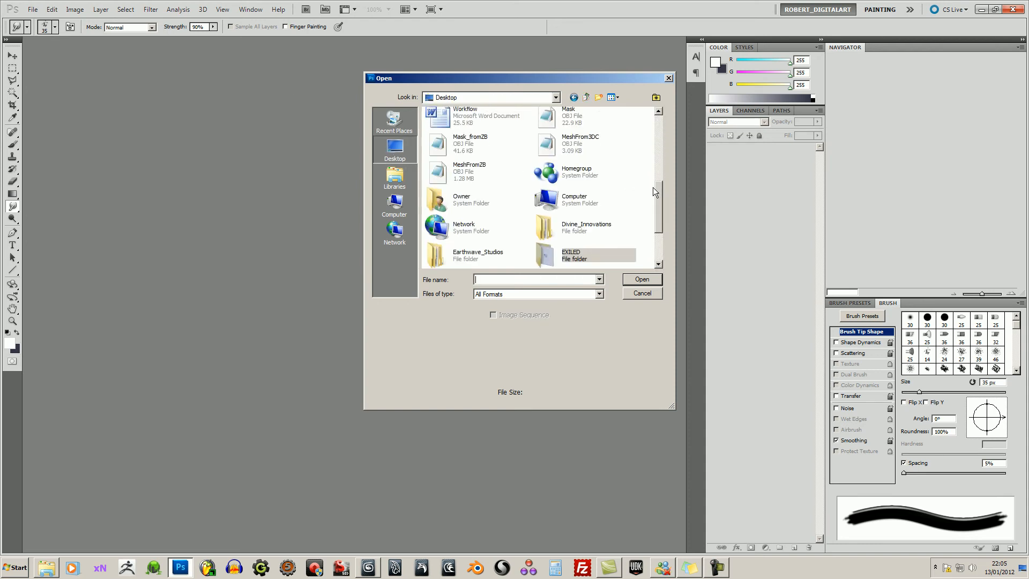
drag(657, 189, 658, 135)
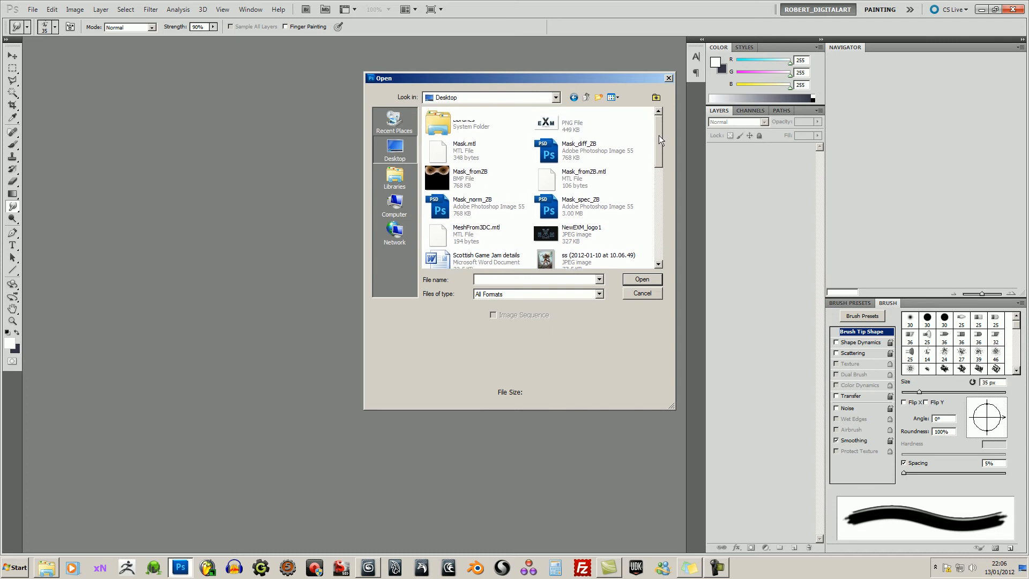
click(568, 151)
ctrl+click(573, 206)
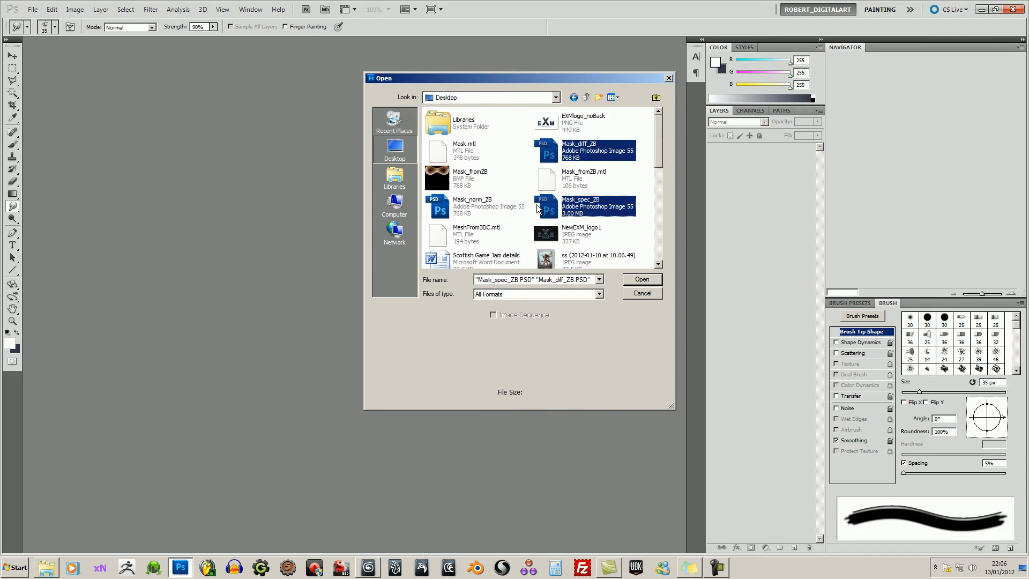
ctrl+click(459, 211)
click(655, 281)
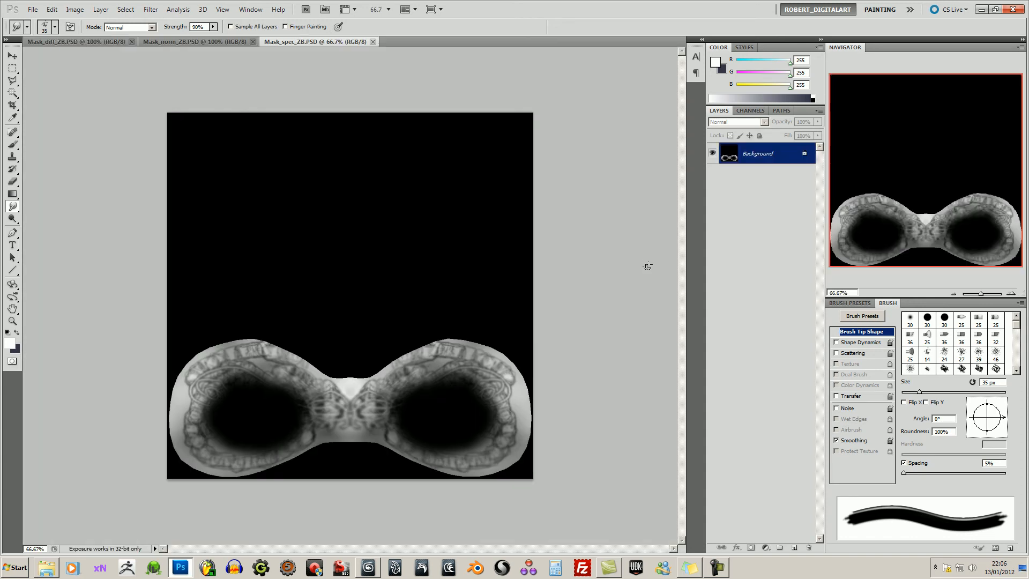
View the normal and diffuse maps and return to the Mask_spec_ZB document
click(177, 43)
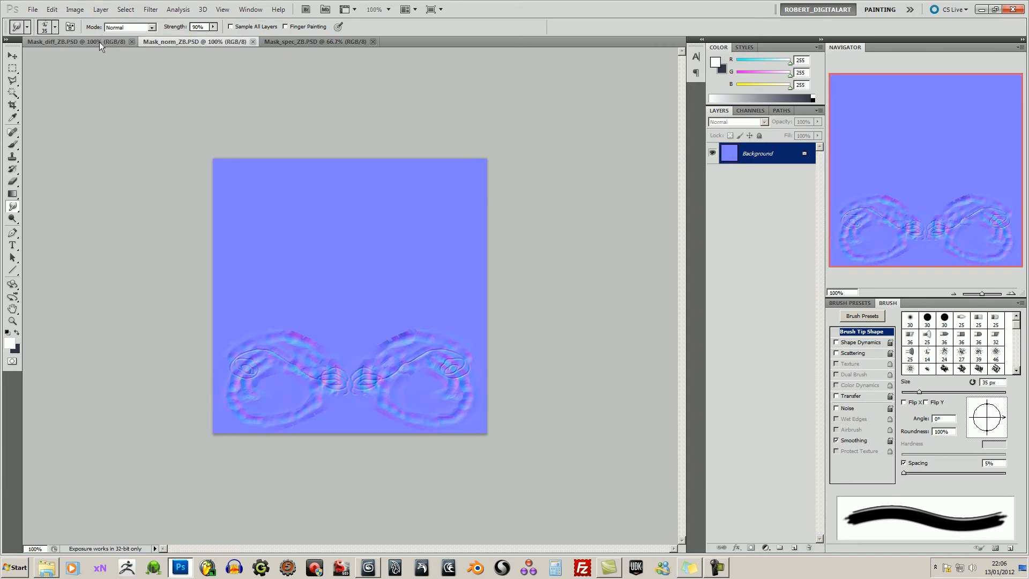
click(99, 41)
click(278, 41)
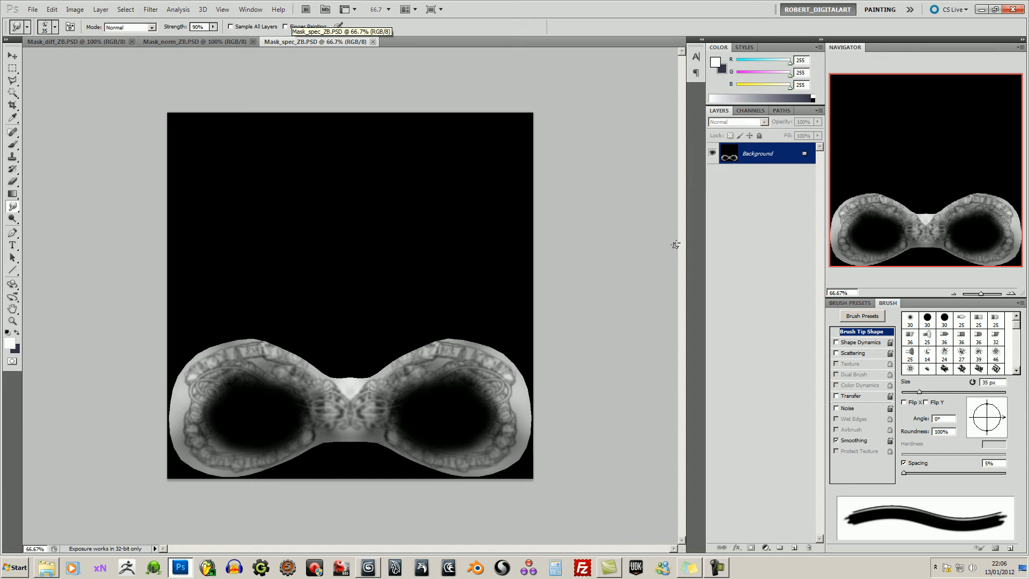
Convert the specular map's background into the regular layer Layer 0 and add an empty layer above it
double_click(756, 154)
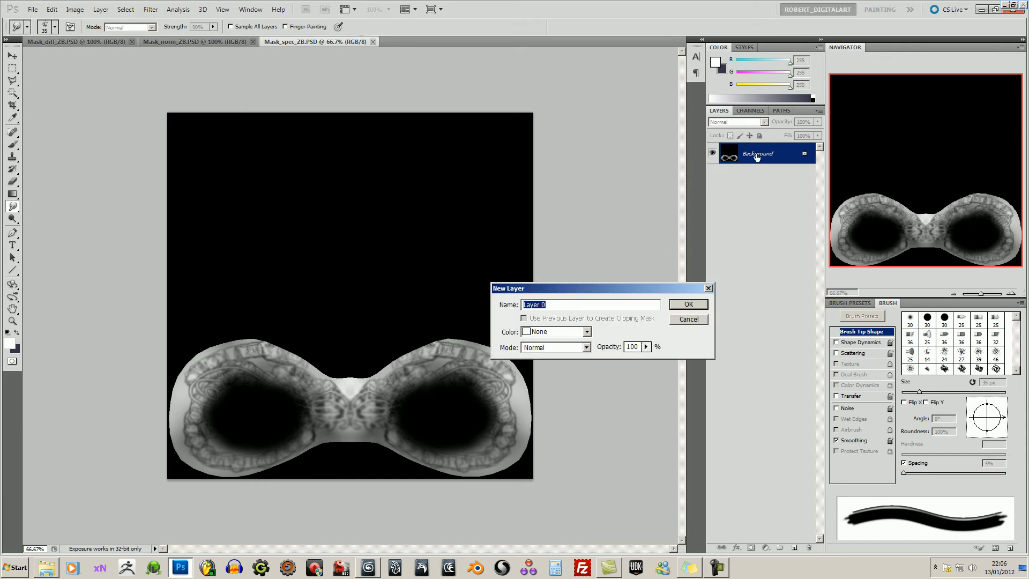
key(Return)
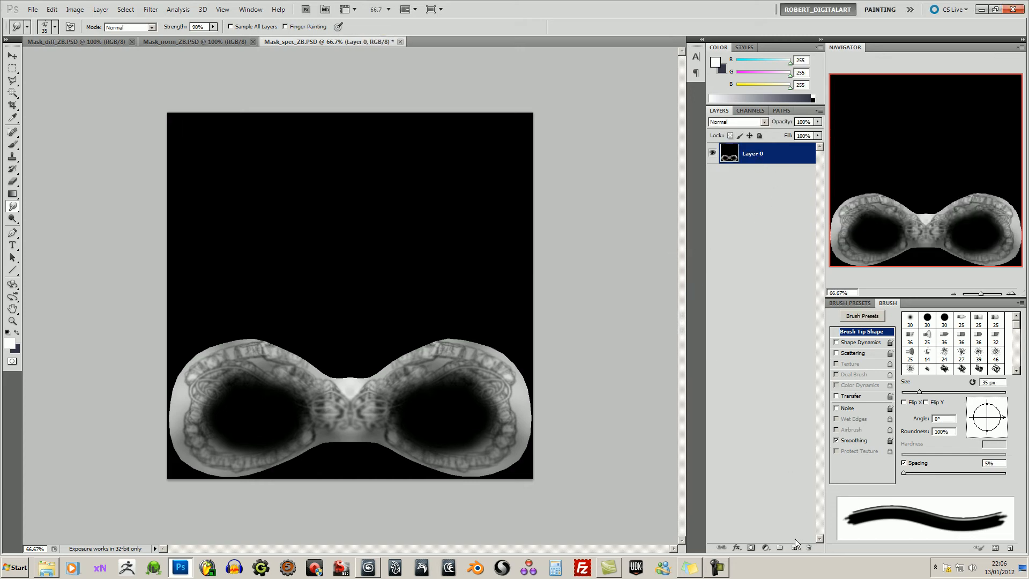
click(794, 548)
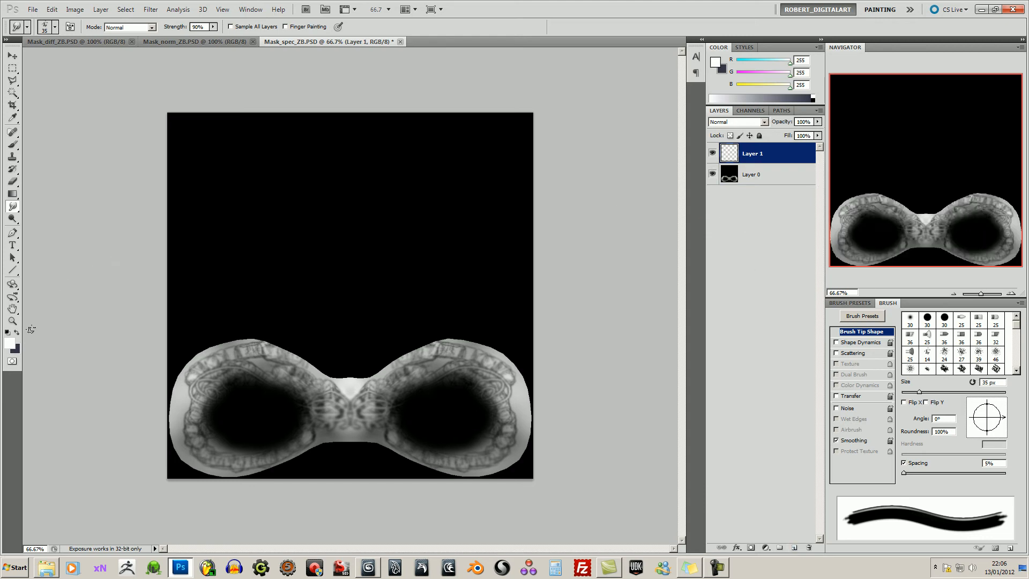
Set the foreground colour to mid grey (RGB 117, 117, 117) and fill the empty layer with the Paint Bucket while Layer 0 is hidden
click(10, 345)
drag(501, 209, 476, 216)
click(713, 134)
key(r)
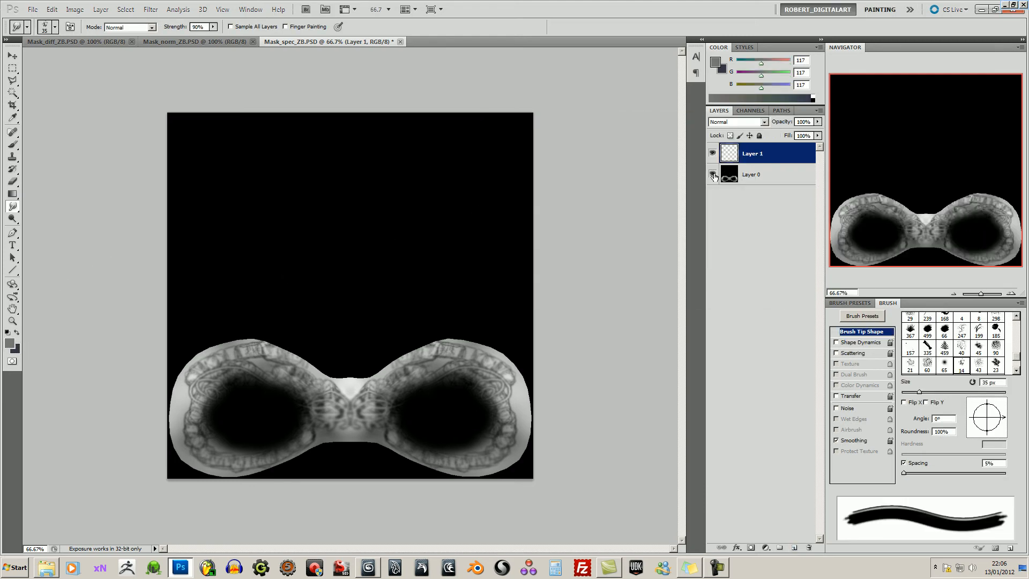
click(713, 175)
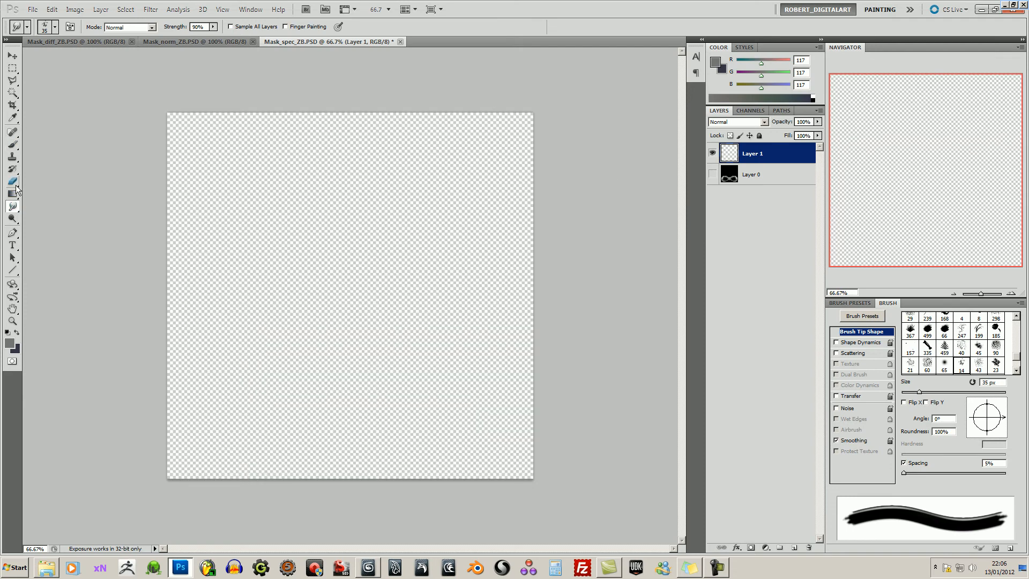
drag(12, 194, 38, 198)
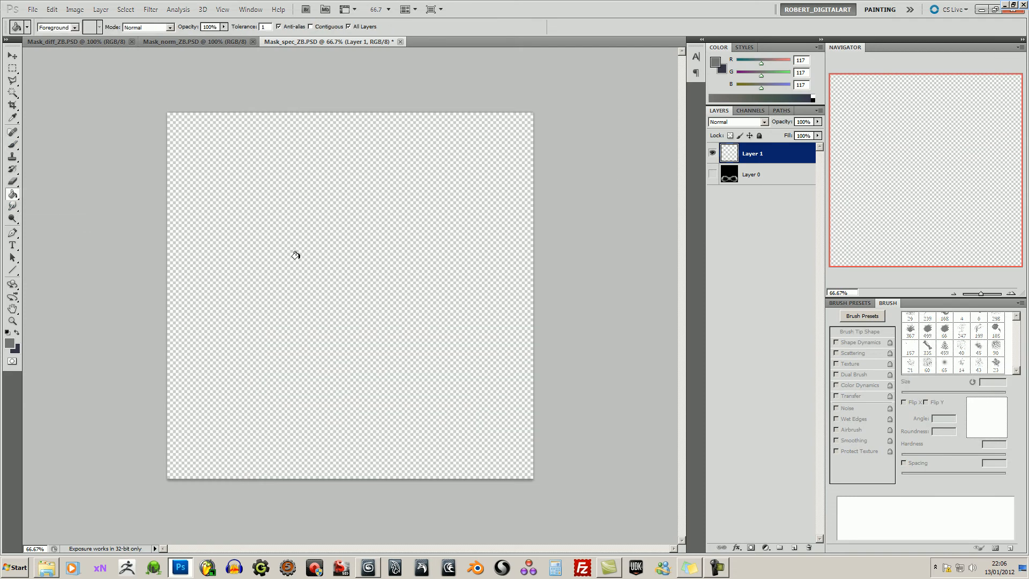
click(298, 259)
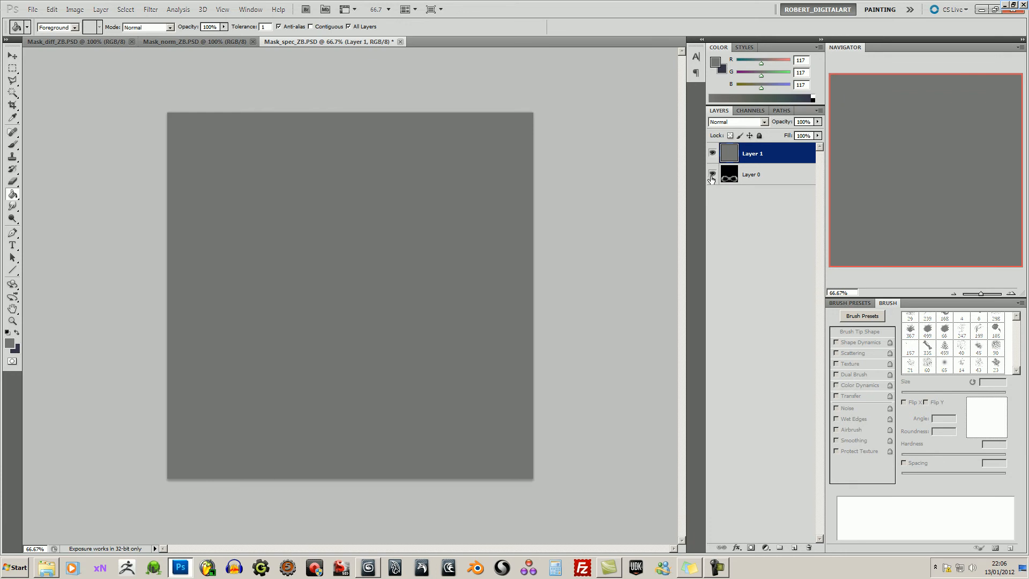
Compare Overlay, Color and other blending modes on grey Layer 1 over the specular map and set it to Difference
click(765, 123)
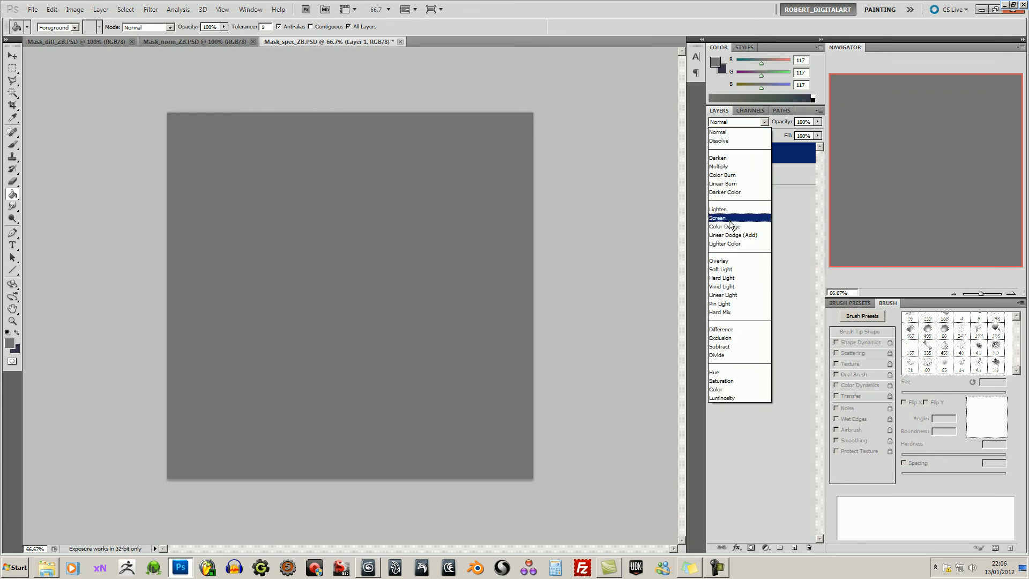
click(735, 261)
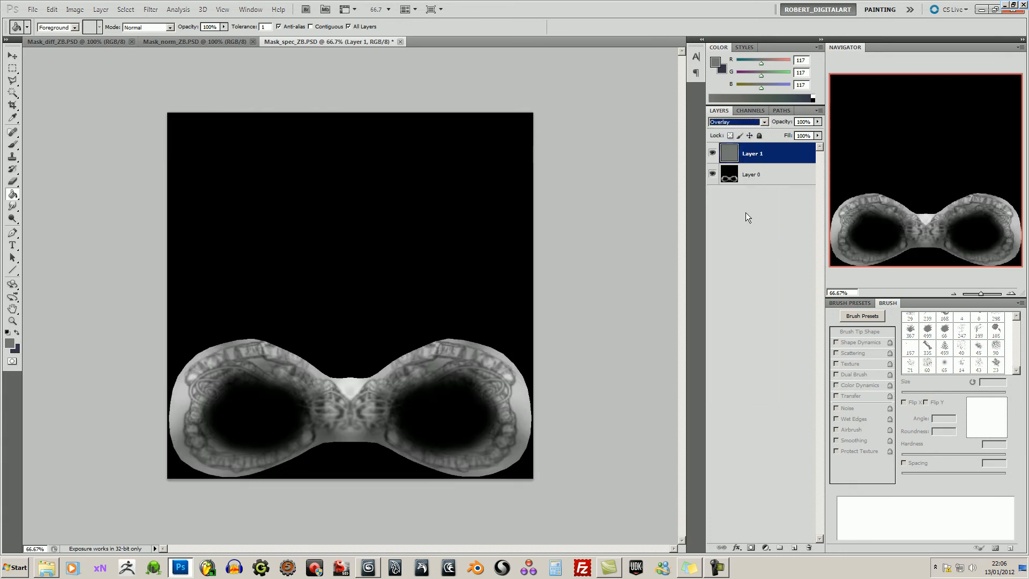
click(747, 122)
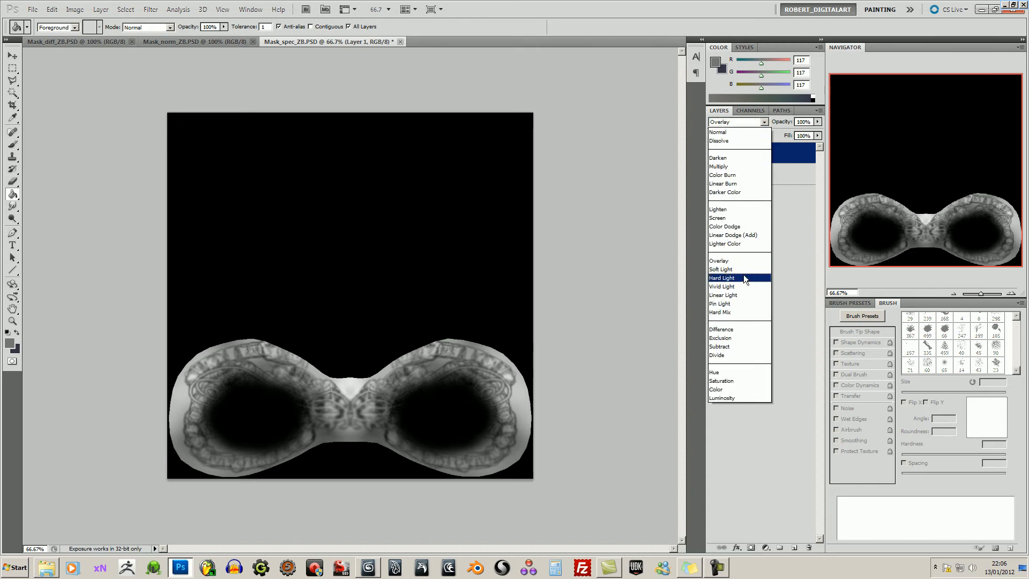
click(729, 393)
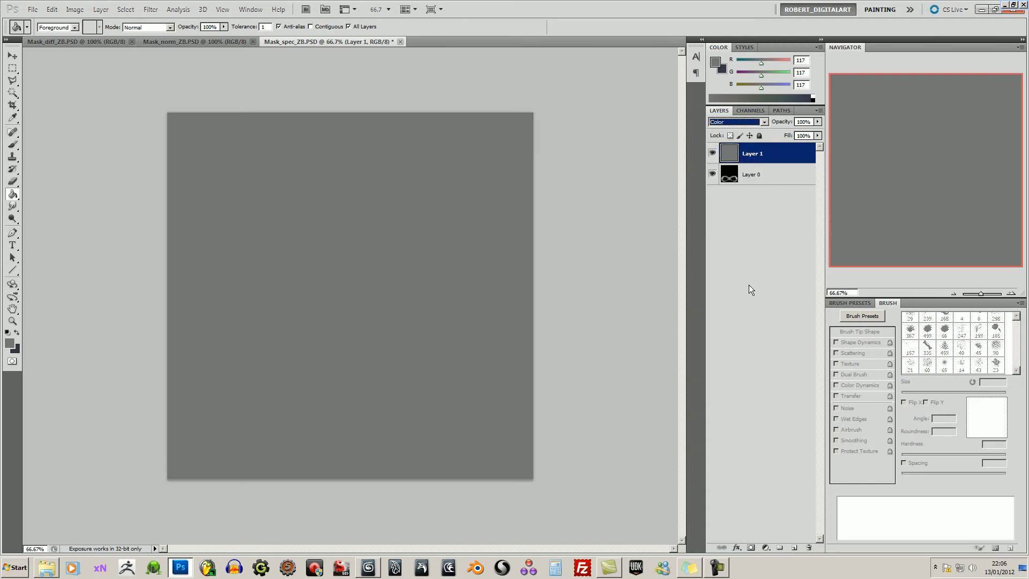
key(Up)
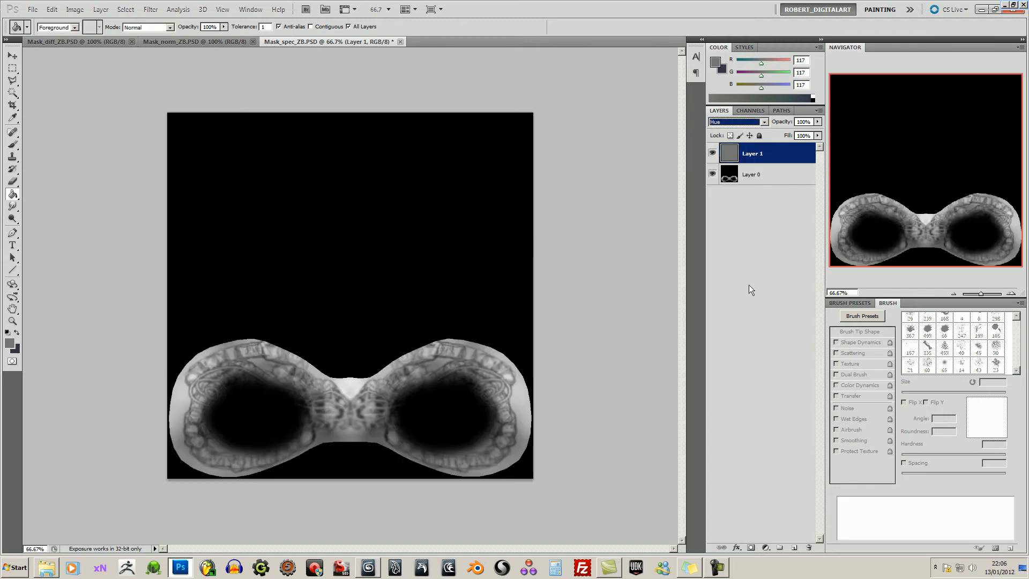
key(Up)
key(Up)
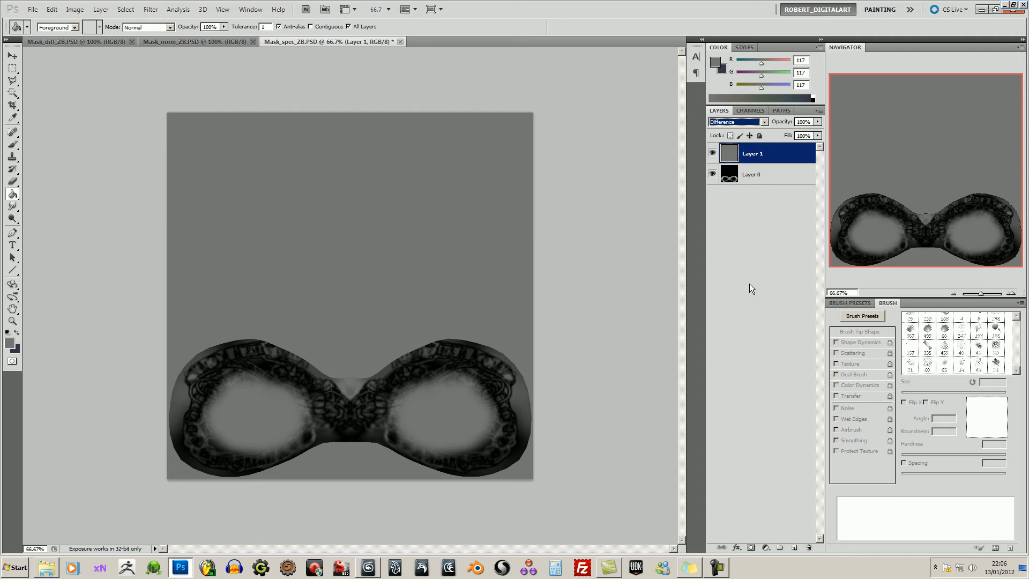
key(Up)
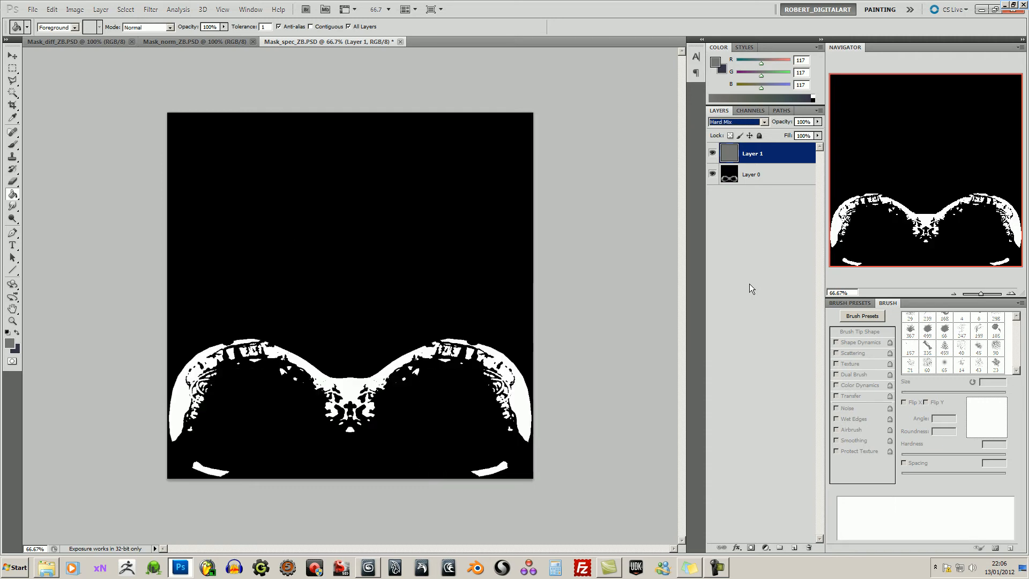
key(Down)
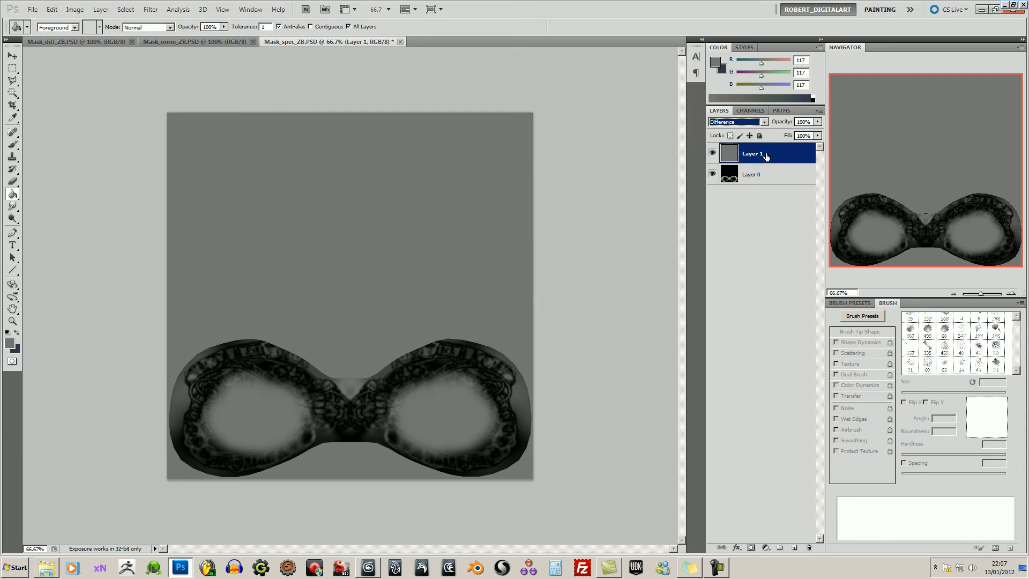
Test a lower opacity on Layer 1, return it to 100%, and merge the visible layers of the specular document
click(818, 122)
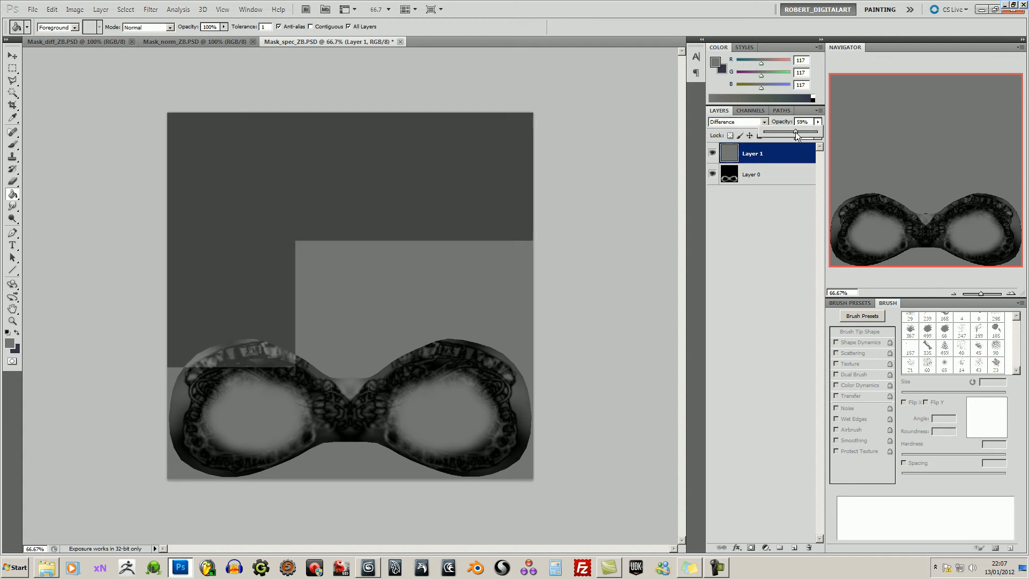
drag(797, 135, 815, 132)
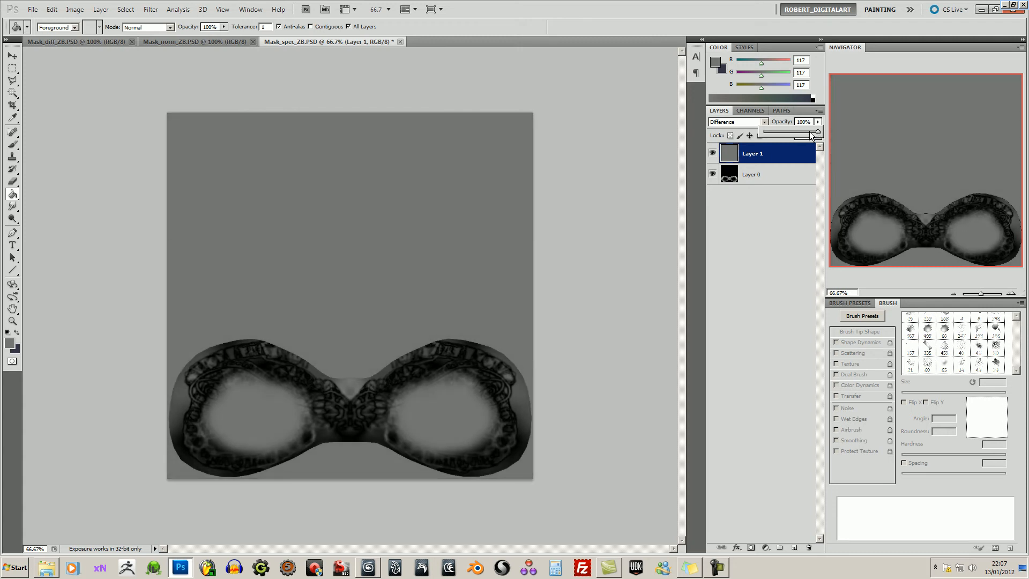
right_click(751, 155)
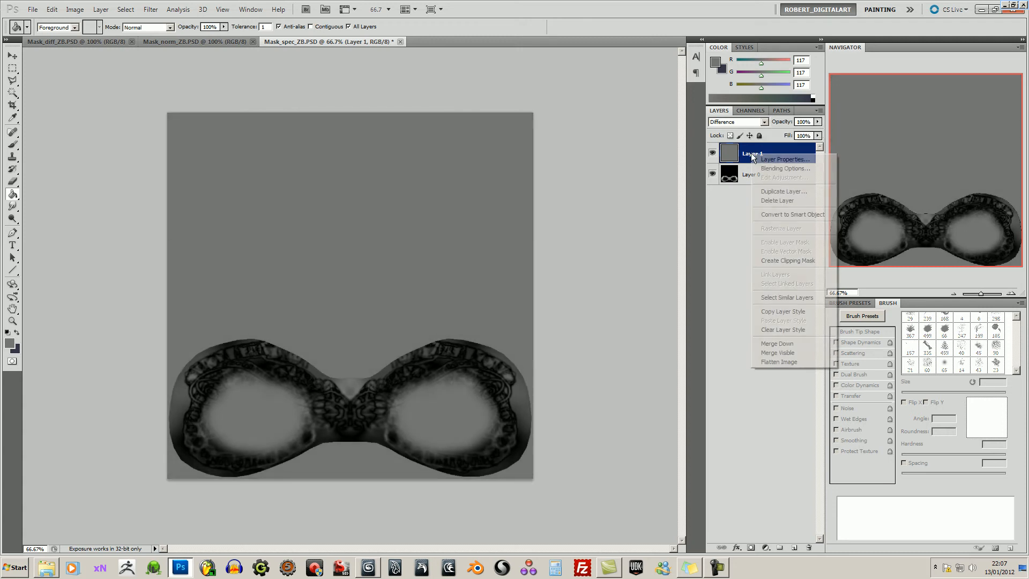
click(808, 355)
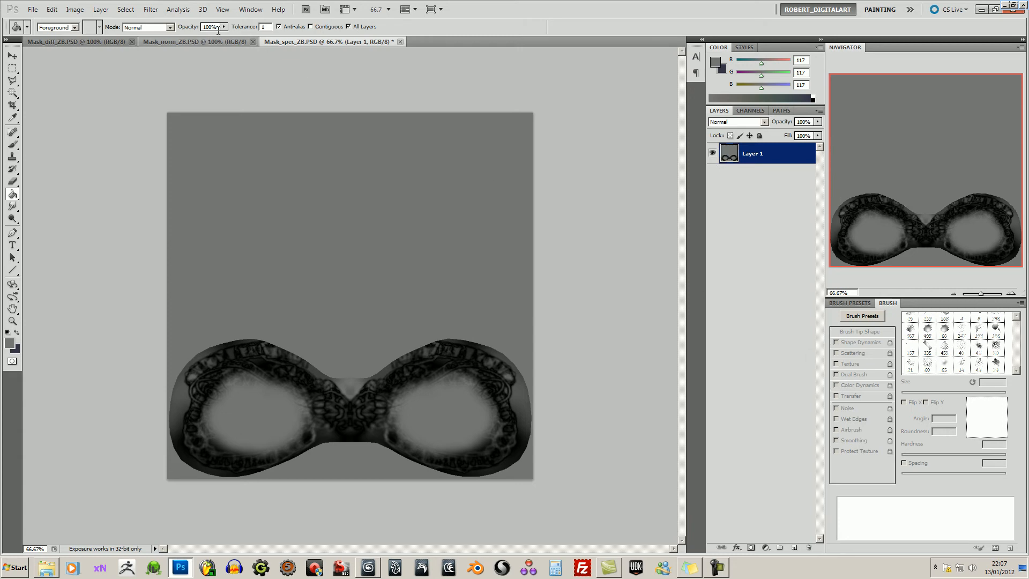
Convert the merged specular layer into a normal map with the xNormal Height2Normals filter, using a raised Smooth value
click(152, 11)
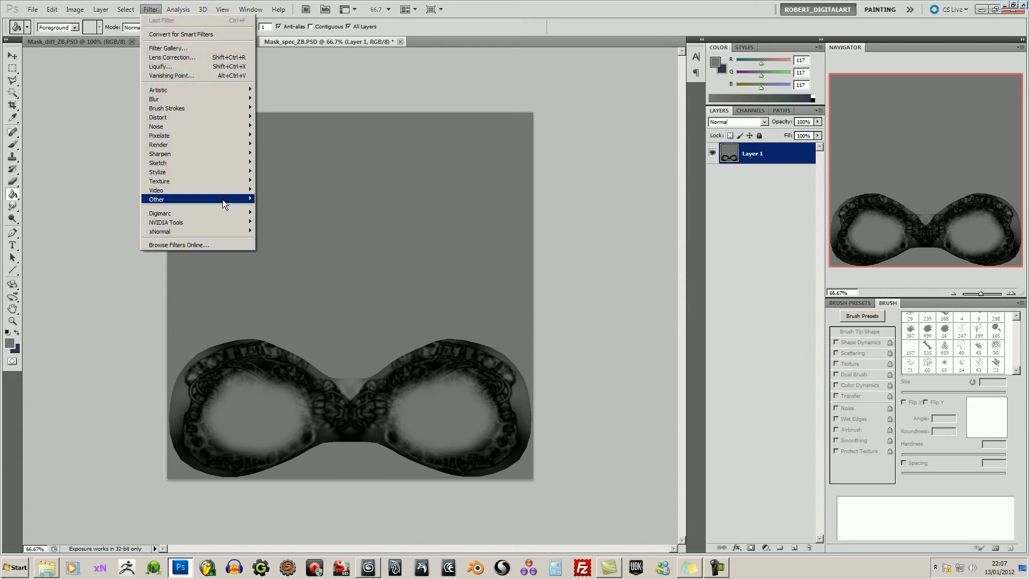
mouse_move(223, 198)
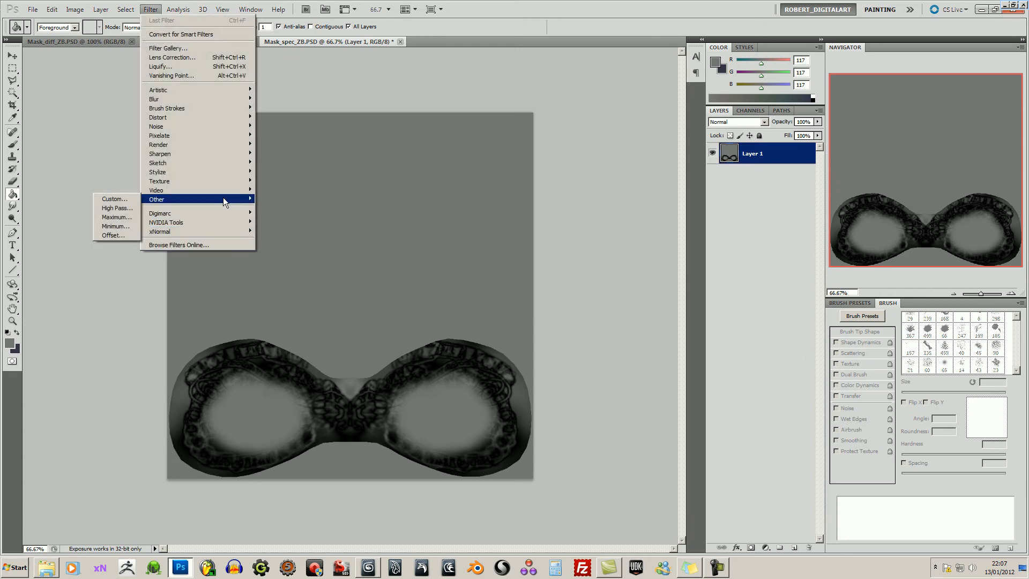
mouse_move(230, 223)
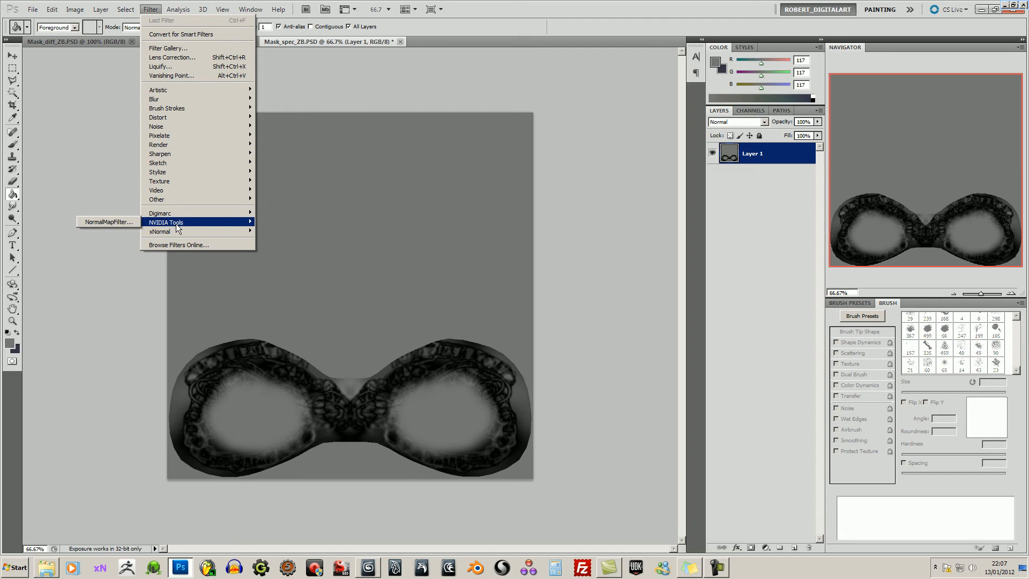
mouse_move(179, 236)
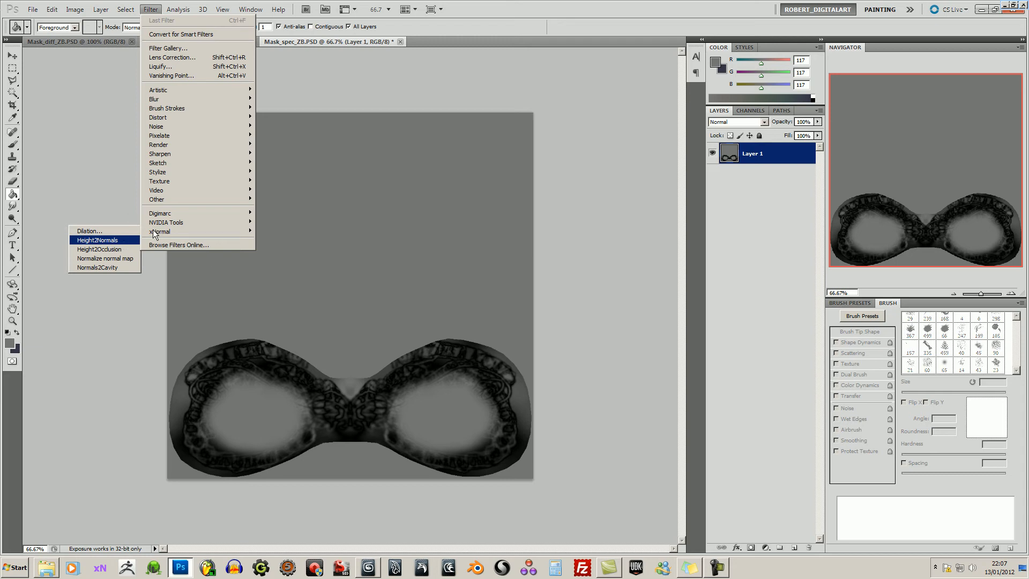
key(Return)
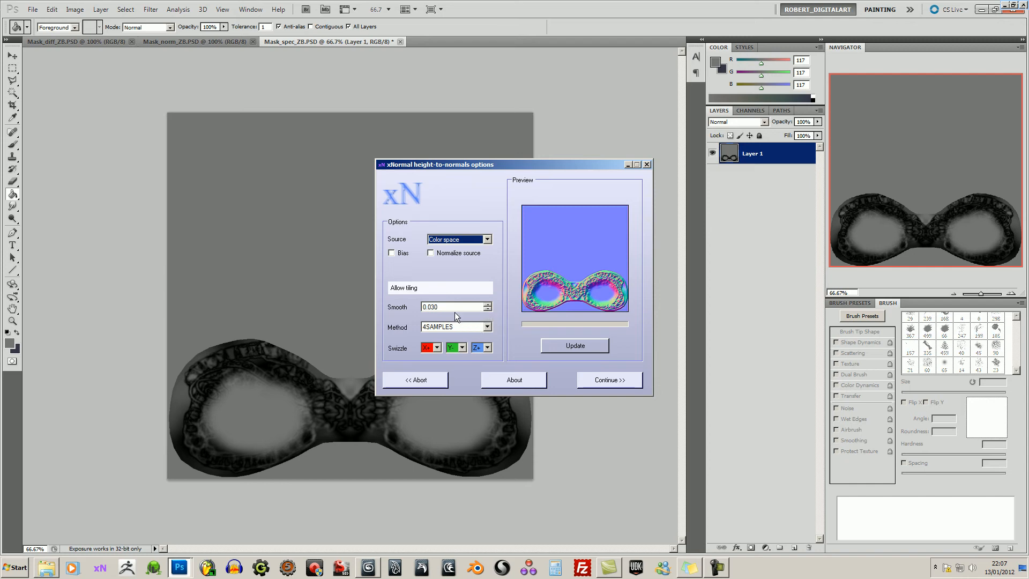
click(488, 304)
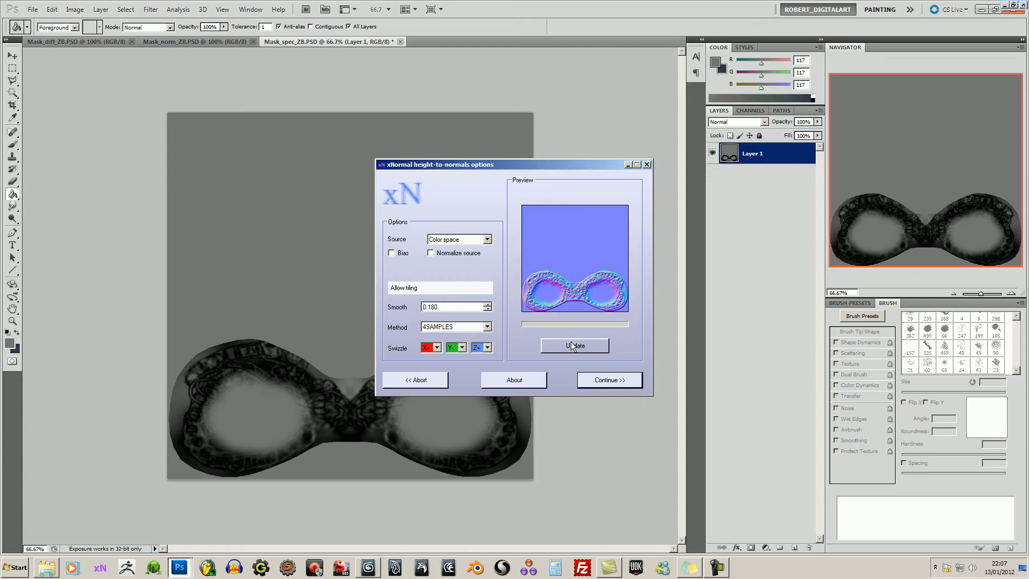
click(488, 304)
click(621, 379)
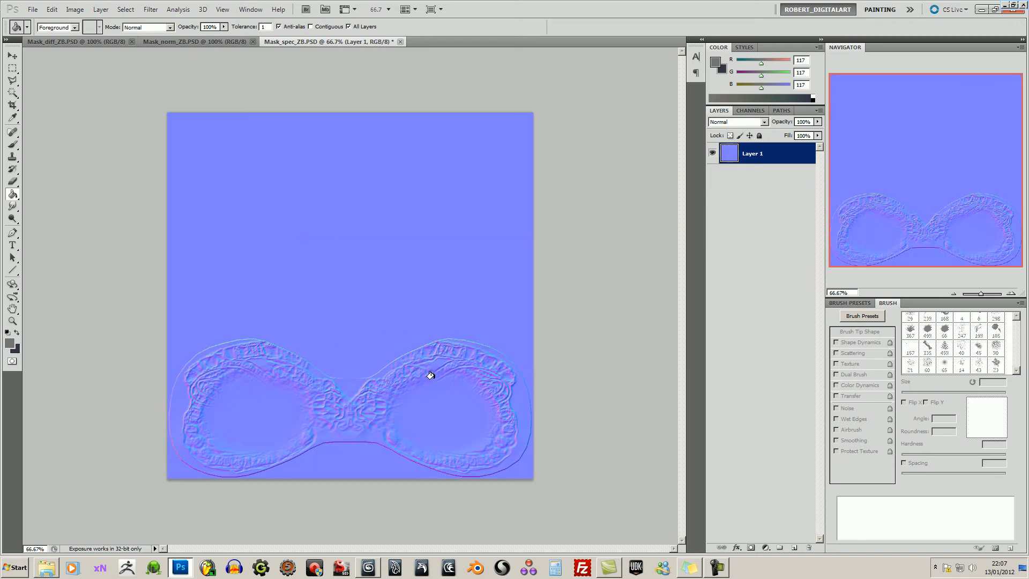
Resize the Mask_spec_ZB image to 512 by 512 pixels with proportions constrained
click(177, 41)
click(279, 41)
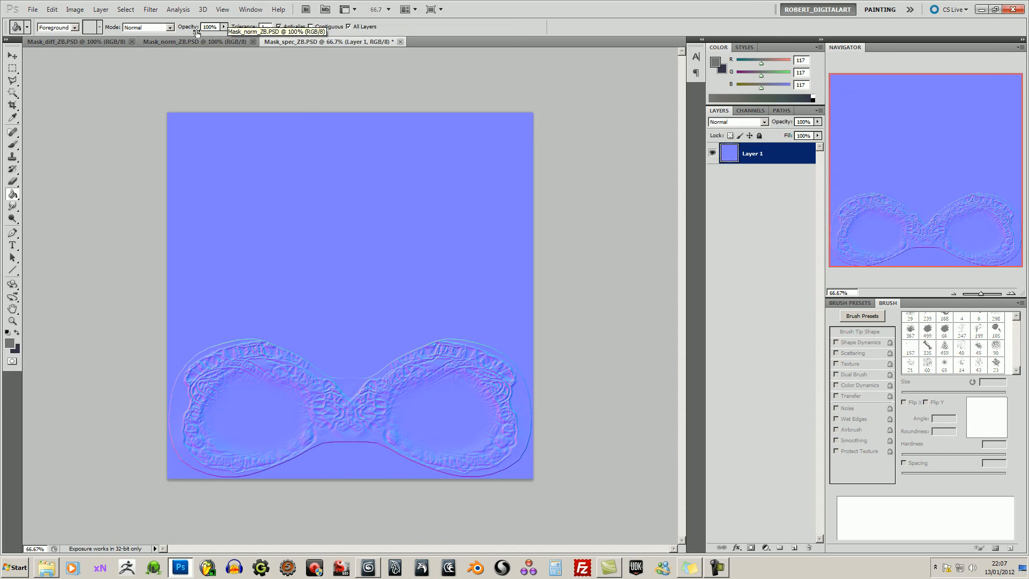
click(77, 11)
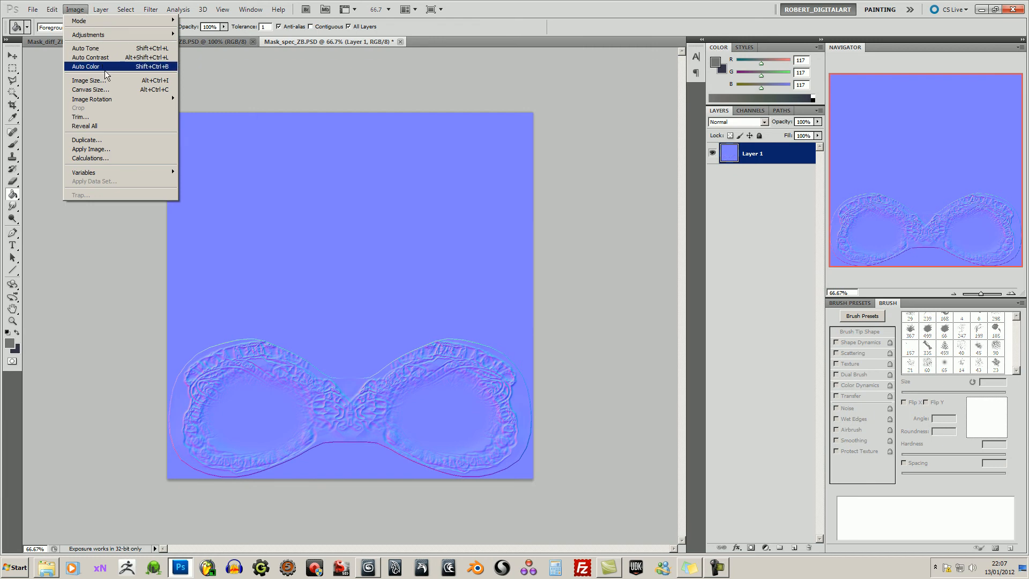
click(89, 81)
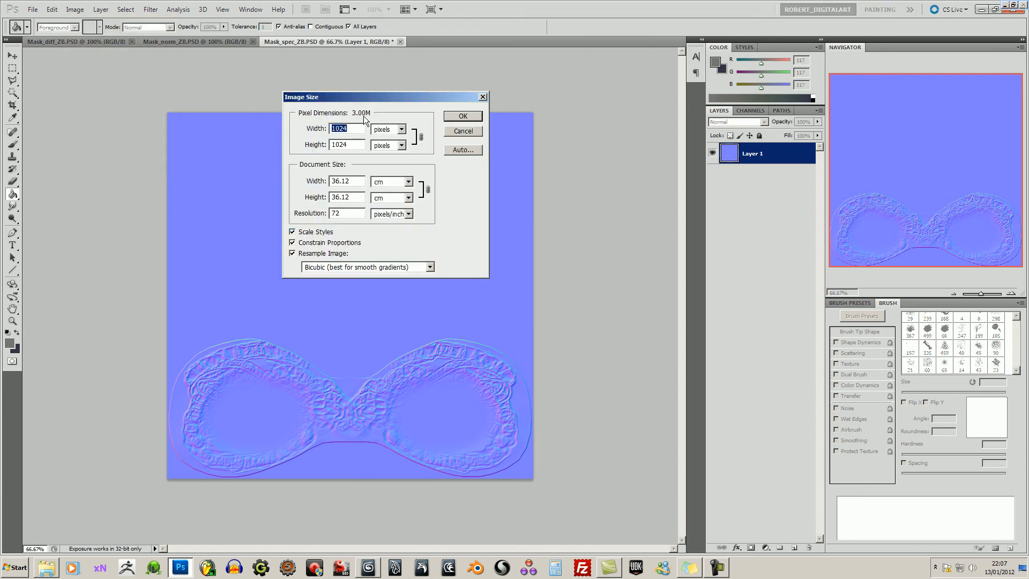
text(512)
click(462, 117)
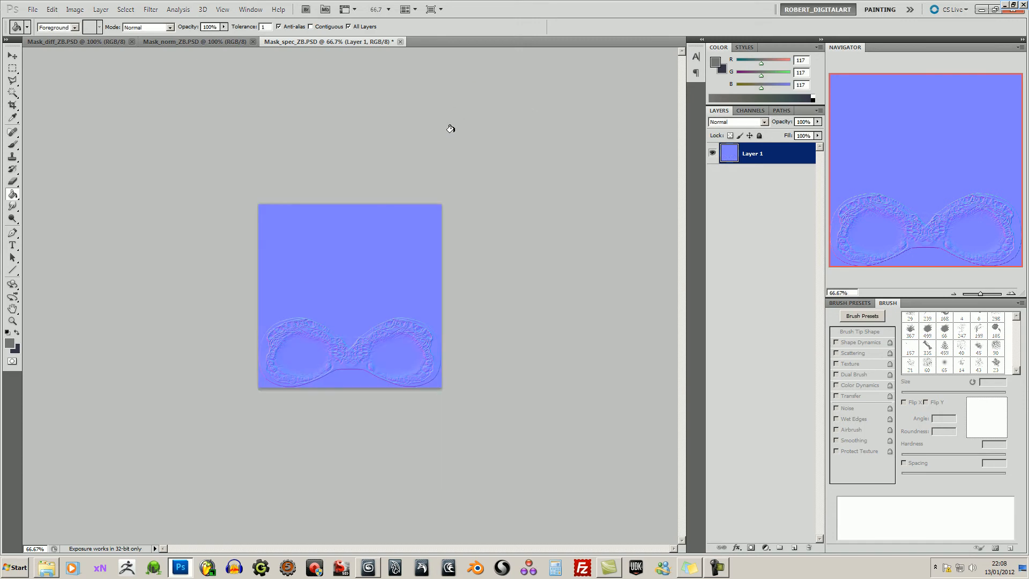
Copy the entire Mask_spec_ZB image and paste it into Mask_norm_ZB as a layer above the background
key(ctrl+a)
key(ctrl+c)
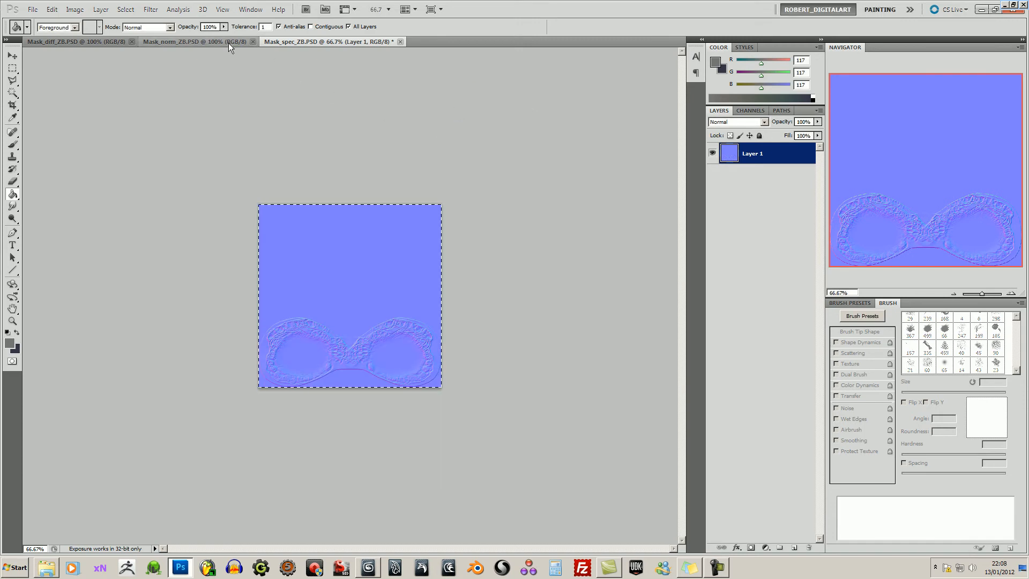
click(228, 43)
key(ctrl+v)
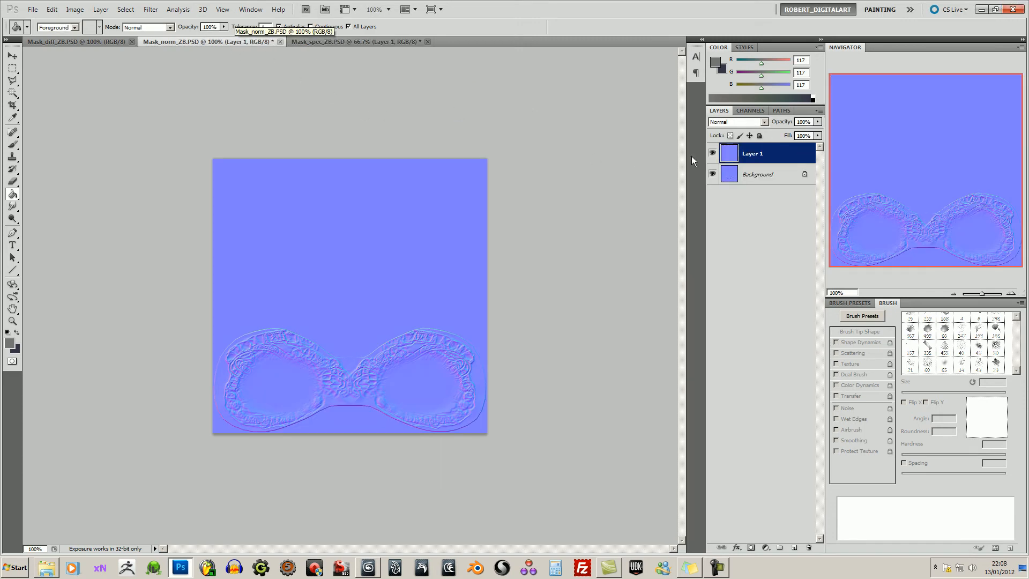
Blend the pasted normal layer in Overlay mode at 100% opacity and merge the visible layers of Mask_norm_ZB
click(759, 122)
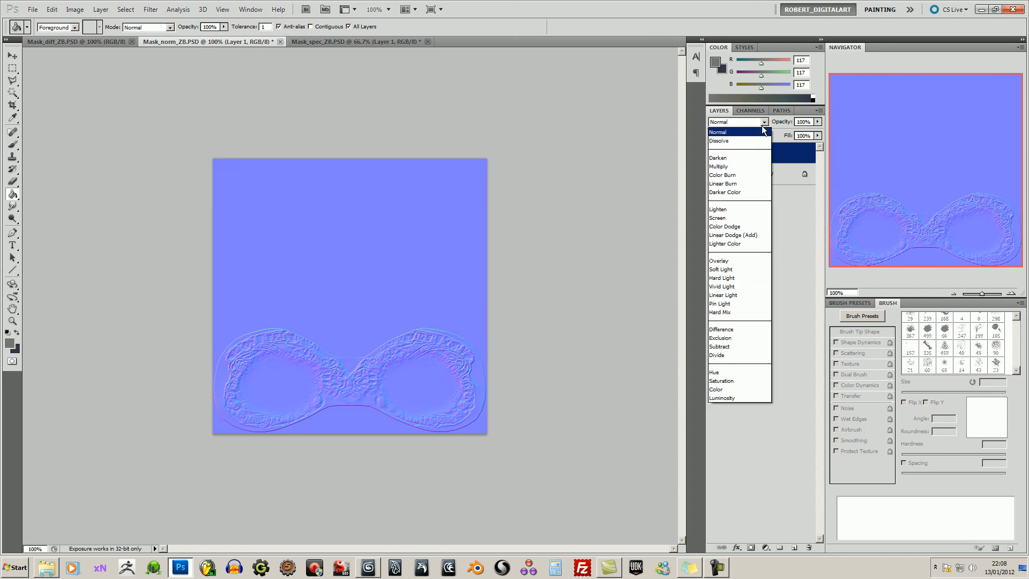
click(739, 261)
click(817, 121)
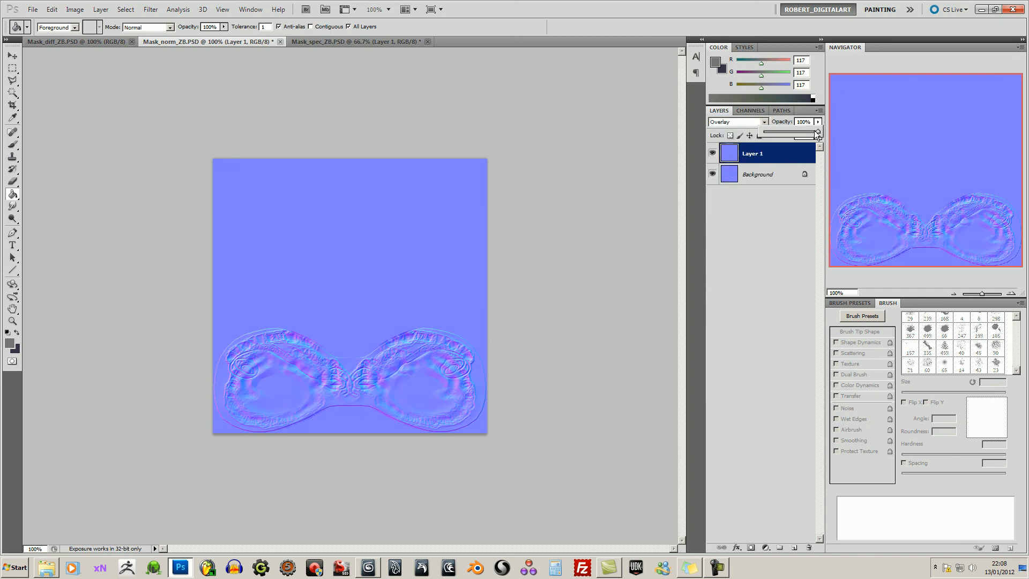
drag(780, 131, 813, 134)
click(762, 153)
right_click(762, 154)
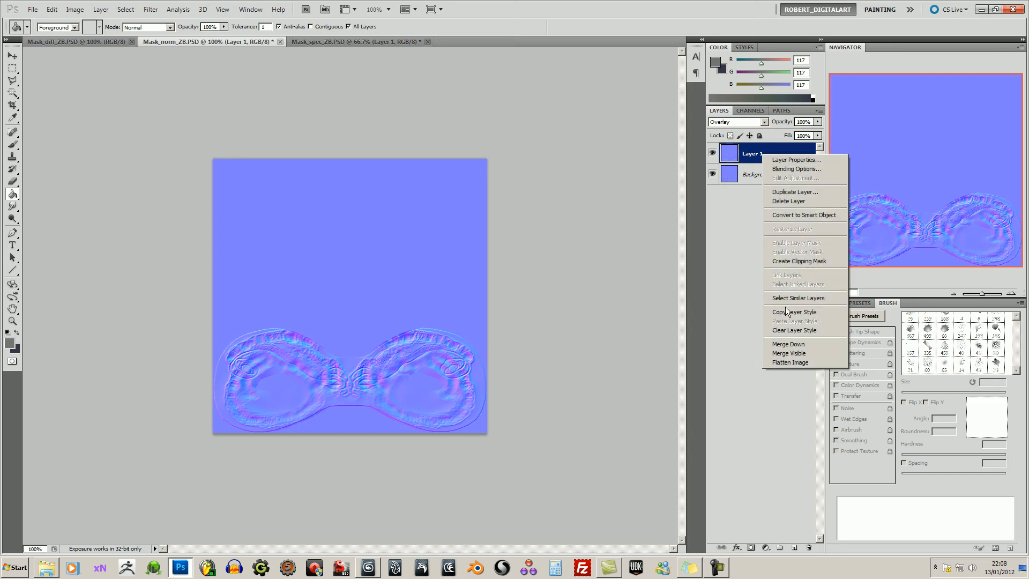
click(798, 356)
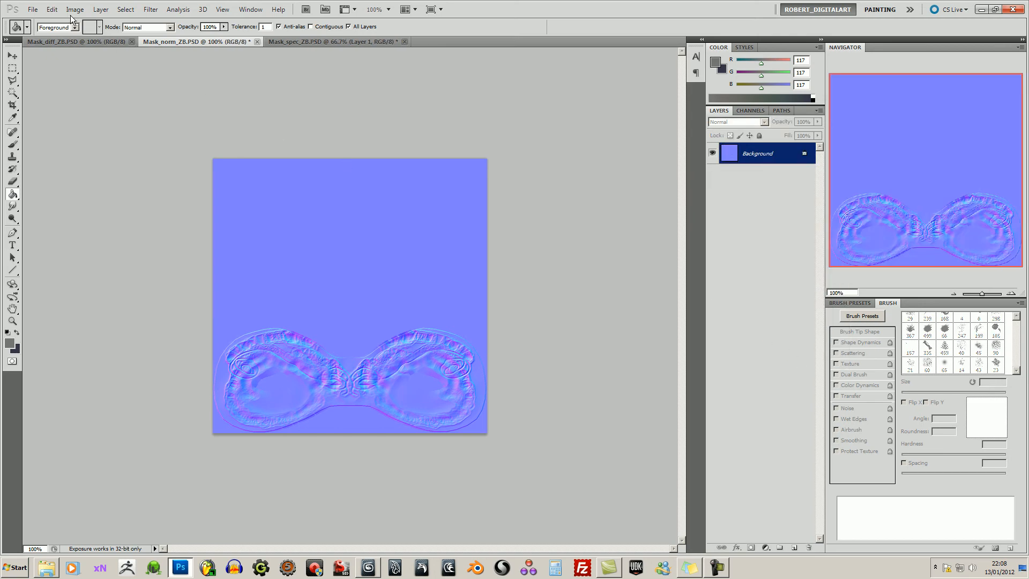
Save the merged normal map as a non-interlaced PNG named Mask_norm on the Desktop
click(33, 10)
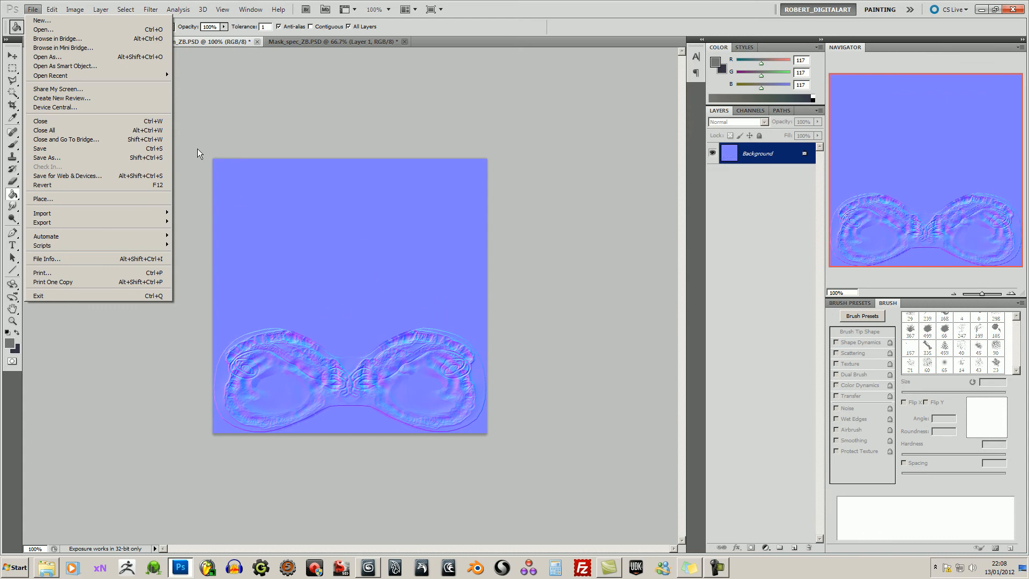
click(80, 158)
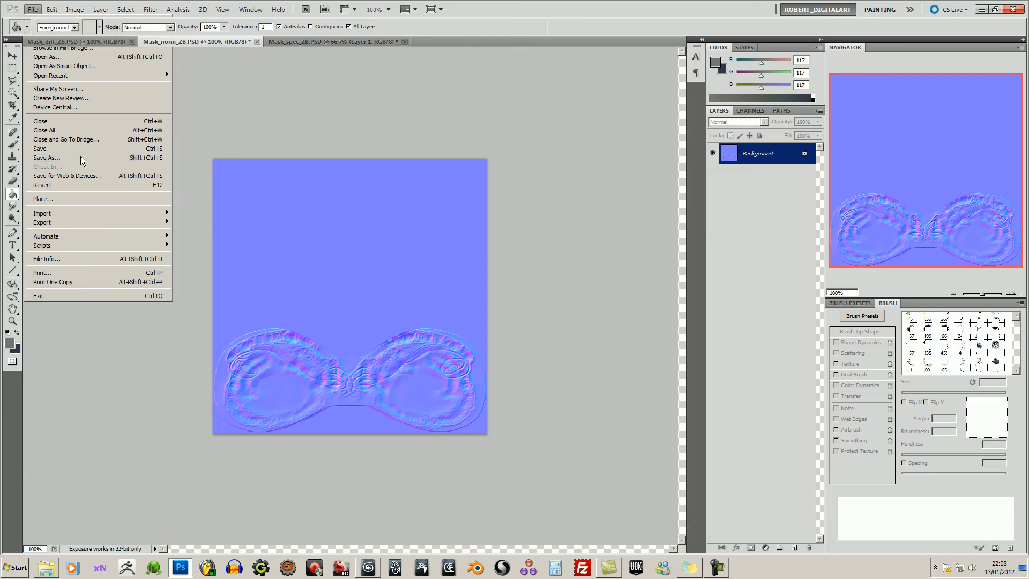
click(604, 280)
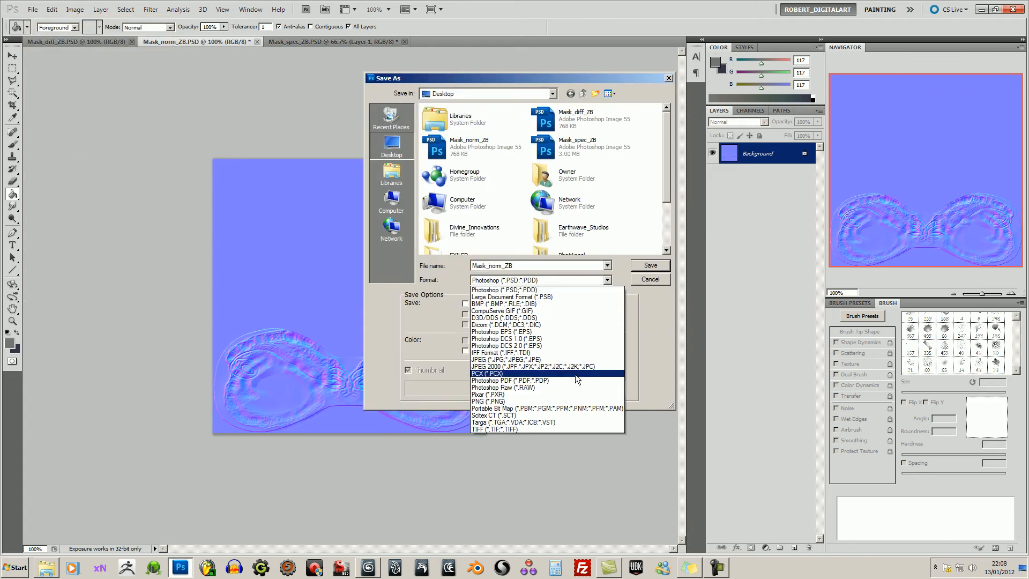
click(552, 400)
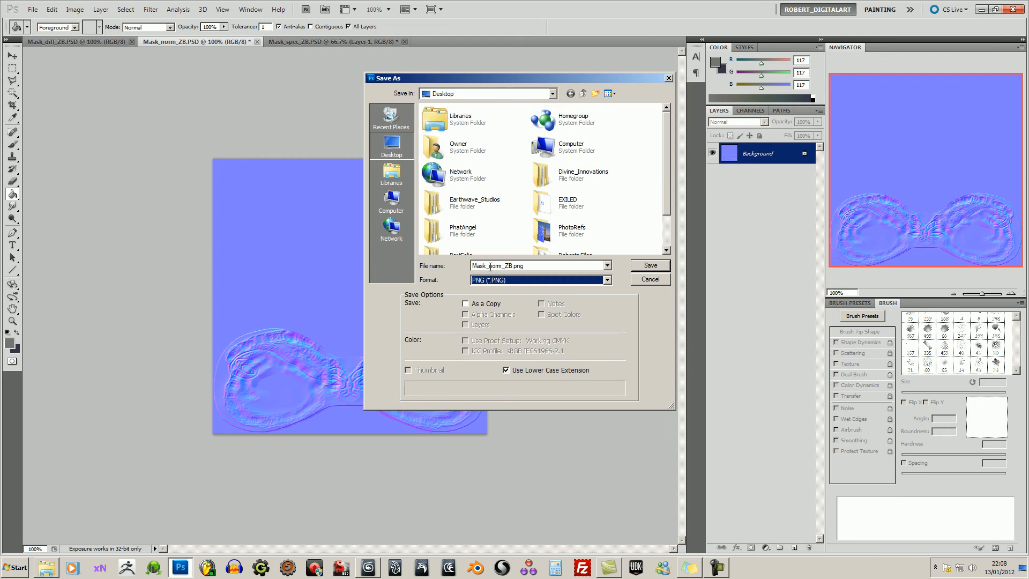
double_click(509, 266)
click(511, 266)
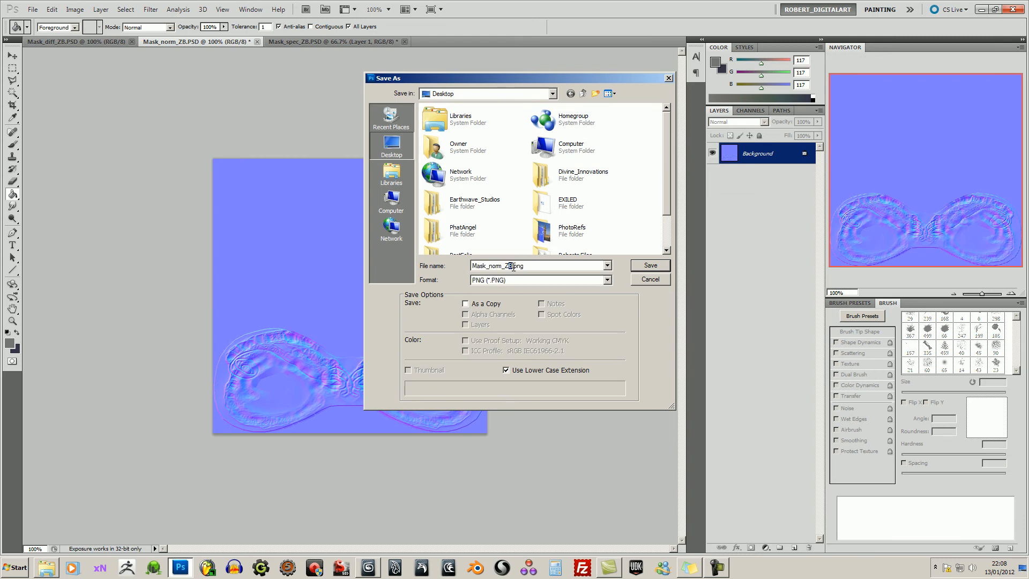
key(BackSpace)
key(BackSpace)
key(BackSpace)
click(646, 262)
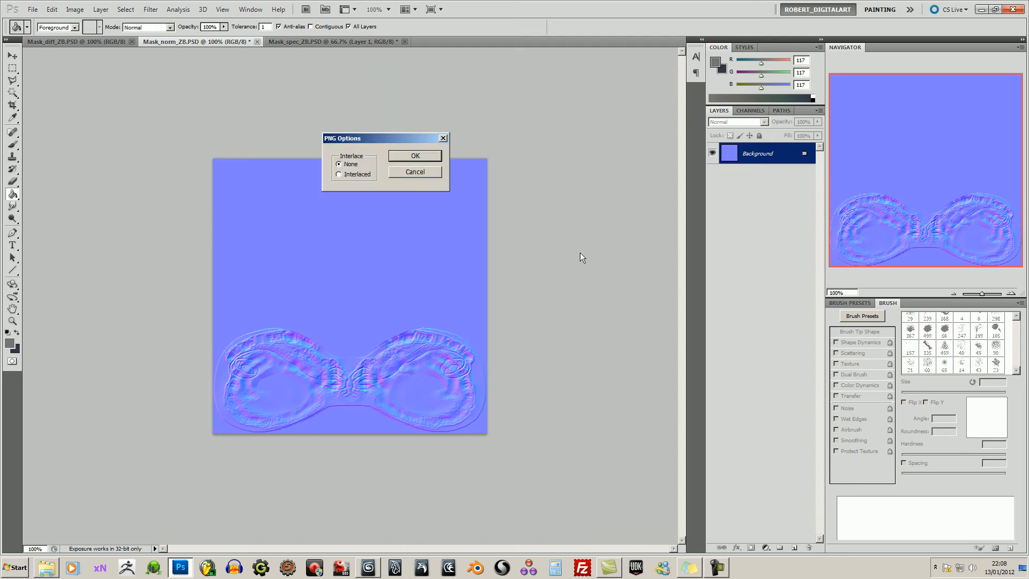
click(424, 154)
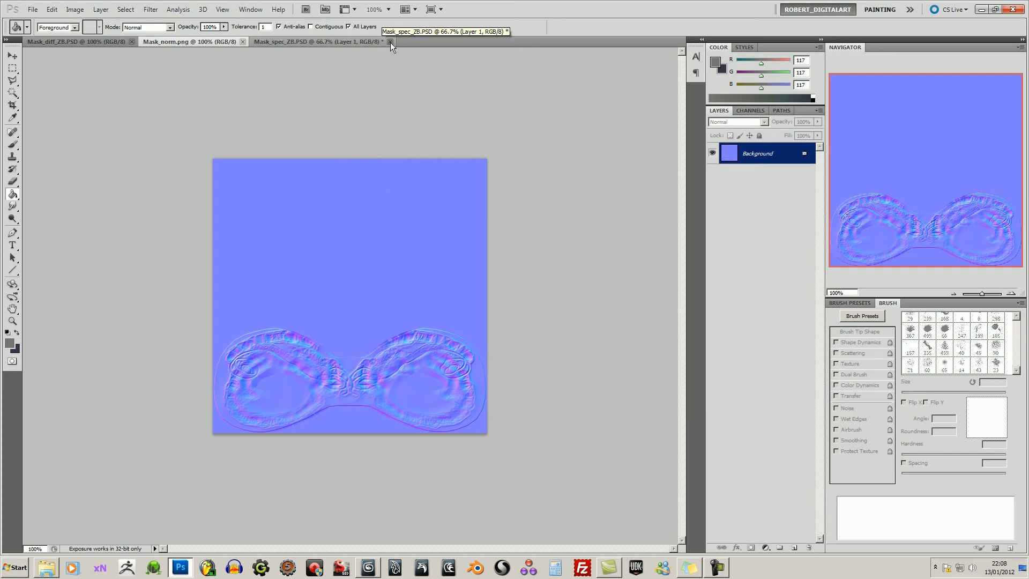
Close Mask_spec_ZB without saving its changes and close the Mask_norm image
click(390, 41)
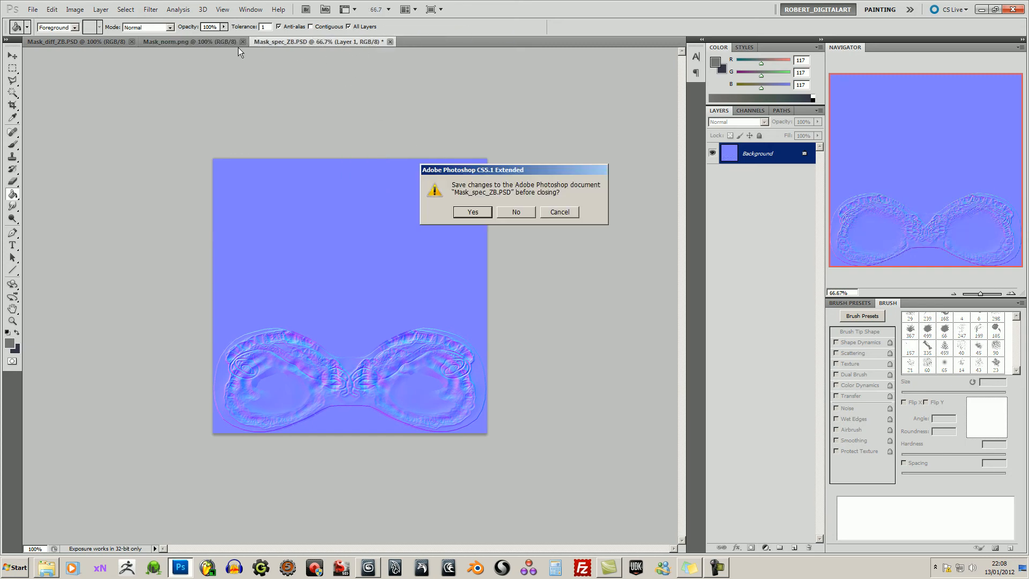
click(517, 213)
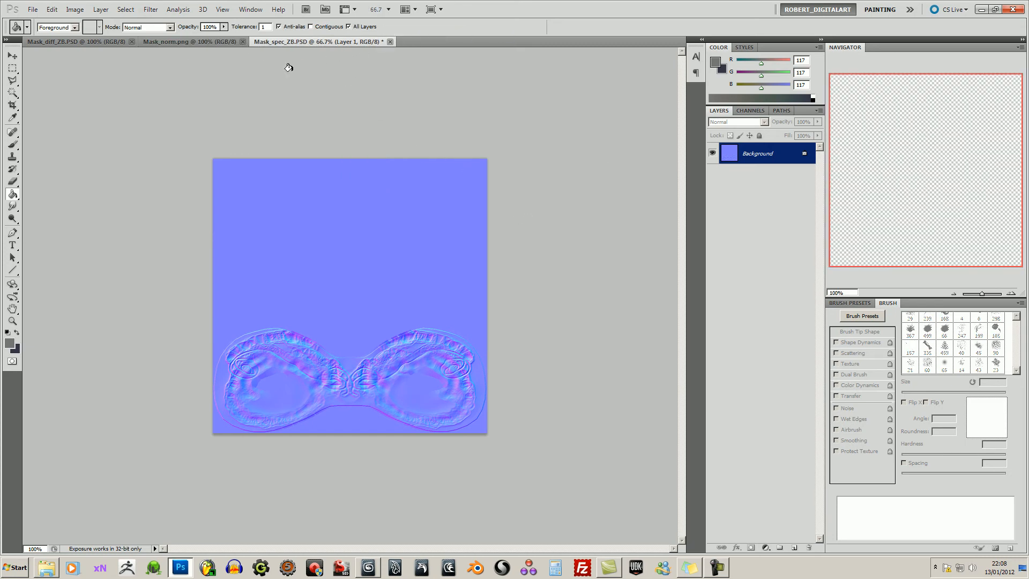
click(243, 42)
Open the original Mask_spec_ZB PSD file from the Desktop again
click(34, 10)
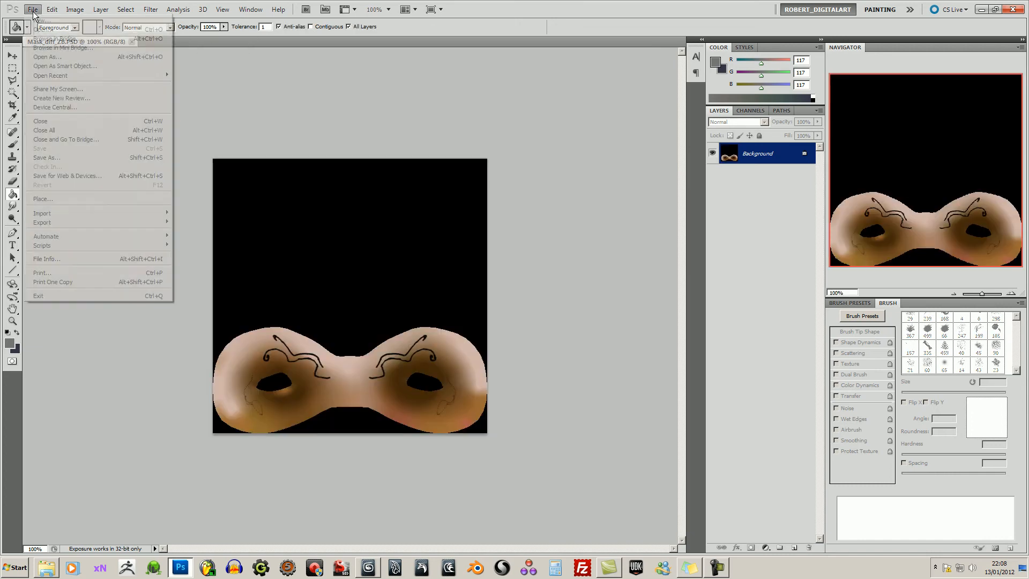
click(63, 32)
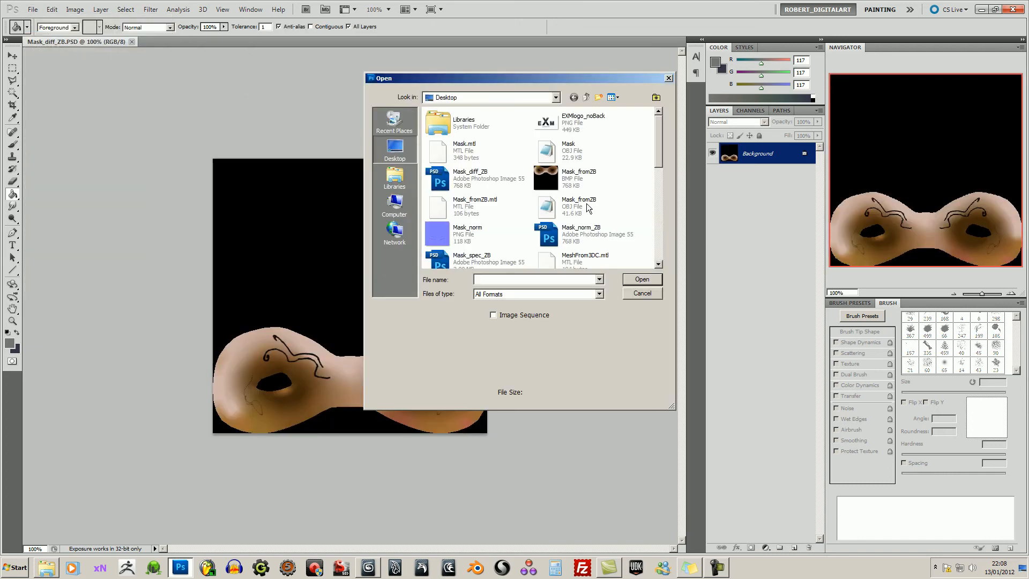
mouse_move(658, 170)
mouse_down()
mouse_move(658, 188)
mouse_move(658, 151)
mouse_up()
click(452, 259)
click(652, 278)
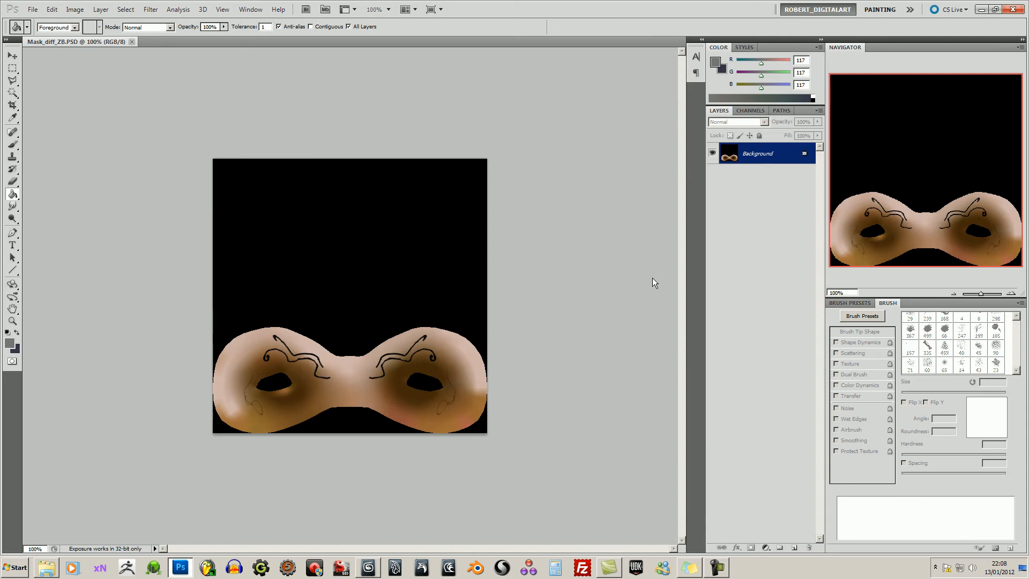
Try to paste the entire full-size Mask_spec_ZB image into Mask_diff_ZB as a Multiply layer
key(ctrl+a)
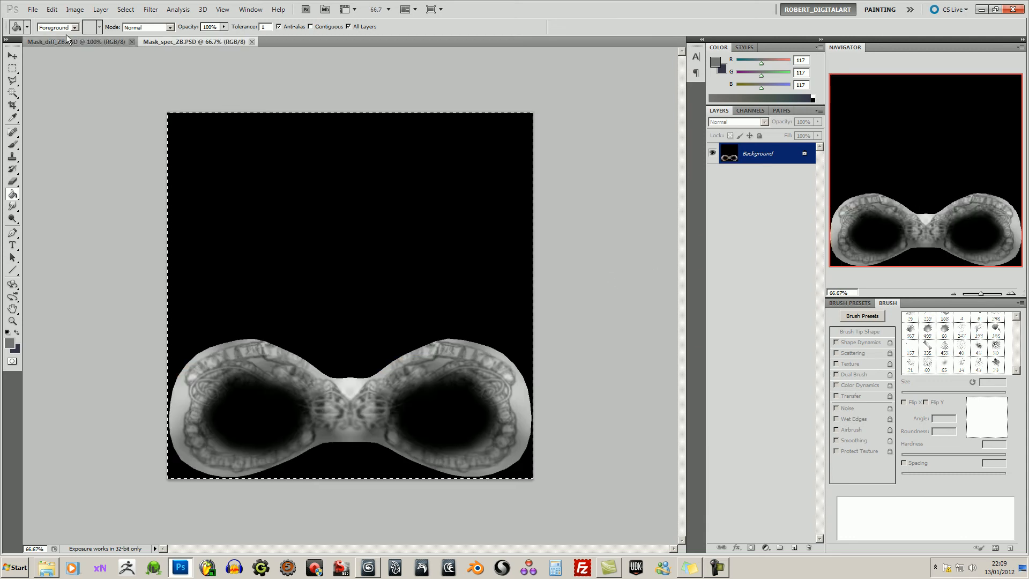
click(81, 42)
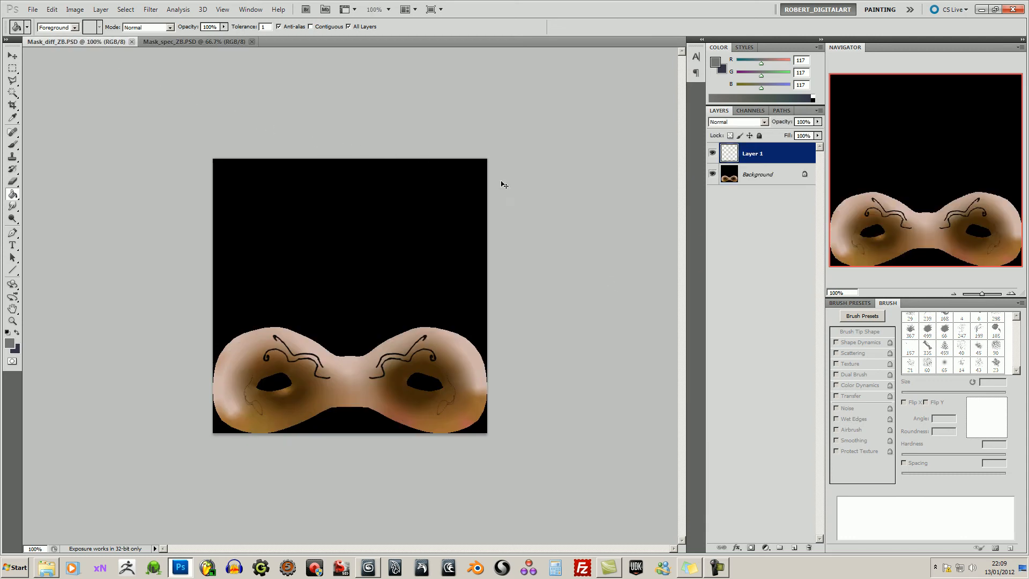
key(ctrl+v)
click(764, 122)
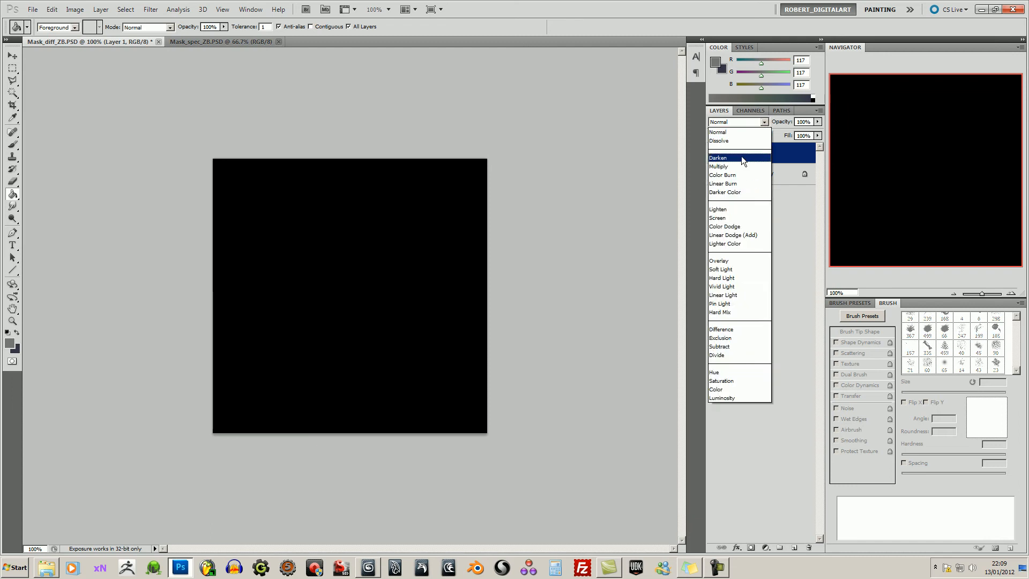
click(740, 168)
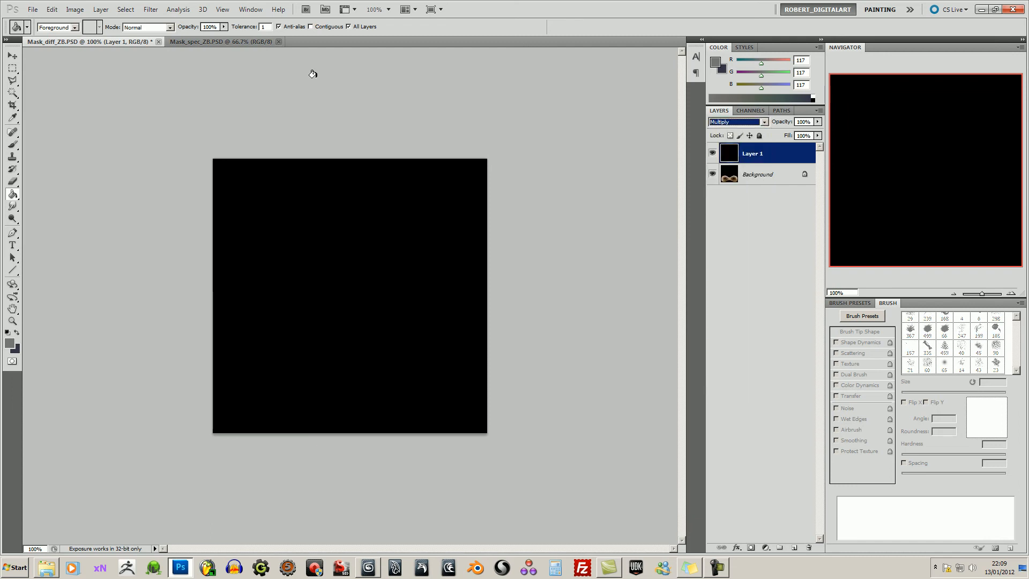
Resize the Mask_spec_ZB image to 512 by 512 pixels with constrained proportions
click(188, 42)
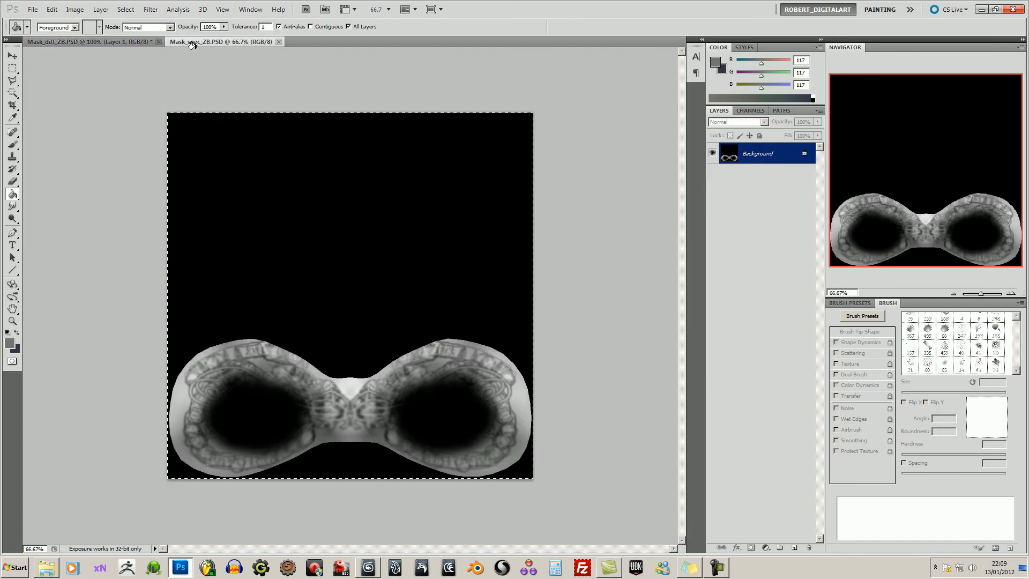
click(74, 9)
click(101, 81)
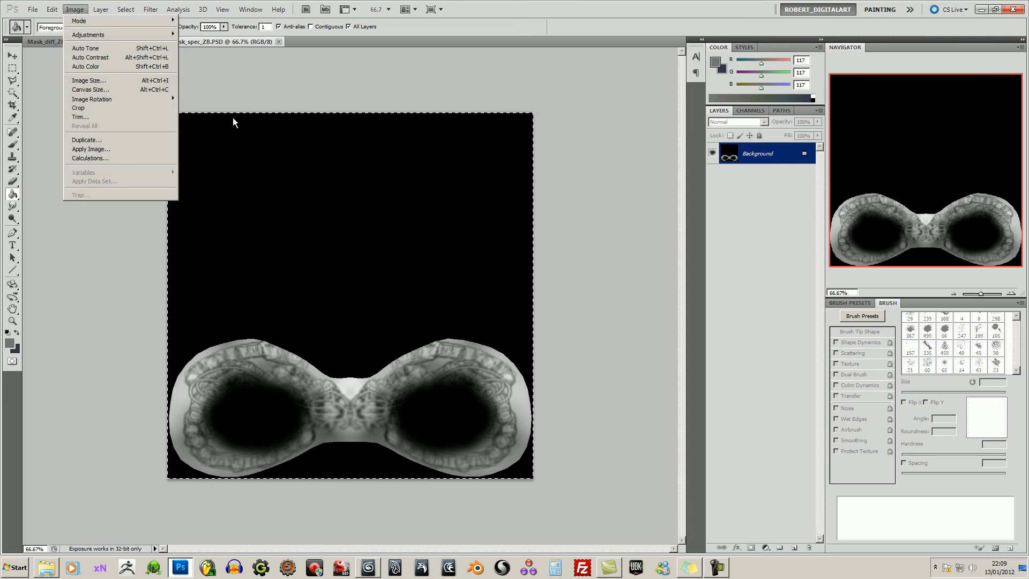
text(512)
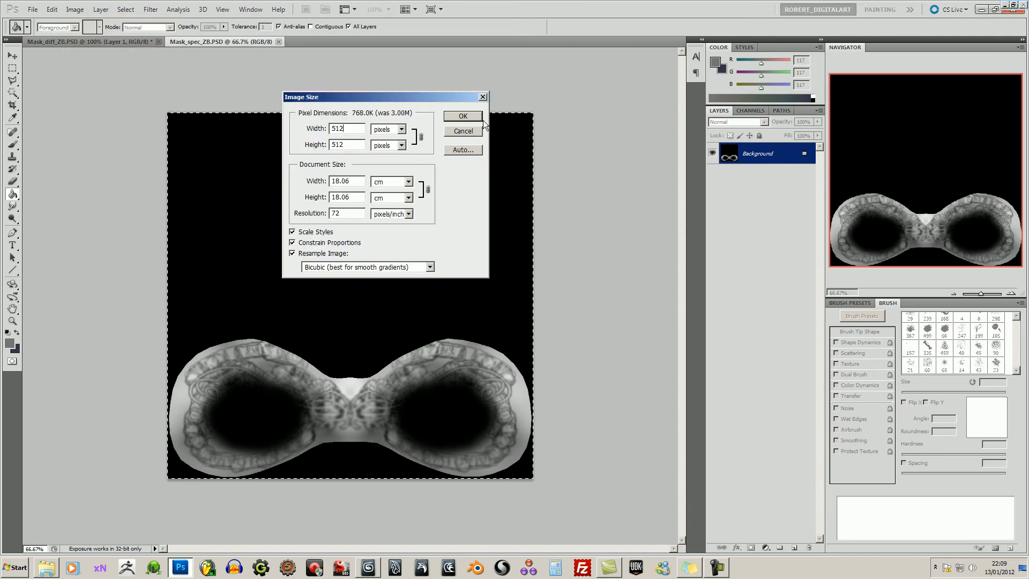
click(478, 116)
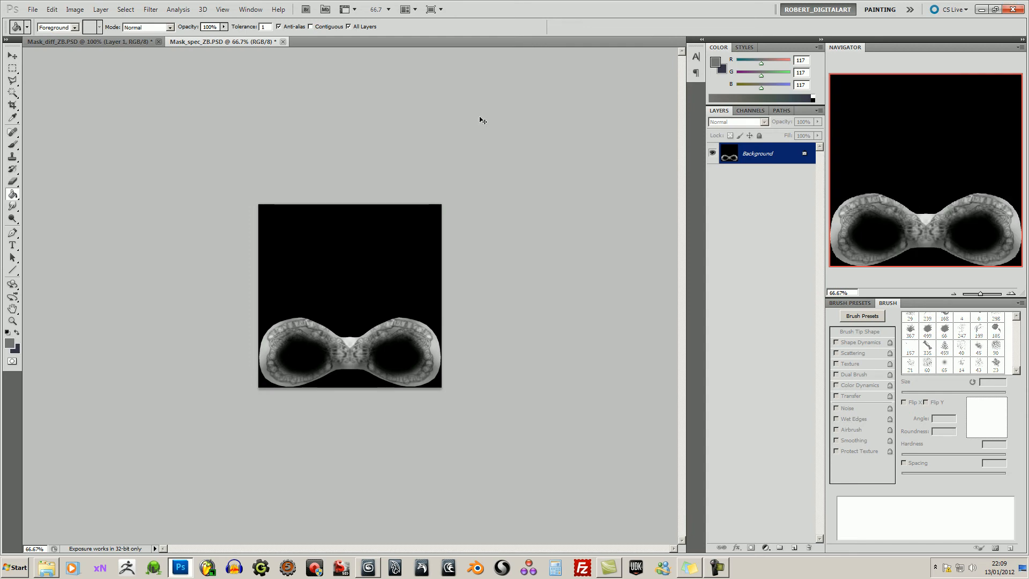
Replace the black Layer 1 in Mask_diff_ZB with a pasted copy of the entire resized Mask_spec_ZB image
key(ctrl+a)
click(105, 40)
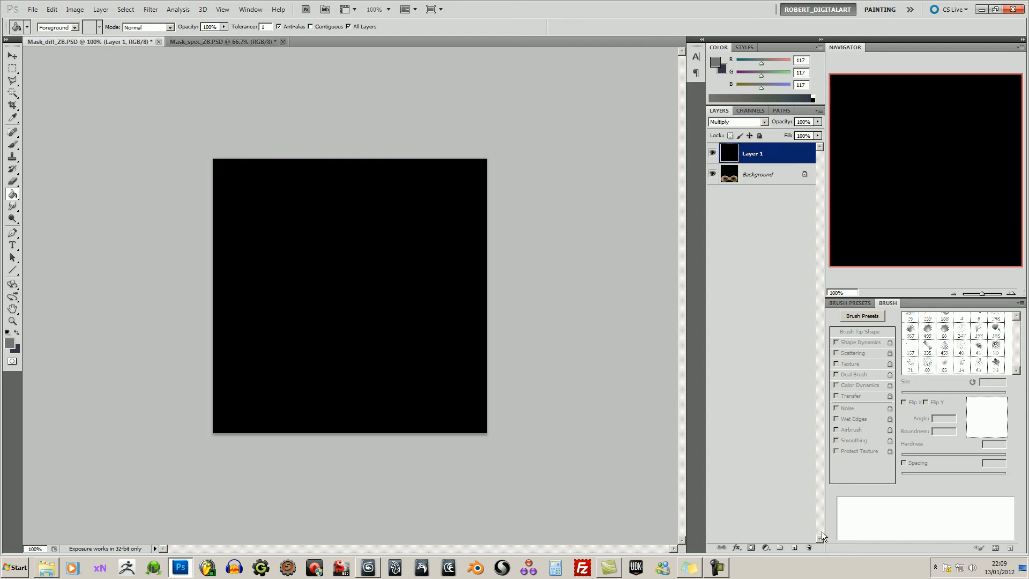
click(808, 548)
click(477, 212)
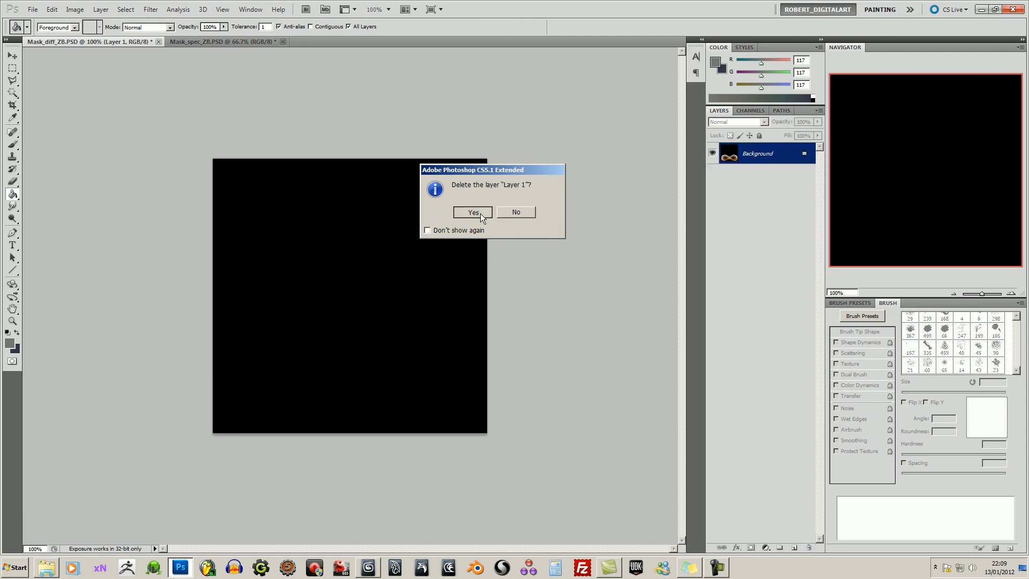
key(ctrl+shift+alt+n)
key(ctrl+v)
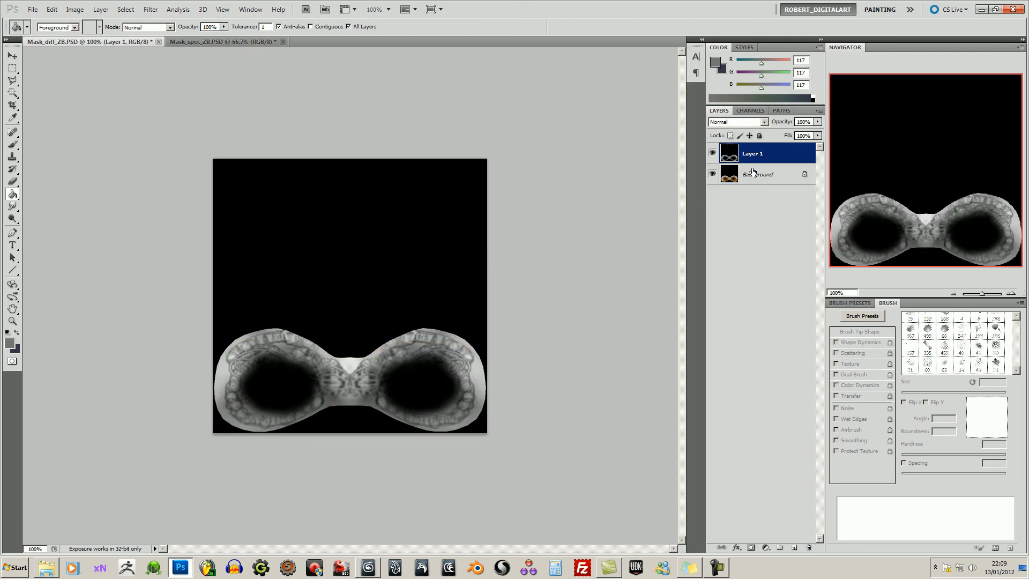
Blend the pasted specular layer over the diffuse background in Multiply mode at 52% opacity
click(765, 122)
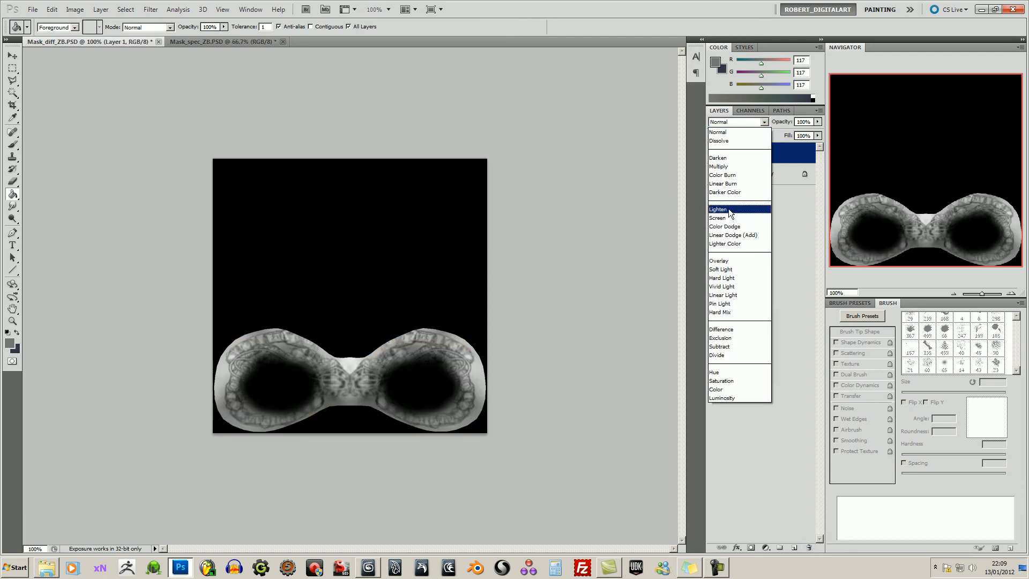
click(726, 167)
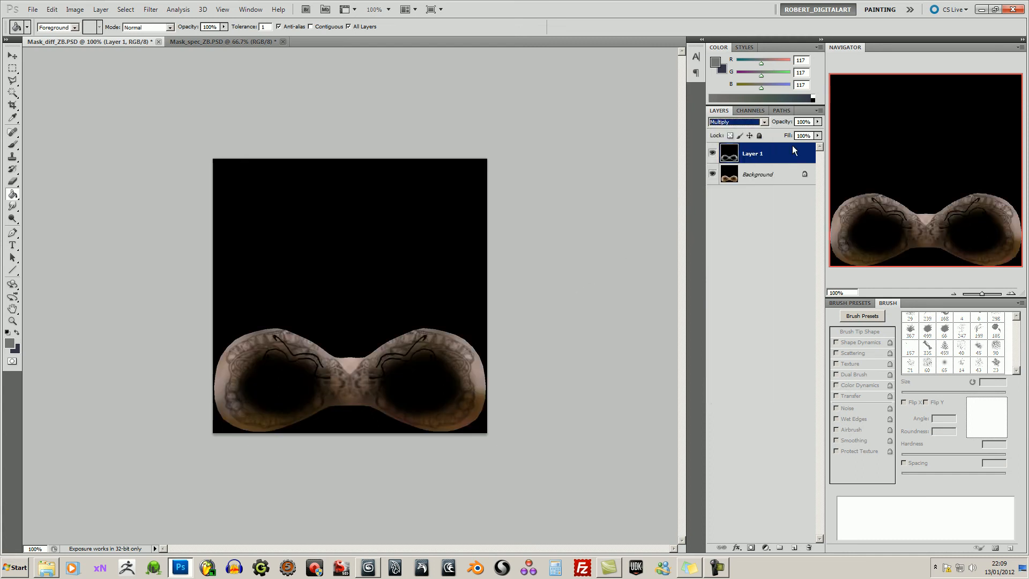
click(818, 122)
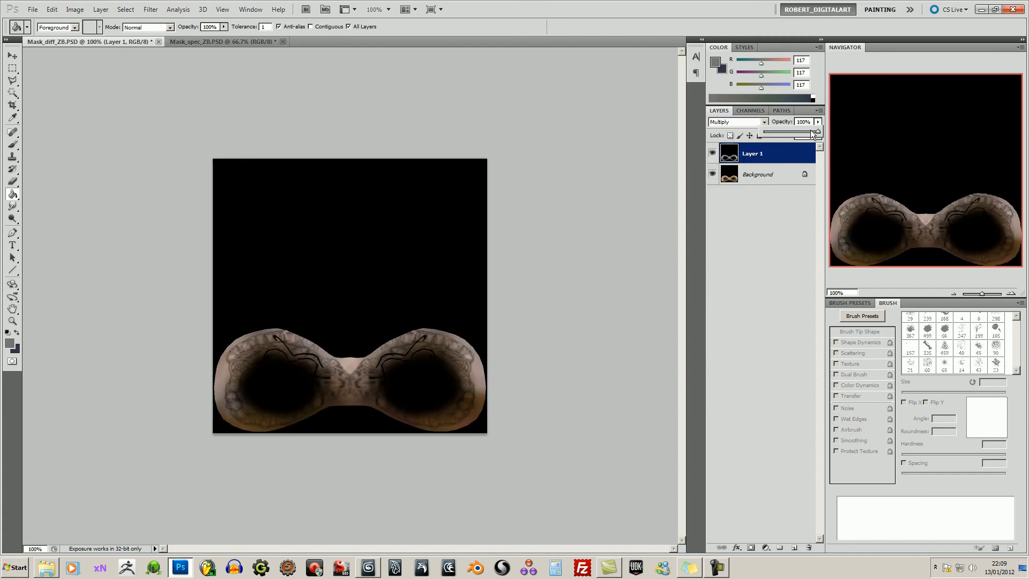
drag(784, 132, 783, 133)
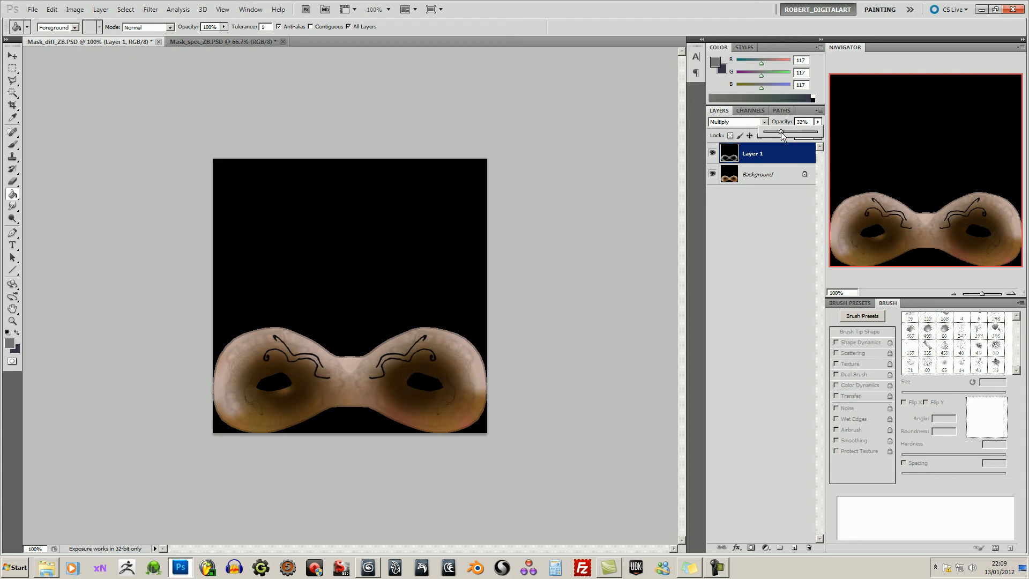
drag(781, 133, 793, 134)
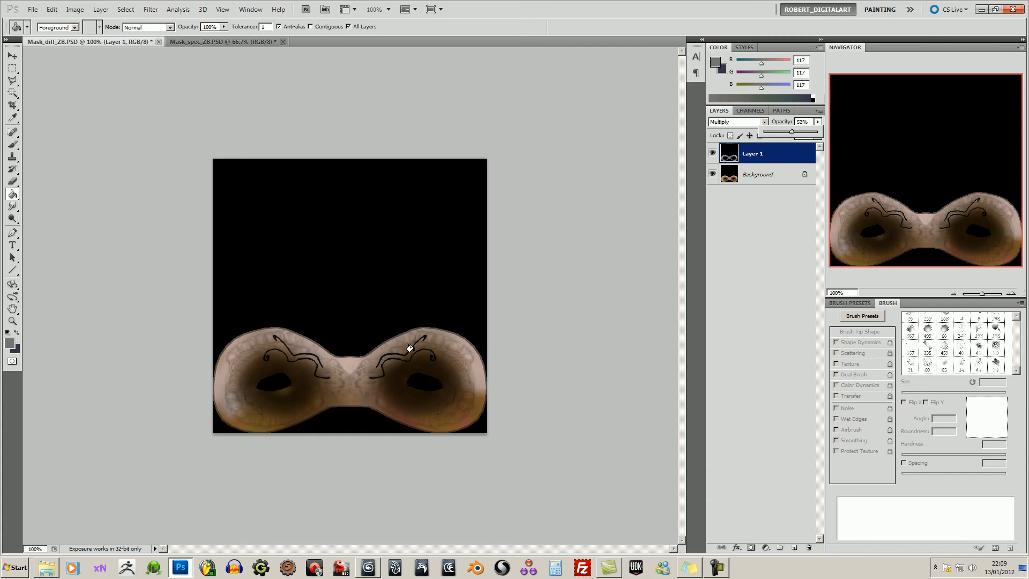
Erase Layer 1 along the upper edge of the mask's right half with a soft 45 px eraser
click(13, 181)
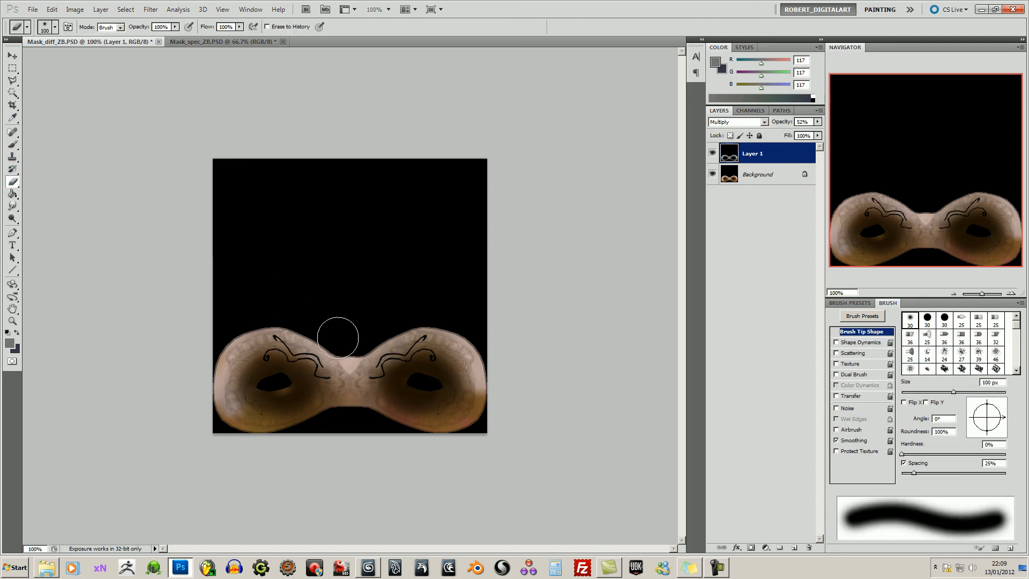
key(bracketleft)
key(bracketleft)
key(bracketleft)
key(bracketleft)
key(bracketleft)
key(bracketleft)
mouse_move(353, 349)
mouse_down()
mouse_move(441, 322)
mouse_move(481, 345)
mouse_move(494, 367)
mouse_move(473, 340)
mouse_up()
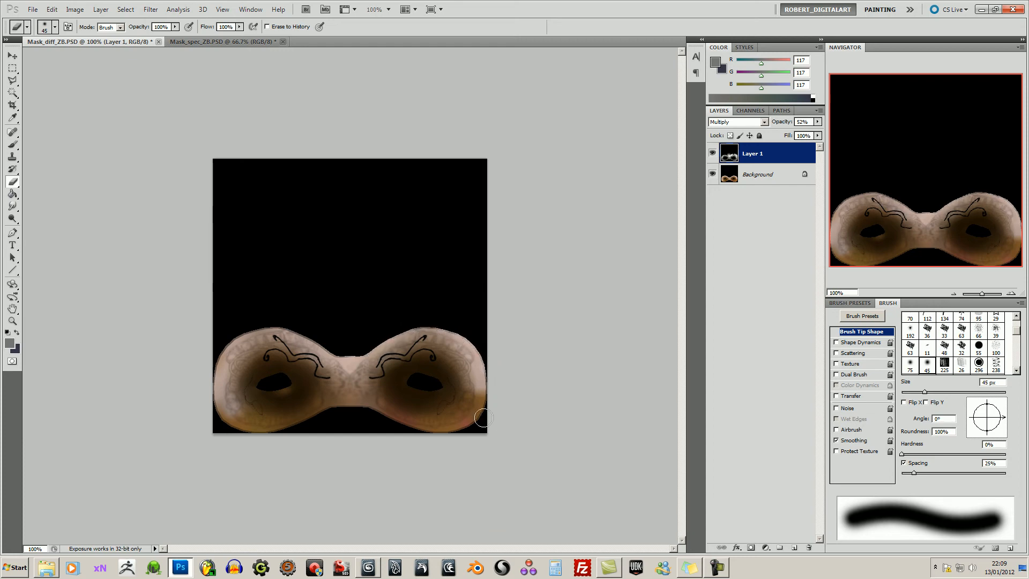
Erase the rest of Layer 1's dark border around the mask's lower and left edges with a soft 20 px eraser
key(bracketleft)
key(bracketleft)
key(bracketleft)
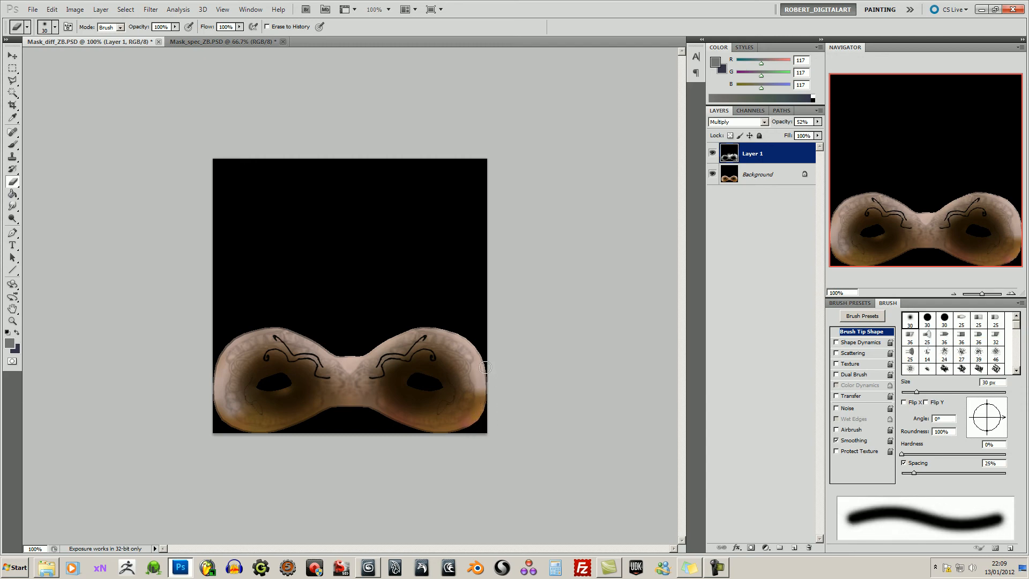
key(bracketleft)
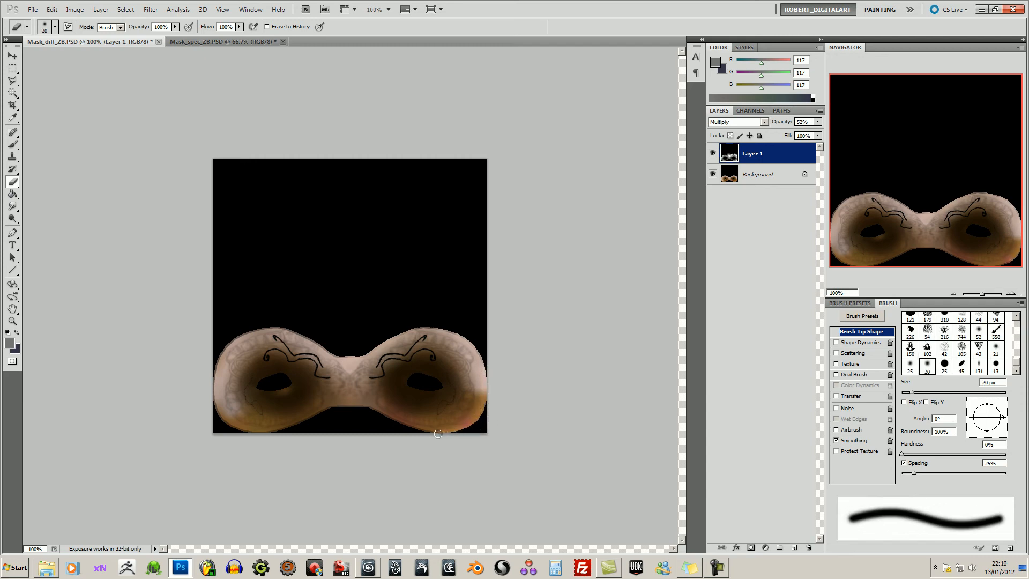
mouse_move(438, 434)
mouse_down()
mouse_move(356, 408)
mouse_move(247, 430)
mouse_move(215, 406)
mouse_move(218, 355)
mouse_move(233, 337)
mouse_move(284, 328)
mouse_move(325, 349)
mouse_up()
drag(337, 354, 350, 355)
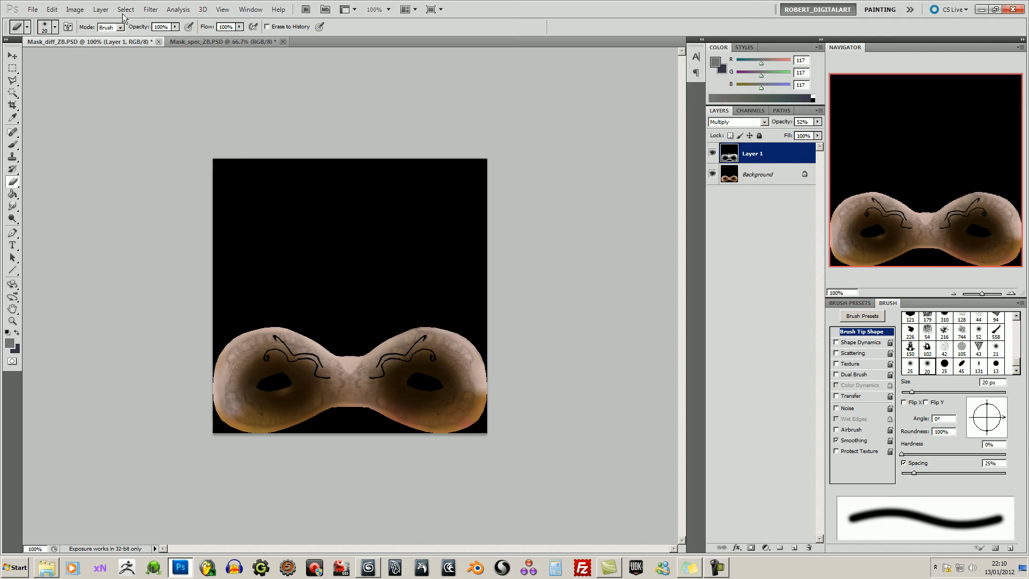
Save the blended diffuse image to the Desktop as a PNG named Mask_diff
click(33, 9)
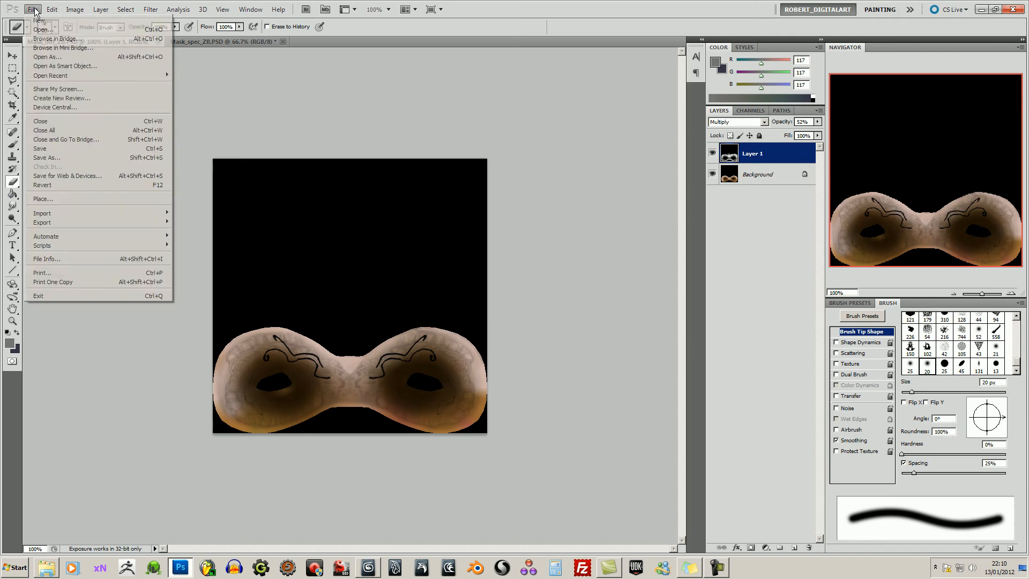
click(66, 158)
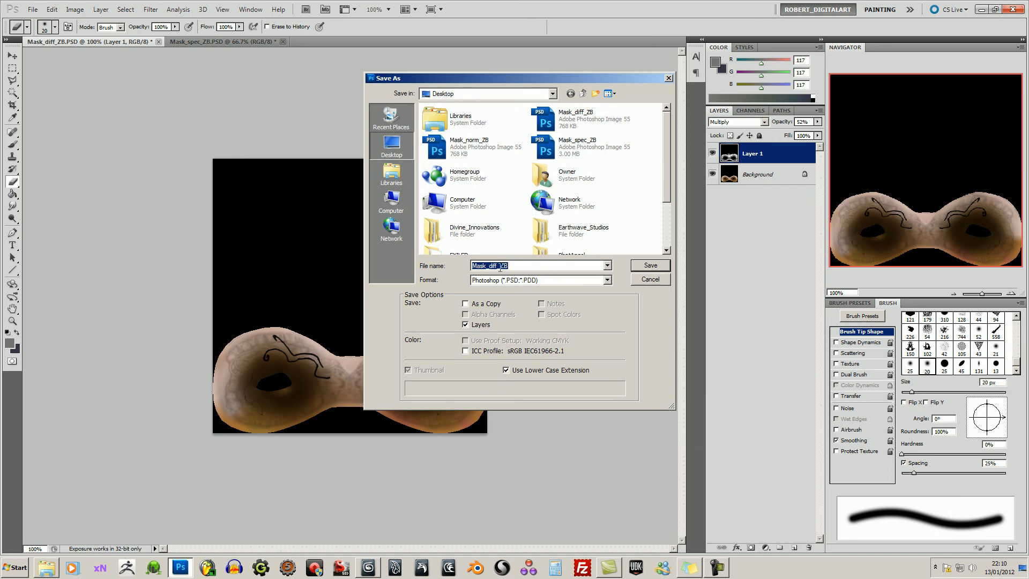
click(536, 281)
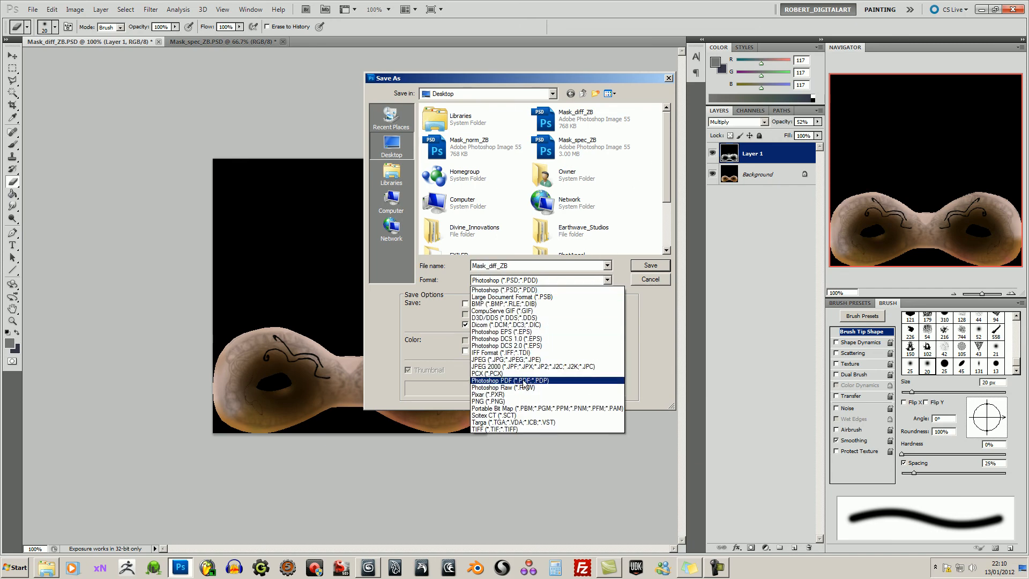
click(526, 398)
key(shift+Tab)
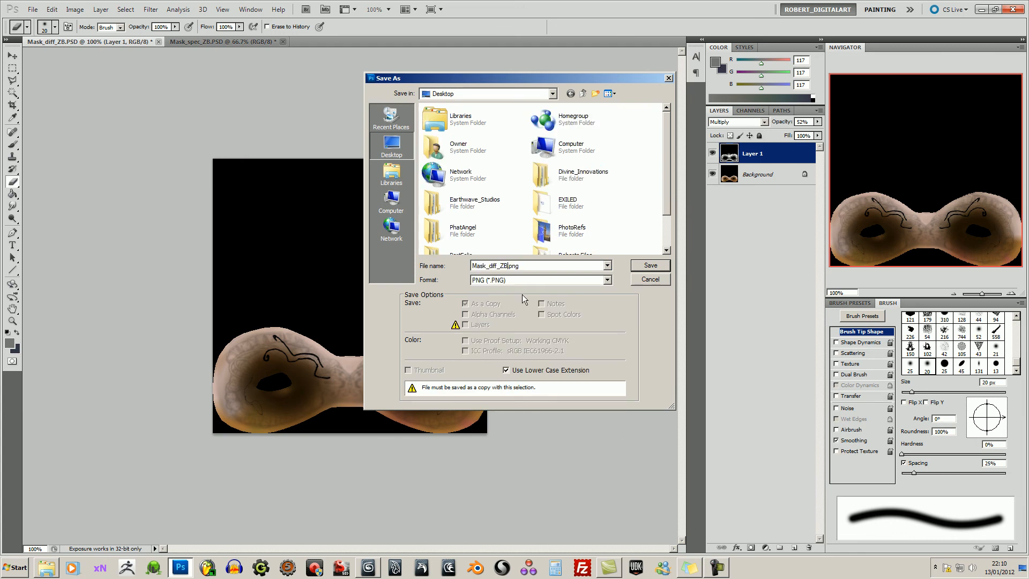
key(Return)
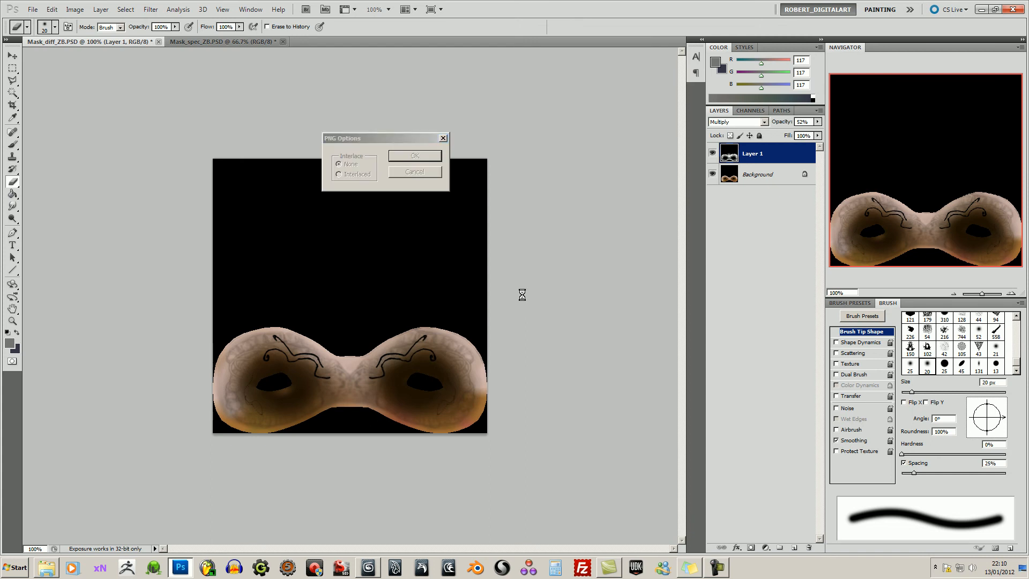
Switch to 3ds Max, leave the mask's Unwrap UVW vertex level and show defaultMat's map slots in the Material Editor
click(981, 9)
click(368, 567)
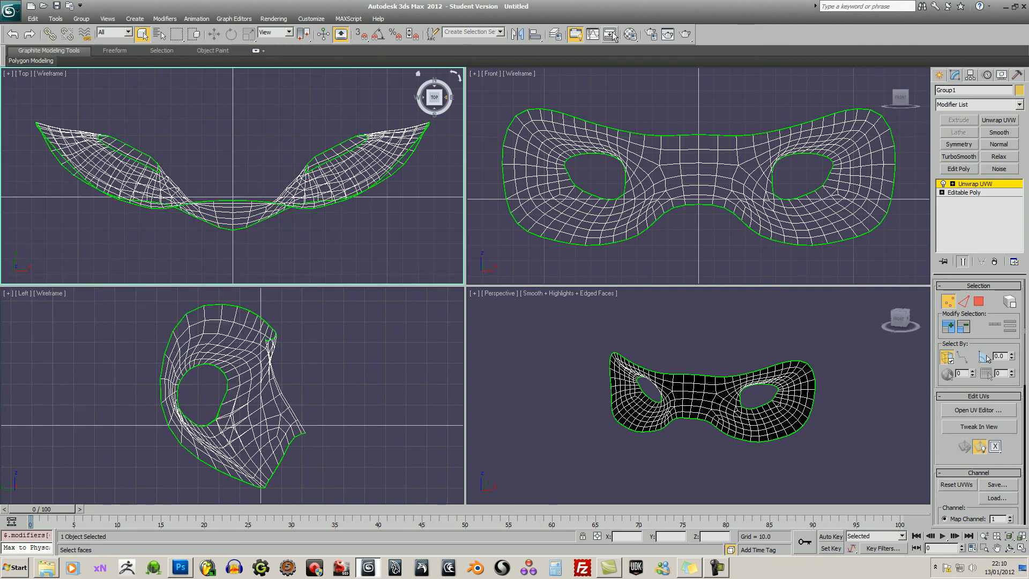
key(m)
click(952, 184)
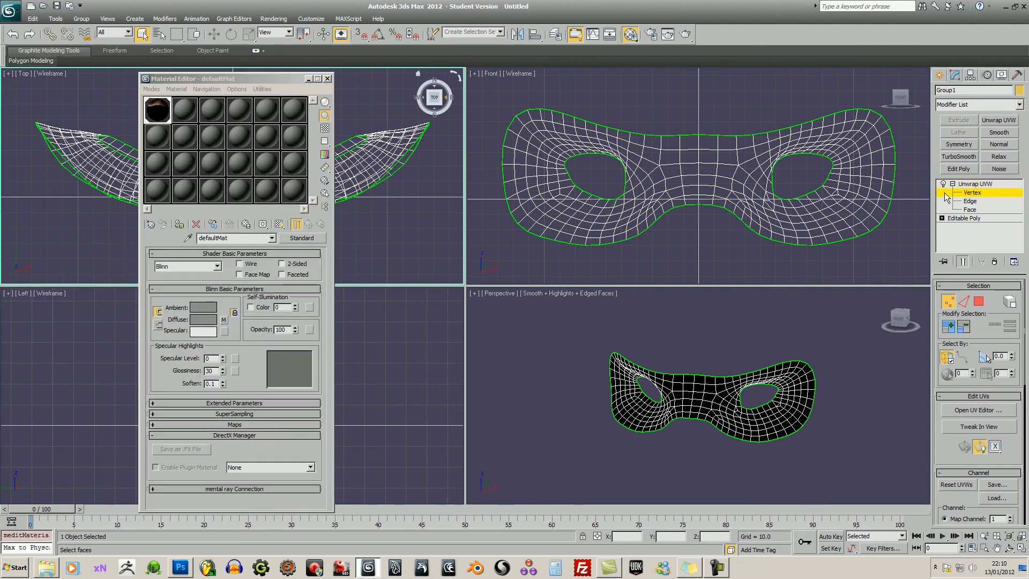
click(982, 183)
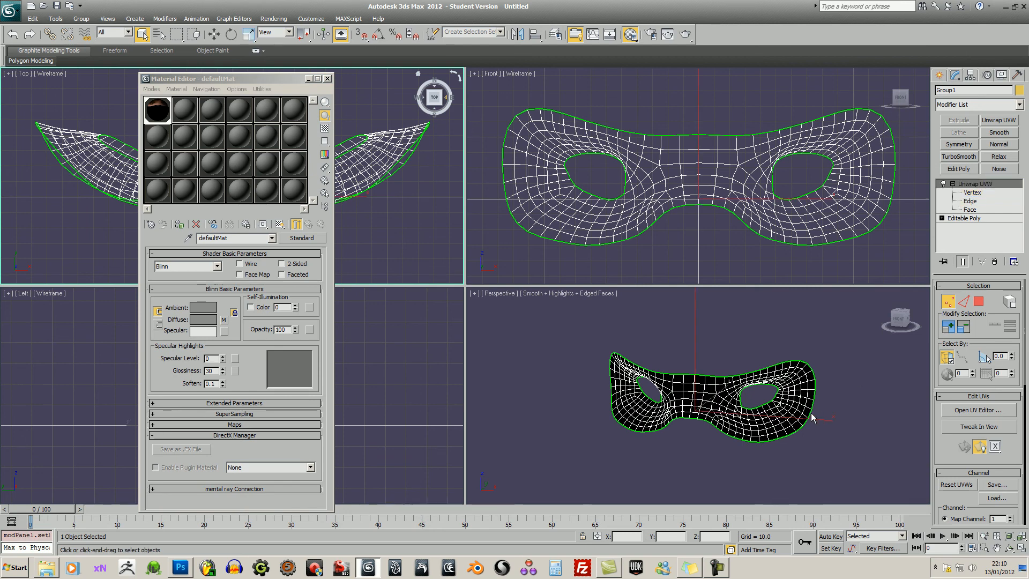
middle_drag(845, 403, 806, 410)
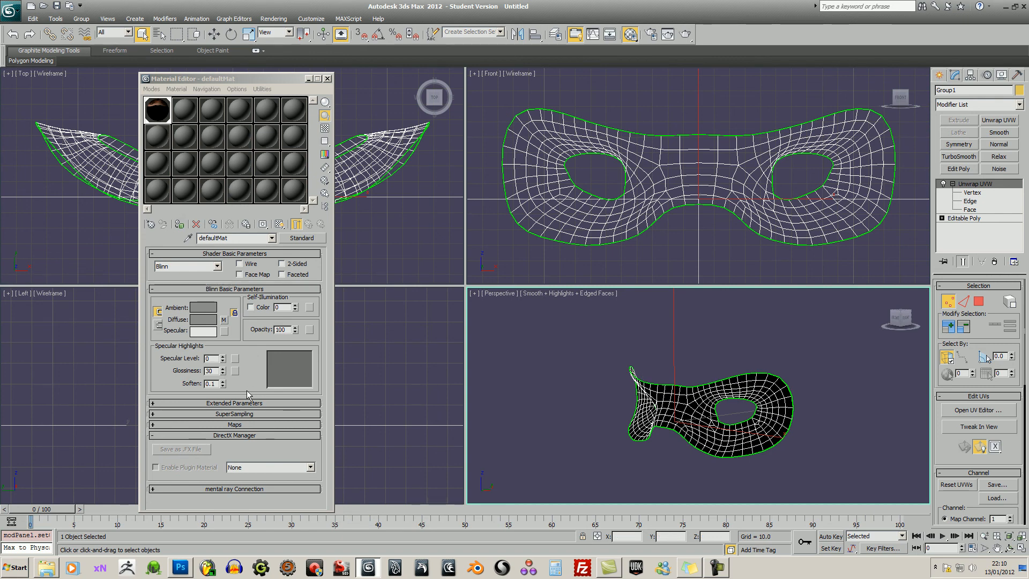
click(251, 425)
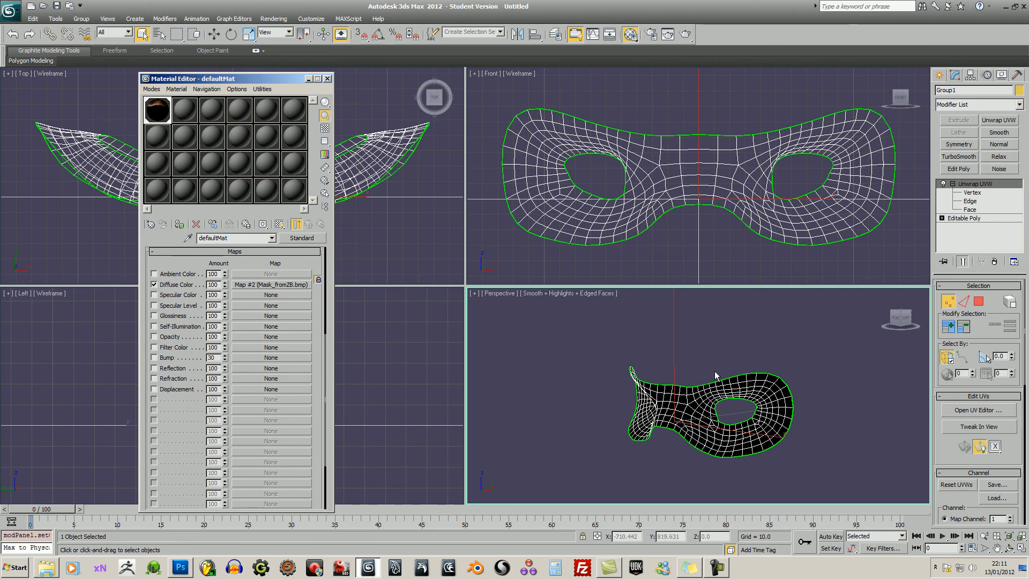
alt+middle_drag(716, 361, 743, 354)
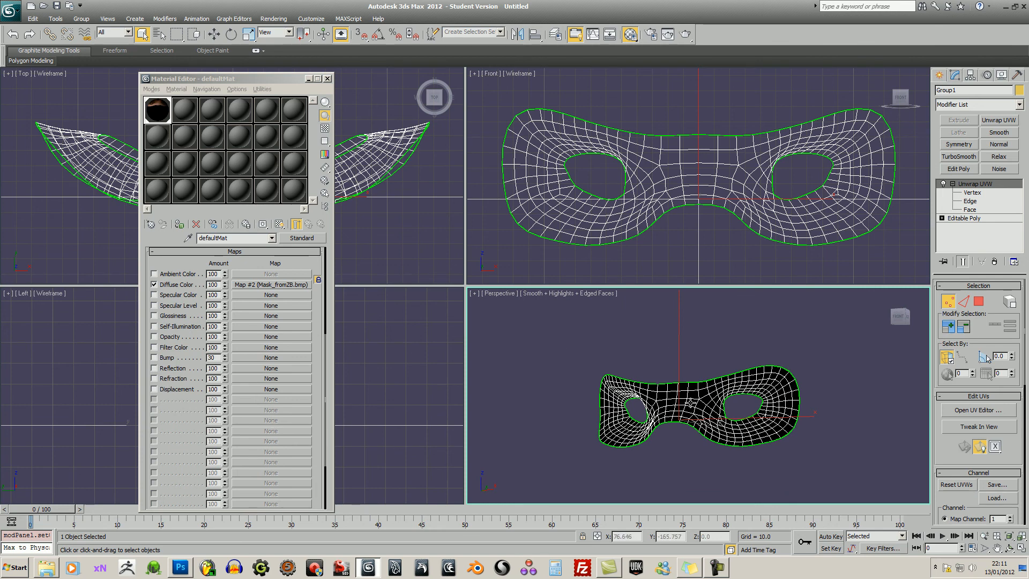
Replace the Diffuse Color bitmap of defaultMat with Mask_diff.png from the Desktop
click(252, 285)
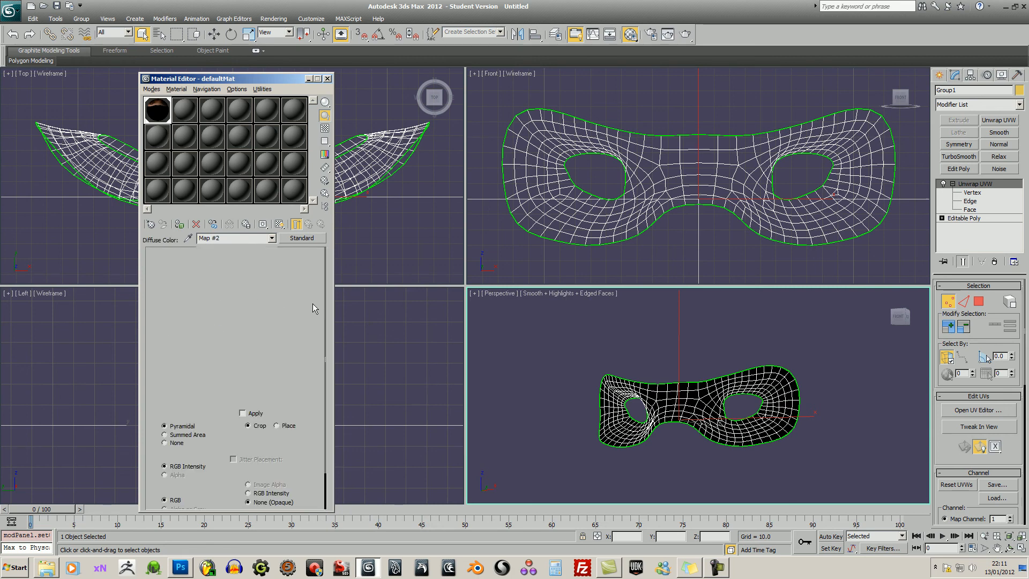
click(257, 386)
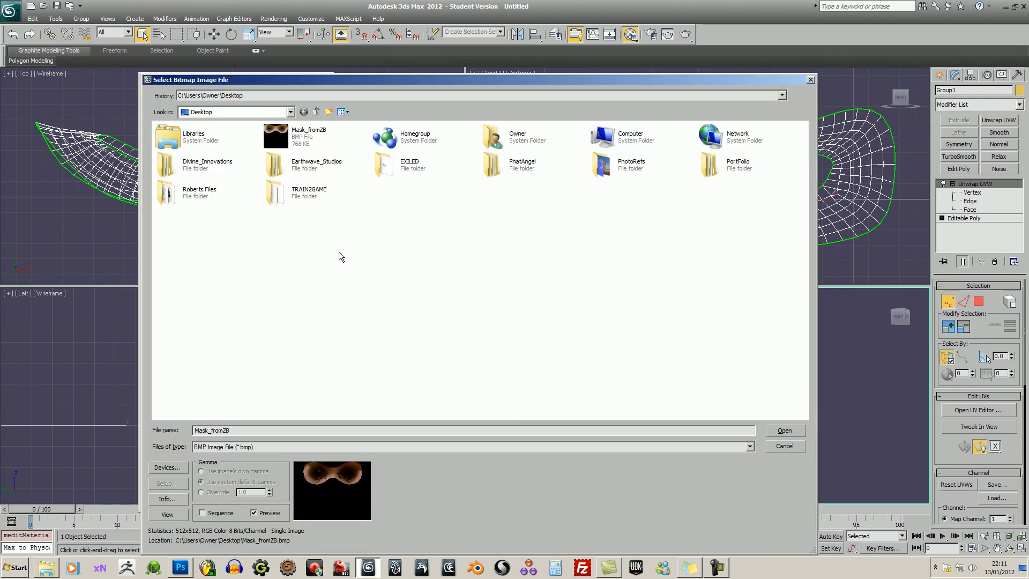
double_click(276, 137)
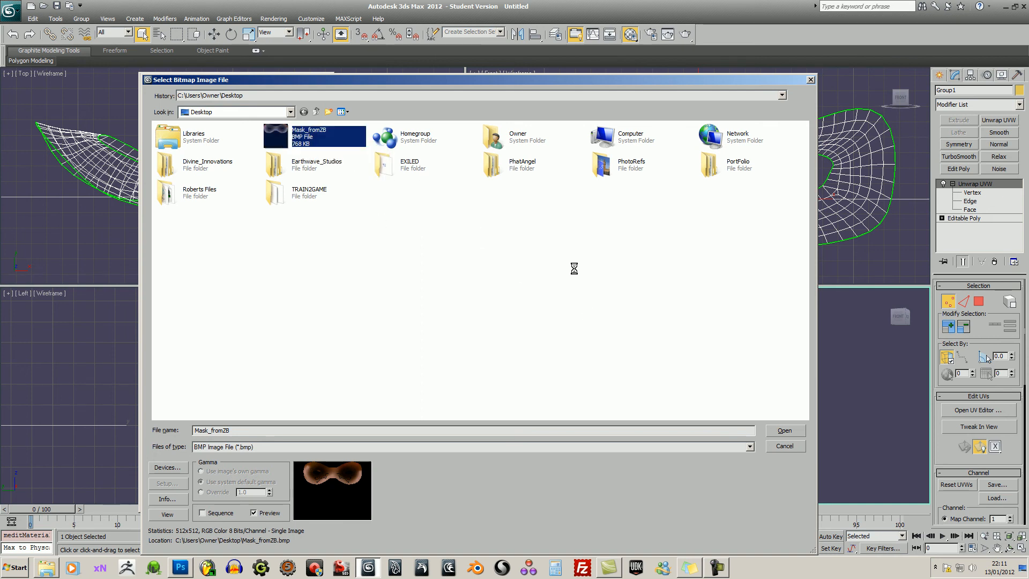
click(526, 194)
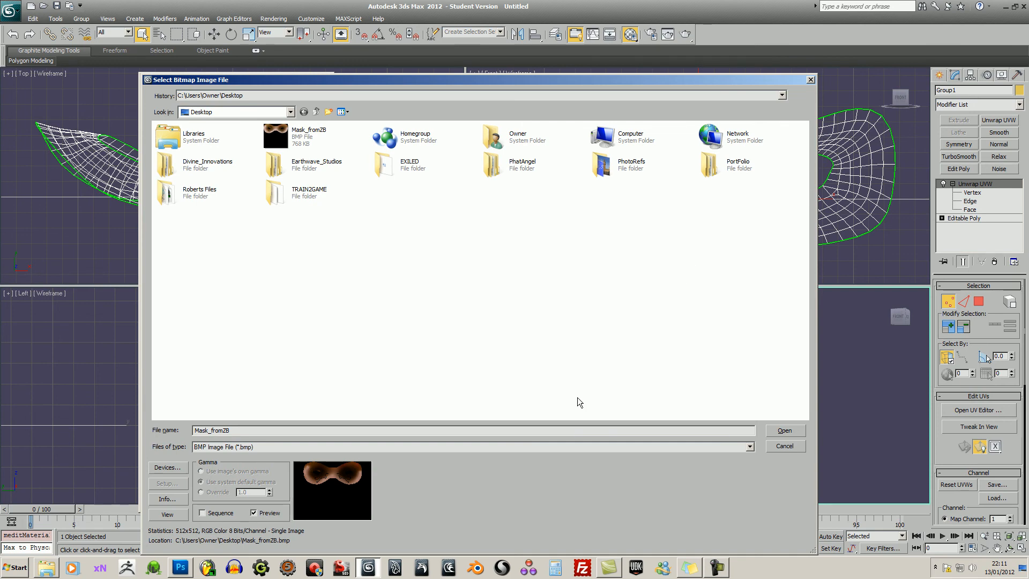
click(403, 446)
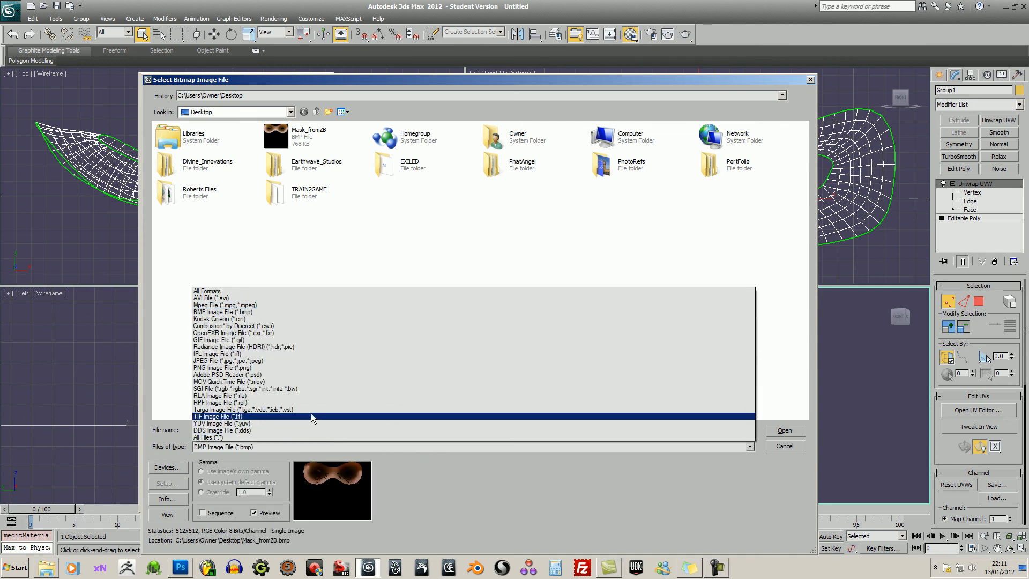
click(303, 367)
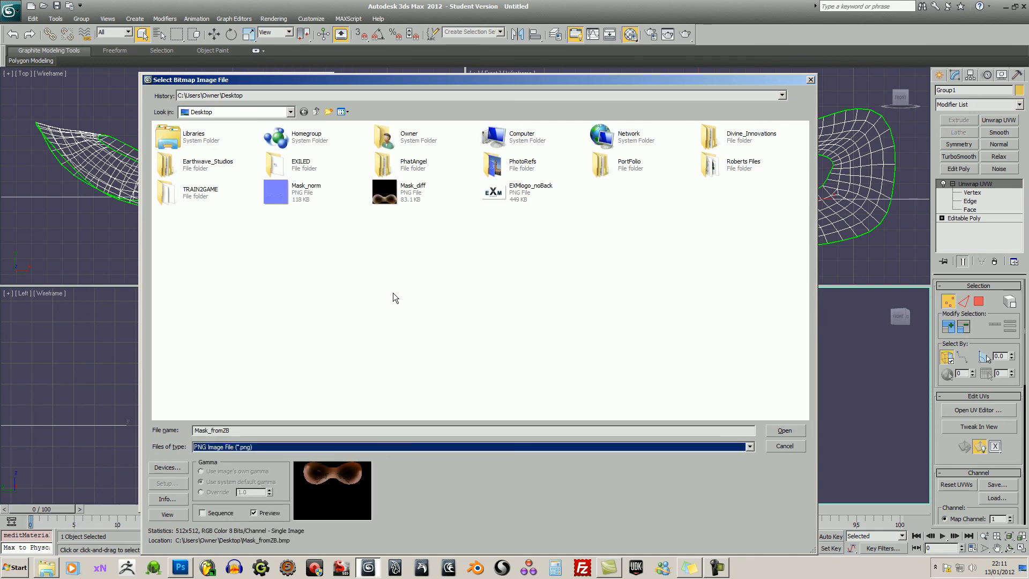
click(392, 192)
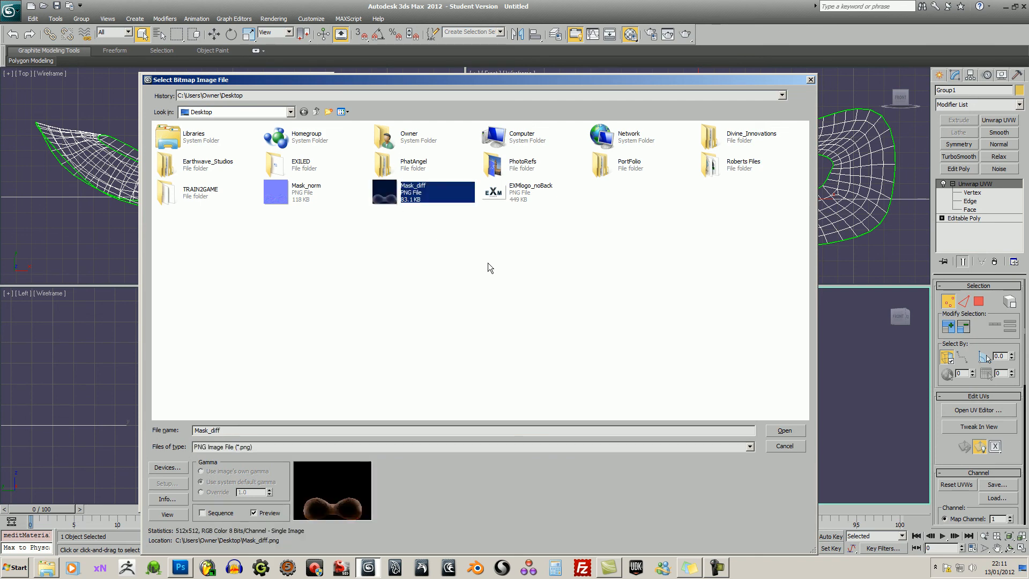
click(784, 431)
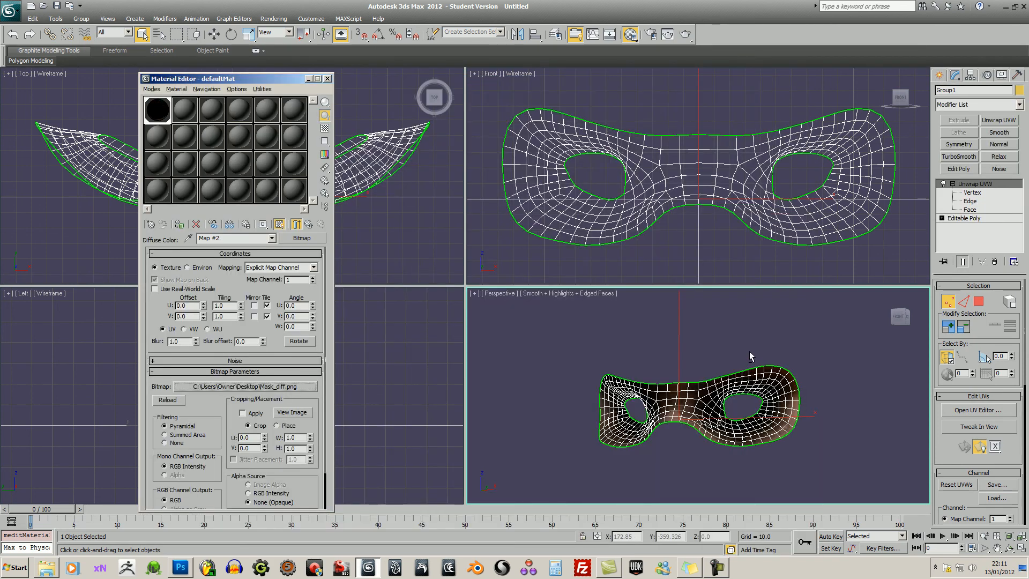
Collapse the mask's Unwrap UVW modifier into the Editable Poly and show the perspective view shaded without edged faces
alt+middle_drag(749, 352, 752, 355)
key(alt+x)
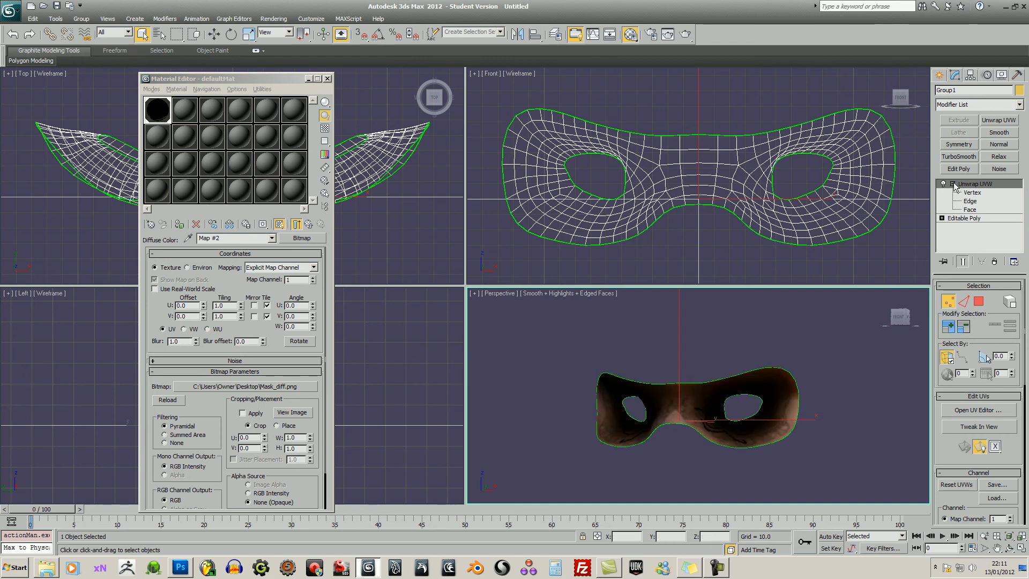
right_click(967, 189)
click(961, 267)
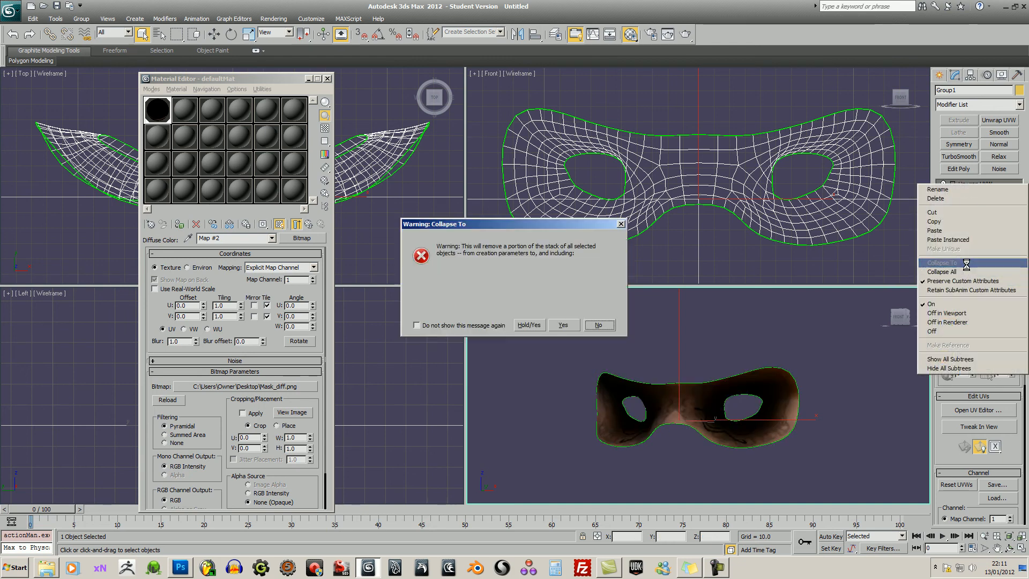
click(568, 325)
key(F4)
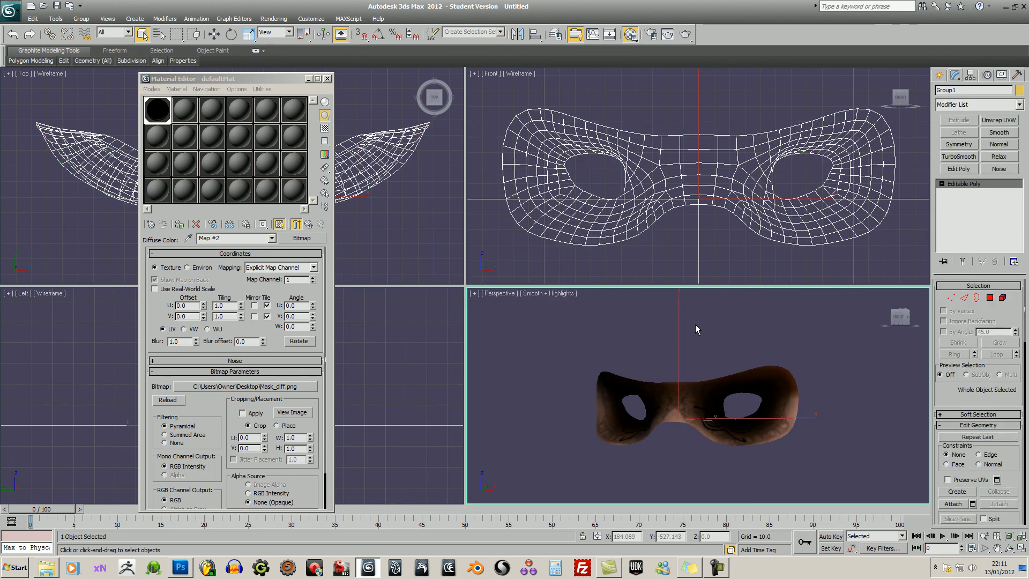
mouse_move(710, 331)
alt+middle_down()
mouse_move(741, 337)
mouse_move(729, 333)
alt+middle_up()
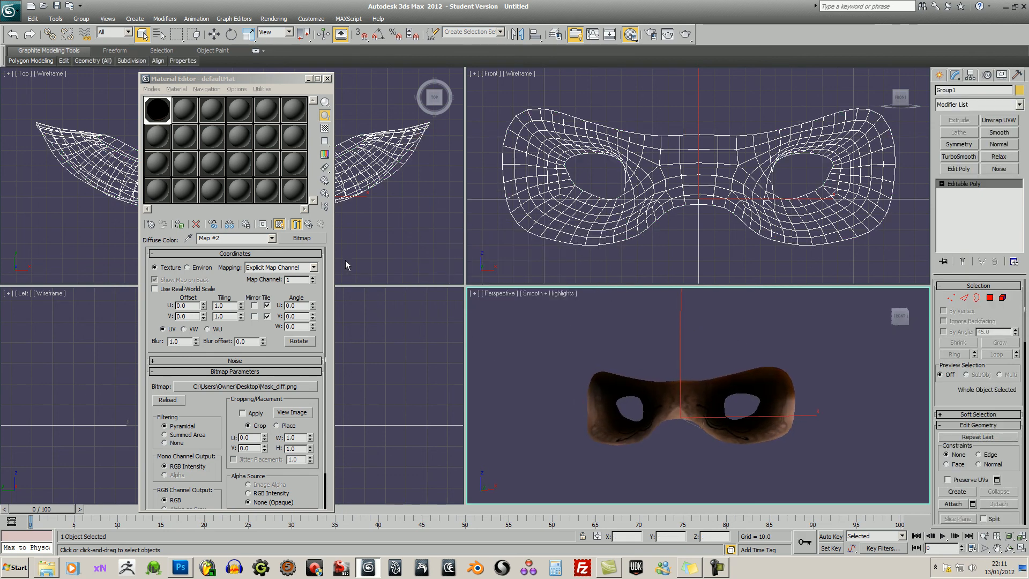
click(272, 239)
click(267, 248)
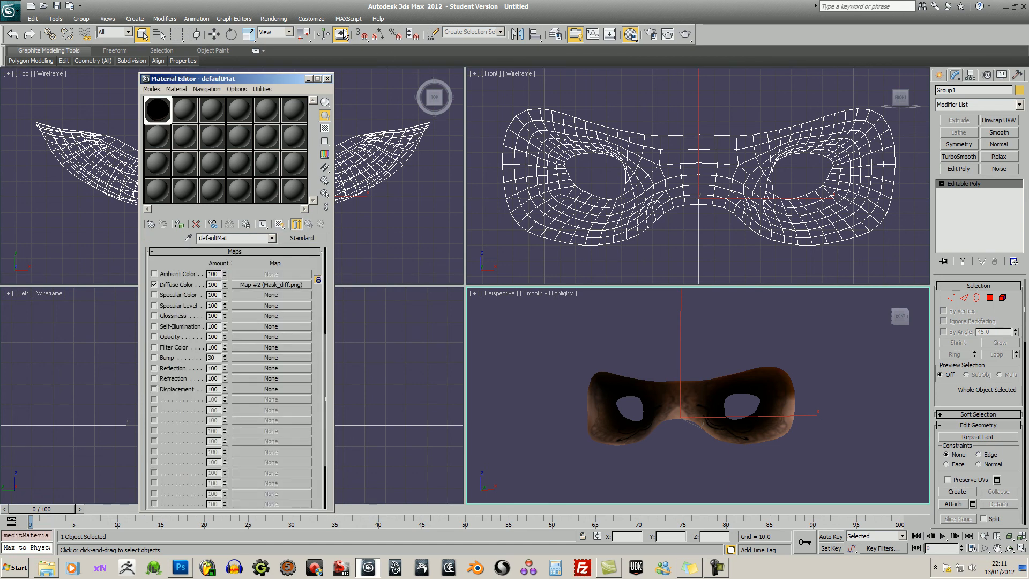
Configure the Direct3D viewport driver with a download texture size of 512, matching bitmap size as closely as possible
click(310, 19)
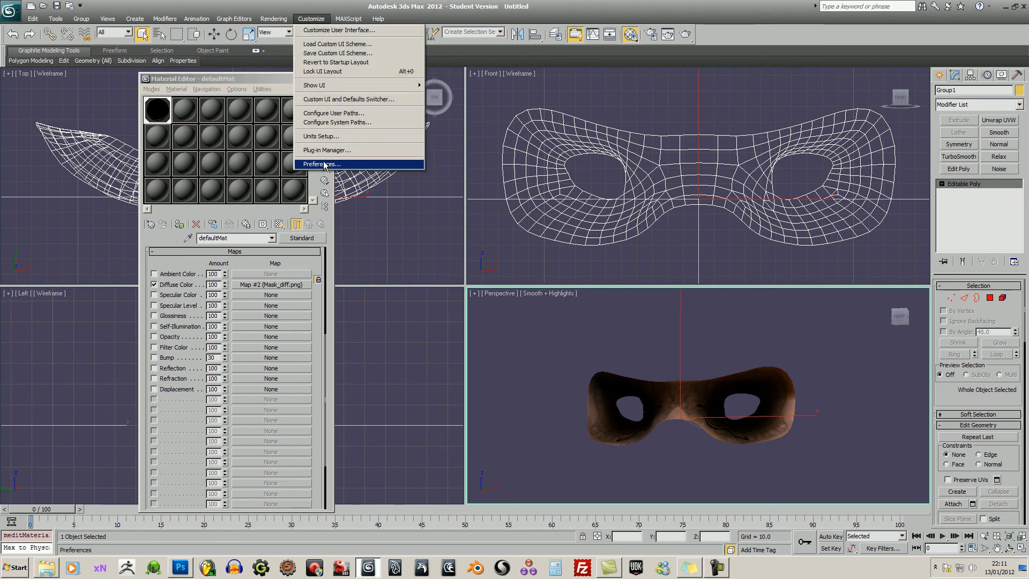
click(324, 165)
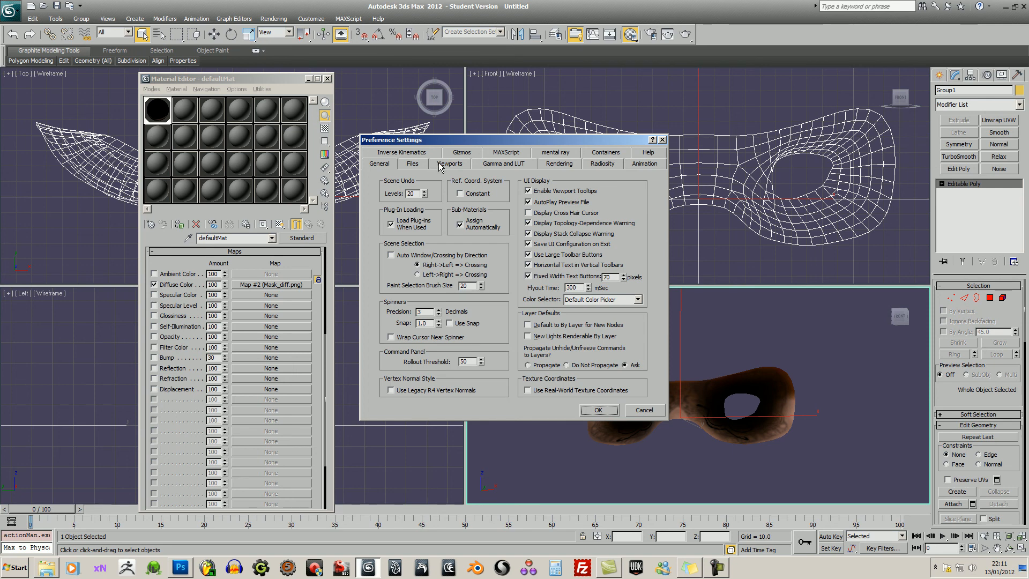
click(438, 164)
click(412, 371)
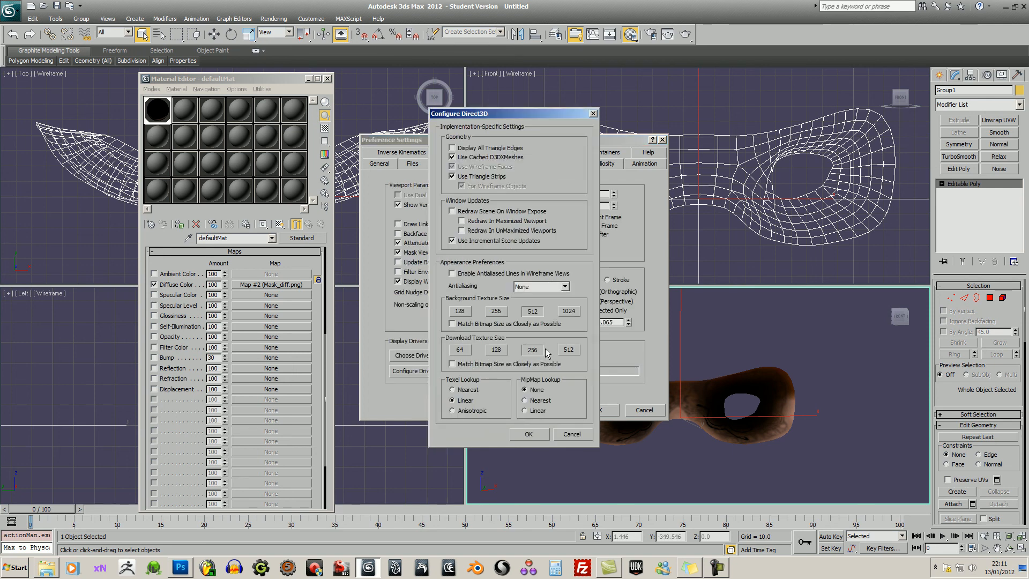
click(568, 350)
click(482, 365)
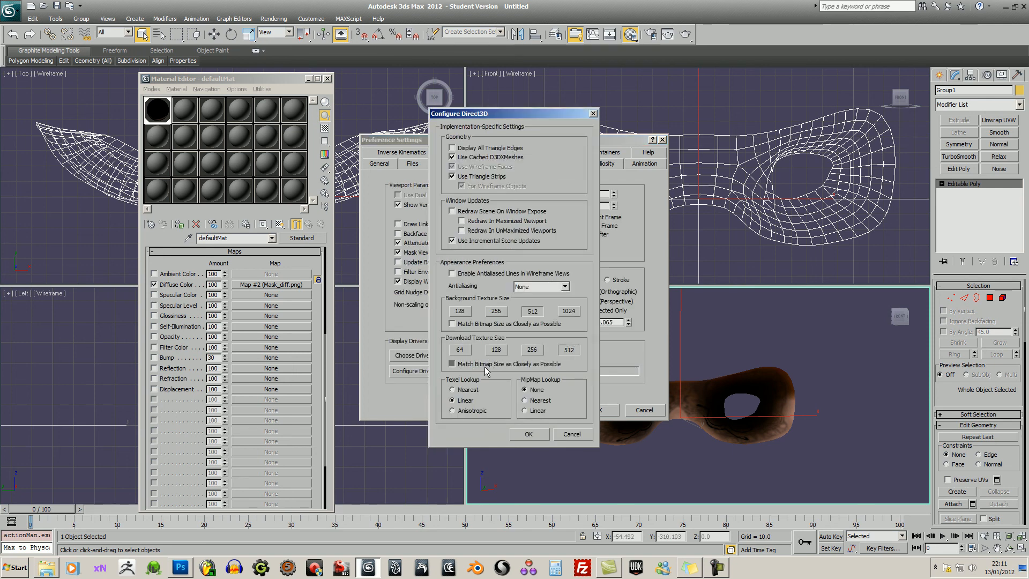
click(529, 434)
click(600, 410)
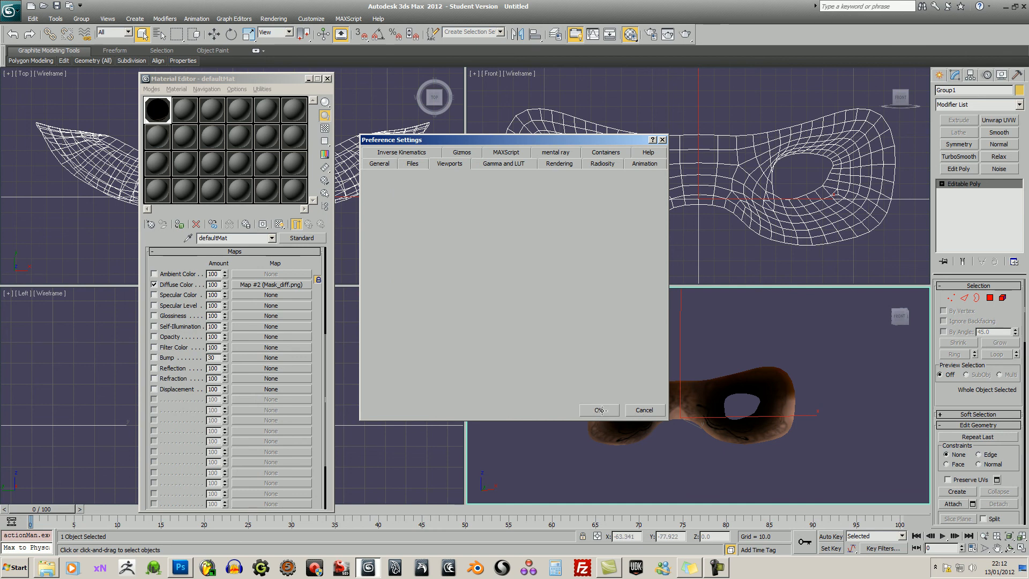
Enable defaultMat's Specular Level map, choose the Bitmap type for it and browse to the Desktop for the image
click(187, 306)
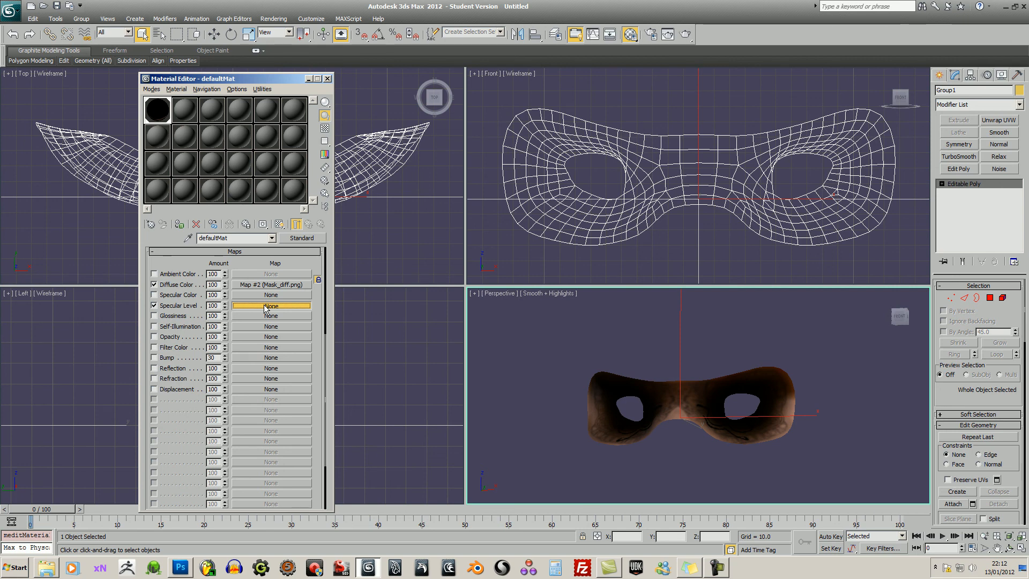
click(264, 306)
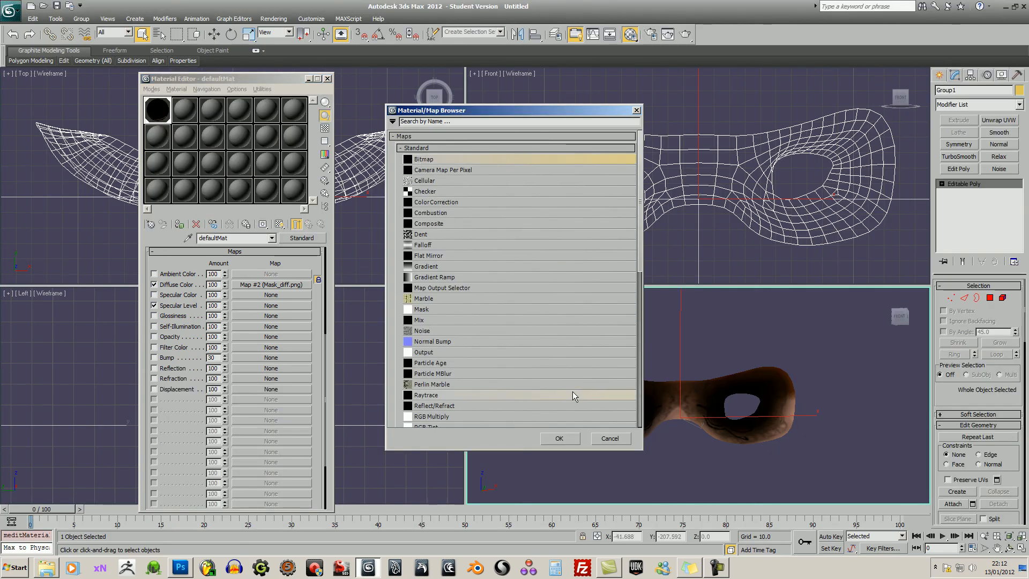
click(560, 440)
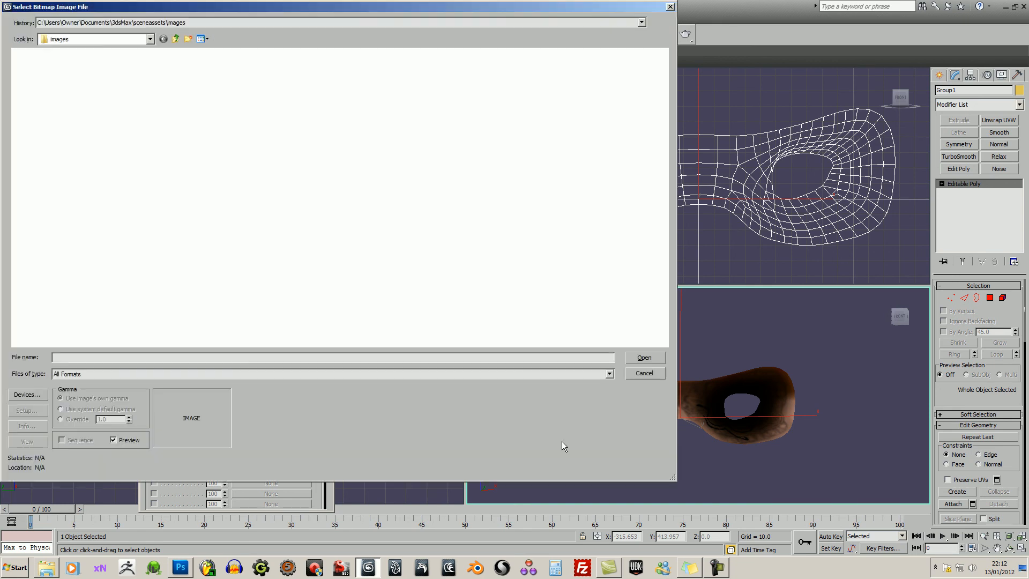
click(150, 39)
click(60, 51)
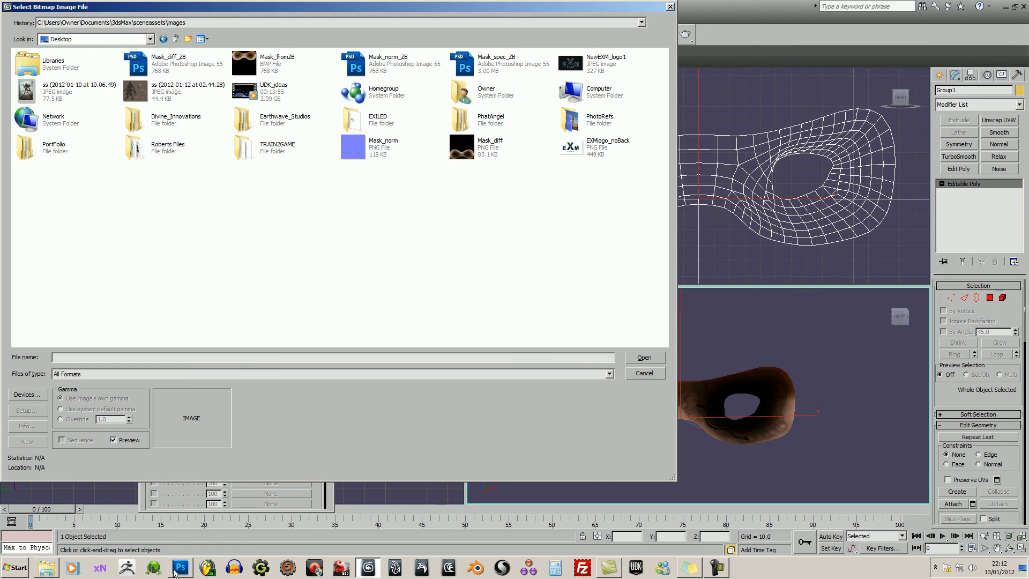
Switch to the Mask_spec_ZB.PSD document in Photoshop and undo its reduction in image size
click(176, 569)
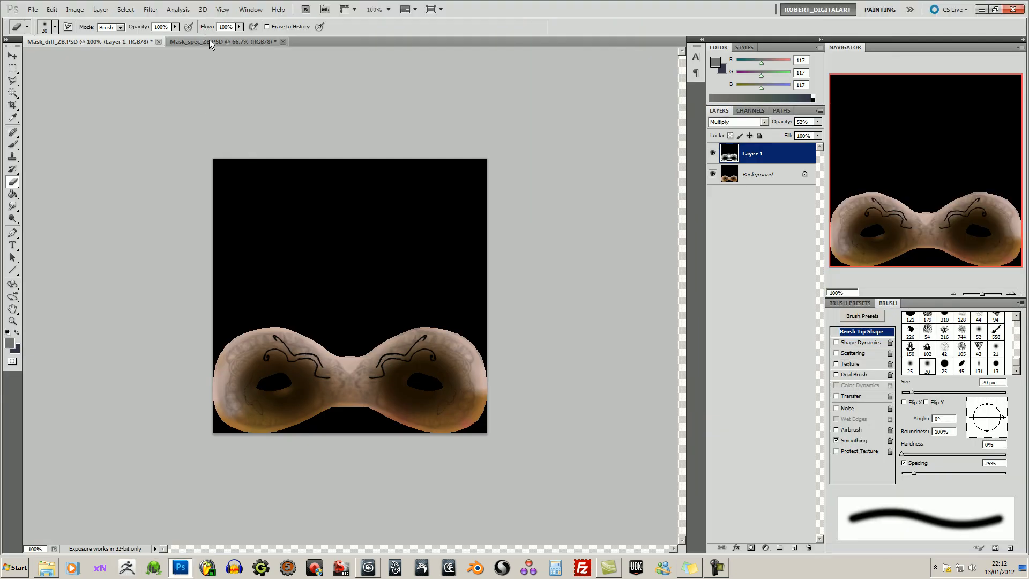
click(209, 42)
click(32, 9)
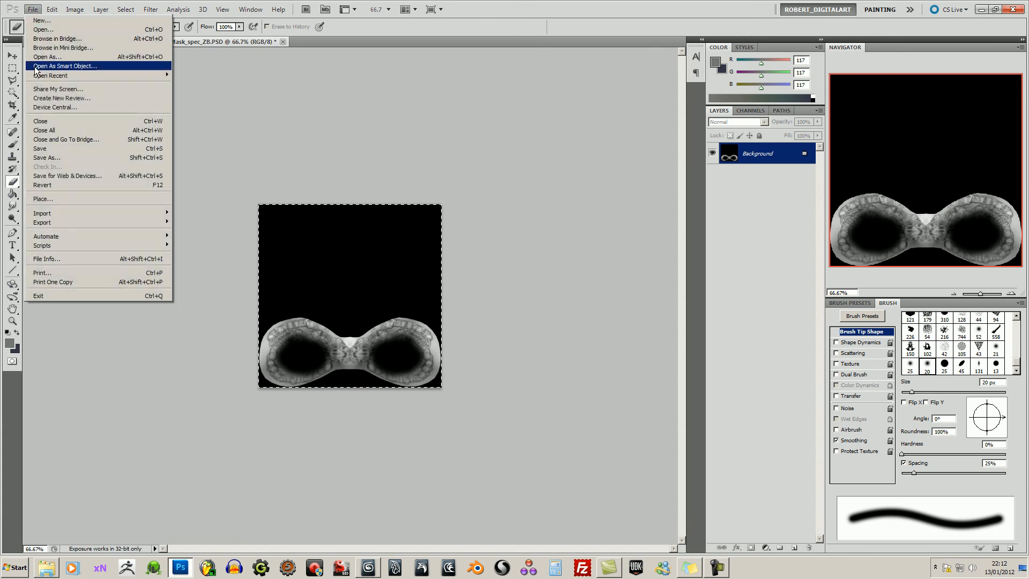
click(45, 157)
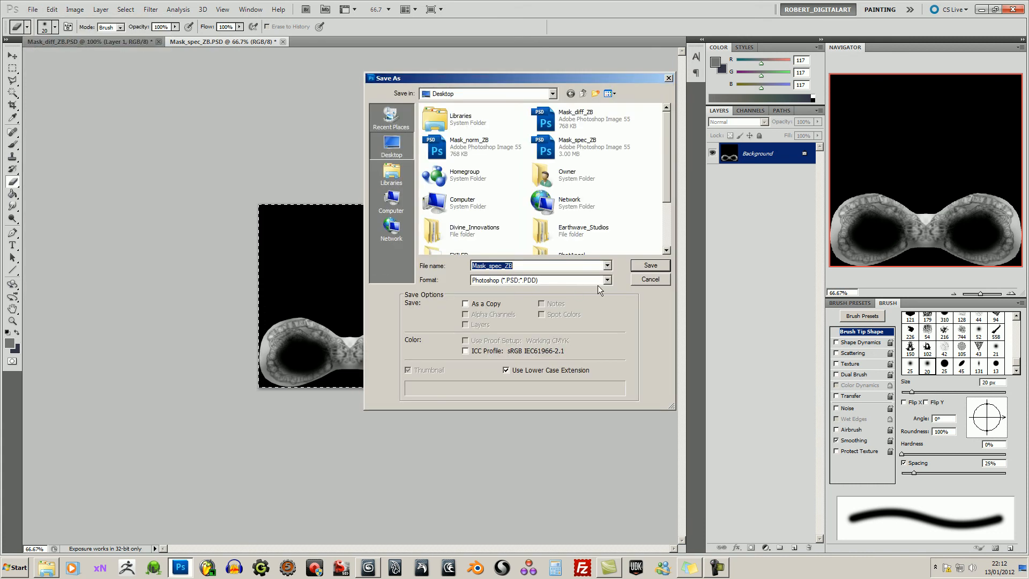
click(648, 279)
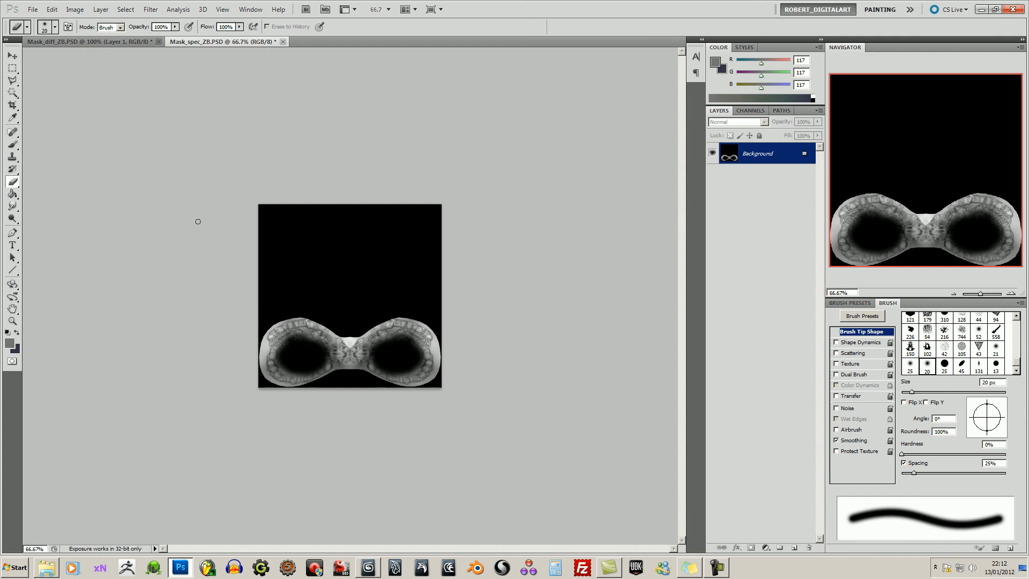
key(ctrl+z)
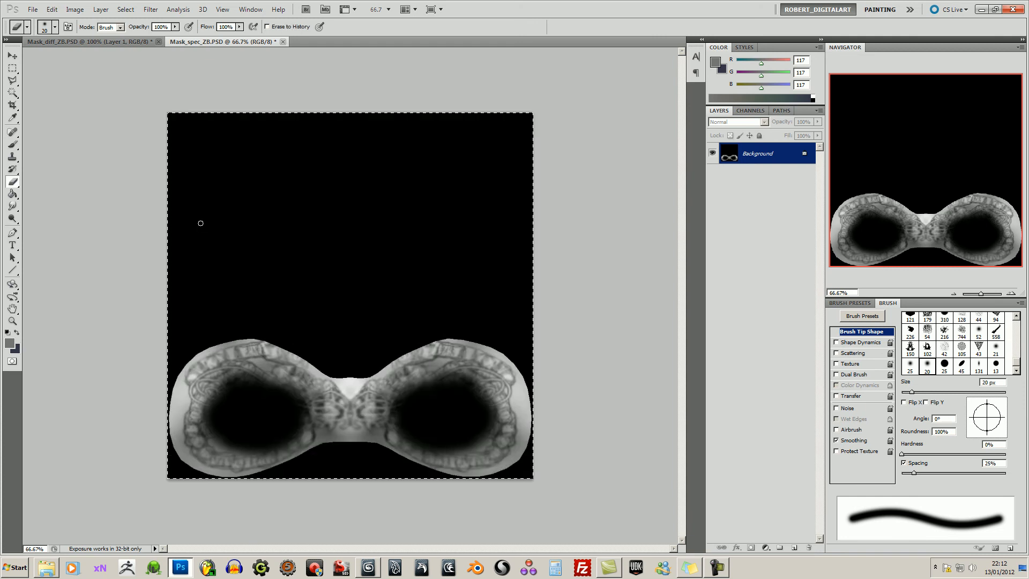
Save the full-size specular map to the Desktop as Mask_spec.png in PNG format with no interlacing
click(32, 9)
click(46, 158)
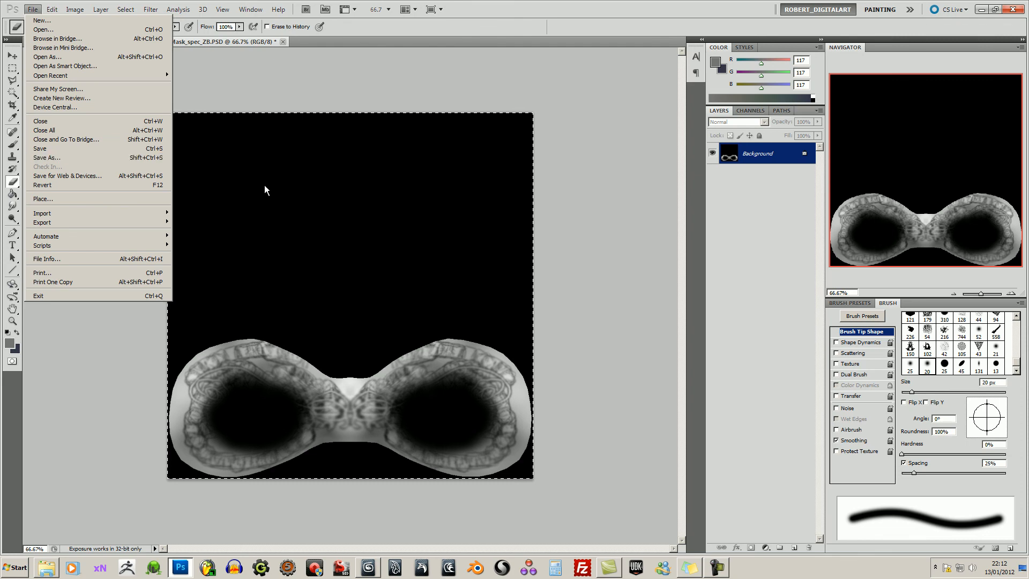
click(607, 280)
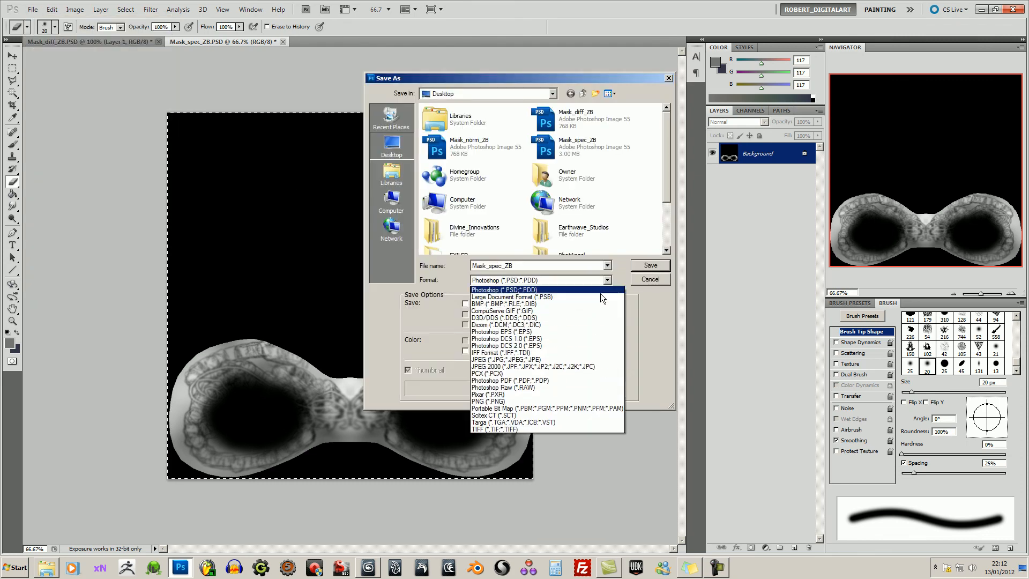
click(536, 481)
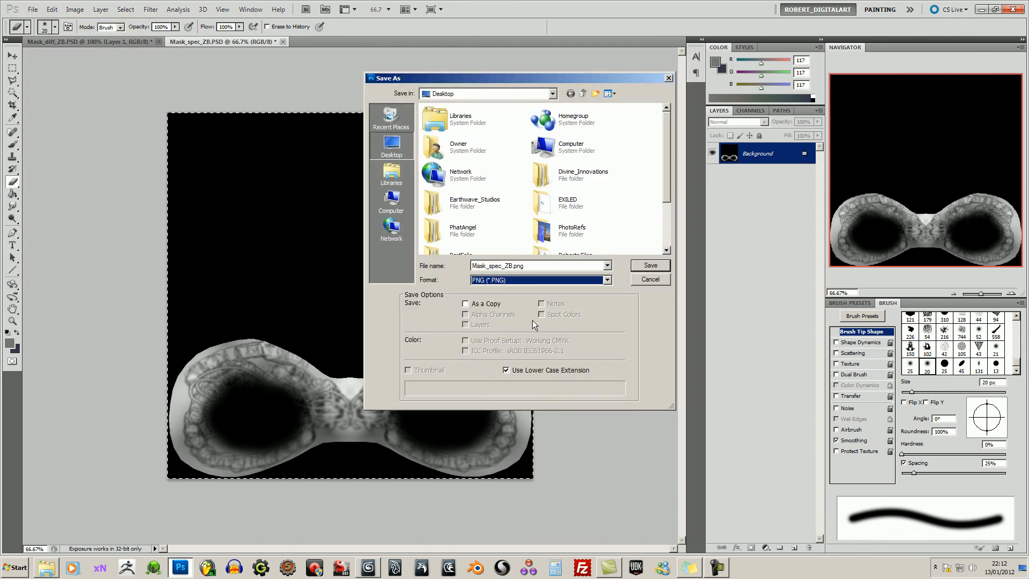
click(513, 266)
click(514, 266)
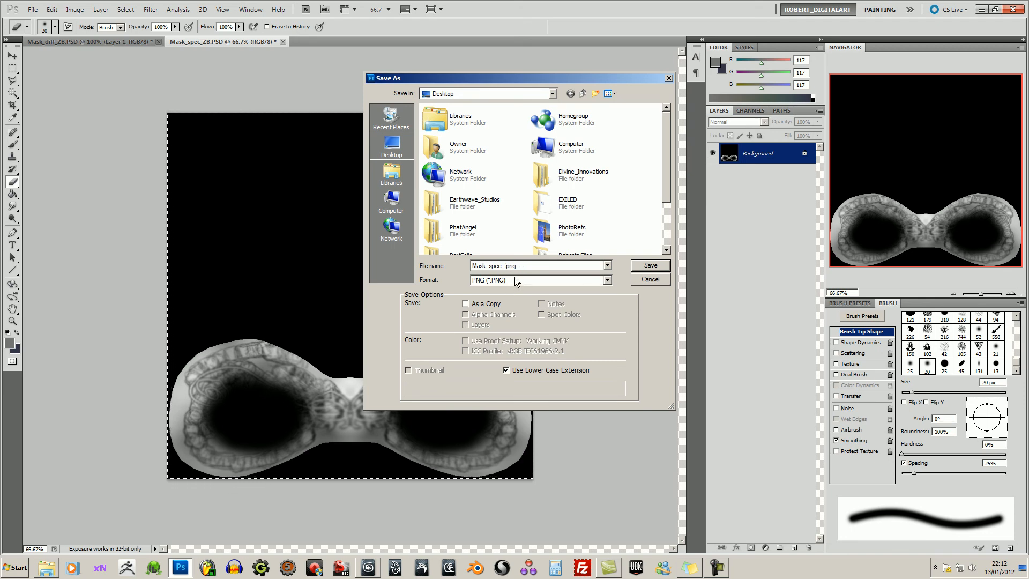
key(BackSpace)
key(BackSpace)
key(BackSpace)
click(649, 265)
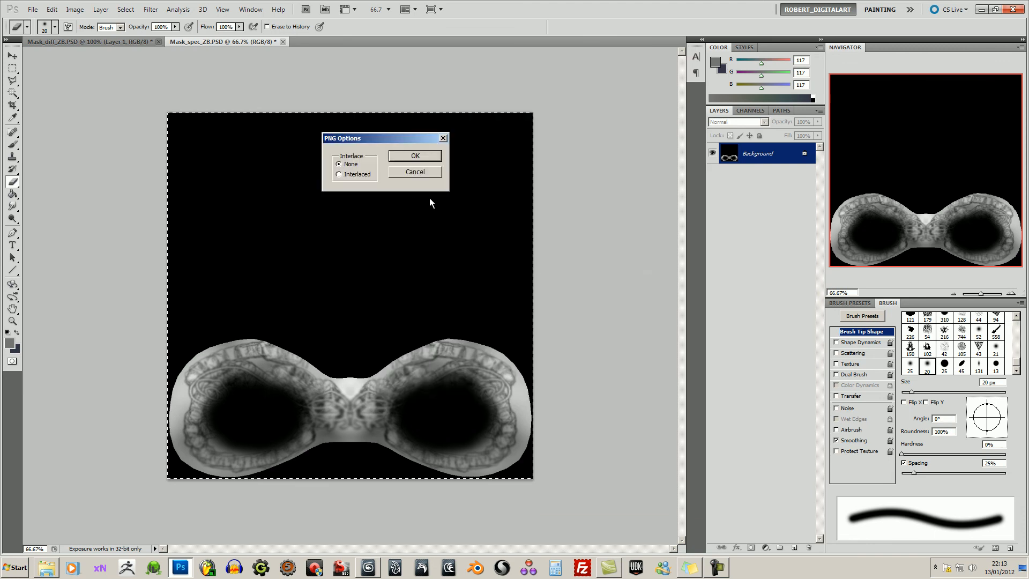
click(410, 156)
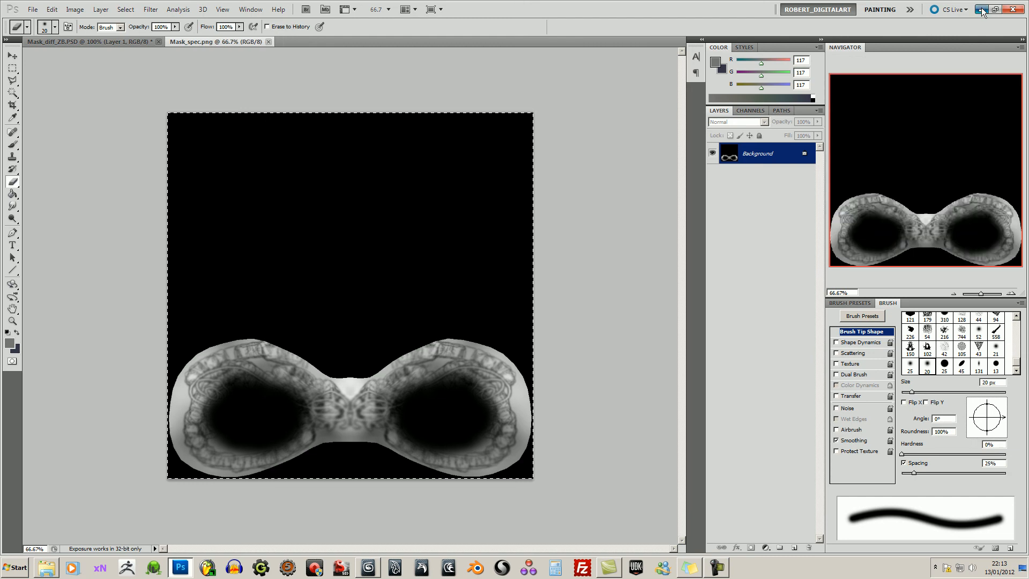
Switch back to 3ds Max, refresh the Desktop file list, load Mask_spec.png as the Specular Level bitmap and return to defaultMat
click(982, 9)
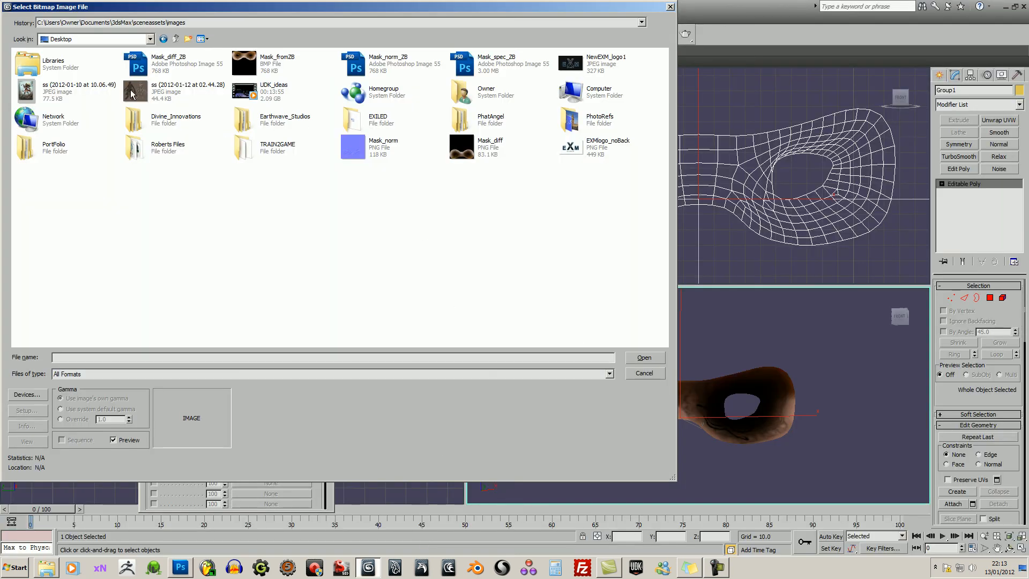
right_click(407, 213)
click(358, 248)
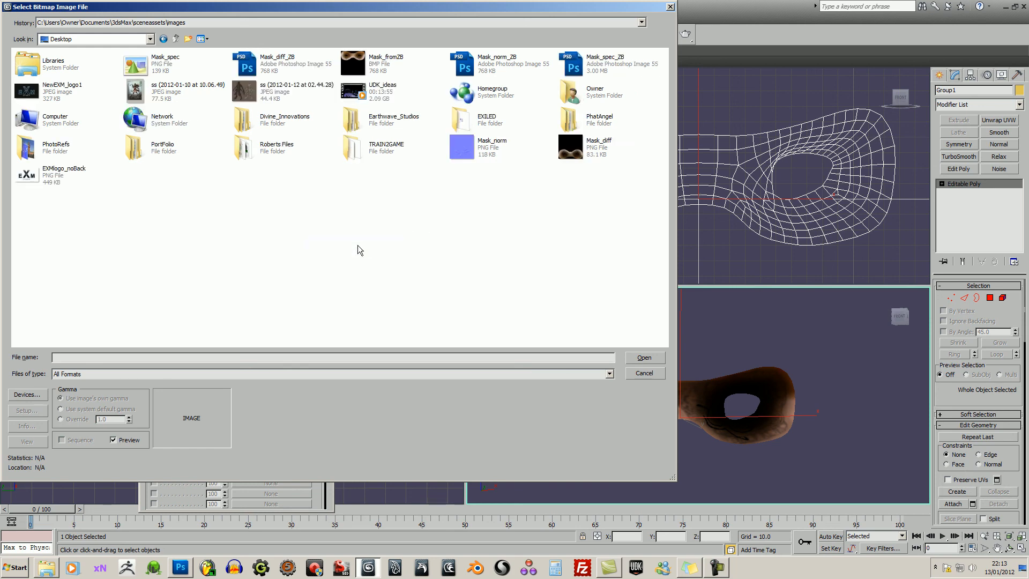
click(156, 68)
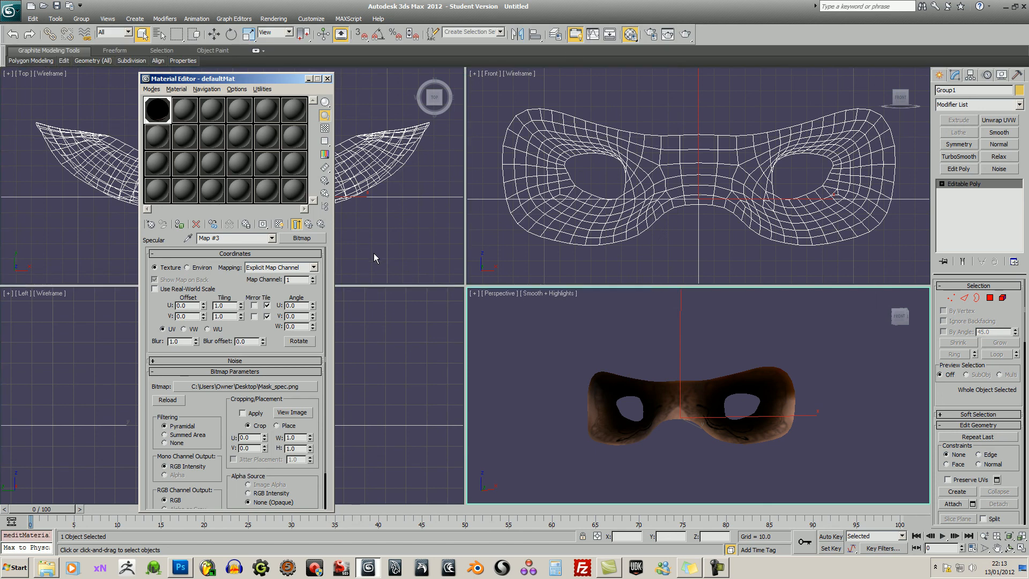
click(270, 240)
click(263, 250)
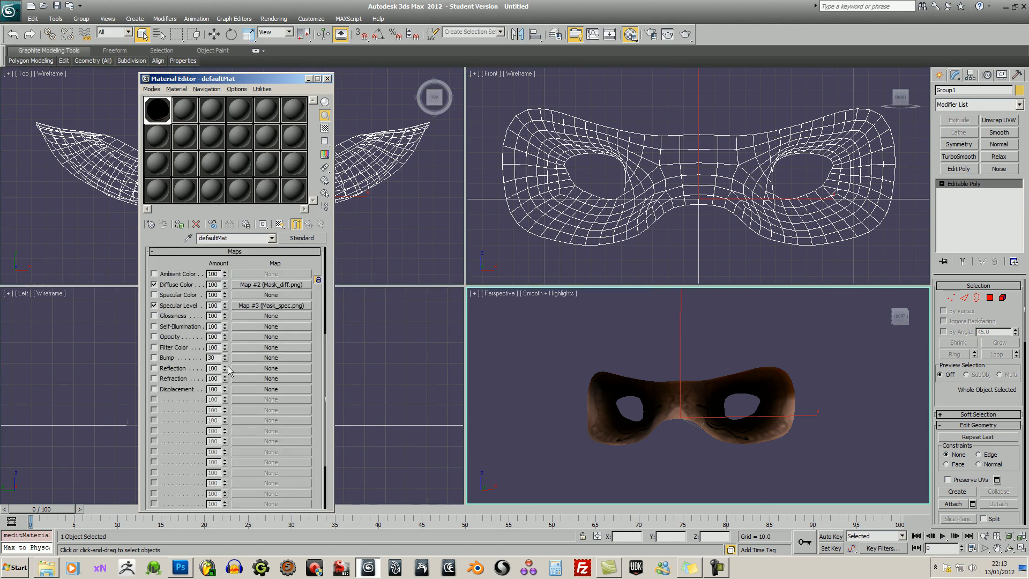
Enable defaultMat's Bump map with an amount of 100 and assign the Normal Bump type to it
click(174, 358)
drag(217, 357, 184, 359)
click(273, 358)
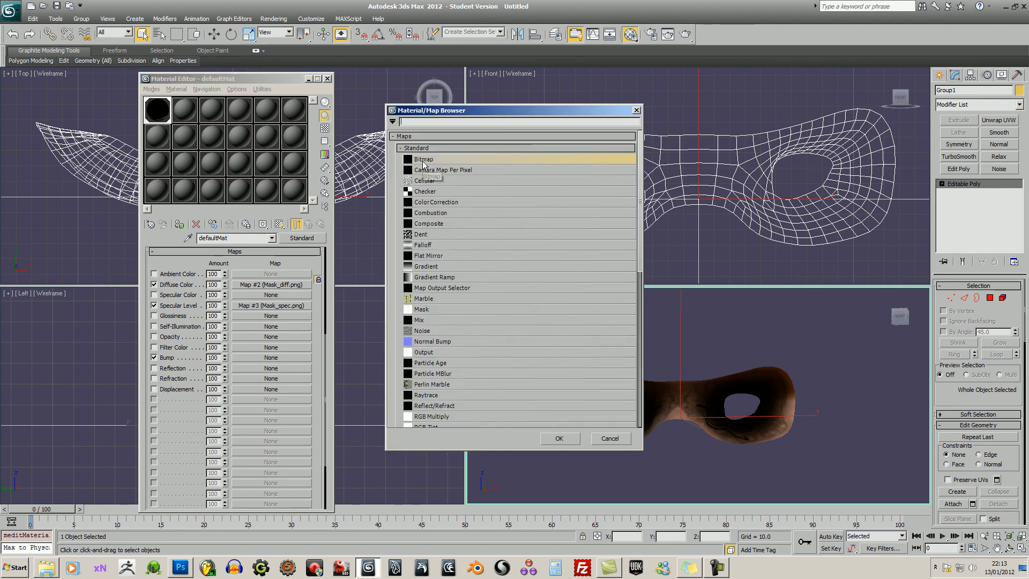
double_click(458, 340)
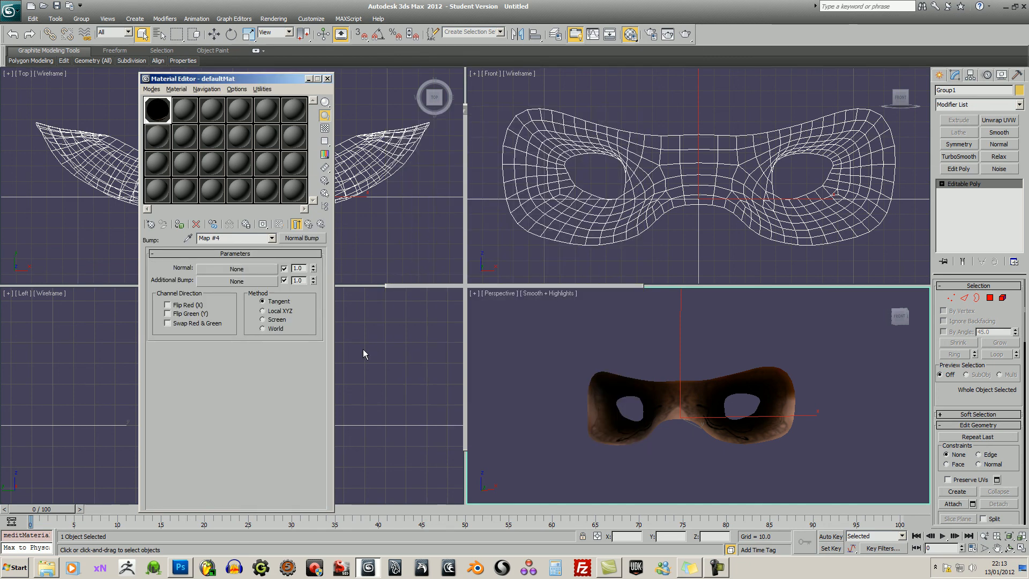
Load Mask_norm.png from the Desktop as the Normal bitmap of the Normal Bump map and return to defaultMat
click(259, 267)
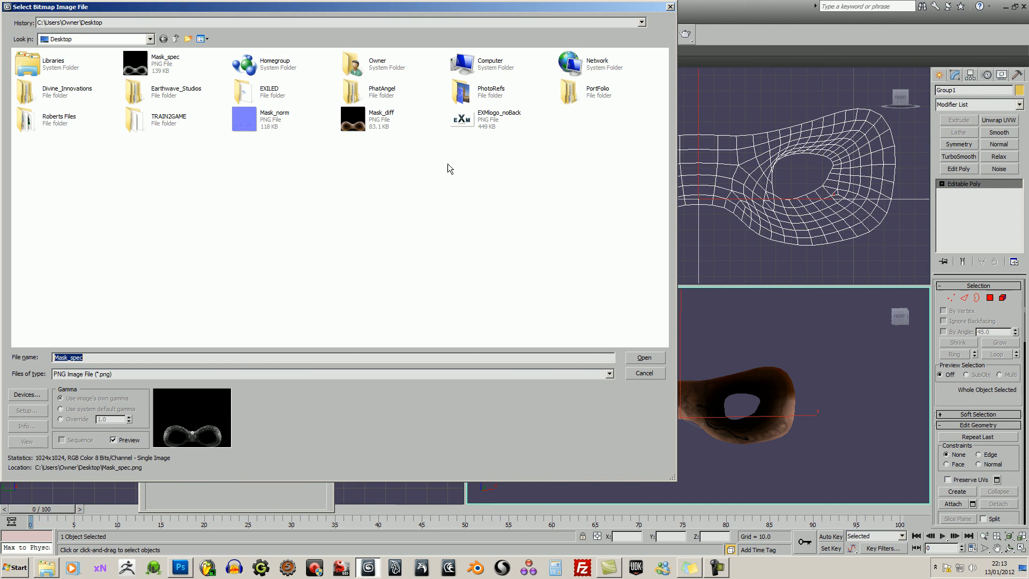
click(266, 128)
click(635, 357)
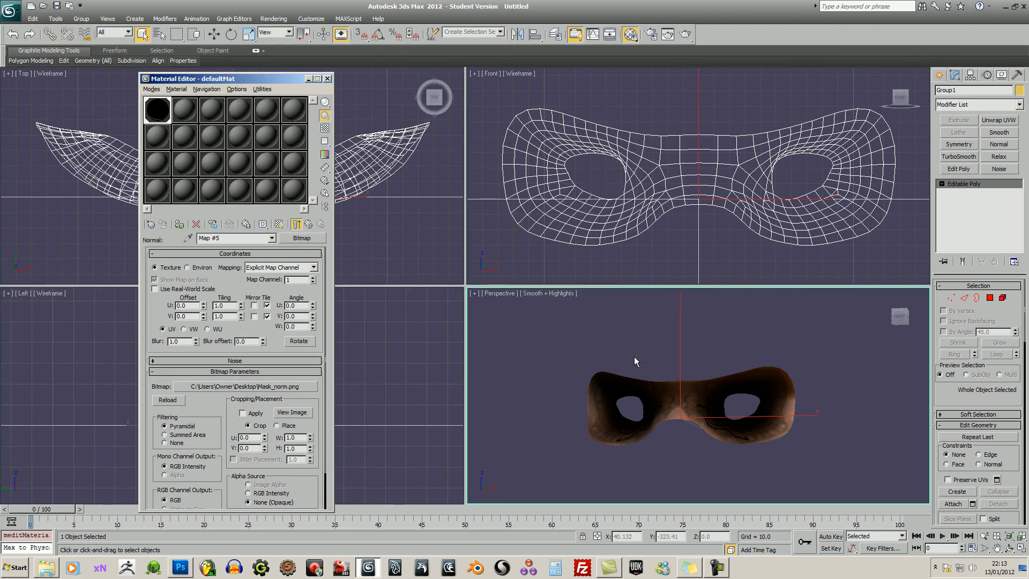
click(272, 239)
click(264, 251)
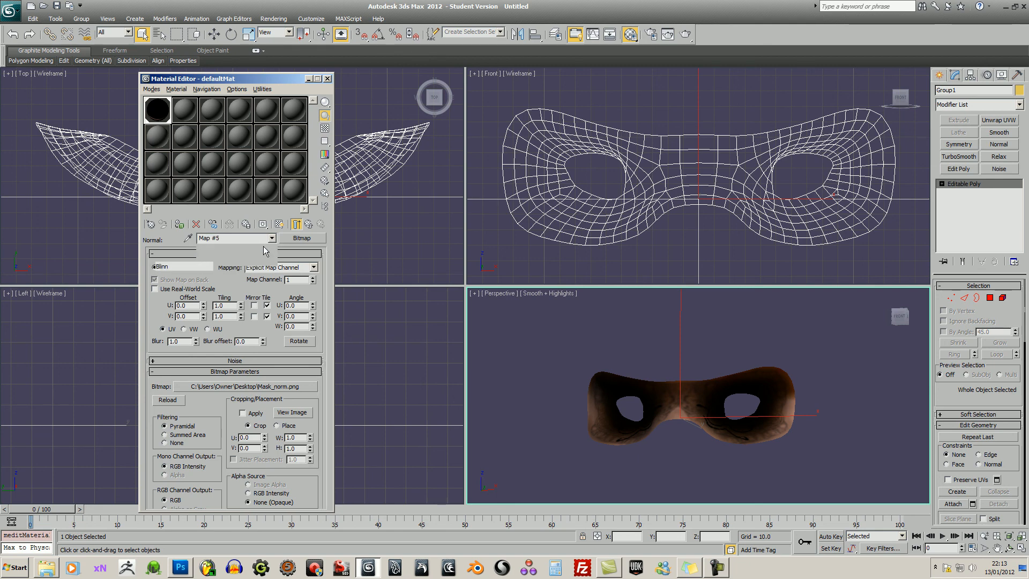
Render a close-up of the mask in the perspective view to examine its texture maps, and close the render
middle_drag(690, 369, 715, 355)
scroll(718, 352, up, 2)
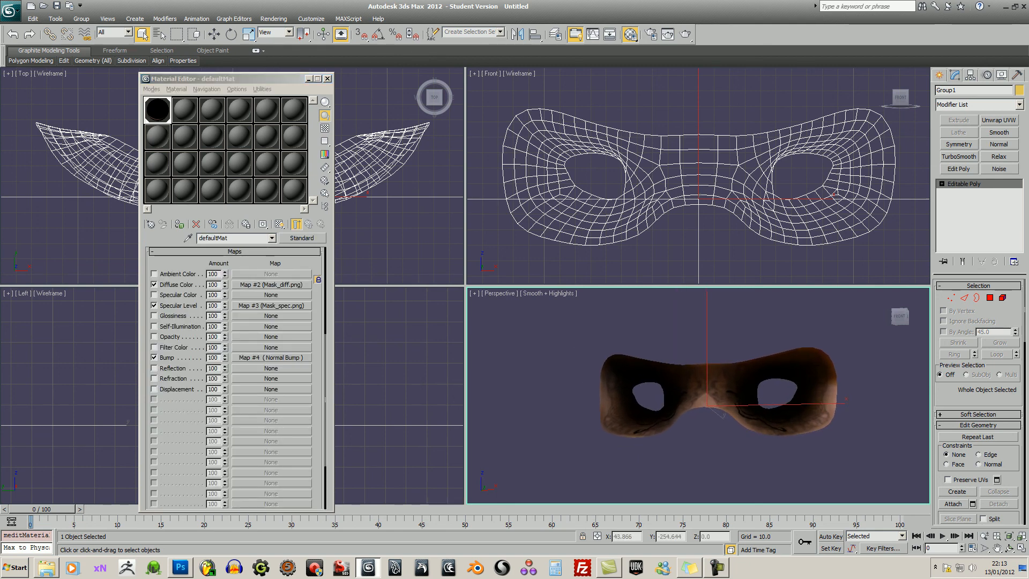
scroll(718, 353, up, 3)
middle_drag(719, 353, 745, 307)
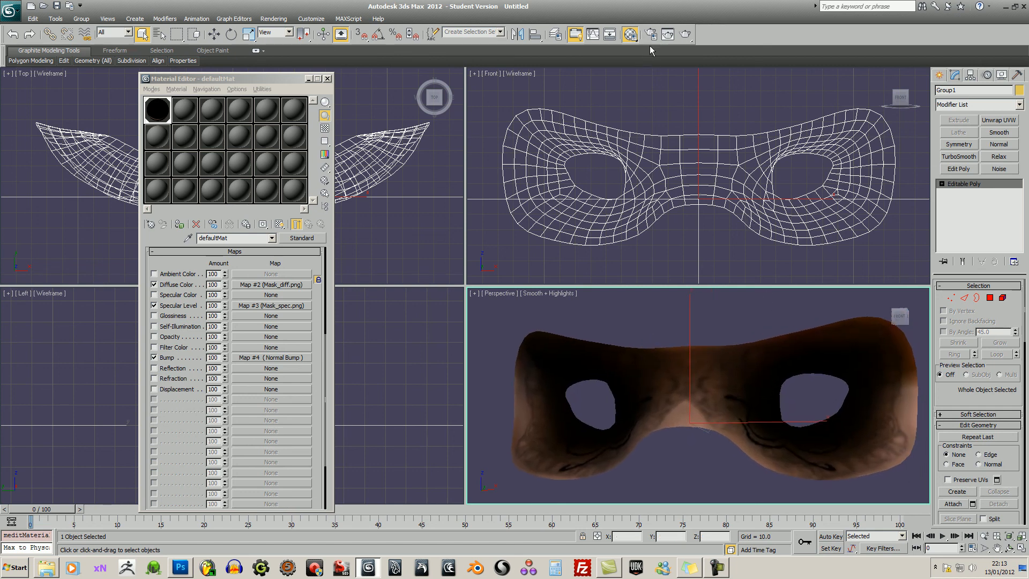
click(686, 34)
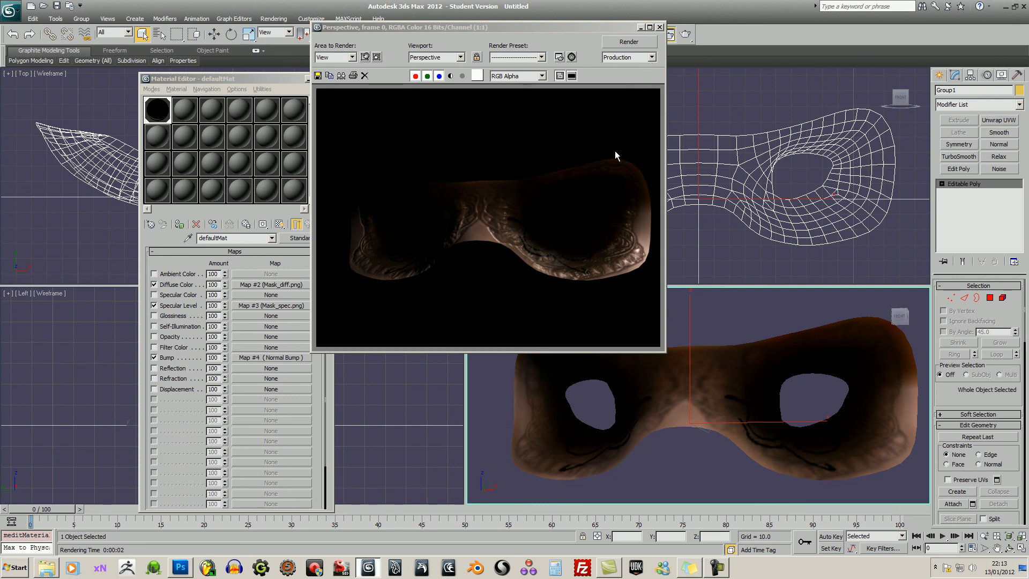
click(660, 28)
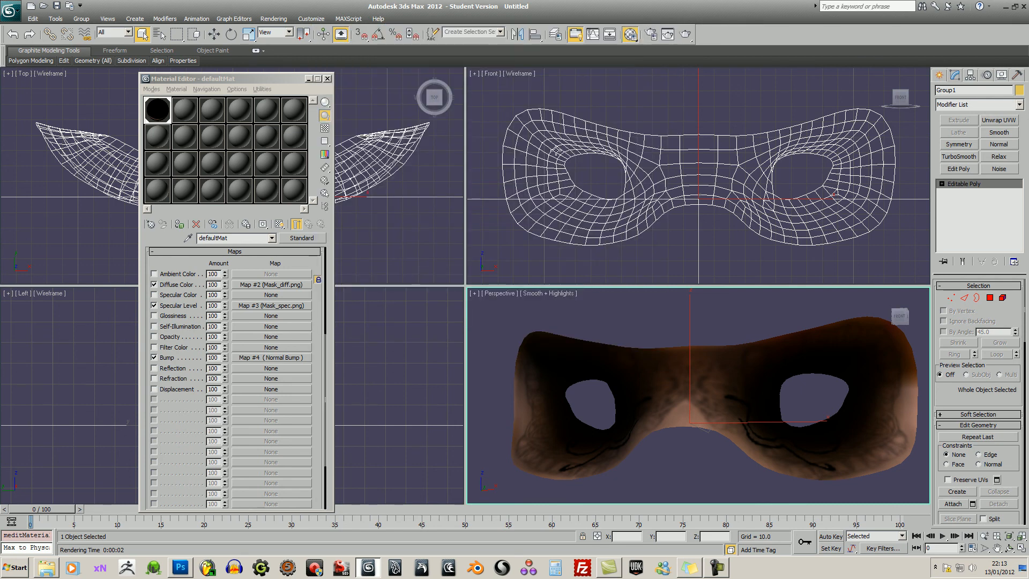
Display defaultMat in the viewport with the realistic hardware material including its maps, and check the mask from another angle
click(172, 90)
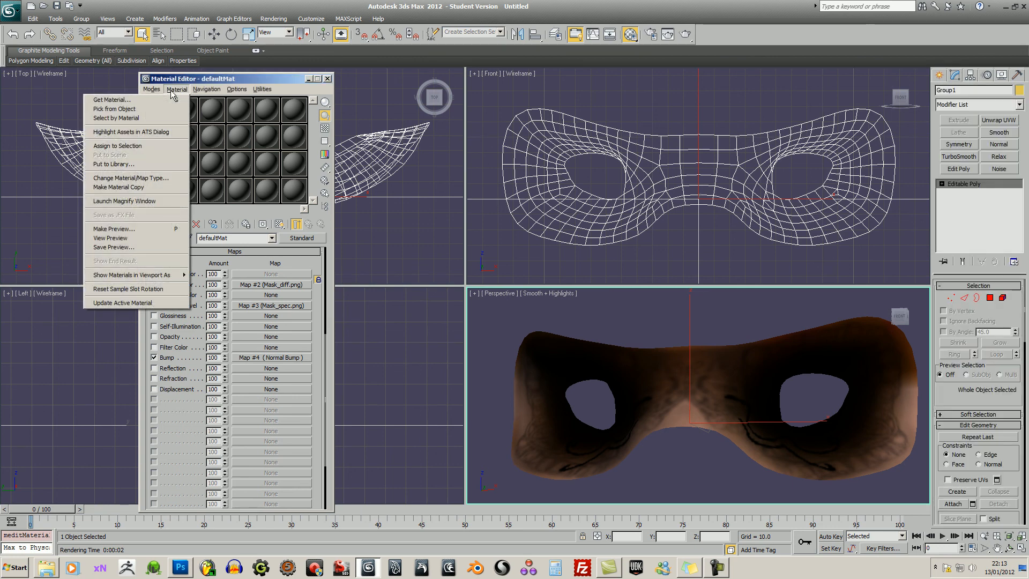
mouse_move(166, 277)
click(236, 307)
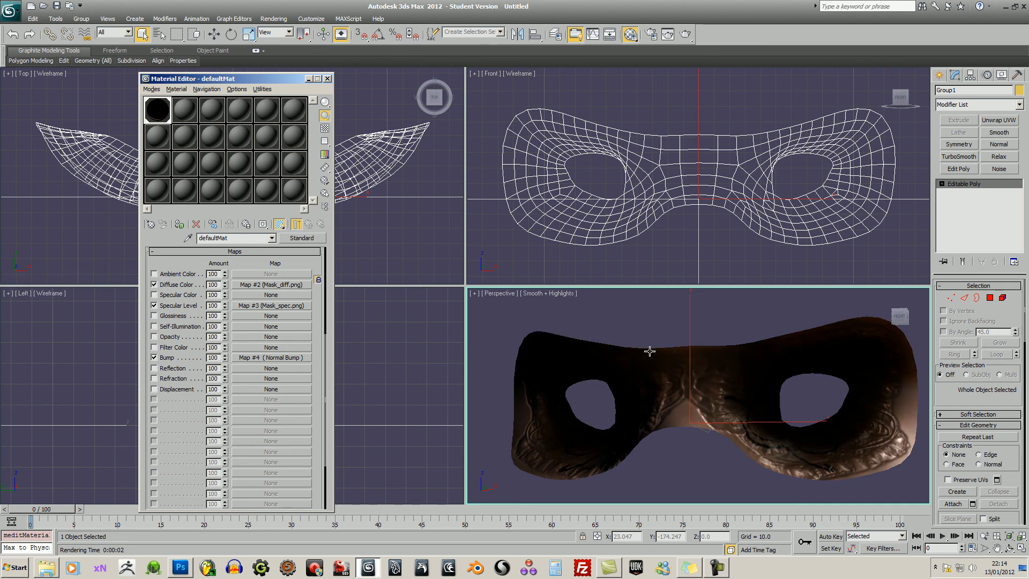
alt+middle_drag(750, 376, 790, 453)
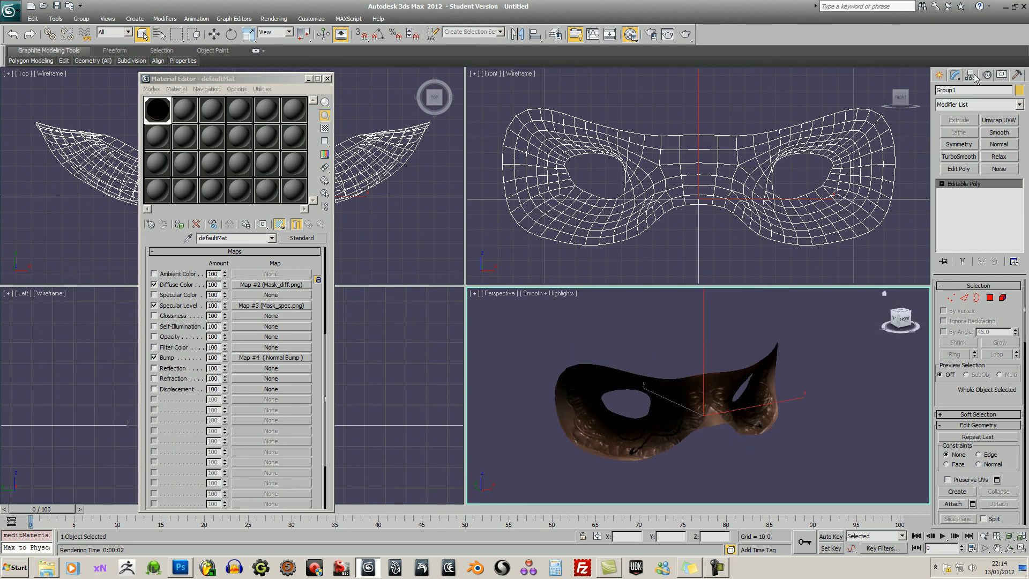
Place a standard Omni light in front of the mask in the Top view, at about X 23, Y -40
click(939, 75)
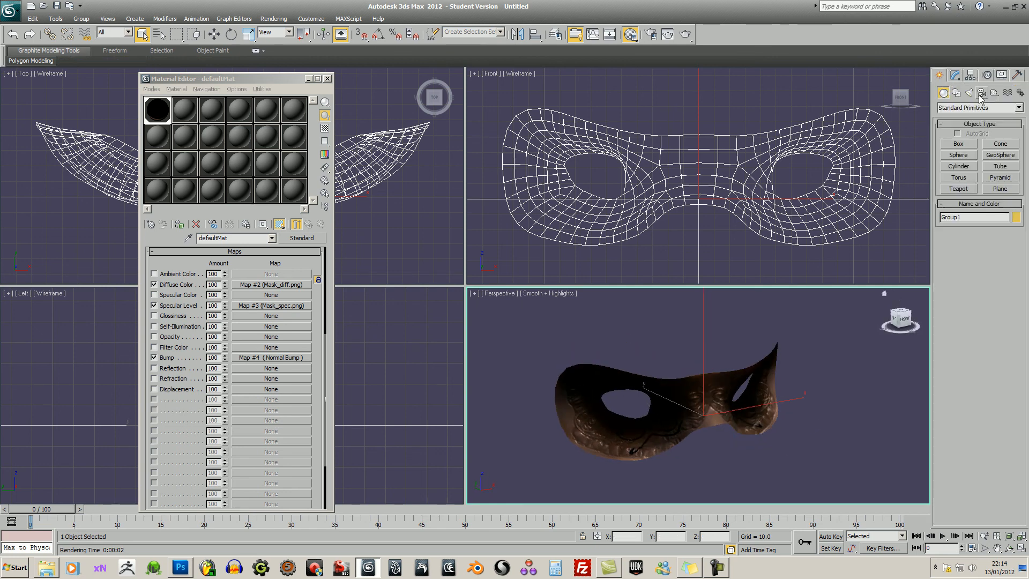
click(969, 93)
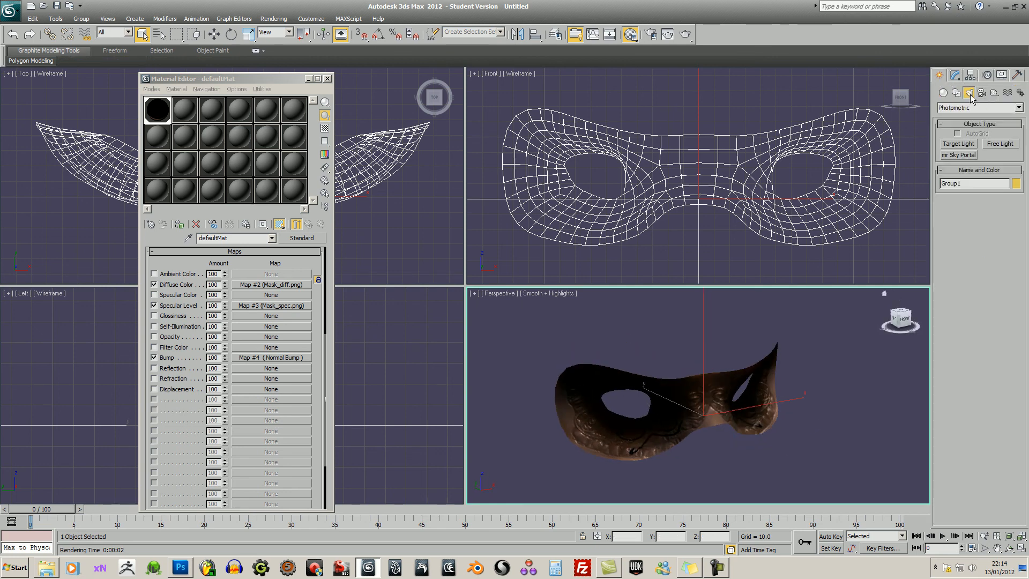
click(1018, 108)
click(996, 123)
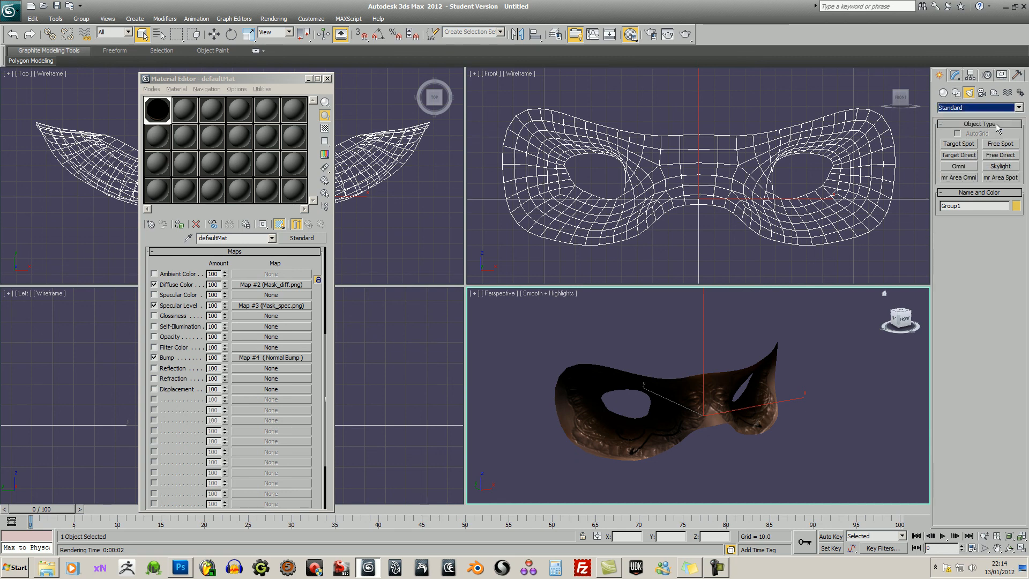
click(969, 165)
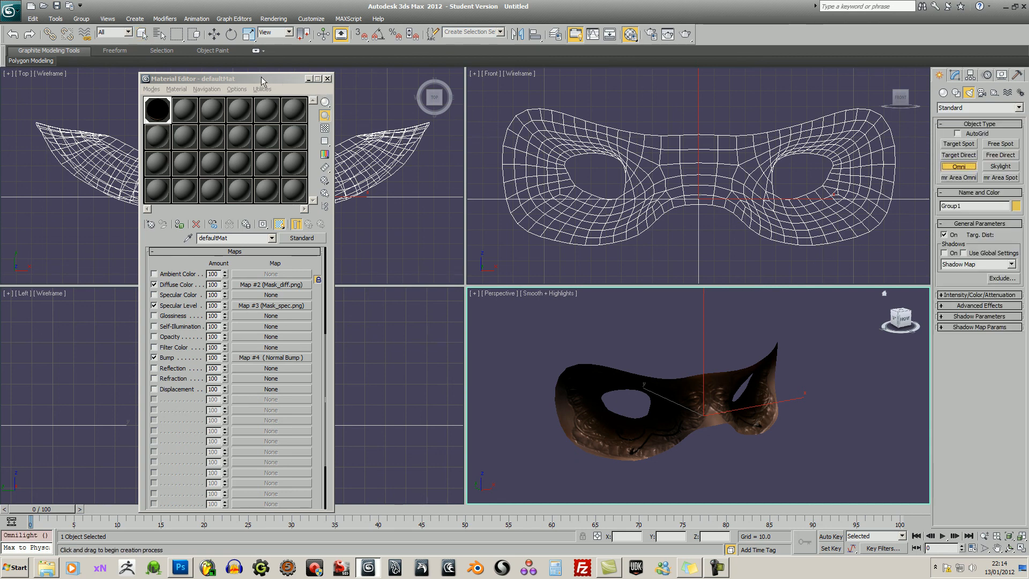
drag(261, 78, 287, 375)
click(268, 260)
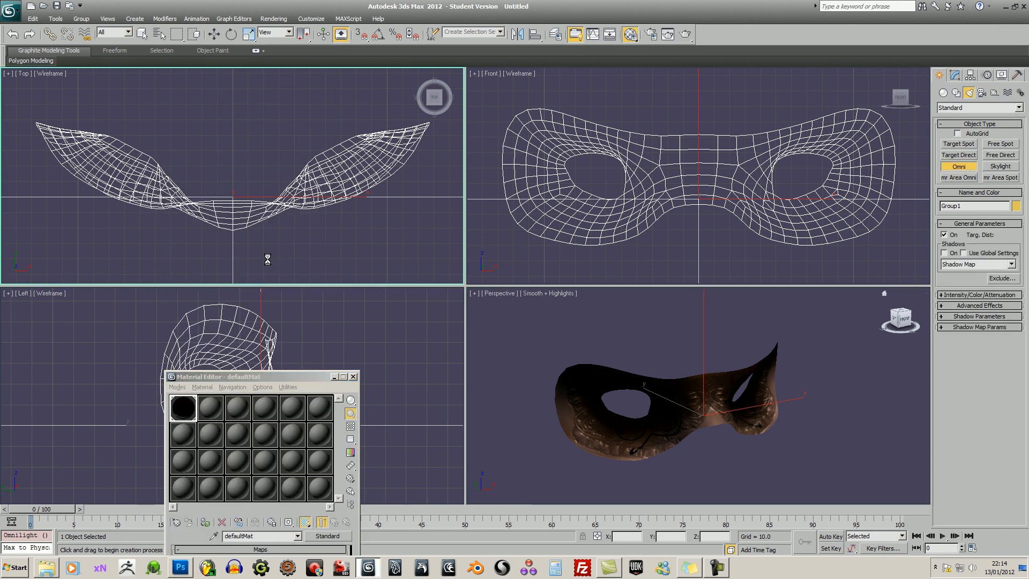
Move the Omni light up and slightly farther in front of the mask, to about Y -45, Z 17
click(214, 34)
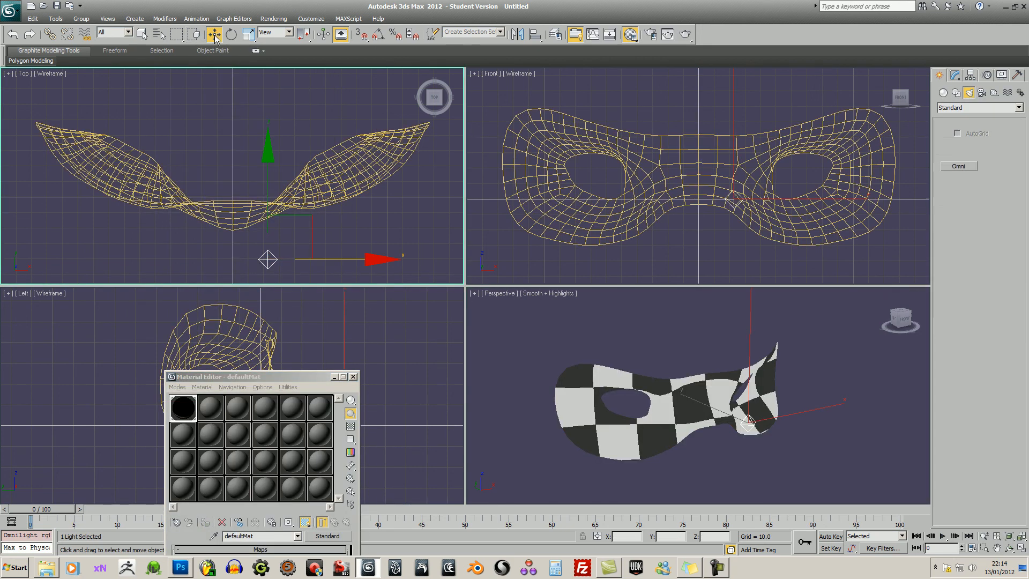
middle_drag(419, 368, 426, 351)
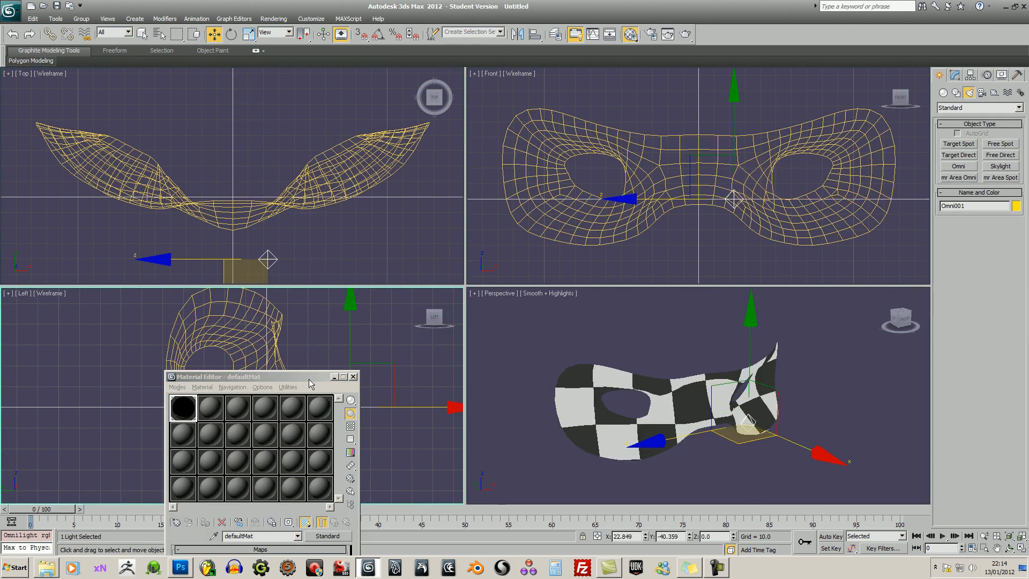
drag(309, 378, 167, 419)
click(343, 411)
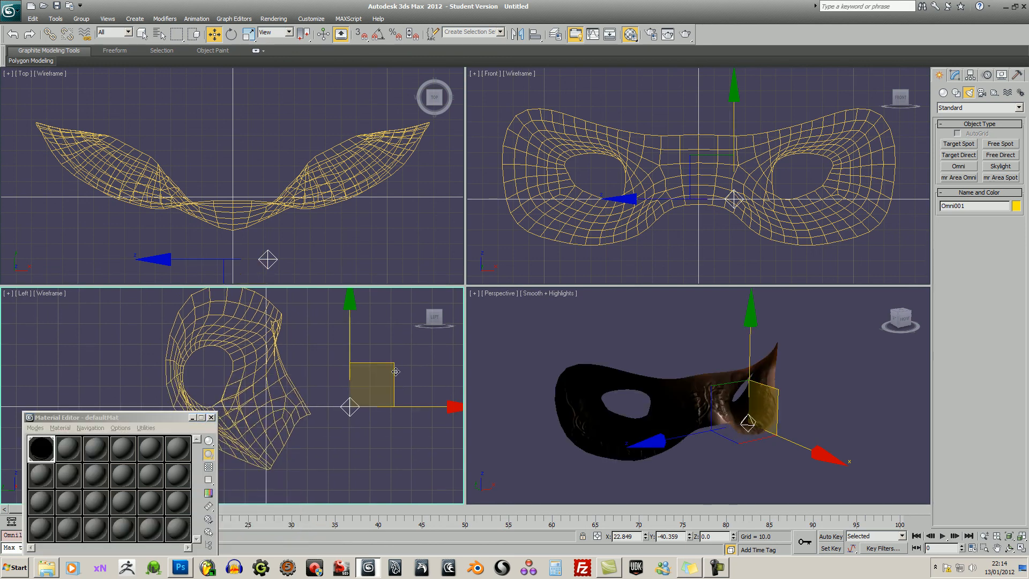
mouse_move(394, 375)
mouse_down()
mouse_move(363, 353)
mouse_move(431, 335)
mouse_move(394, 337)
mouse_move(404, 336)
mouse_up()
click(307, 244)
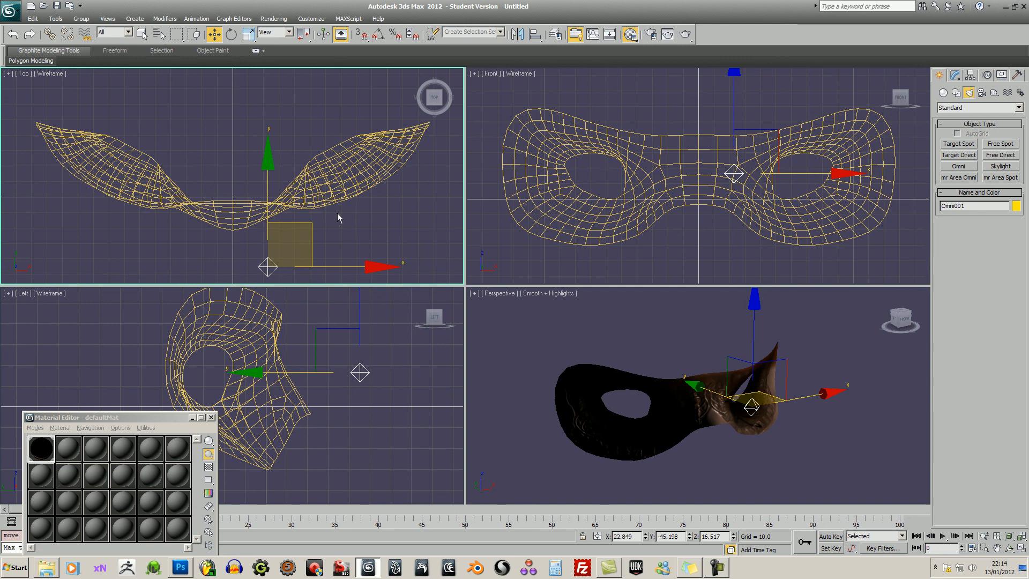
Centre the Omni light on the mask and clone a copy to each side, at about X 84, Y -23 and X -88, Y -26
mouse_move(311, 225)
mouse_down()
mouse_move(281, 228)
mouse_move(405, 192)
mouse_move(412, 207)
mouse_up()
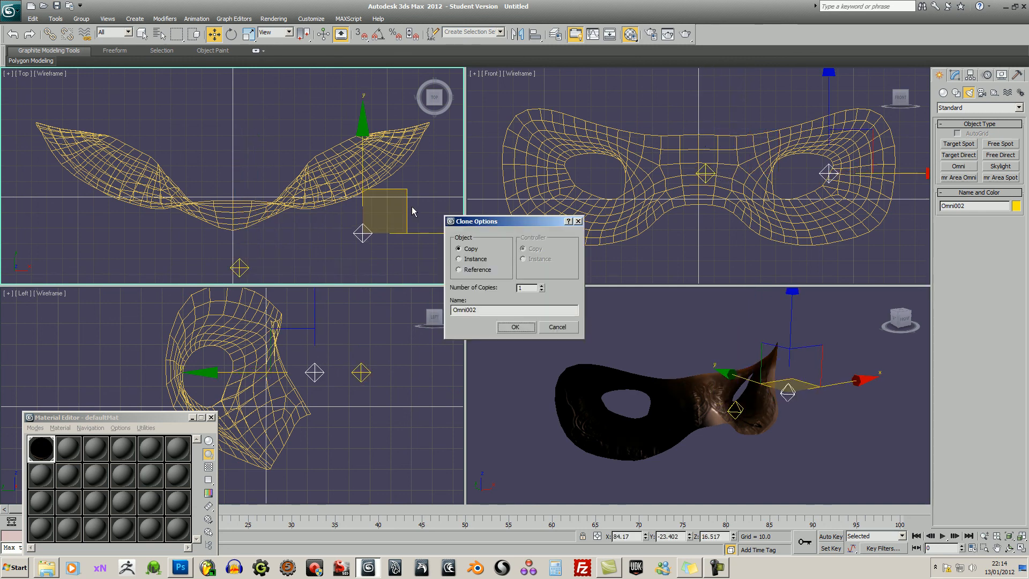
click(514, 328)
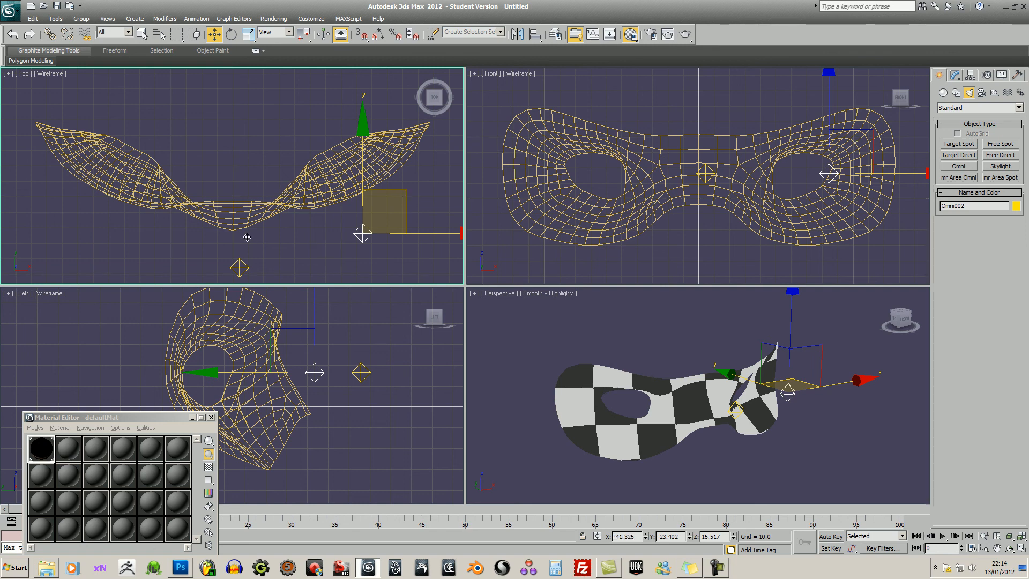
shift+drag(247, 237, 97, 236)
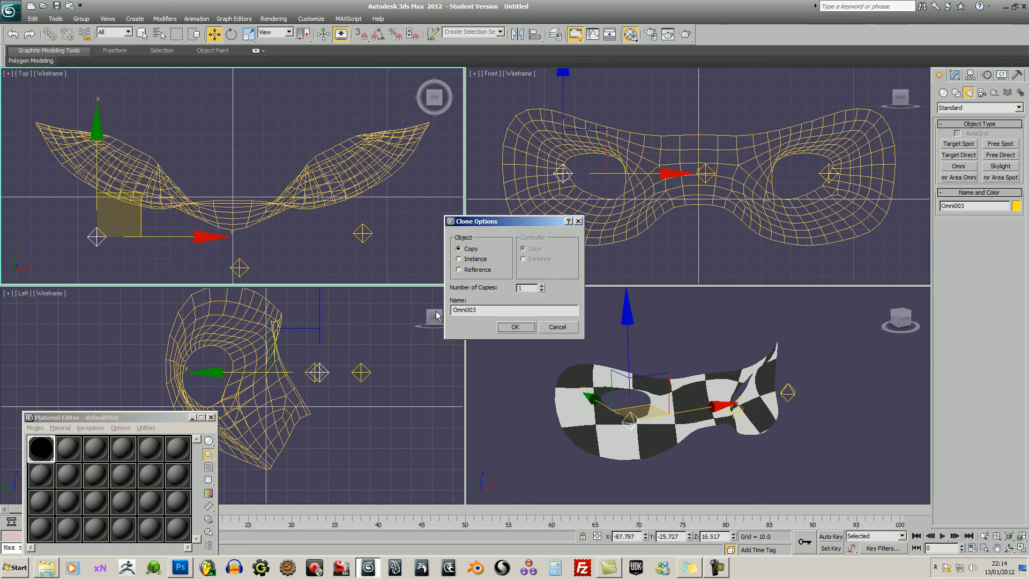
click(515, 327)
click(774, 467)
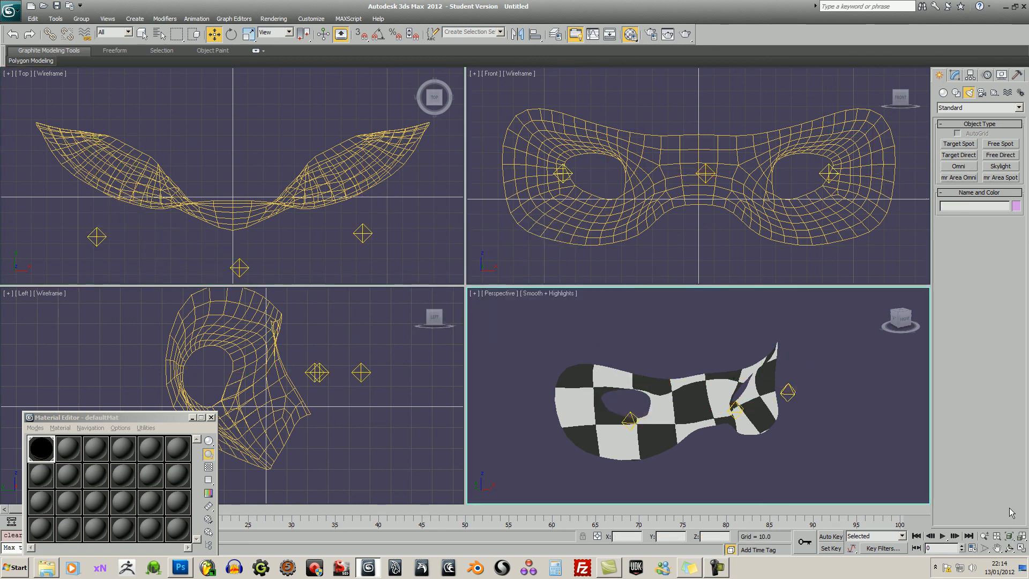
Maximize the perspective viewport, limit the selection filter to Lights, and hide all three Omni lights
click(1021, 549)
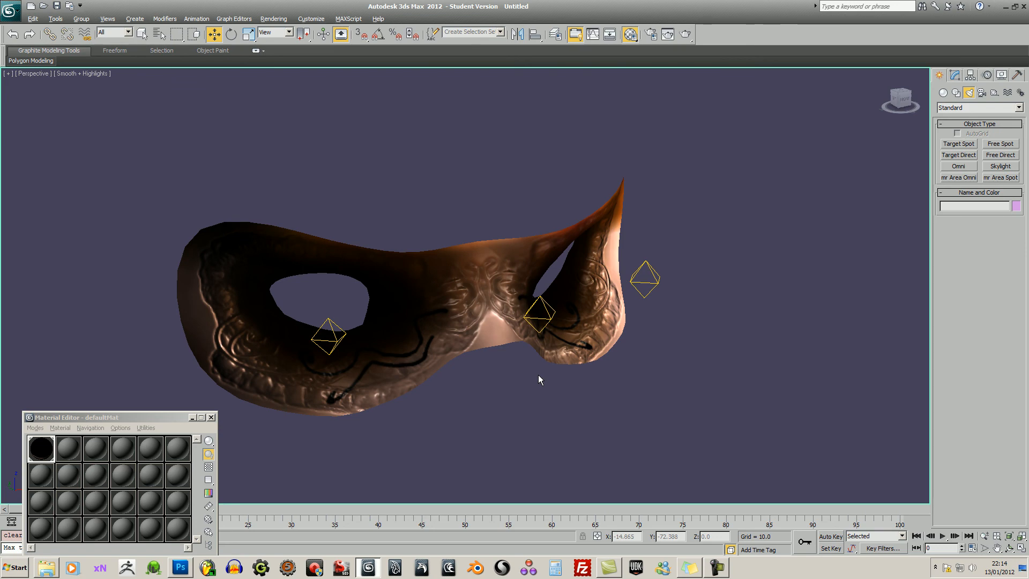
alt+middle_drag(538, 375, 412, 283)
scroll(463, 285, down, 5)
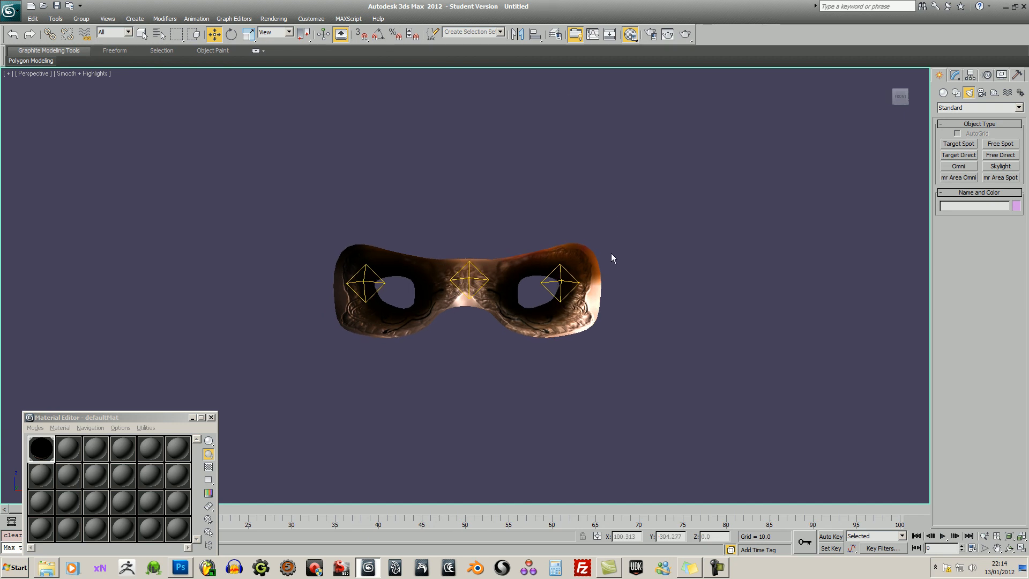
click(125, 32)
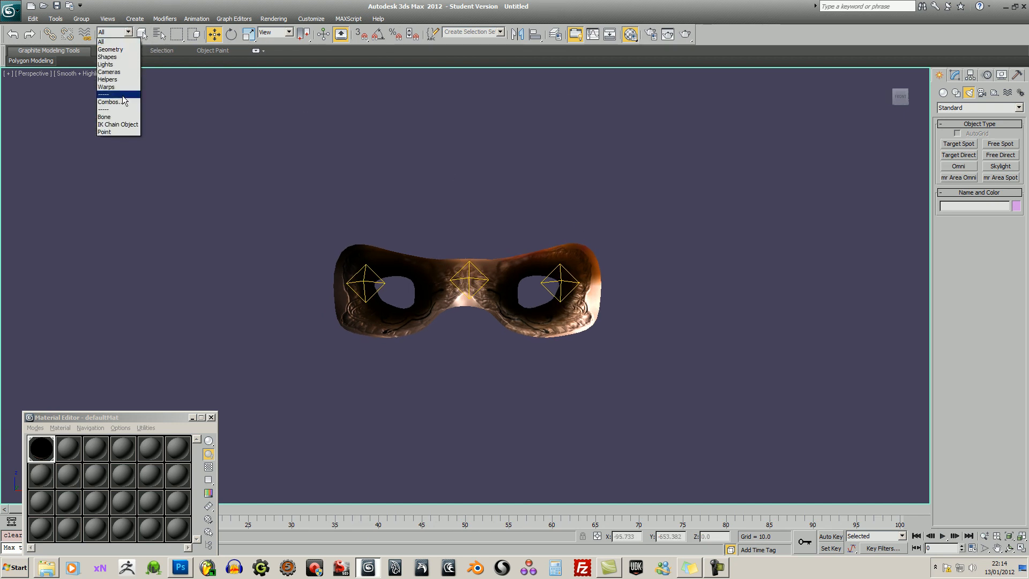
click(123, 64)
key(ctrl+a)
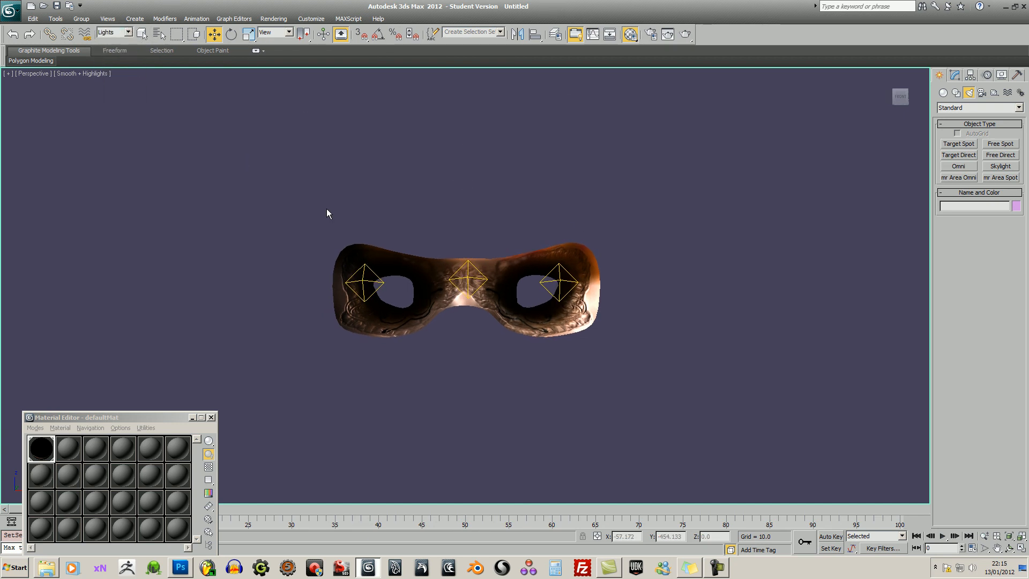
right_click(379, 281)
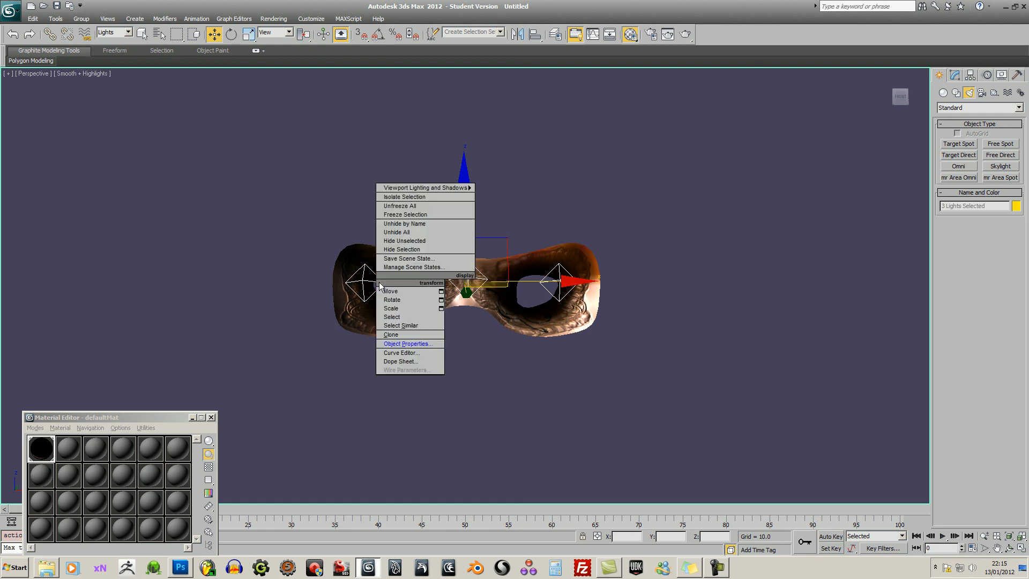
click(418, 249)
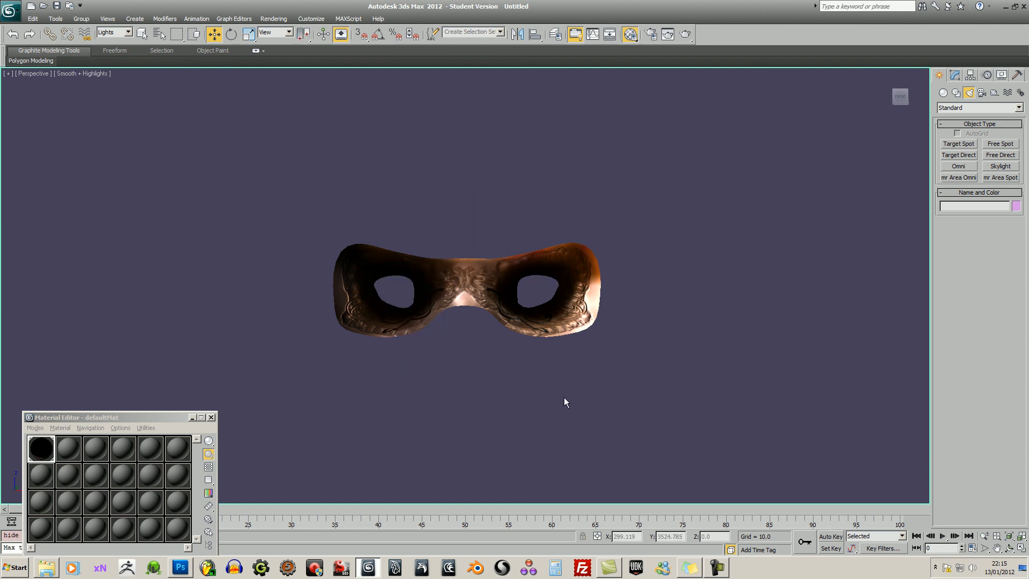
Set the Specular Level of defaultMat to 89 in its Blinn basic parameters and adjust its Glossiness
alt+middle_drag(564, 397, 484, 358)
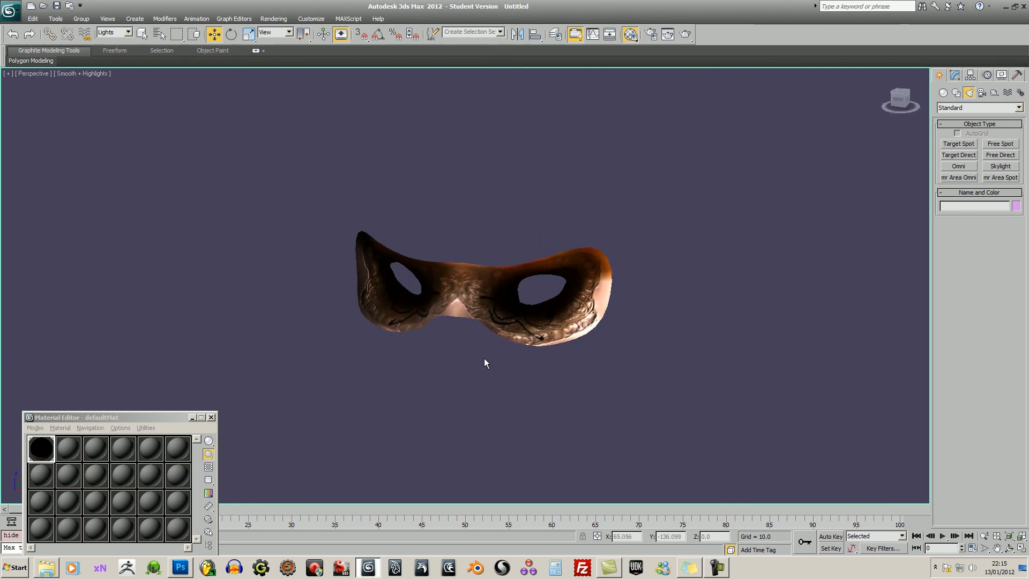
scroll(557, 301, up, 6)
alt+middle_drag(494, 409, 207, 374)
drag(163, 416, 156, 73)
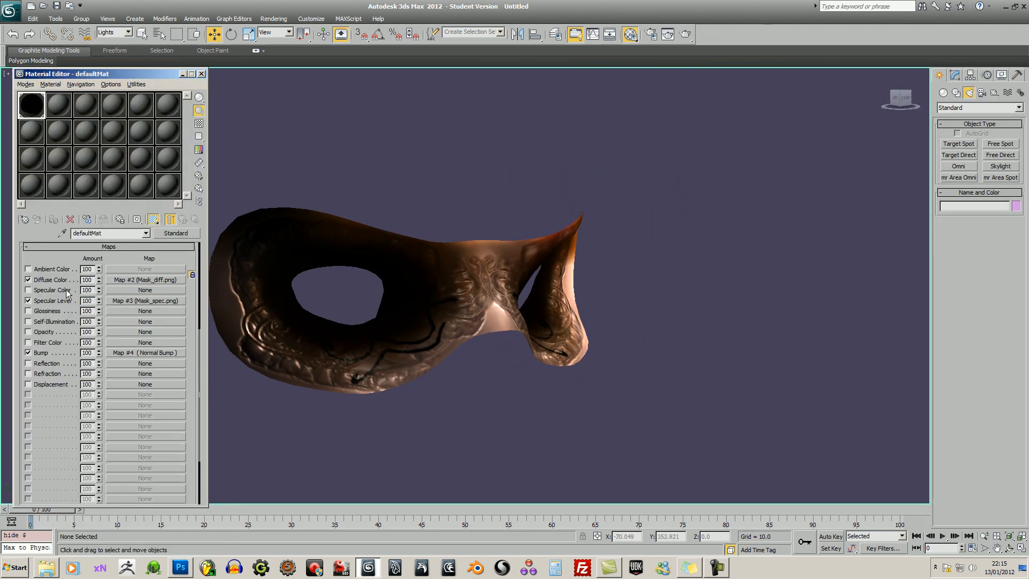
scroll(110, 268, up, 5)
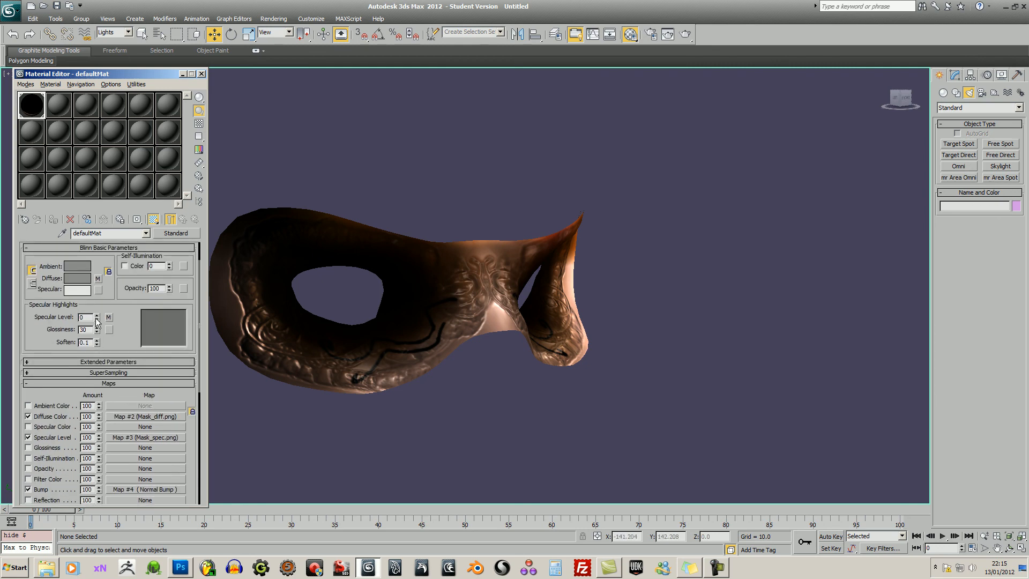
drag(96, 318, 95, 269)
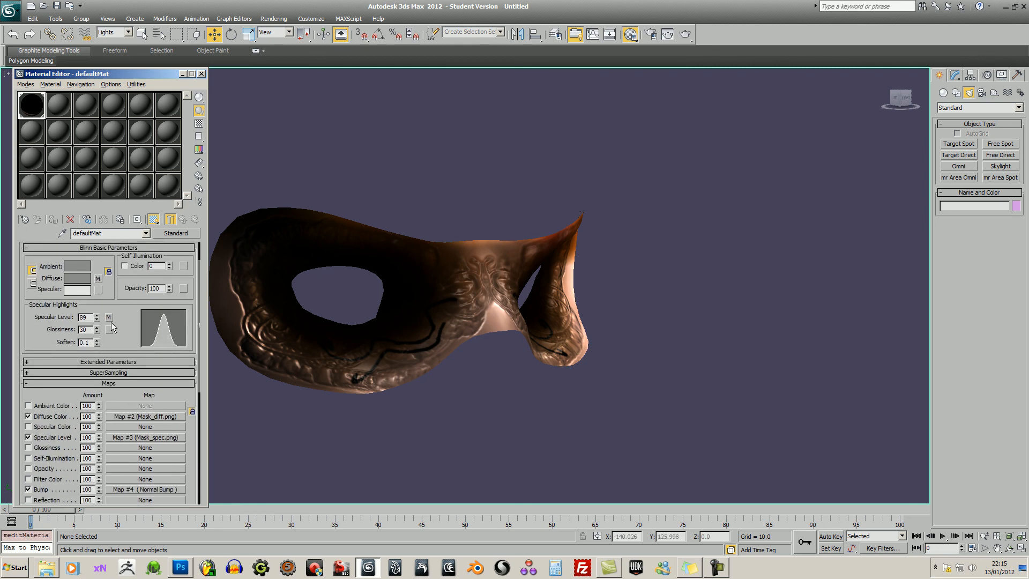
mouse_move(97, 329)
mouse_down()
mouse_move(102, 352)
mouse_move(98, 318)
mouse_up()
Compare amounts of 50 and 100 for the Specular Level map of defaultMat, and set the amount to 50
drag(137, 397, 159, 257)
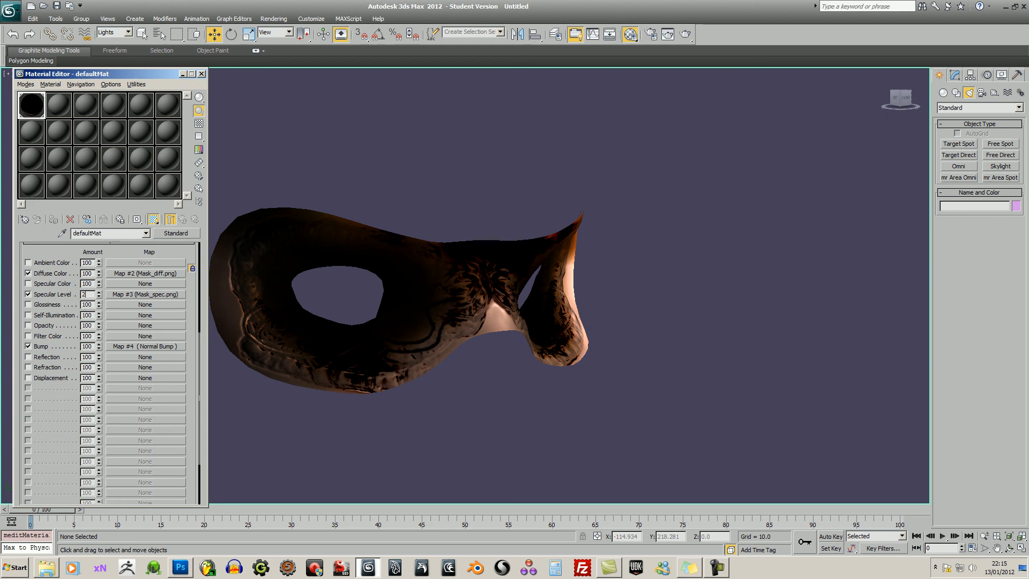
key(Return)
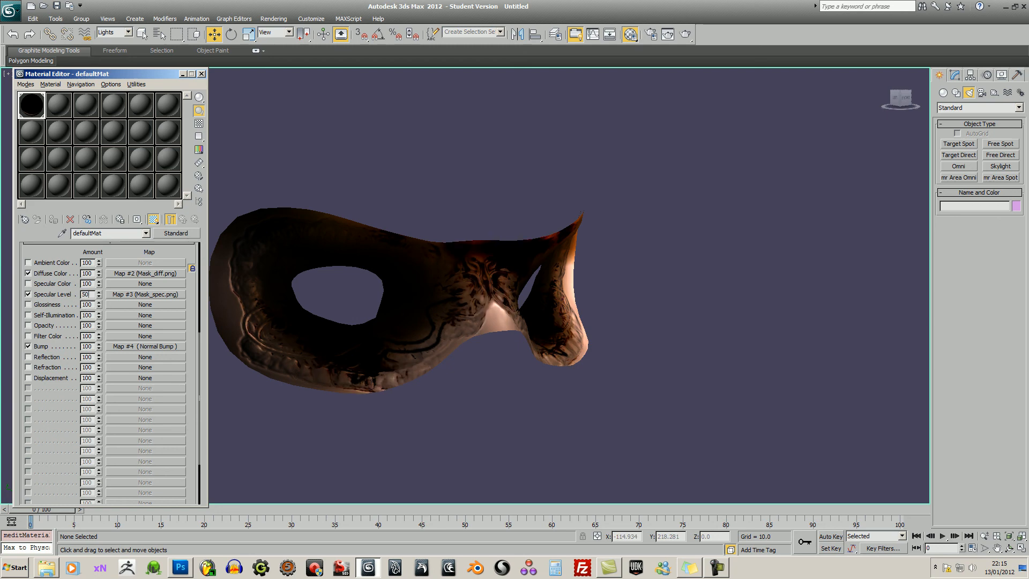
text(50)
key(Return)
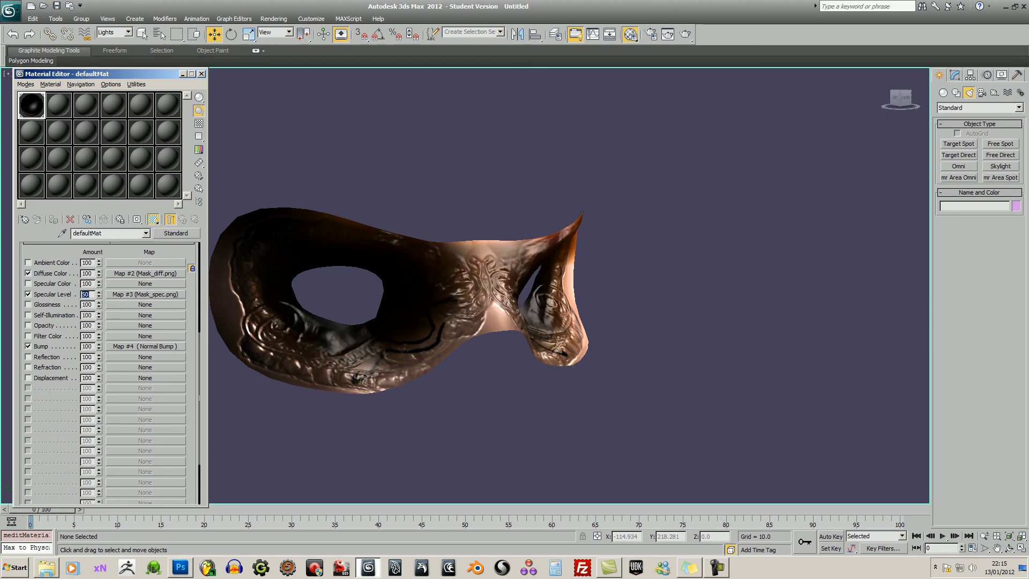
text(100)
key(Return)
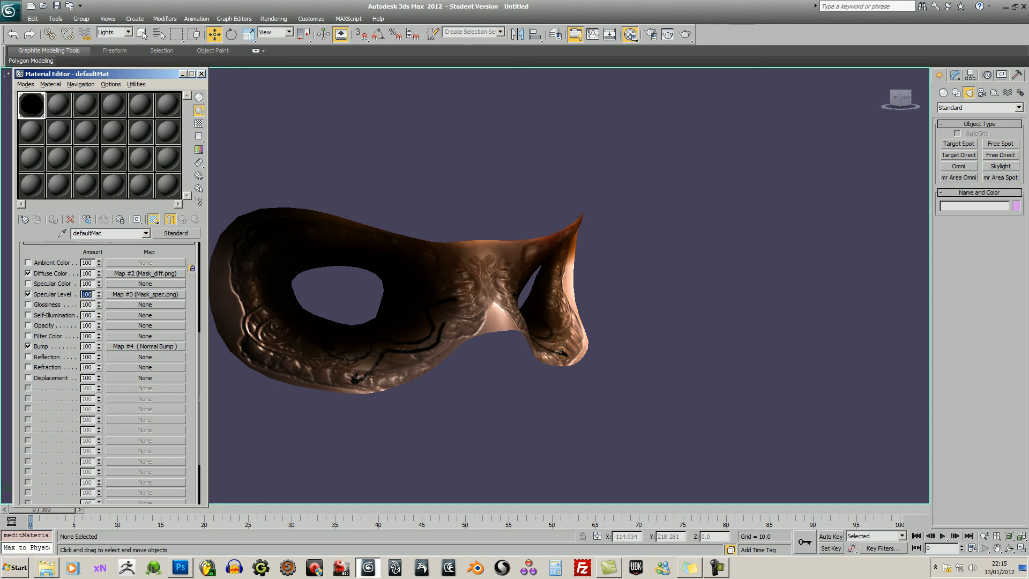
text(50)
key(Return)
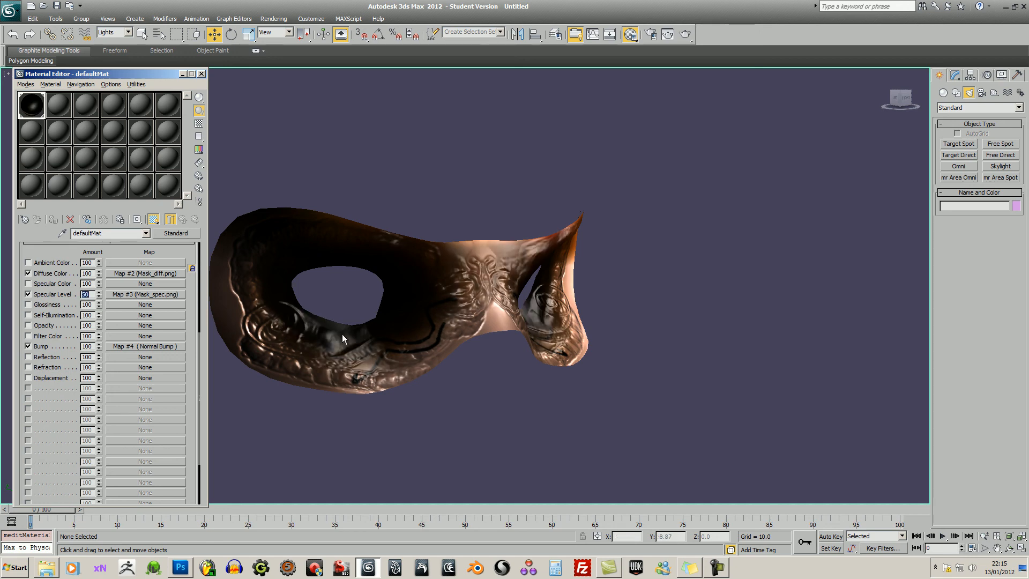
Examine the mask's specular highlights and relief in the perspective view from several angles and distances
alt+middle_drag(342, 334, 383, 317)
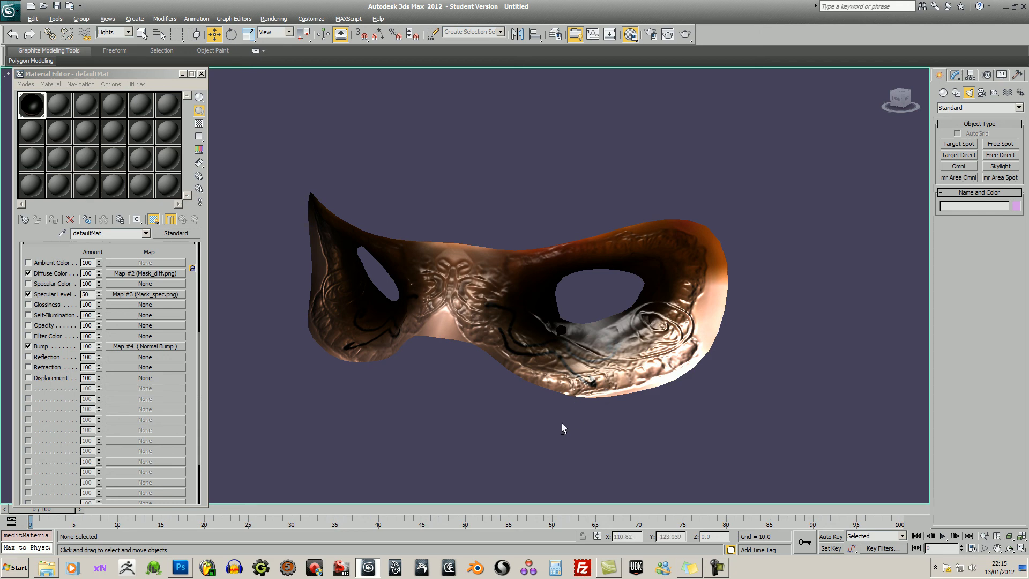
key(alt)
alt+middle_drag(513, 421, 560, 402)
alt+middle_drag(532, 289, 464, 311)
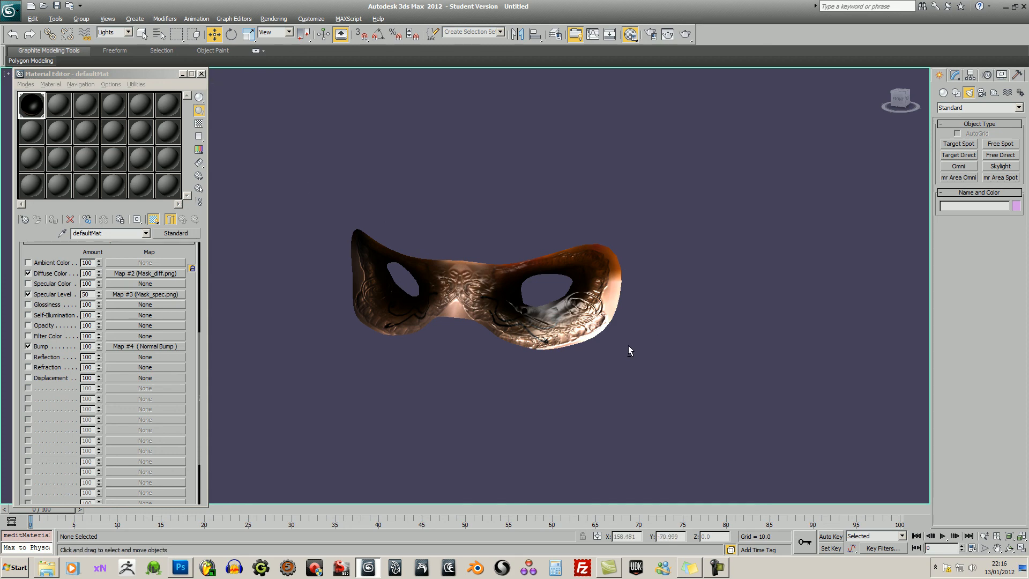
mouse_move(630, 352)
alt+middle_down()
mouse_move(650, 322)
mouse_move(602, 282)
mouse_move(577, 317)
mouse_move(606, 346)
mouse_move(627, 360)
mouse_move(658, 341)
mouse_move(657, 352)
mouse_move(679, 355)
mouse_move(618, 333)
mouse_move(606, 345)
mouse_move(626, 256)
mouse_move(642, 343)
alt+middle_up()
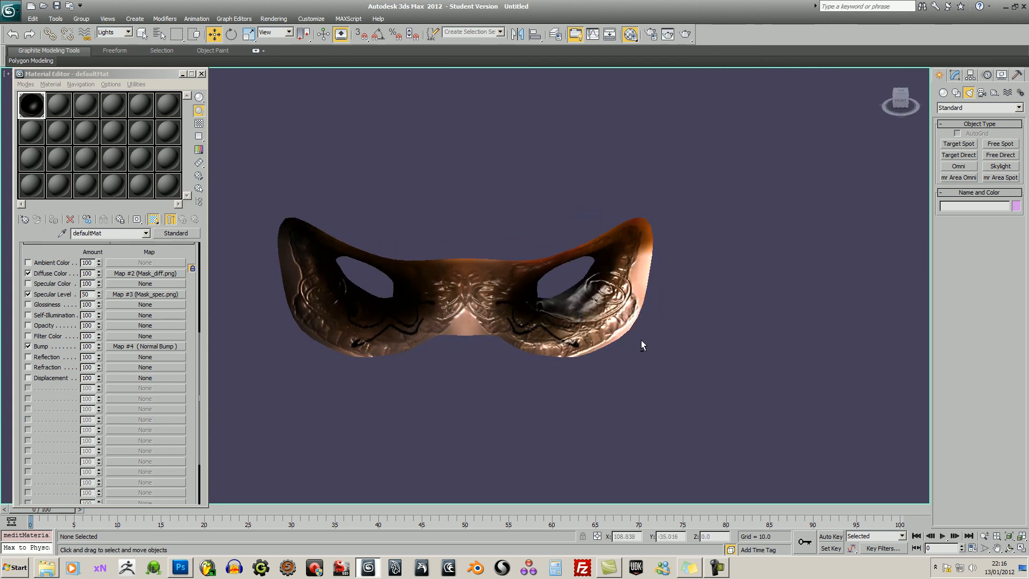